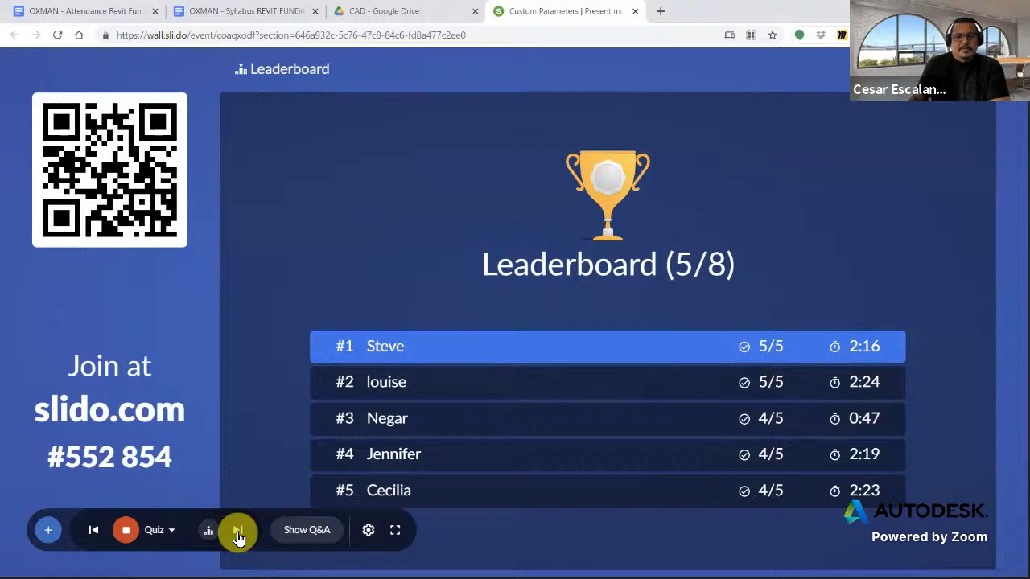
Step: Run quiz question 6 about copying schedules between projects, revealing its correct answer and displaying the leaderboard
click(238, 531)
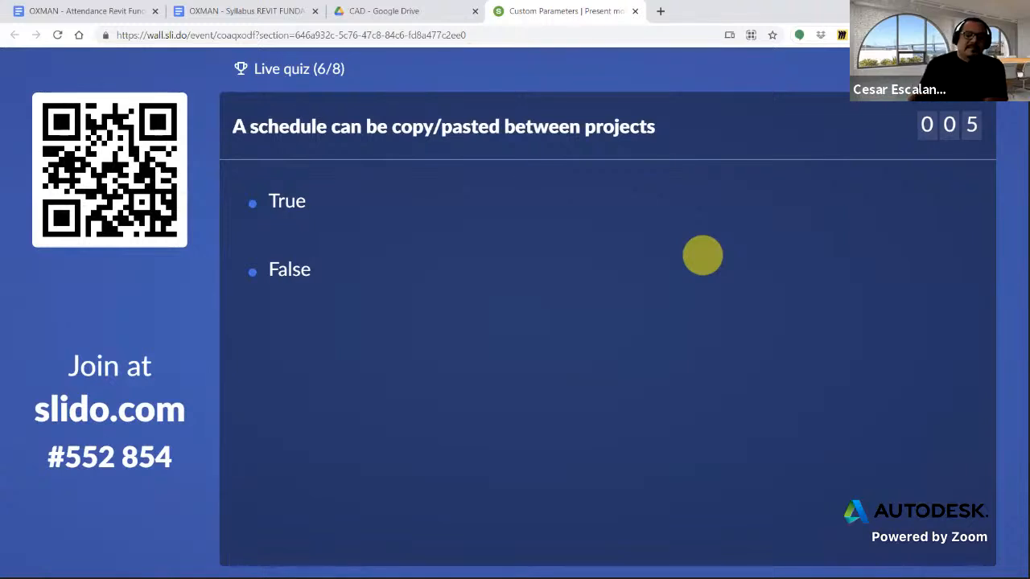
mouse_move(424, 191)
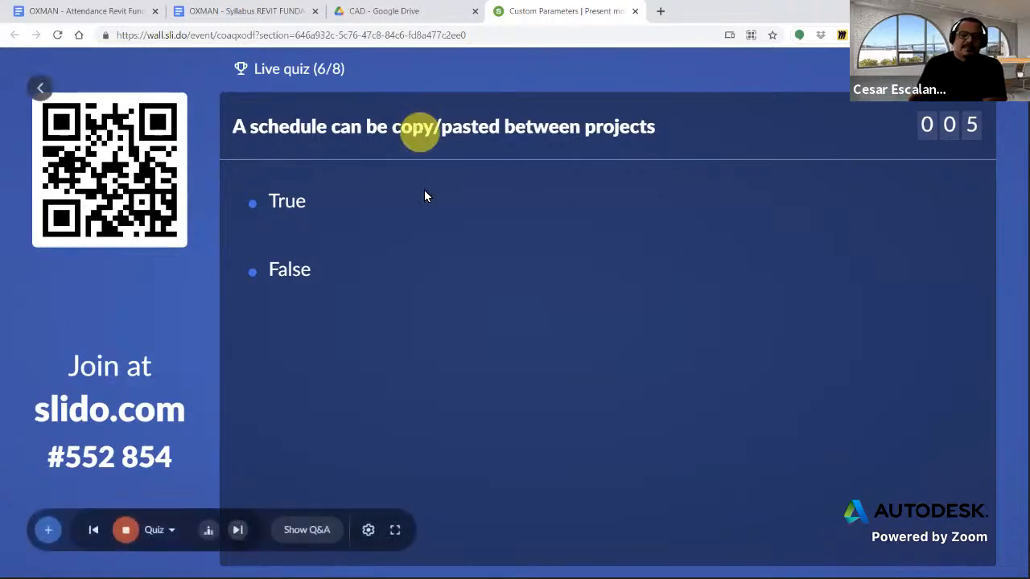
click(239, 531)
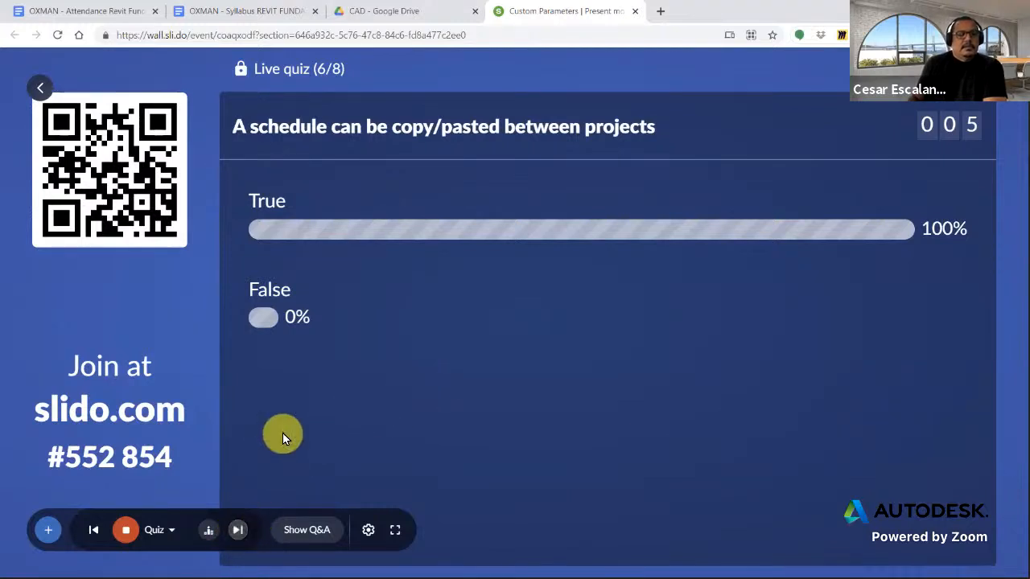
click(242, 531)
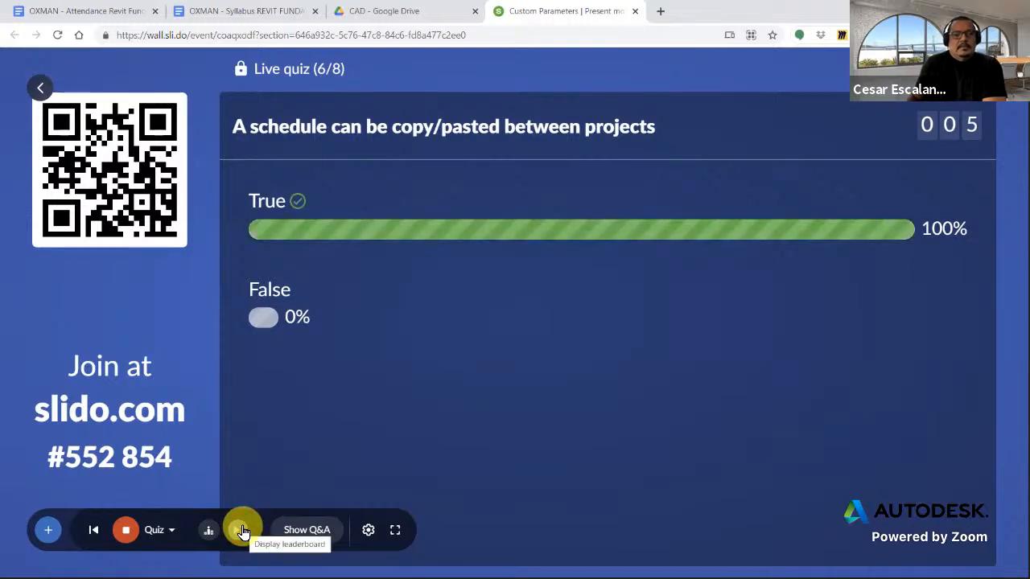
click(242, 531)
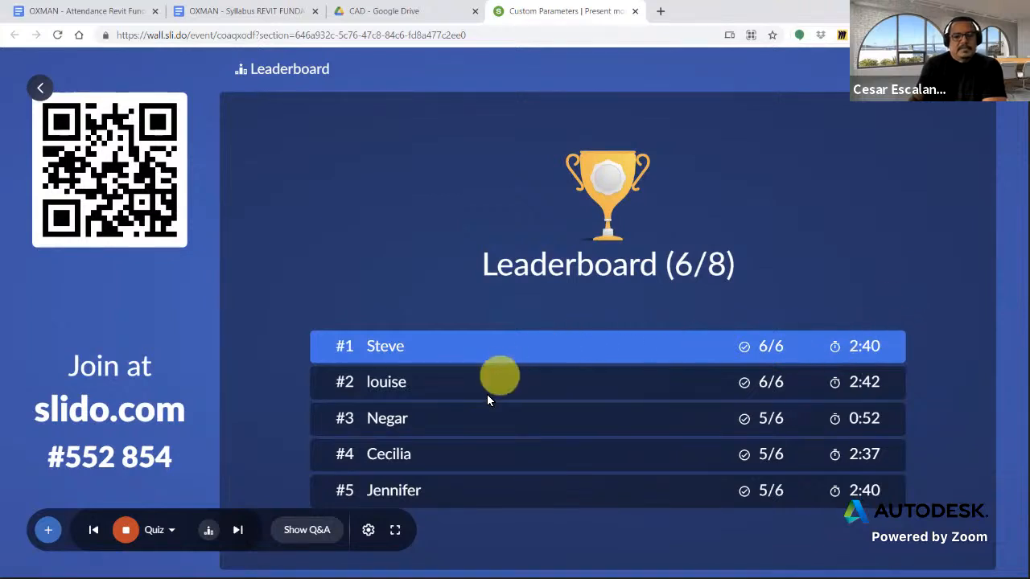
Step: Run quiz question 7 about the missing room and tag, revealing its correct answer and displaying the leaderboard
click(240, 534)
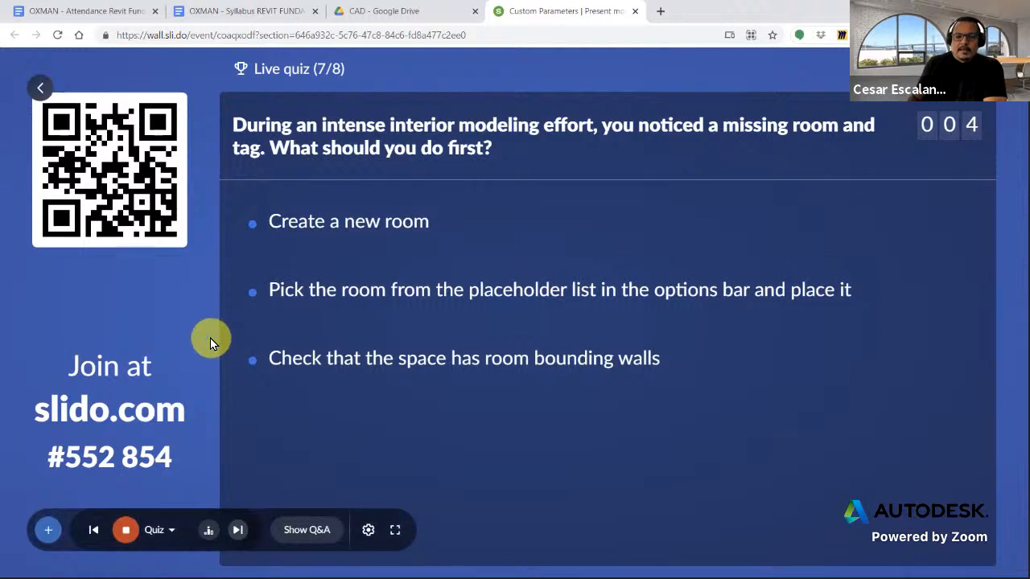
click(240, 535)
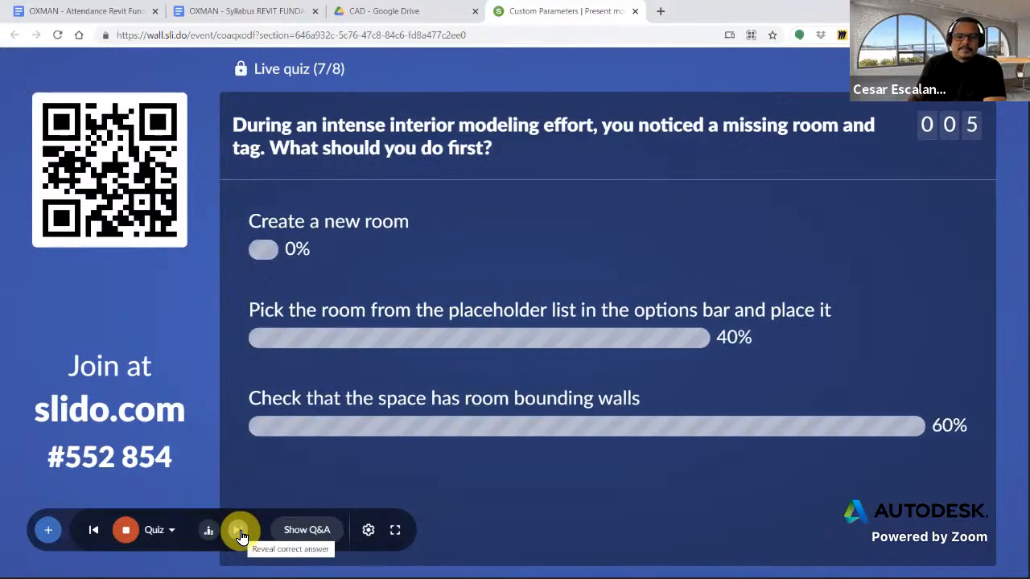
click(239, 531)
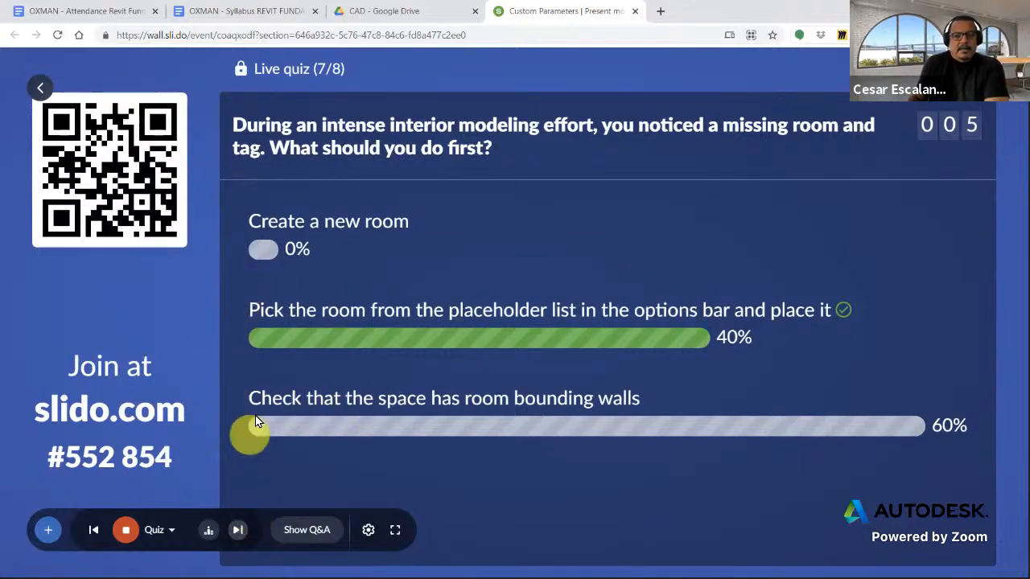
click(242, 532)
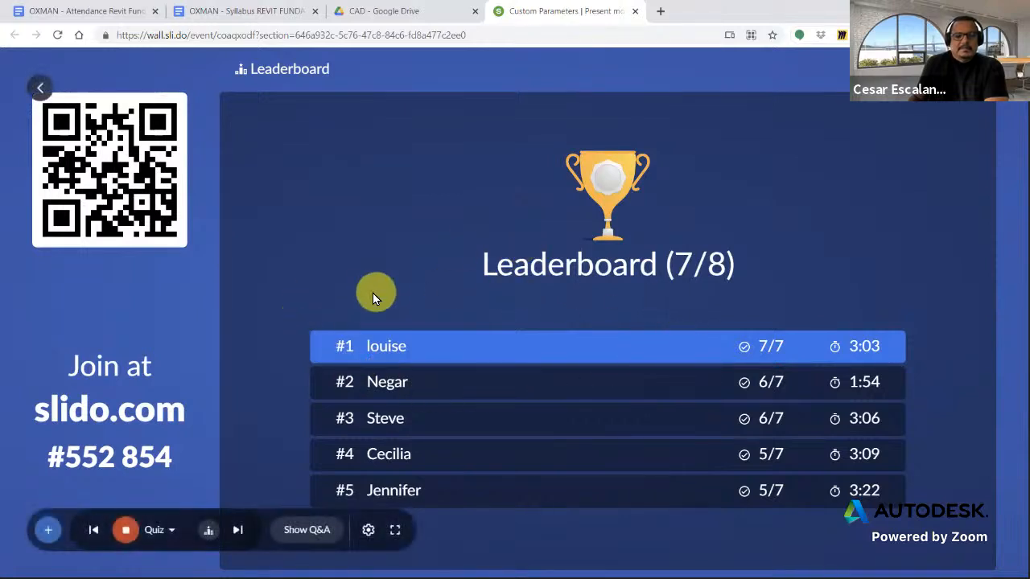
Step: Run quiz question 8 about changing a parameter from instance to type, and reveal its correct answer
click(239, 533)
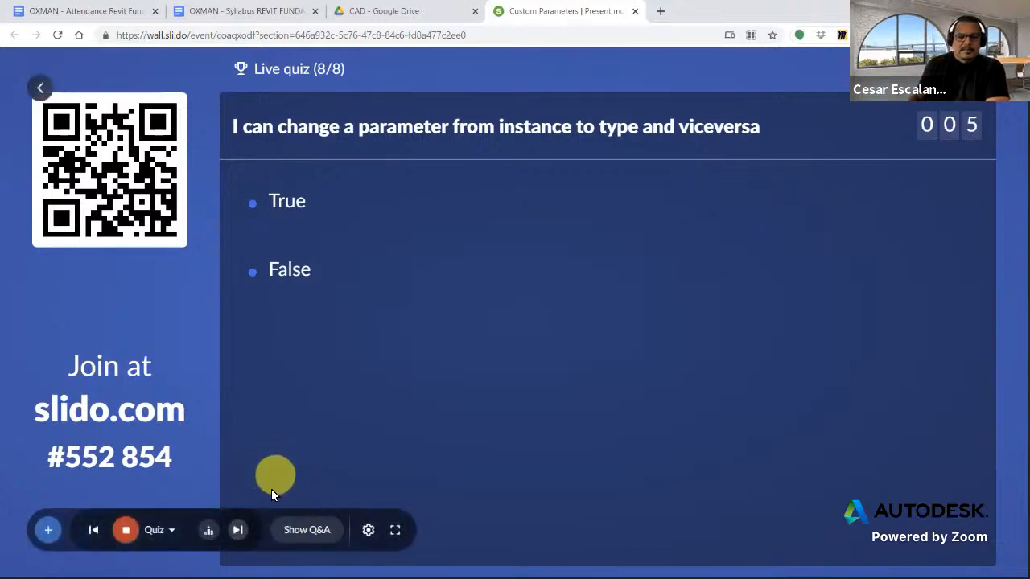
click(246, 531)
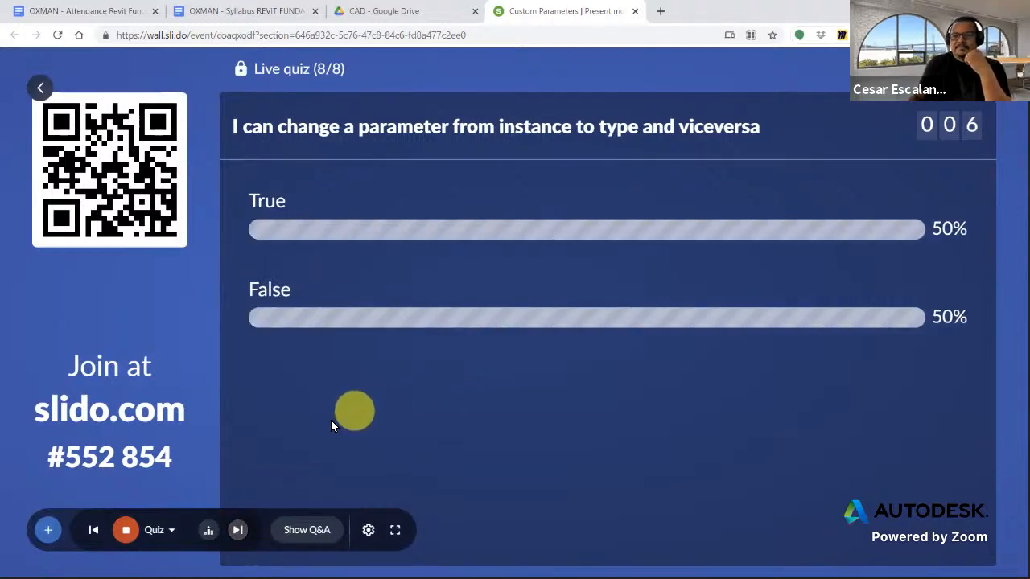
click(244, 533)
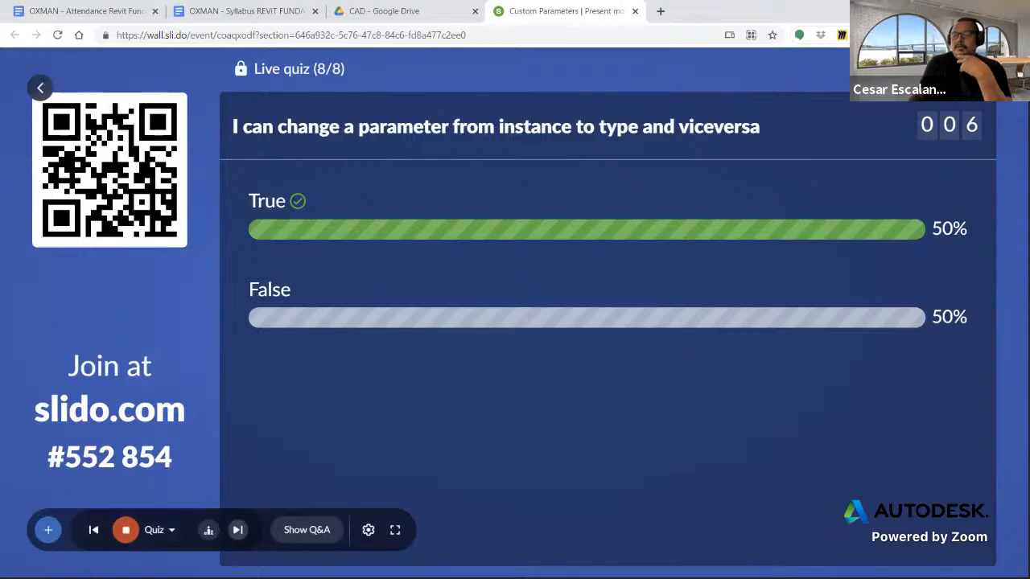
Step: Switch to Revit and open the recent model rac_basic_sample_project
key(alt+Tab)
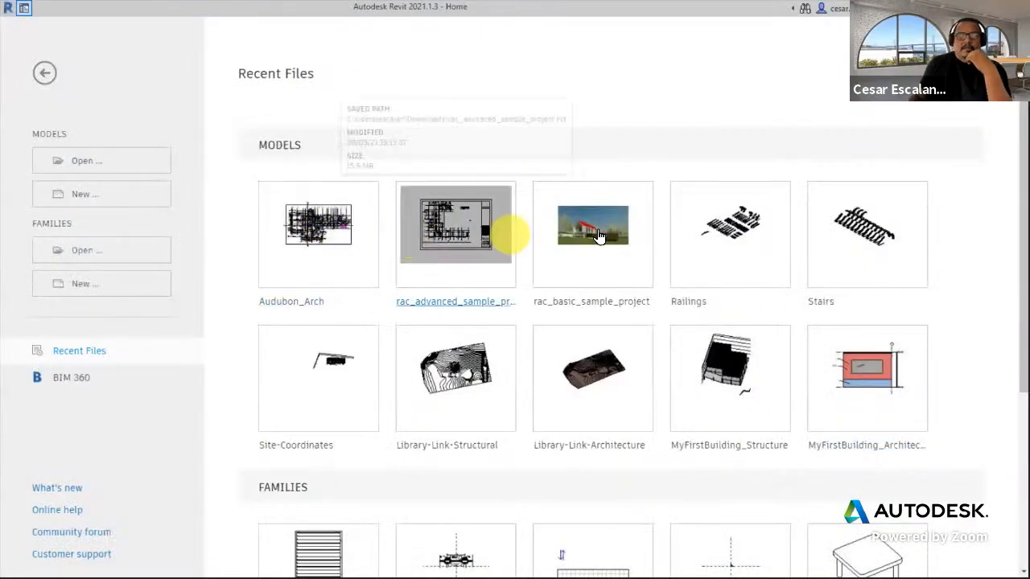
click(587, 250)
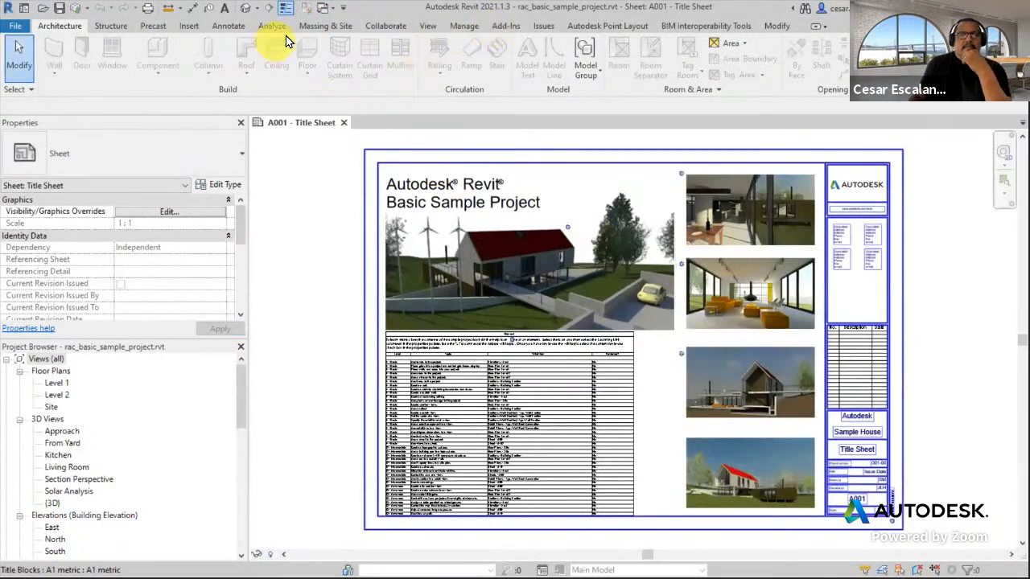
Step: Examine the type/instance settings of the Occupant and Recycled Content project parameters without changing them
click(458, 26)
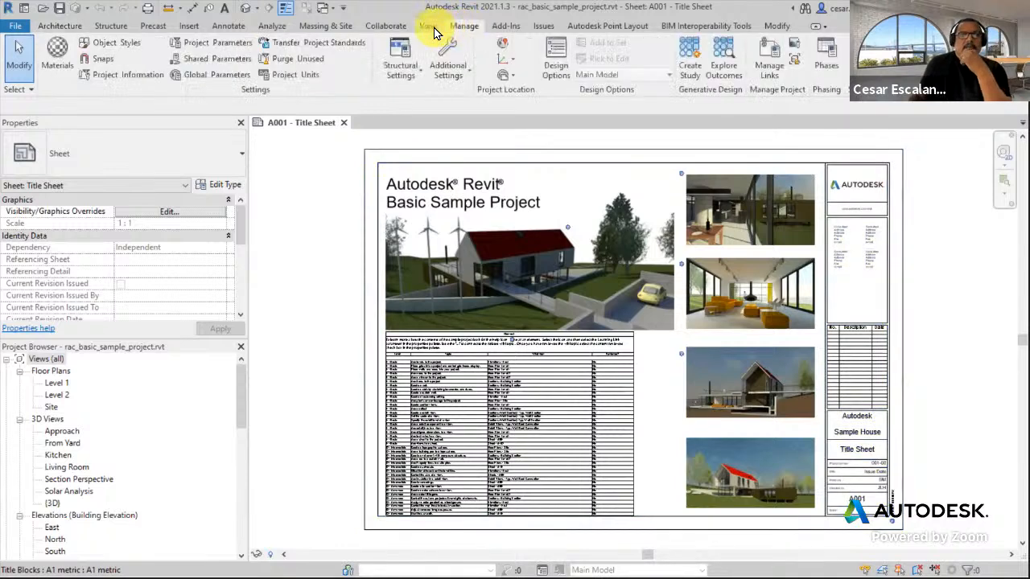
click(210, 46)
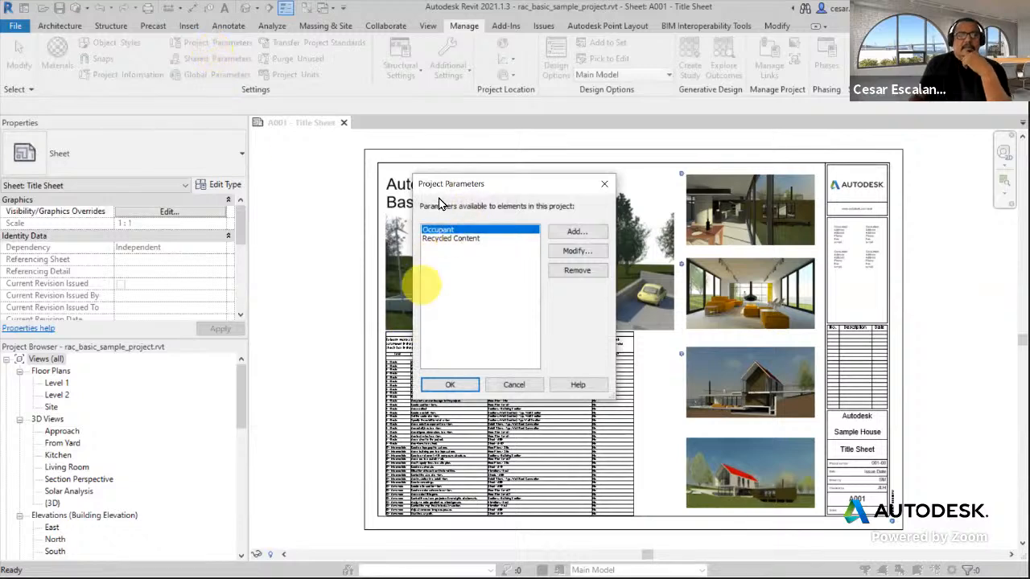
click(577, 250)
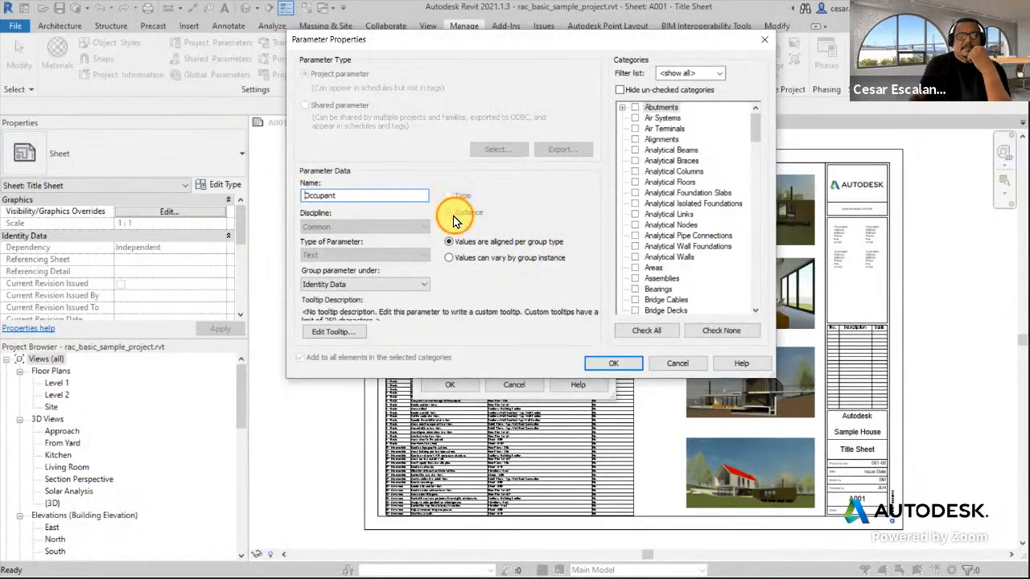
click(665, 363)
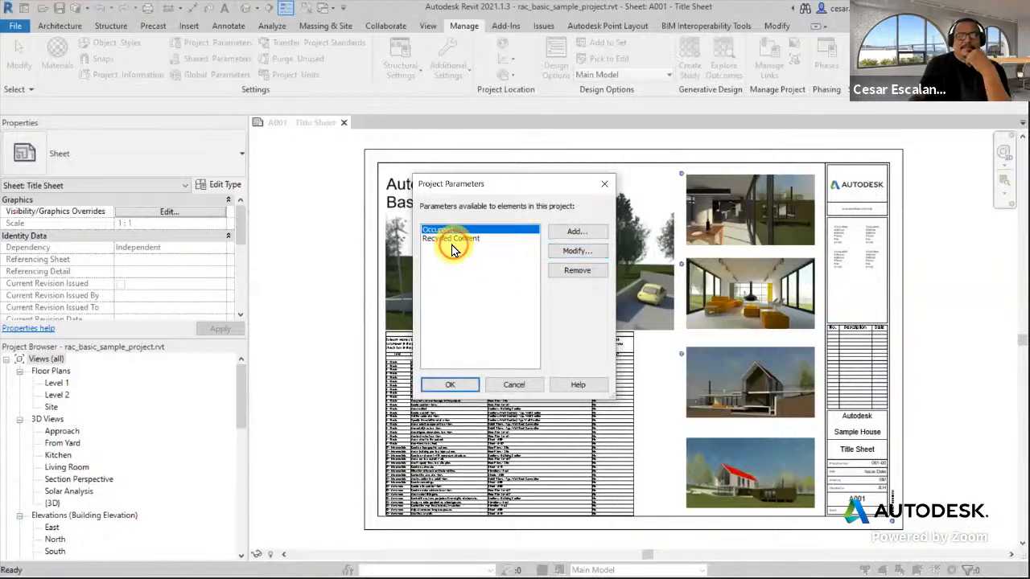
click(451, 238)
click(580, 251)
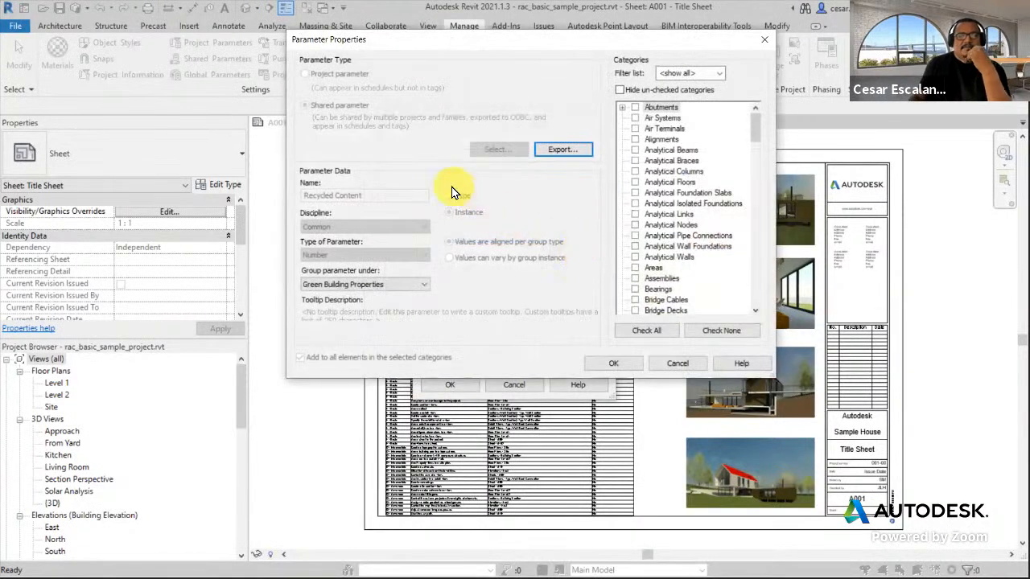
click(676, 365)
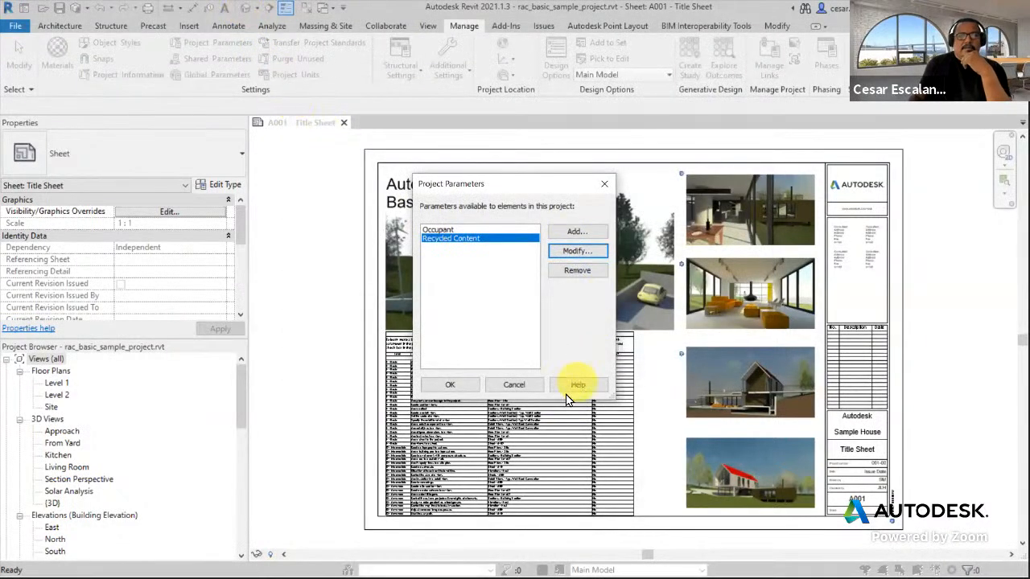
click(517, 391)
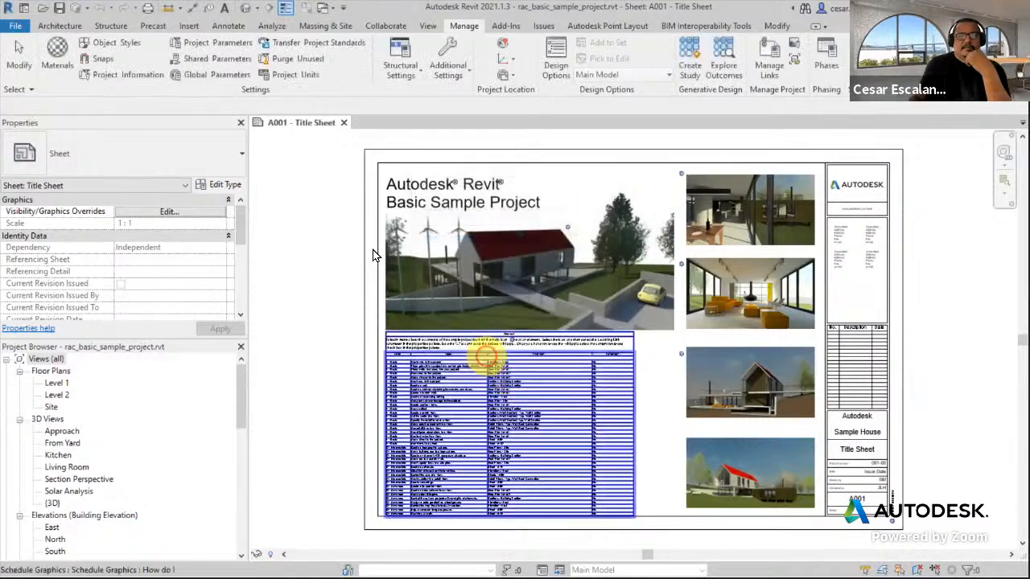
Step: Open the default 3D view and examine the Occupant project parameter's type/instance setting and category list
click(241, 8)
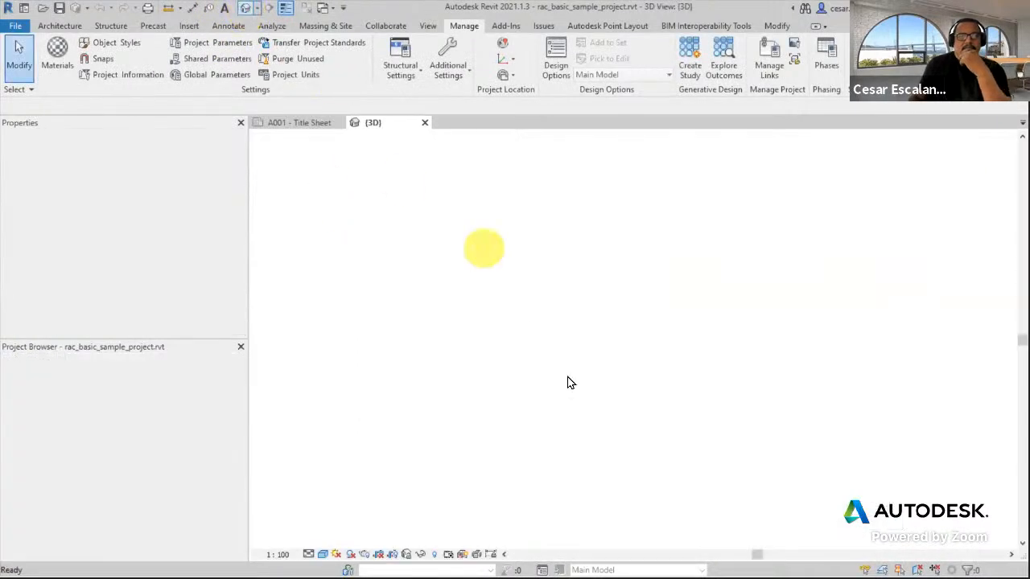
click(219, 58)
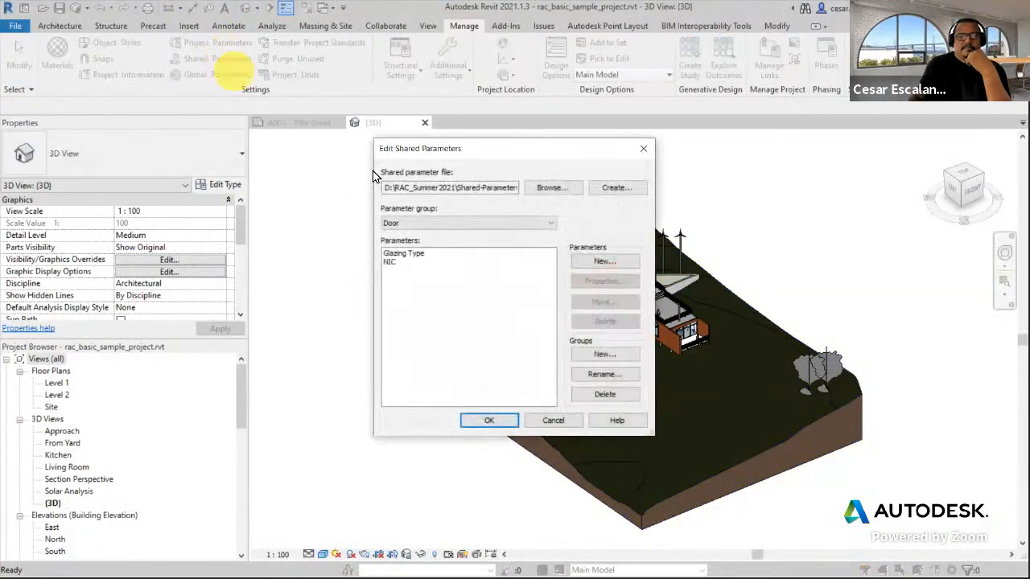
click(573, 424)
click(221, 45)
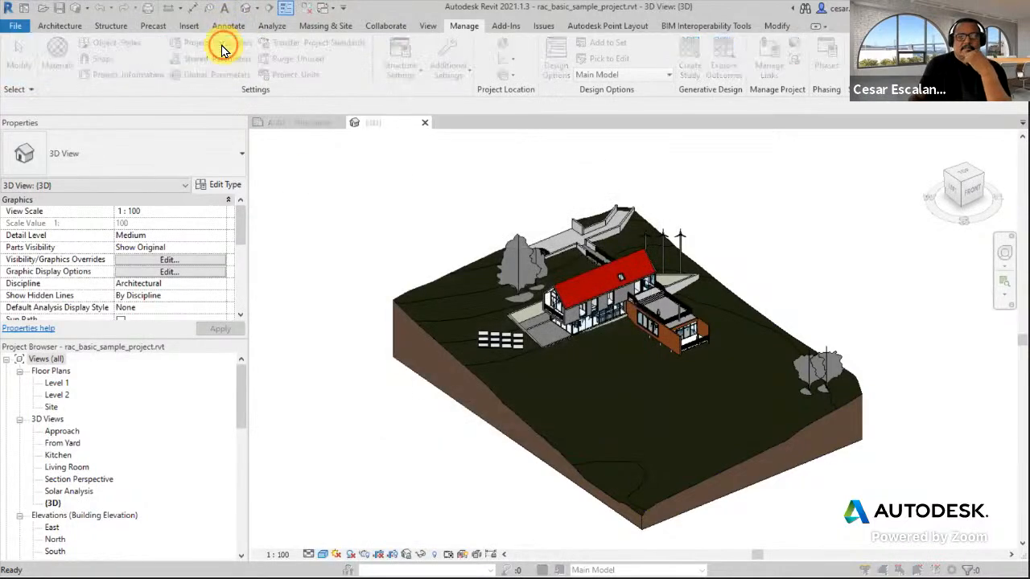
click(578, 252)
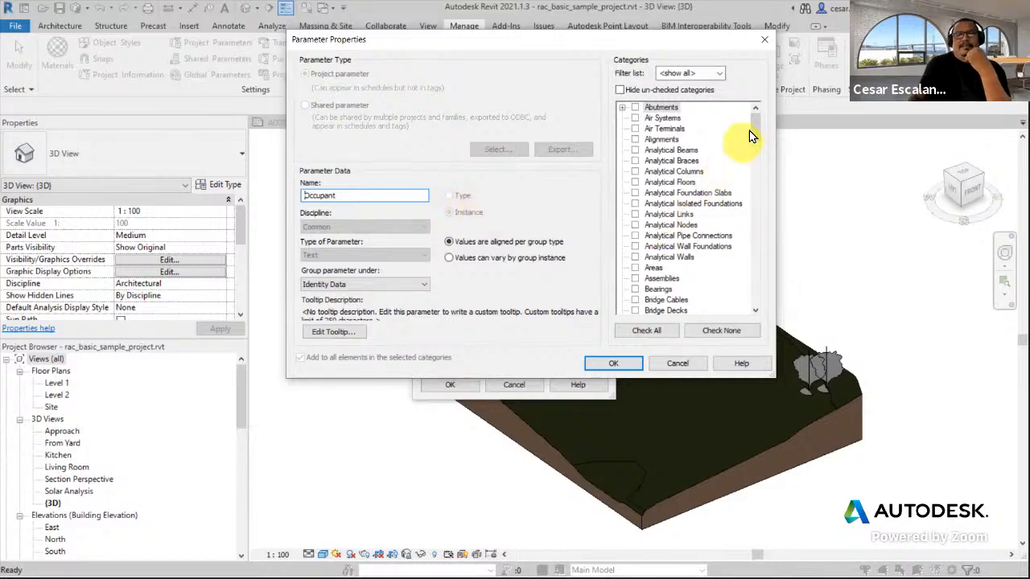
drag(749, 130, 764, 92)
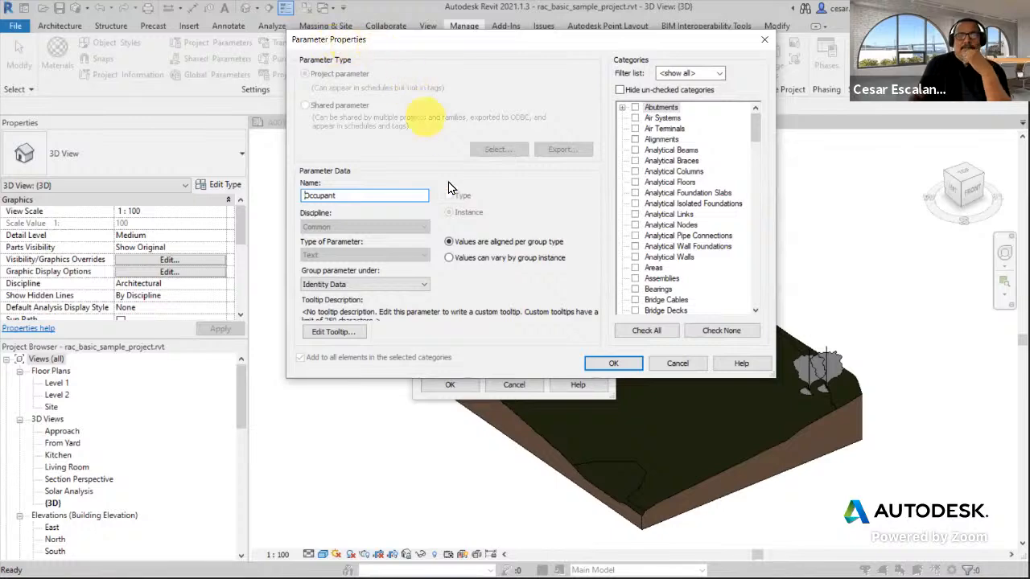
click(681, 364)
Step: Add an instance project parameter named Info with parameter type Text, assigned to the Project Information category
click(587, 231)
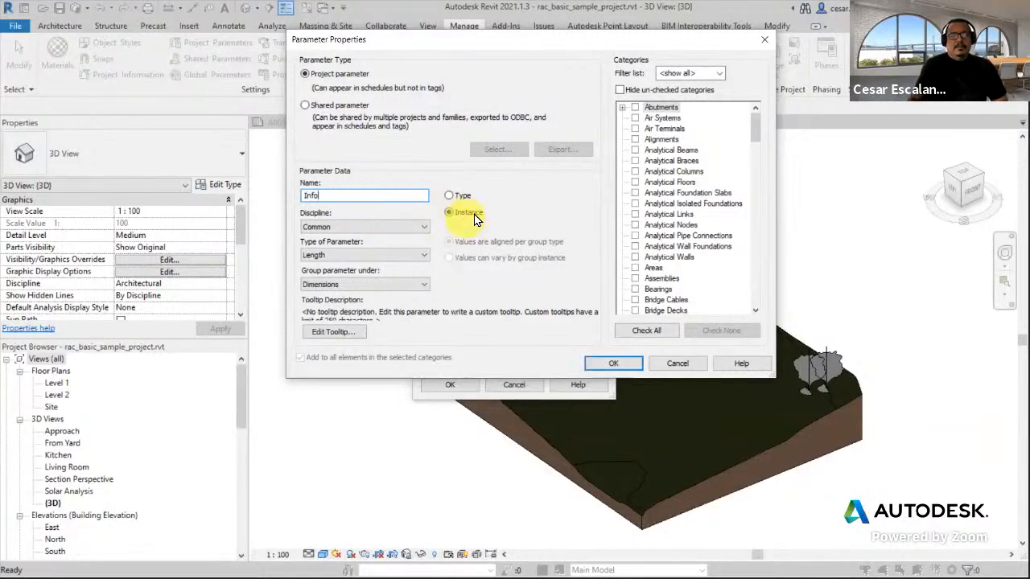
click(757, 162)
drag(758, 162, 751, 235)
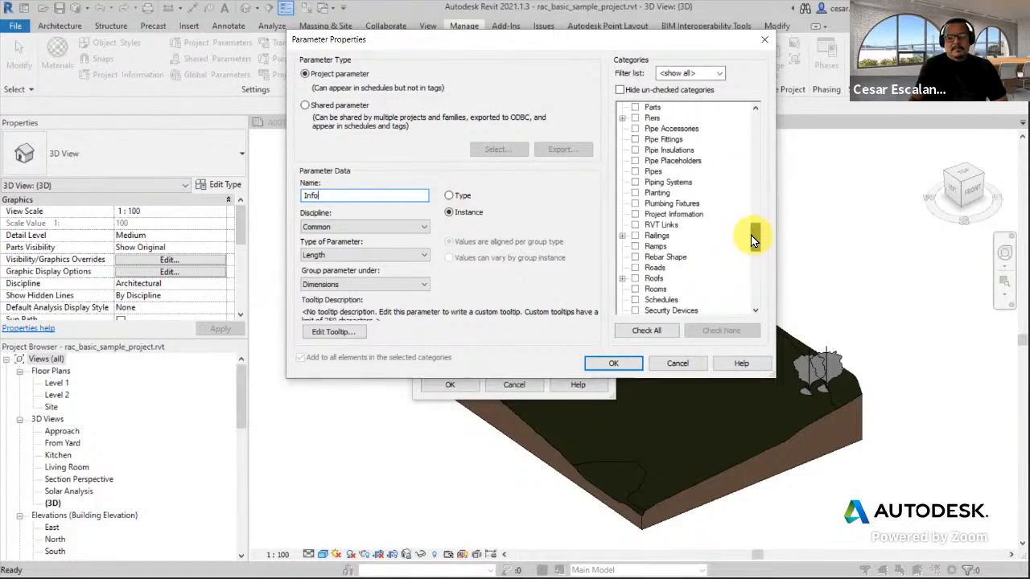
click(634, 214)
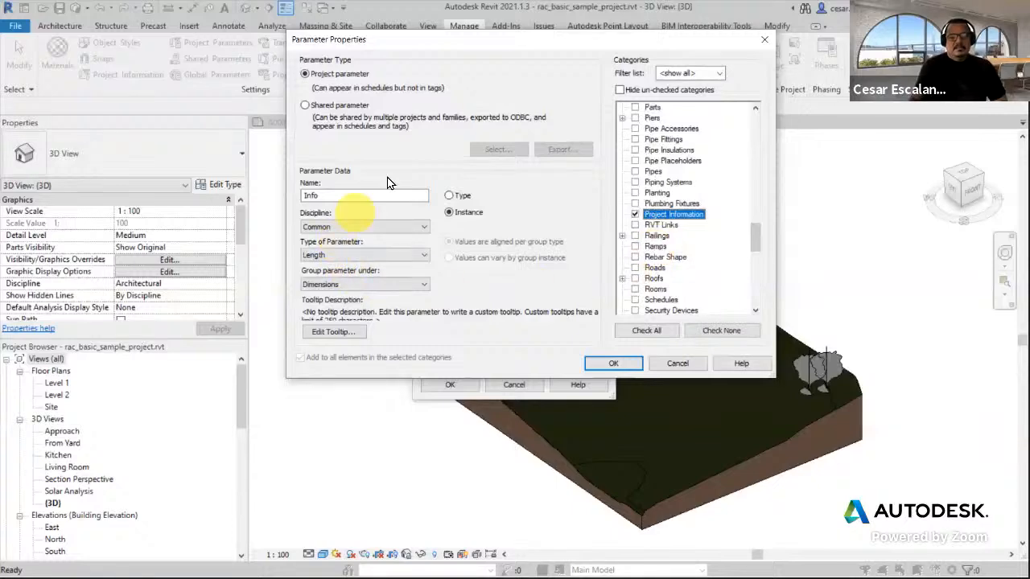
click(386, 254)
click(329, 269)
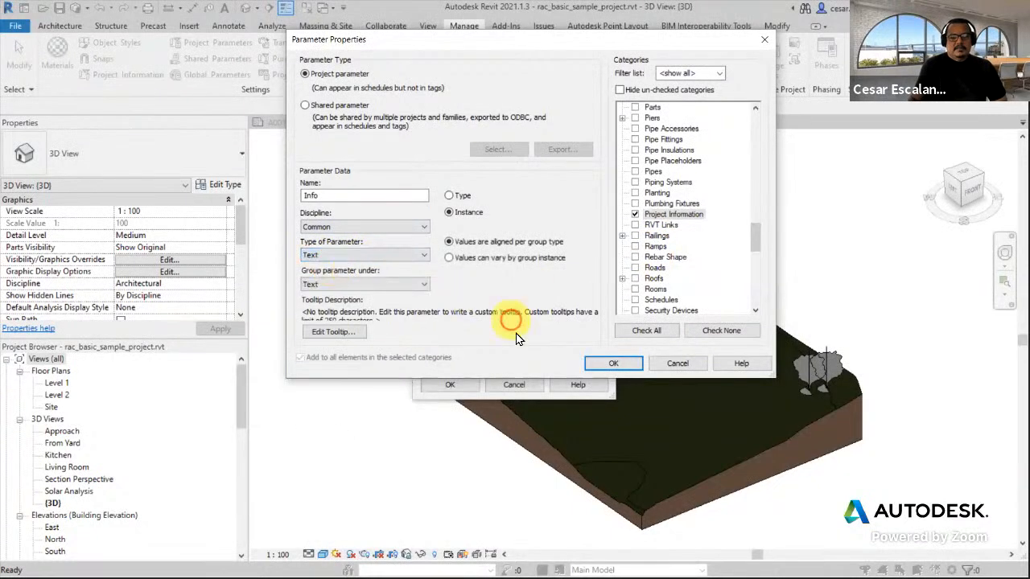
click(615, 362)
click(451, 386)
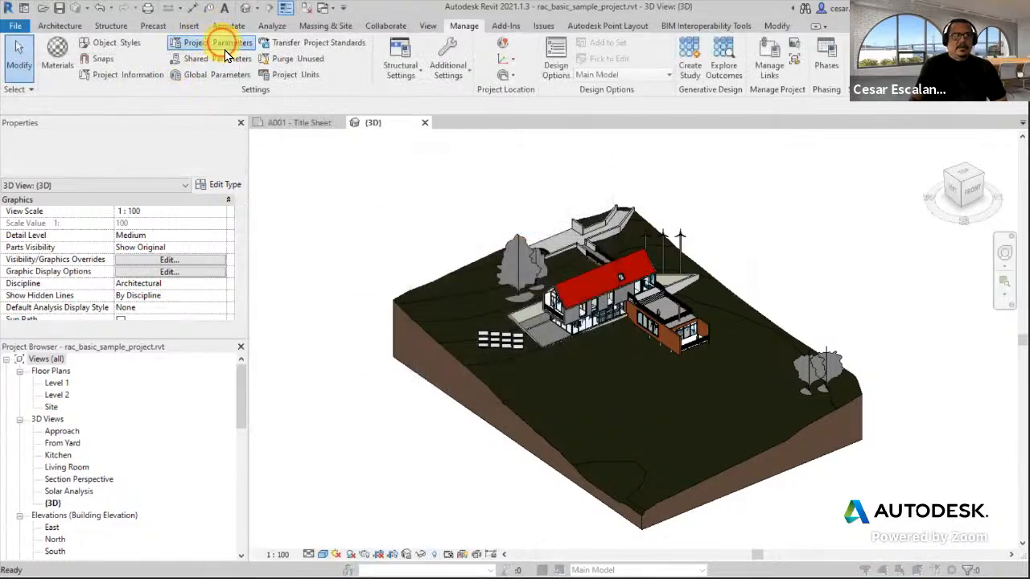
Step: Inspect the type/instance setting of the Info project parameter, and return to the Slido quiz in the browser
click(223, 48)
click(569, 253)
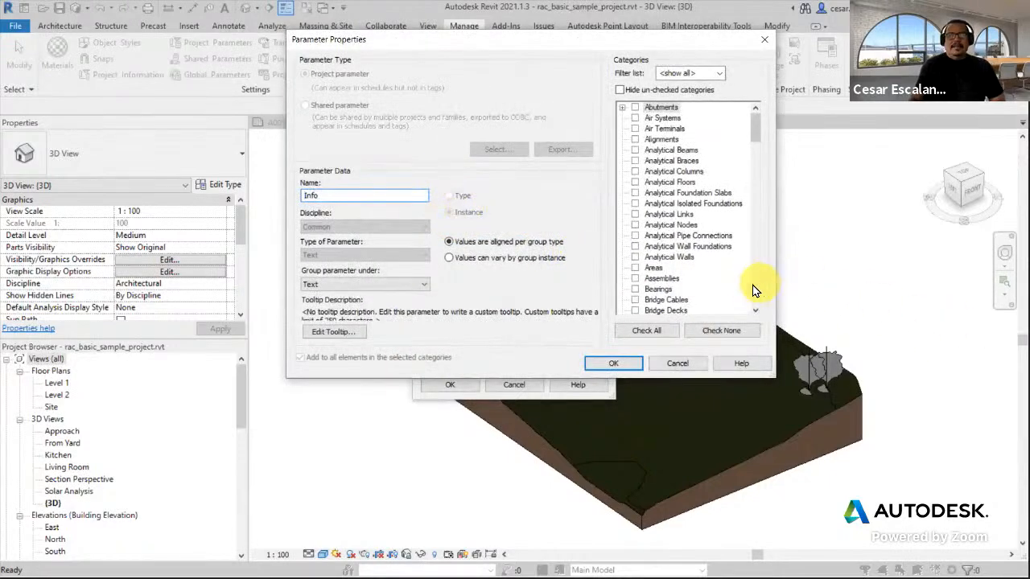
click(684, 363)
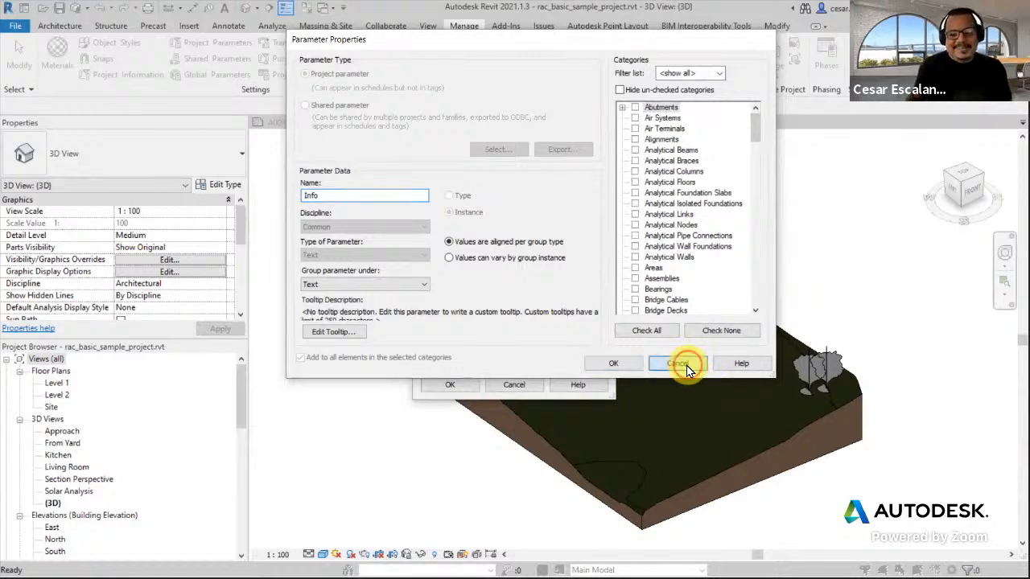
click(509, 387)
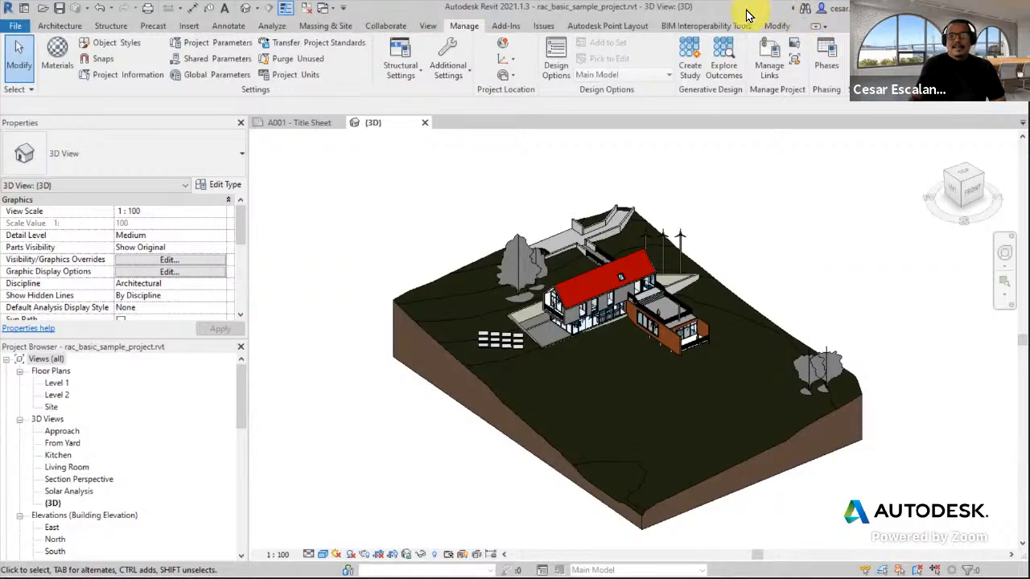
key(alt+Tab)
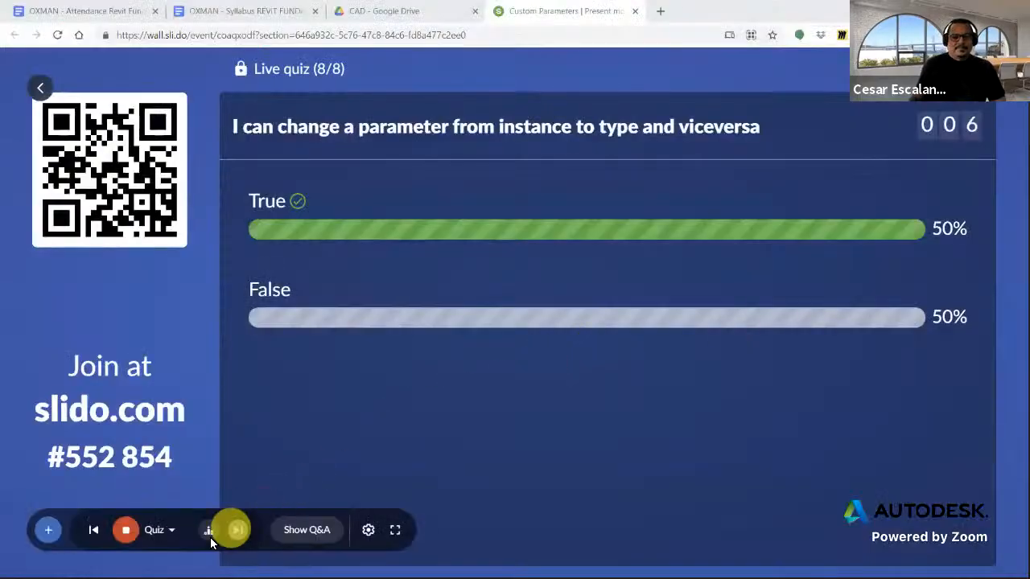
Step: Show the quiz's final leaderboard, and switch to Revit with its window maximized
click(238, 531)
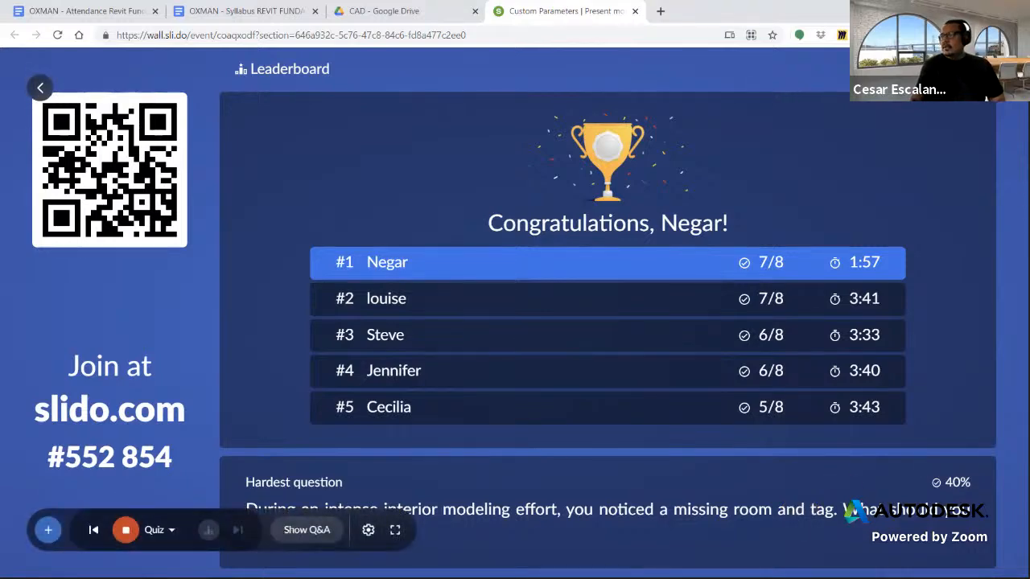
drag(0, 197, 711, 188)
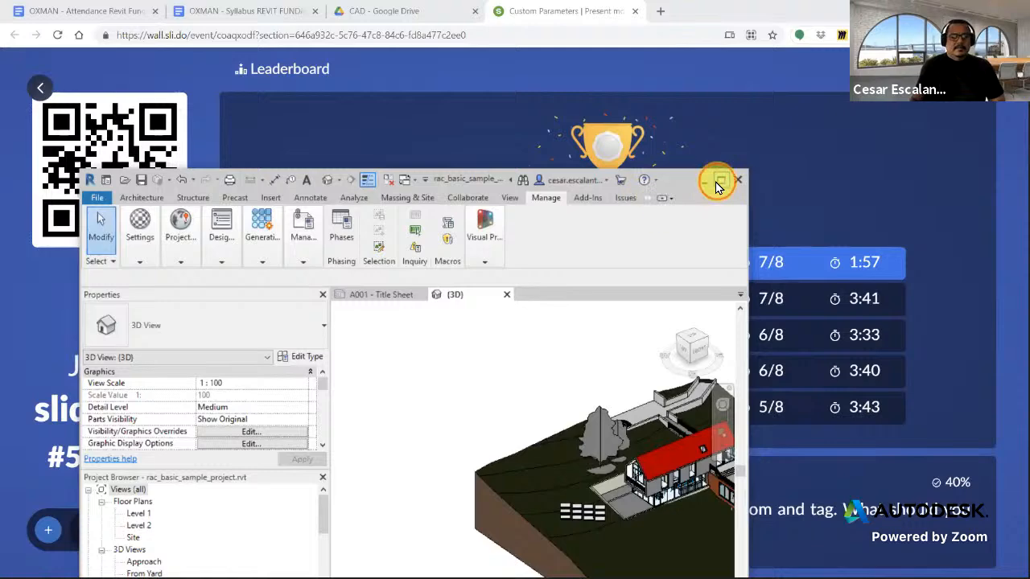
click(719, 182)
Step: Open the Level 1 floor plan and delete the Mech. room next to the Bath
click(55, 383)
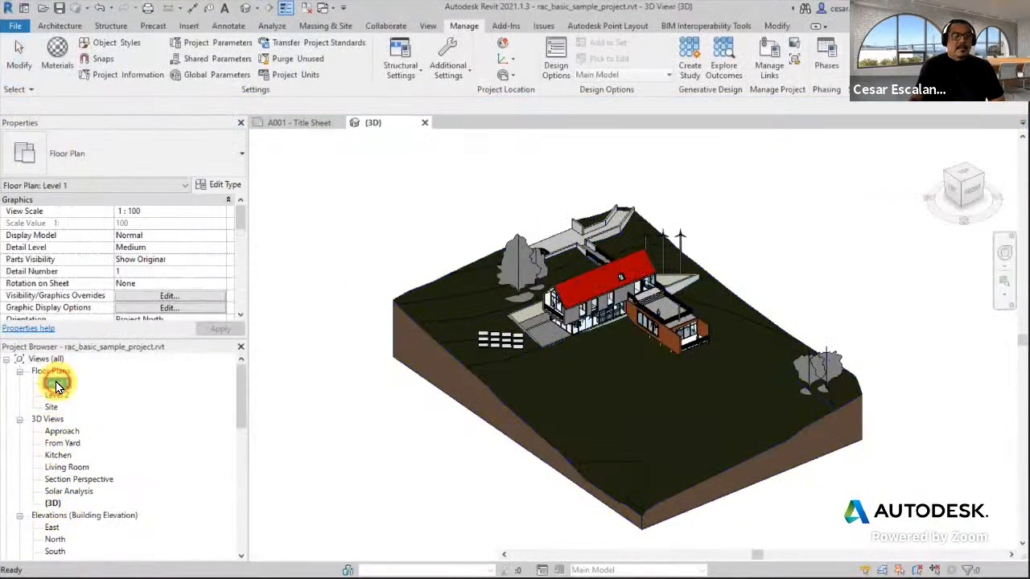
double_click(55, 383)
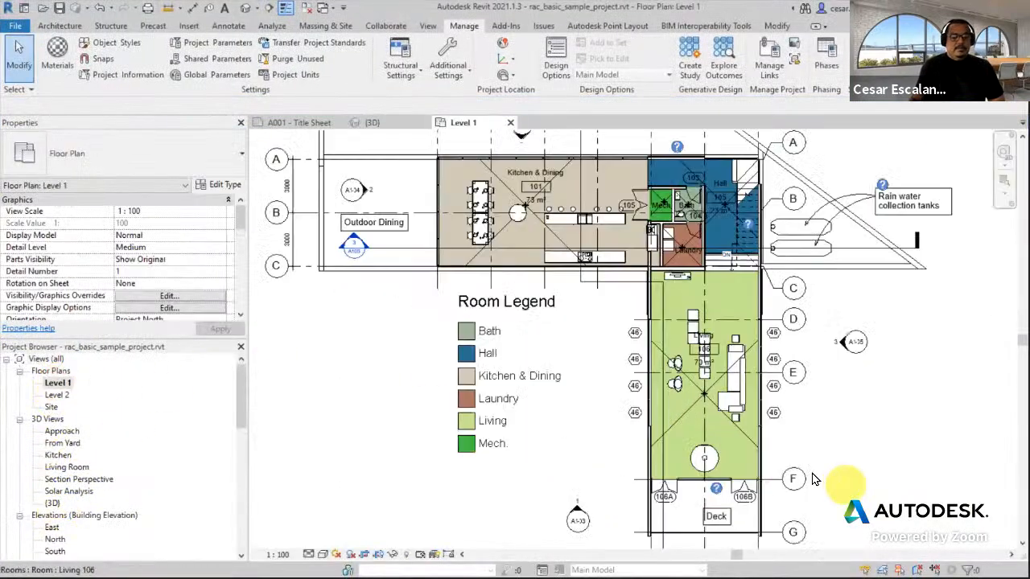
scroll(848, 484, up, 2)
middle_drag(791, 345, 830, 527)
scroll(586, 282, up, 2)
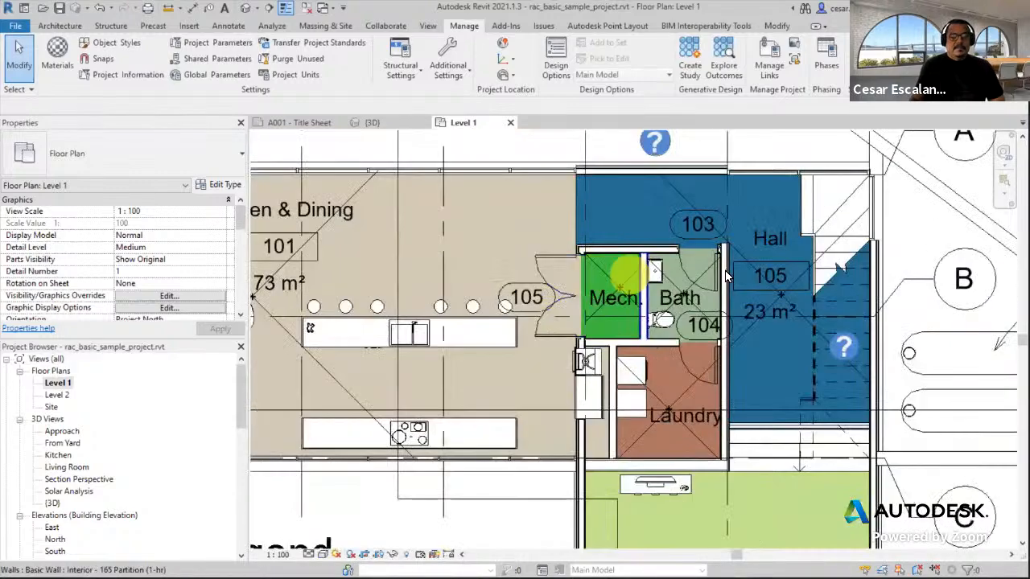
scroll(727, 276, up, 1)
scroll(749, 401, down, 3)
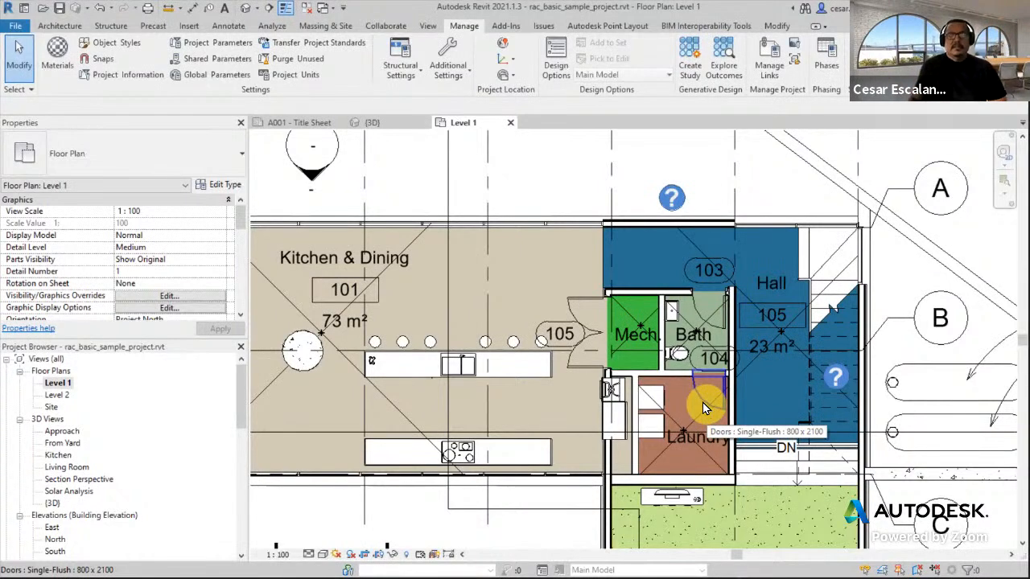
click(629, 312)
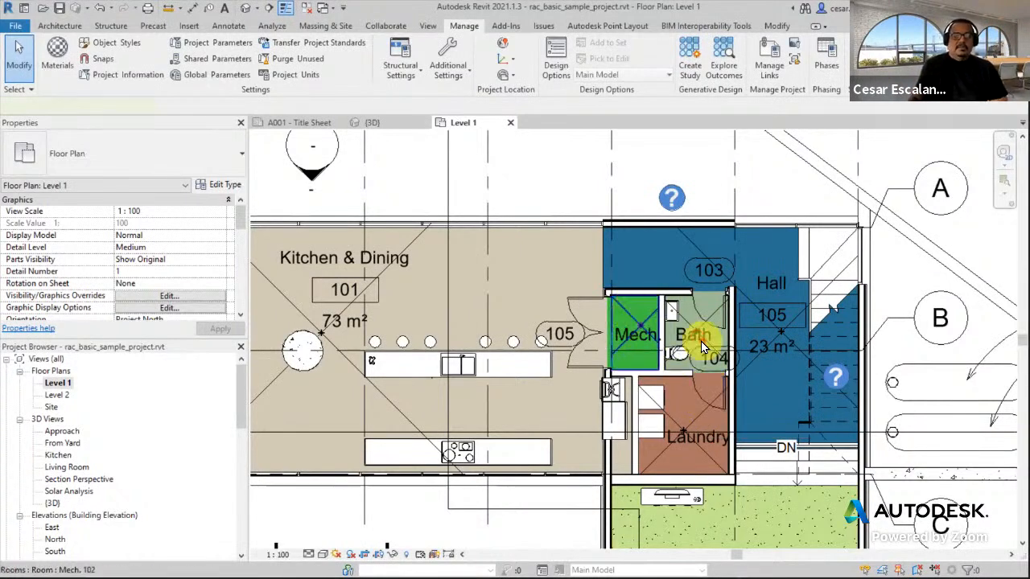
key(Delete)
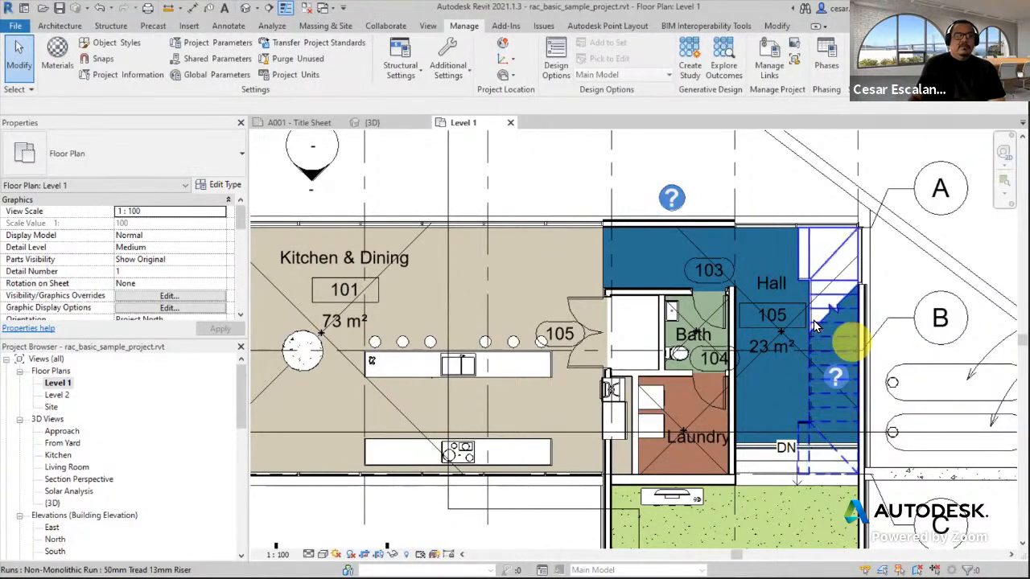
Step: Place the existing unplaced room 102 Mech. with its tag back in the empty space next to the Bath
click(76, 29)
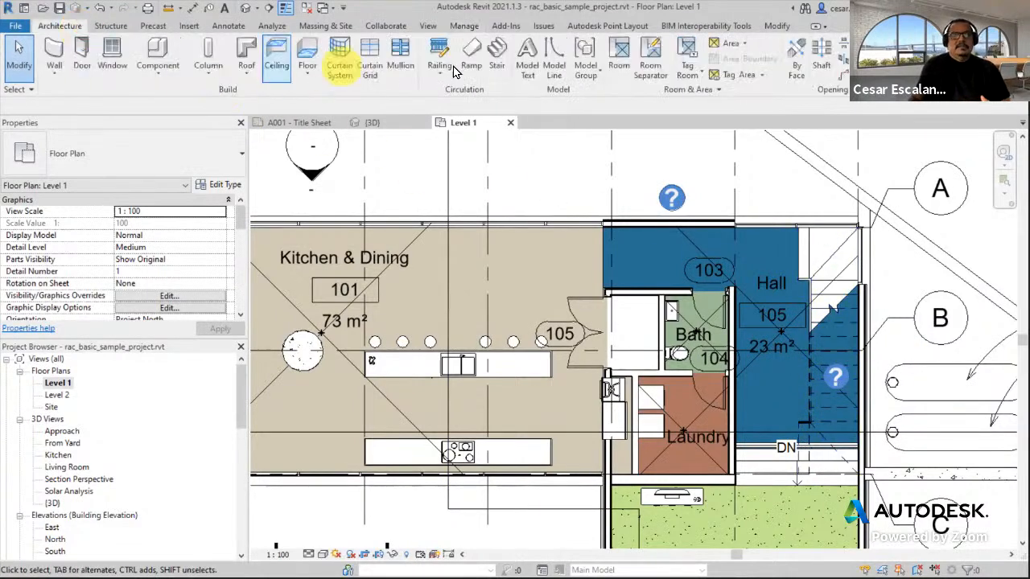
click(619, 56)
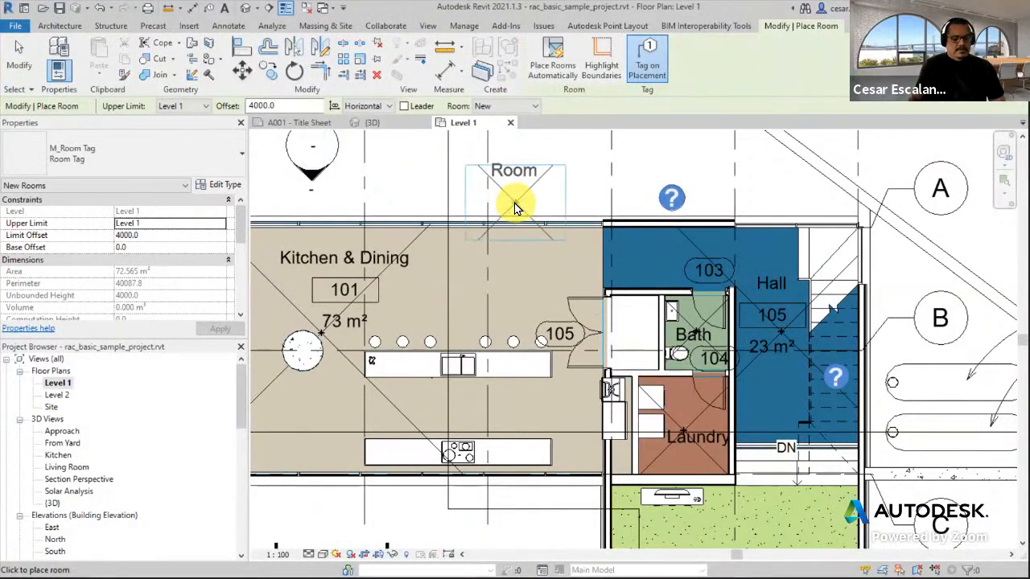
key(Escape)
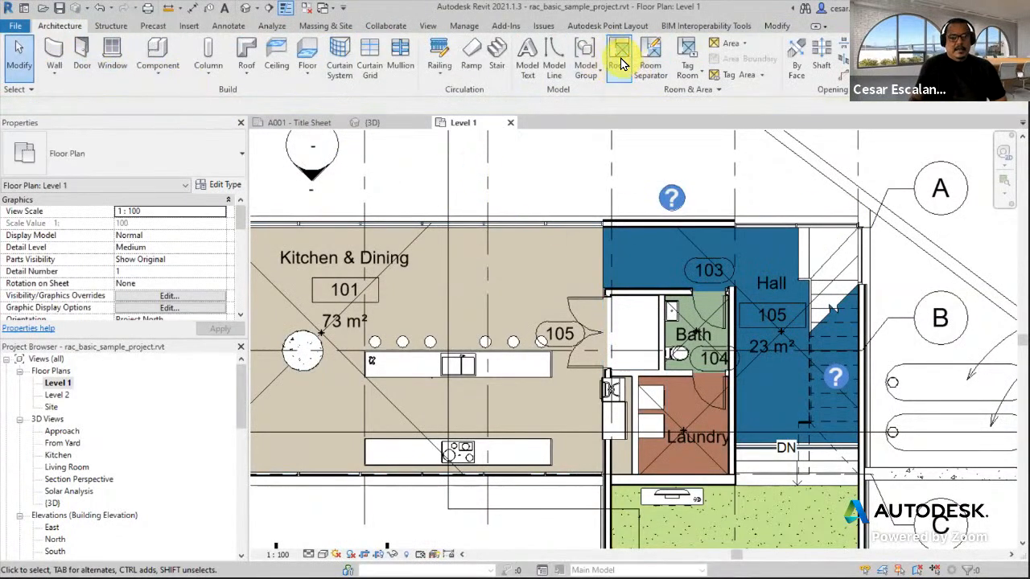
click(619, 58)
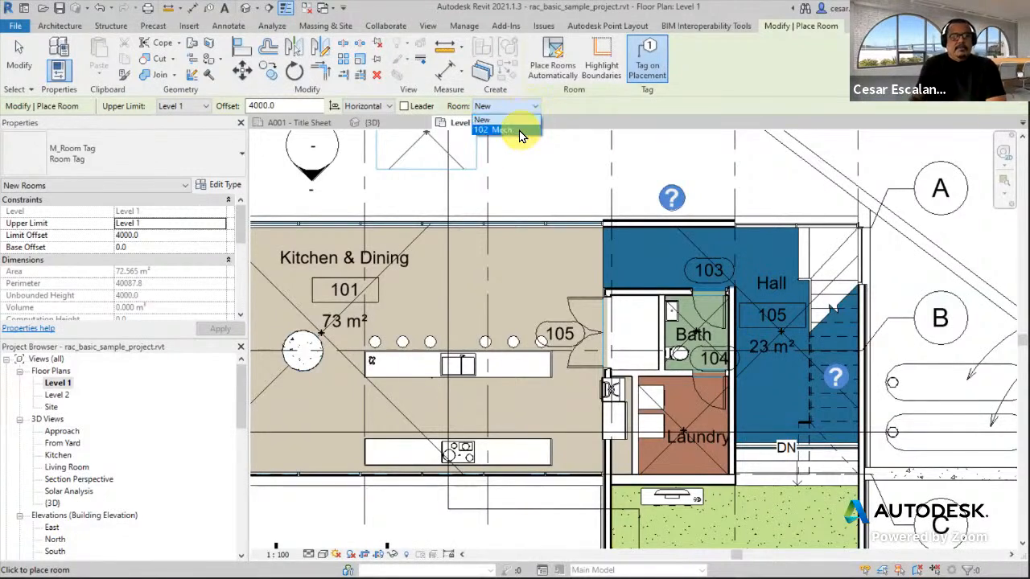
click(520, 132)
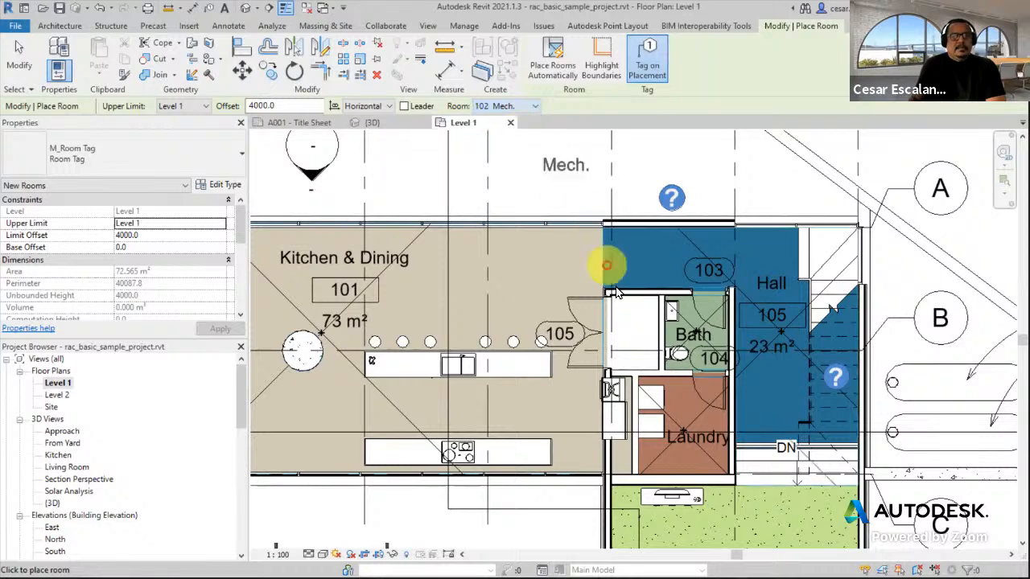
click(633, 343)
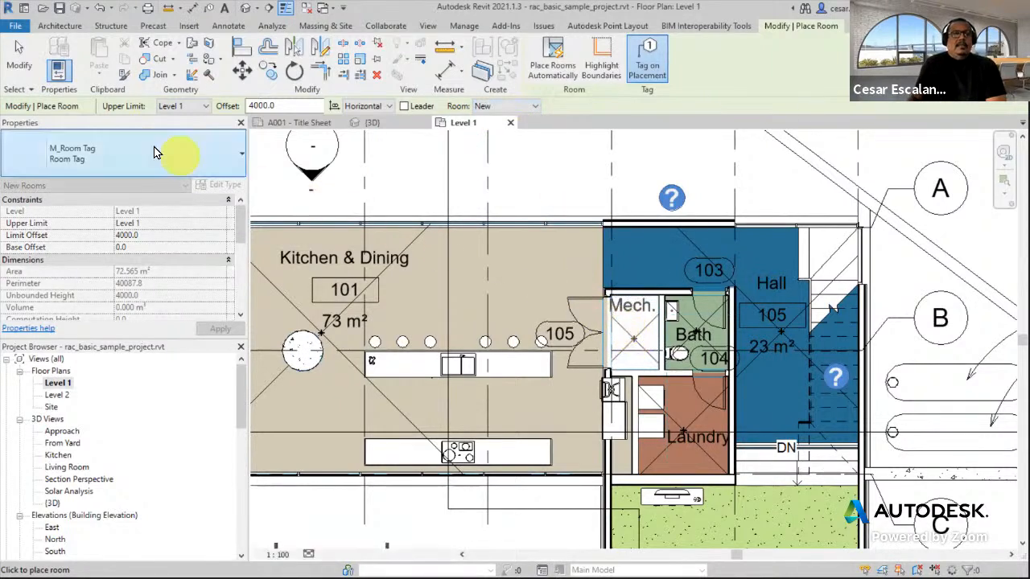
click(20, 70)
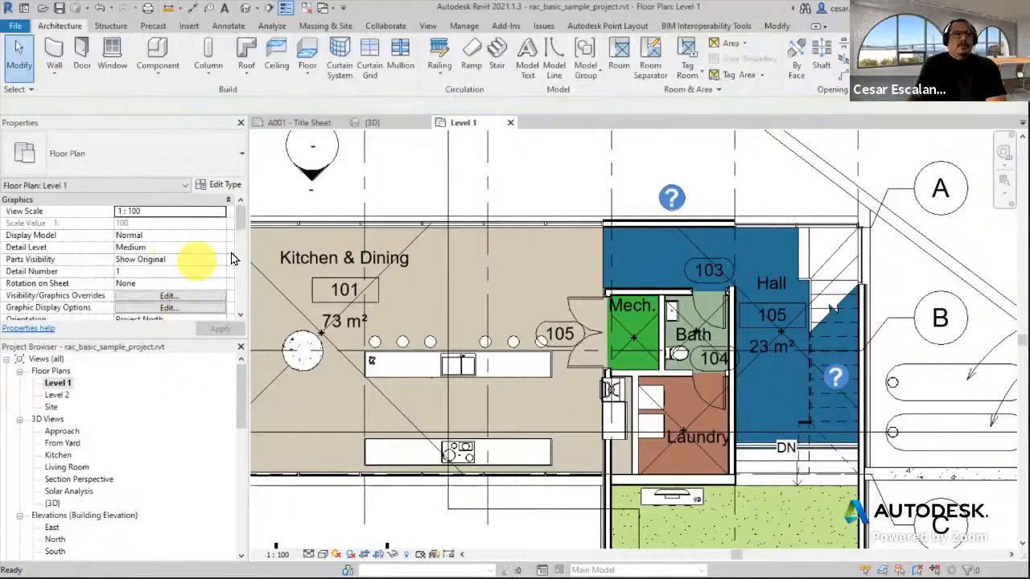
scroll(239, 260, down, 2)
drag(239, 260, 239, 290)
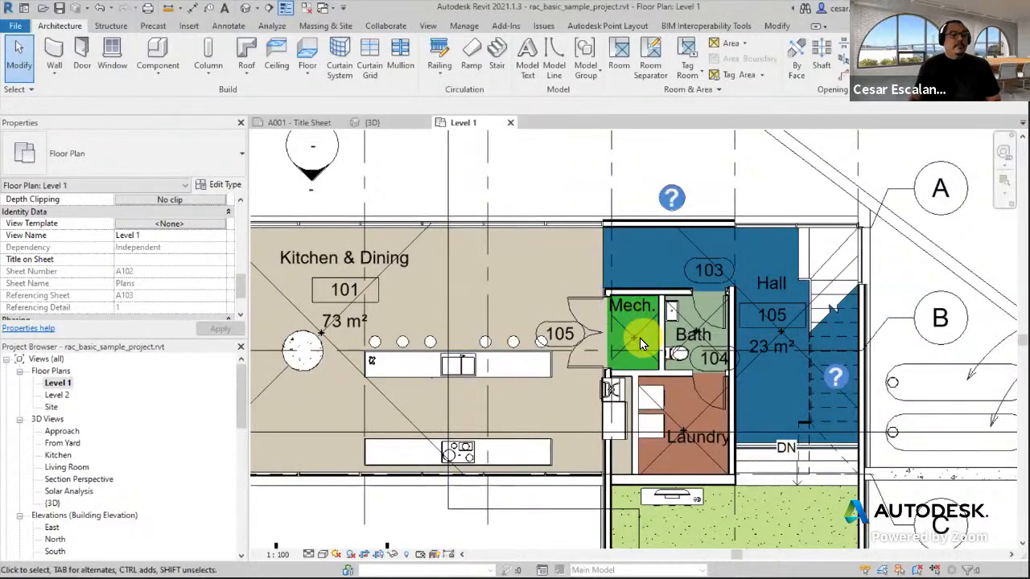
scroll(622, 260, down, 3)
scroll(630, 325, up, 3)
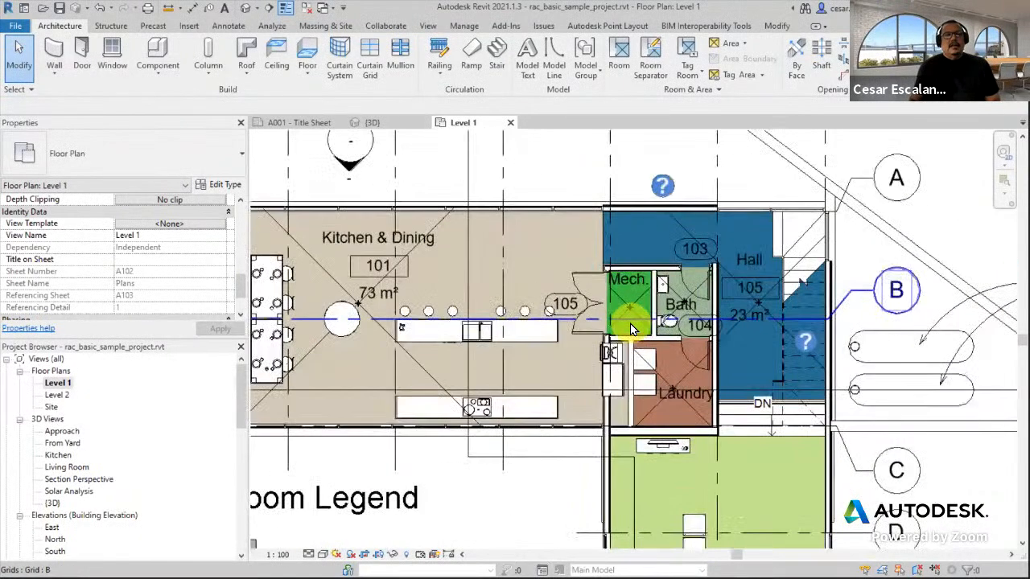
scroll(686, 173, down, 2)
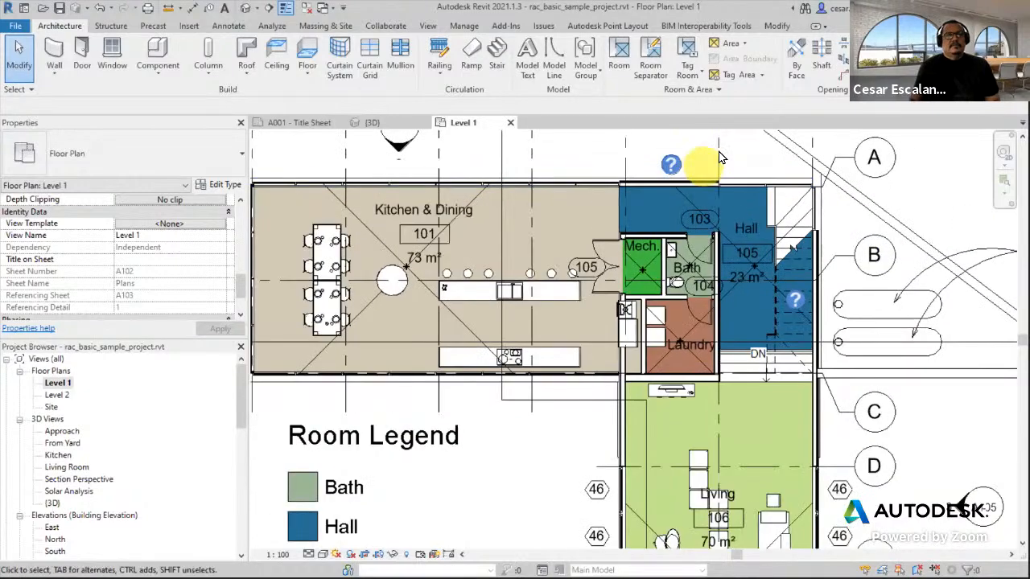
scroll(730, 161, up, 1)
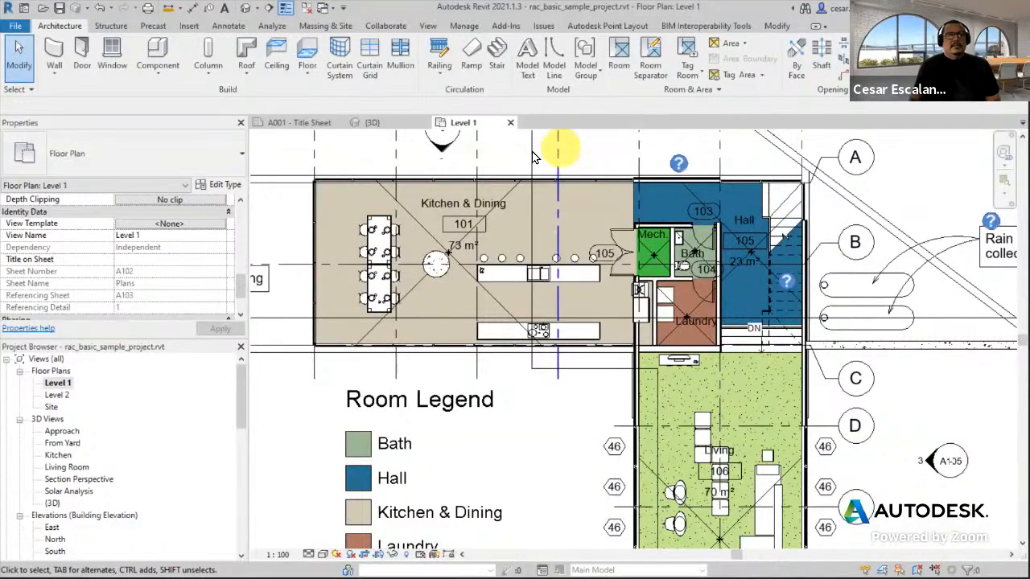
scroll(600, 156, up, 2)
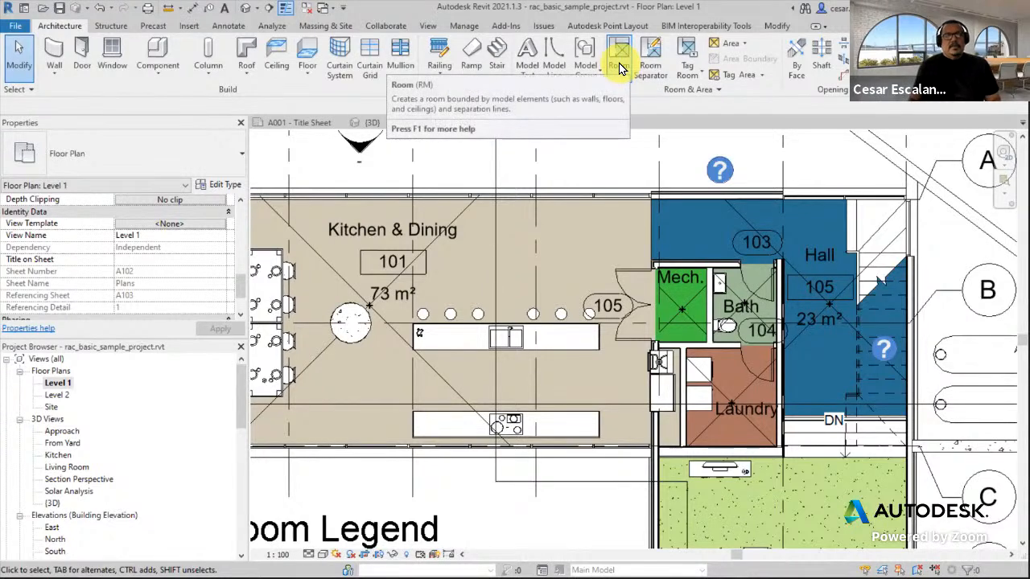
key(XF86AudioRaiseVolume)
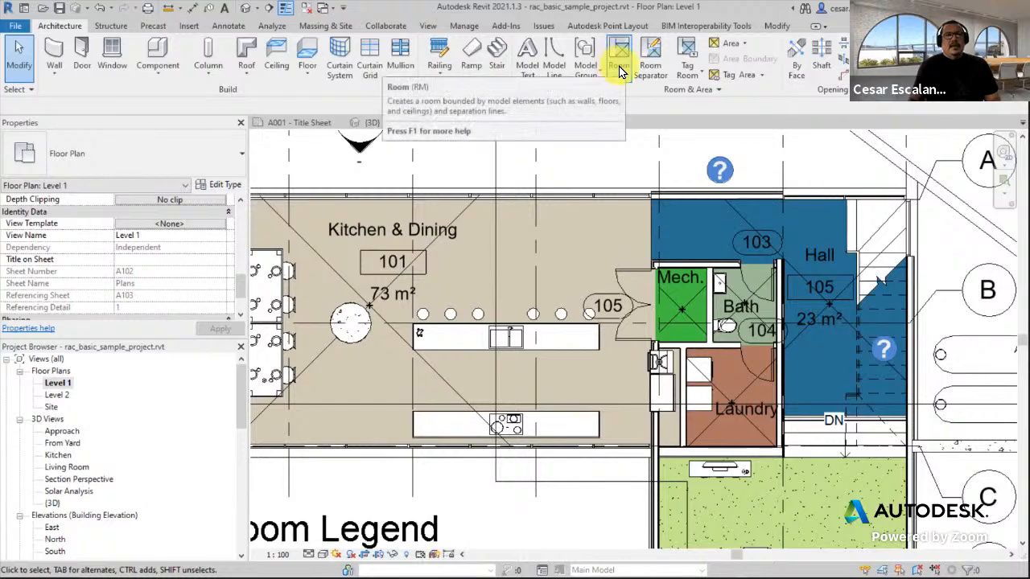
Step: Check the unplaced-room choices, place a new tagged room in the unenclosed area beside the Room Legend, and select it
click(619, 71)
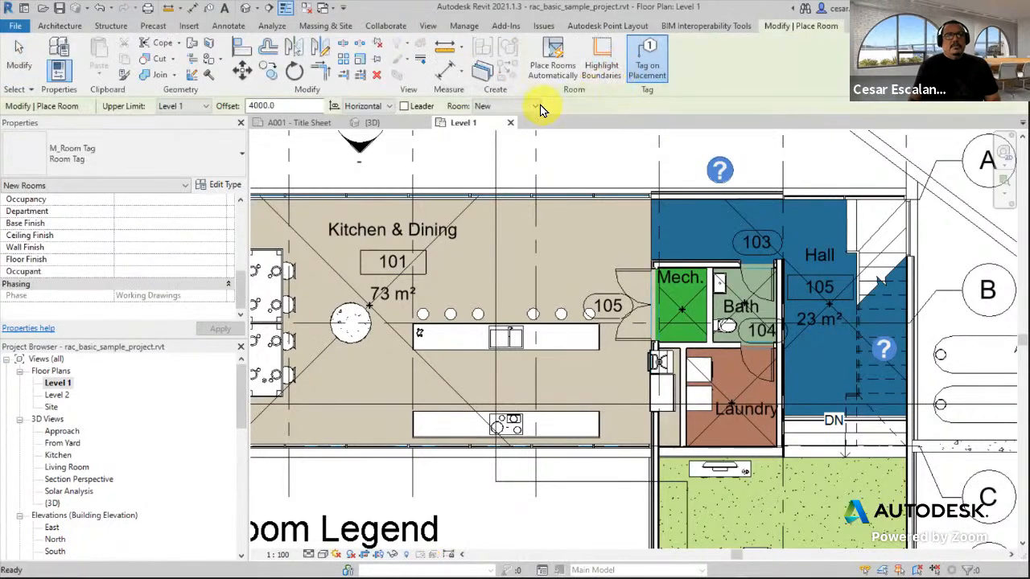
click(537, 107)
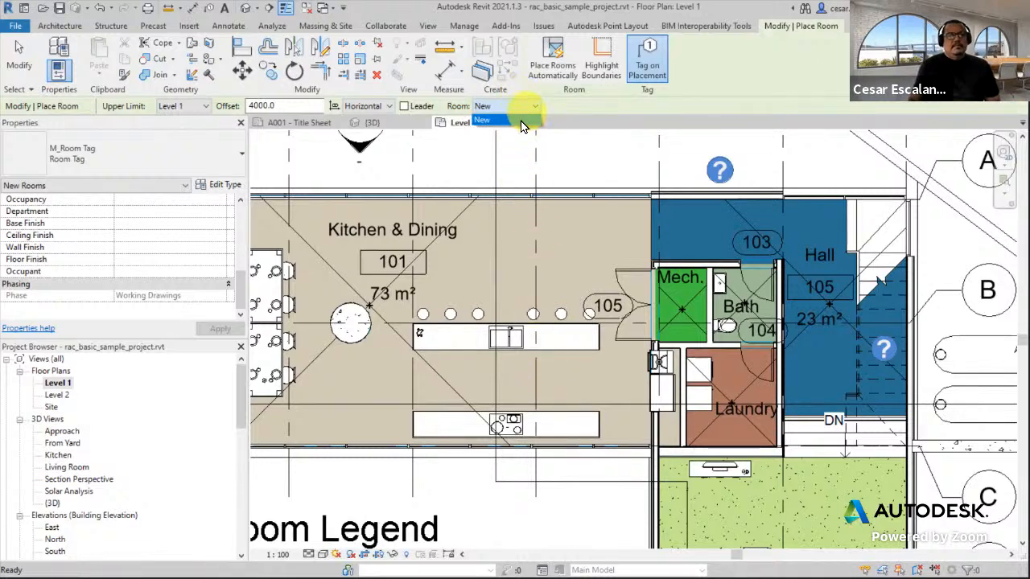
click(557, 168)
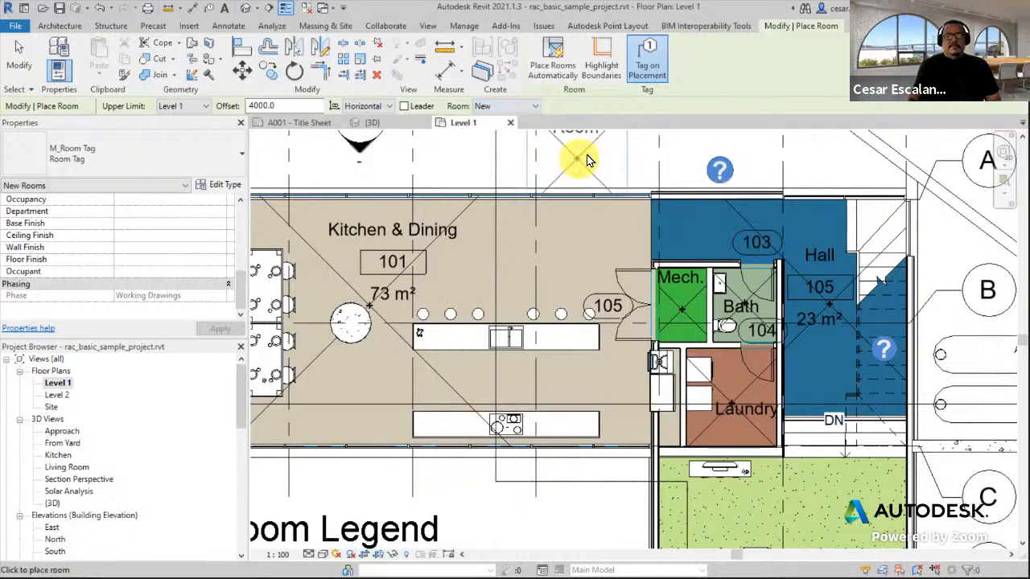
scroll(606, 325, down, 2)
scroll(604, 322, up, 3)
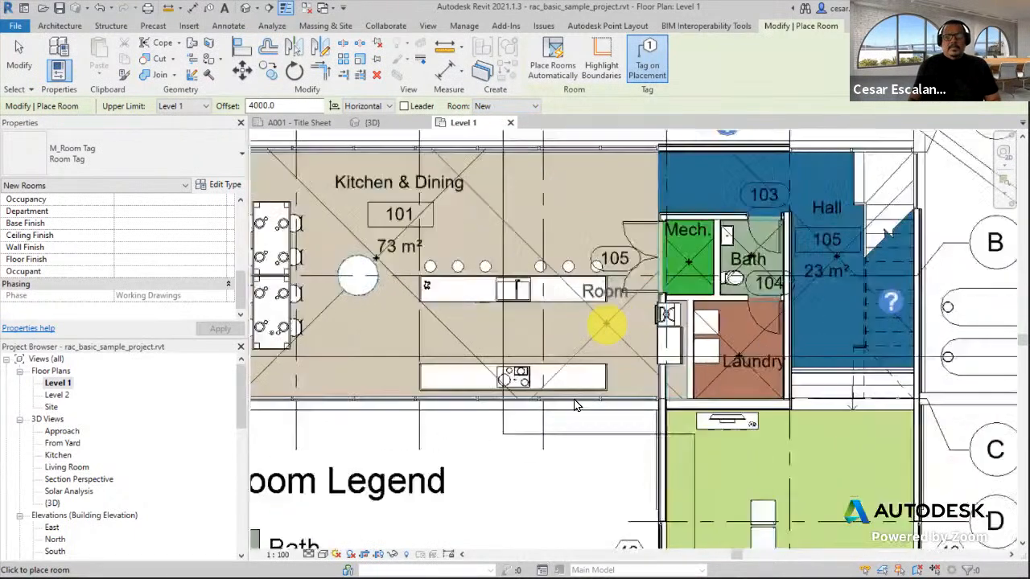
middle_drag(561, 415, 662, 272)
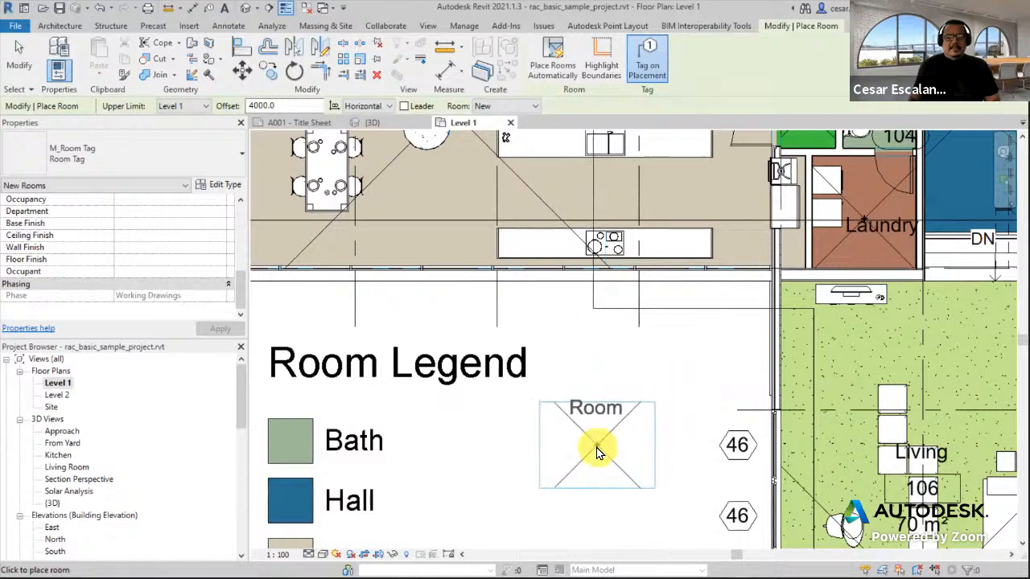
click(598, 446)
key(Escape)
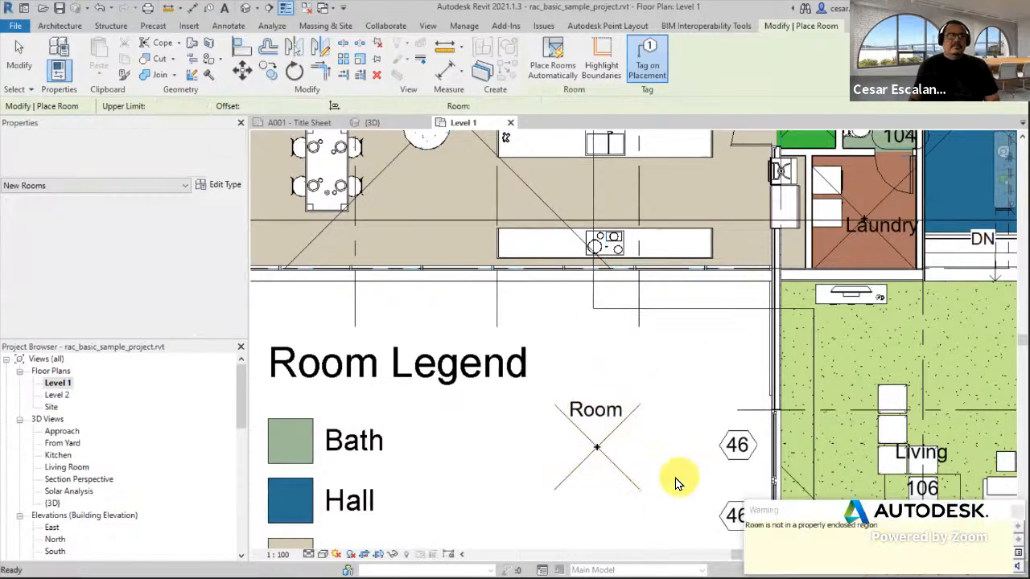
key(Escape)
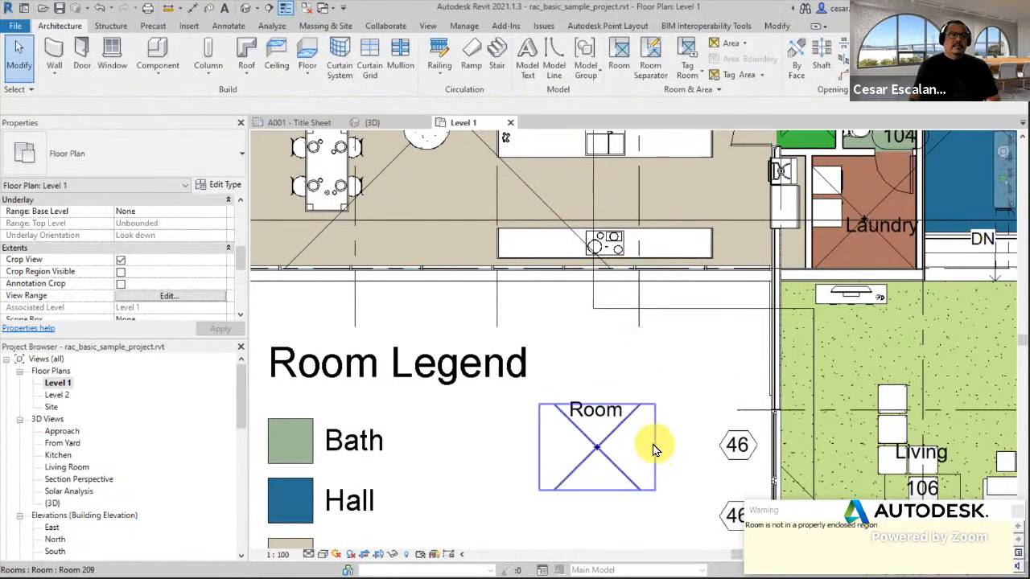
click(611, 432)
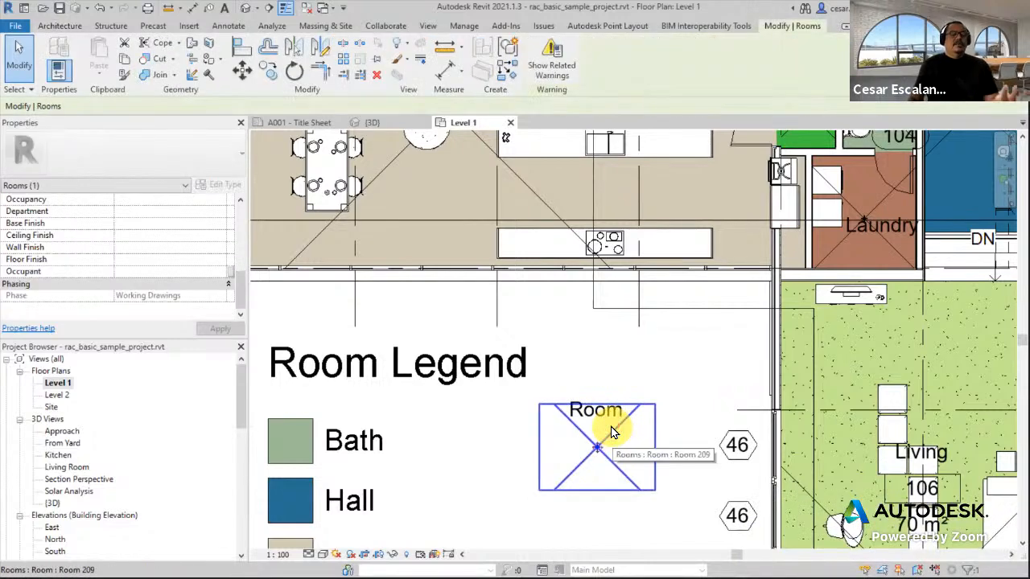
Step: Enclose the new room beside the Room Legend with a rectangle of Interior - Partition walls about 2880 mm wide, and select the room
scroll(682, 408, down, 3)
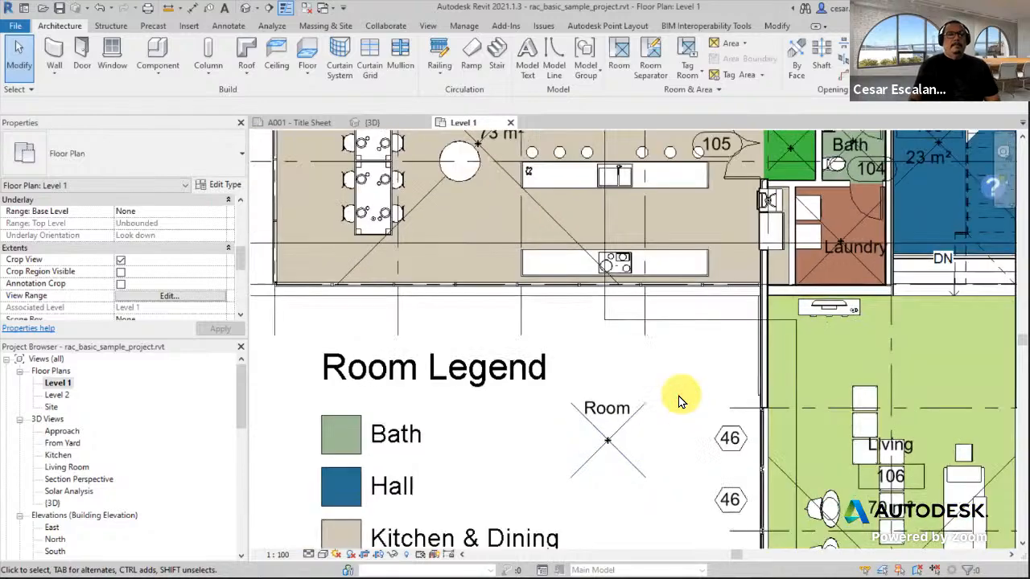
middle_drag(660, 384, 640, 382)
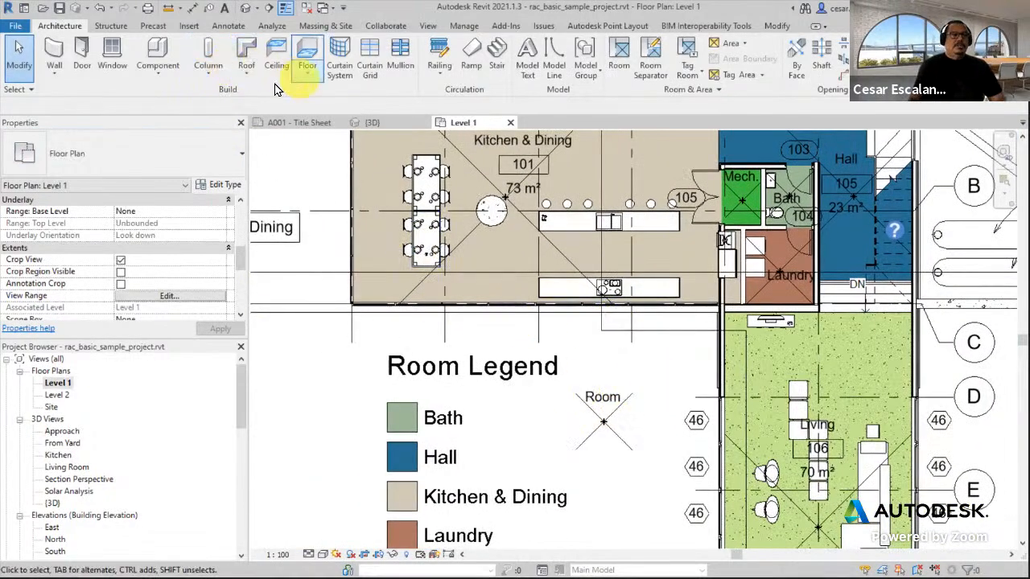
click(67, 56)
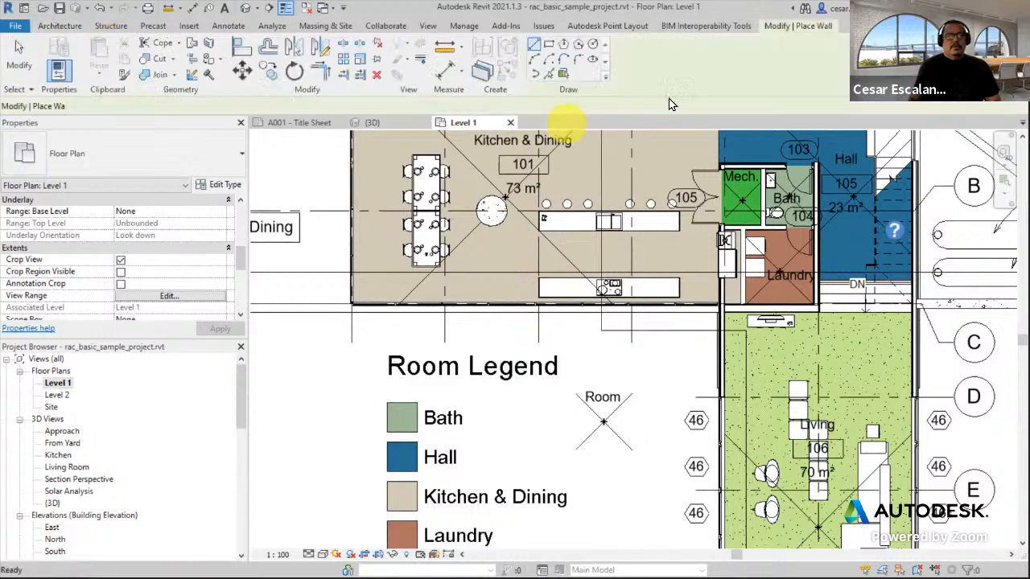
click(570, 363)
click(664, 513)
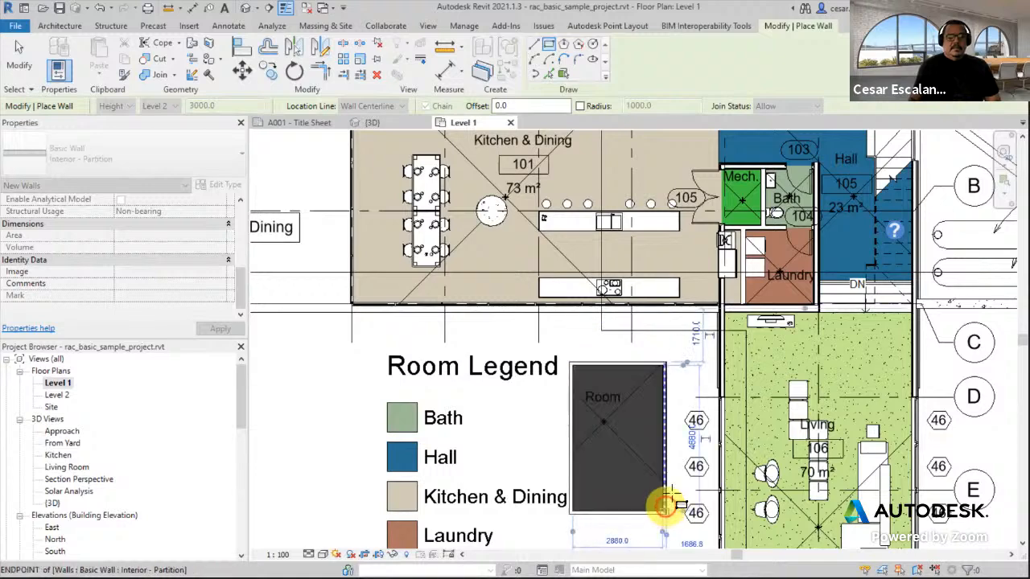
click(24, 70)
click(509, 391)
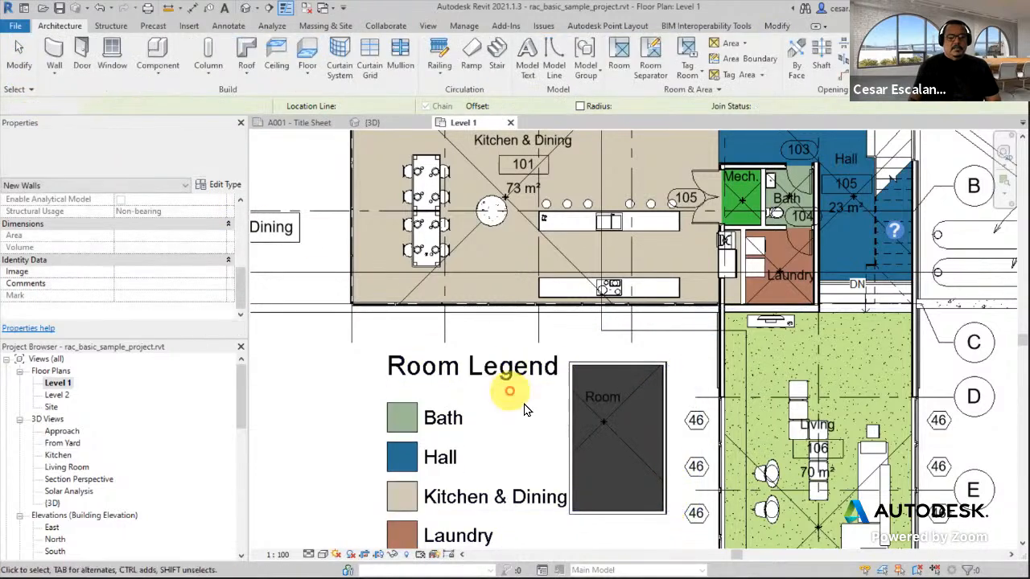
click(625, 447)
scroll(652, 455, up, 3)
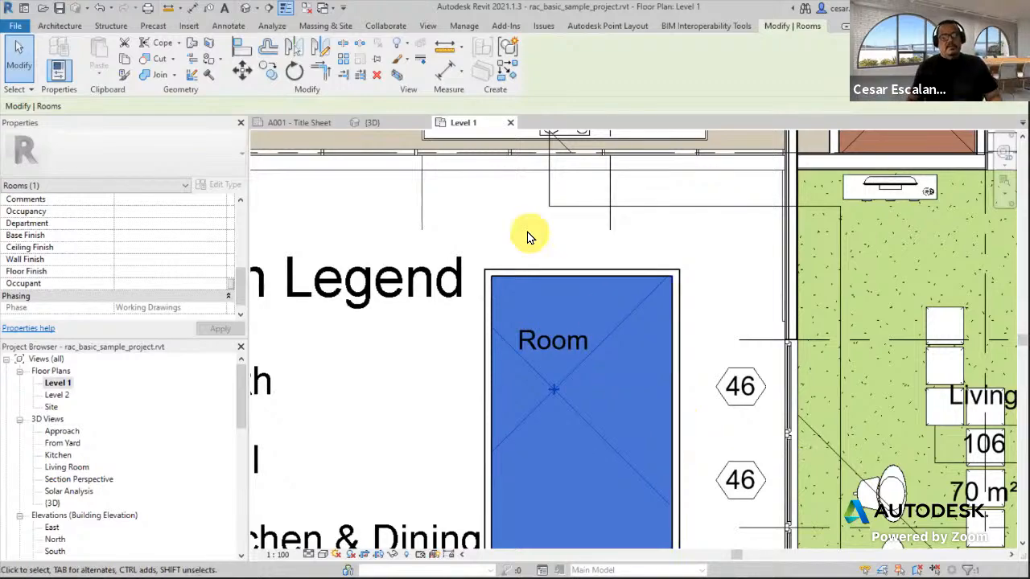
Step: Deselect the room and close all open views of rac_basic_sample_project without saving the changes
scroll(535, 246, down, 4)
key(Escape)
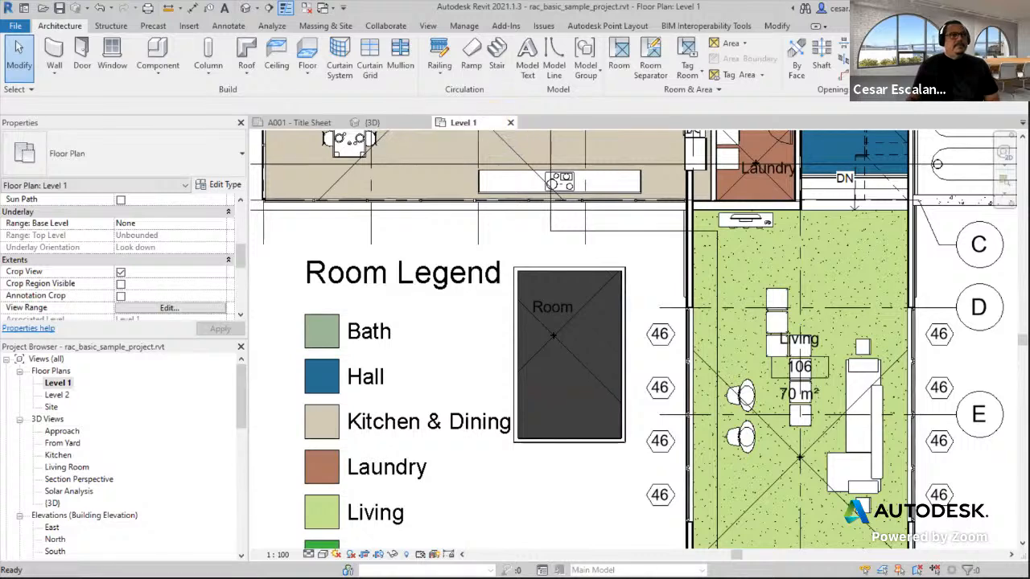
click(509, 121)
click(425, 123)
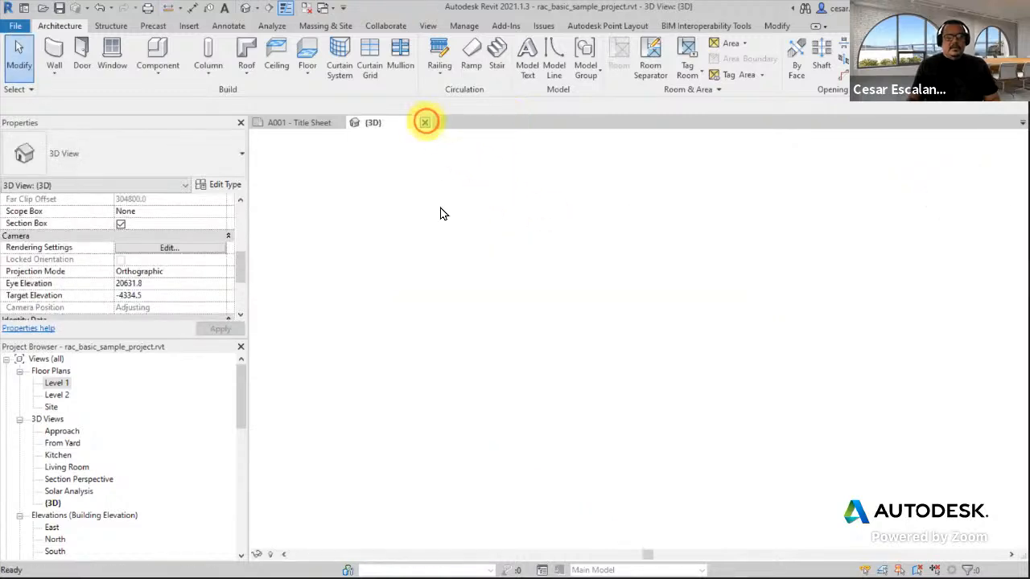
click(343, 123)
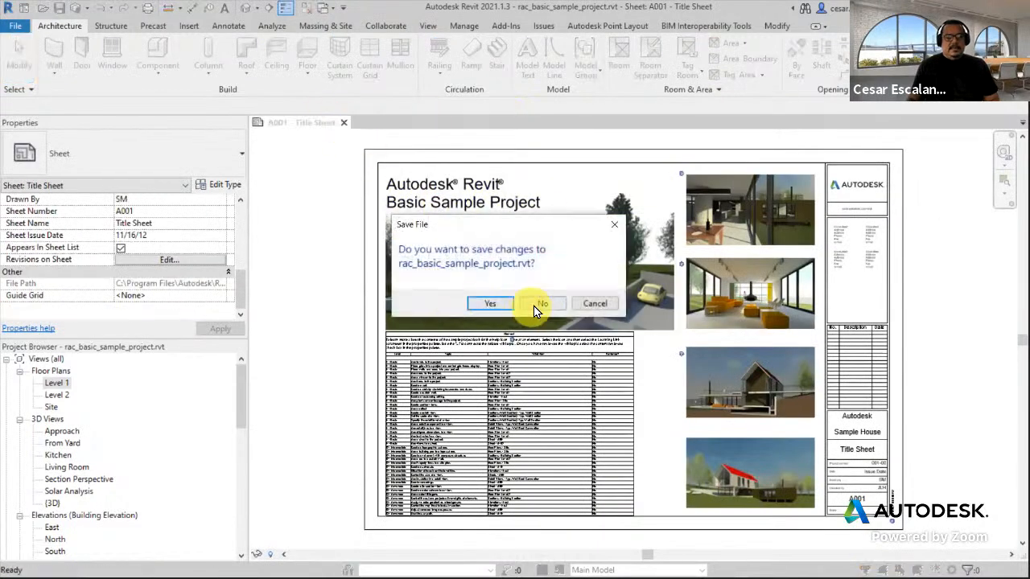
click(538, 302)
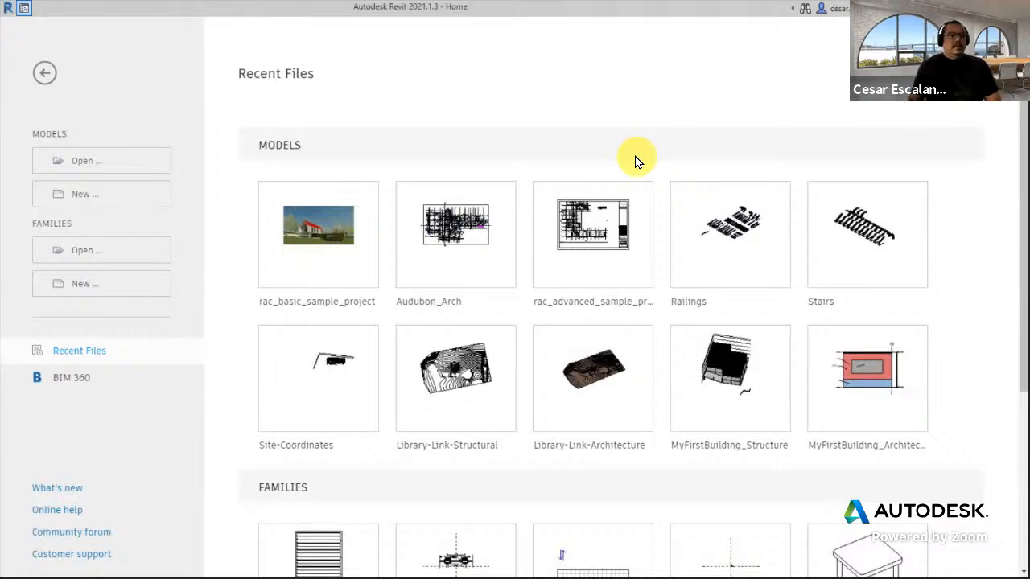
Step: Open the recent model Audubon_Arch and display the building in its default 3D view
click(458, 234)
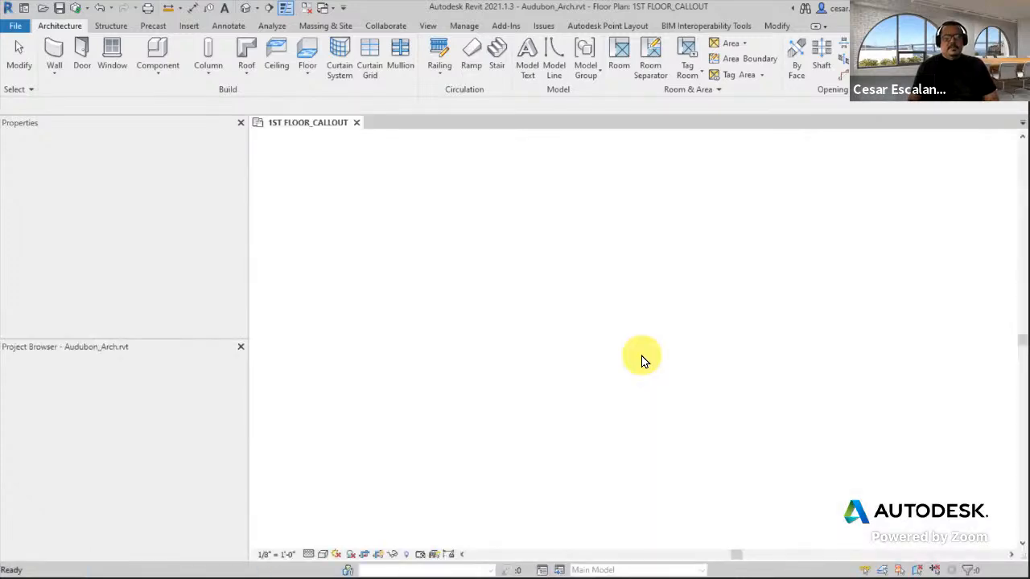
click(244, 11)
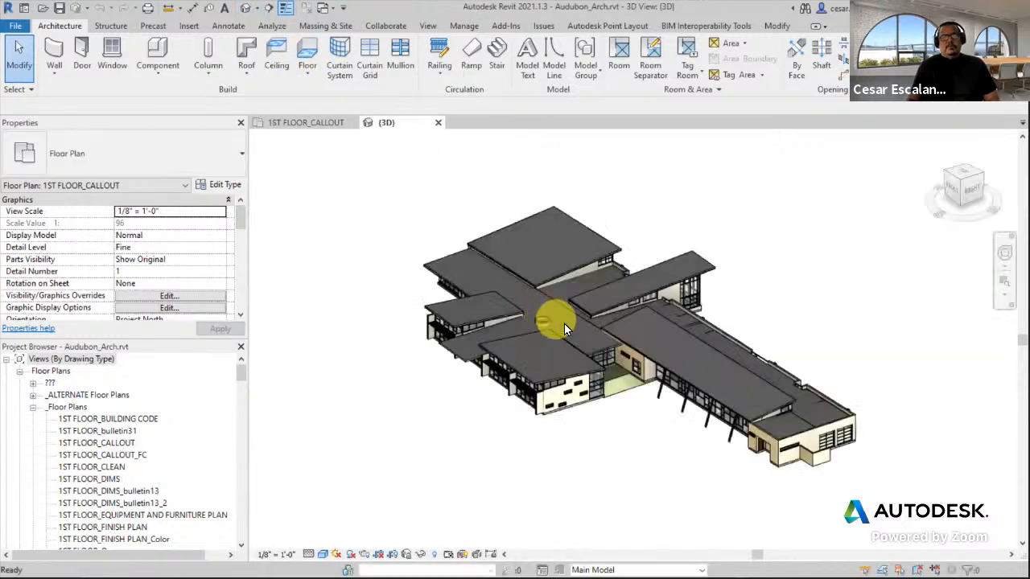
shift+middle_drag(678, 421, 885, 369)
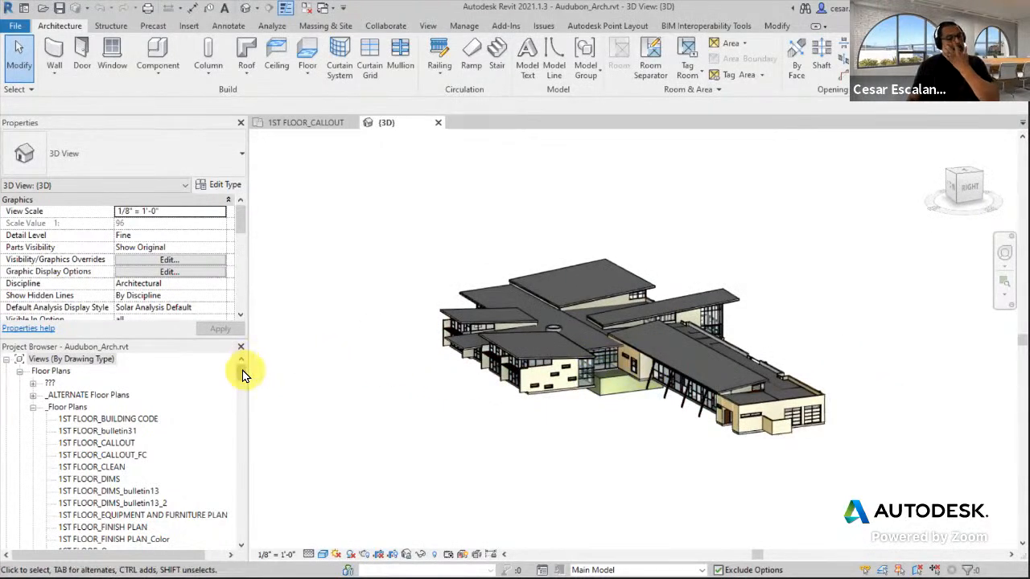
Step: Collapse the _Floor Plans group and the ??? group under 3D Views in the Project Browser
click(32, 407)
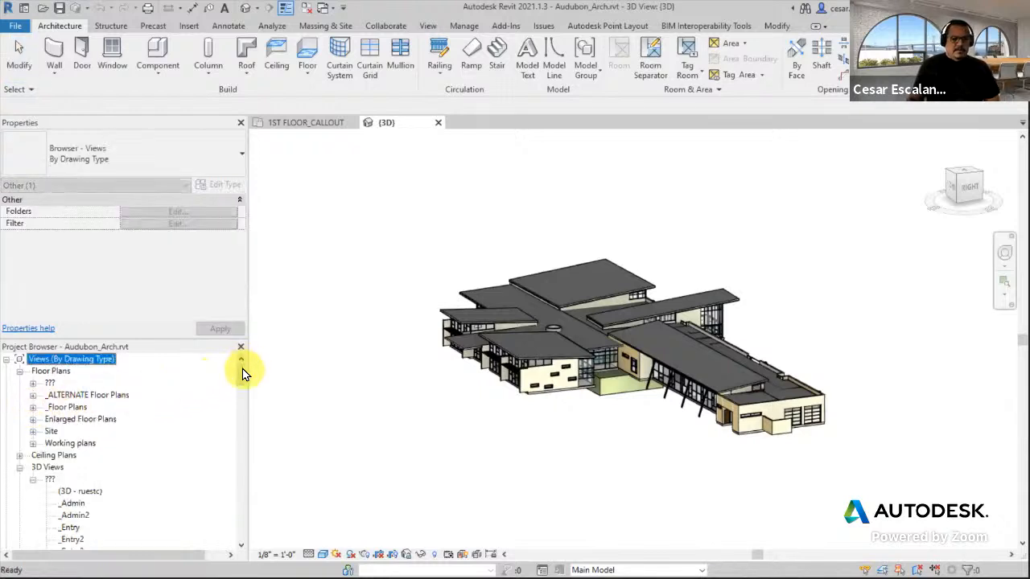
mouse_move(242, 368)
mouse_down()
mouse_move(241, 402)
mouse_move(239, 359)
mouse_up()
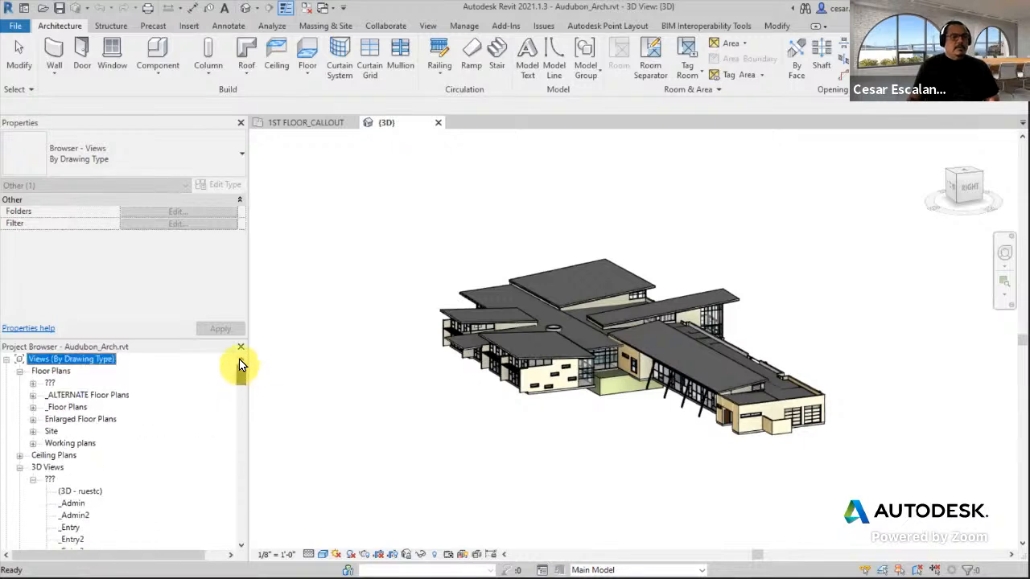
click(33, 480)
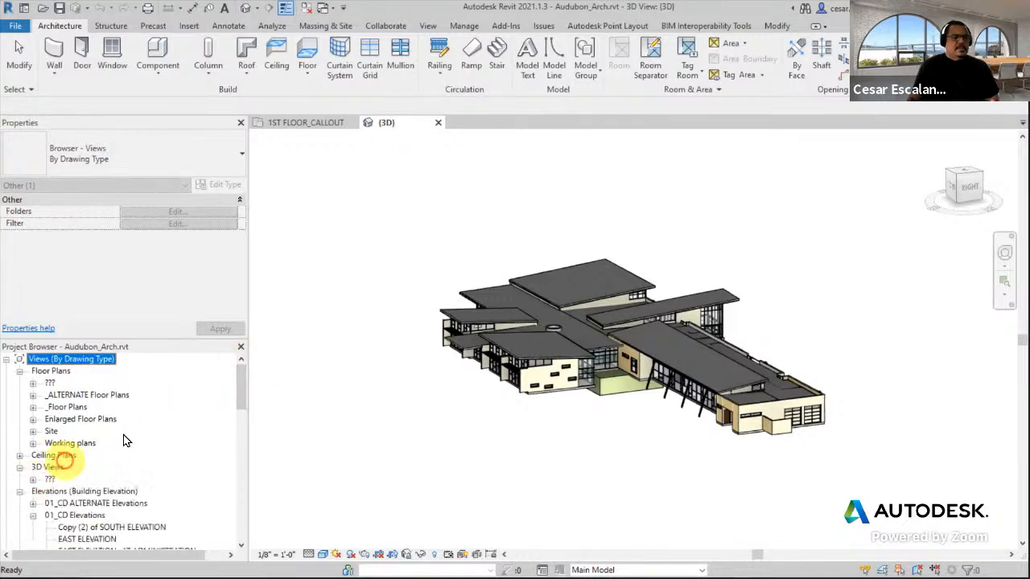
drag(242, 387, 262, 350)
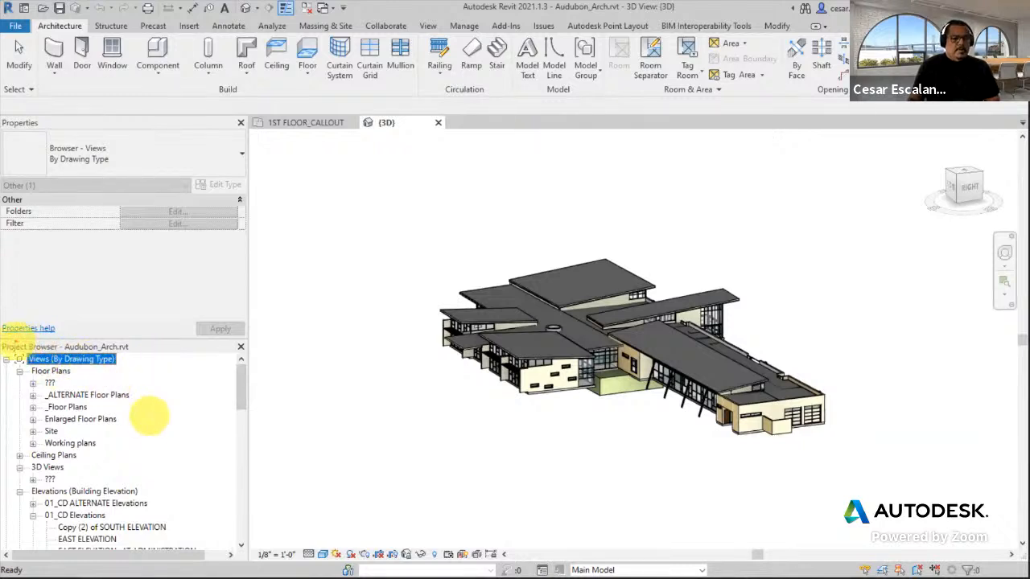
drag(15, 341, 135, 374)
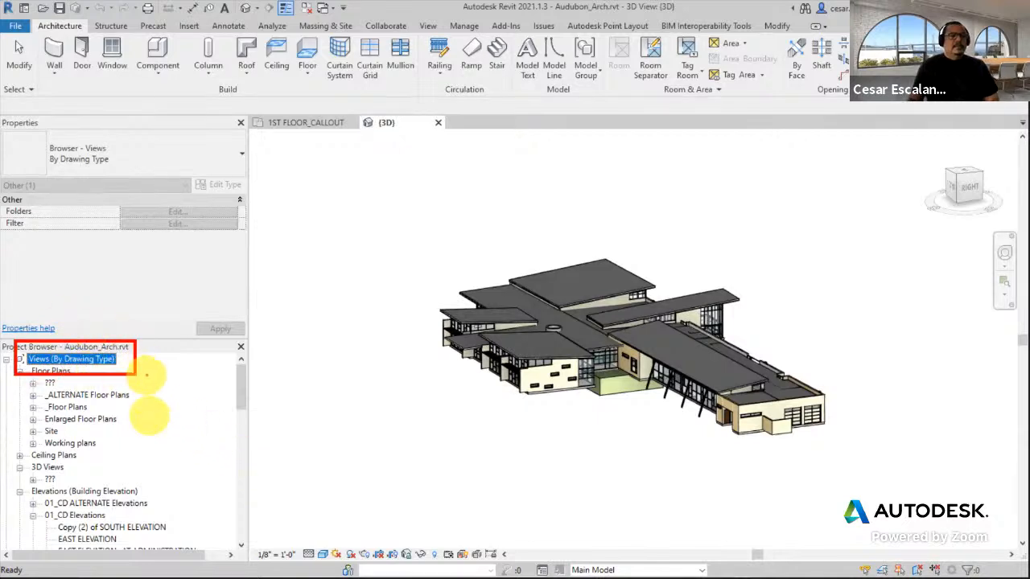
key(Escape)
drag(242, 380, 259, 351)
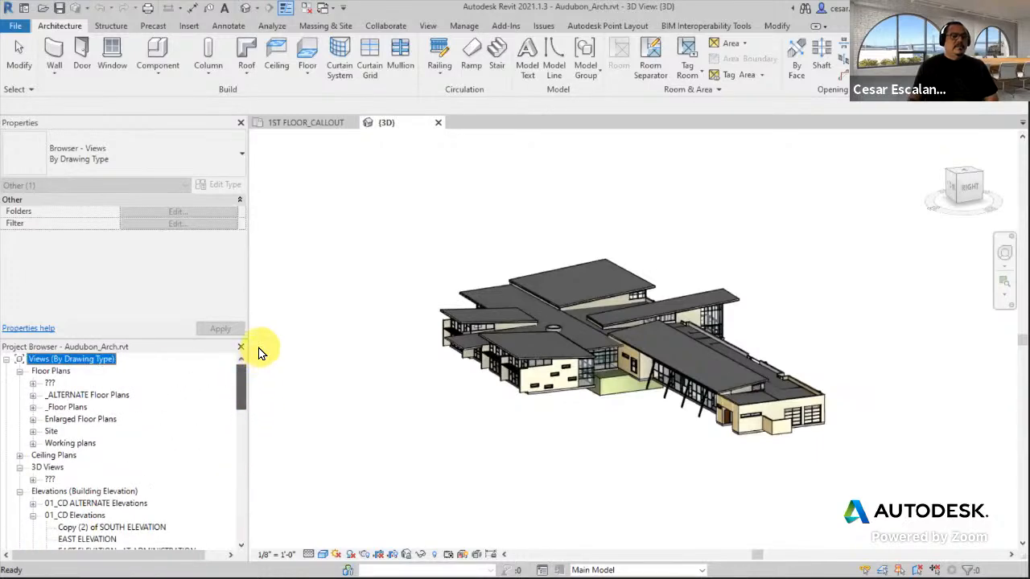
Step: Set the browser organization scheme for views to all
right_click(109, 366)
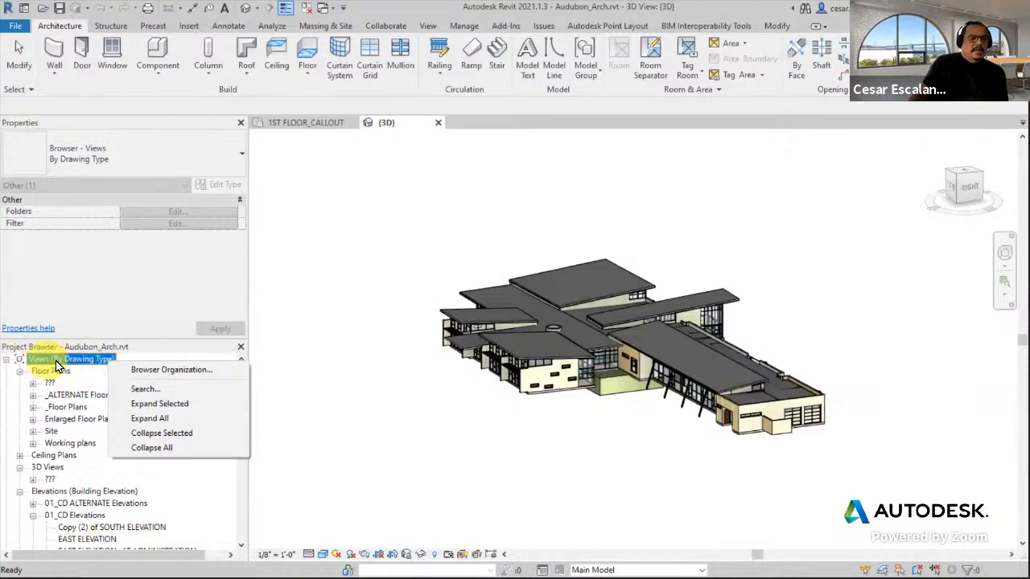
click(171, 372)
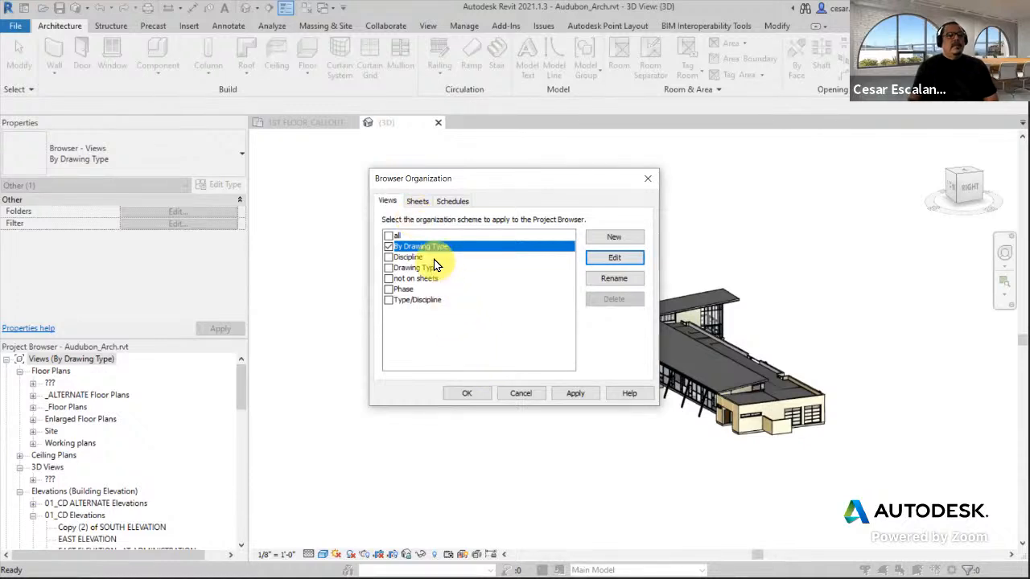
click(389, 236)
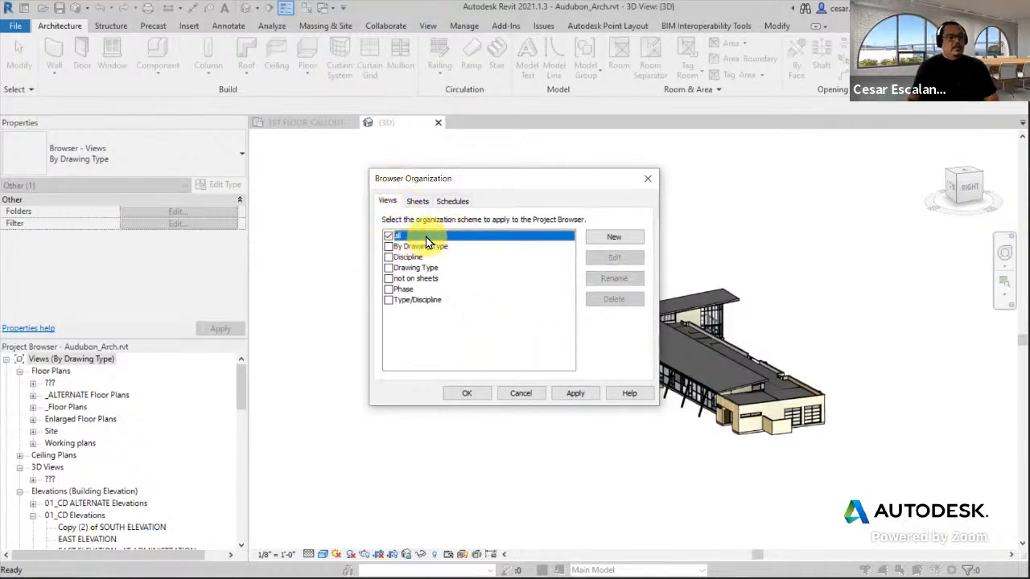
click(472, 393)
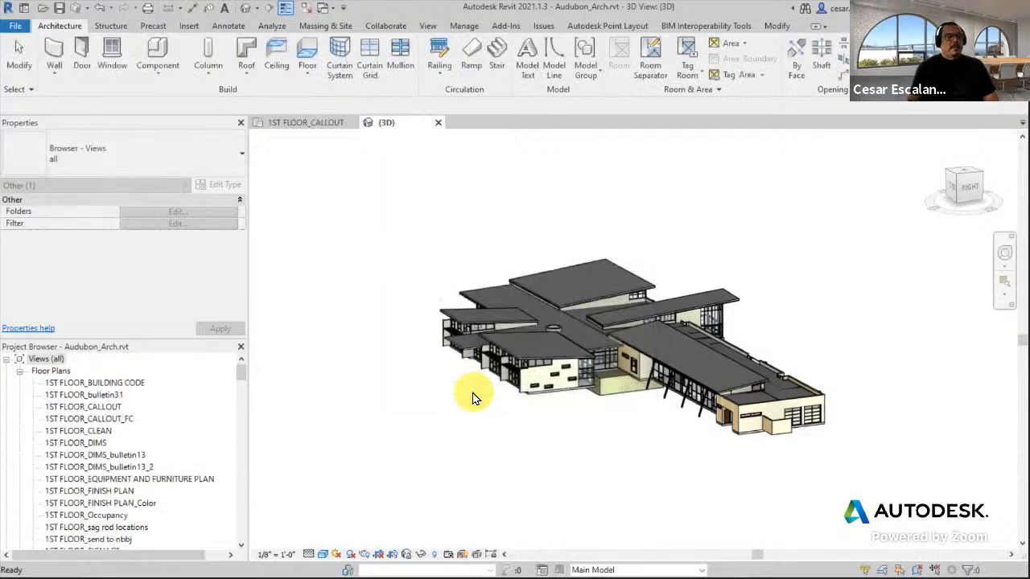
Step: Collapse the Floor Plans, 3D Views and Elevations (Building Elevation) branches in the Project Browser
click(19, 372)
click(20, 396)
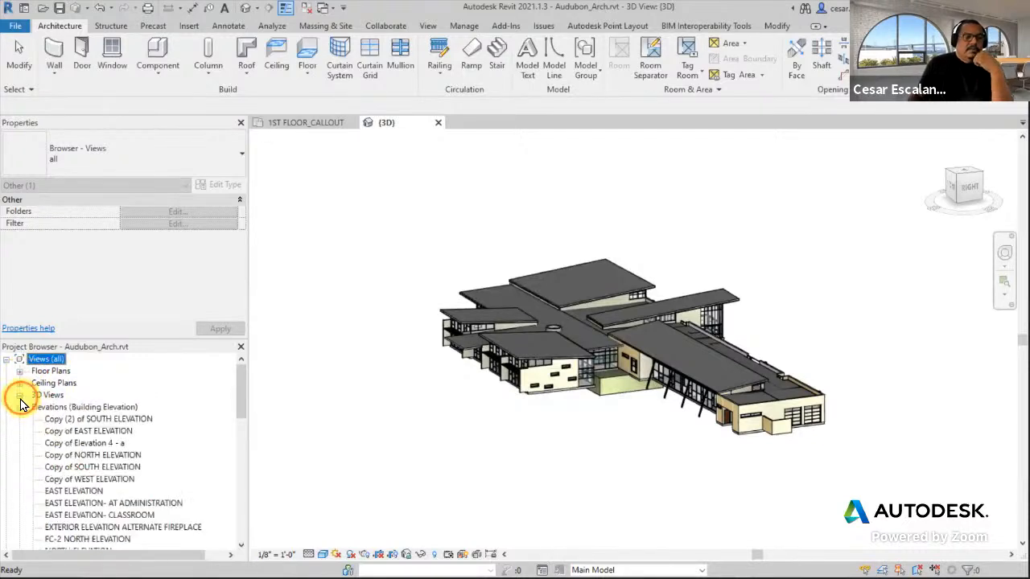
click(19, 407)
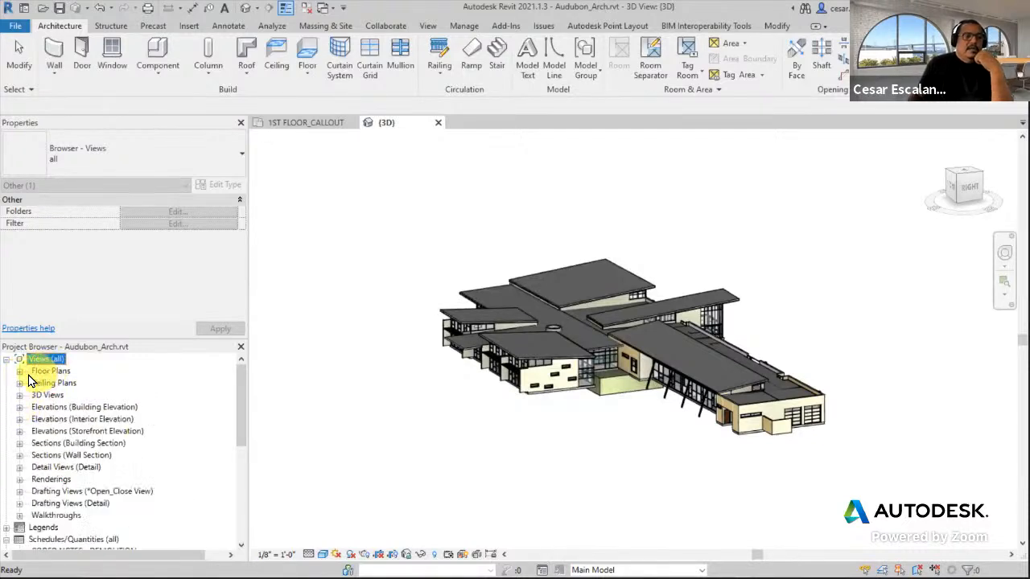
Step: Expand Floor Plans and Sheets to examine how their contents are listed under the all scheme
click(19, 372)
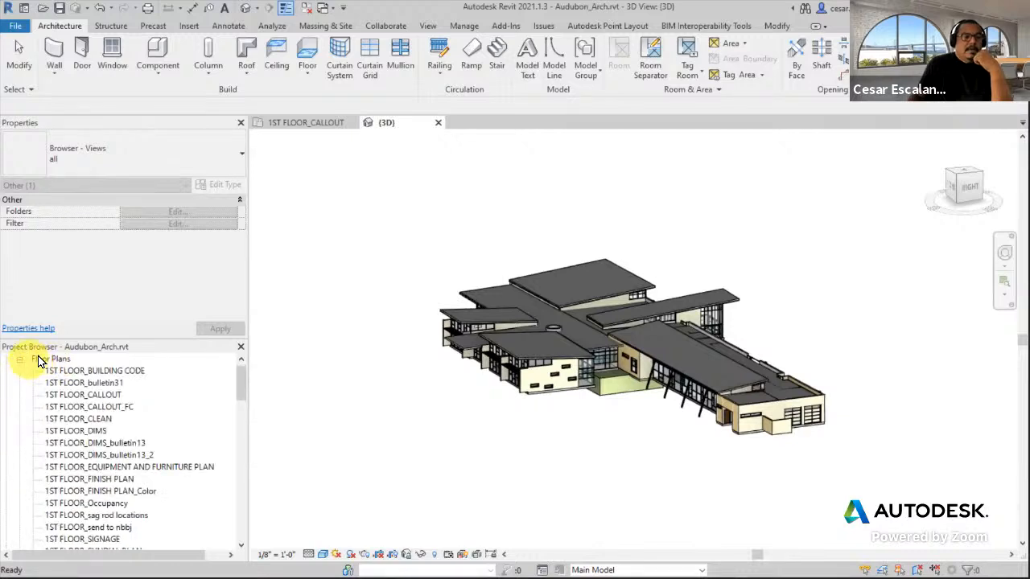
click(32, 359)
drag(241, 374, 239, 526)
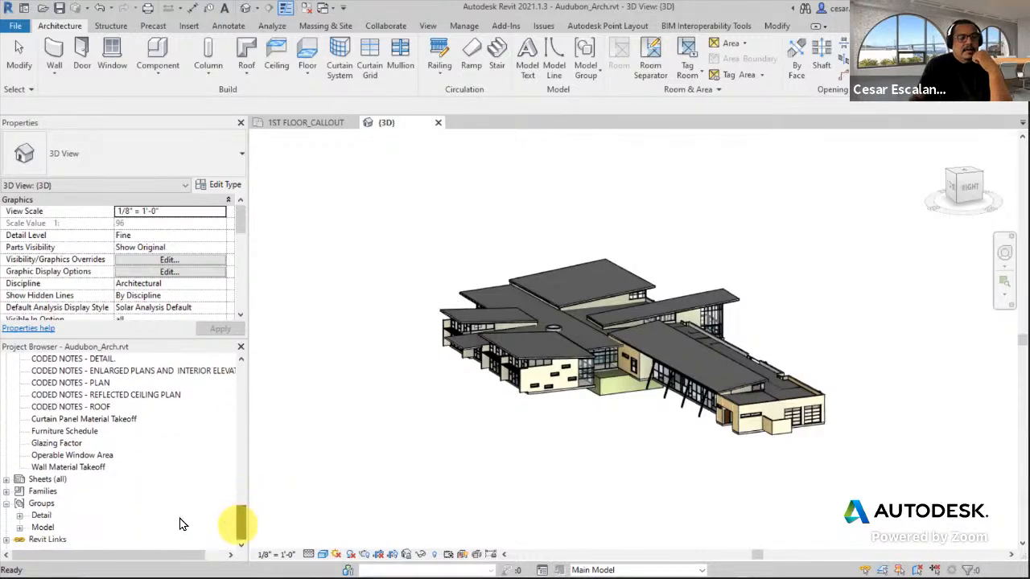
click(6, 480)
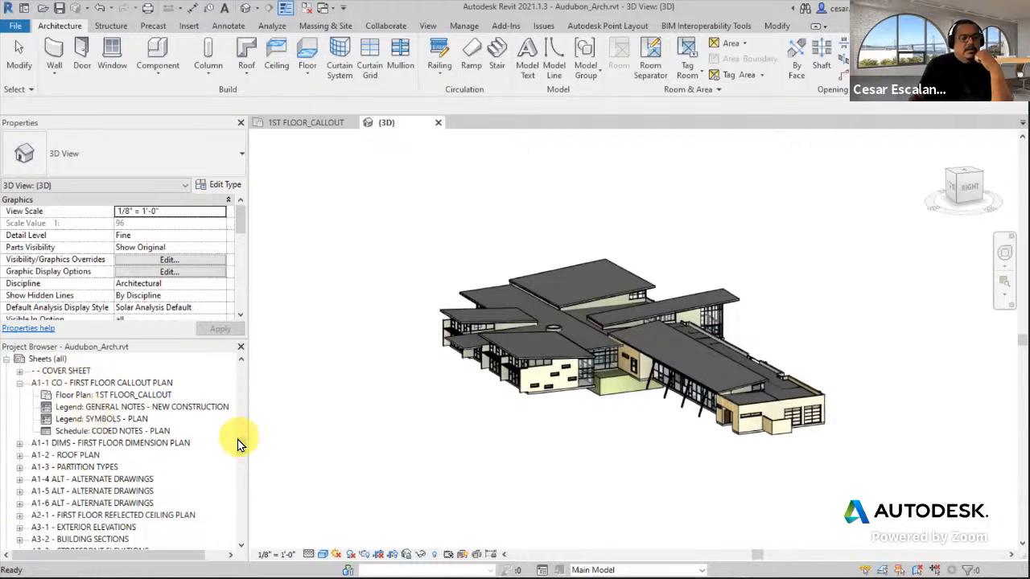
drag(241, 436, 253, 349)
Step: Set the browser organization scheme for views to By Drawing Type
click(44, 368)
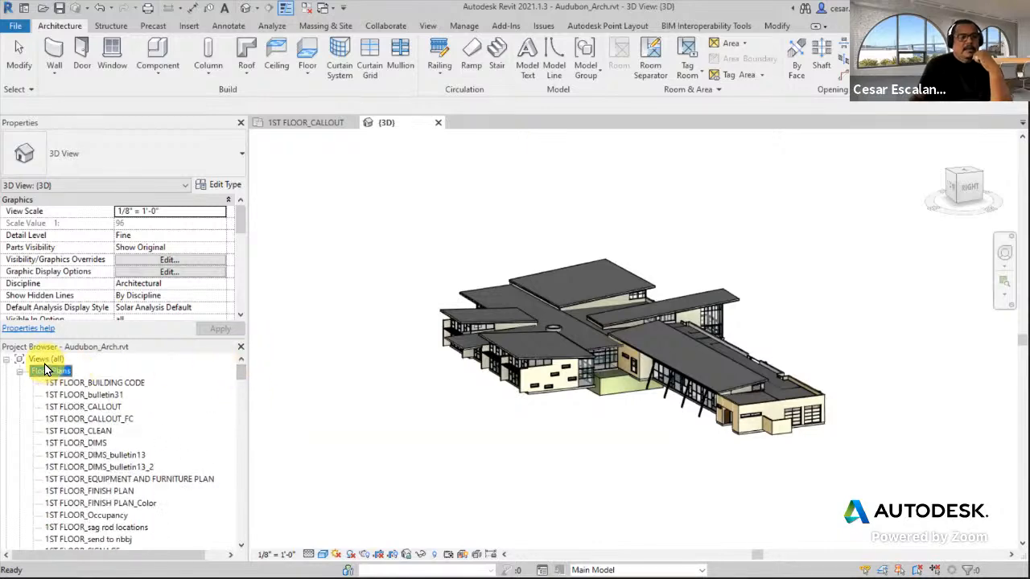
click(51, 360)
right_click(51, 359)
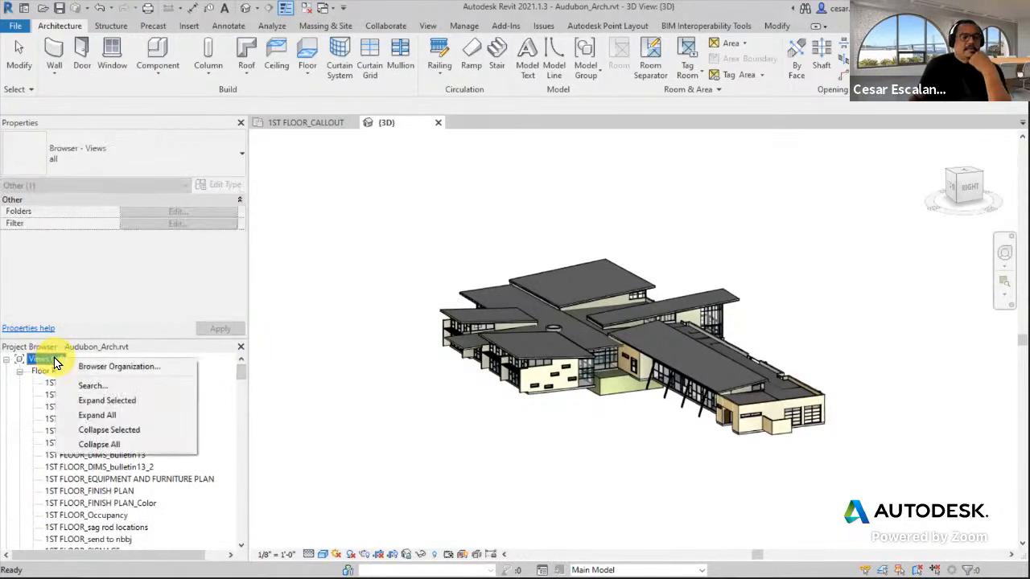
click(116, 368)
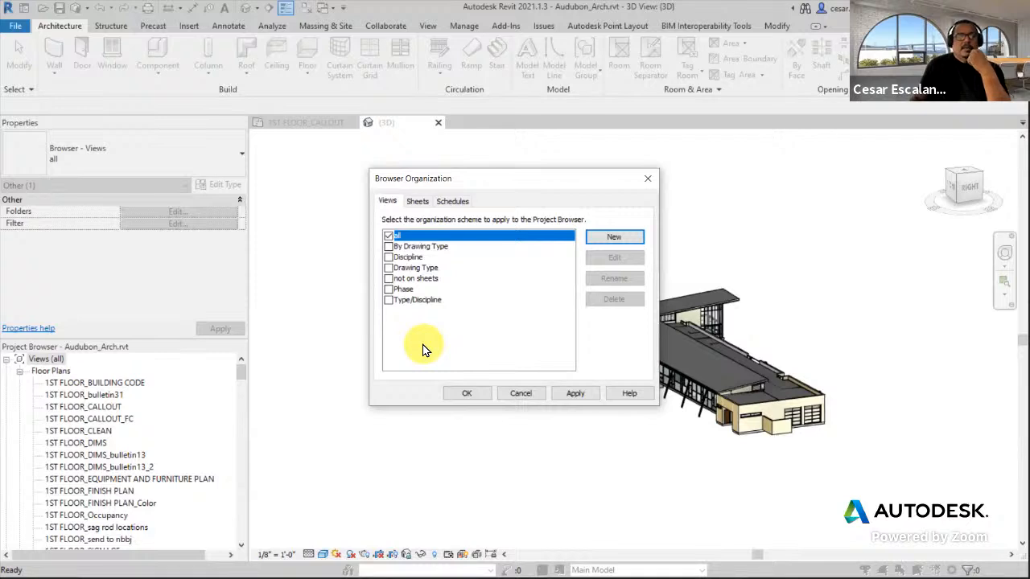
click(388, 246)
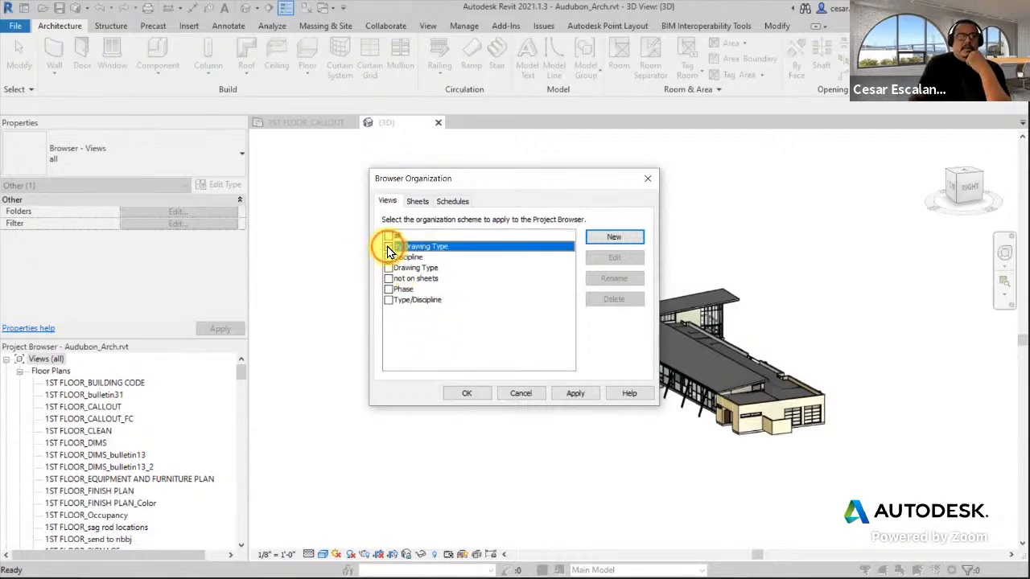
click(575, 395)
click(469, 394)
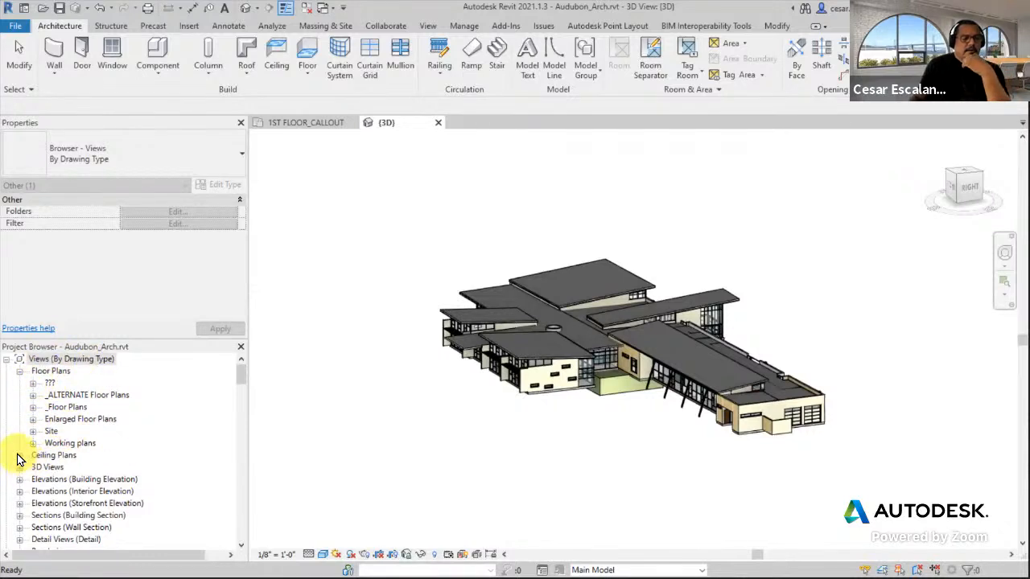
Step: Expand Drafting Views (Detail) and examine its subgroups along with the other view branches
scroll(65, 457, down, 3)
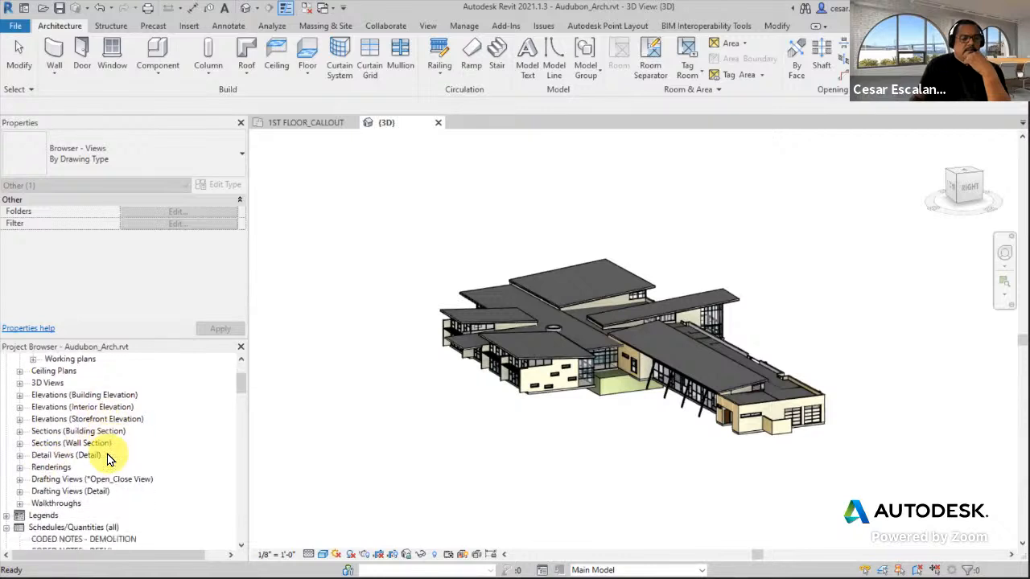
scroll(110, 460, down, 1)
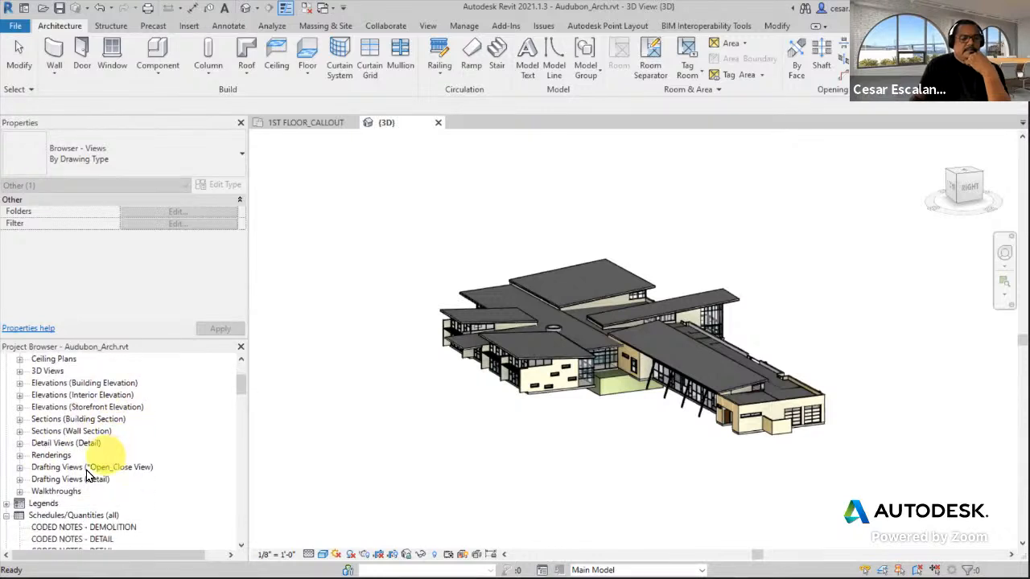
click(19, 480)
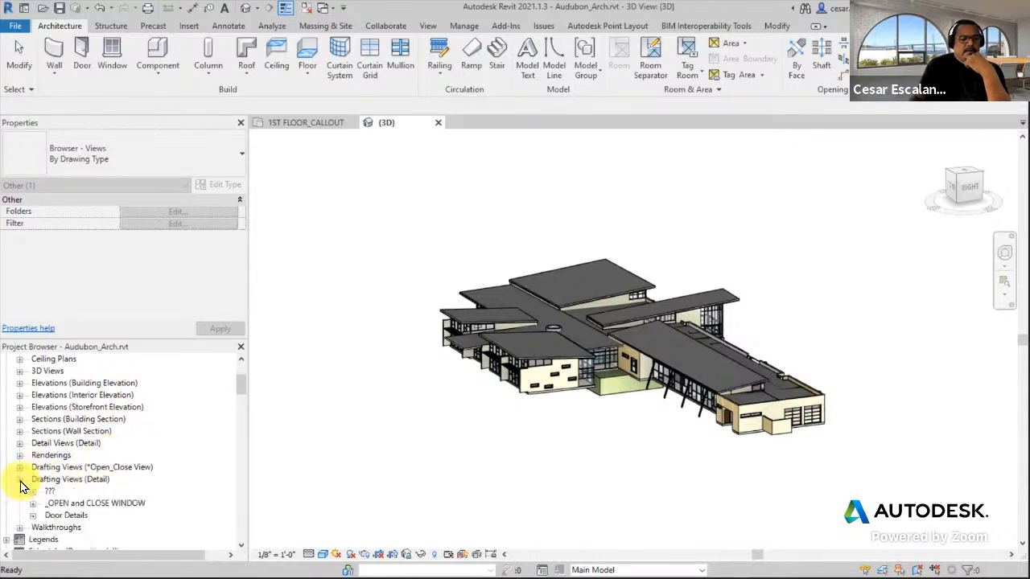
scroll(173, 495, down, 1)
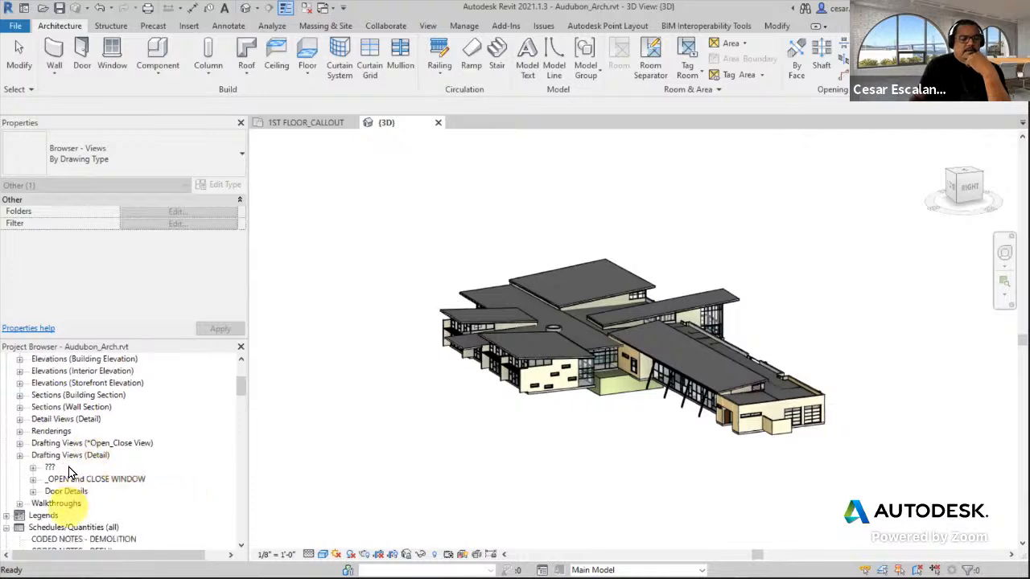
scroll(138, 455, up, 5)
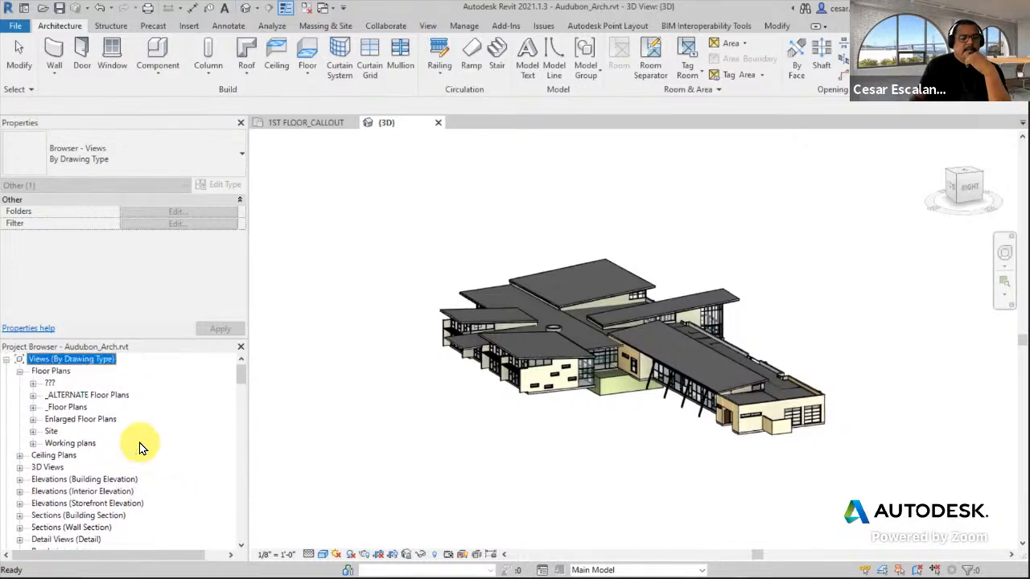
Step: Inspect the grouping and sorting rules of the By Drawing Type browser organization scheme for views, keeping the Project Browser in sight
right_click(84, 361)
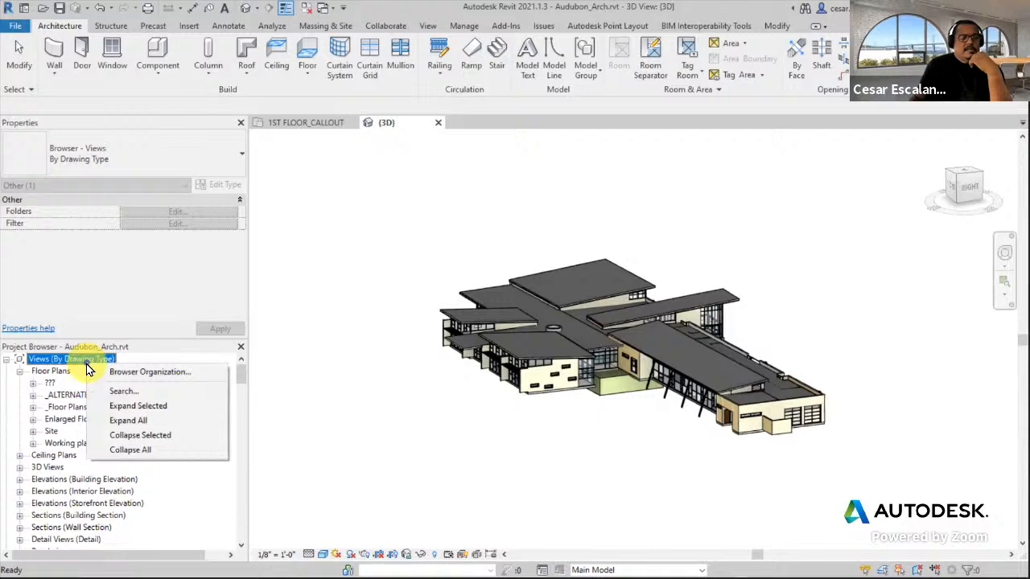
click(145, 374)
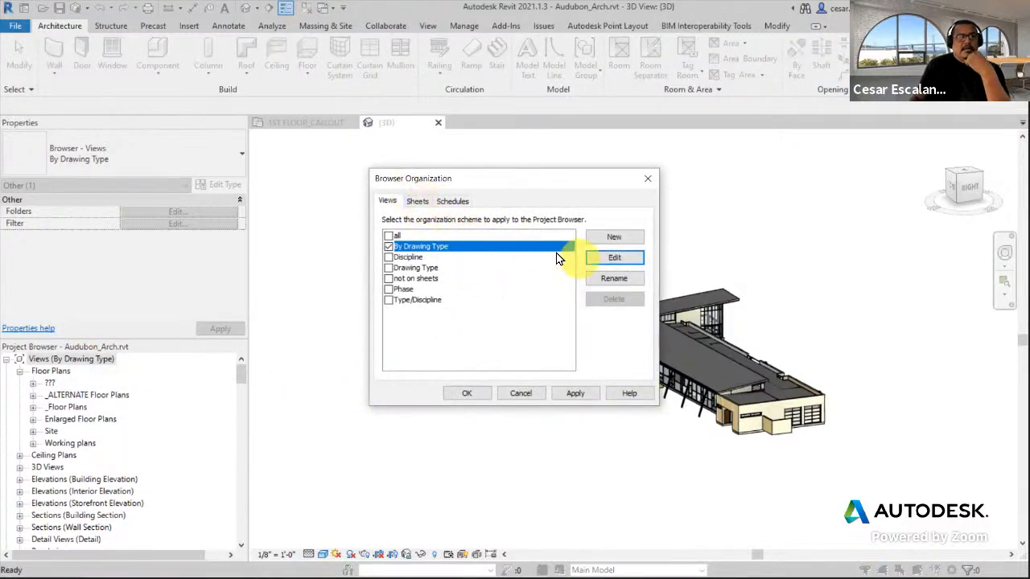
click(428, 206)
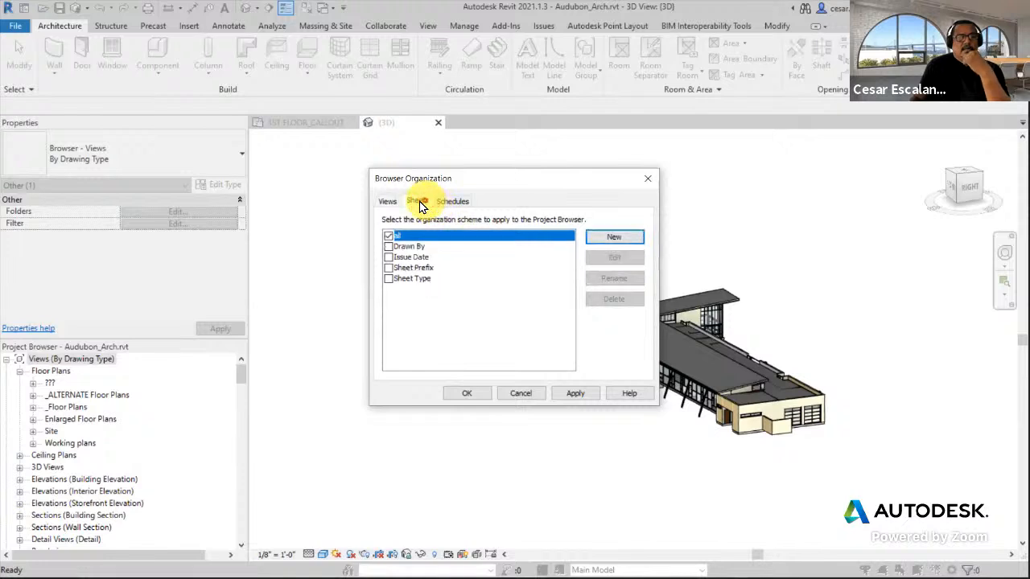
click(386, 204)
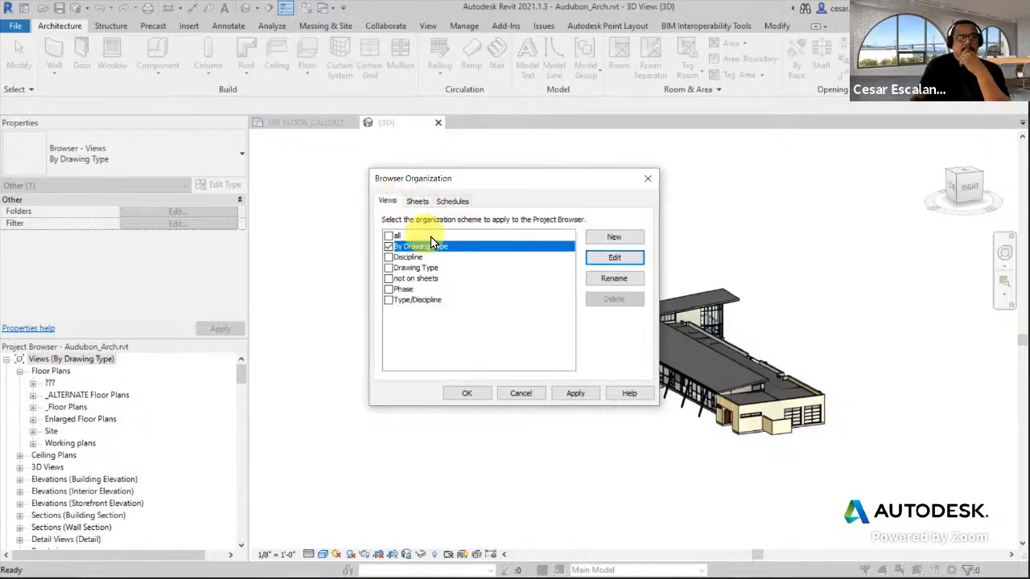
click(614, 257)
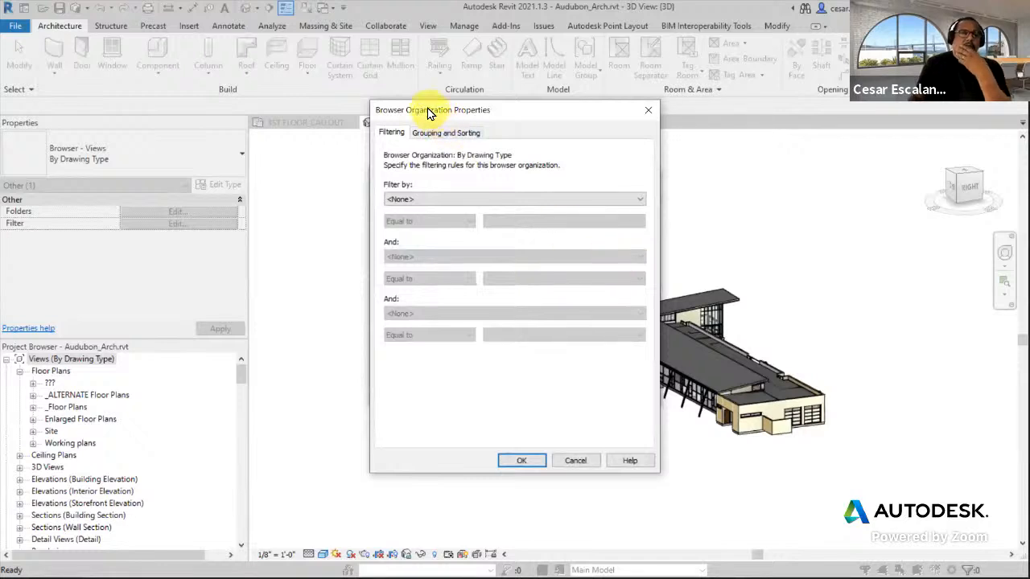
click(444, 133)
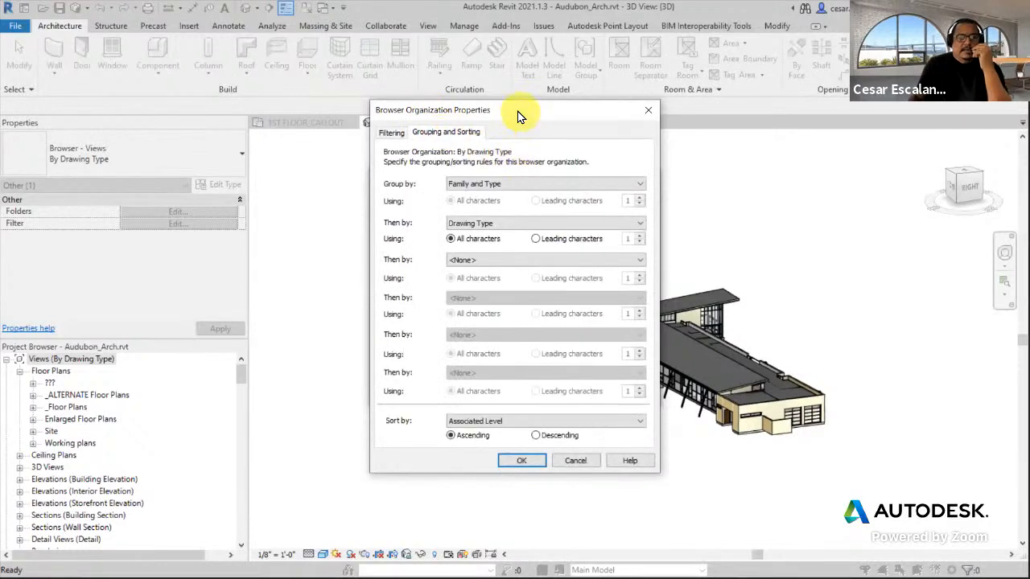
drag(521, 110, 686, 98)
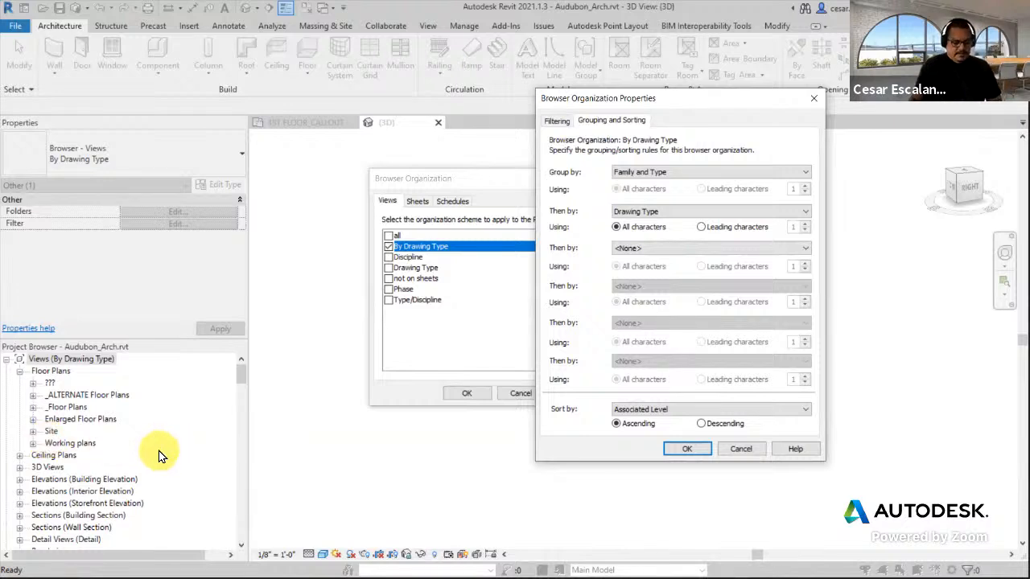
Step: Mark the links from Floor Plans to the Family and Type rule and from _Floor Plans to the Drawing Type rule, and leave Browser Organization
mouse_move(27, 370)
mouse_down()
mouse_move(77, 375)
mouse_move(241, 211)
mouse_move(624, 156)
mouse_up()
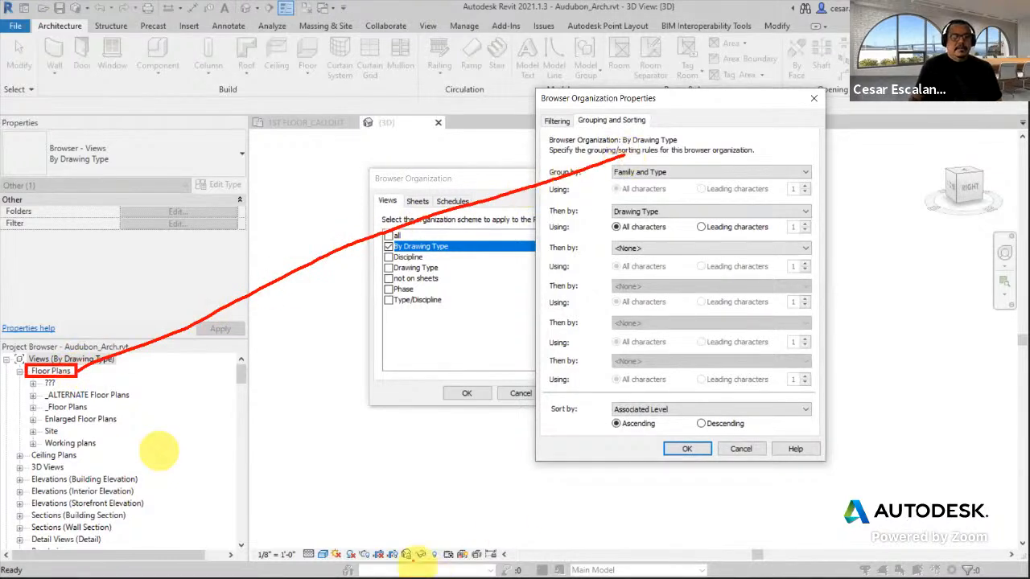
mouse_move(42, 401)
mouse_down()
mouse_move(92, 414)
mouse_move(418, 296)
mouse_move(531, 234)
mouse_move(605, 208)
mouse_up()
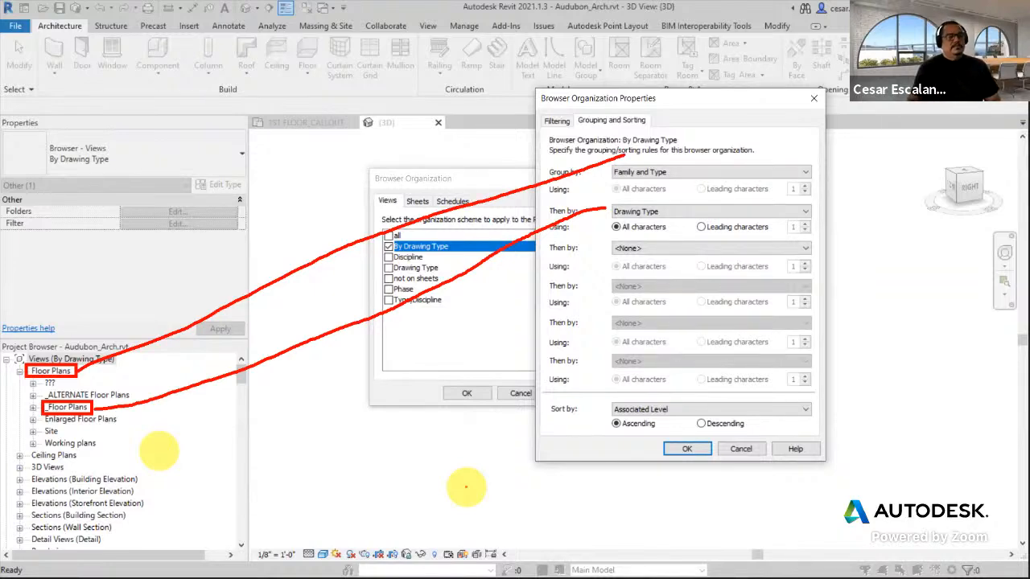
click(686, 448)
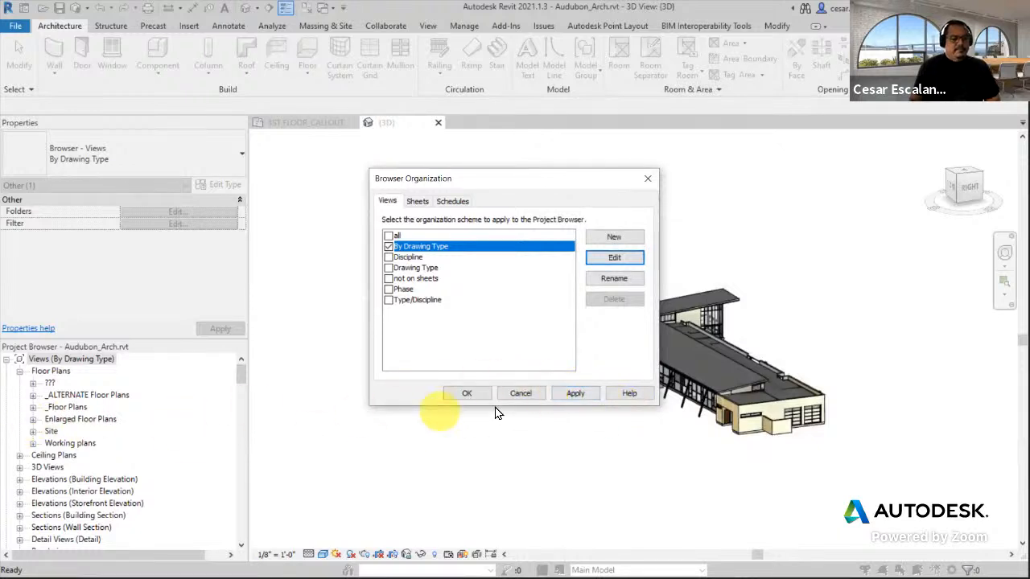
click(530, 396)
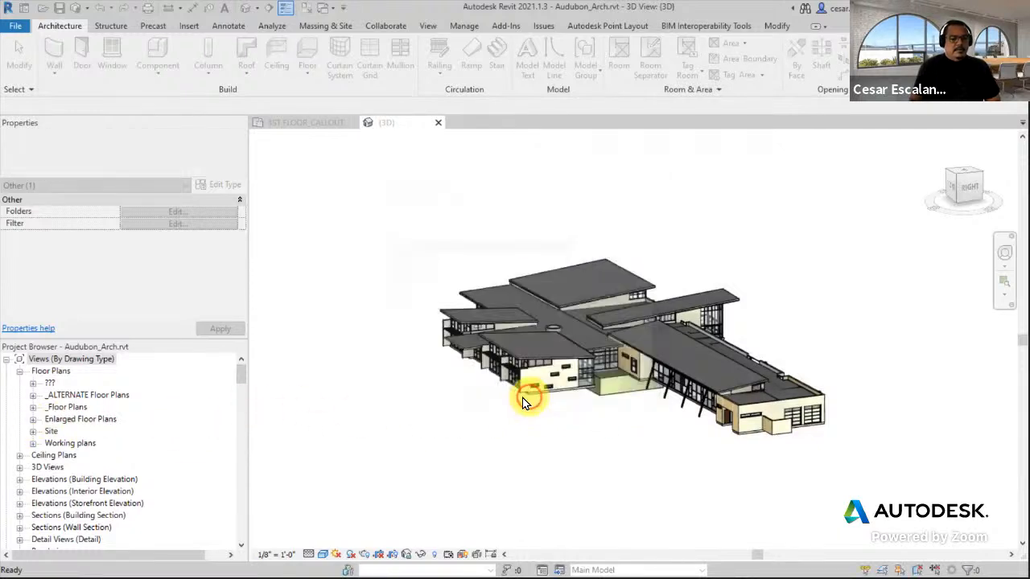
Step: Open the 1ST FLOOR_BUILDING CODE view from the _Floor Plans group and outline its Drawing Type property in red
click(32, 407)
click(85, 370)
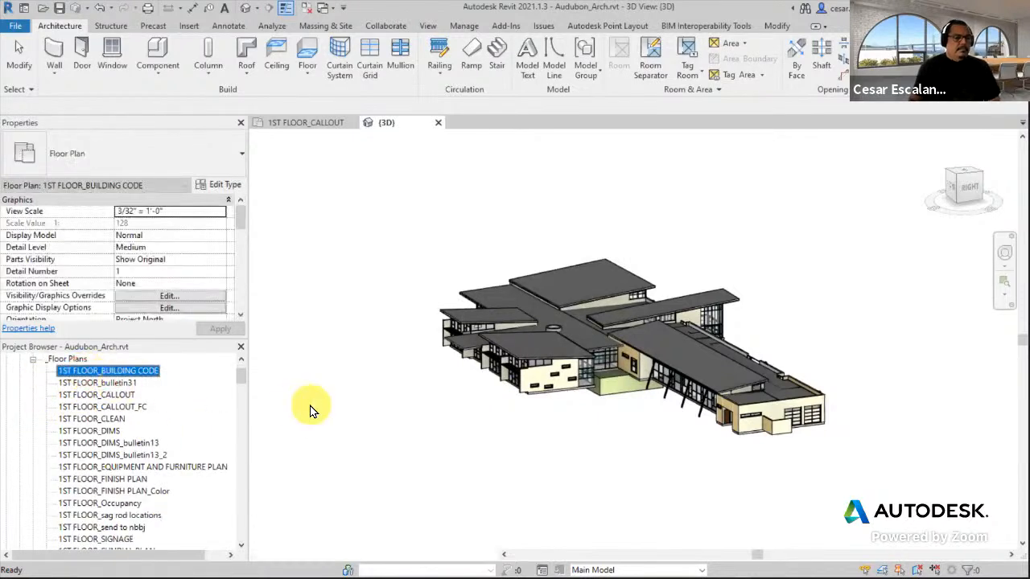
double_click(136, 370)
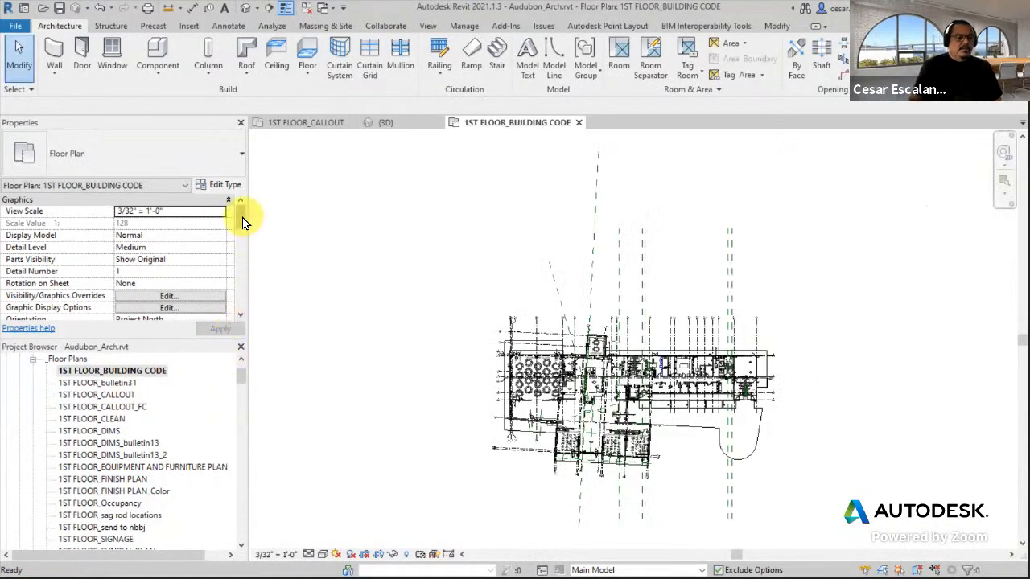
drag(241, 216, 232, 295)
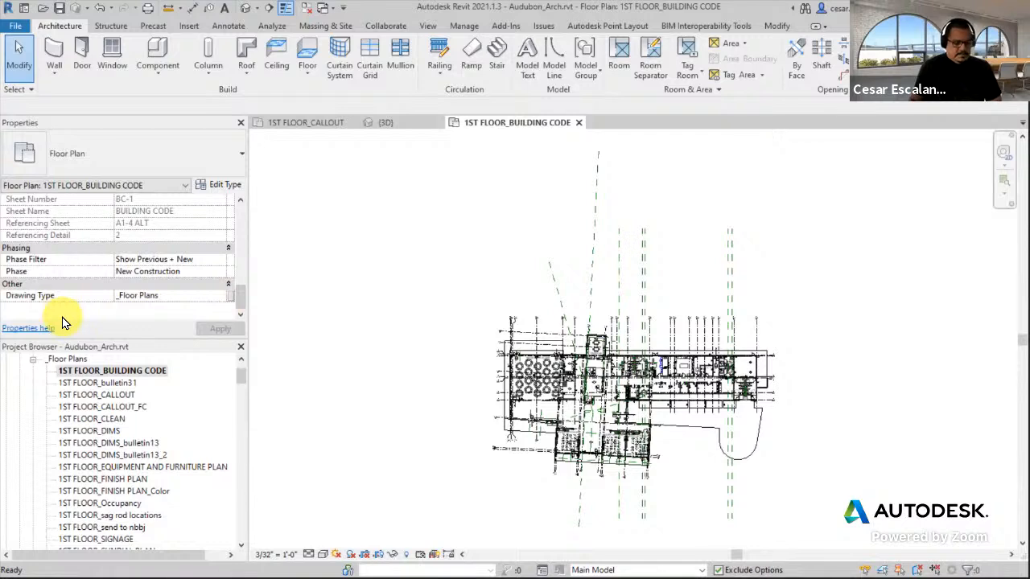
key(ctrl+2)
ctrl+drag(3, 287, 193, 305)
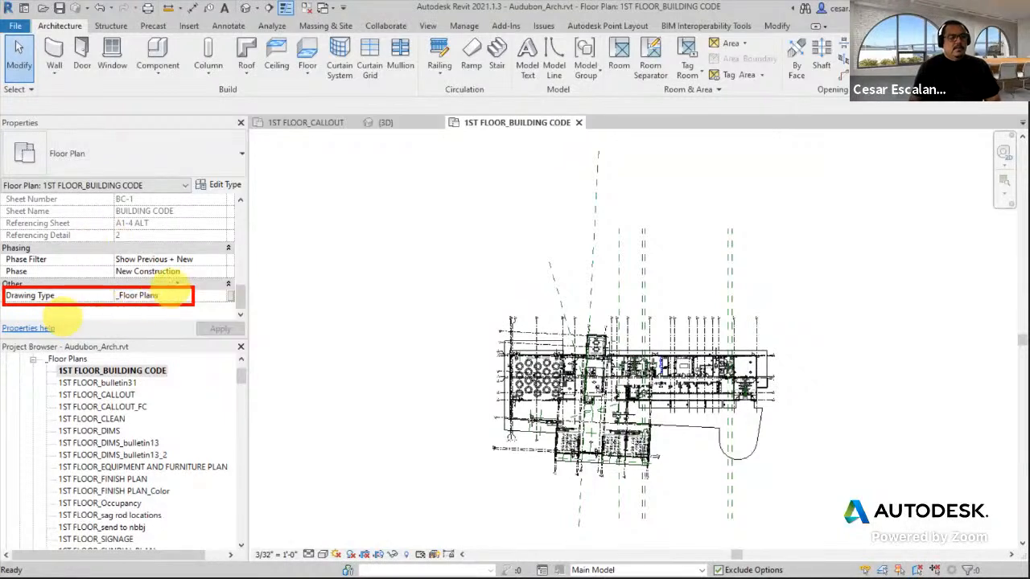
Step: Inspect the Drawing Type project parameter's properties and its assigned category, and leave the parameter without changes
click(465, 26)
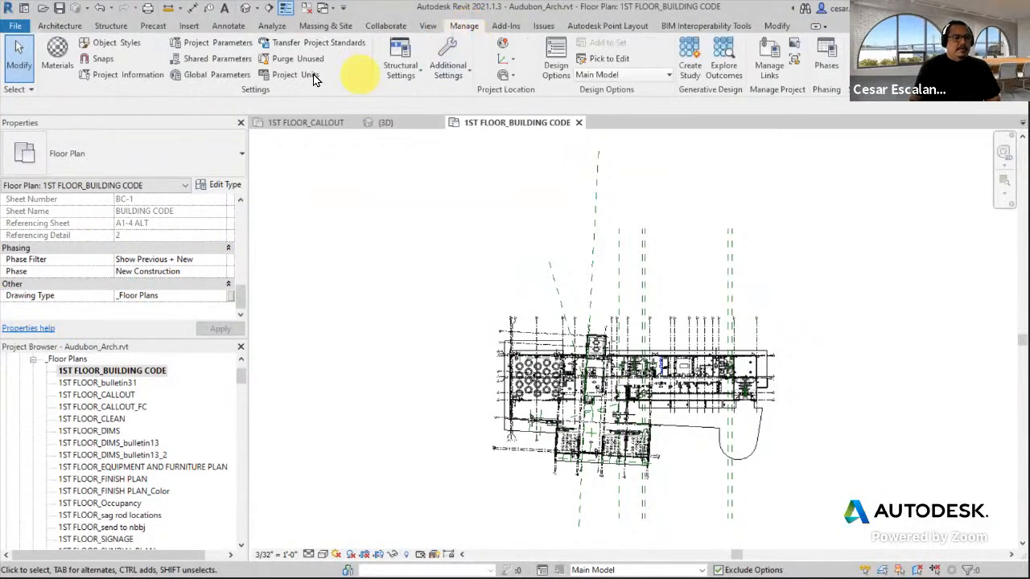
click(244, 47)
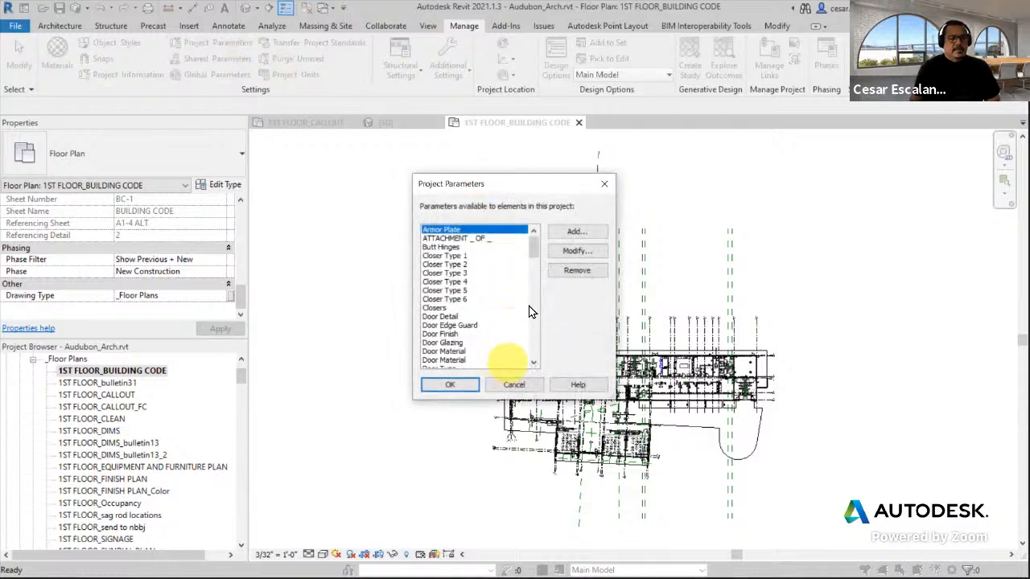
mouse_move(534, 239)
mouse_down()
mouse_move(524, 354)
mouse_move(529, 259)
mouse_up()
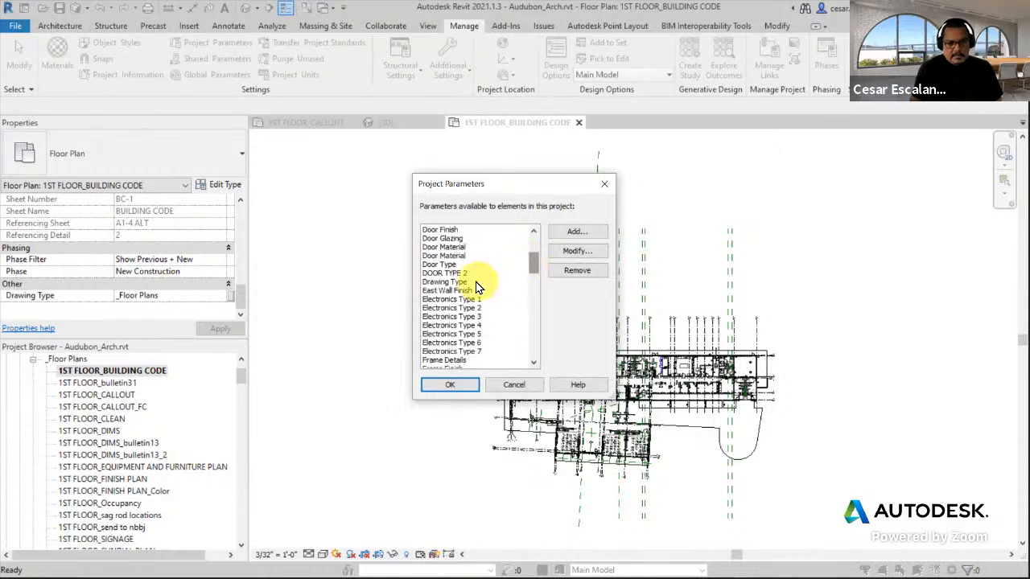
click(463, 283)
click(563, 252)
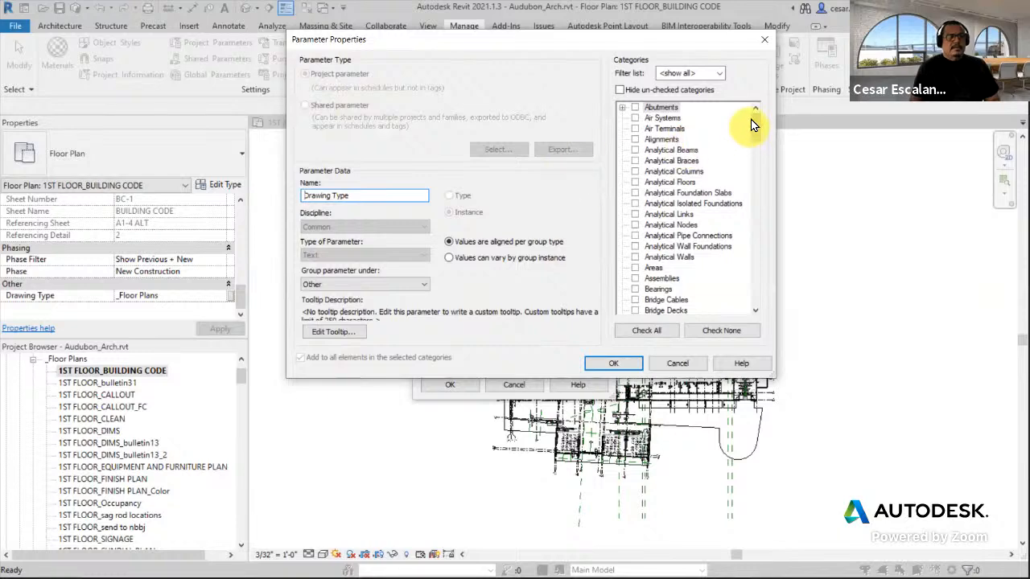
drag(753, 125, 745, 326)
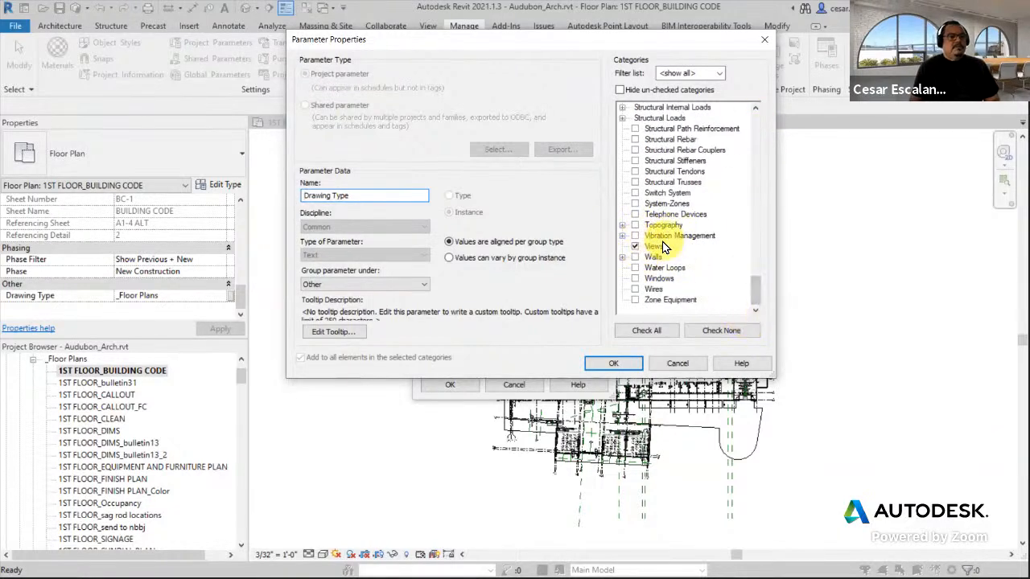
click(677, 363)
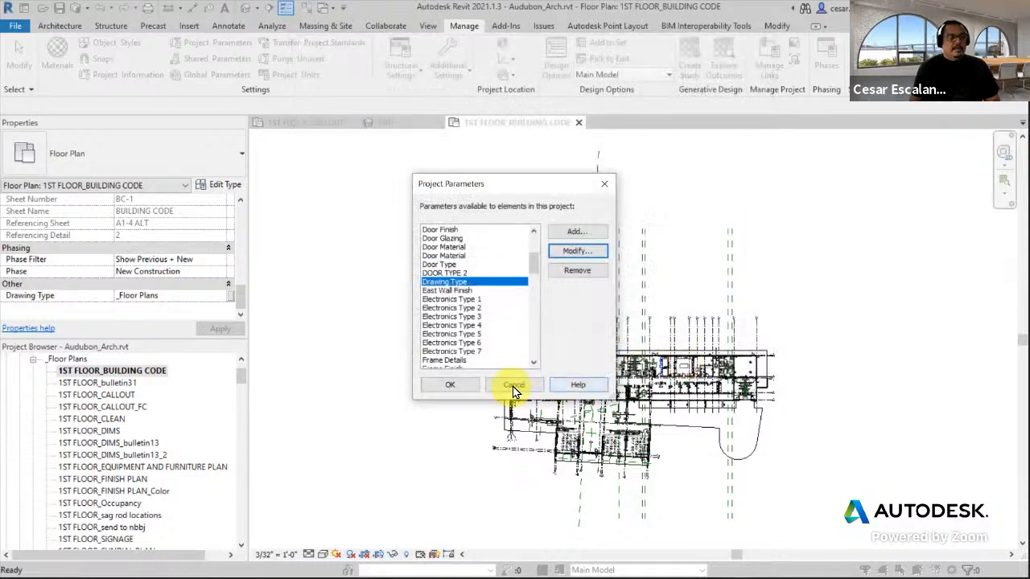
click(514, 385)
Step: Collapse the _Floor Plans group, the Floor Plans branch and the A1-1 CO - FIRST FLOOR CALLOUT PLAN sheet in the Project Browser
click(33, 367)
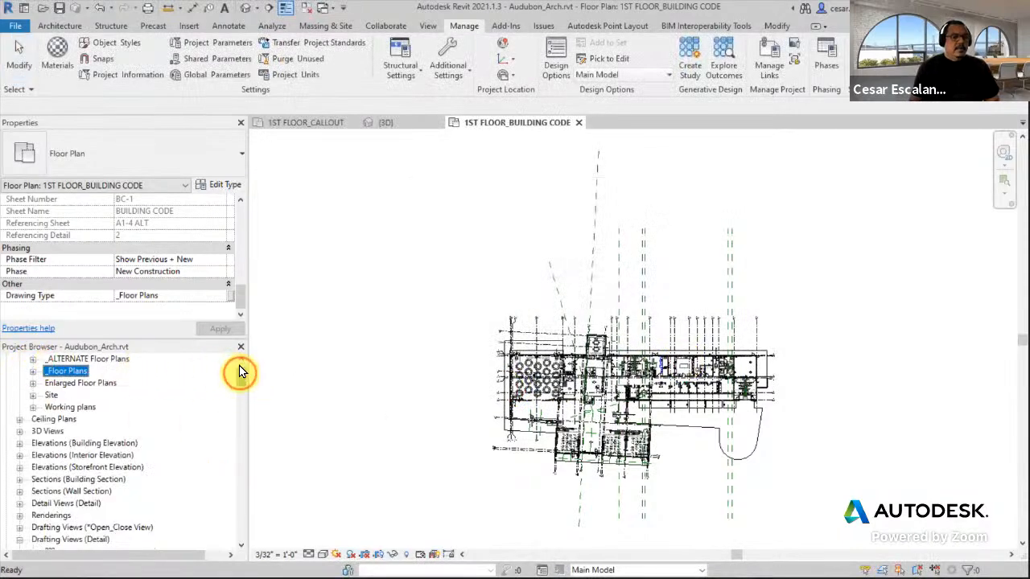
scroll(238, 378, up, 1)
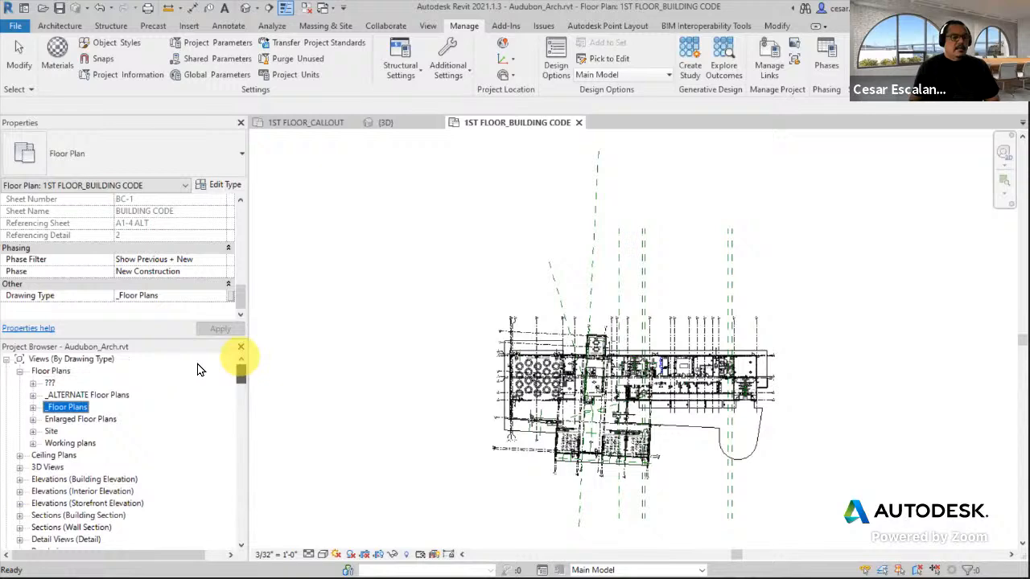
click(20, 373)
drag(241, 375, 238, 408)
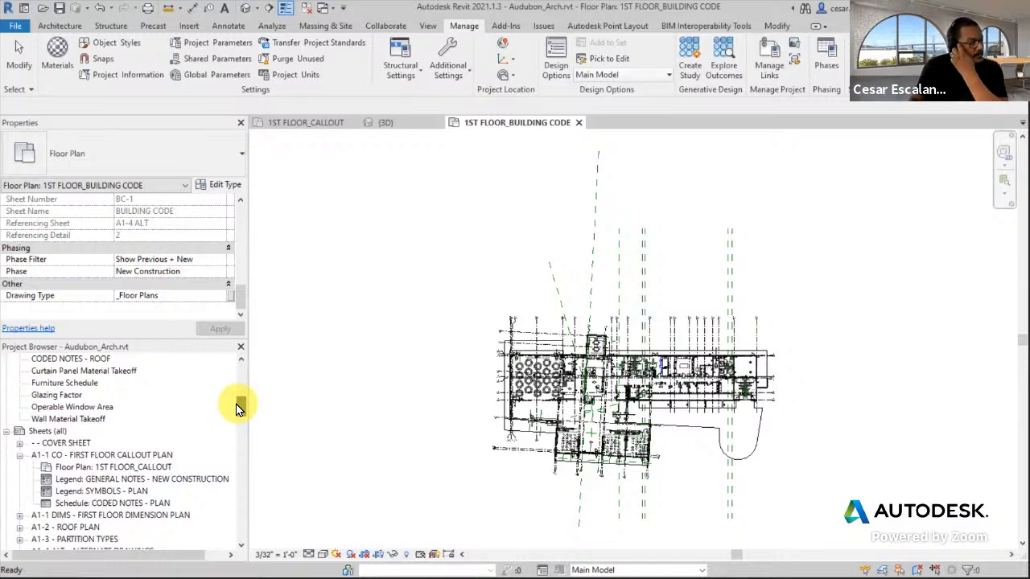
click(19, 455)
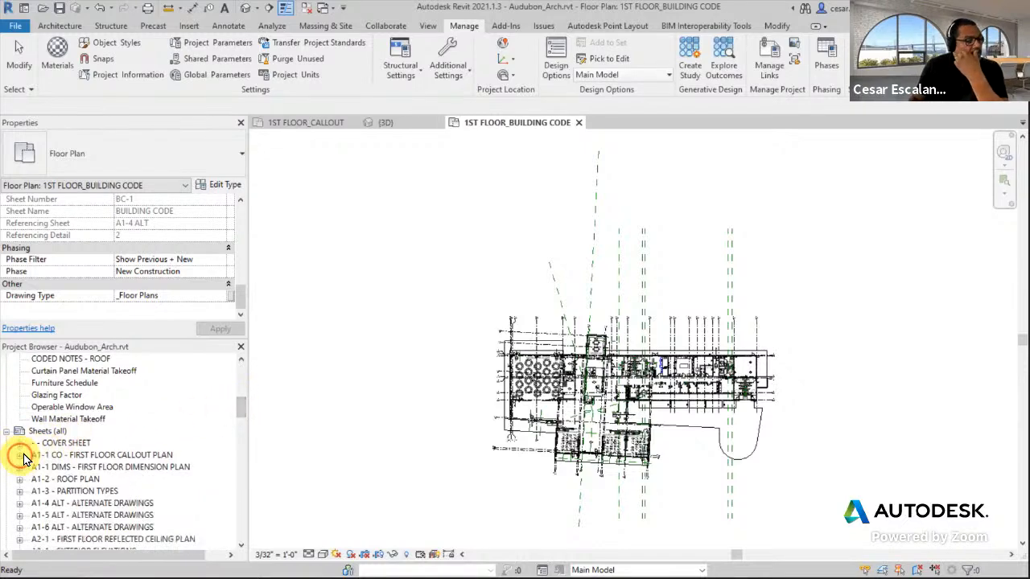
Step: Examine the sheet numbers and names listed under Sheets (all) and the scheme applied to the sheets
drag(237, 407, 238, 475)
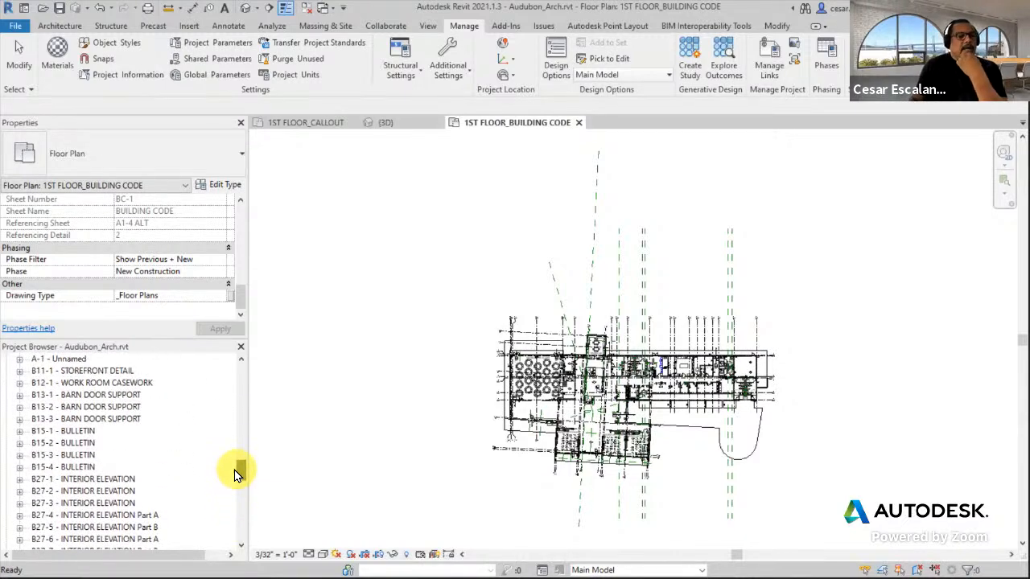
drag(236, 475, 245, 412)
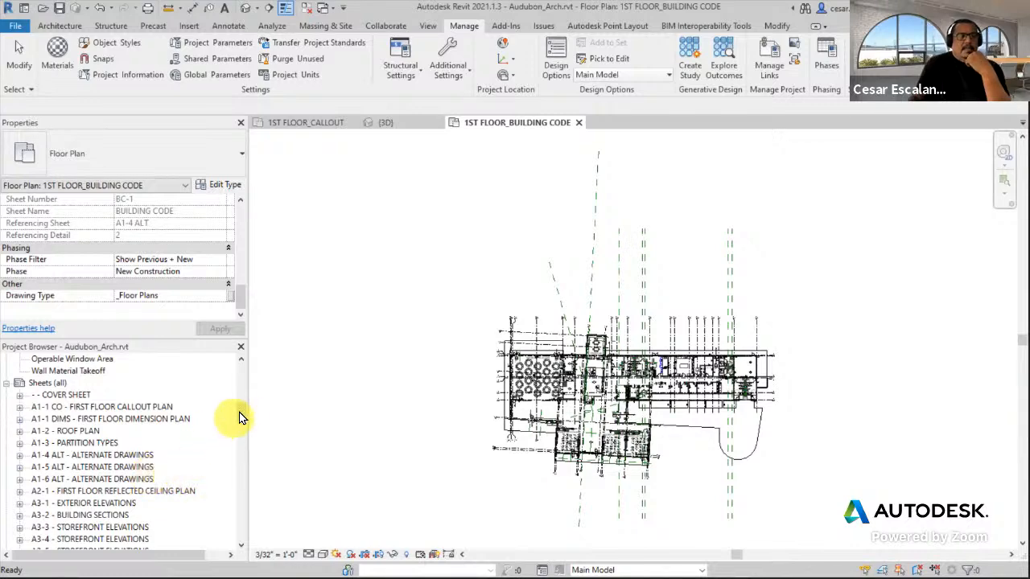
drag(242, 404, 244, 486)
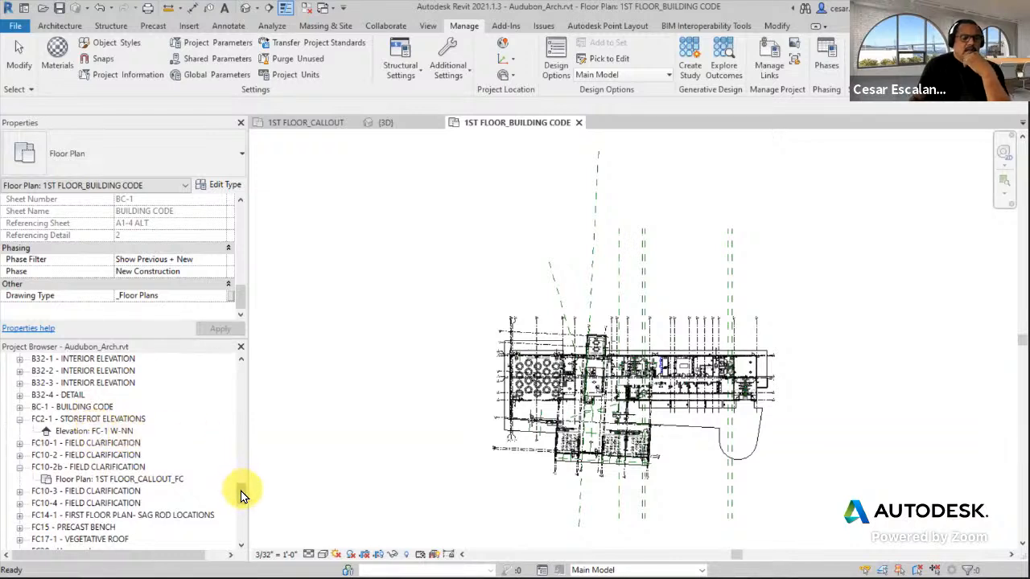
mouse_move(240, 491)
mouse_down()
mouse_move(239, 515)
mouse_move(238, 490)
mouse_up()
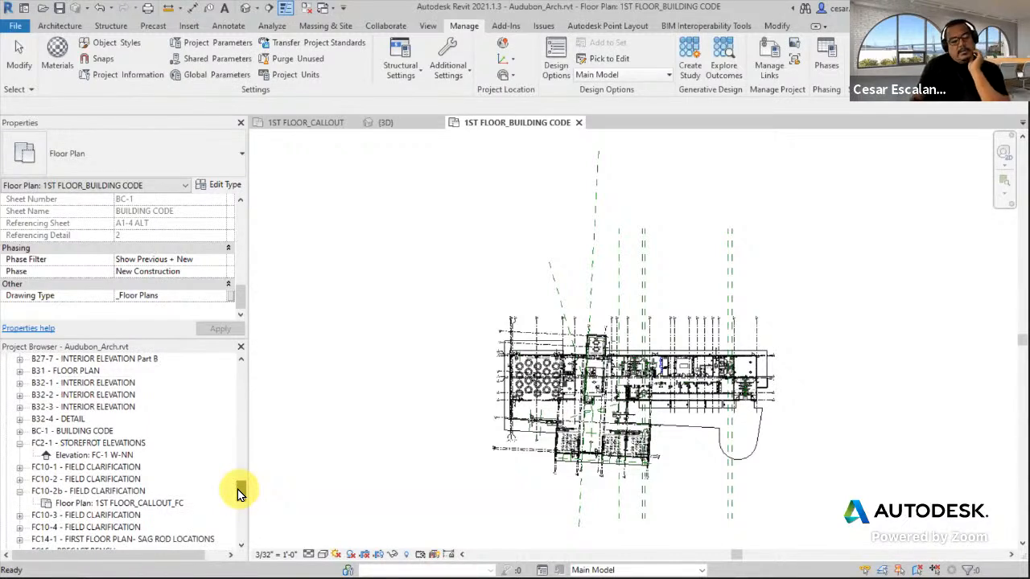
drag(237, 490, 244, 404)
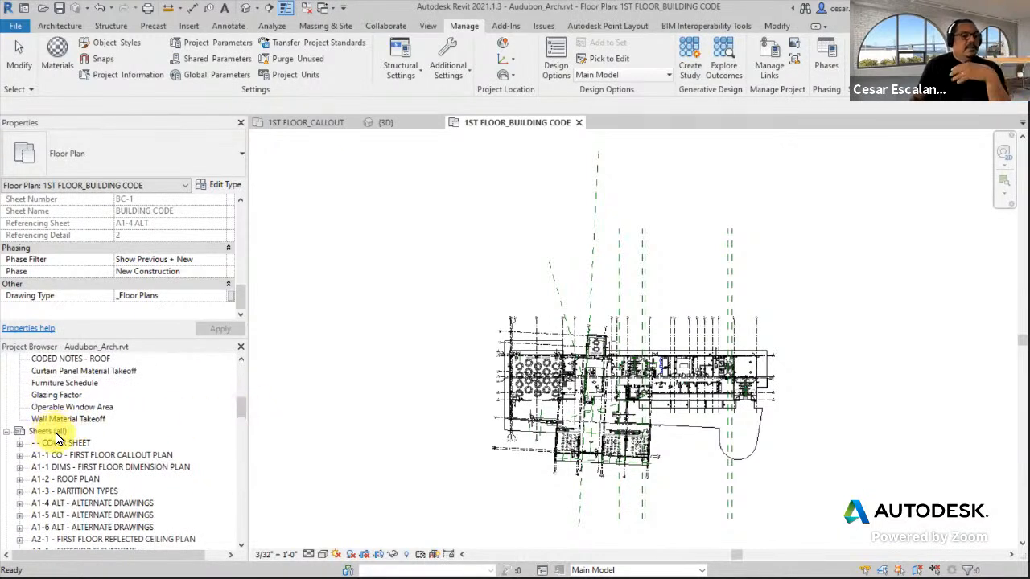
click(53, 435)
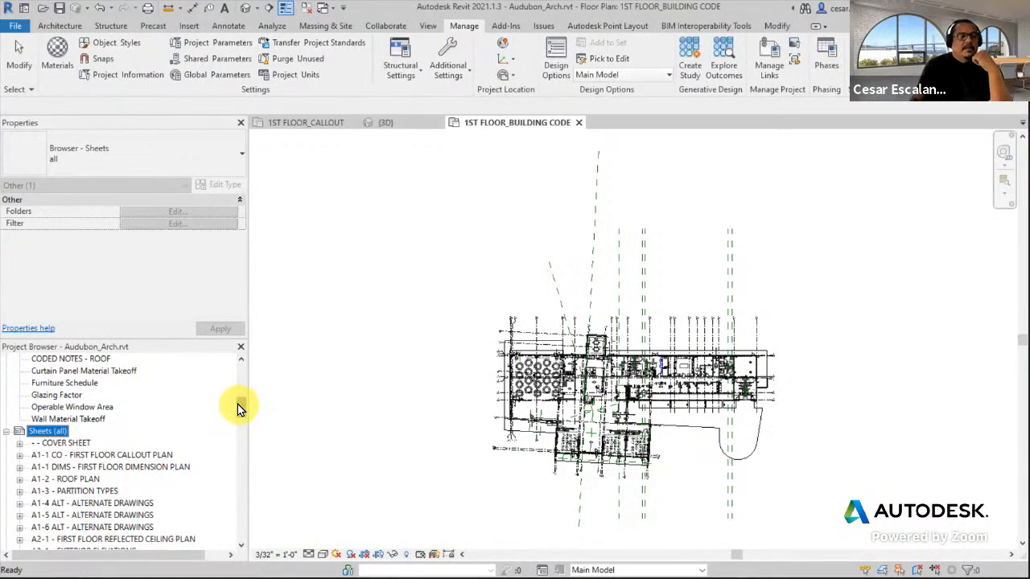
click(308, 415)
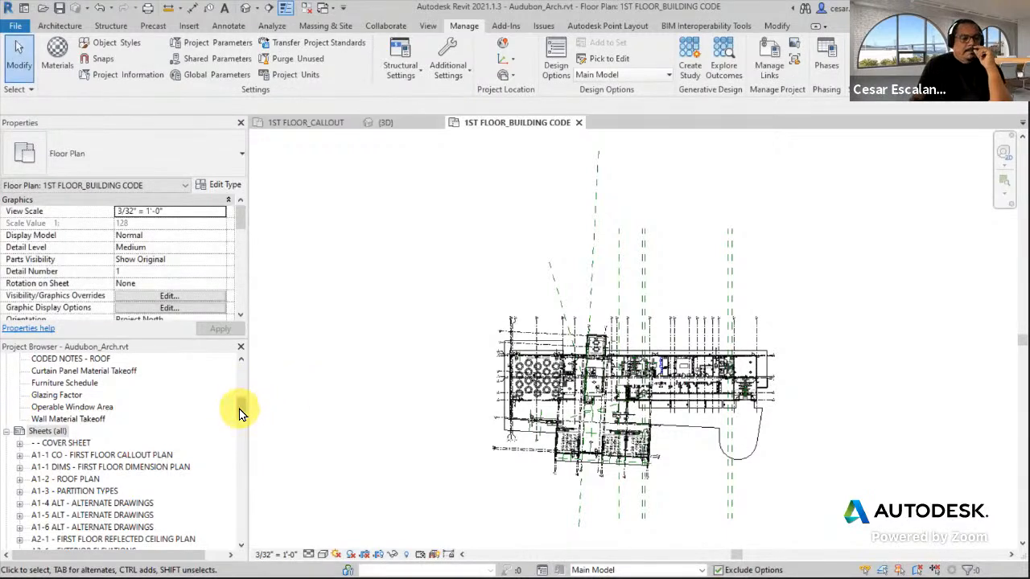
Step: Start a new project parameter named Mileston with parameter type Text, grouped under Other
click(222, 49)
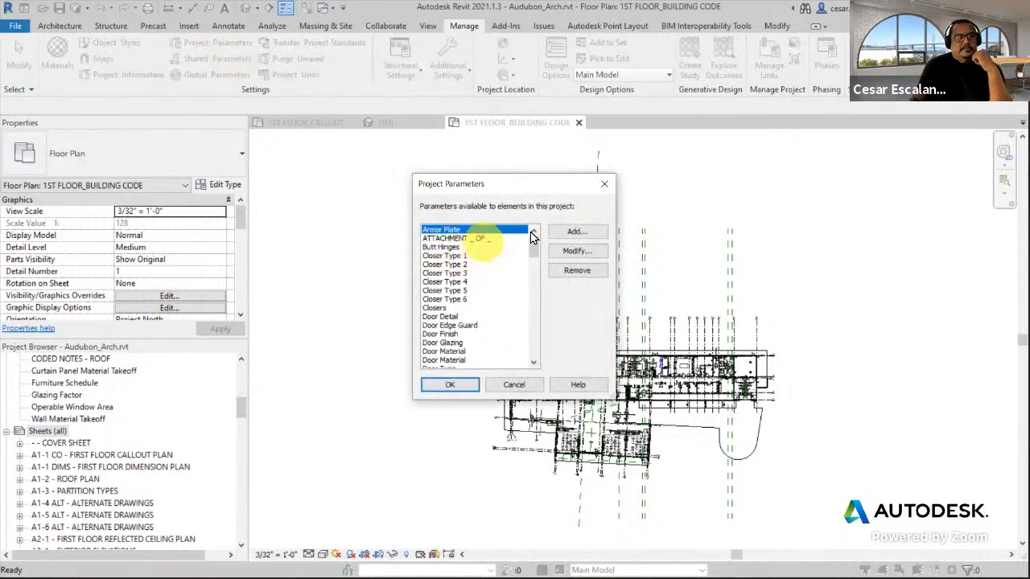
click(573, 232)
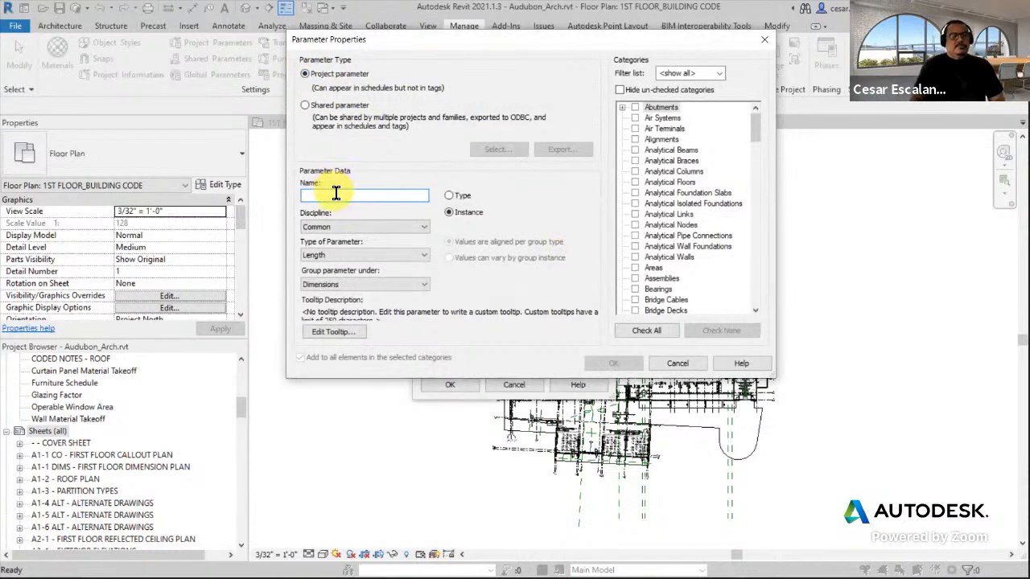
text(Mileston)
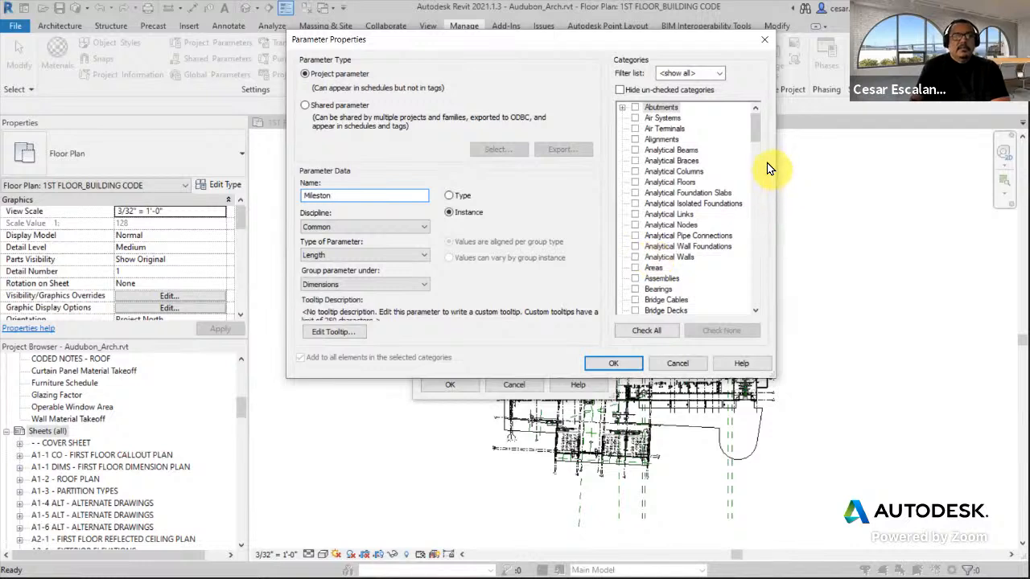
click(387, 285)
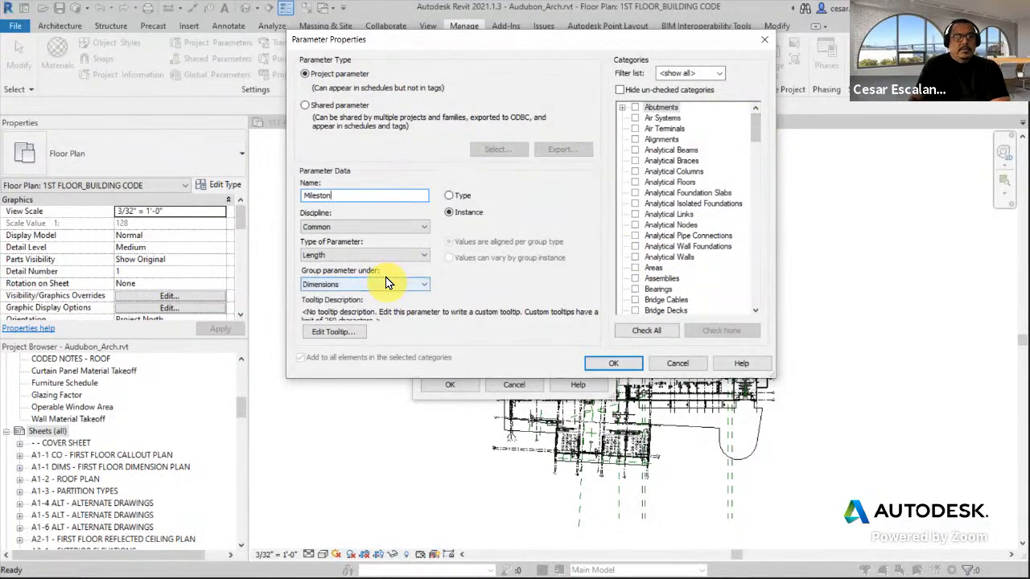
click(383, 256)
click(342, 266)
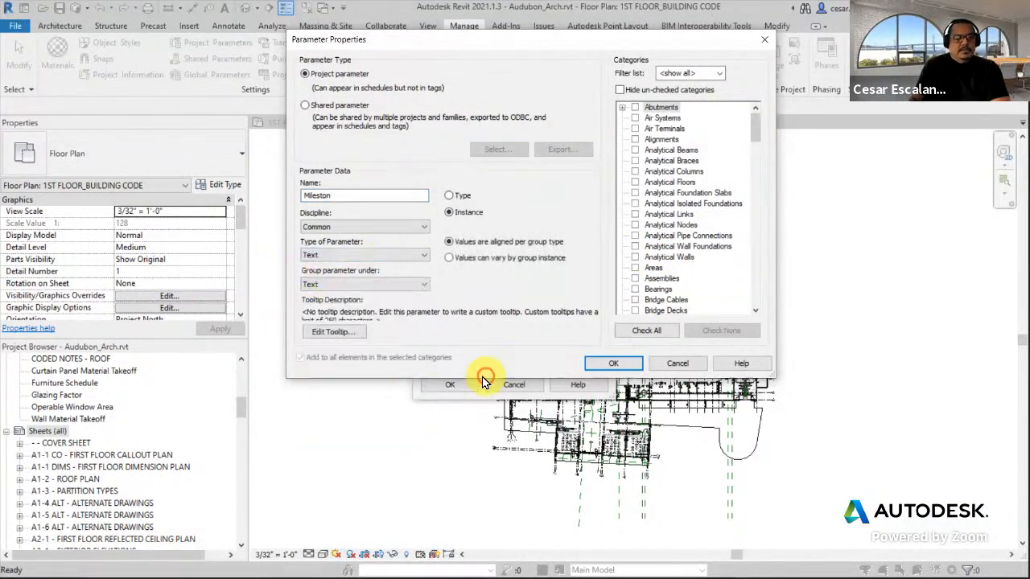
click(395, 285)
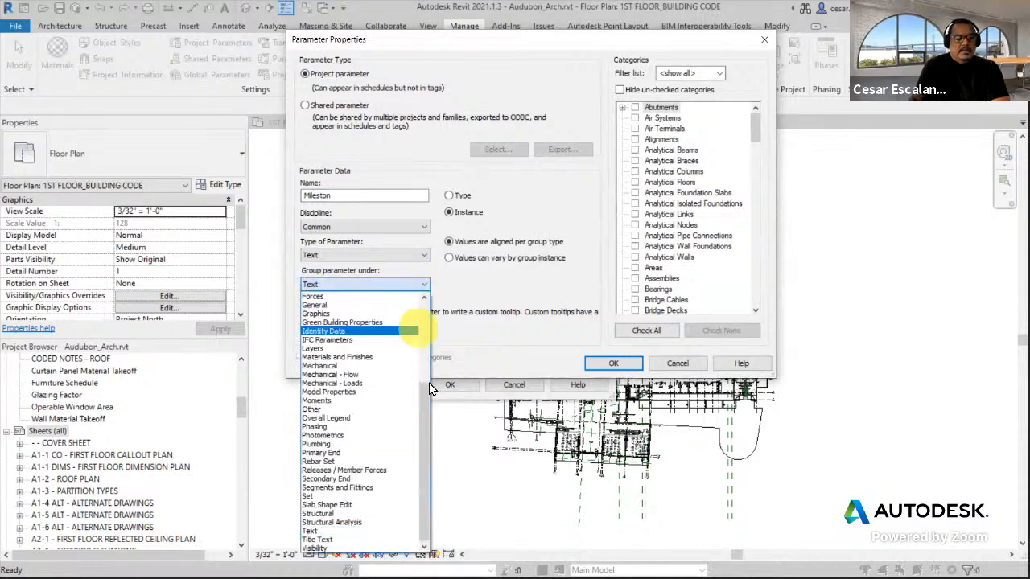
drag(427, 393, 424, 430)
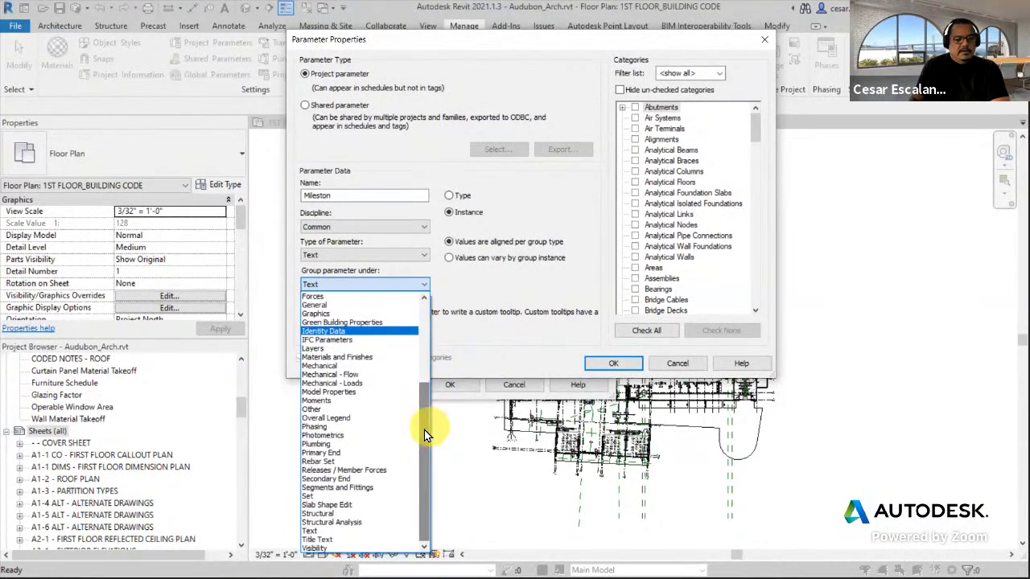
click(329, 411)
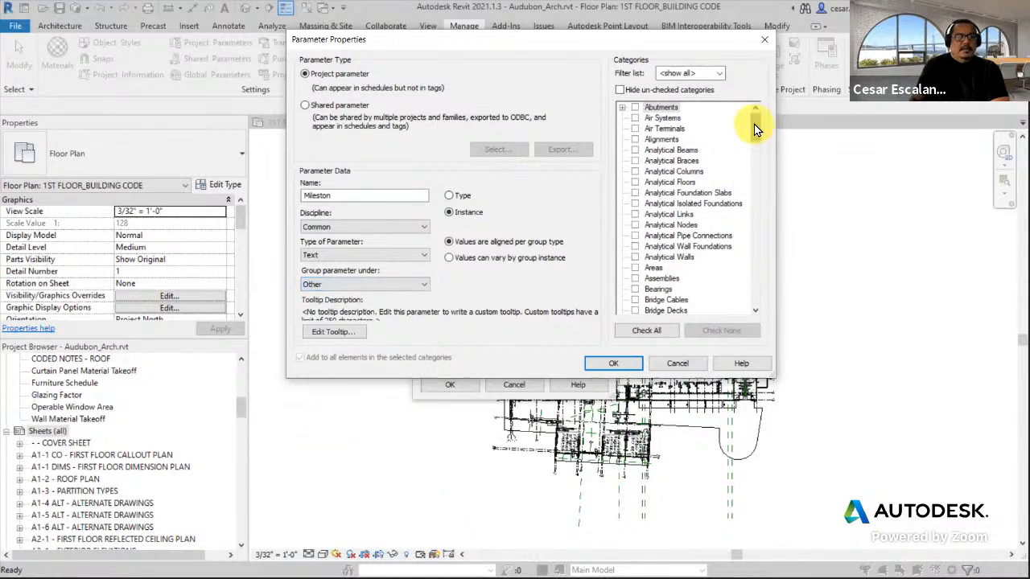
Step: Assign the new parameter to the Sheets category, correct its name to Milestone, and accept it into the project parameters
drag(754, 124, 749, 257)
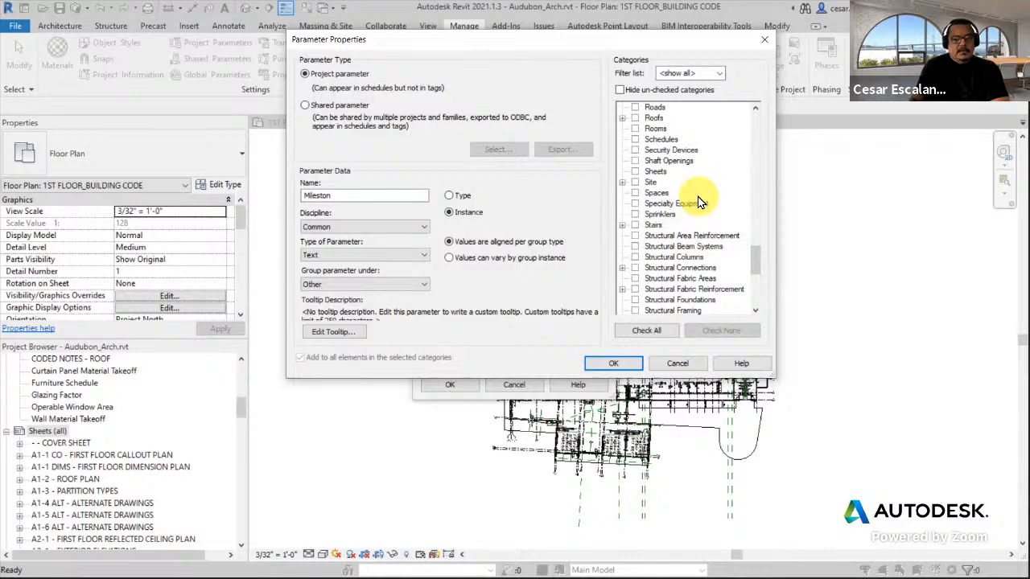
click(634, 172)
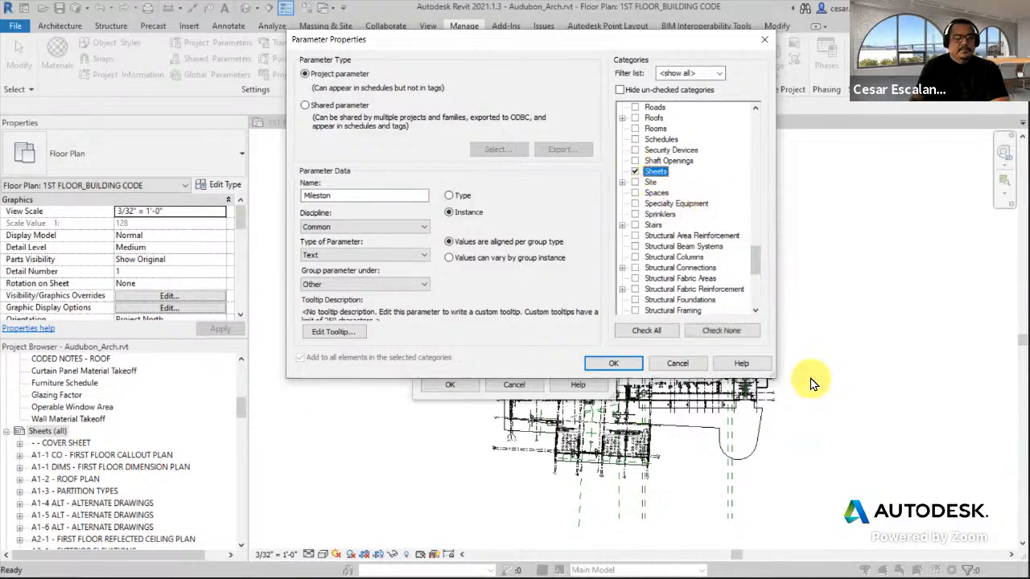
click(348, 199)
text(Mileston)
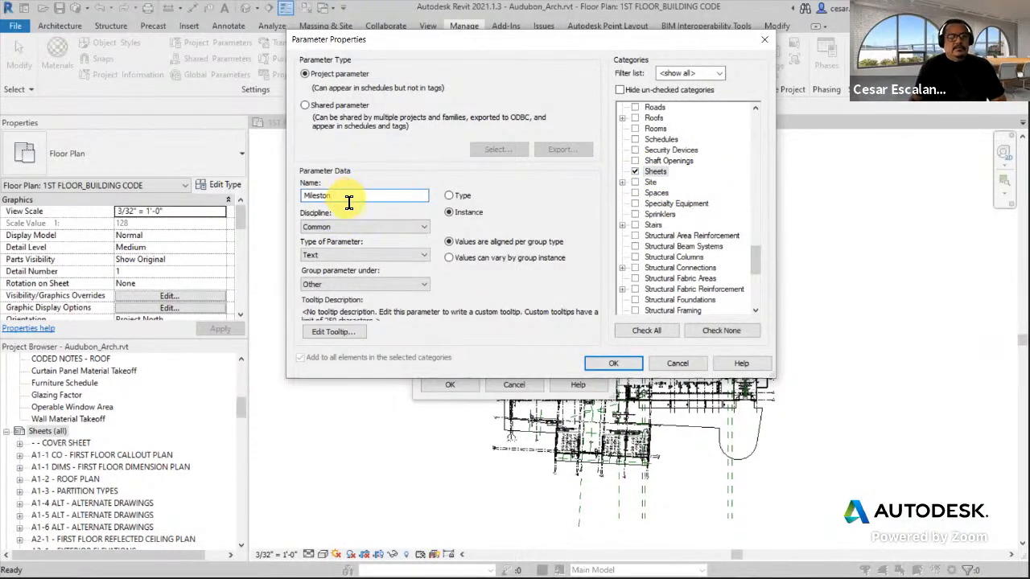
text(e)
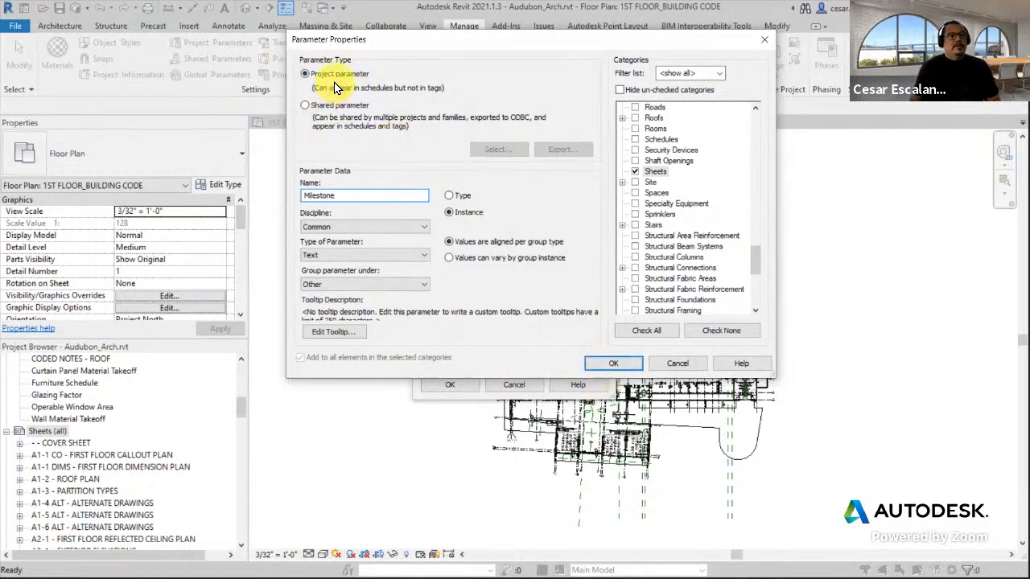
click(631, 363)
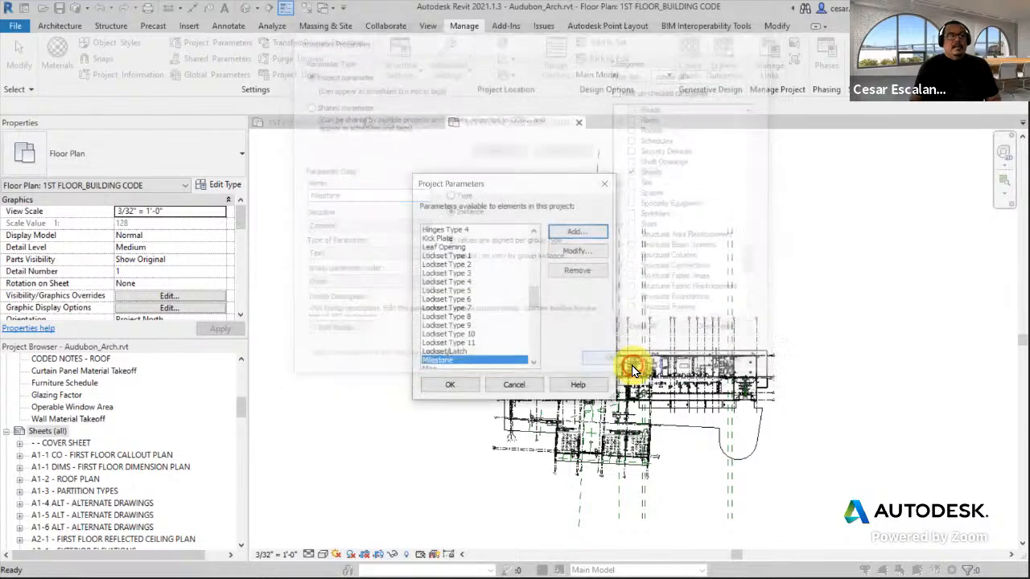
click(452, 386)
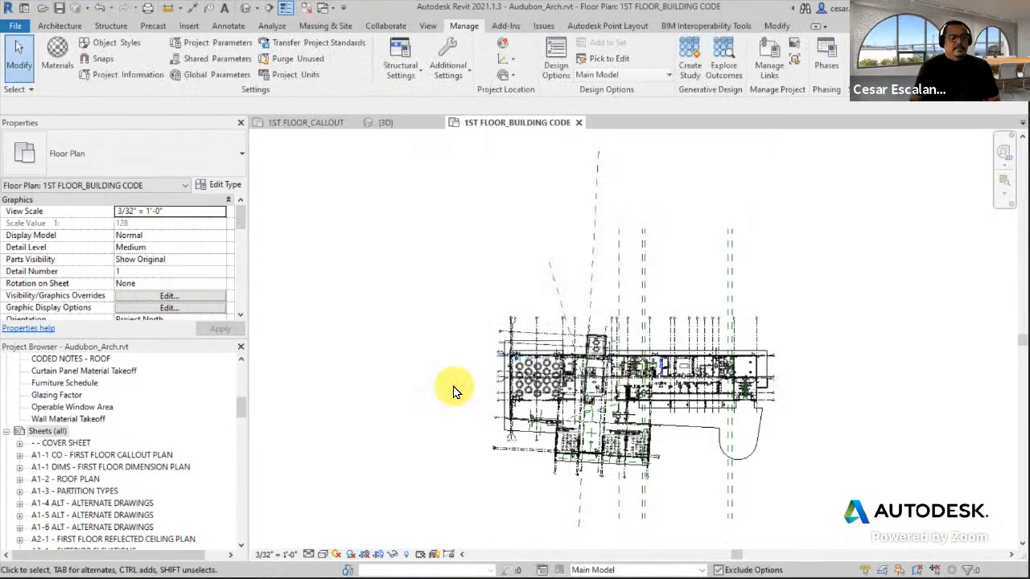
Step: Open sheet FC2-1 - STOREFROT ELEVATIONS and set its Milestone property to CA
click(249, 417)
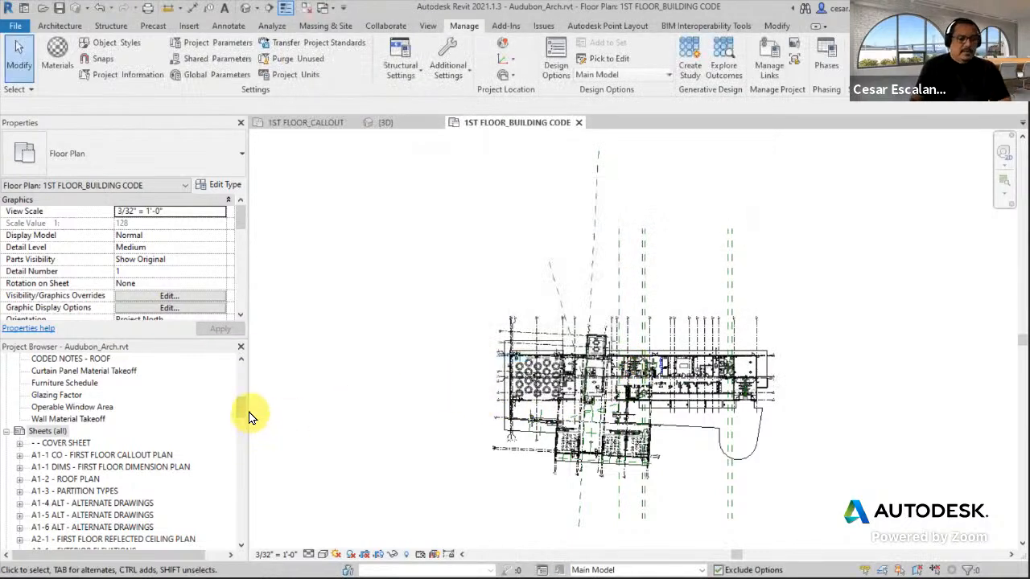
drag(240, 409, 226, 499)
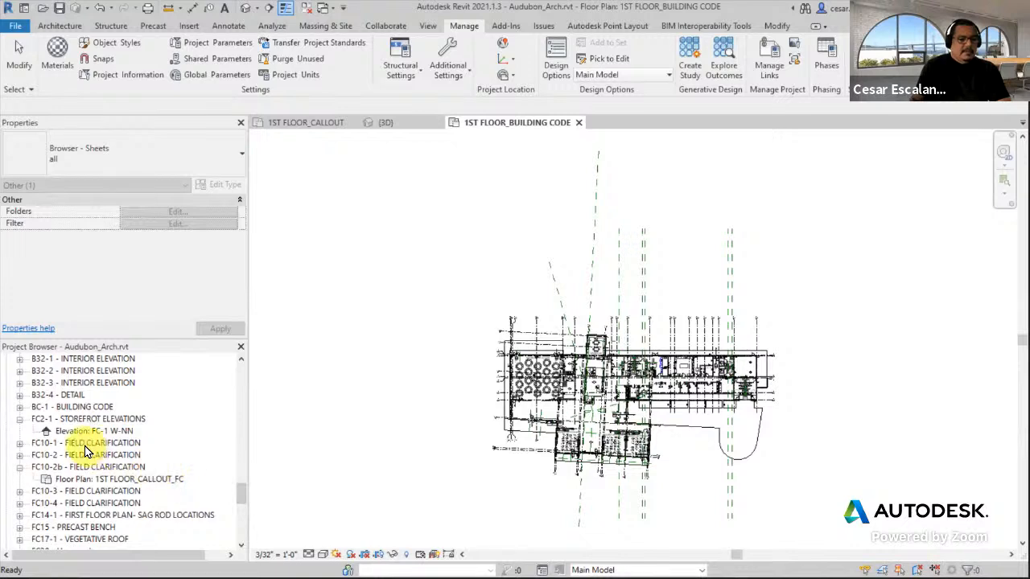
double_click(92, 420)
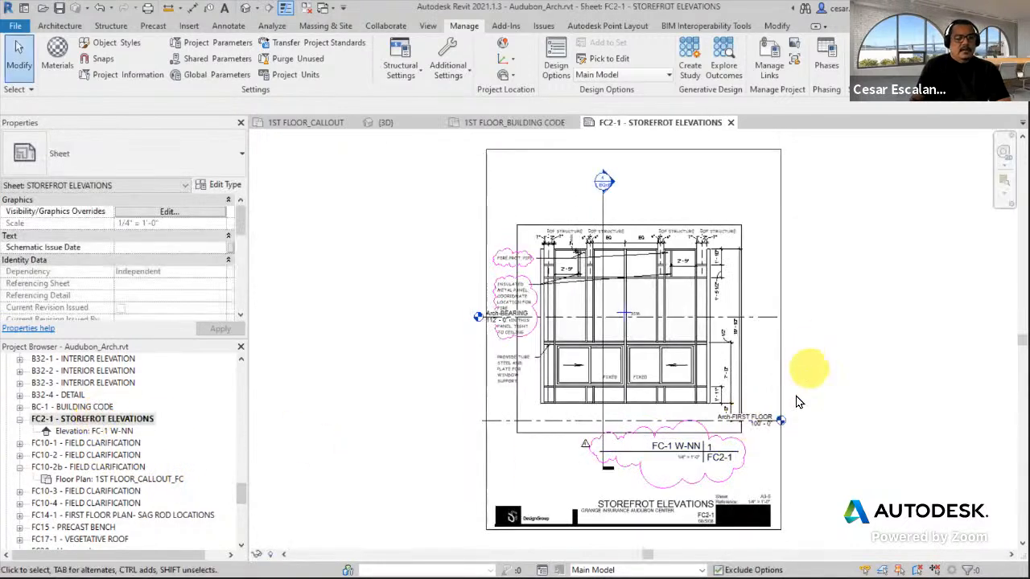
scroll(765, 523, up, 4)
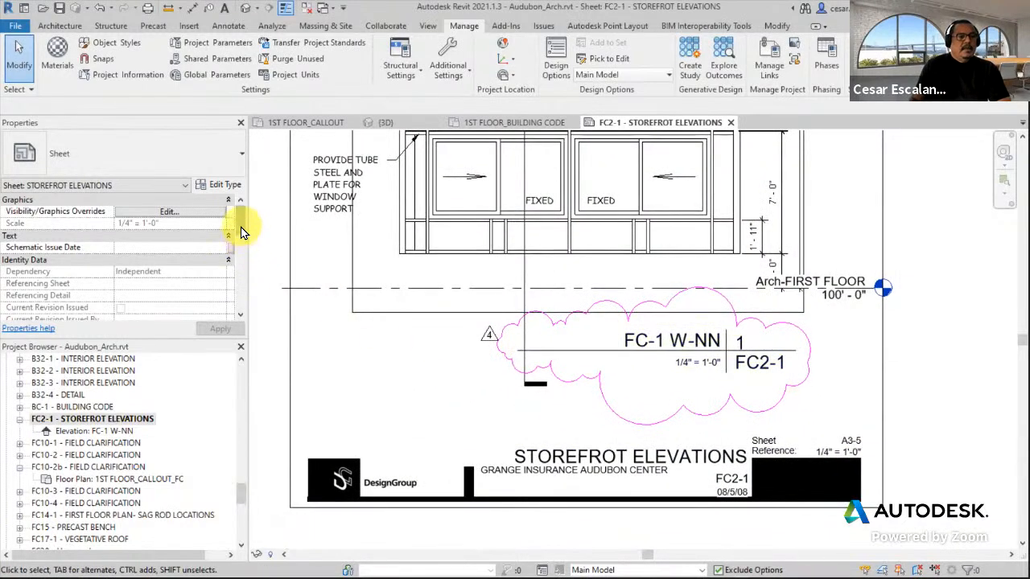
drag(241, 215, 232, 288)
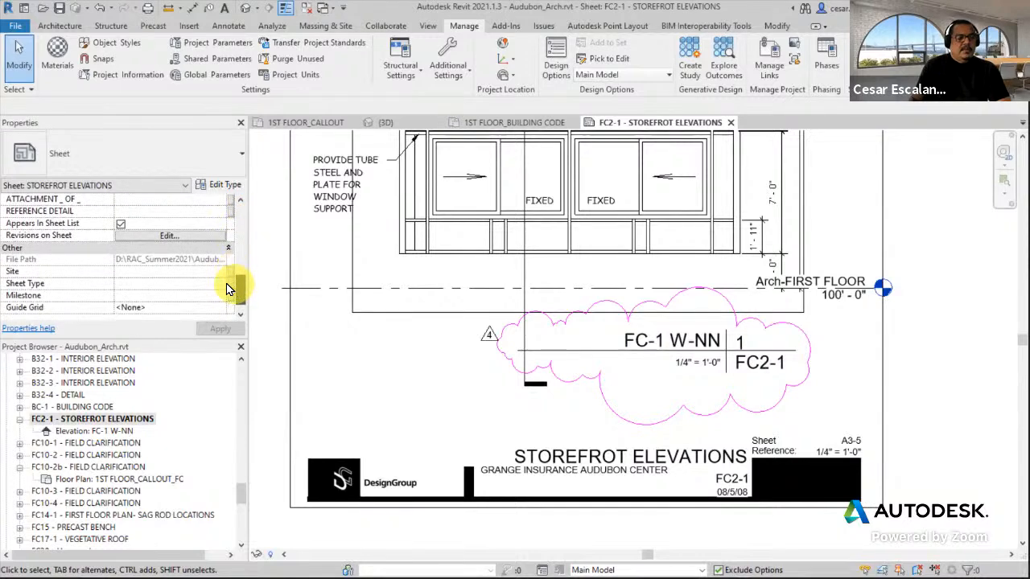
click(125, 297)
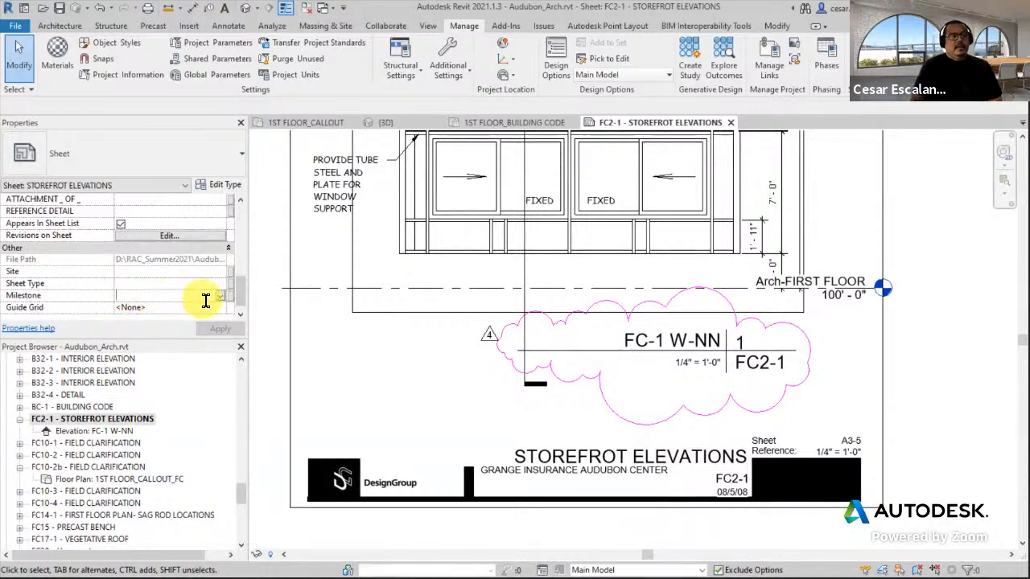
text(CA)
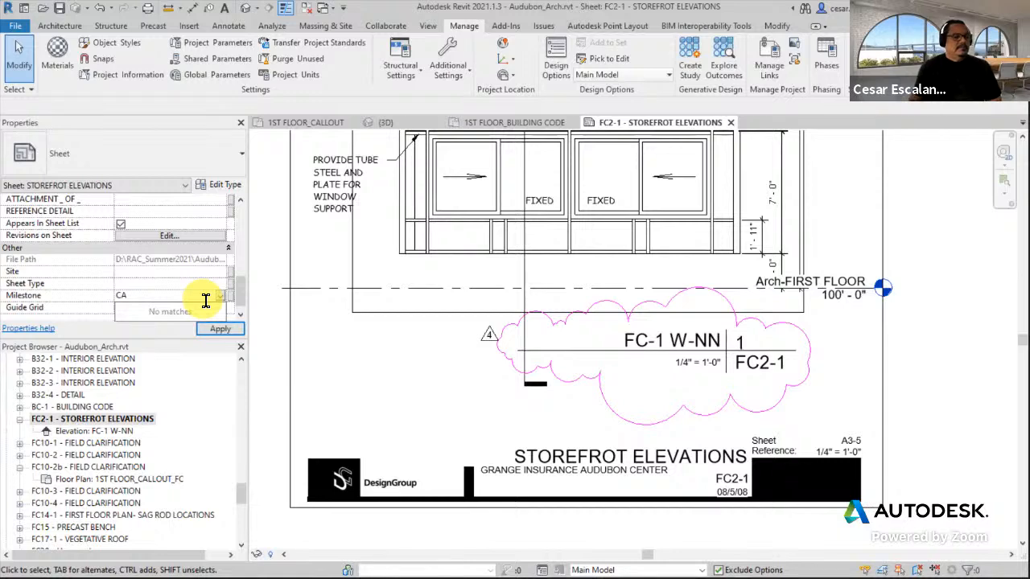
click(225, 330)
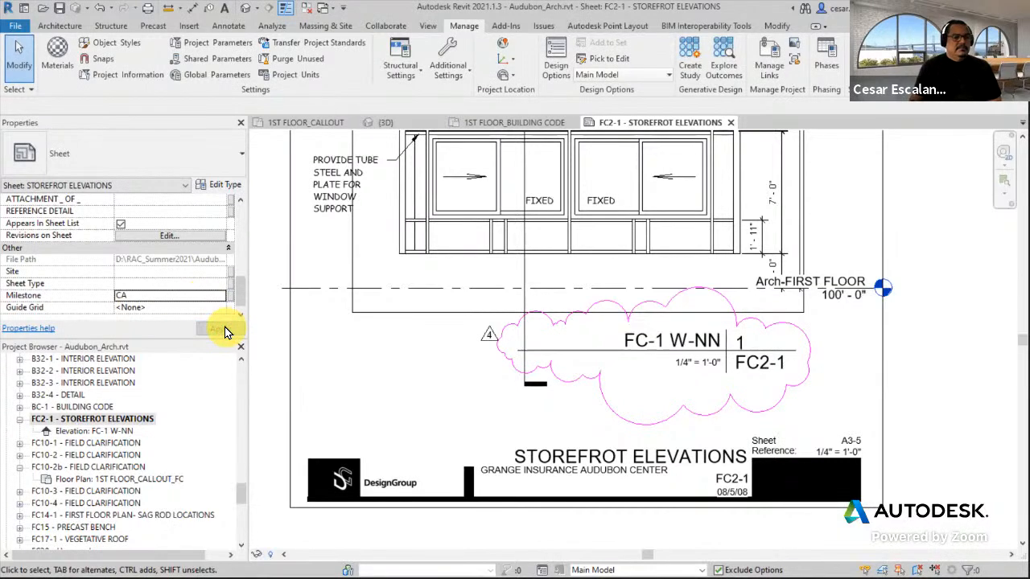
Step: Open sheet FC10-1 - FIELD CLARIFICATION and enter CA as its Milestone
double_click(101, 444)
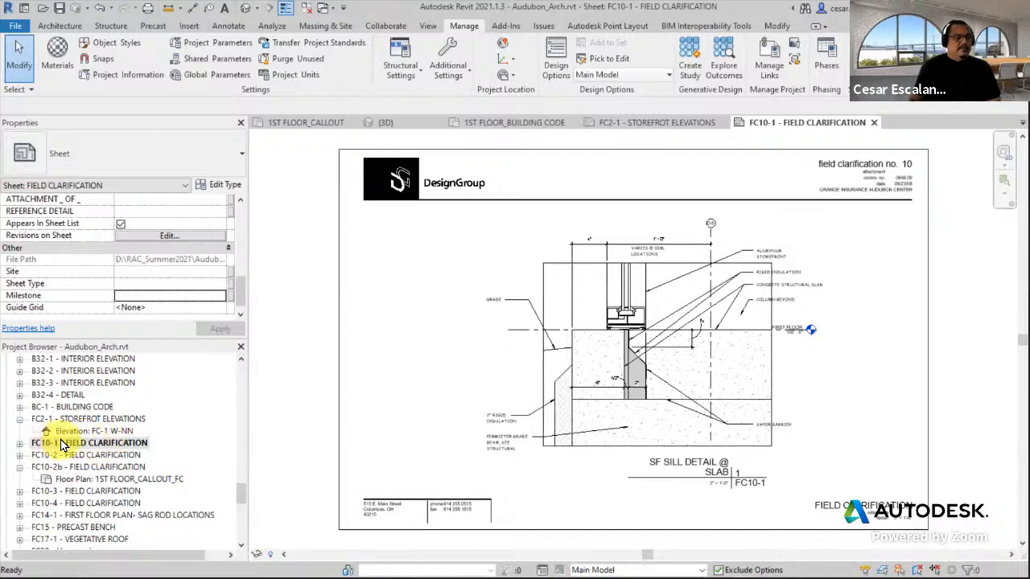
click(176, 294)
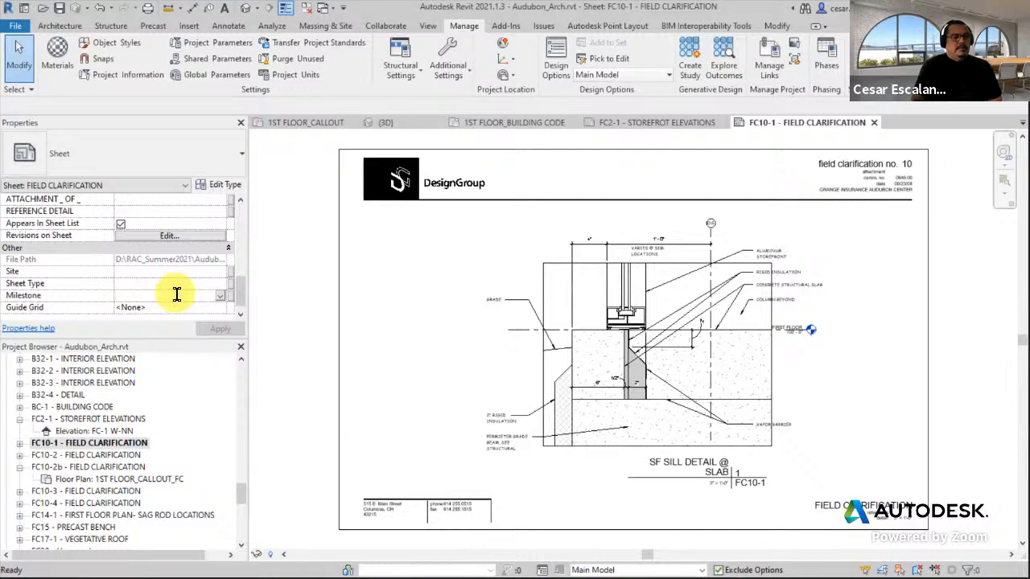
text(CA)
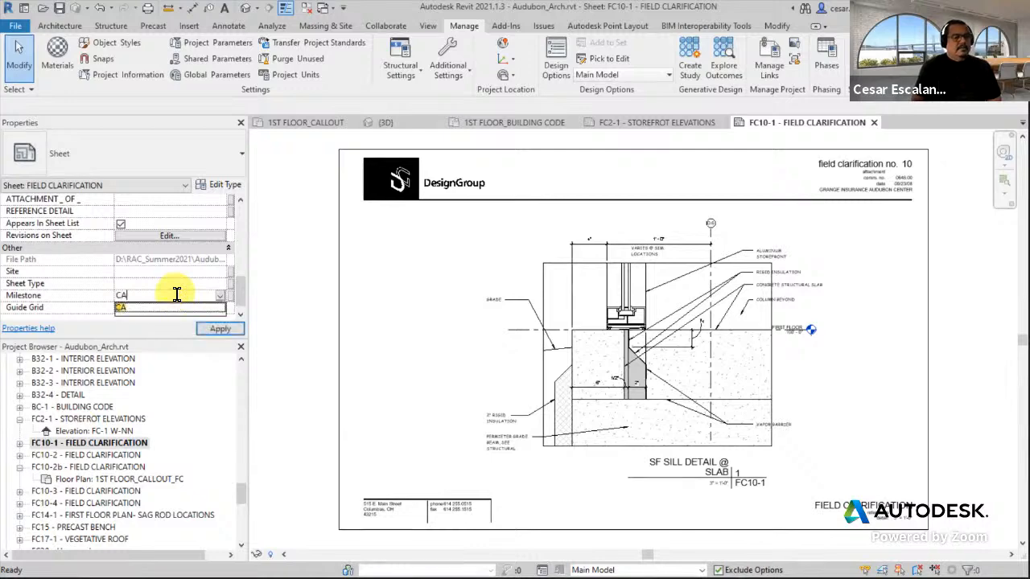
Step: Try to set Milestone to CA for the whole range of sheets from FC10-2 through FC15 at once
click(121, 456)
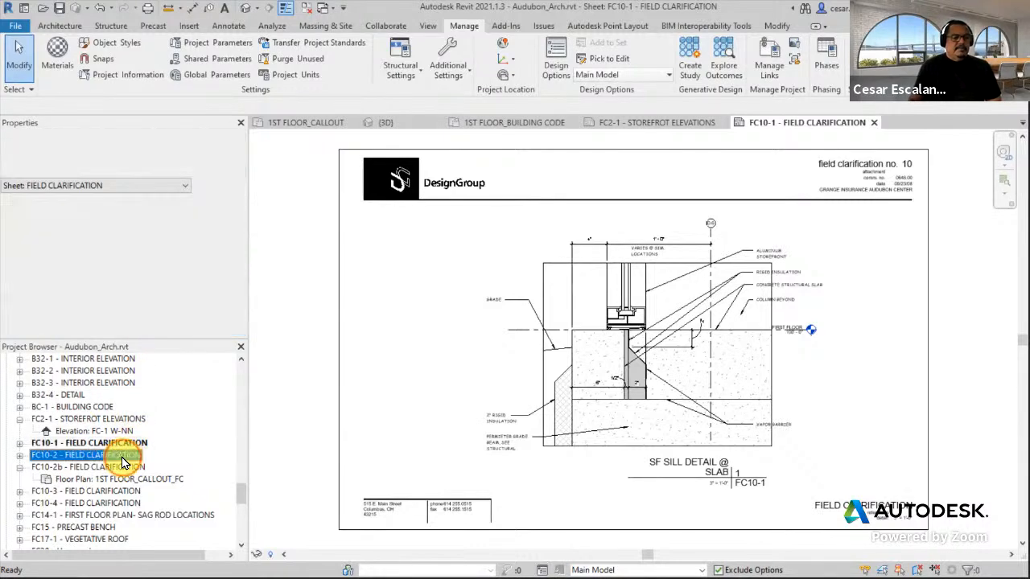
shift+click(127, 468)
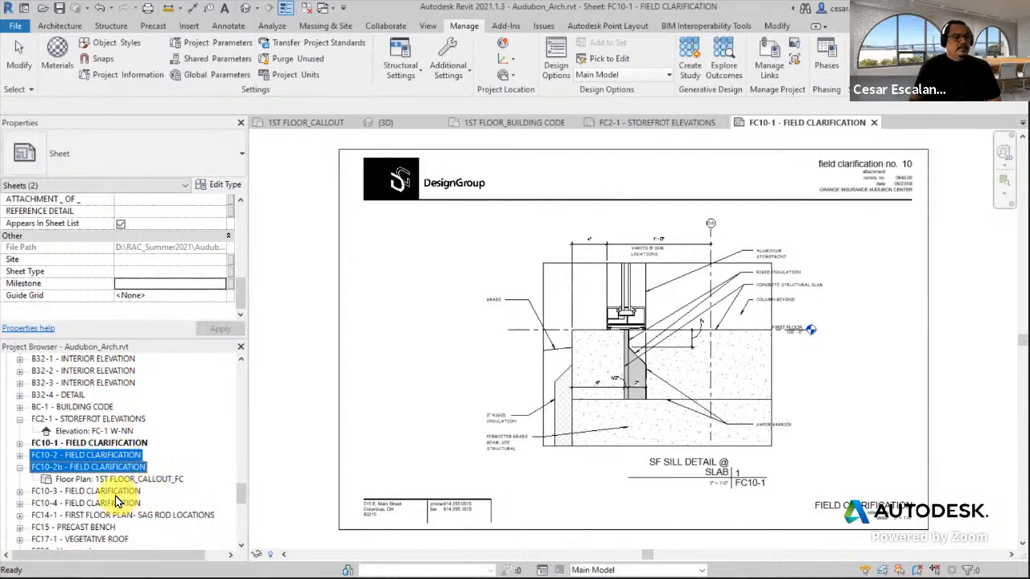
shift+click(117, 492)
shift+click(119, 504)
shift+click(115, 524)
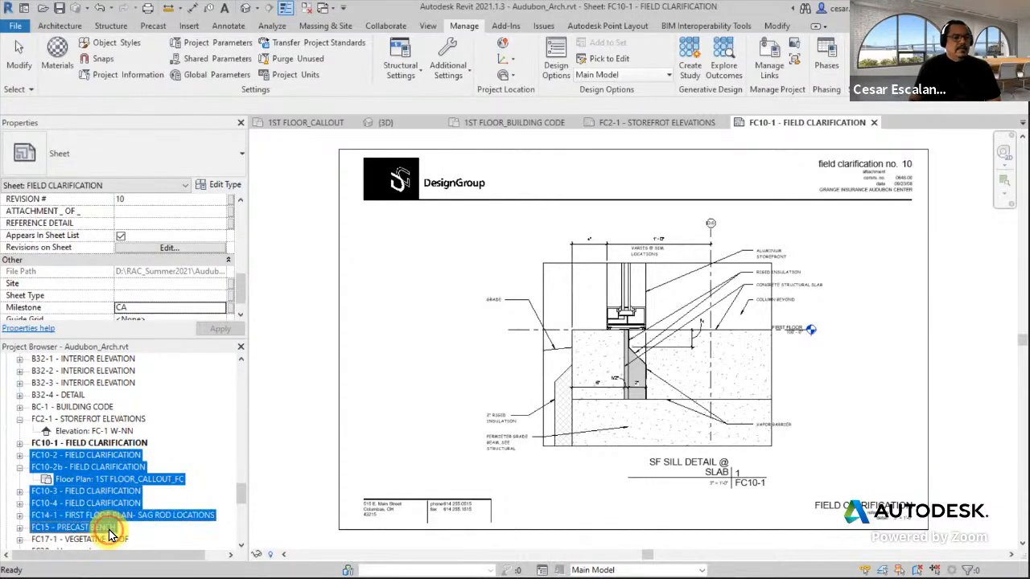
click(218, 306)
click(129, 322)
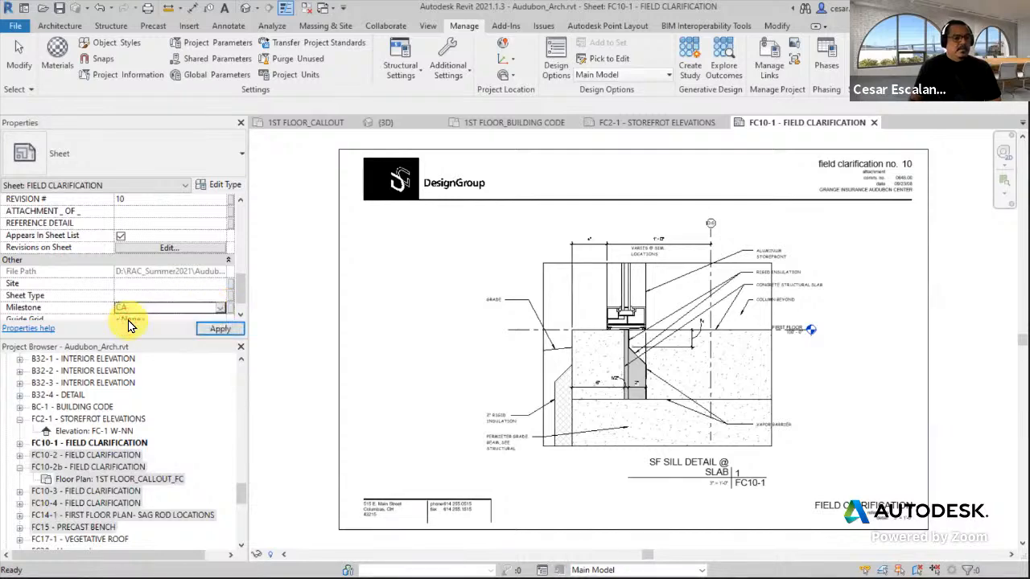
click(217, 330)
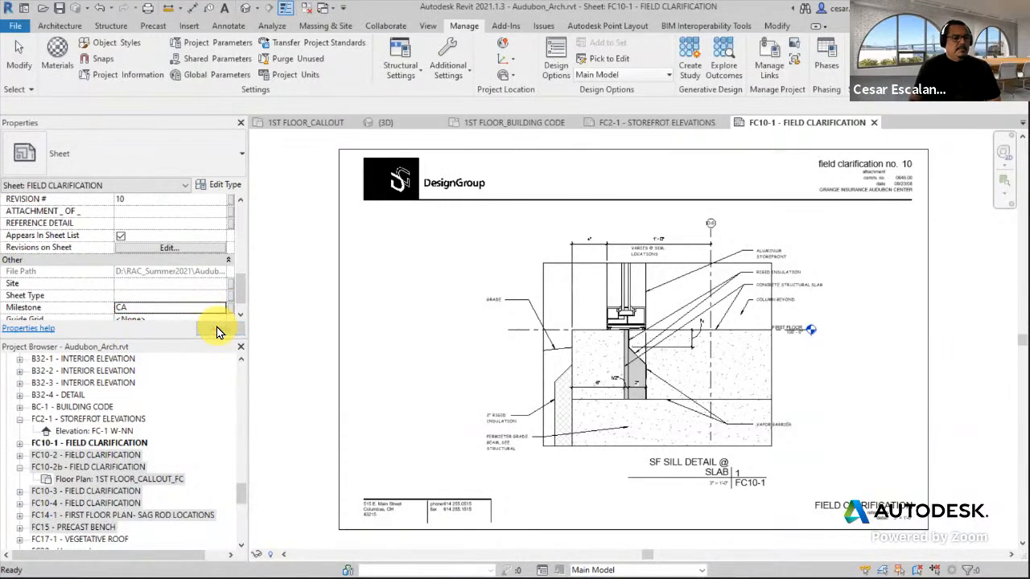
click(284, 414)
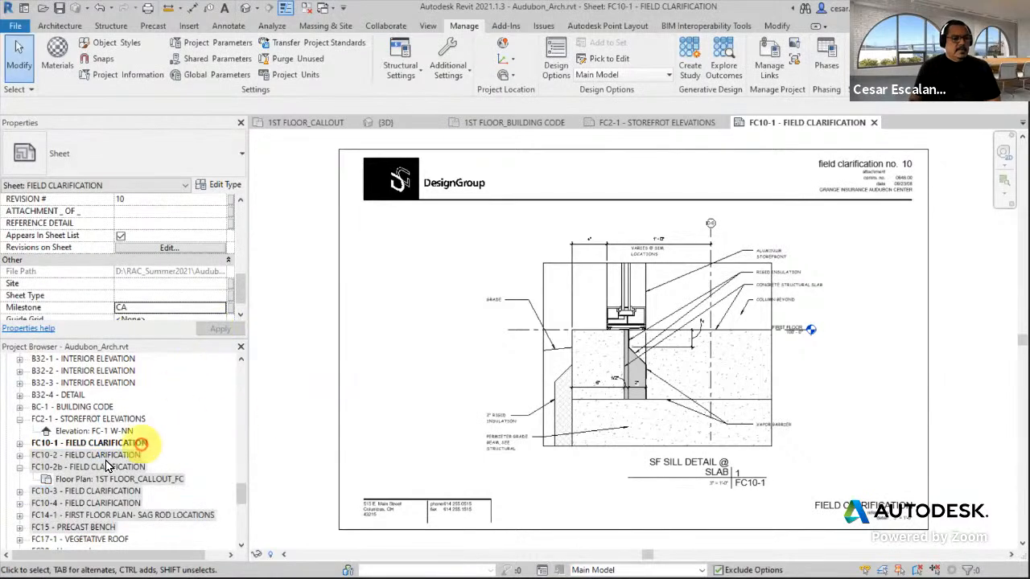
Step: Open sheet FC10-2b, set Milestone to CA for FC10-2 and FC10-2b together, and open FC10-2 to check its value
double_click(107, 466)
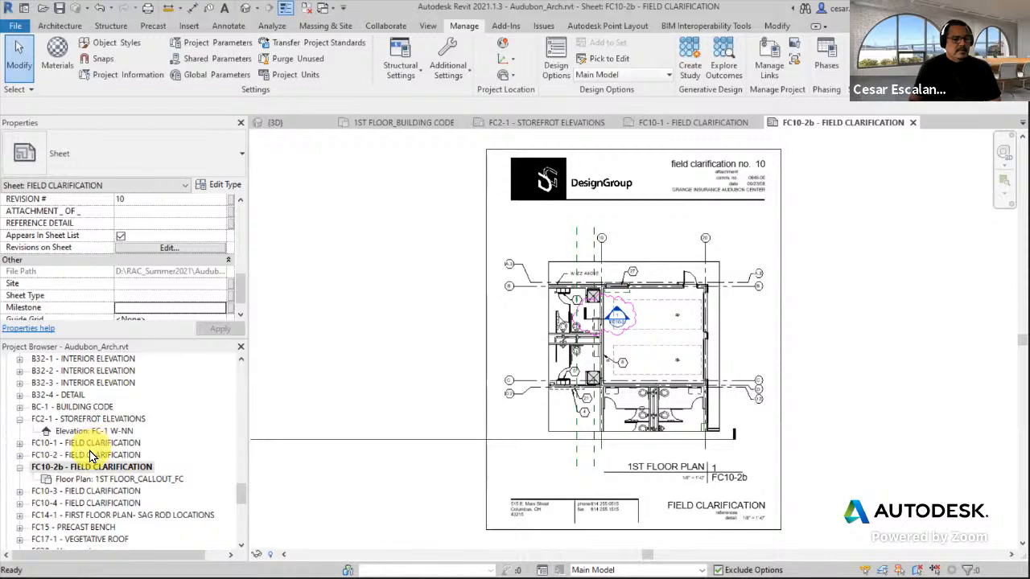
click(94, 467)
ctrl+click(91, 456)
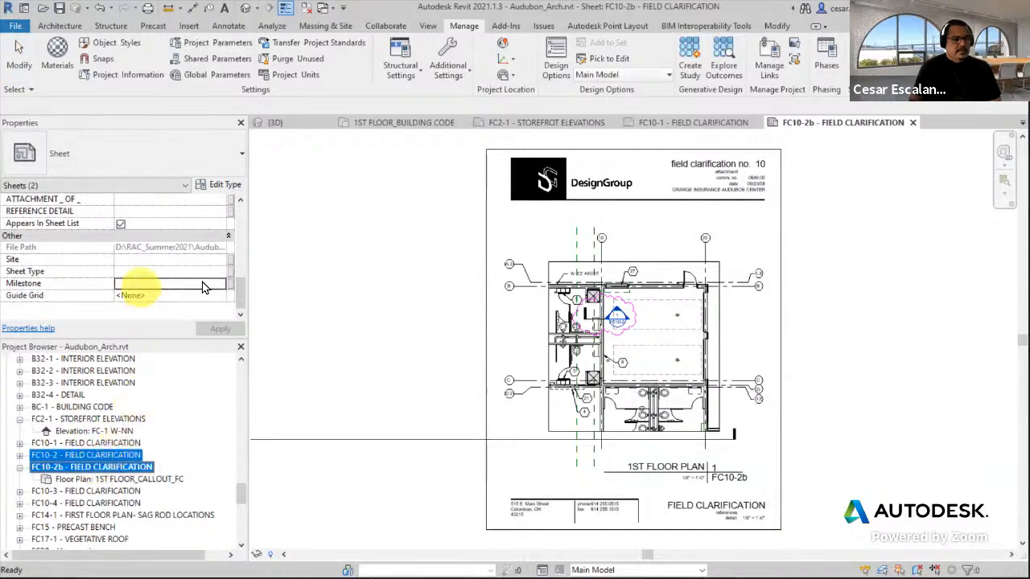
click(218, 283)
click(120, 293)
click(221, 329)
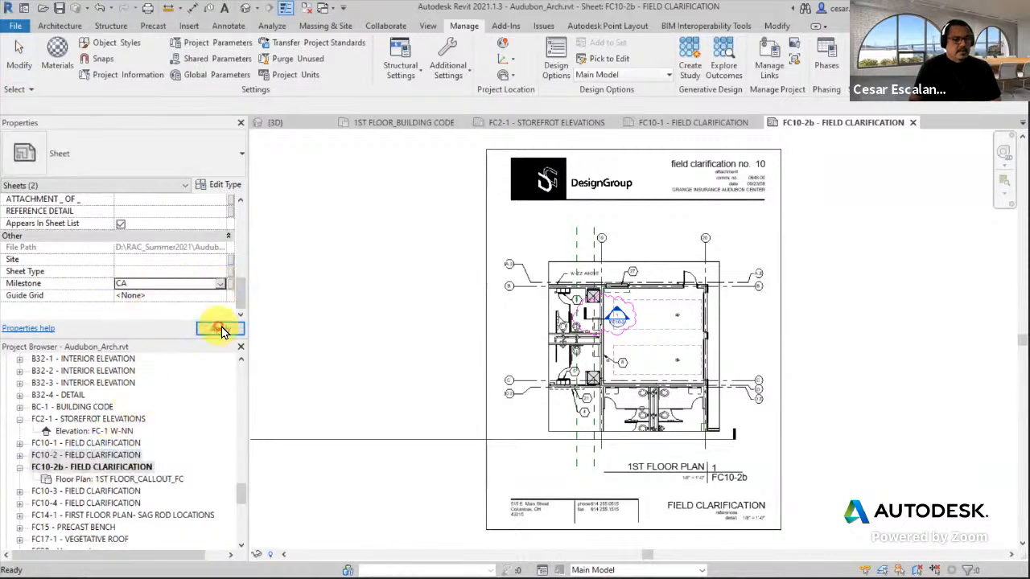
click(331, 372)
double_click(121, 456)
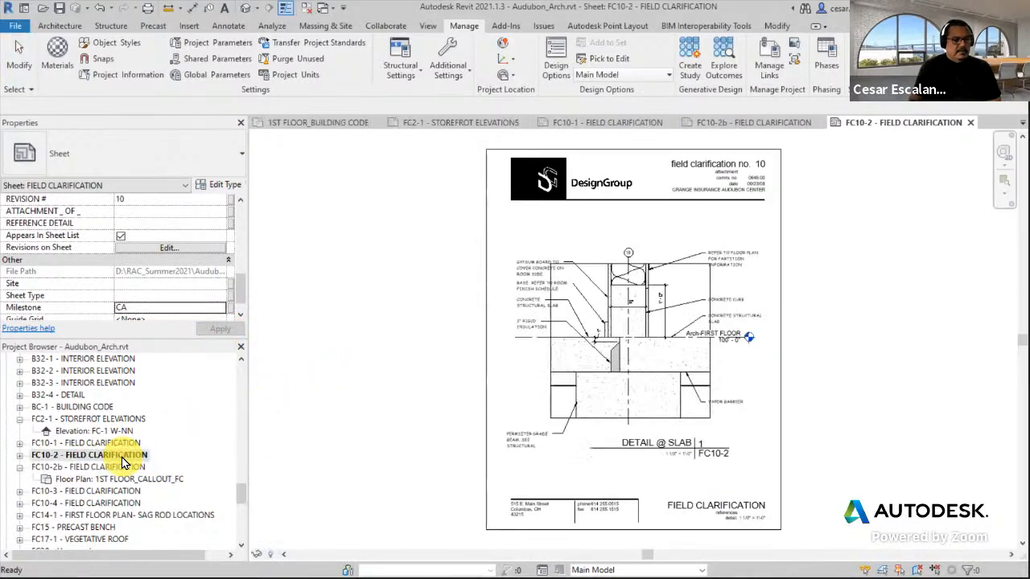
Step: Open sheet FC10-2b, then set Milestone to CA for sheets FC10-3, FC10-4, FC14-1 and FC15 together
double_click(120, 466)
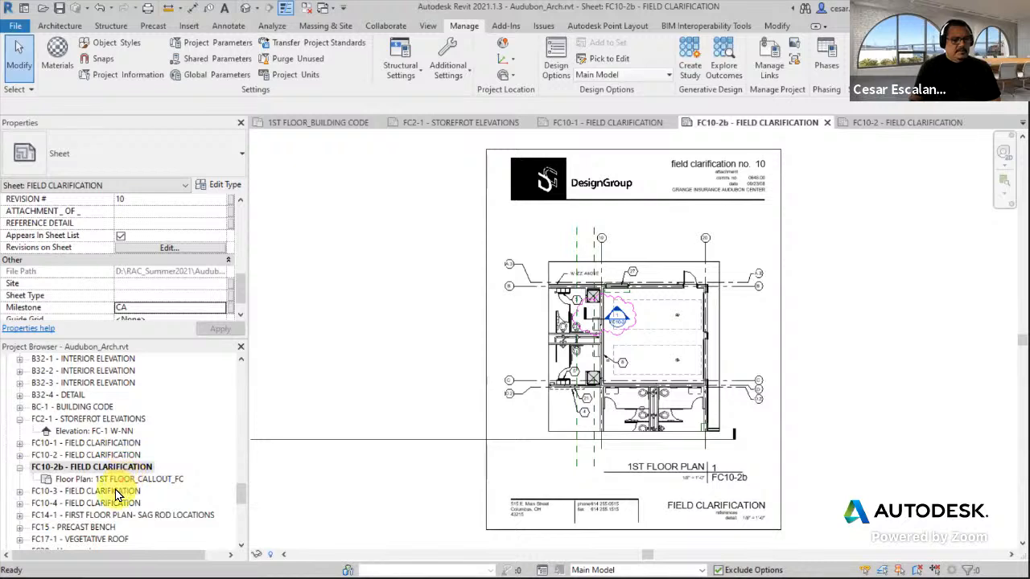
click(115, 493)
ctrl+click(113, 503)
ctrl+click(111, 515)
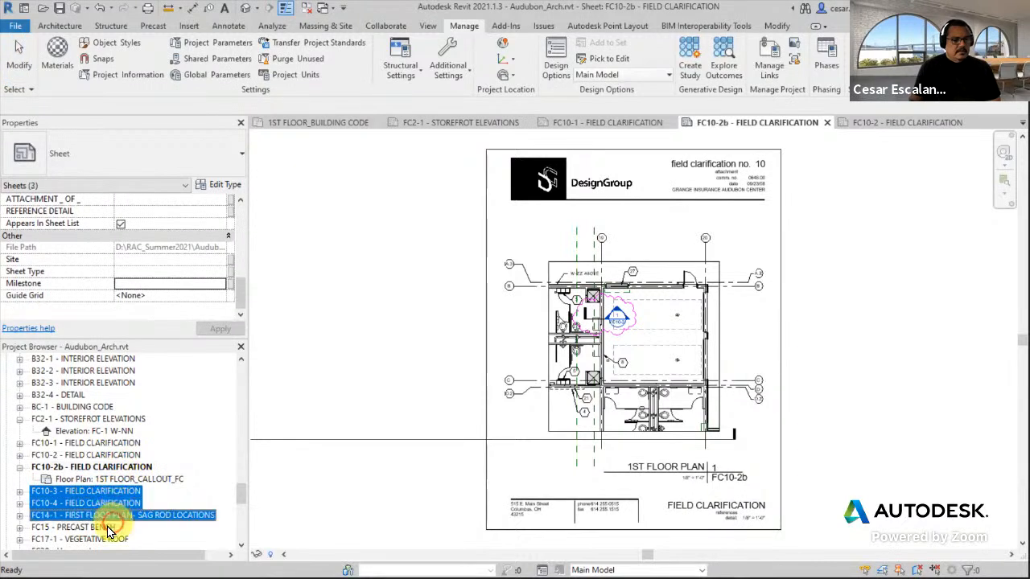
ctrl+click(111, 527)
click(216, 283)
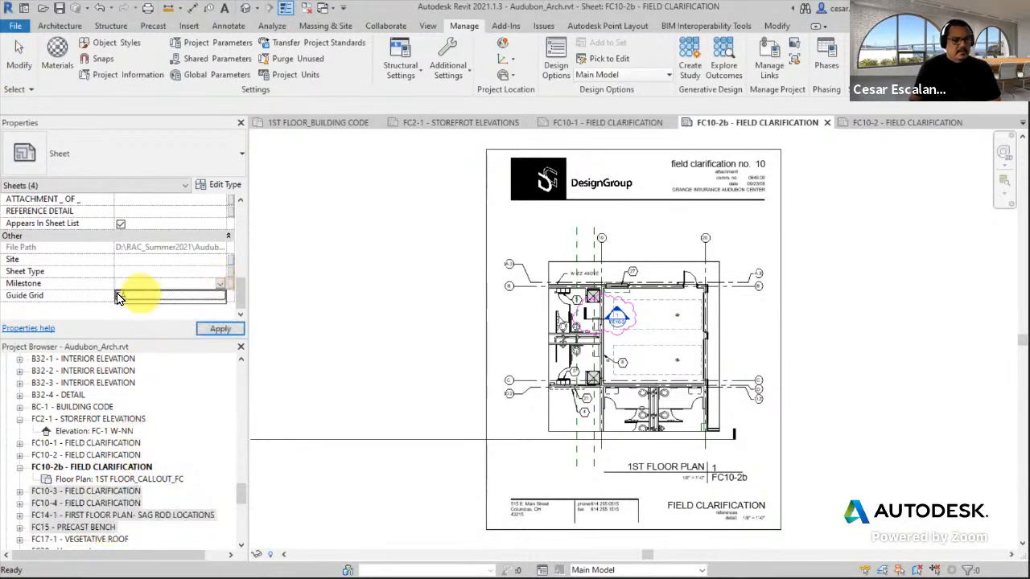
text(CA)
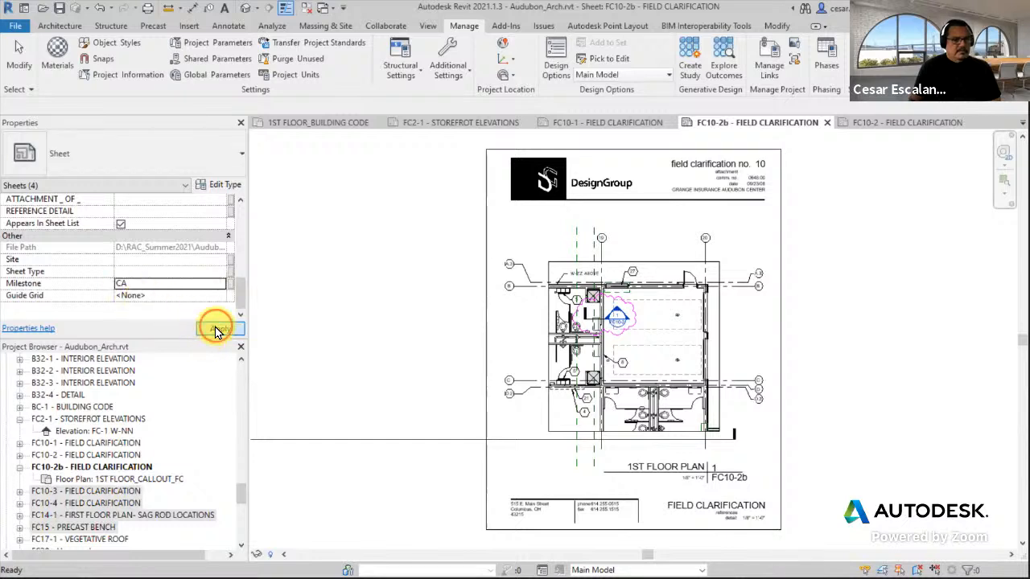
click(215, 327)
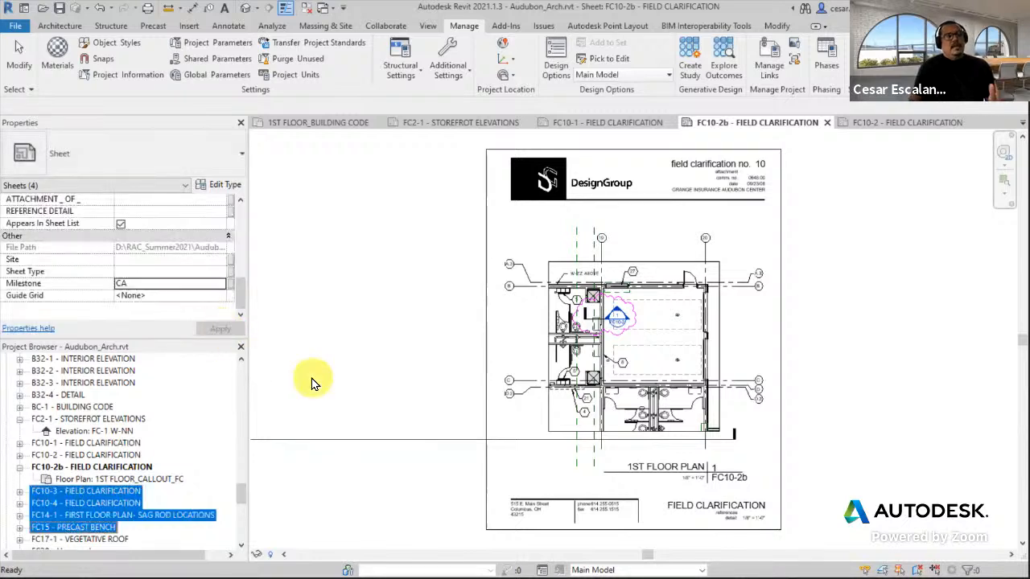
click(314, 384)
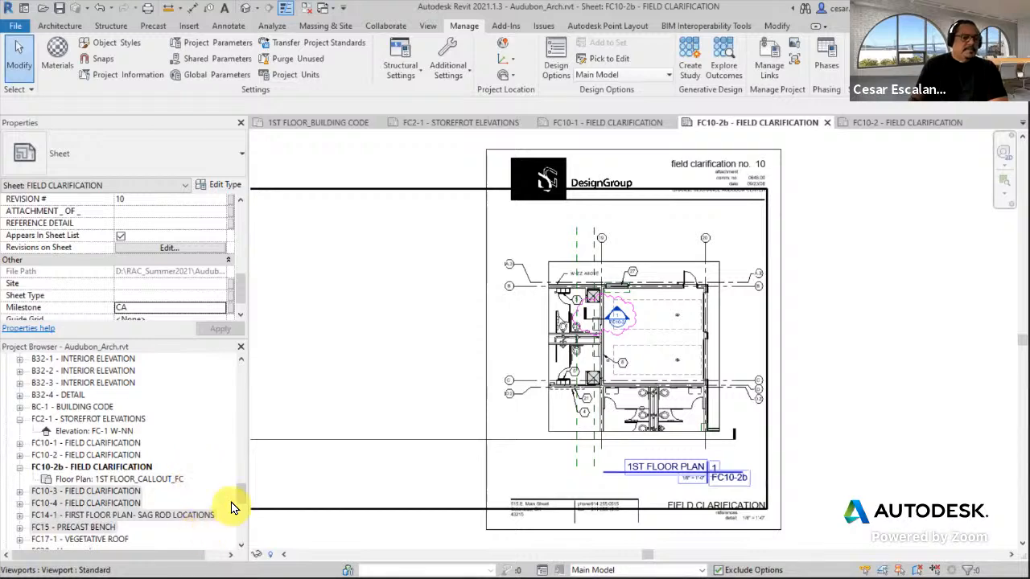
Step: Open the browser organization settings from the Views node and show the organization schemes for sheets
drag(237, 494, 244, 372)
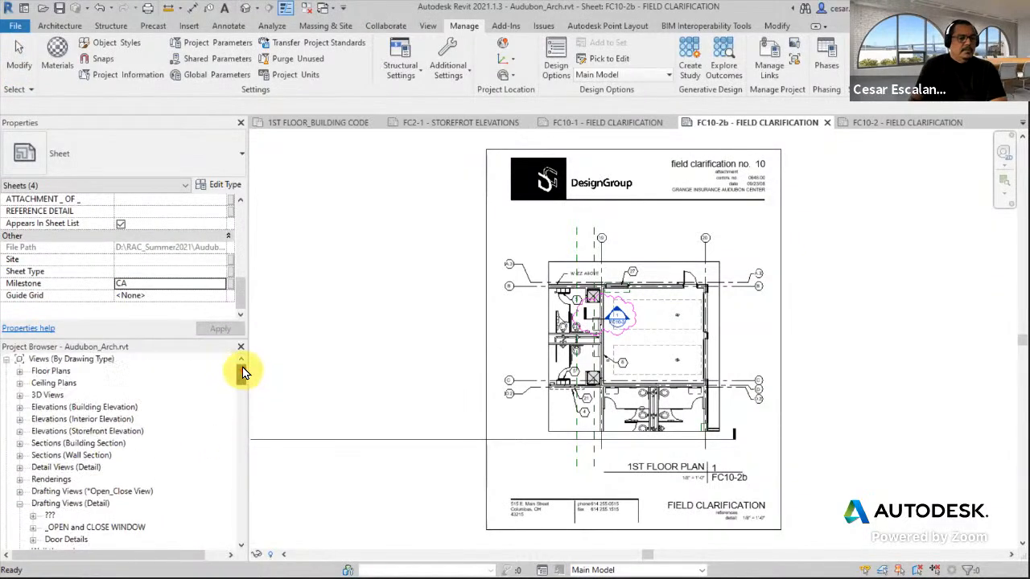
click(76, 359)
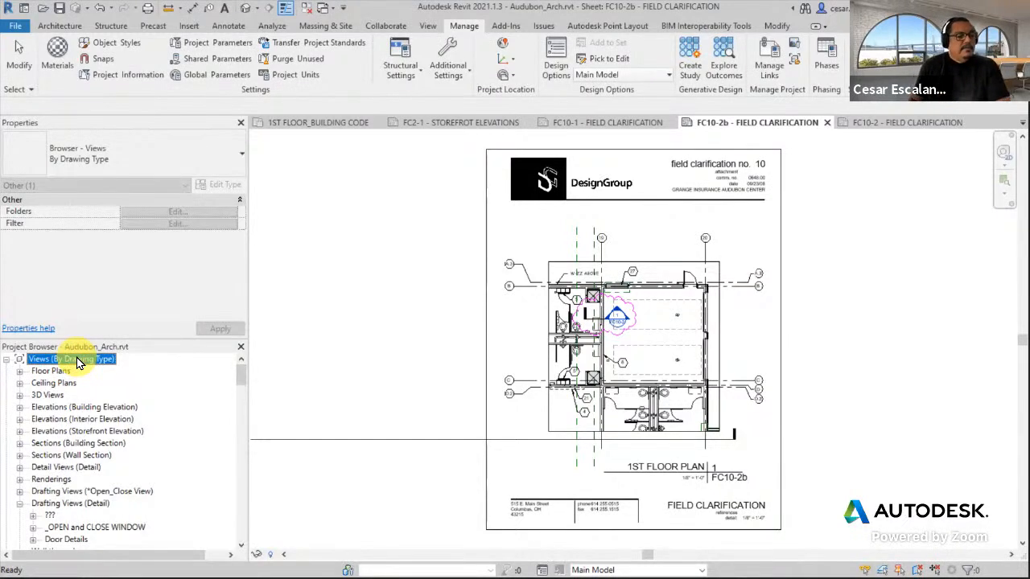
right_click(77, 359)
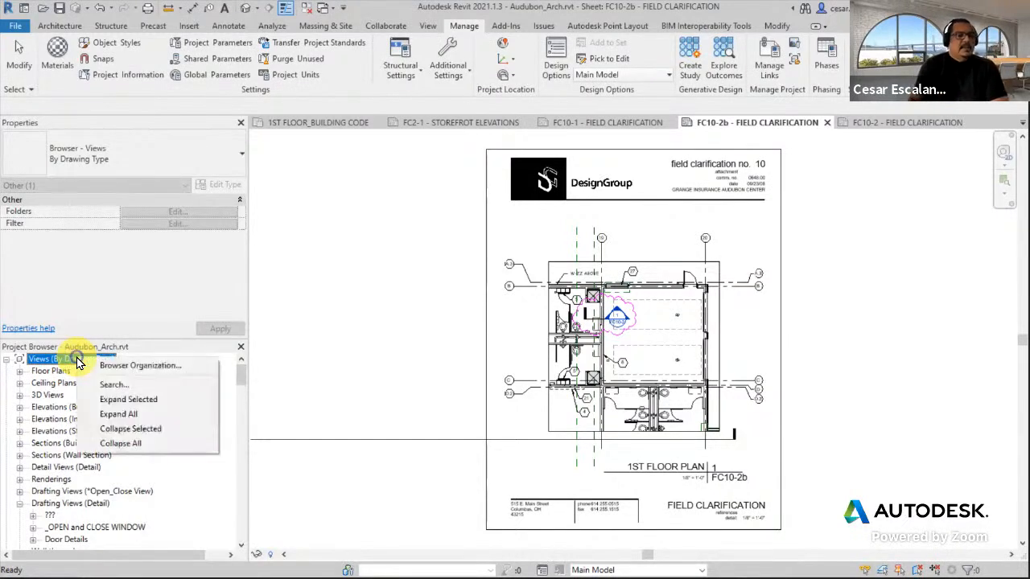
click(125, 365)
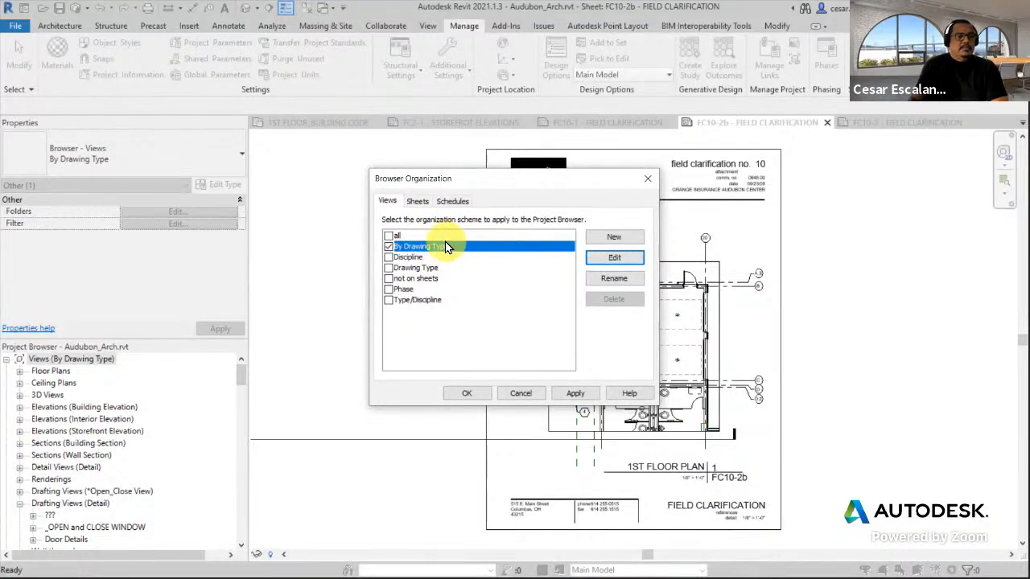
click(614, 258)
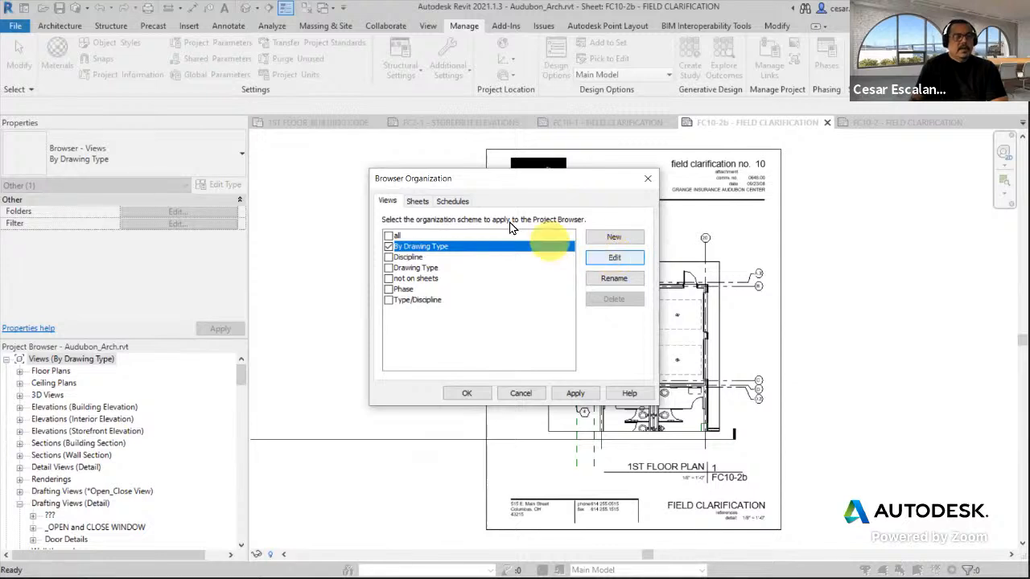
click(422, 202)
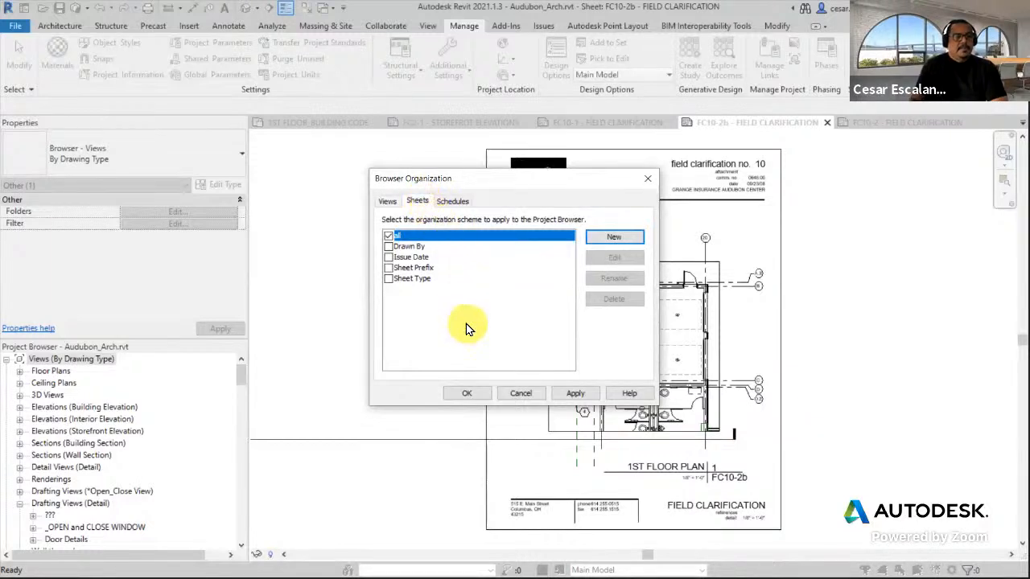
click(614, 238)
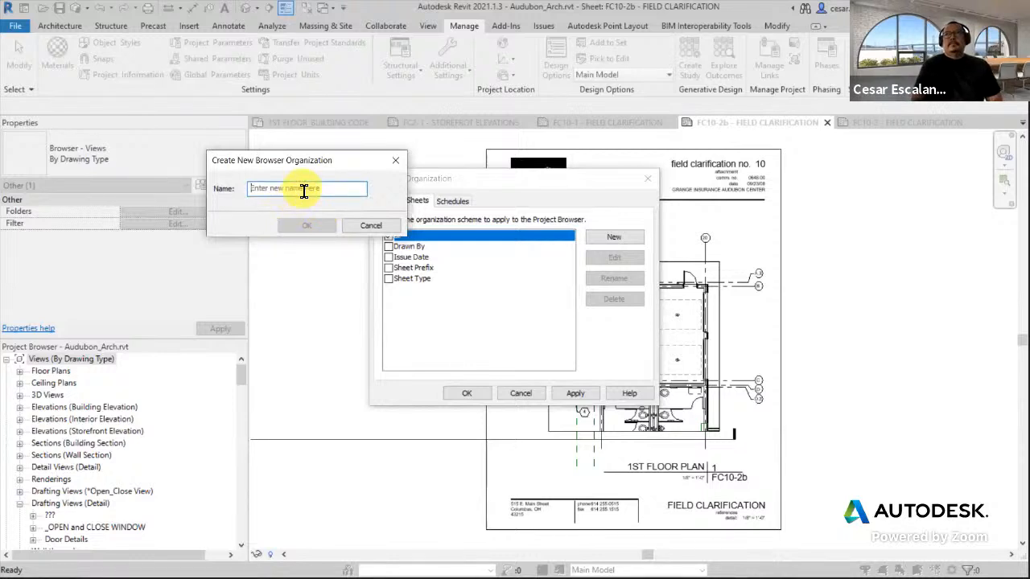
text(Sheet Type)
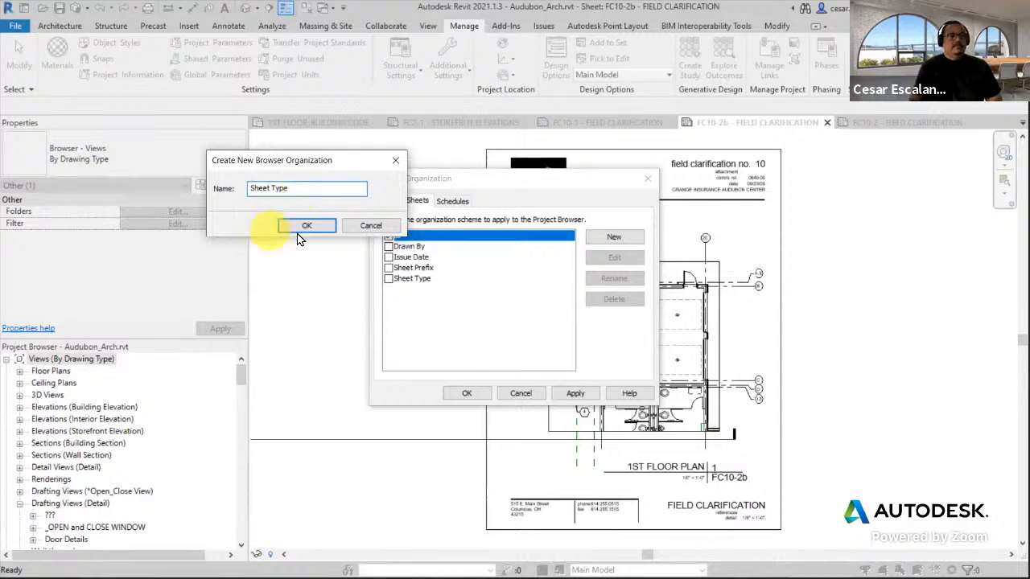
click(302, 226)
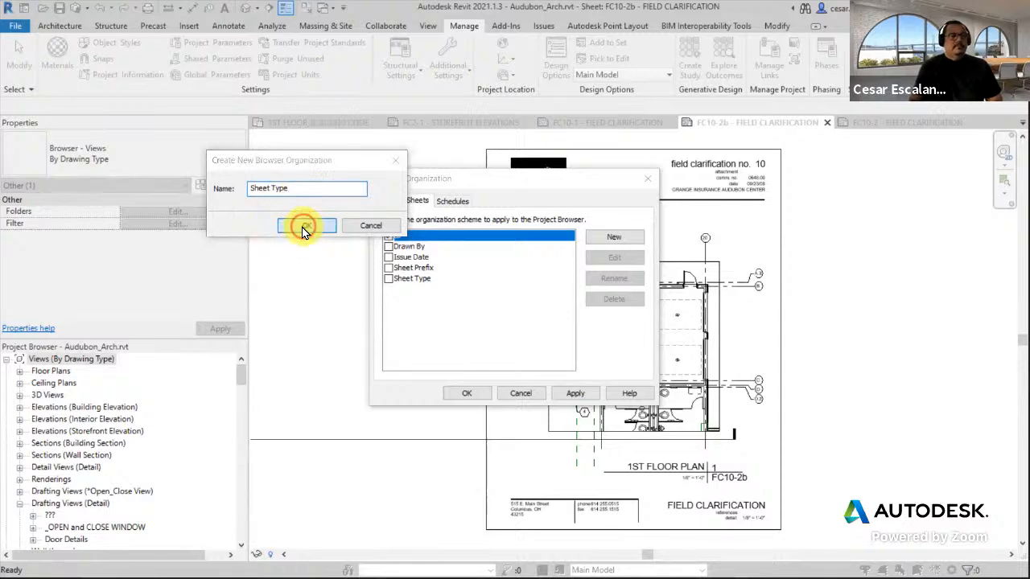
click(597, 304)
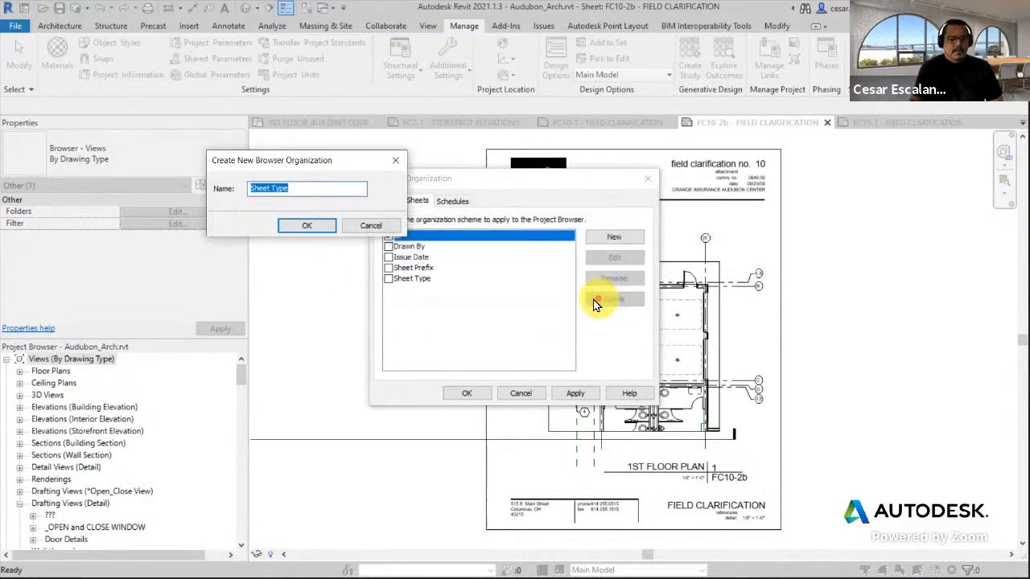
click(371, 226)
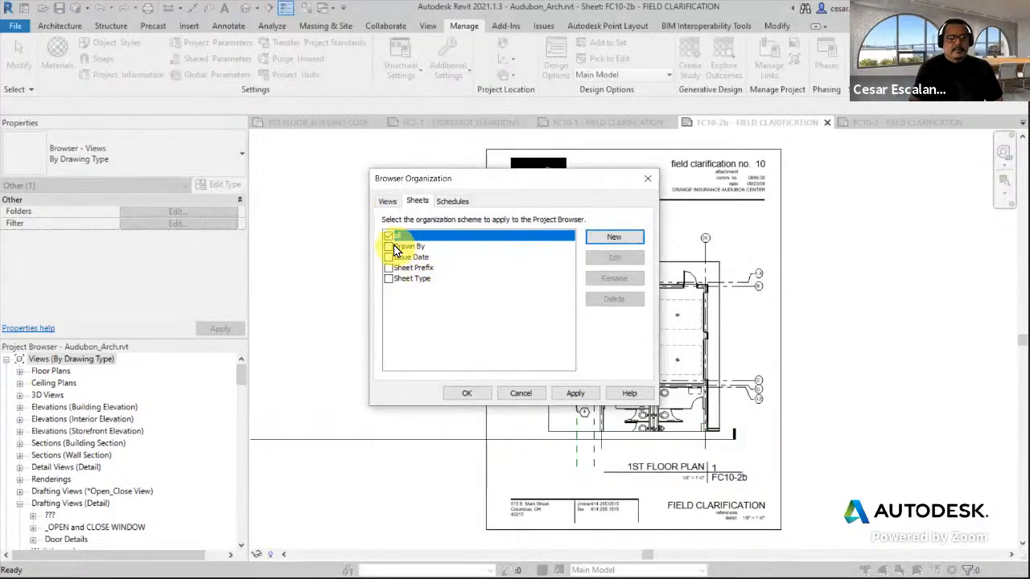
Step: Create a new sheet browser organization scheme named Deliverables
click(388, 237)
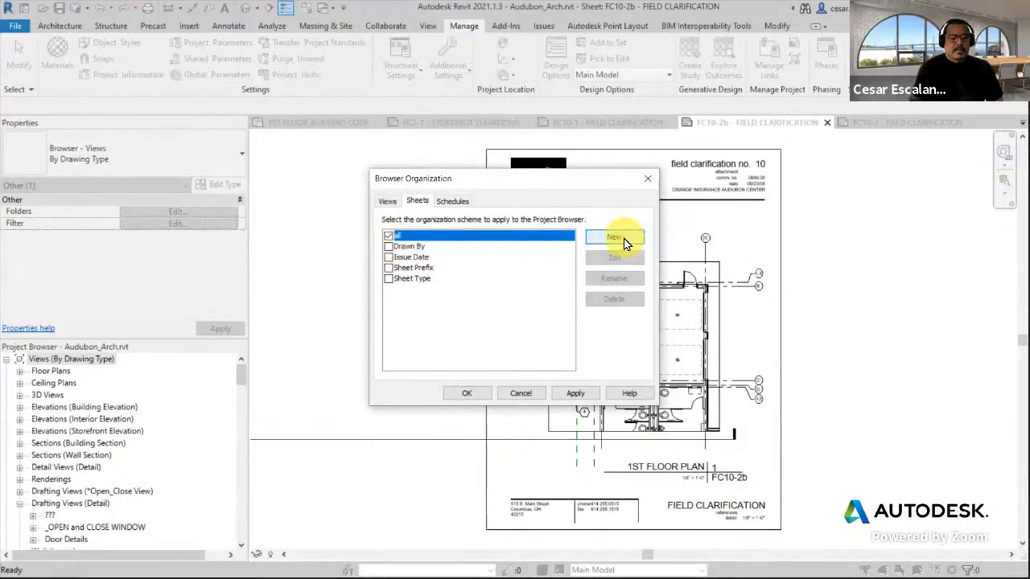
click(615, 238)
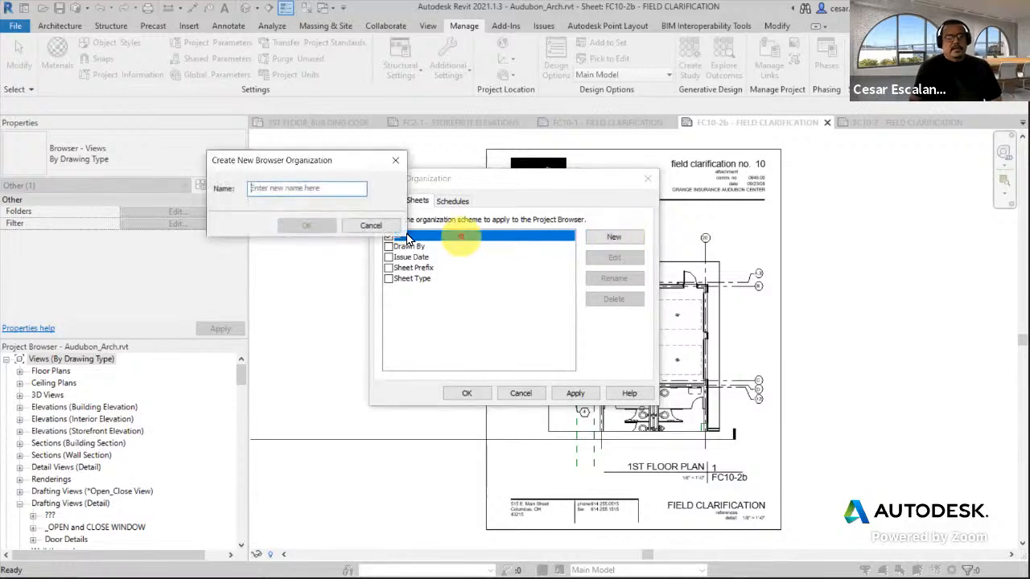
click(293, 192)
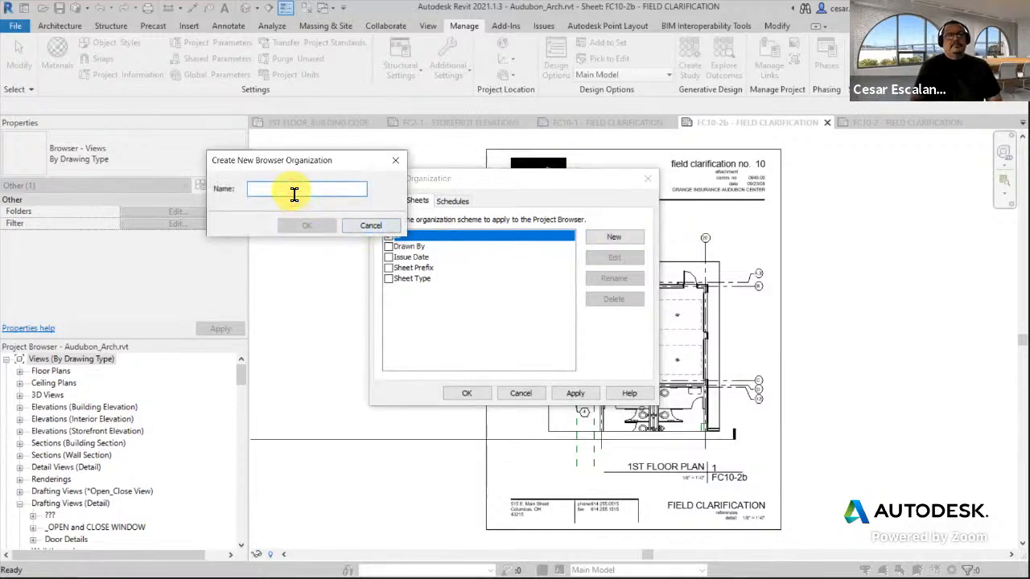
text(Deliverables)
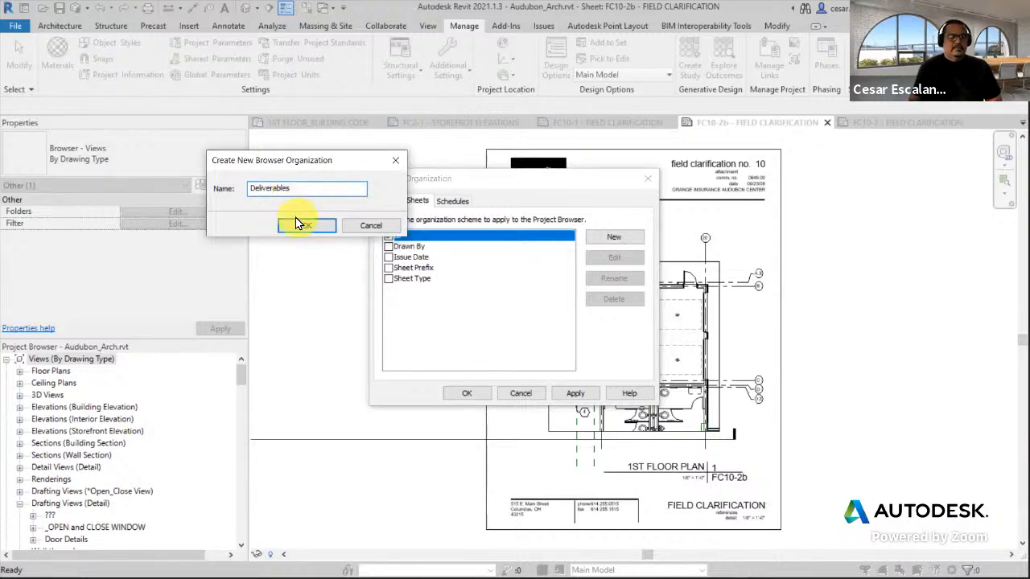
click(297, 224)
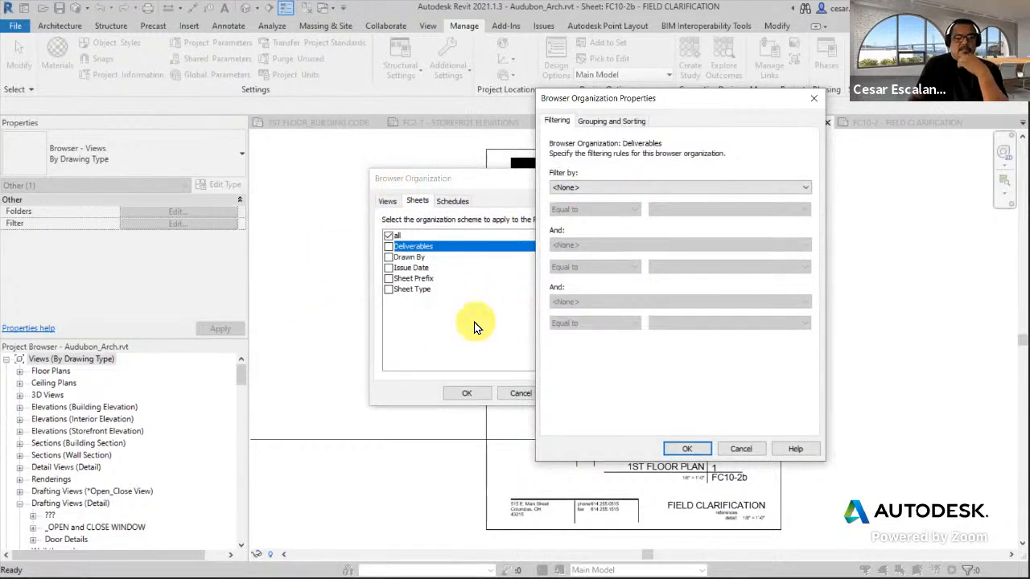
Step: Group the Deliverables scheme by Milestone using all characters, with no second grouping level, and accept its properties
click(618, 121)
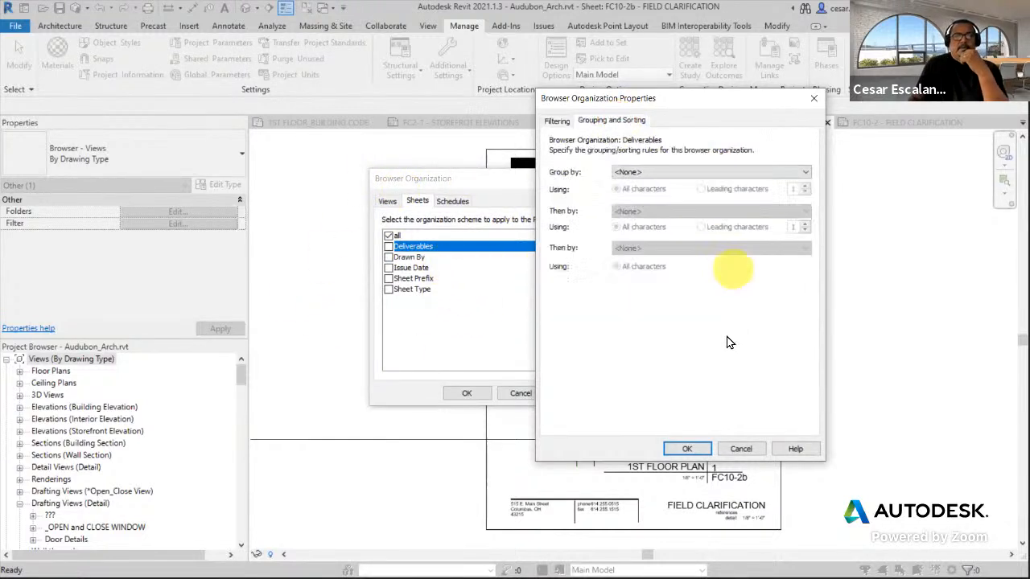
click(678, 172)
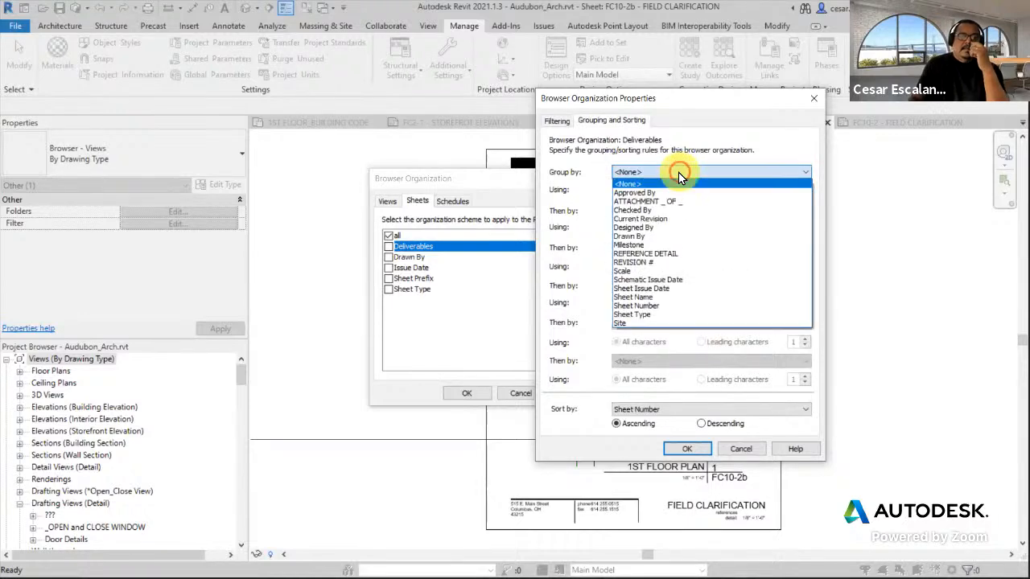
click(655, 244)
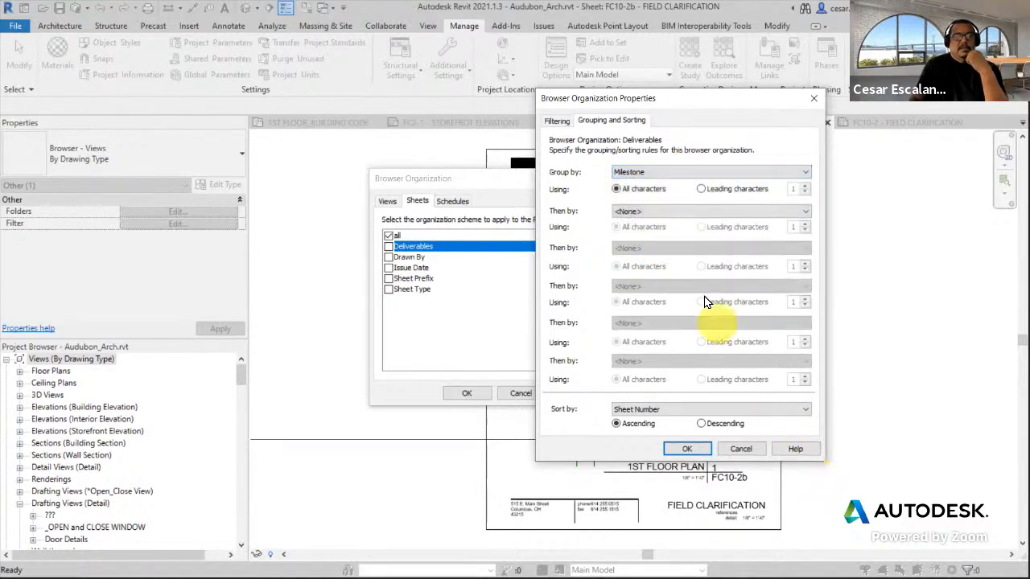
click(675, 213)
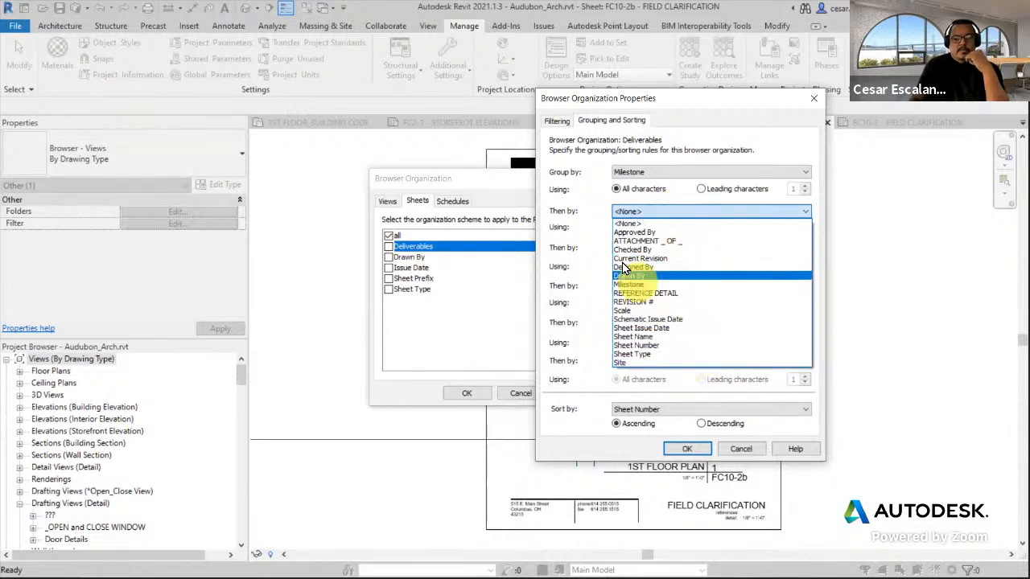
click(595, 224)
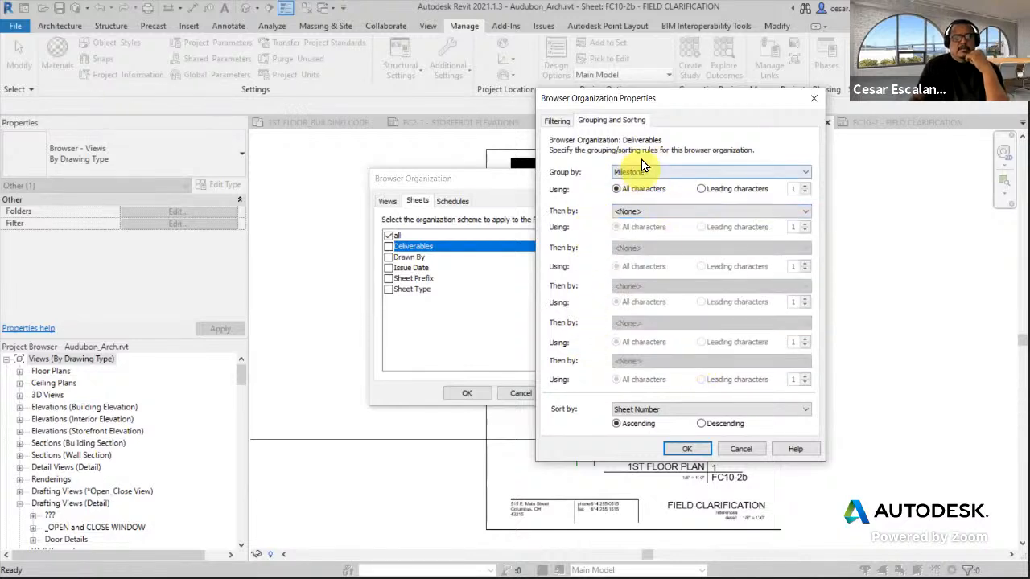
click(625, 174)
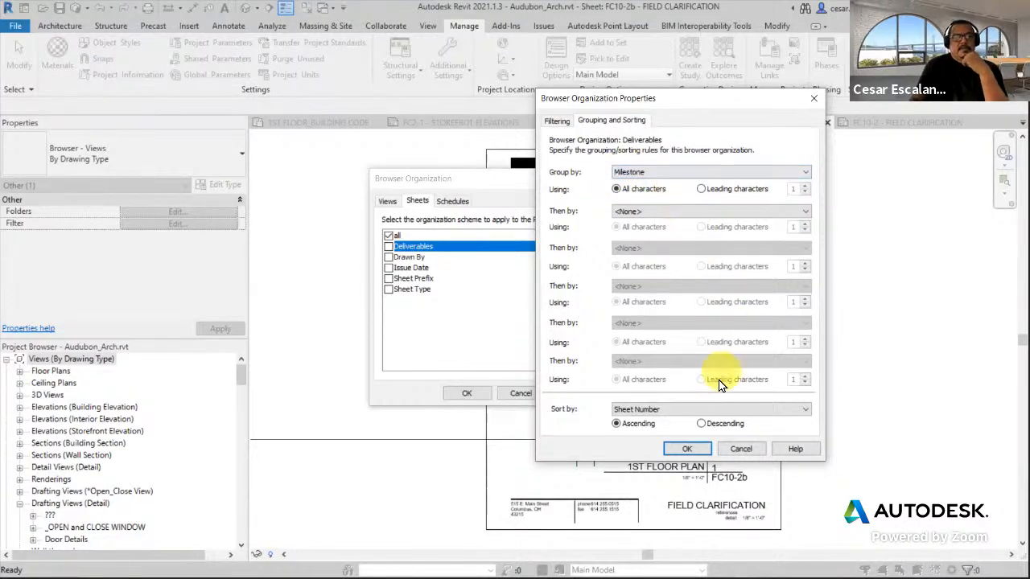
click(691, 451)
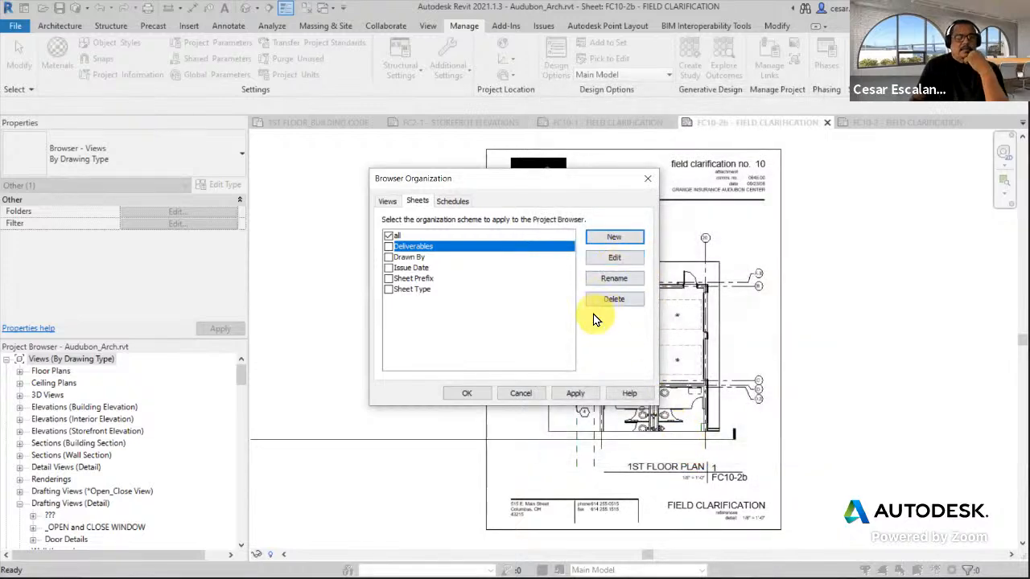
Step: Apply the Deliverables scheme to the project's sheets and expand the CA group to review its sheets
click(389, 246)
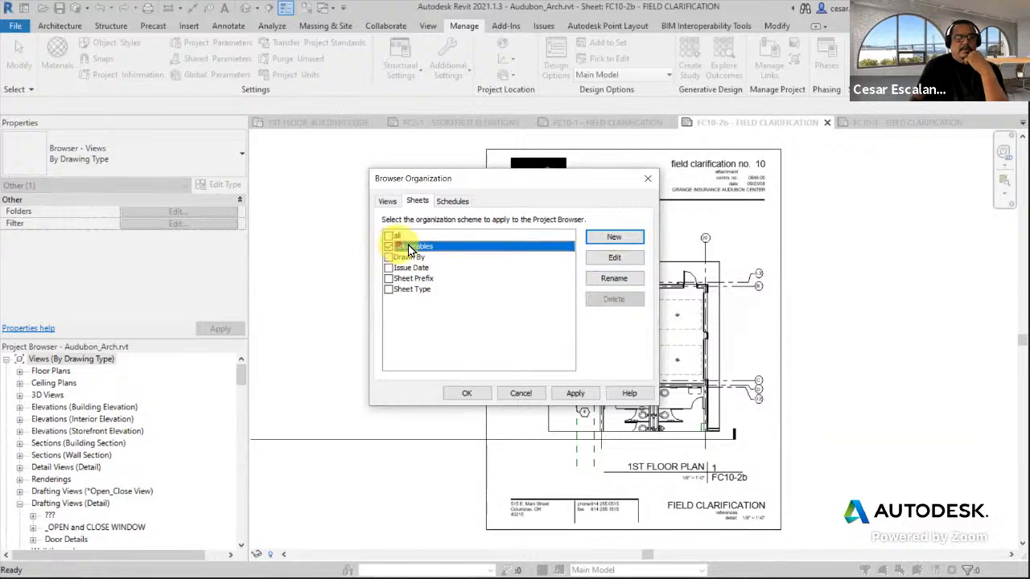
click(574, 394)
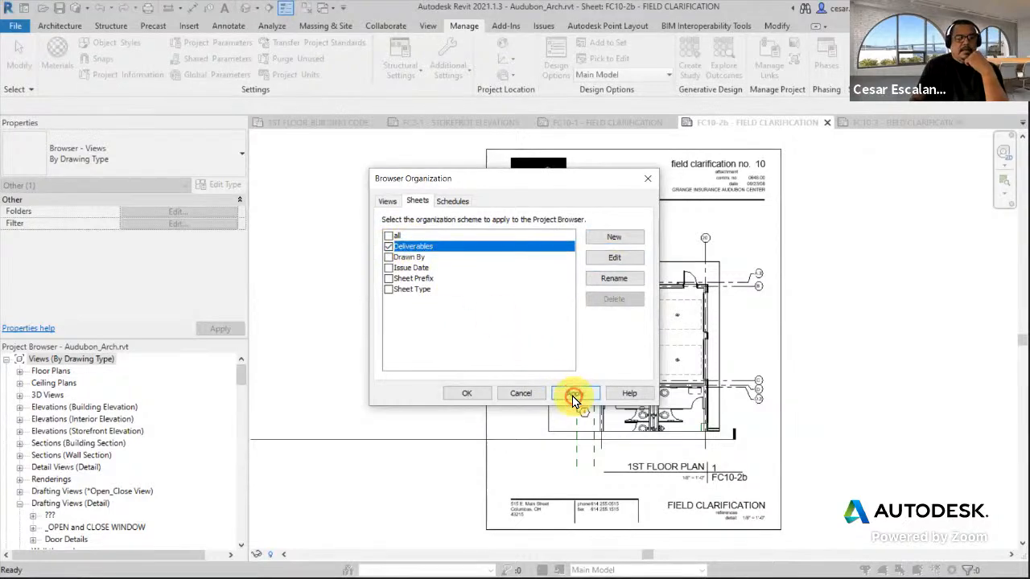
click(465, 393)
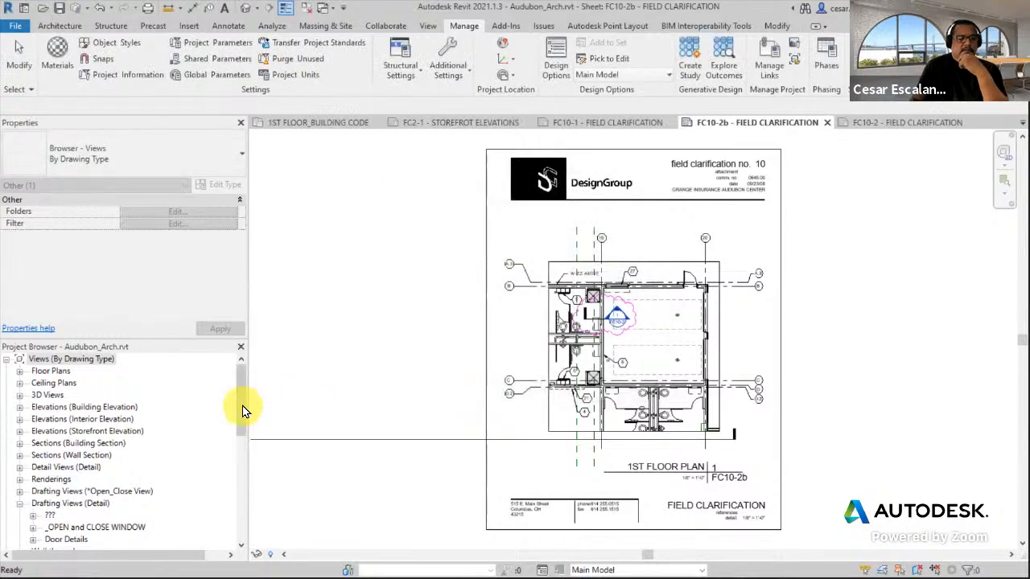
drag(242, 405, 237, 526)
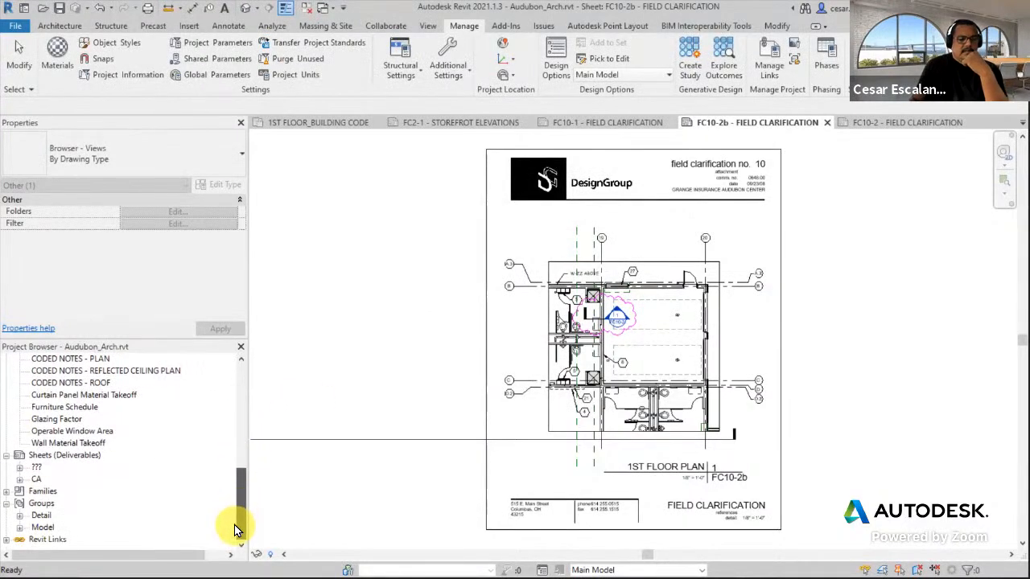
click(20, 479)
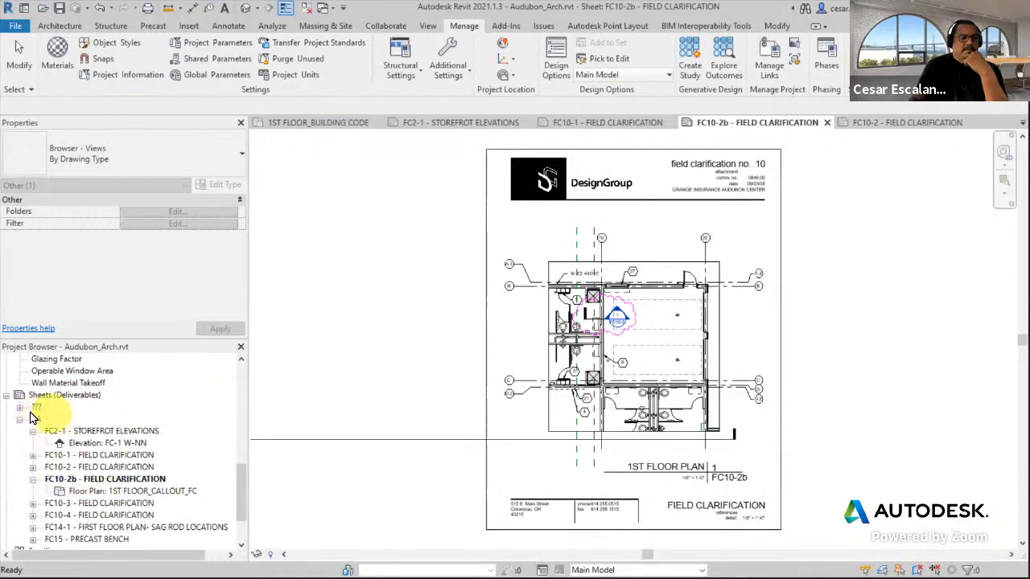
scroll(124, 465, down, 2)
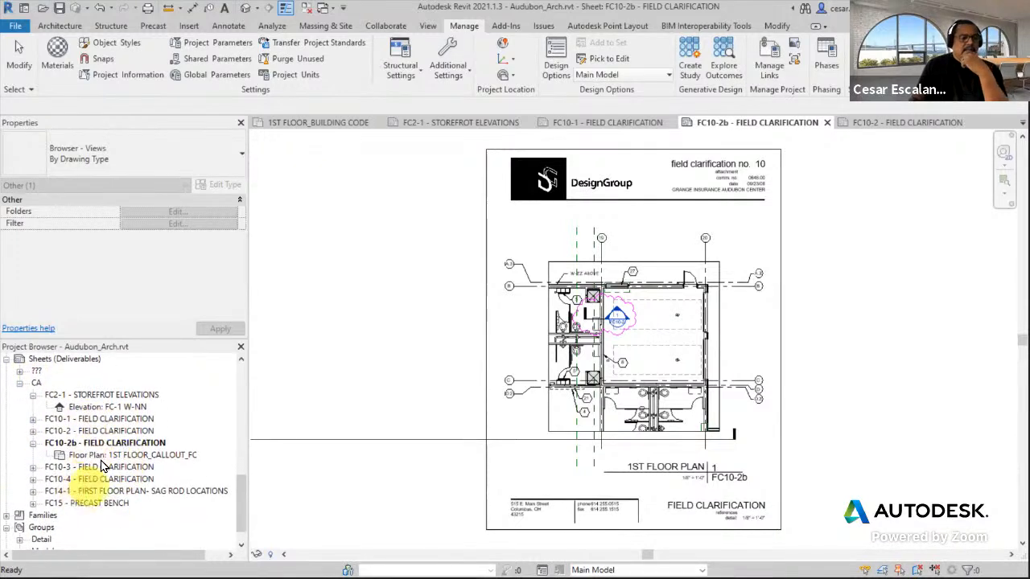
Step: Expand the ??? group of the Deliverables sheets and review the sheets that have no milestone assigned
scroll(72, 434, up, 1)
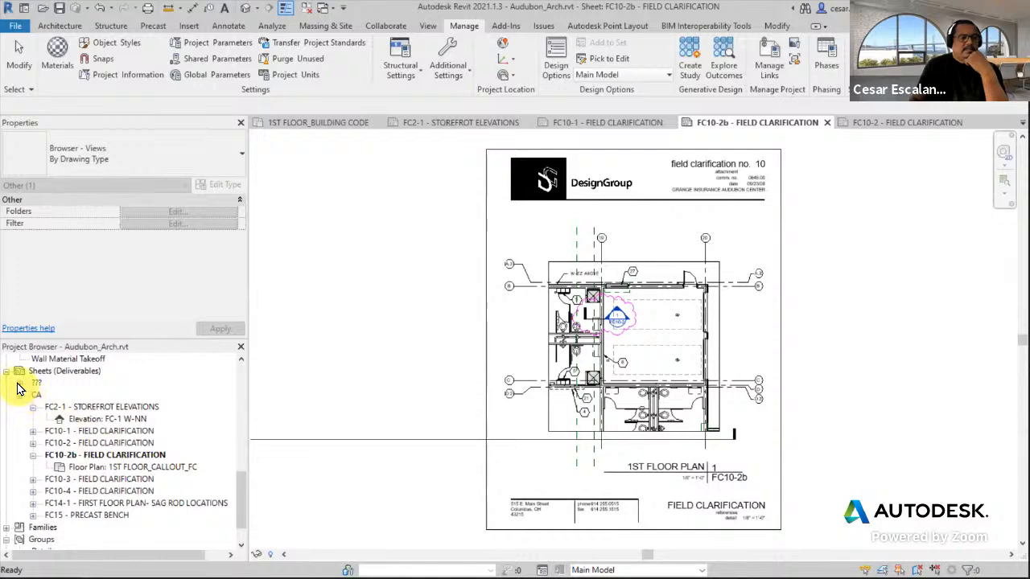
click(18, 385)
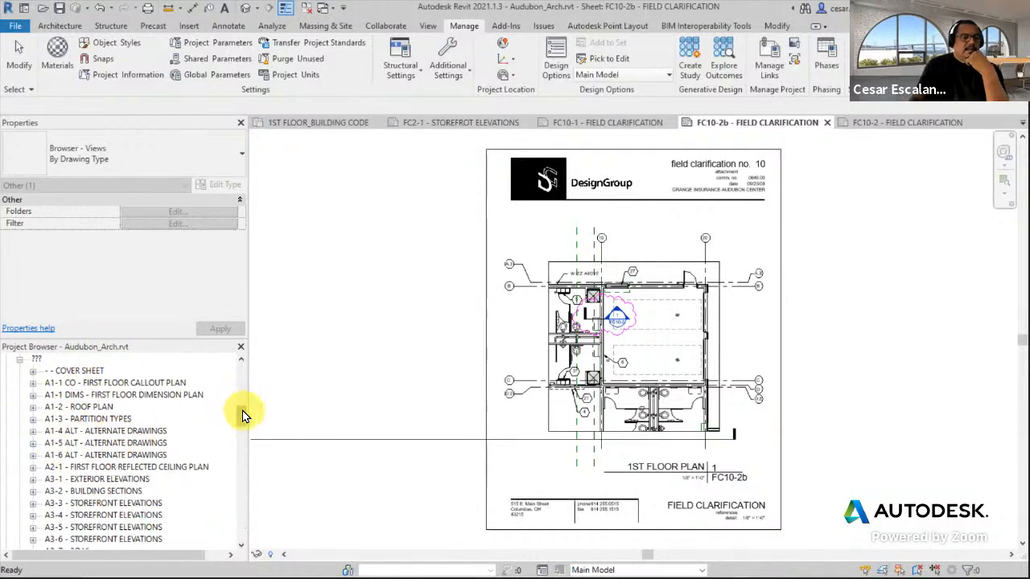
mouse_move(242, 413)
mouse_down()
mouse_move(241, 483)
mouse_move(242, 394)
mouse_up()
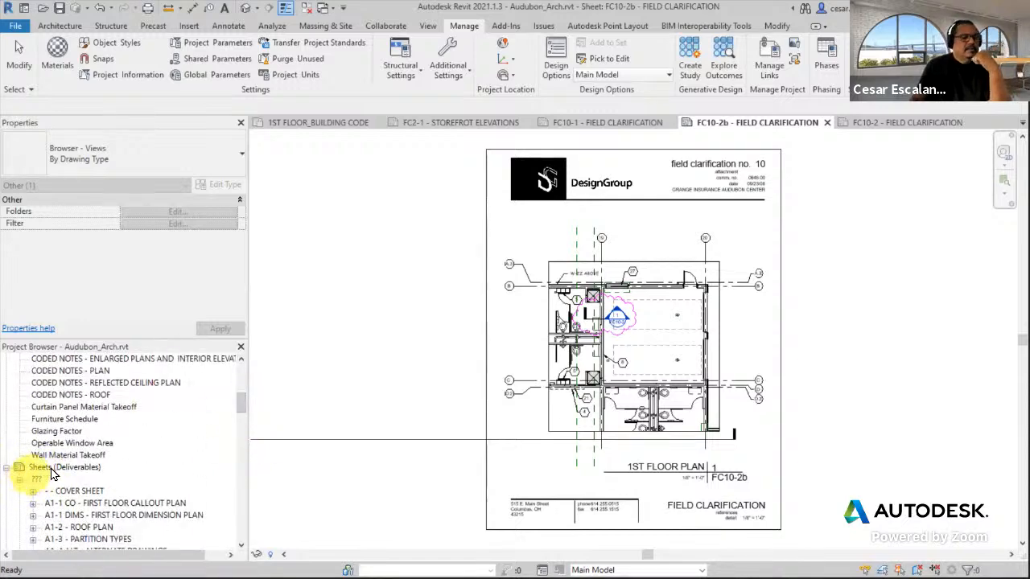
Step: Switch the sheet browser organization to the Sheet Type scheme and collapse its ??? group
click(85, 468)
right_click(83, 467)
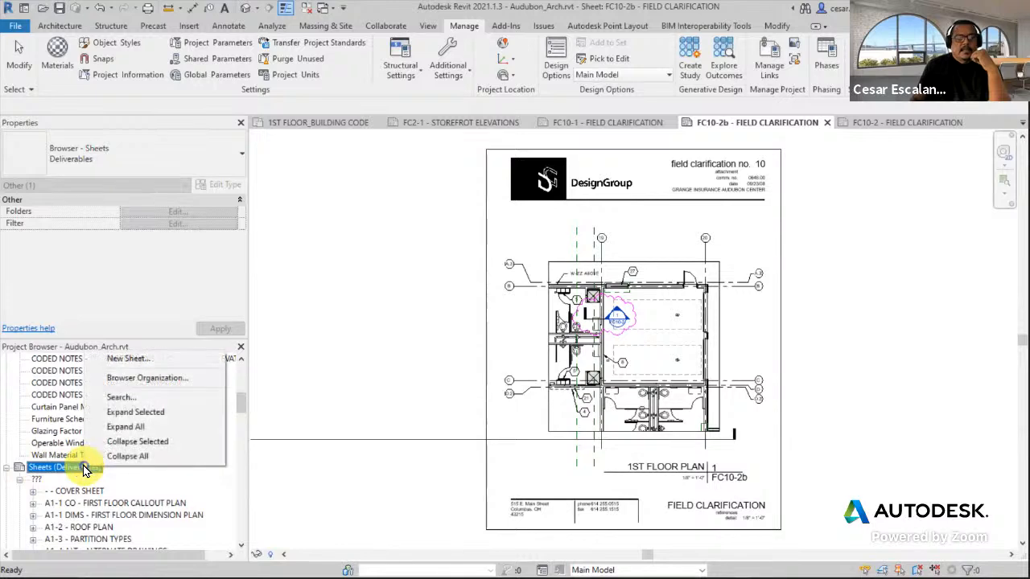
click(160, 377)
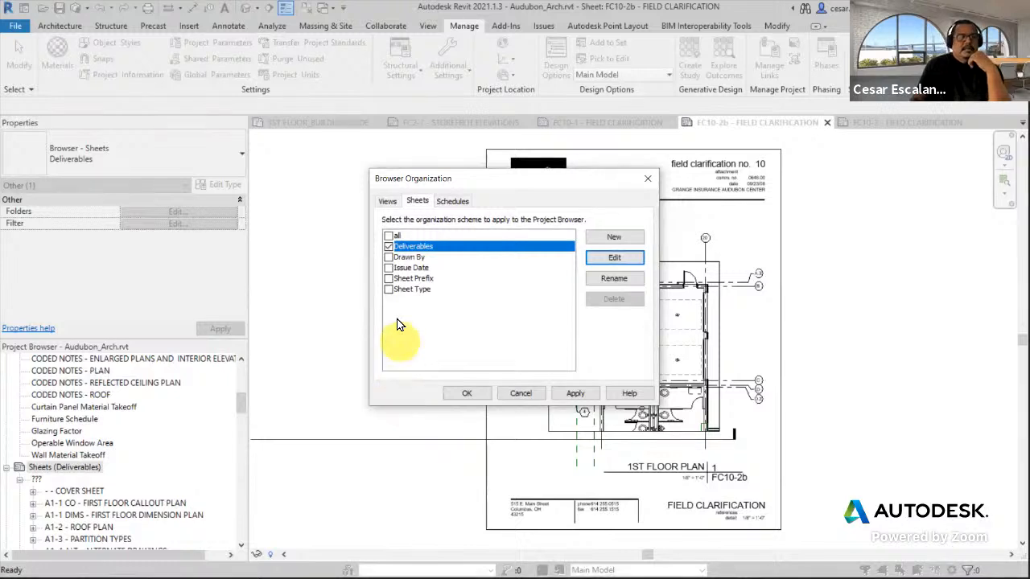
click(392, 290)
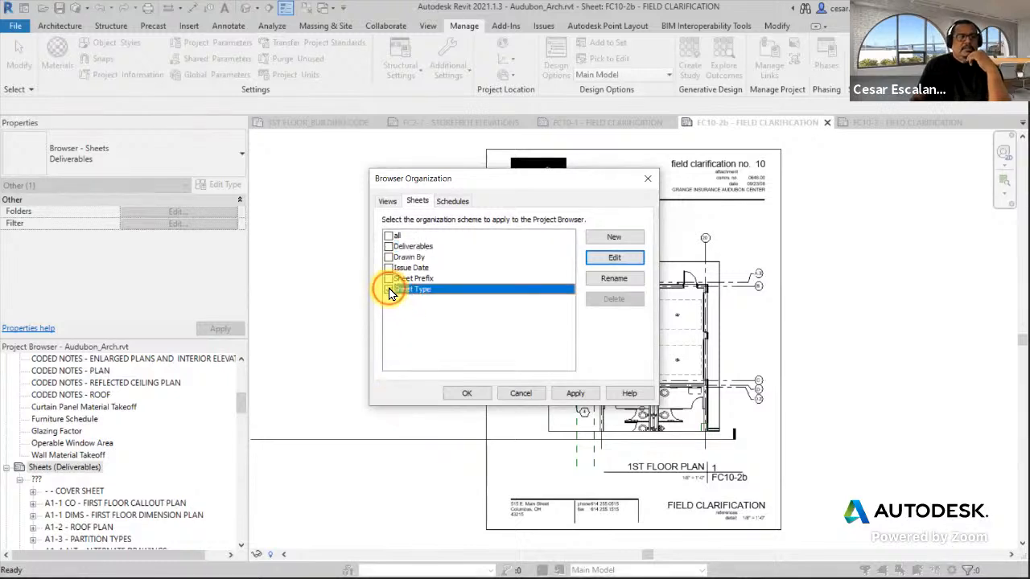
click(584, 392)
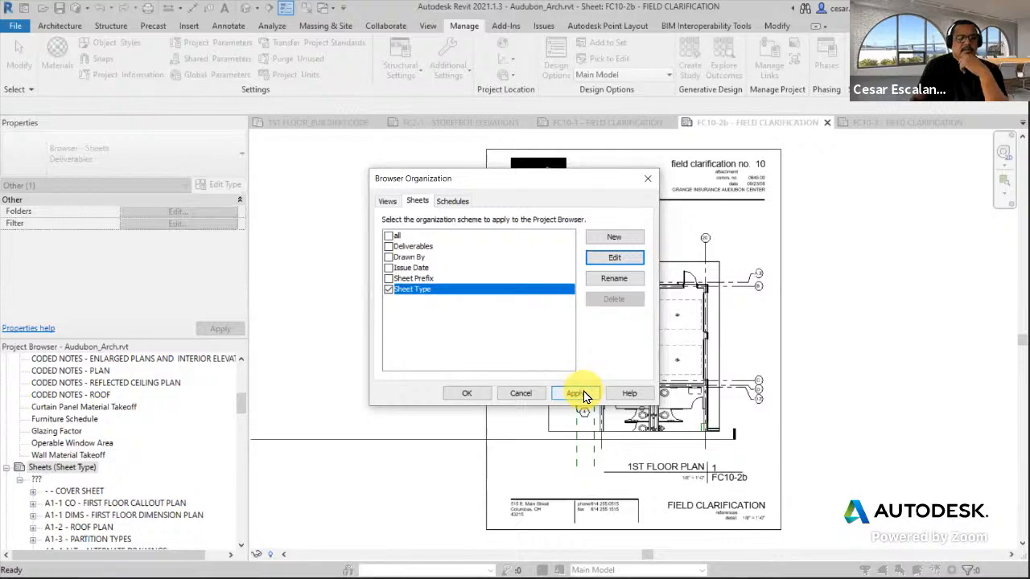
click(469, 394)
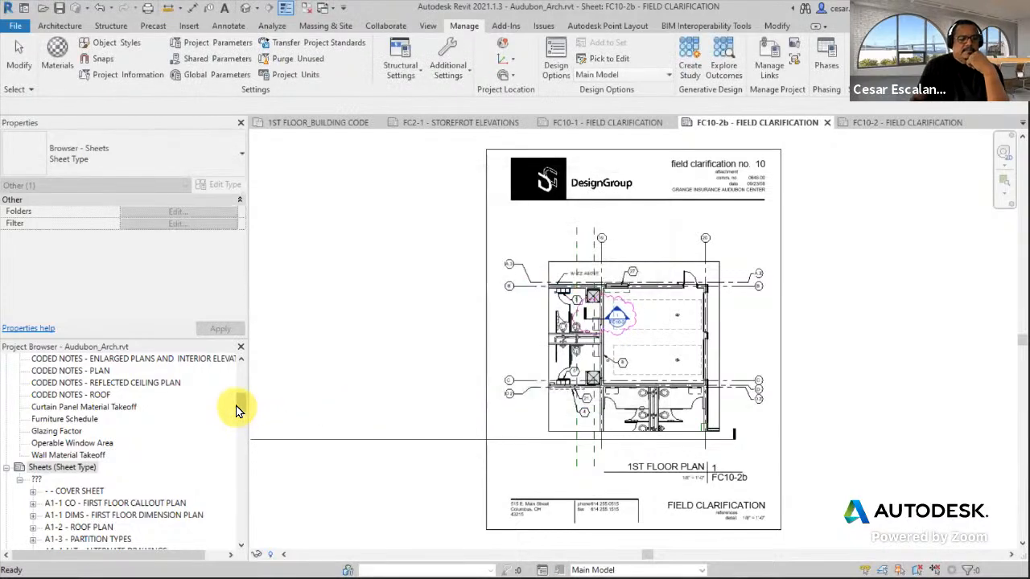
mouse_move(238, 408)
mouse_down()
mouse_move(239, 430)
mouse_move(240, 407)
mouse_up()
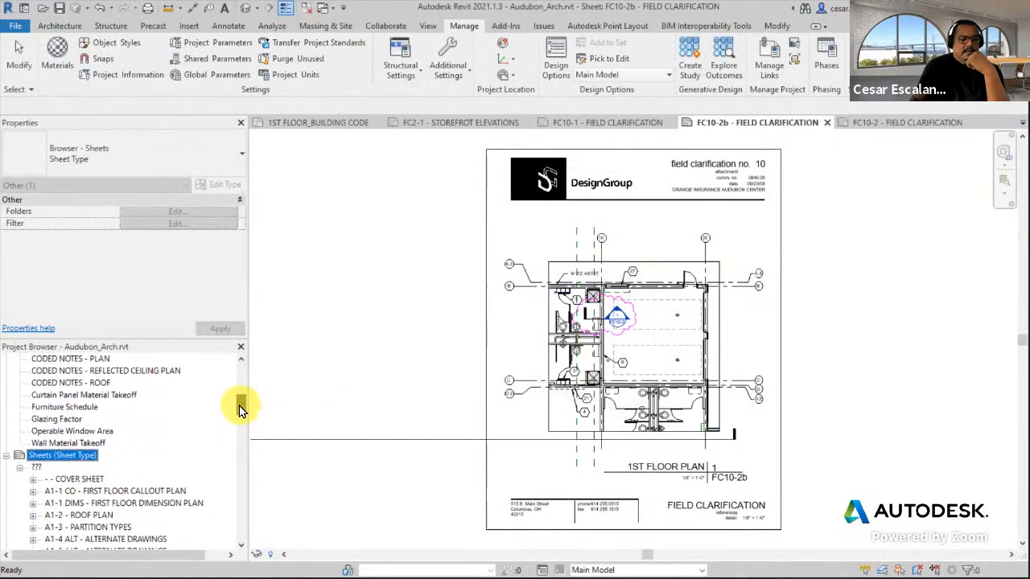
click(17, 469)
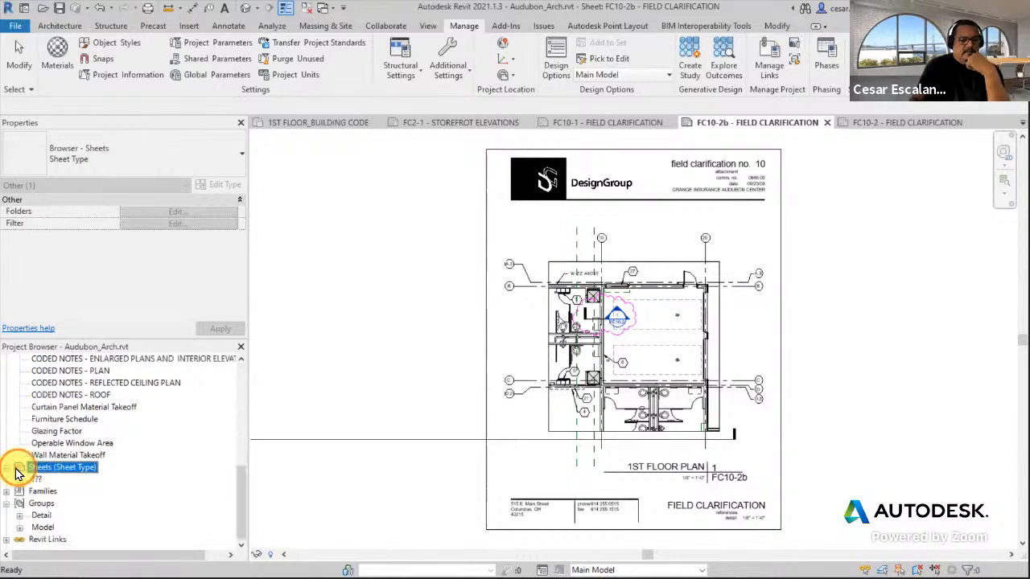
Step: Switch the sheet browser organization to the Drawn By scheme and accept the change
right_click(73, 468)
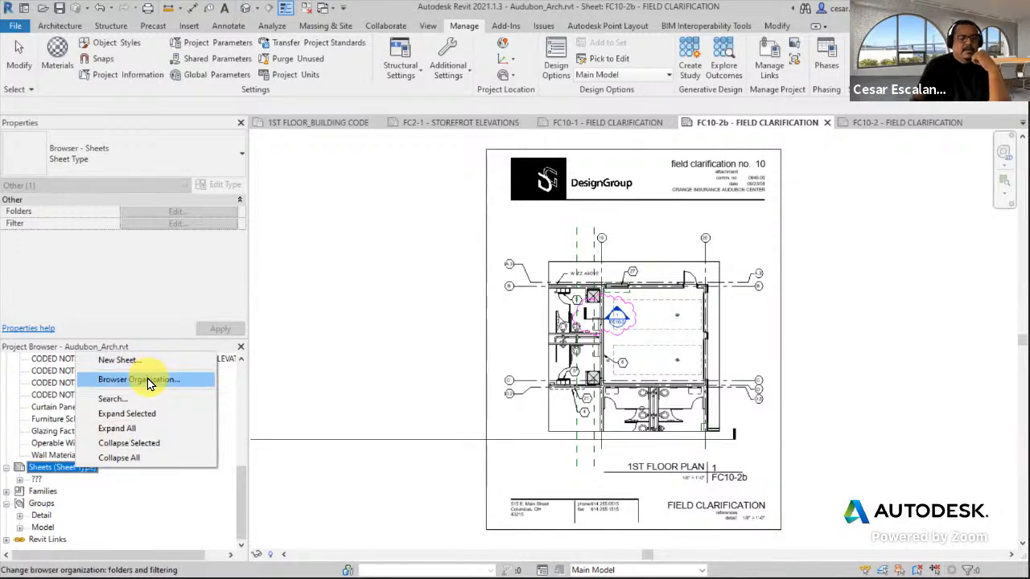
click(147, 379)
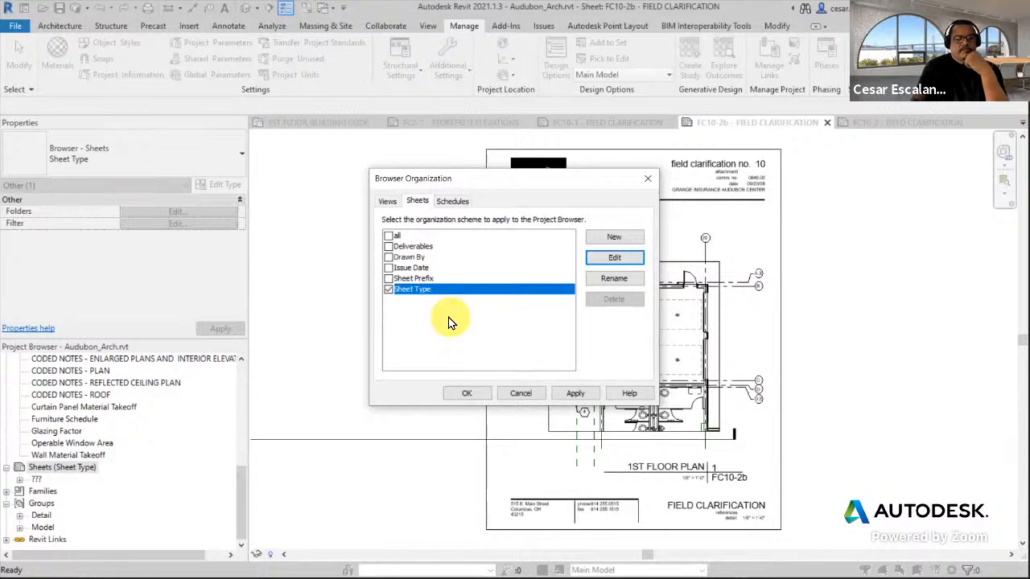
click(394, 257)
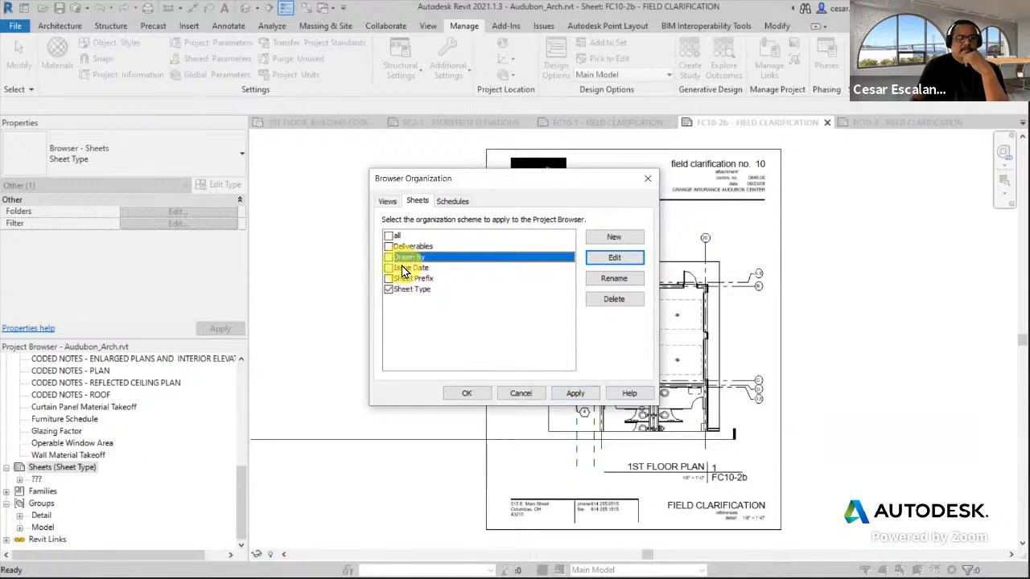
click(388, 256)
click(582, 394)
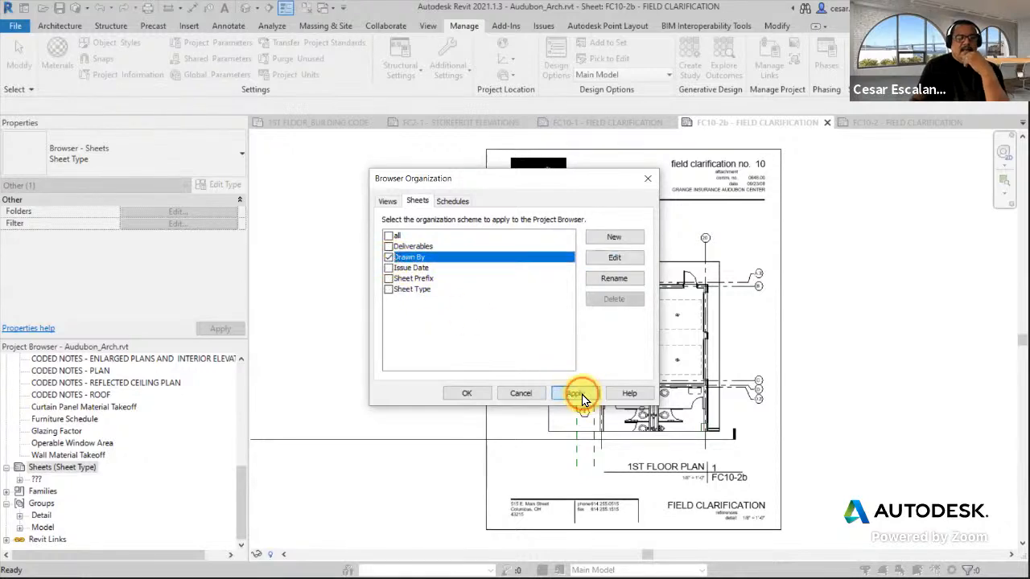
click(481, 392)
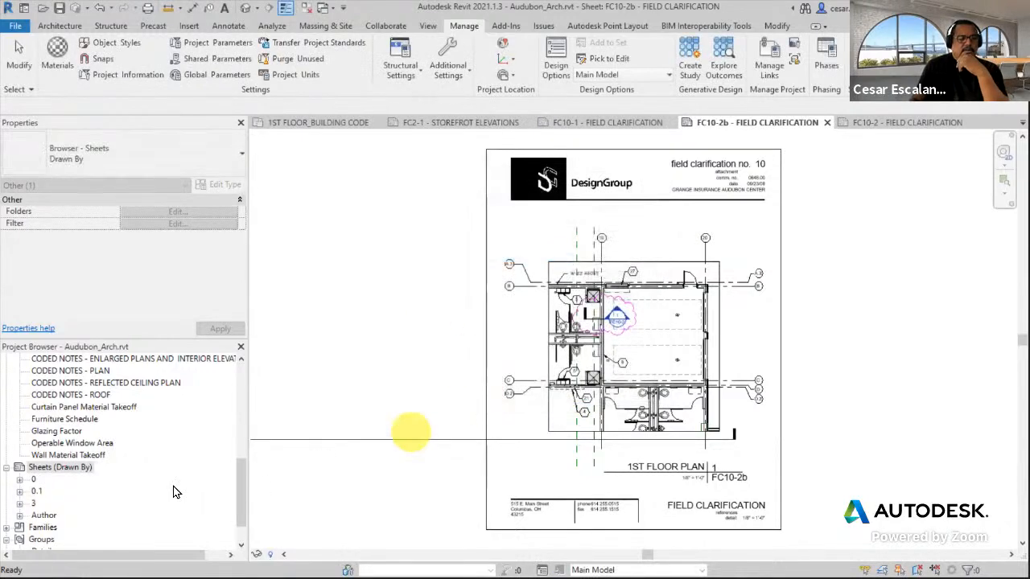
Step: Expand the 0 and Author groups to review their sheets, and collapse Author again
click(20, 480)
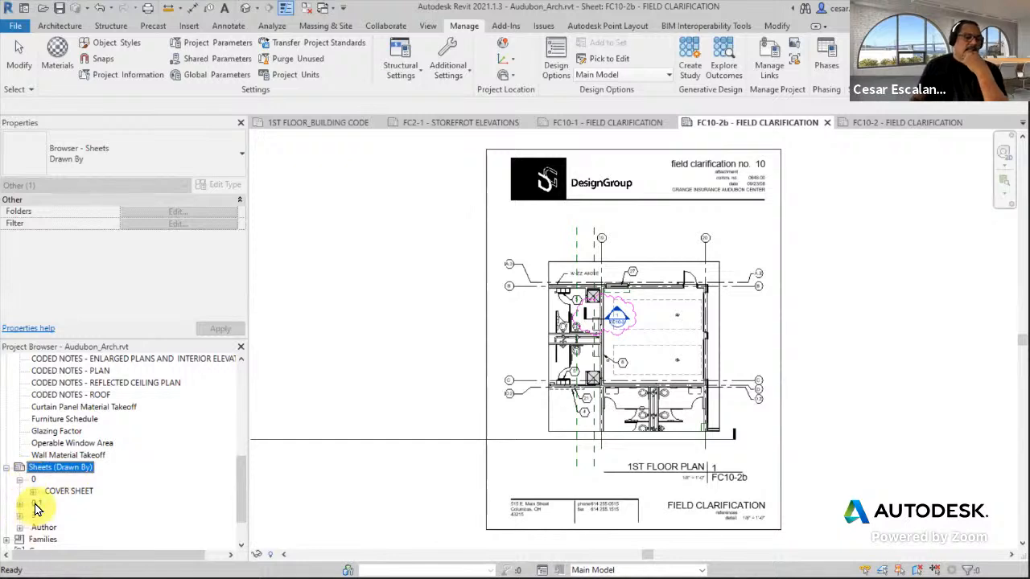
scroll(81, 525, down, 1)
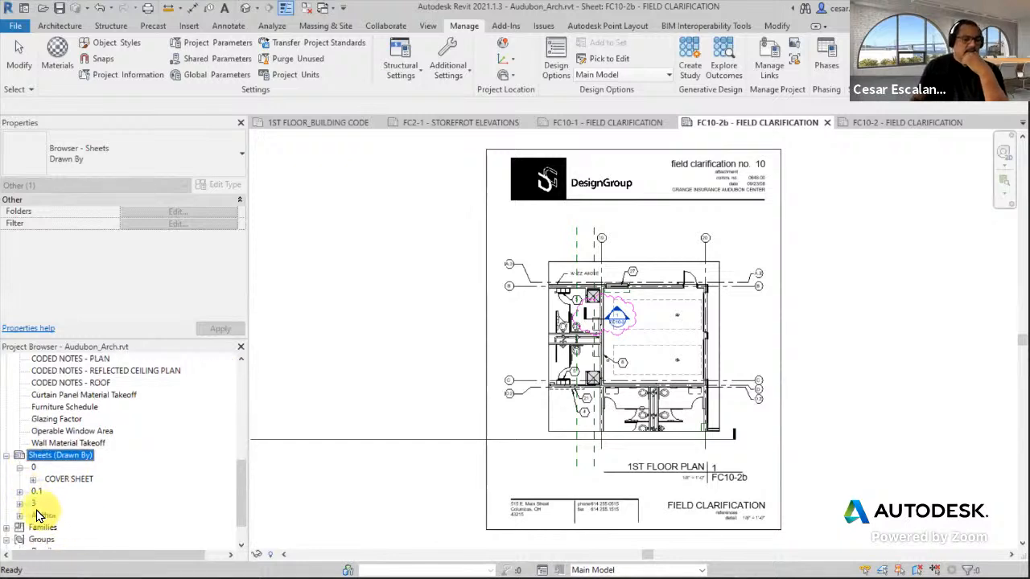
click(18, 516)
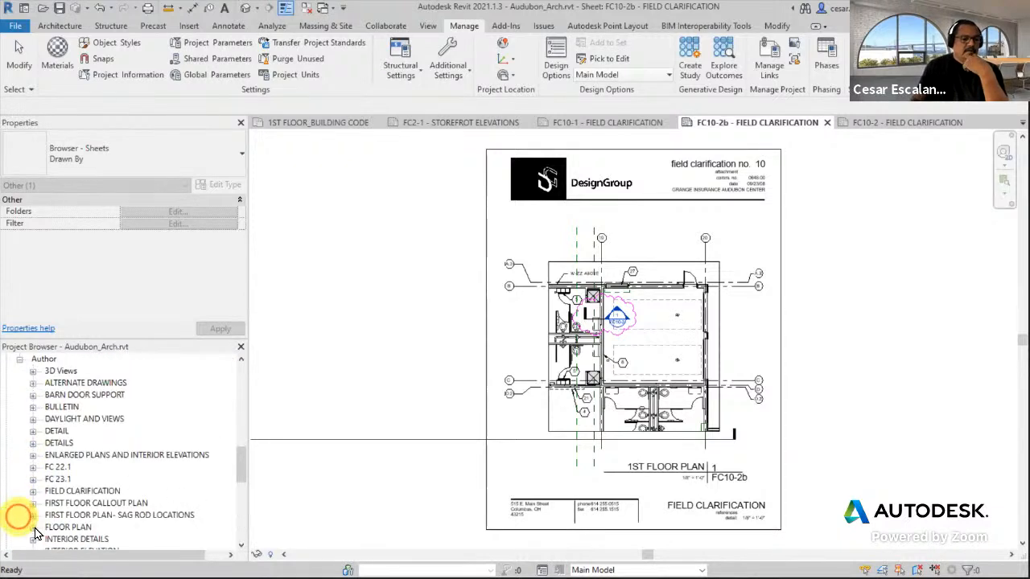
click(19, 360)
Step: Reapply the Deliverables scheme to the project's sheets and expand its CA and ??? groups
right_click(74, 420)
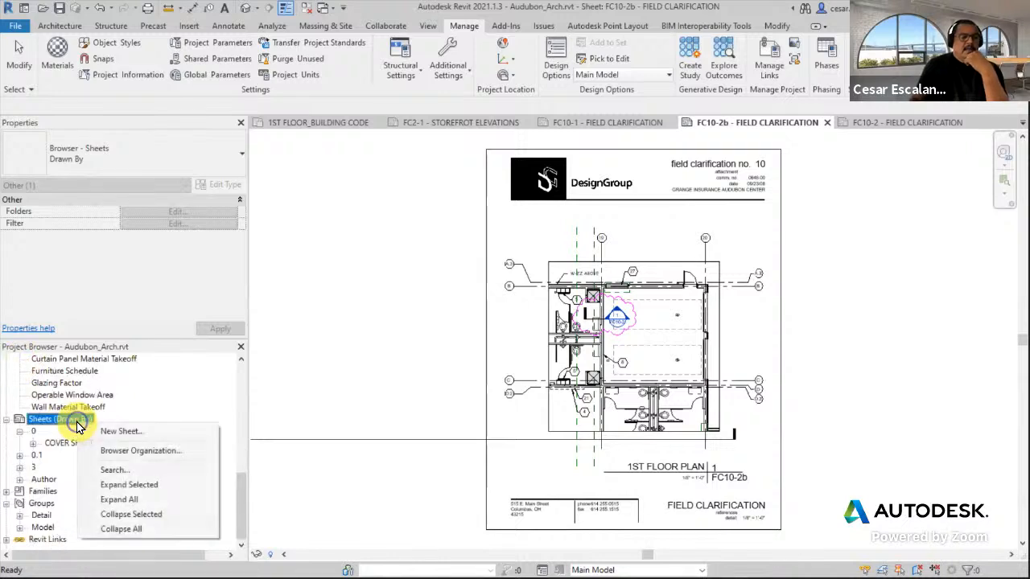
click(142, 452)
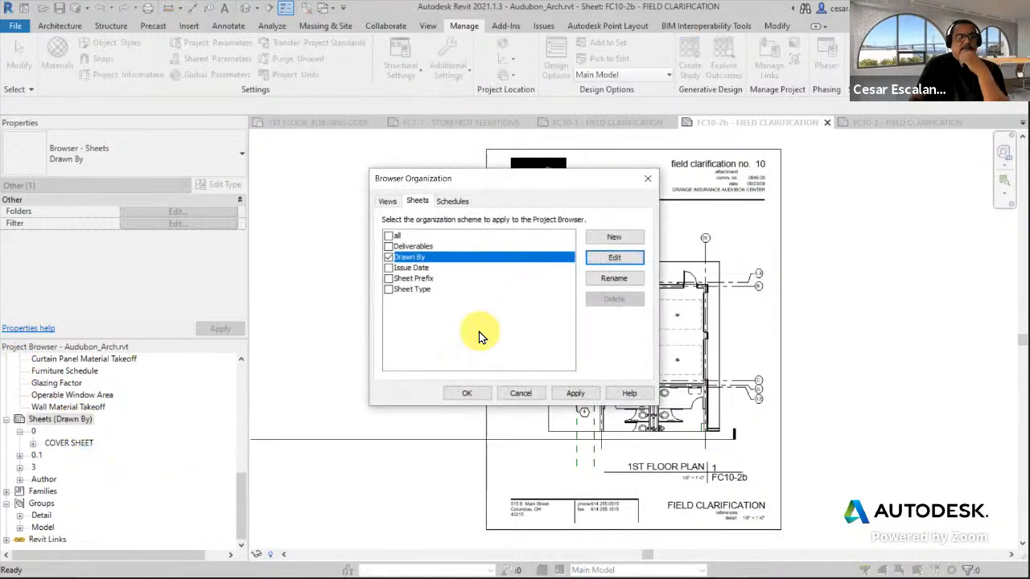
click(388, 247)
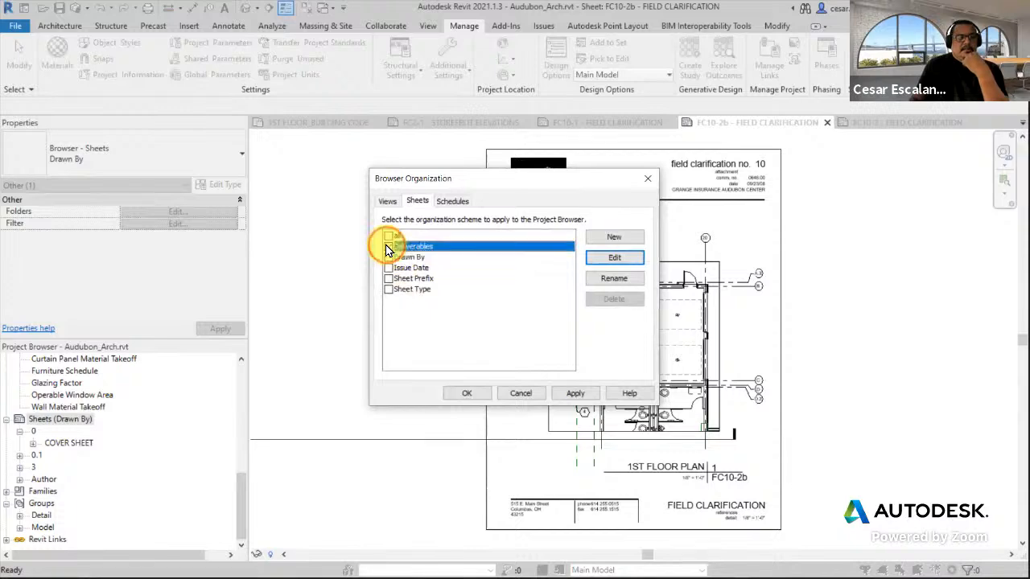
click(477, 394)
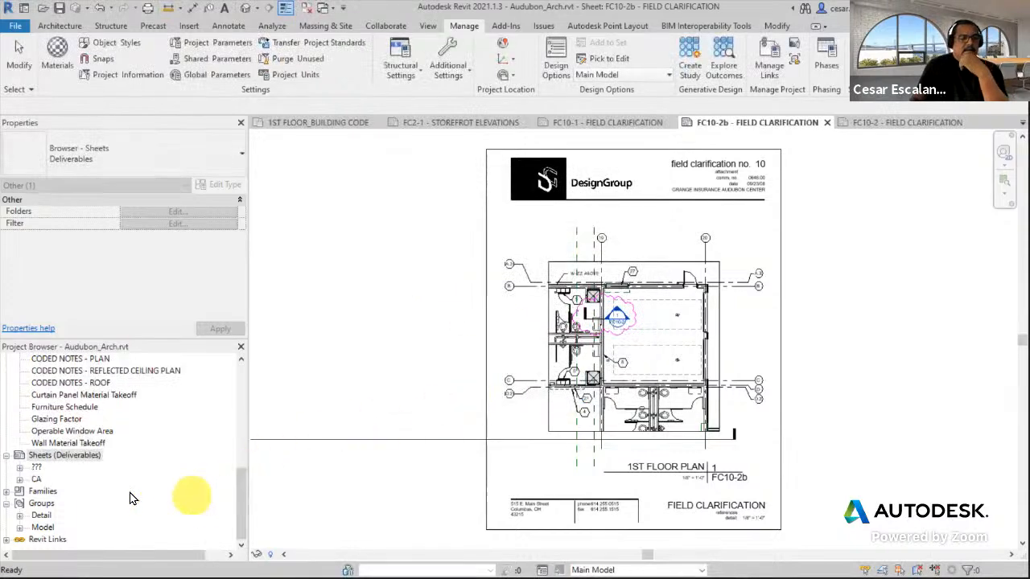
click(19, 479)
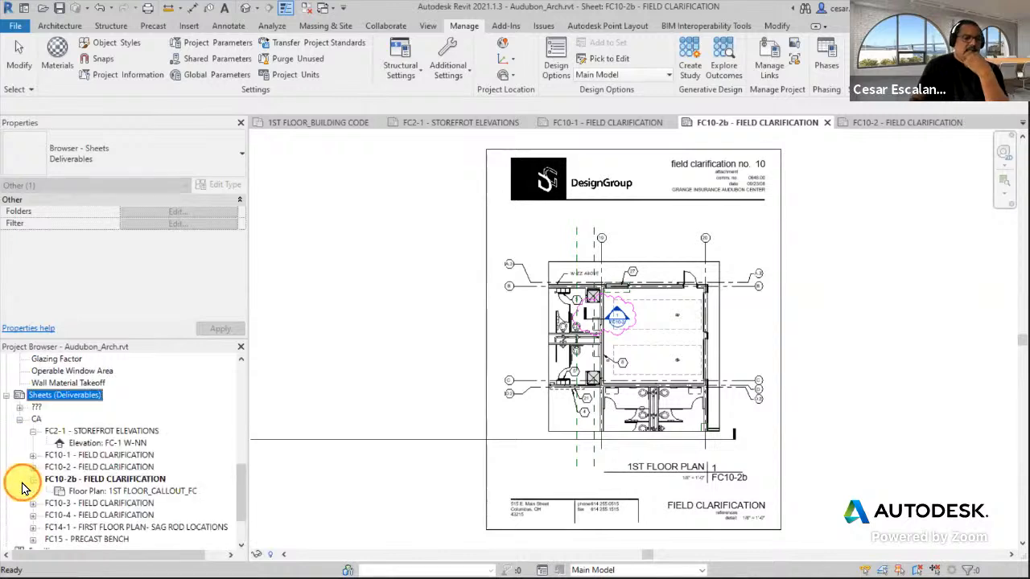
click(20, 407)
Step: Open the sheet L EQc8 - DAYLIGHT AND VIEWS from the ??? group and set its Milestone parameter to LEED
drag(236, 423, 230, 502)
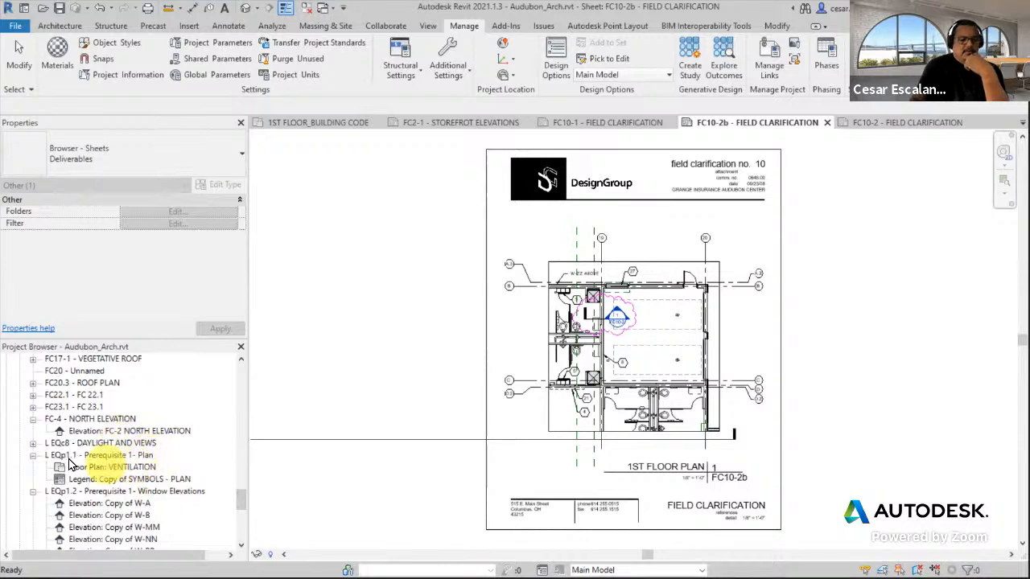
click(112, 490)
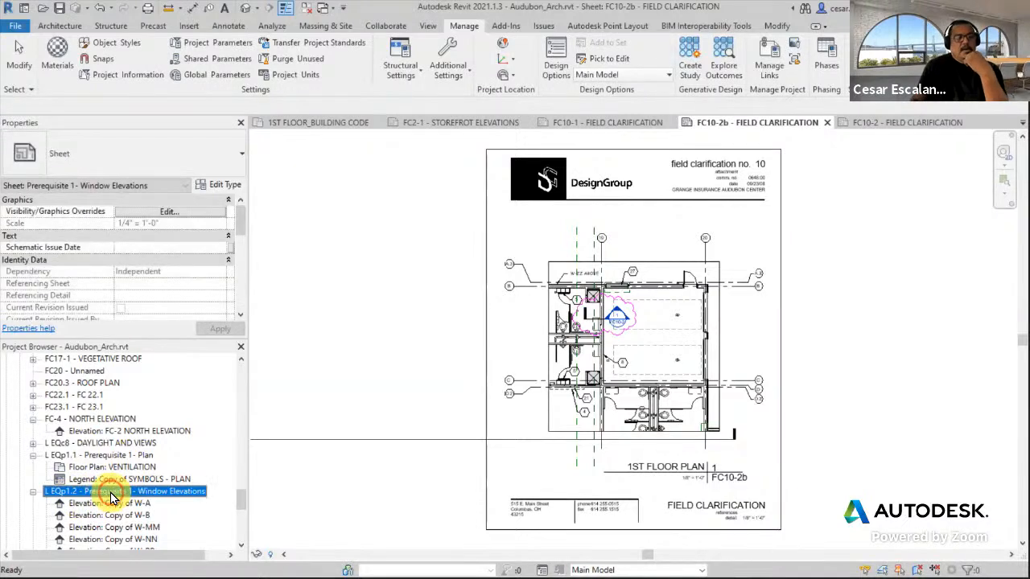
double_click(106, 444)
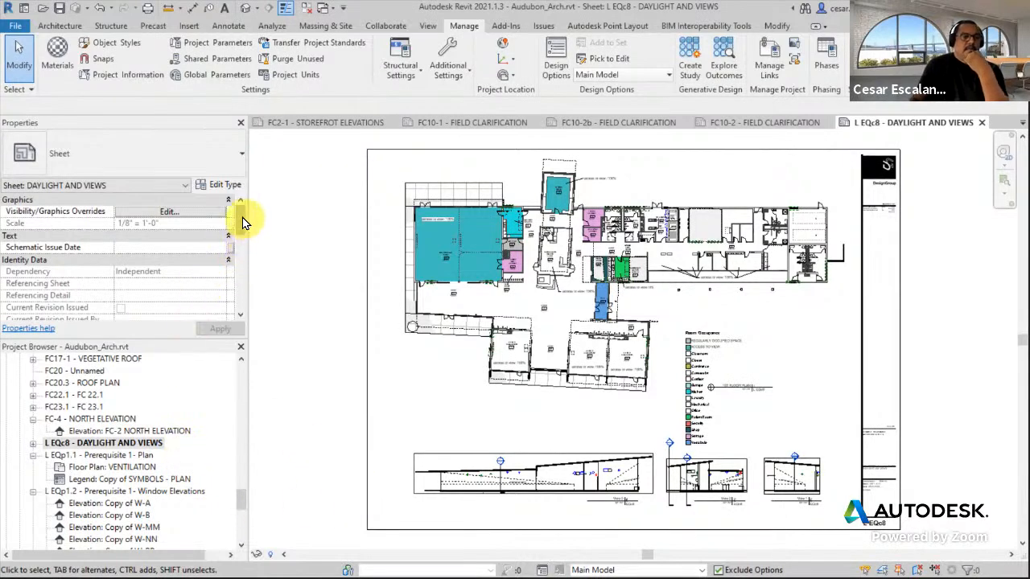
drag(243, 217, 234, 302)
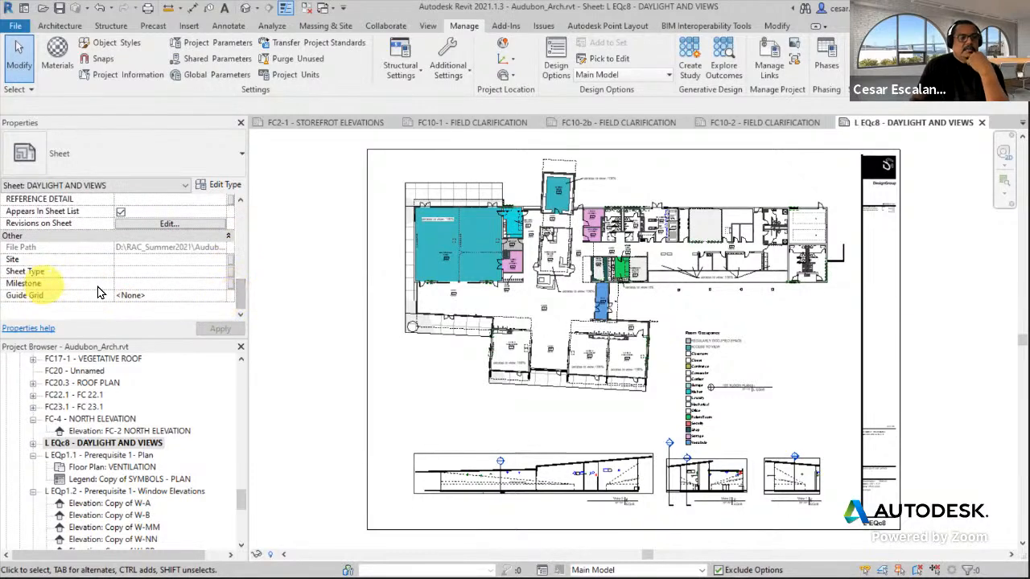
click(126, 283)
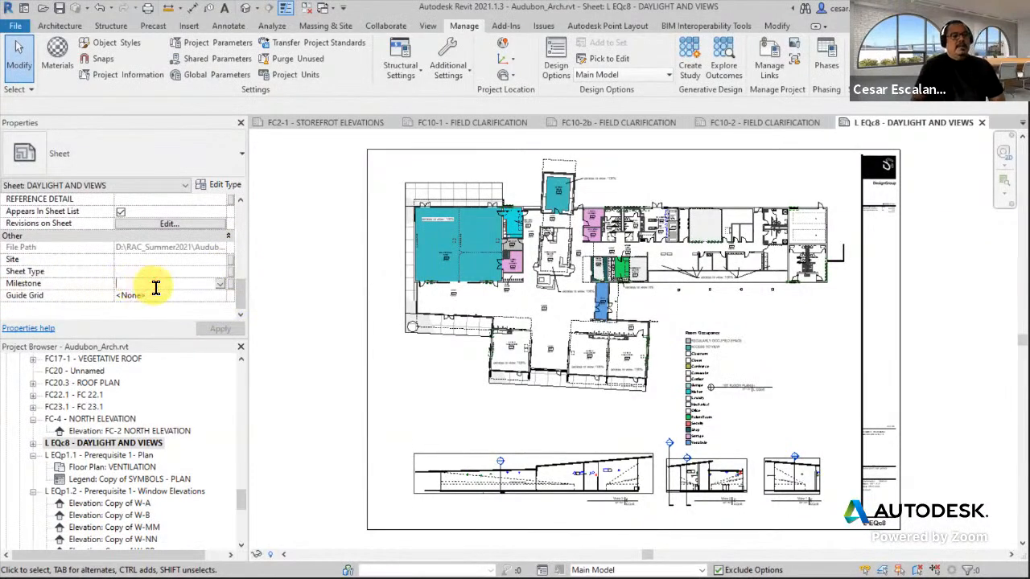
text(LE)
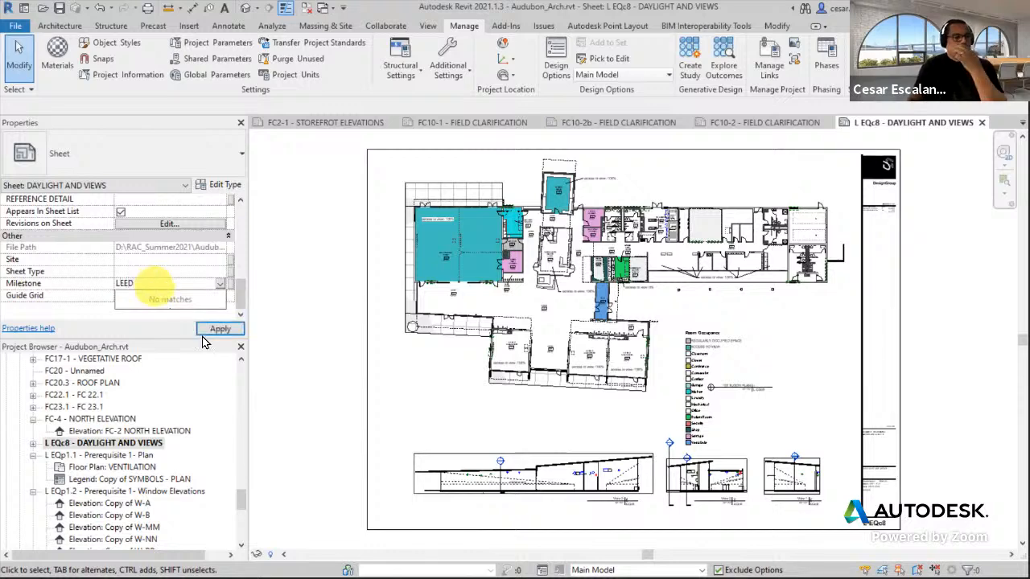
text(ED)
click(214, 329)
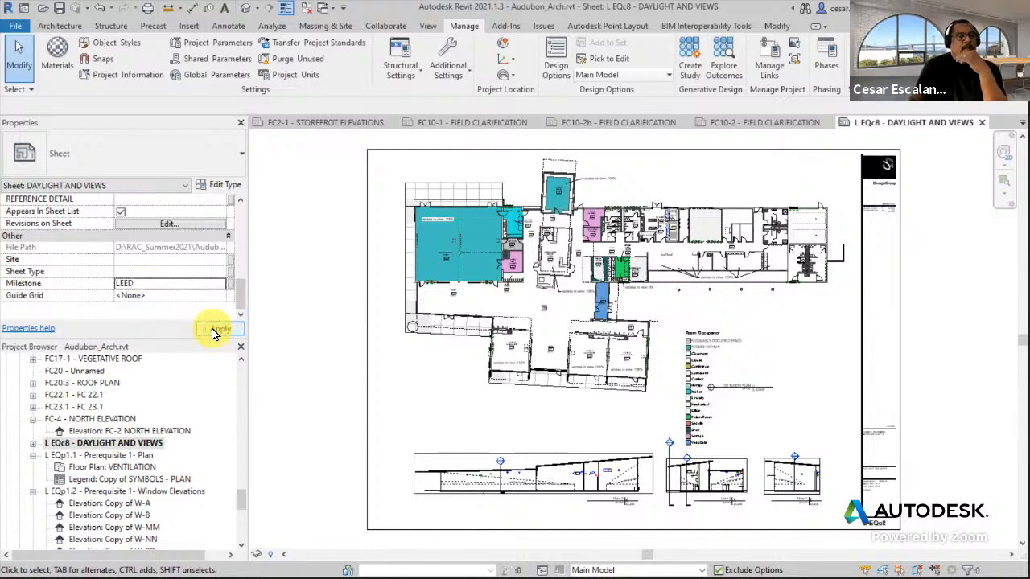
Step: Open the sheet L EQp1.2 - Prerequisite 1- Window Elevations and assign it the existing LEED milestone value
click(102, 465)
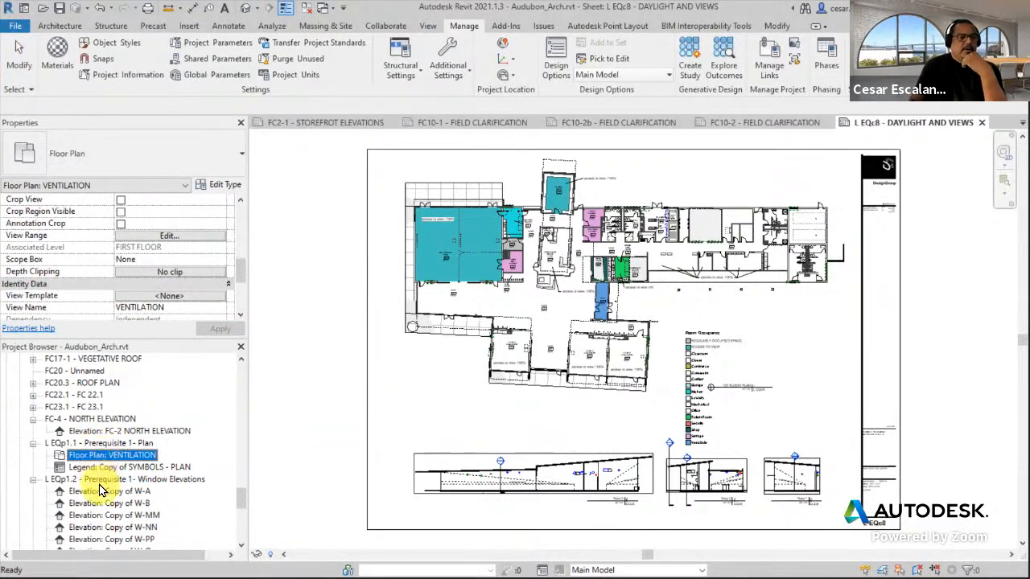
click(101, 480)
double_click(101, 483)
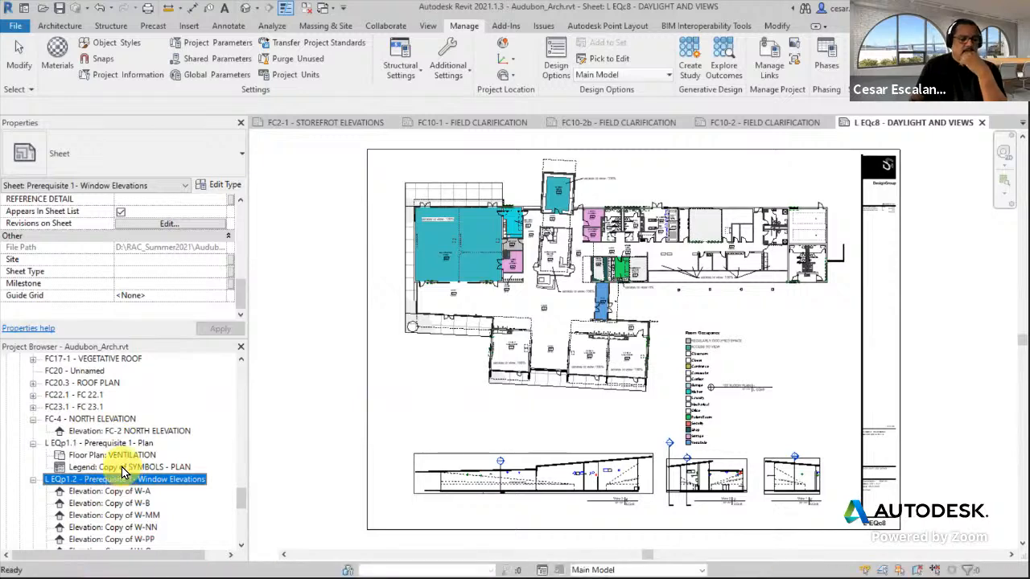
click(133, 287)
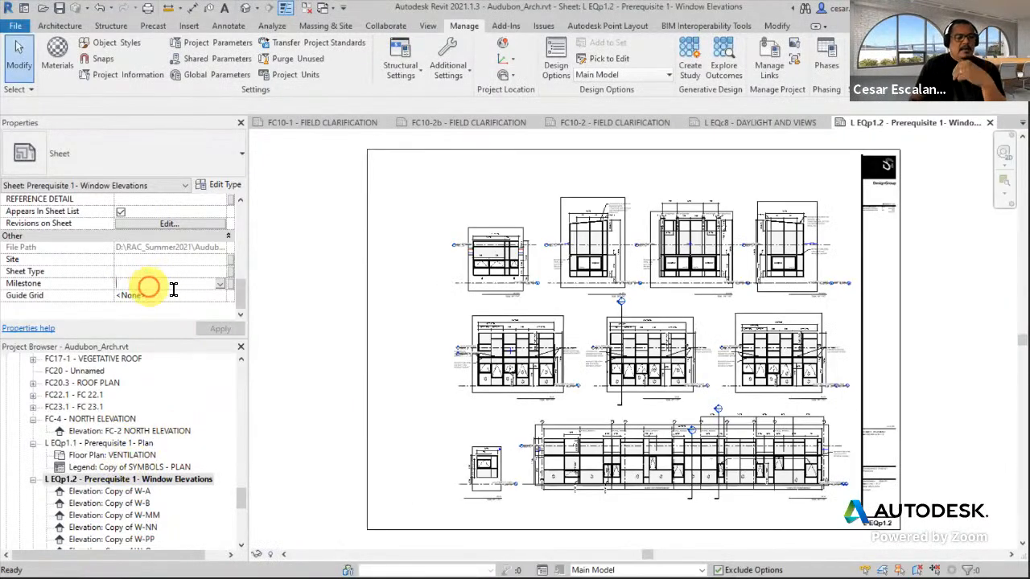
click(221, 283)
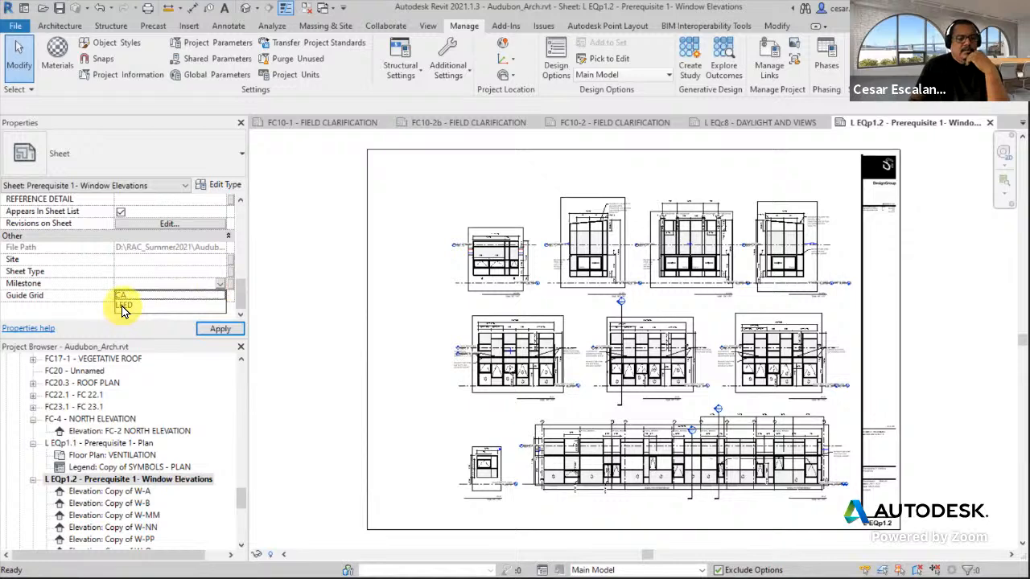
click(123, 305)
click(220, 330)
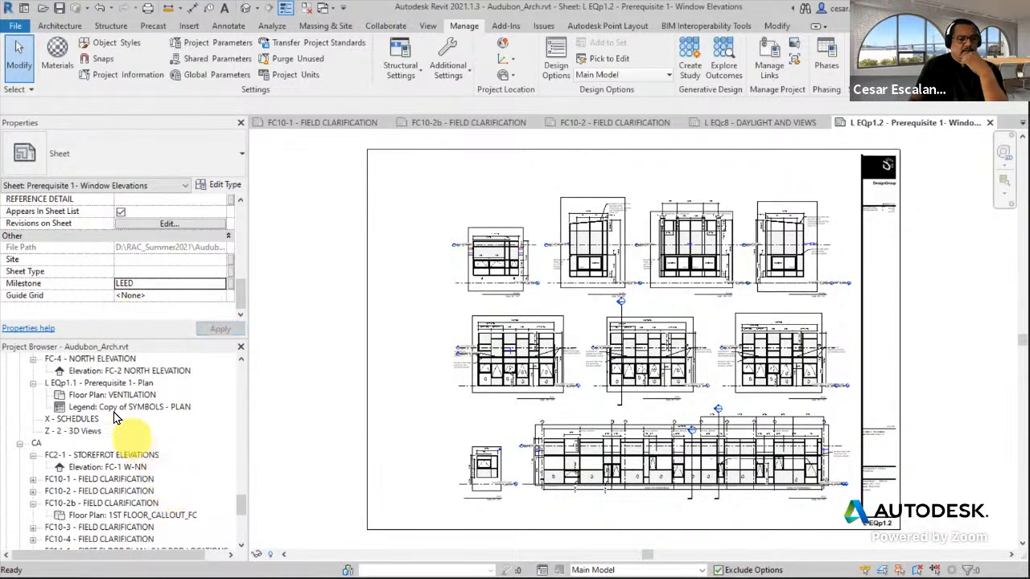
Step: Open the sheet L EQp1.1 - Prerequisite 1- Plan from the ??? group and assign it the existing LEED milestone value
scroll(109, 420, up, 1)
scroll(108, 420, up, 2)
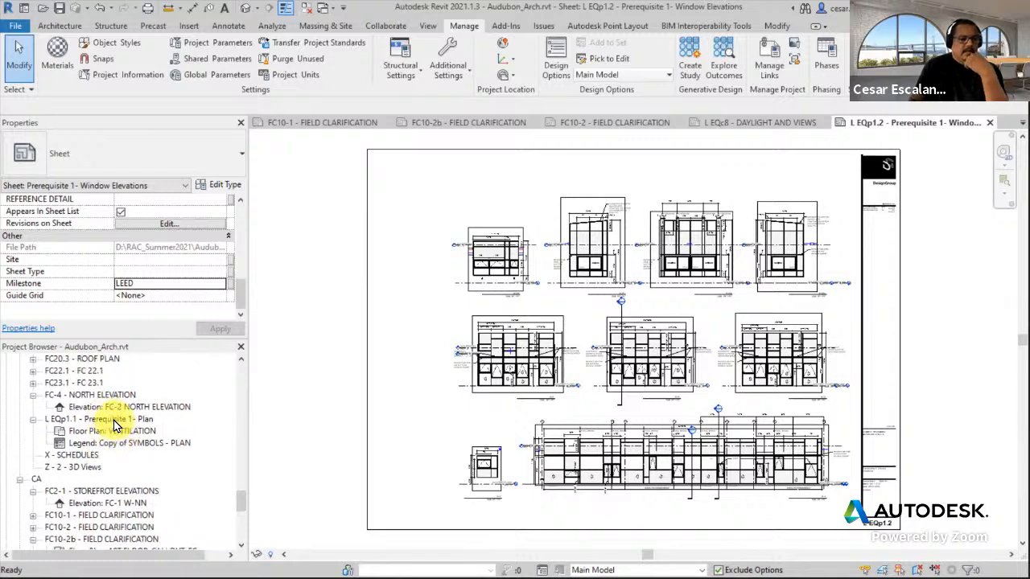
click(114, 420)
double_click(117, 420)
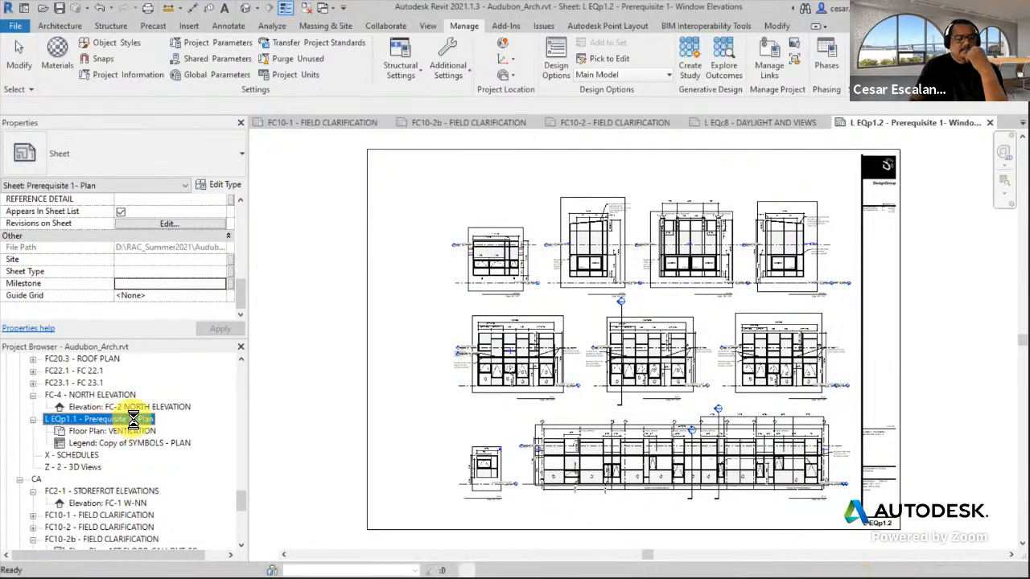
click(206, 286)
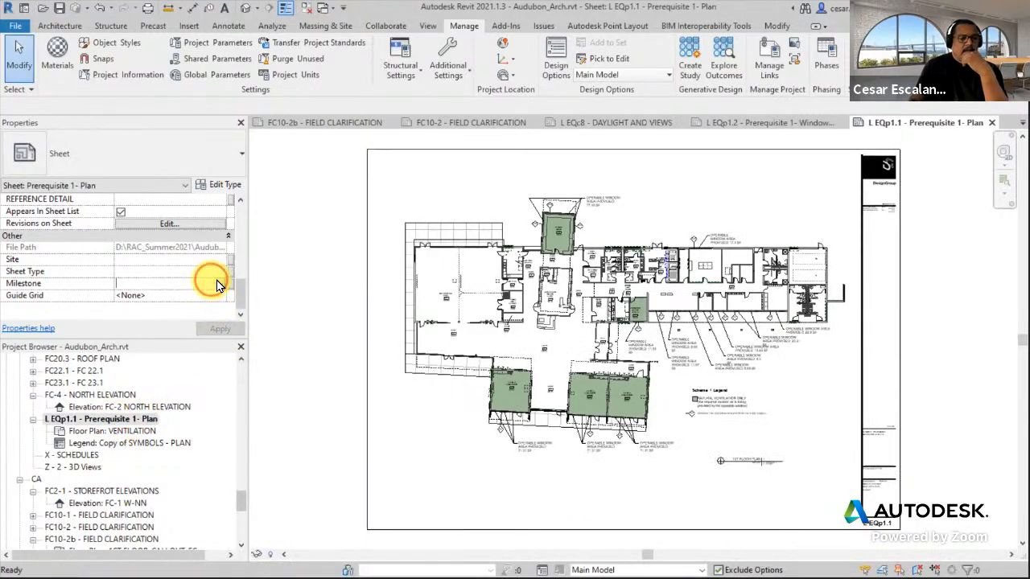
click(219, 284)
click(140, 306)
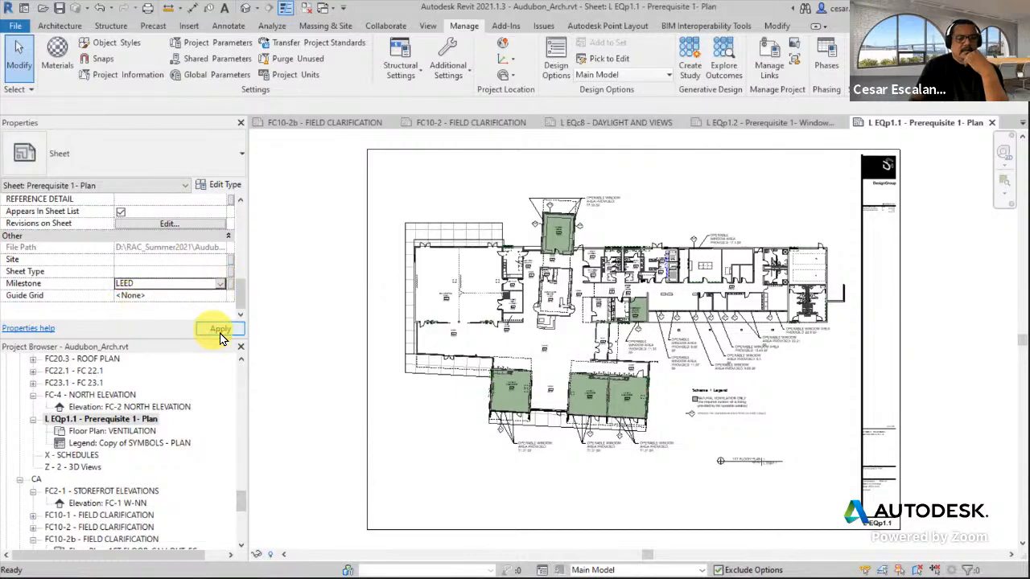
click(220, 330)
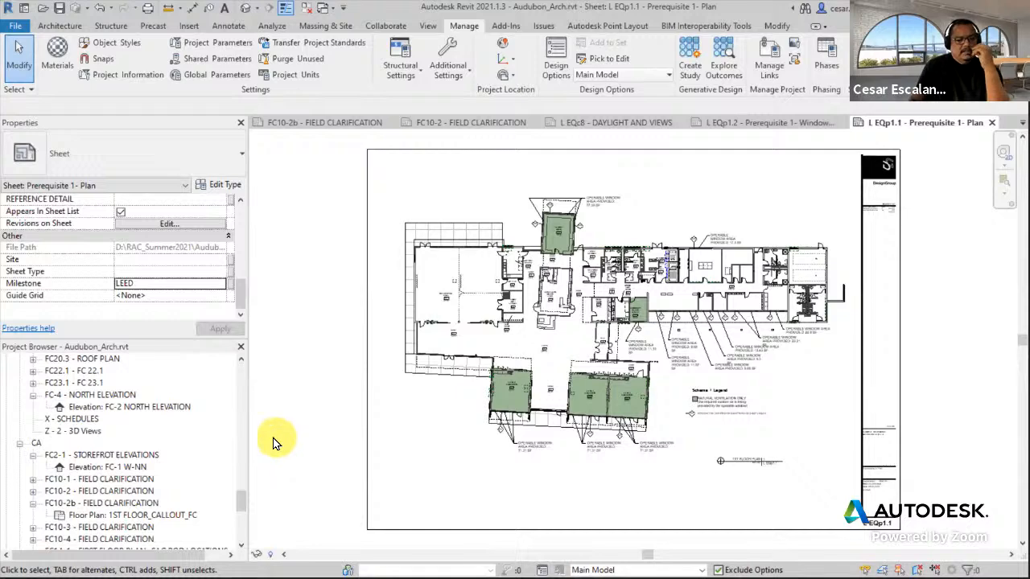
Step: Collapse the CA and ??? sheet groups and review the sheets listed under the LEED group
click(19, 443)
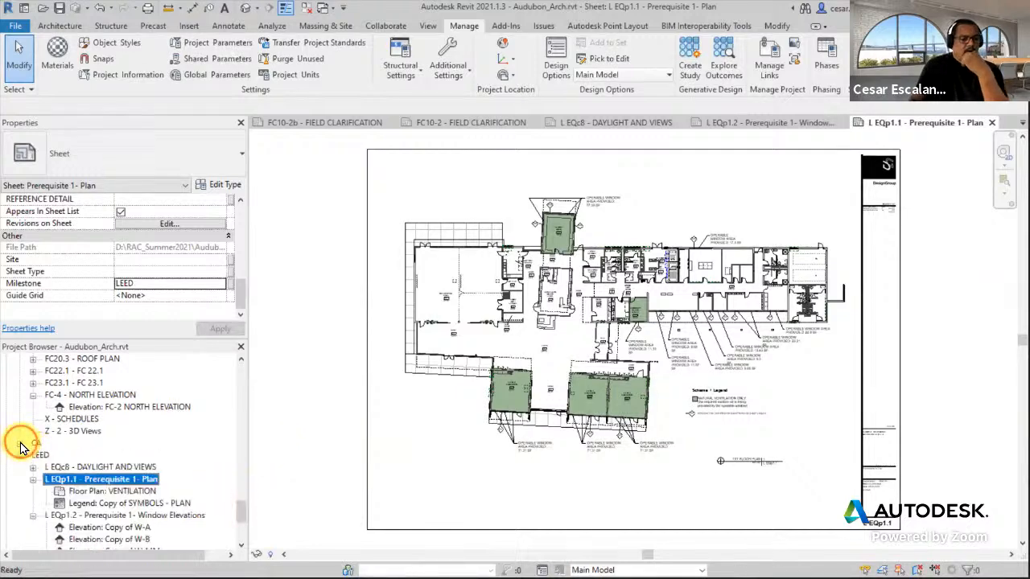
click(20, 456)
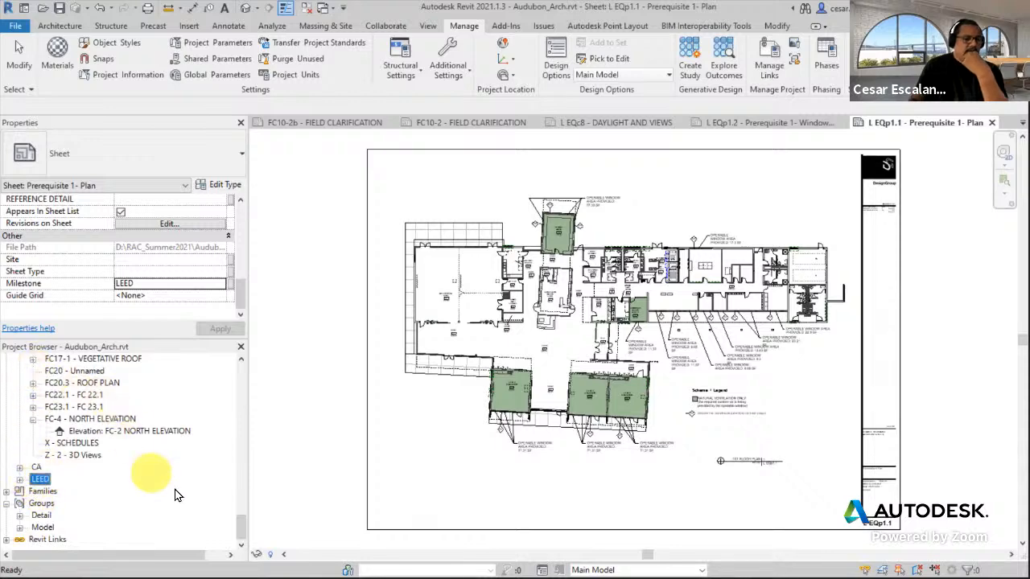
click(19, 480)
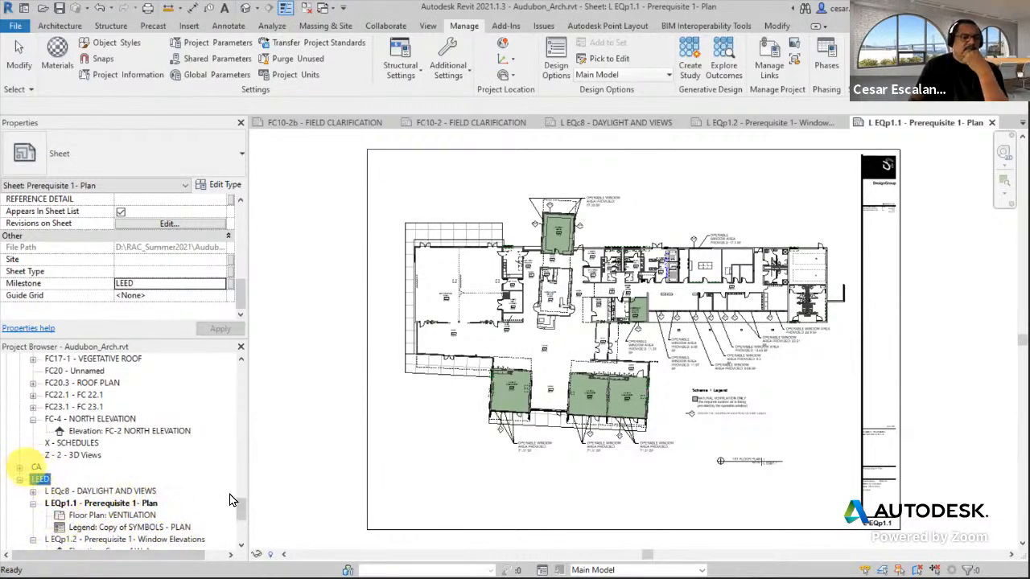
mouse_move(237, 510)
mouse_down()
mouse_move(240, 373)
mouse_move(239, 402)
mouse_up()
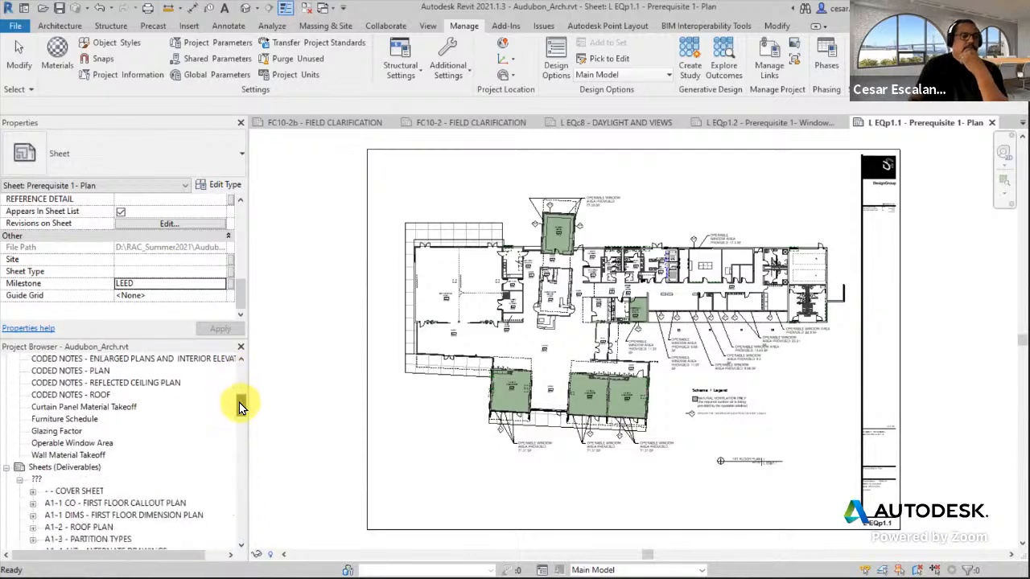
click(19, 480)
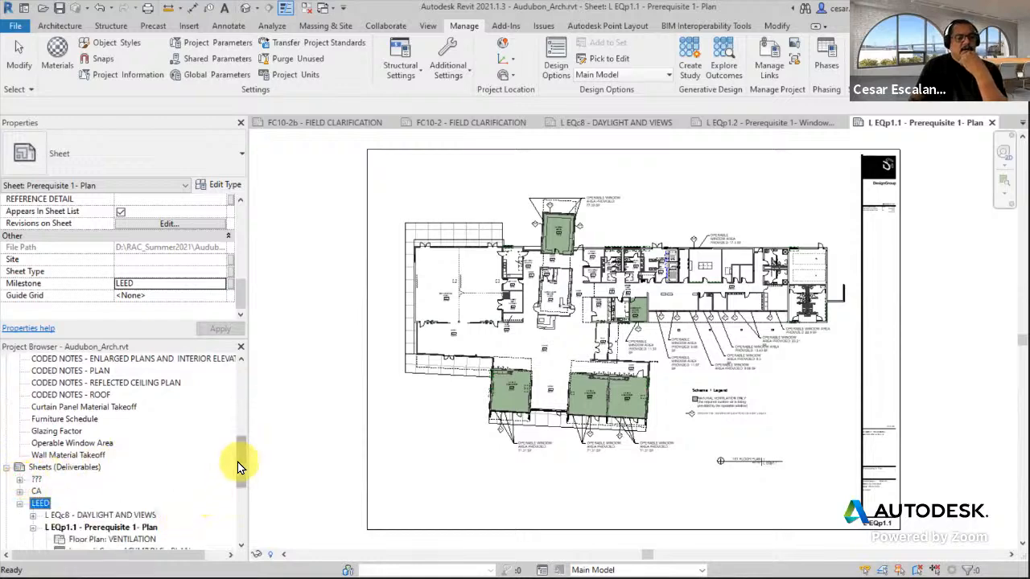
drag(239, 462, 239, 470)
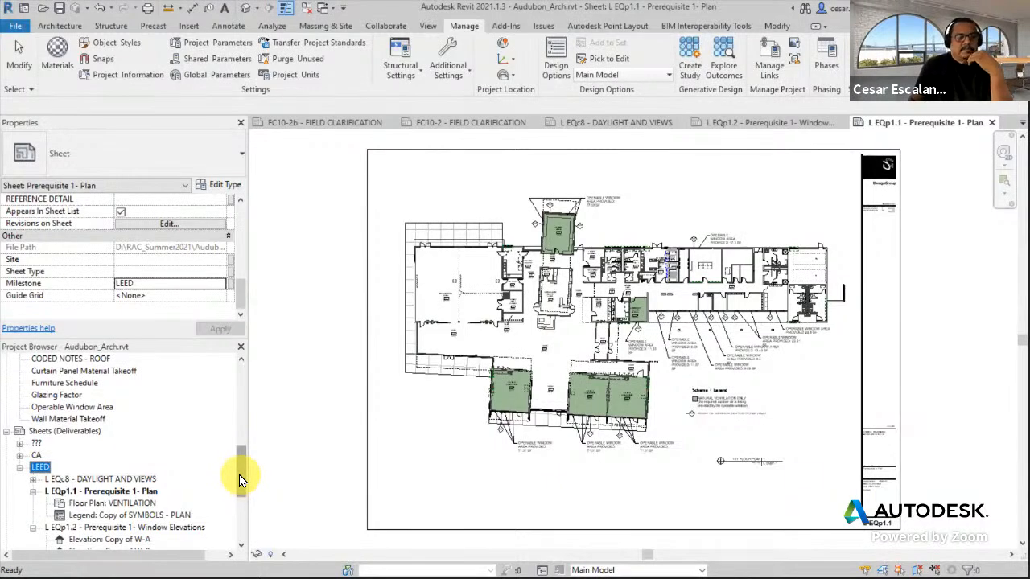
drag(239, 475, 196, 475)
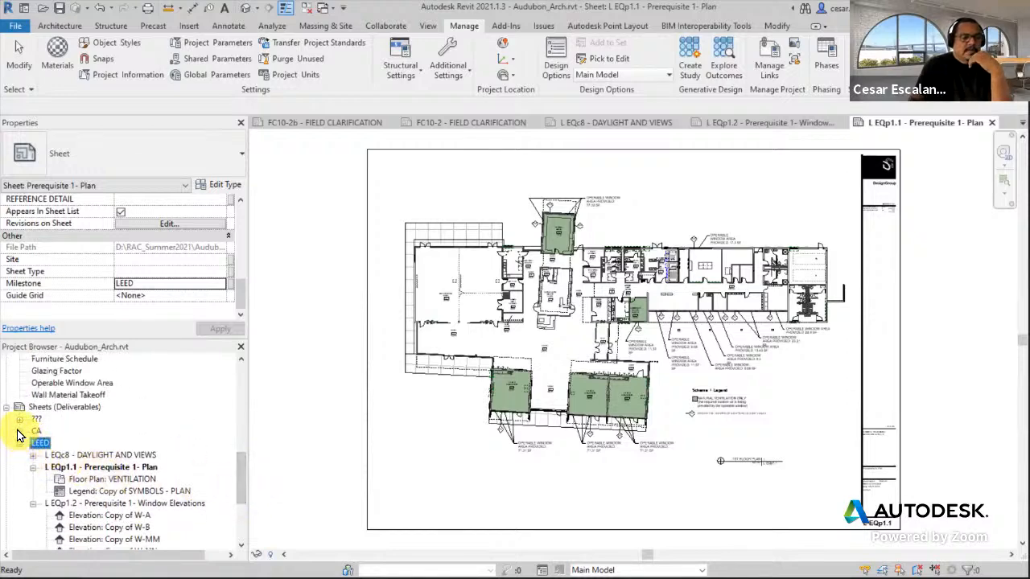
Step: Expand the ??? group under Sheets (Deliverables) and review the sheets without a milestone
click(20, 419)
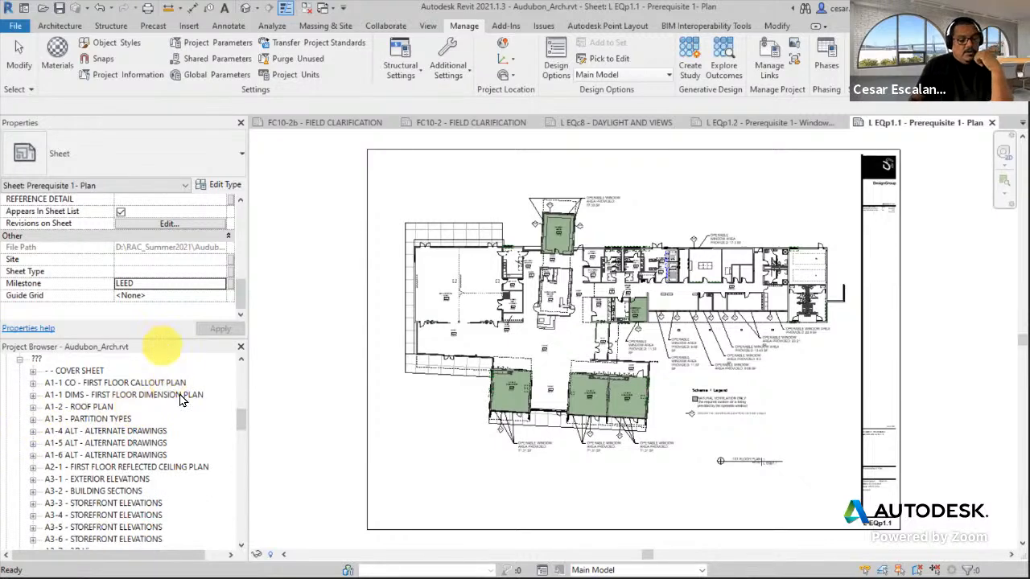
mouse_move(240, 417)
mouse_down()
mouse_move(236, 505)
mouse_move(242, 403)
mouse_move(242, 418)
mouse_up()
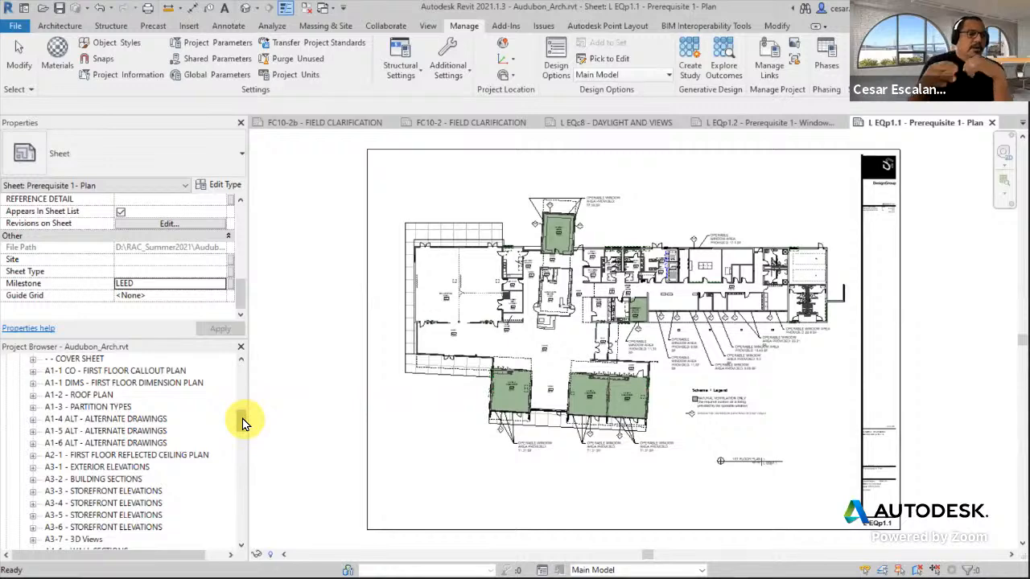
drag(243, 425, 241, 410)
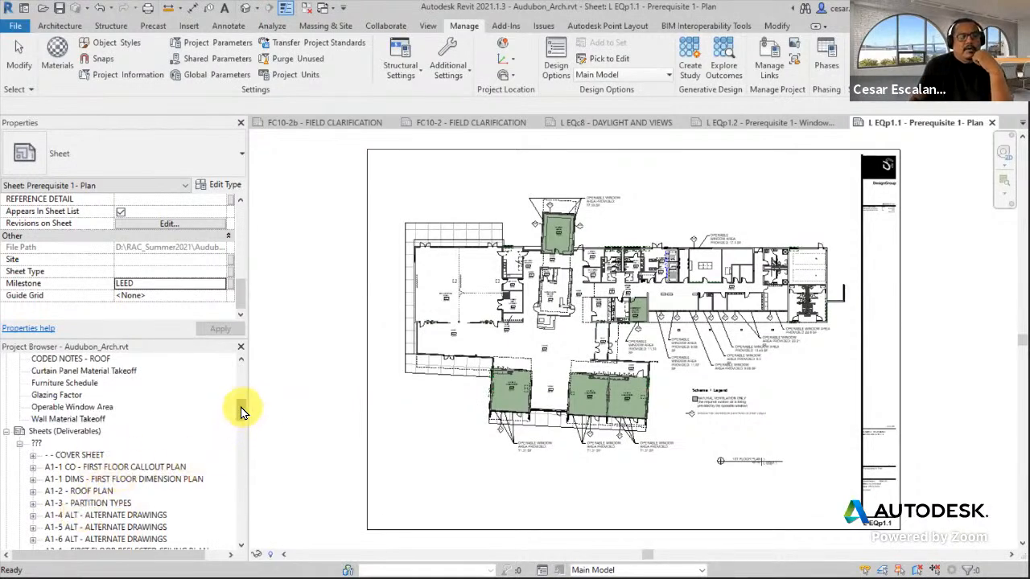
click(241, 409)
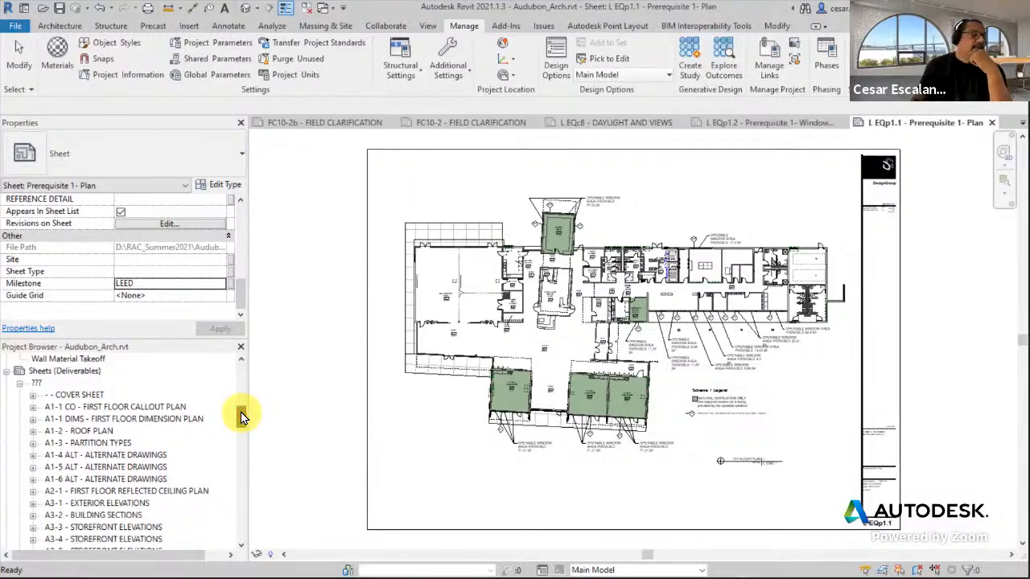
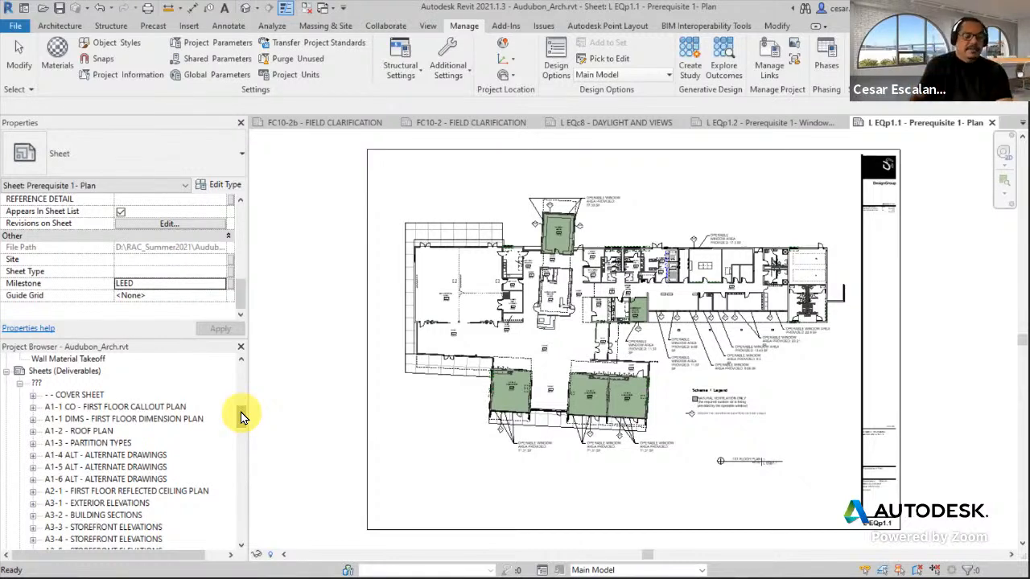
click(77, 371)
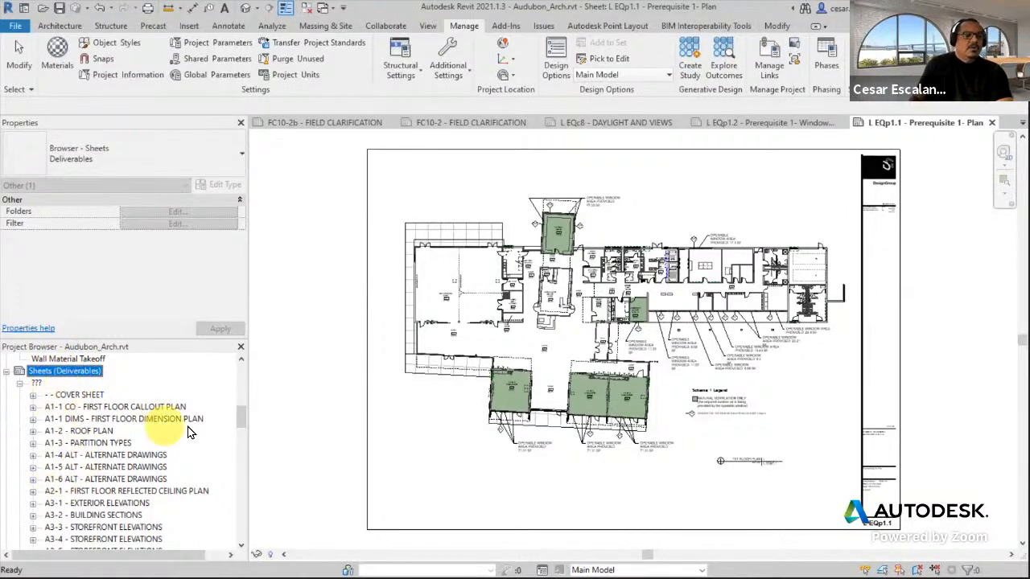
mouse_move(240, 413)
mouse_down()
mouse_move(241, 424)
mouse_move(233, 407)
mouse_up()
click(32, 407)
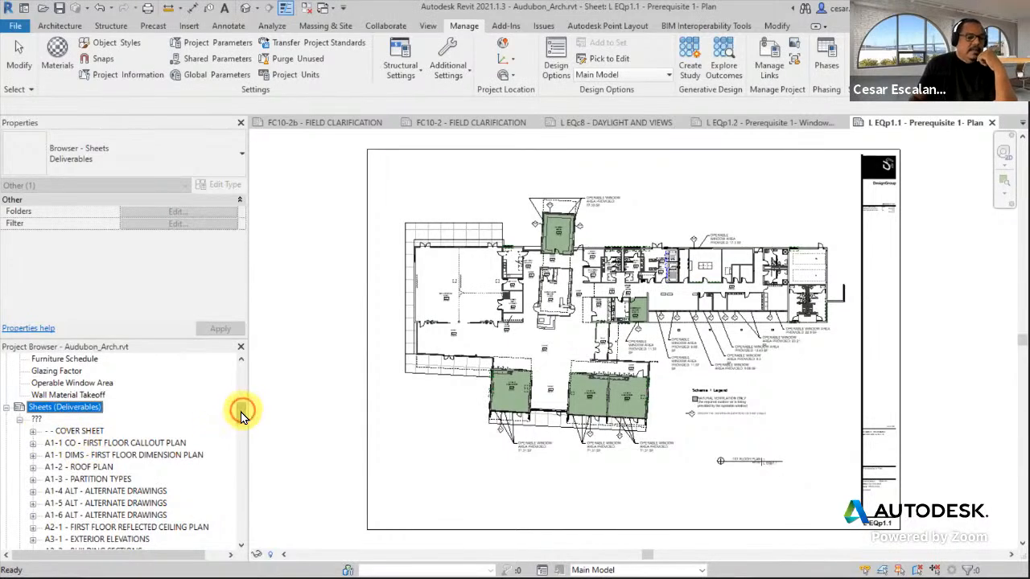
Step: Find the sheet B15-1 - BULLETIN in the ??? group and open it
drag(241, 412, 231, 483)
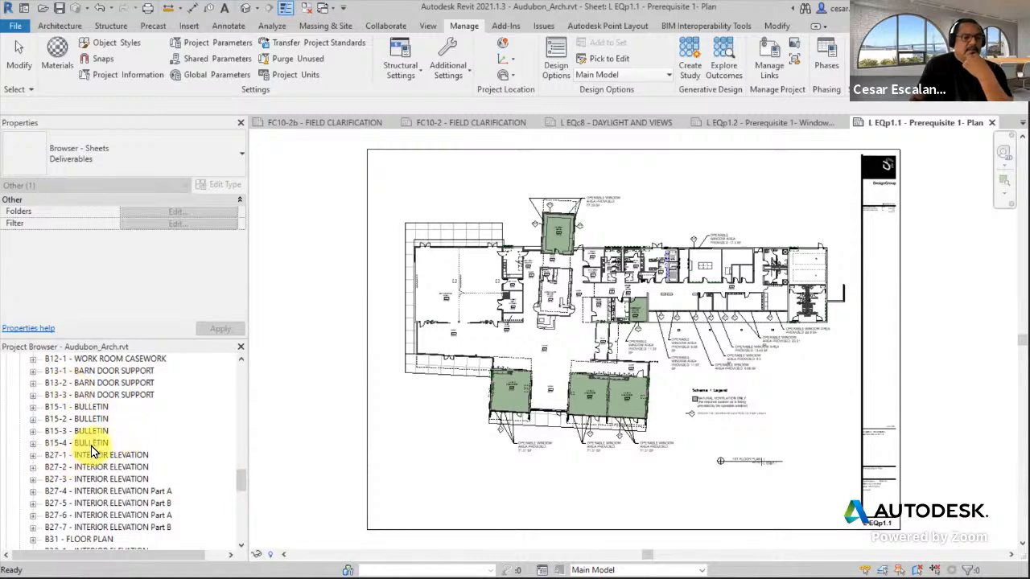
scroll(88, 449, up, 1)
scroll(91, 447, up, 1)
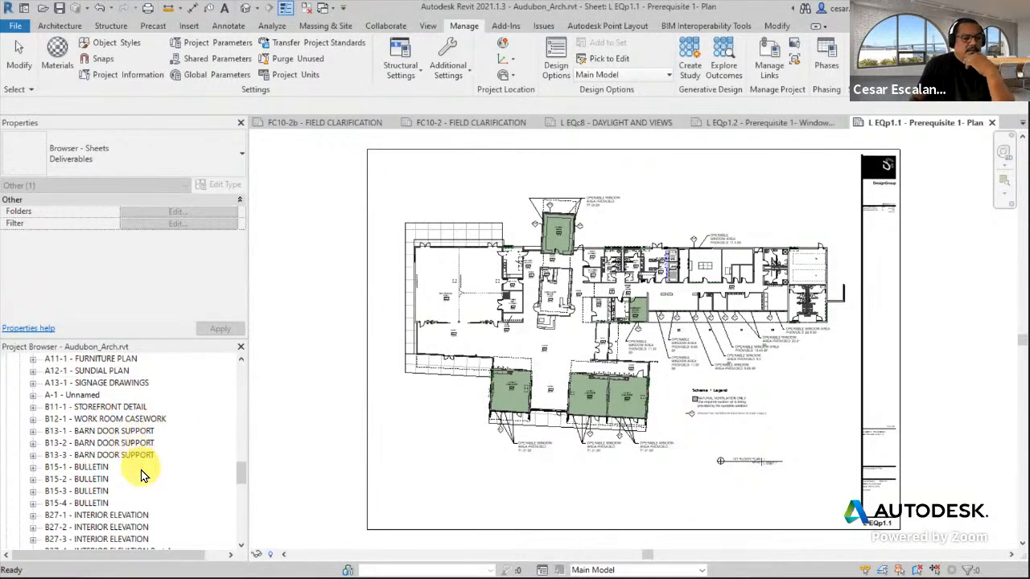
scroll(120, 462, down, 1)
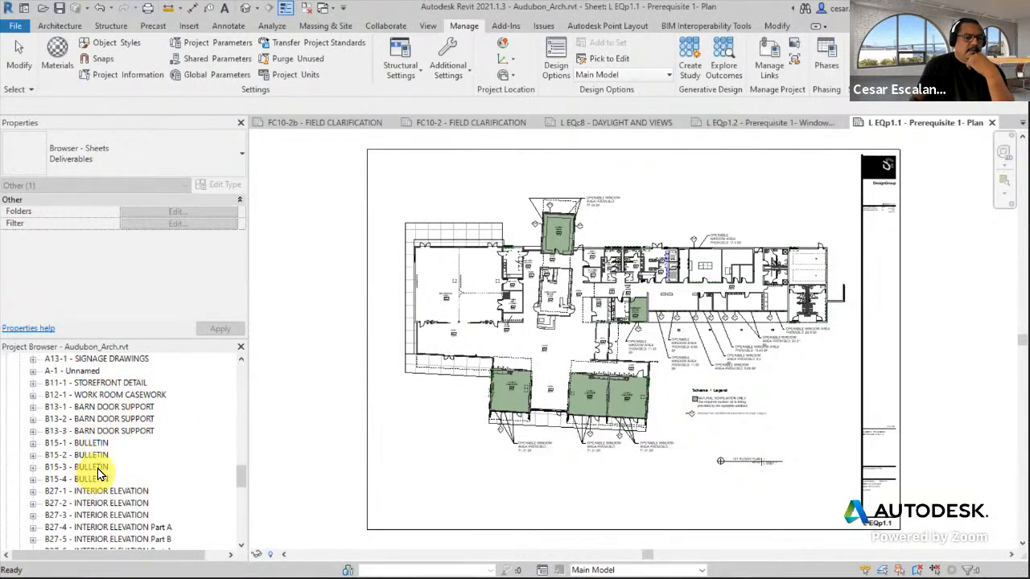
click(80, 444)
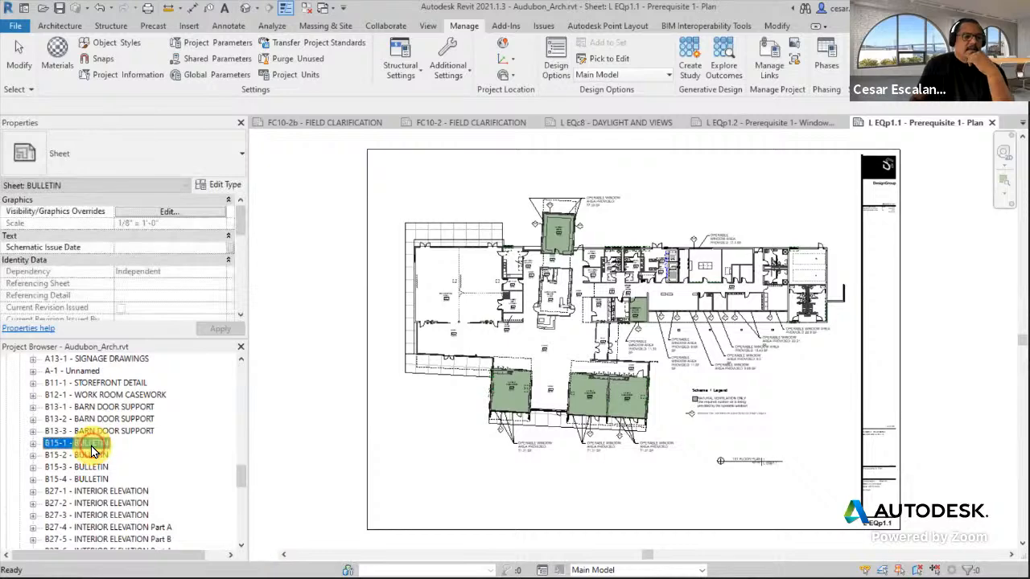
double_click(91, 446)
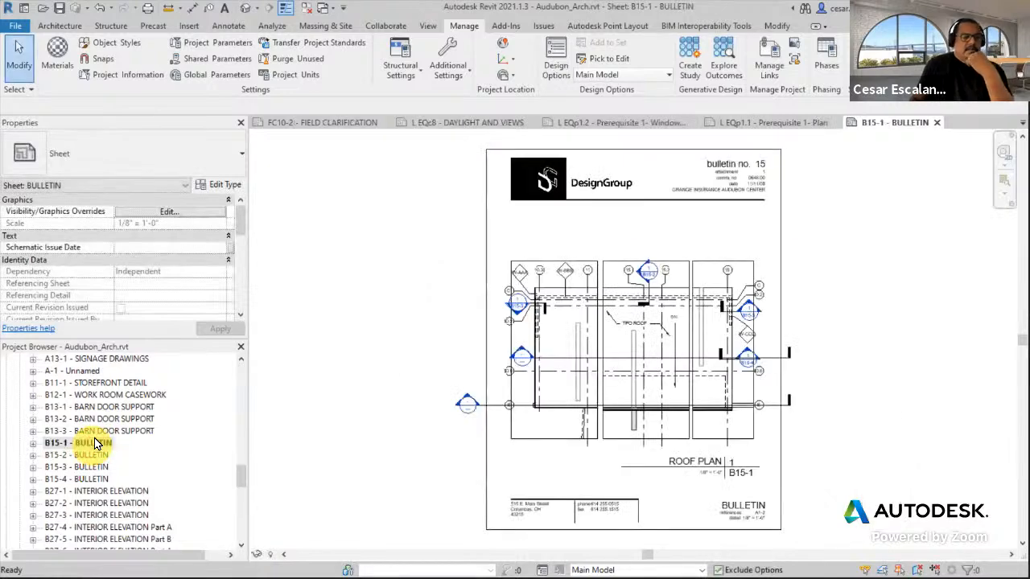
Step: Set the Milestone parameter of sheet B15-1 to Bulletin 15 and check its new group in the browser
drag(242, 219, 232, 292)
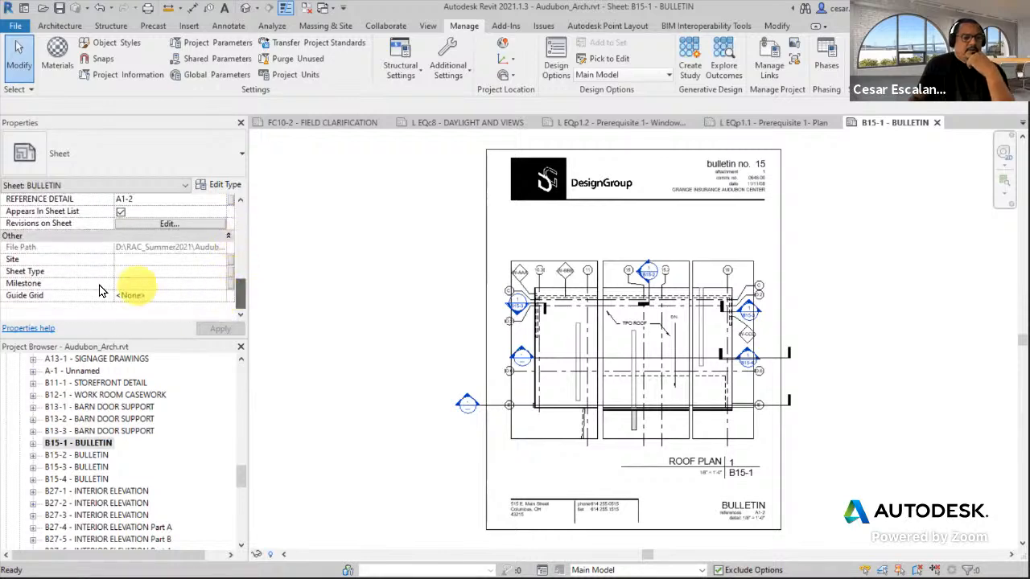
click(153, 284)
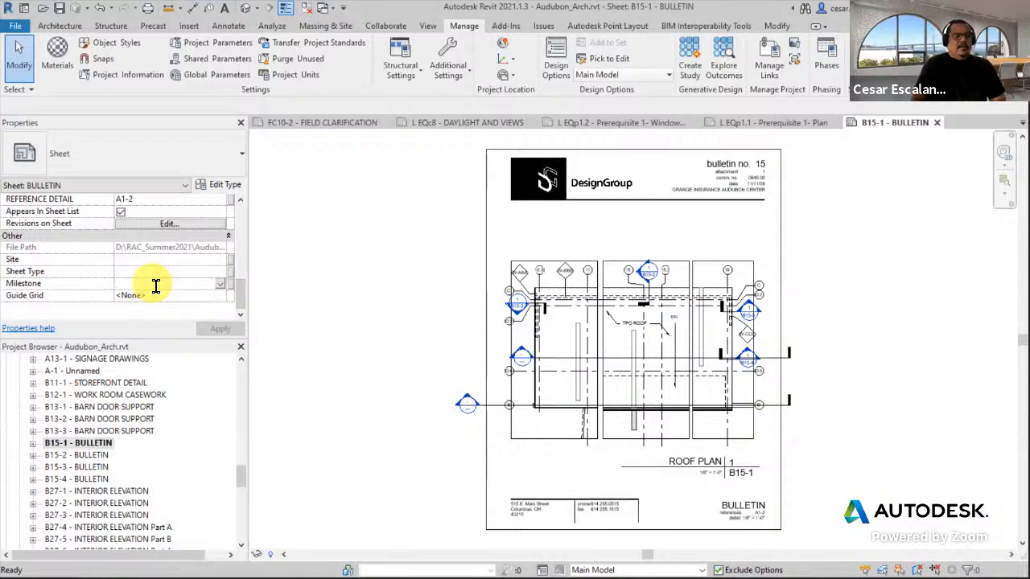
text(Bulletin)
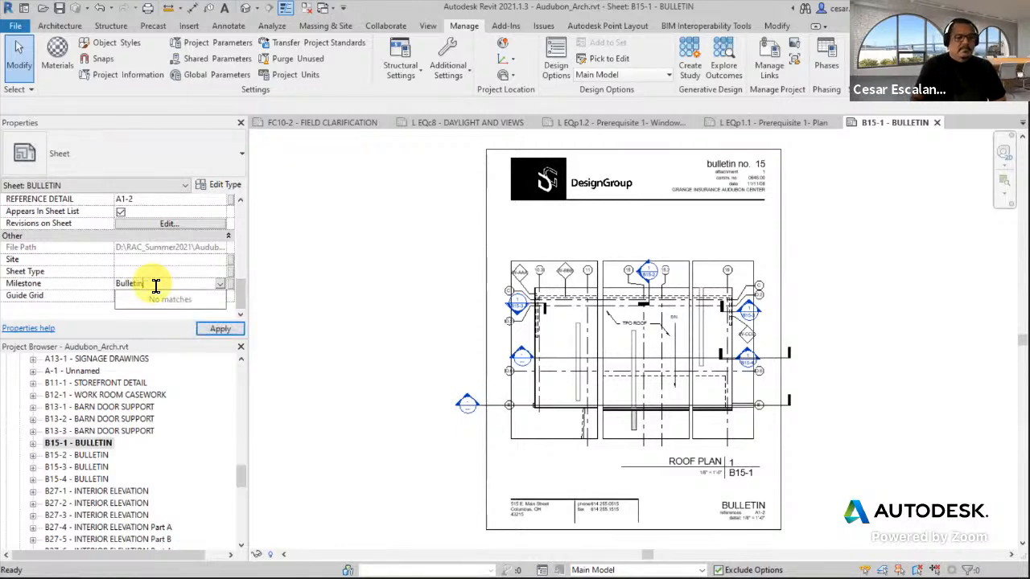
text( 15)
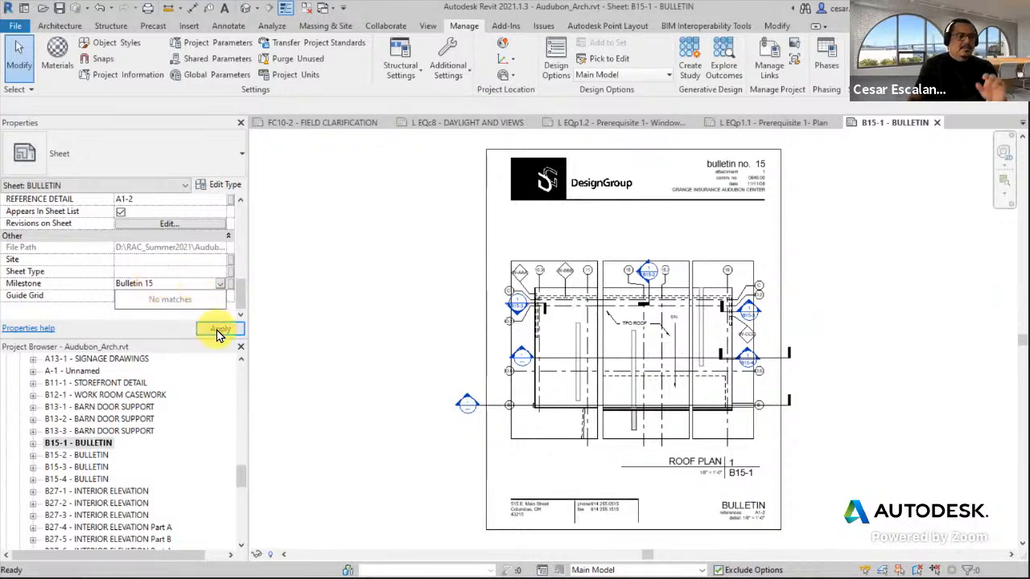
click(222, 331)
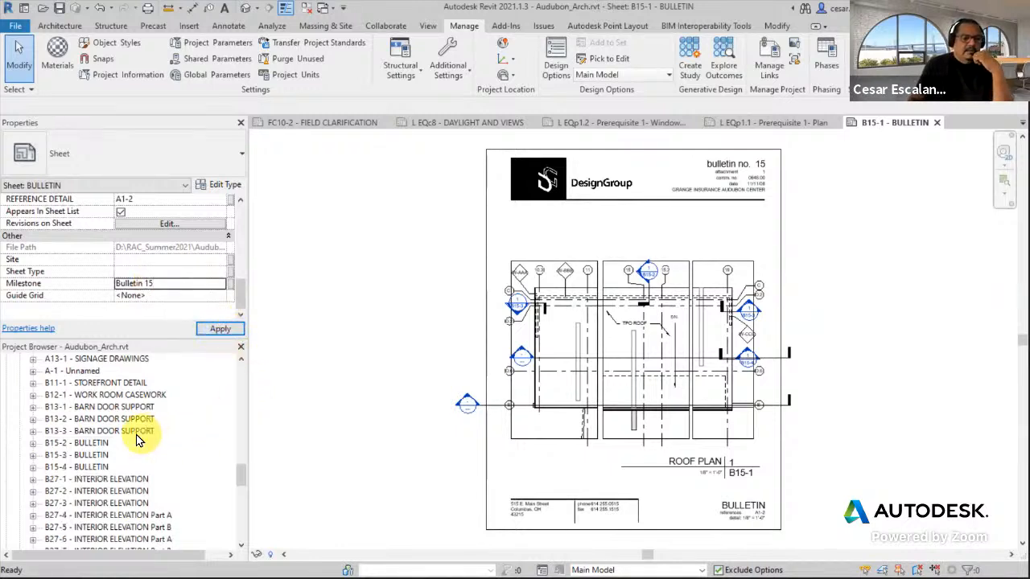
drag(242, 472, 244, 503)
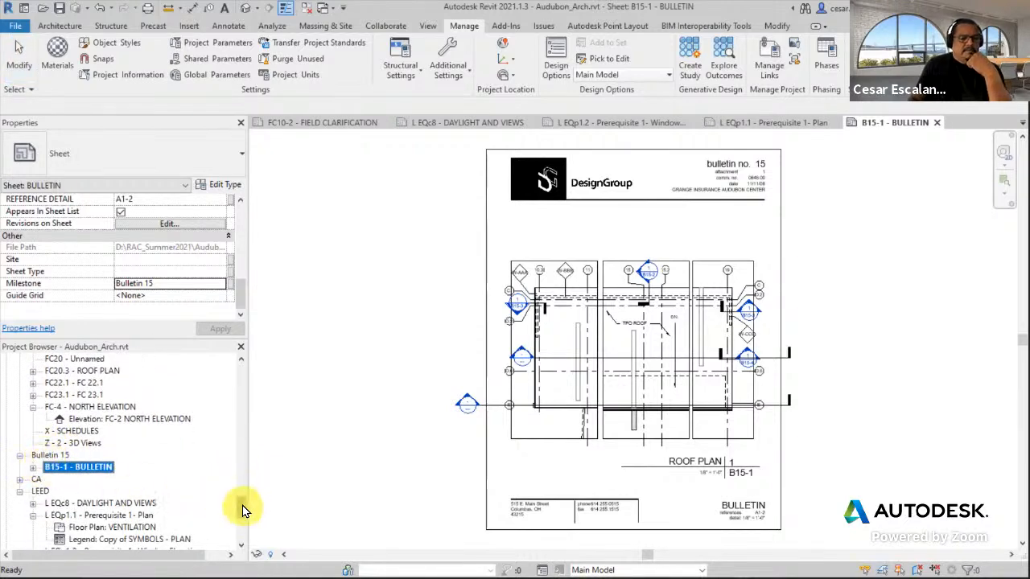
Step: Select sheets B15-2 through B15-4 together in the ??? group and assign them the existing Bulletin 15 milestone value
drag(242, 506, 244, 470)
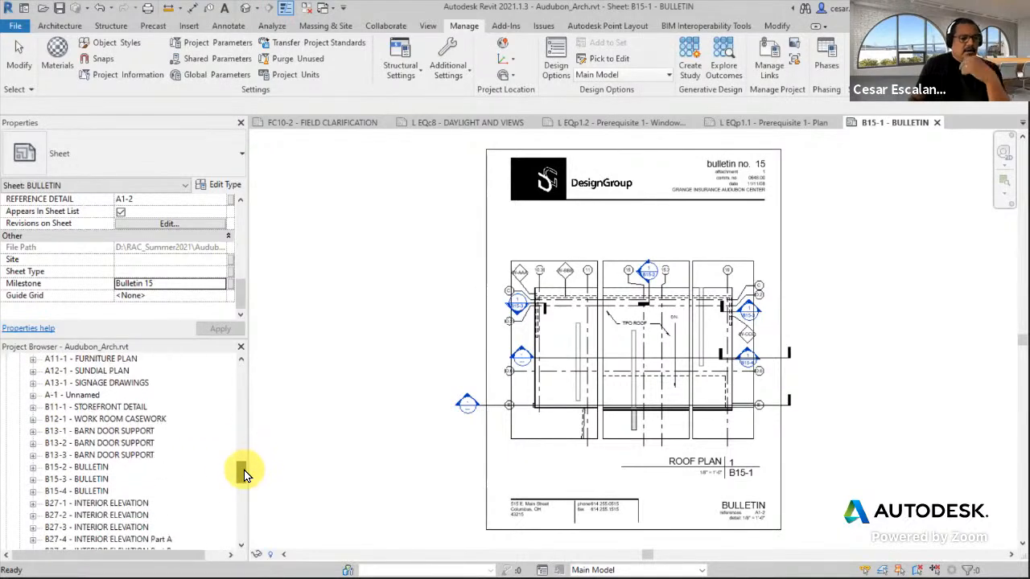
click(90, 467)
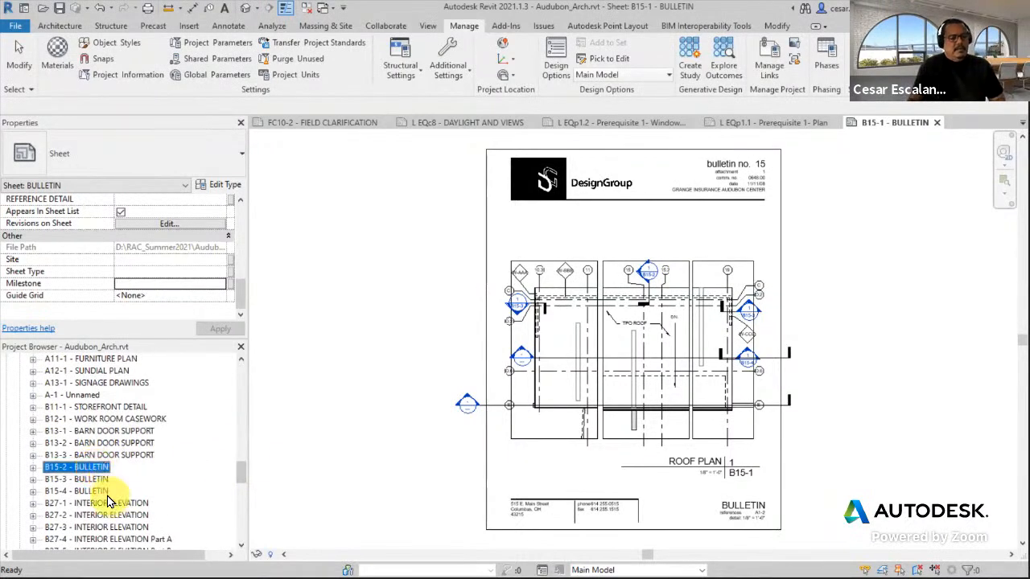
shift+click(97, 491)
click(220, 282)
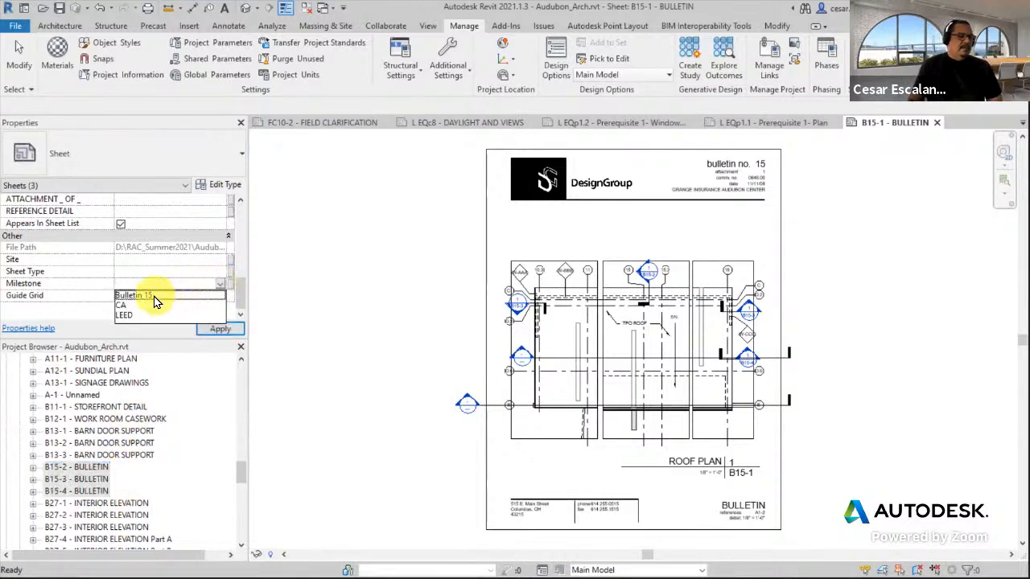
click(154, 297)
click(219, 329)
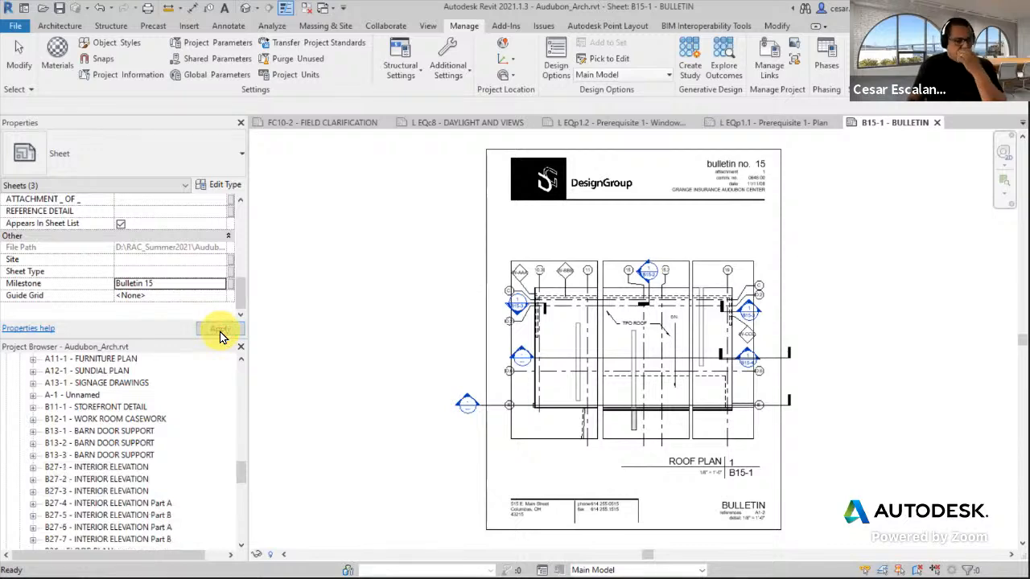
drag(242, 467, 241, 500)
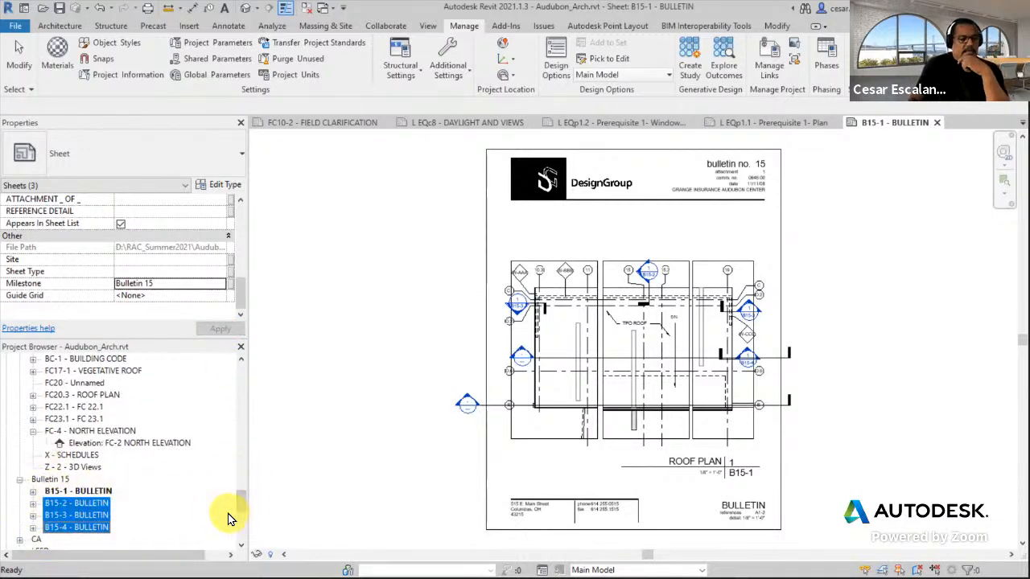
Step: Review the sheet groups under Sheets (Deliverables), from Bulletin 15, CA and LEED back up to the Views node of the project browser
drag(242, 503, 237, 510)
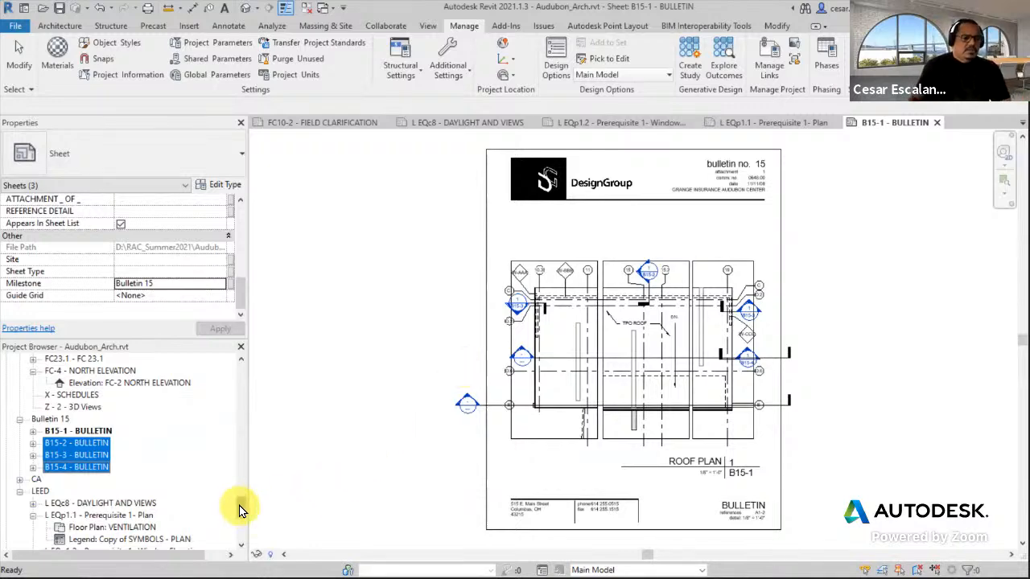
drag(239, 506, 246, 434)
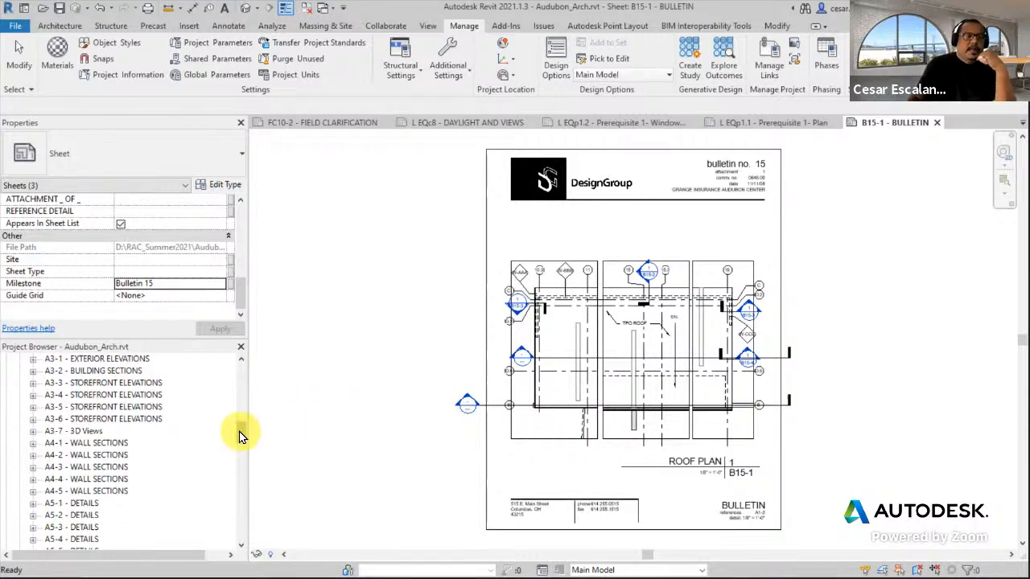
drag(242, 431, 241, 375)
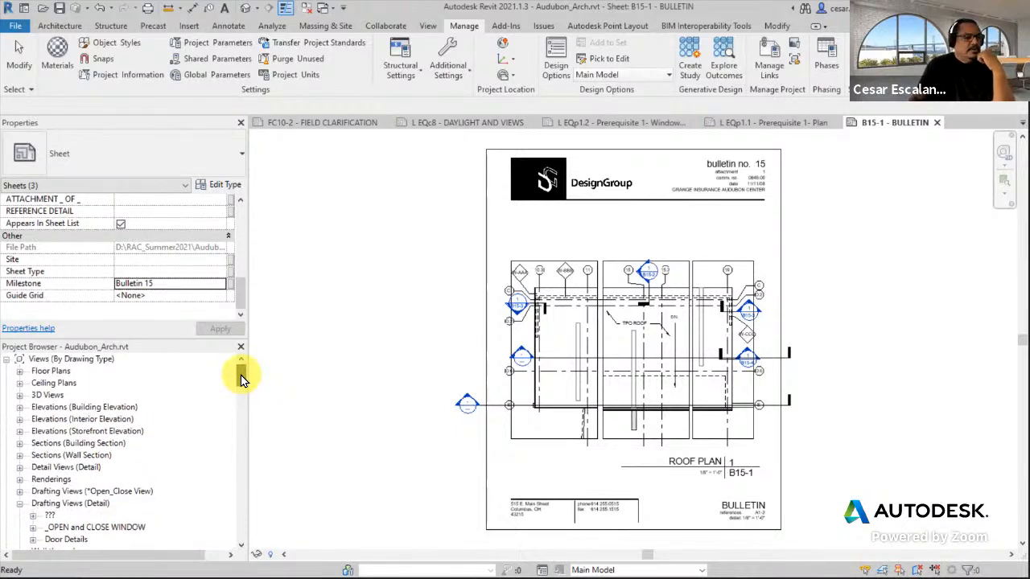
drag(241, 375, 244, 415)
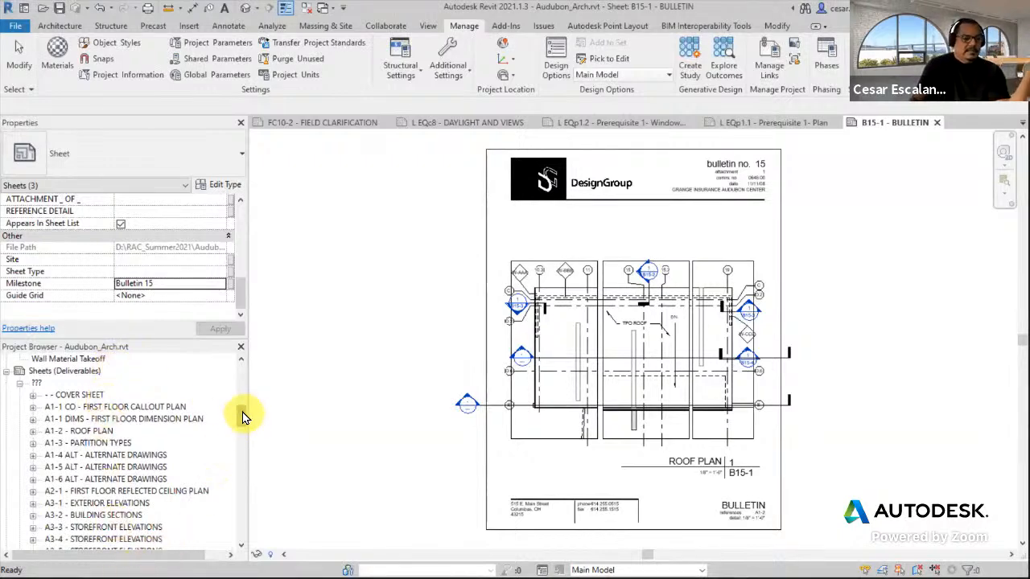
drag(242, 412, 244, 437)
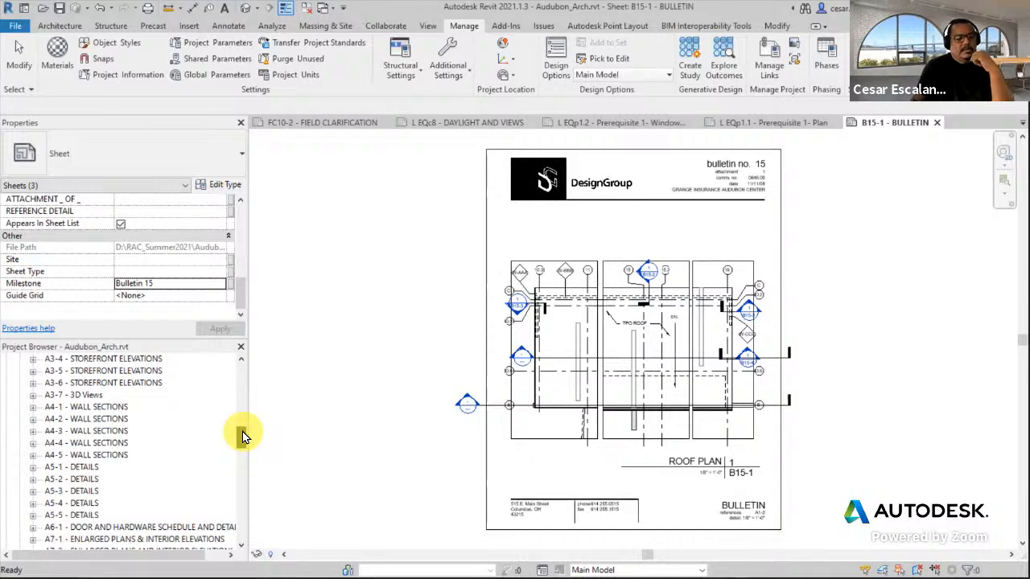
drag(242, 432, 247, 412)
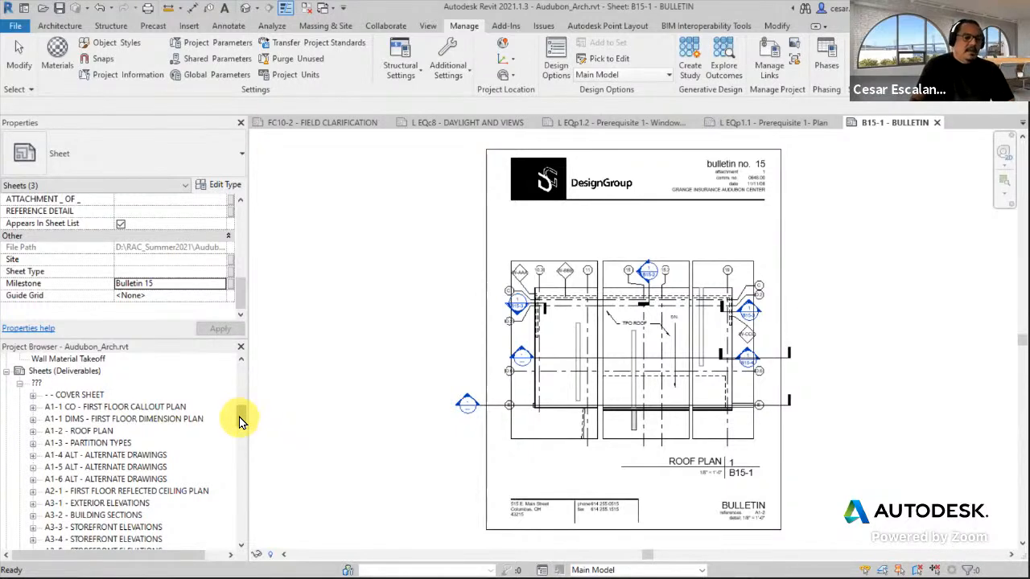
drag(239, 416, 239, 376)
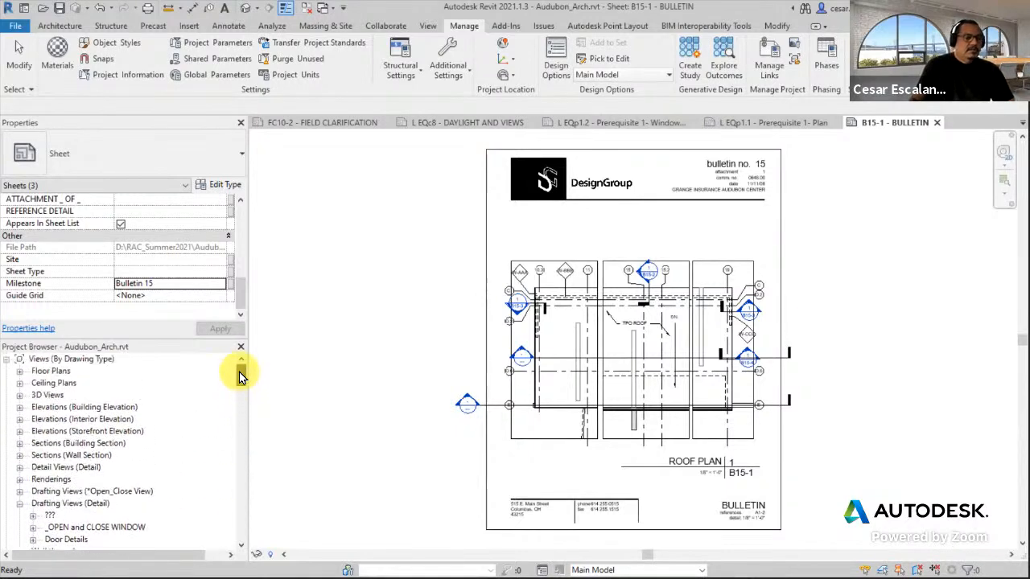
Step: Search the project browser from the Views (By Drawing Type) node for Furniture and go to the first match
click(87, 360)
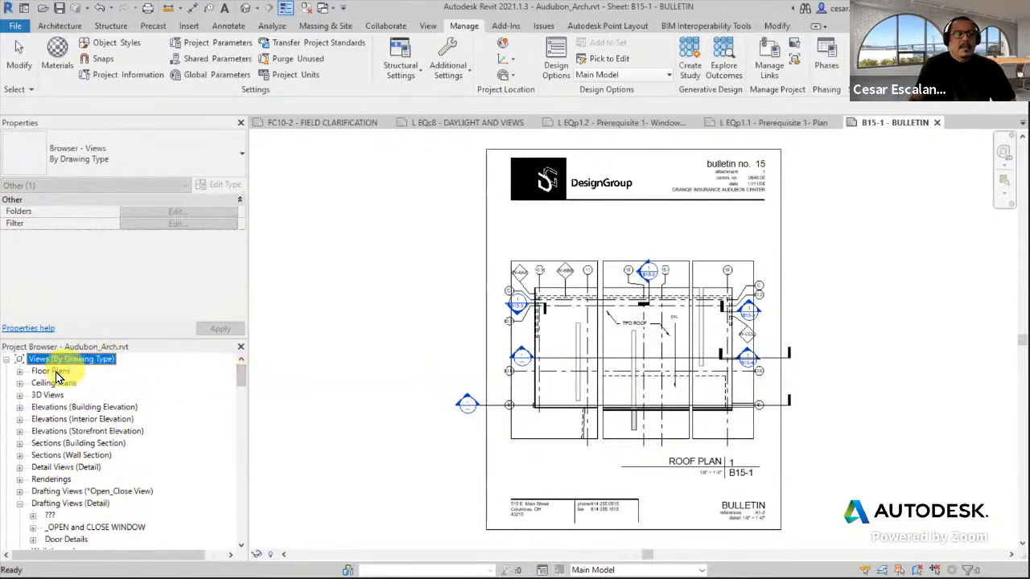
mouse_move(239, 372)
mouse_down()
mouse_move(225, 515)
mouse_move(220, 379)
mouse_move(230, 367)
mouse_up()
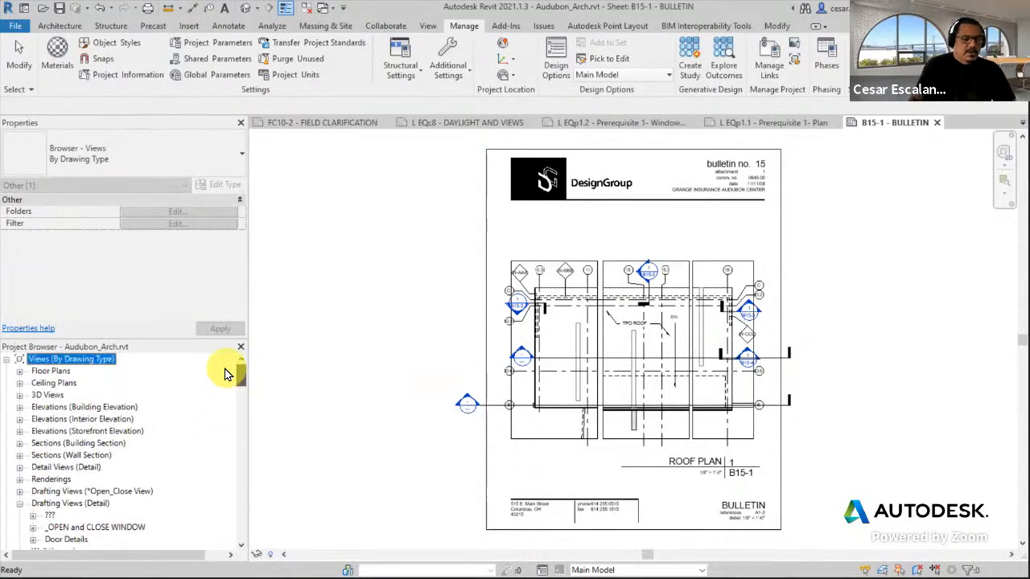
right_click(88, 366)
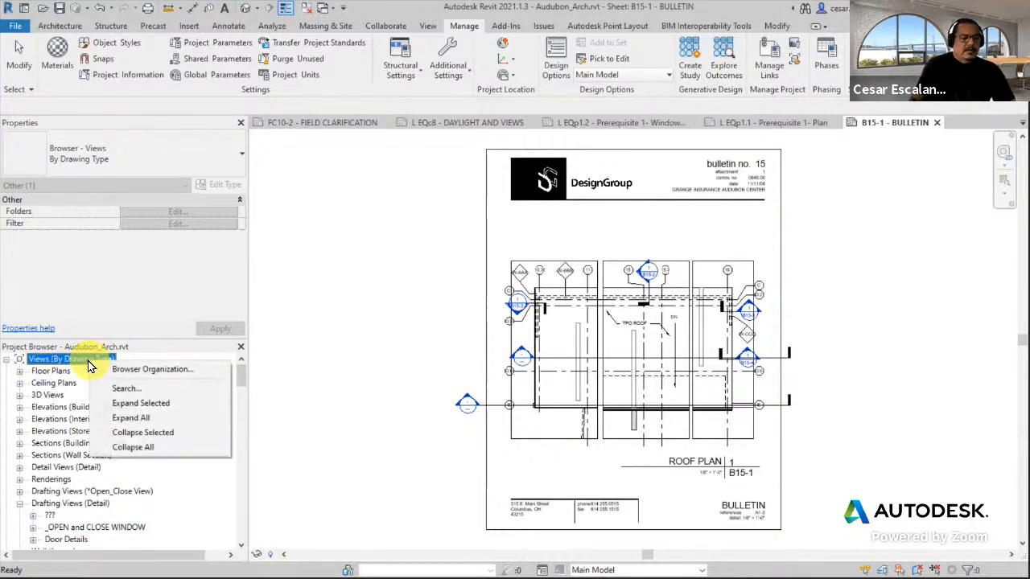
click(124, 390)
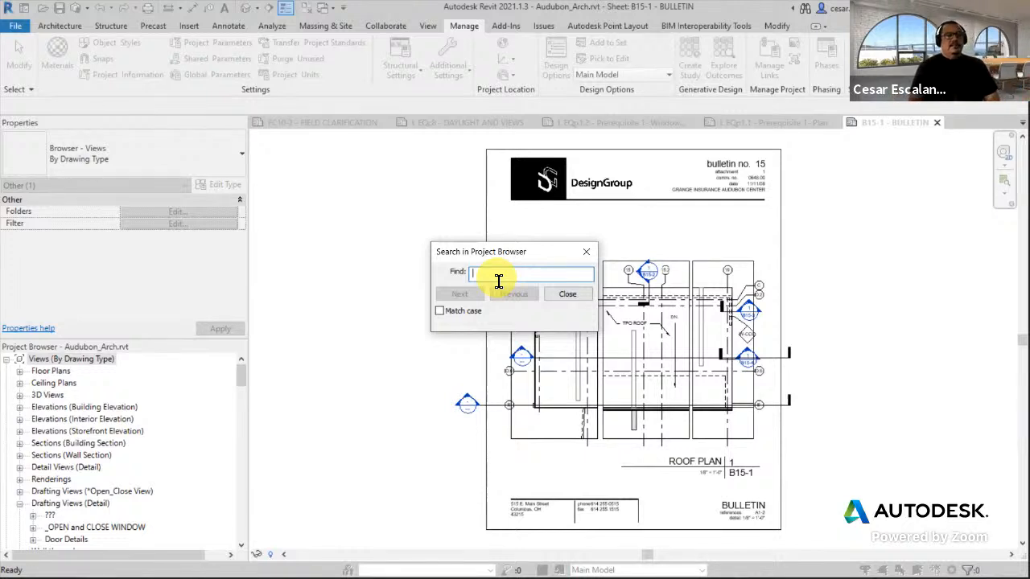
text(Fun)
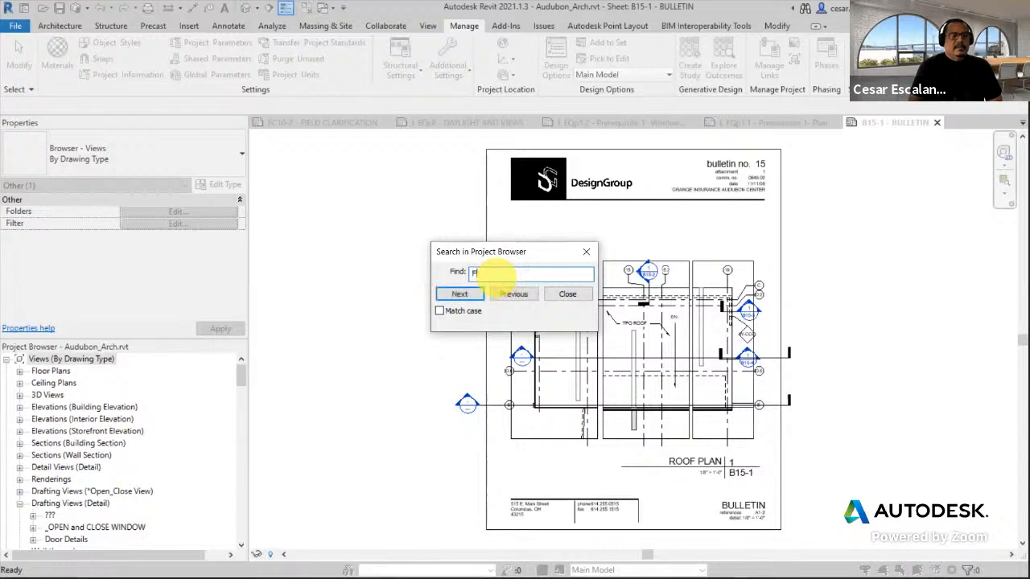
key(Return)
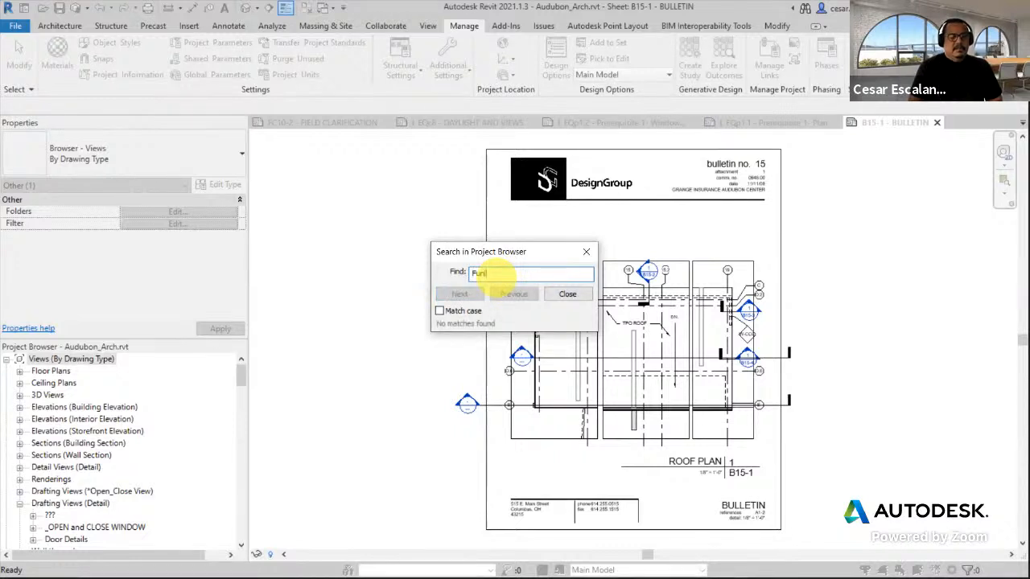
text(i)
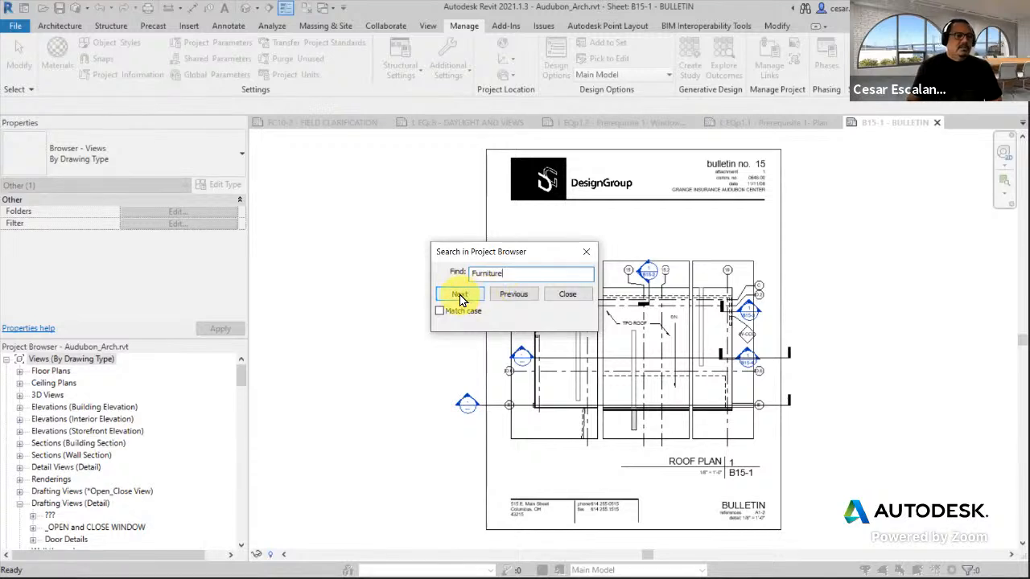
click(460, 296)
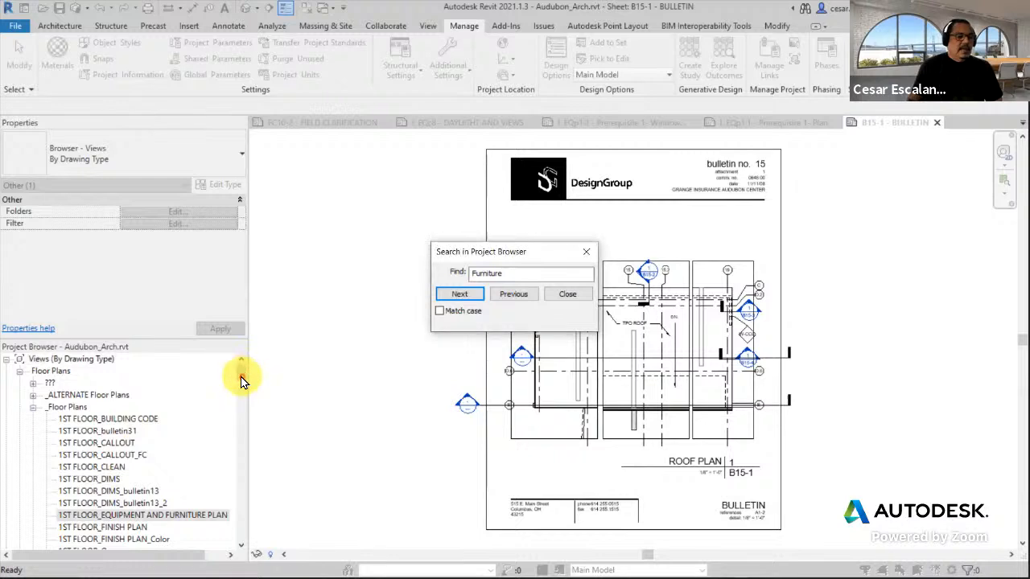
Step: Step through the remaining Furniture matches until the search is complete, and close the search
click(460, 296)
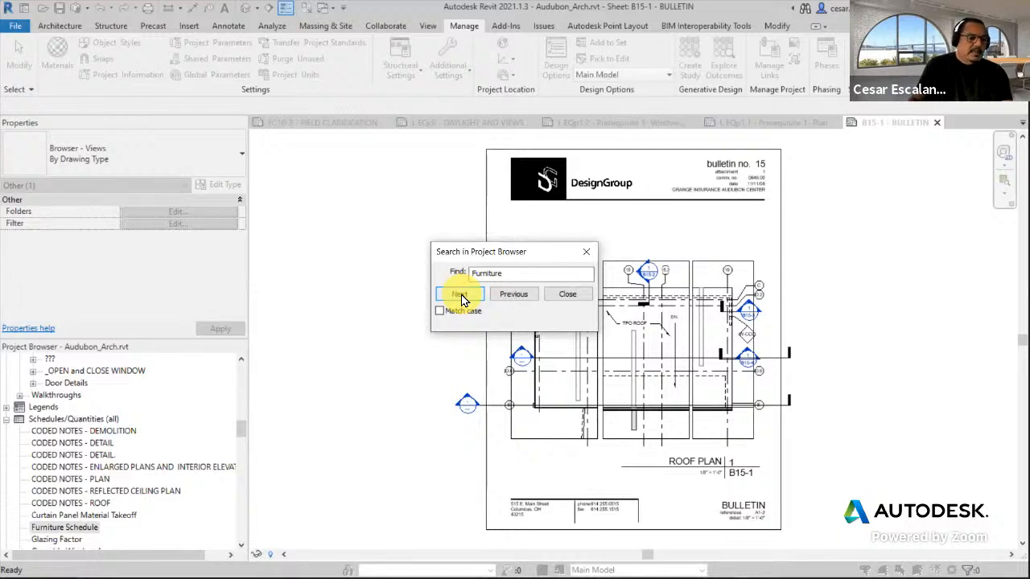
click(461, 296)
click(461, 296)
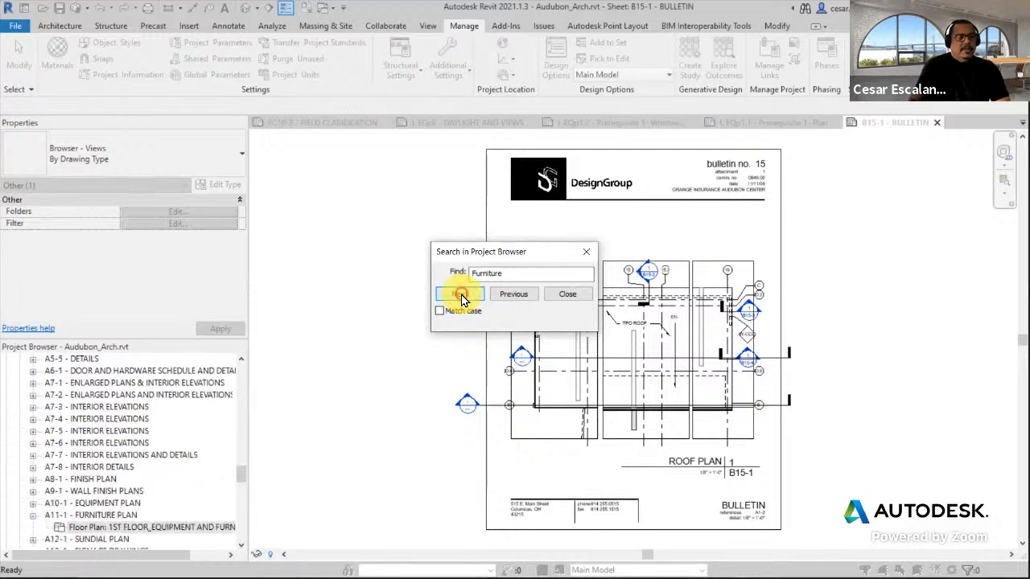
click(461, 296)
click(461, 296)
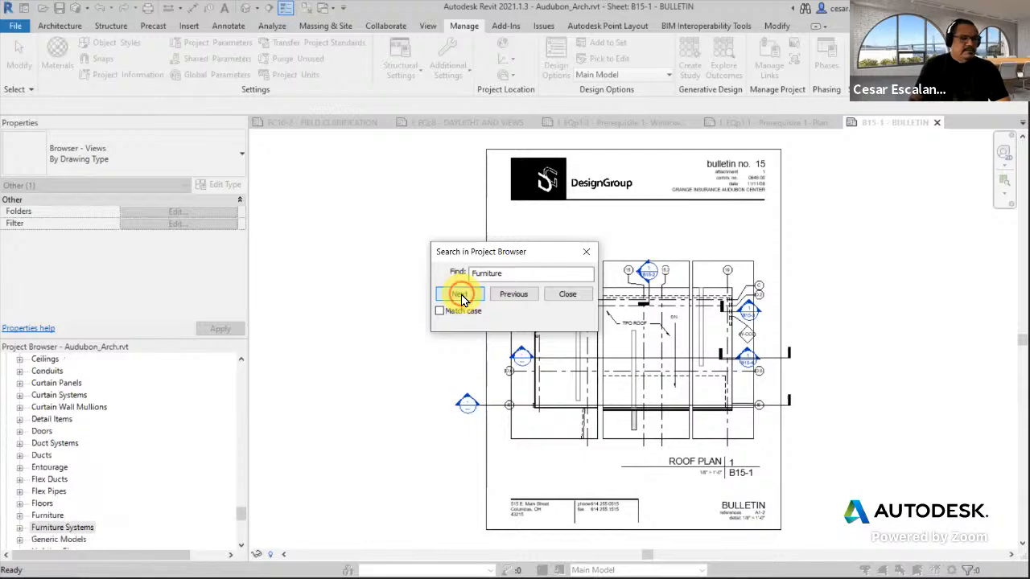
click(461, 296)
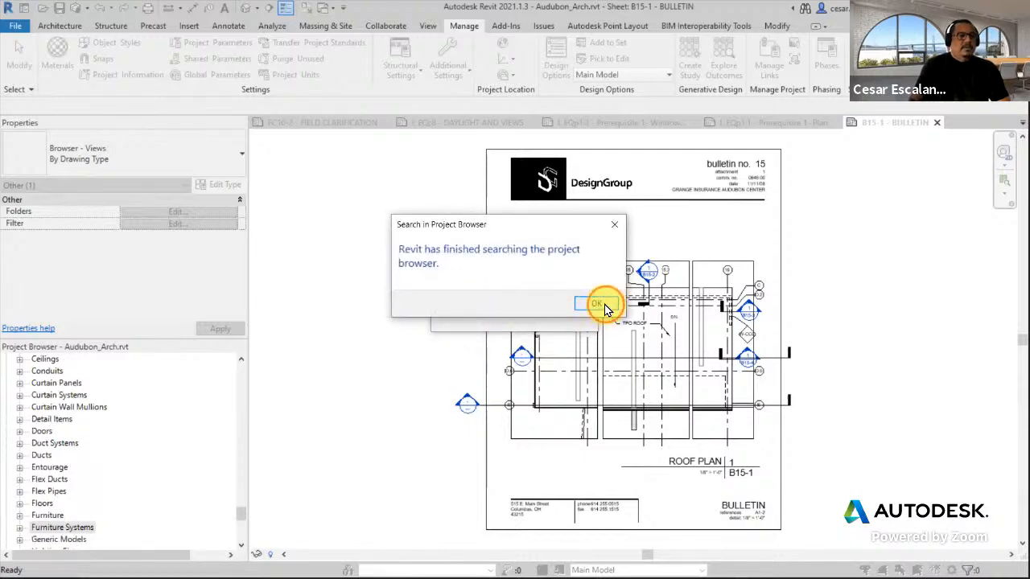
click(604, 306)
click(573, 293)
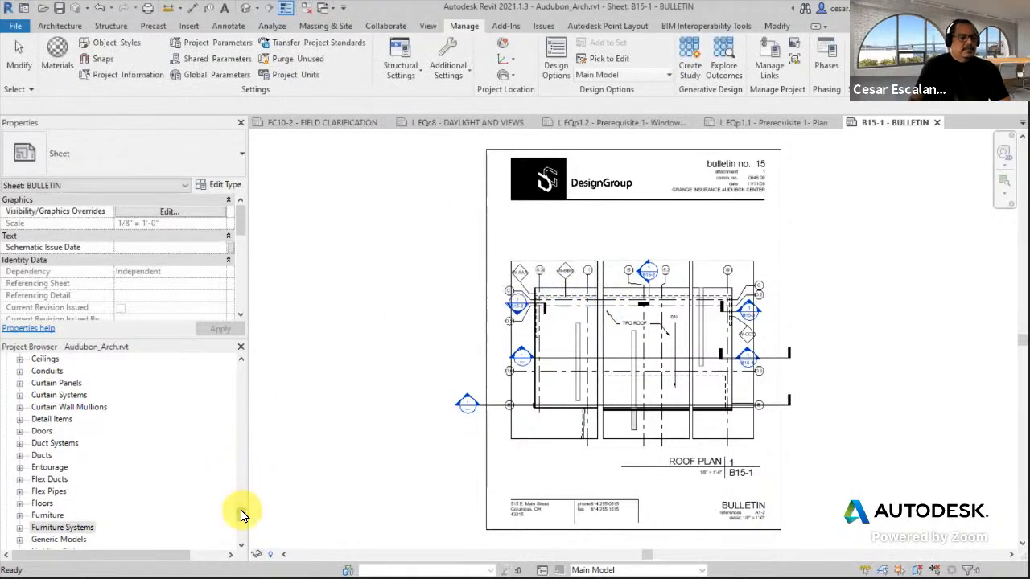
Step: Look over the family categories around Furniture Systems and collapse the Floor Plans group under Views (By Drawing Type)
mouse_move(240, 510)
mouse_down()
mouse_move(242, 481)
mouse_move(245, 528)
mouse_move(241, 520)
mouse_up()
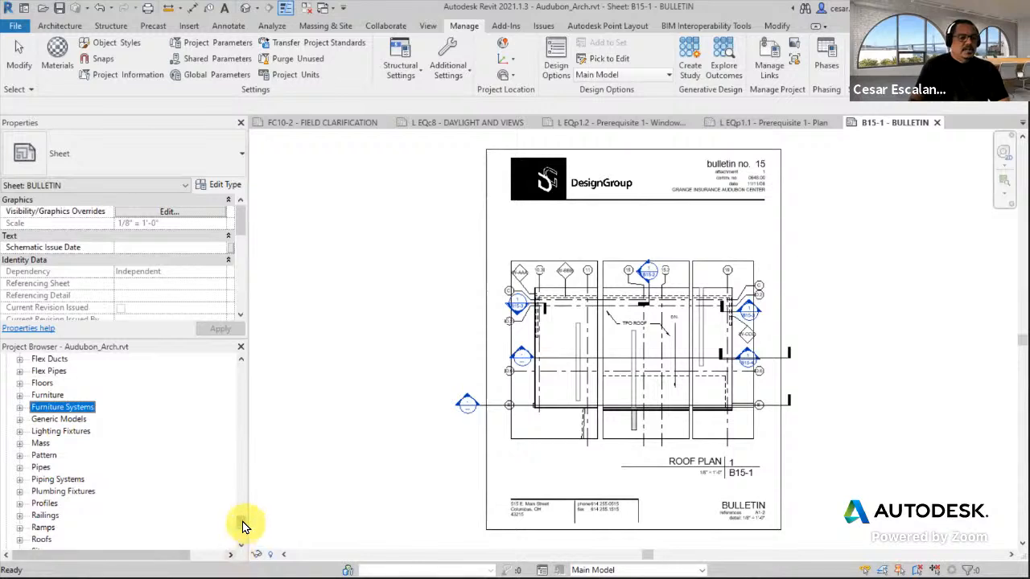
mouse_move(245, 528)
mouse_down()
mouse_move(242, 541)
mouse_move(238, 527)
mouse_up()
scroll(107, 447, up, 1)
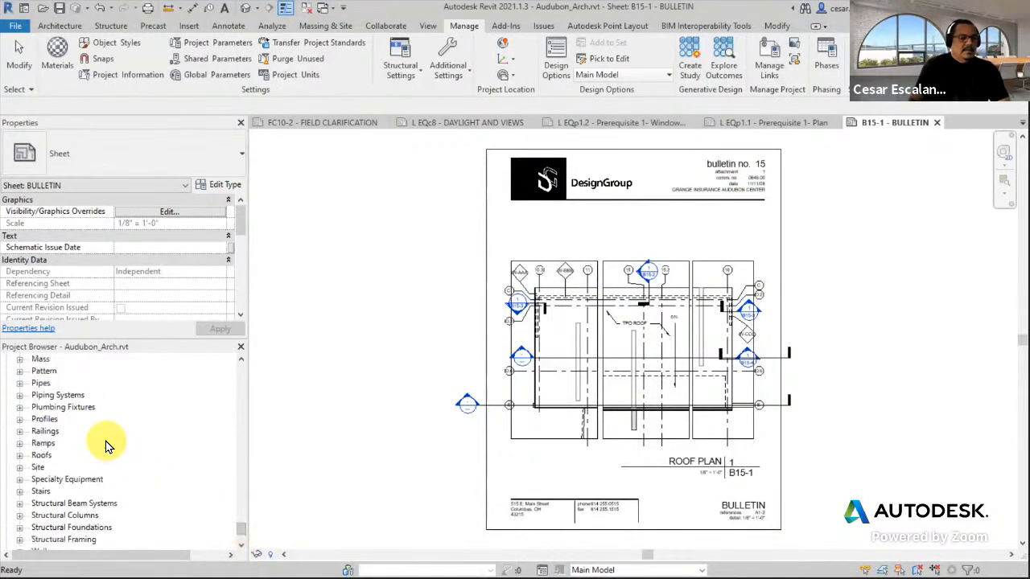
scroll(108, 447, up, 2)
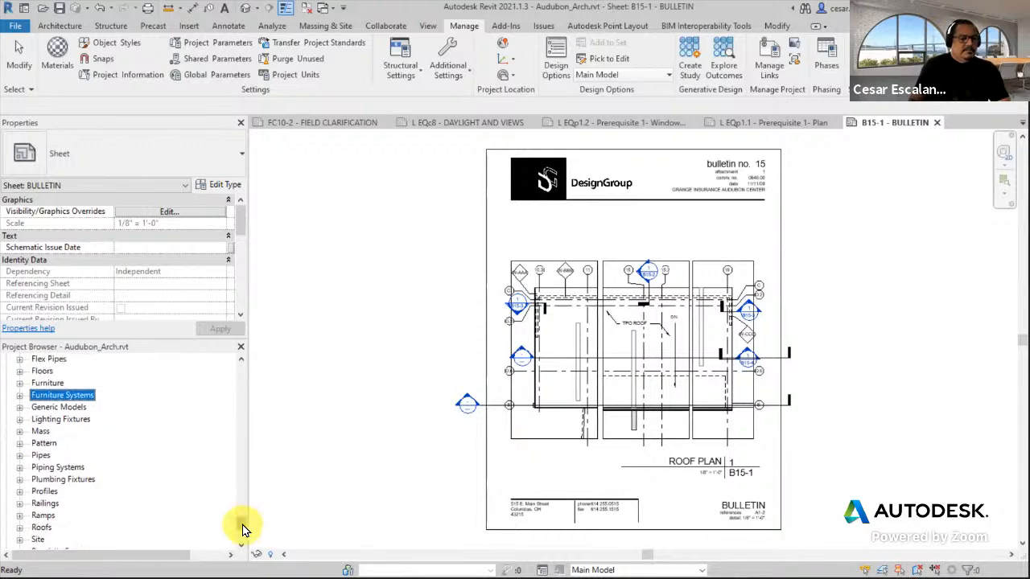
mouse_move(245, 528)
mouse_down()
mouse_move(238, 475)
mouse_move(257, 360)
mouse_up()
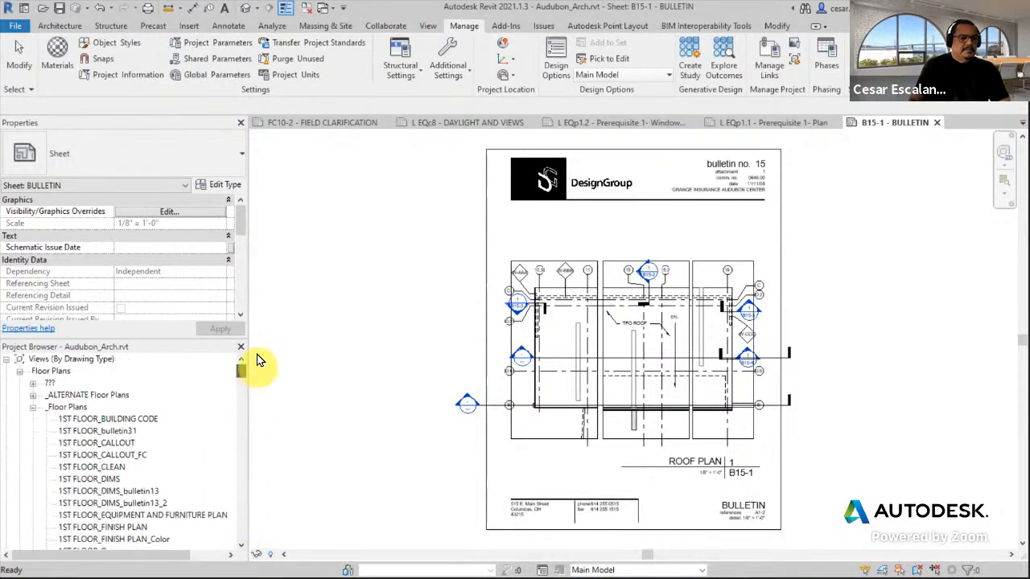
click(20, 374)
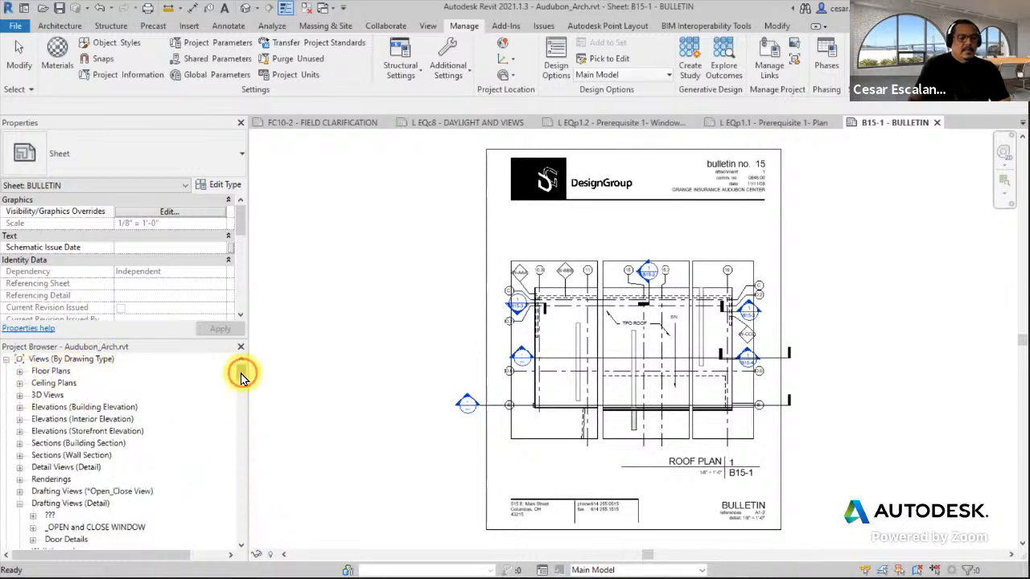
mouse_move(240, 373)
mouse_down()
mouse_move(236, 556)
mouse_move(242, 431)
mouse_move(259, 356)
mouse_up()
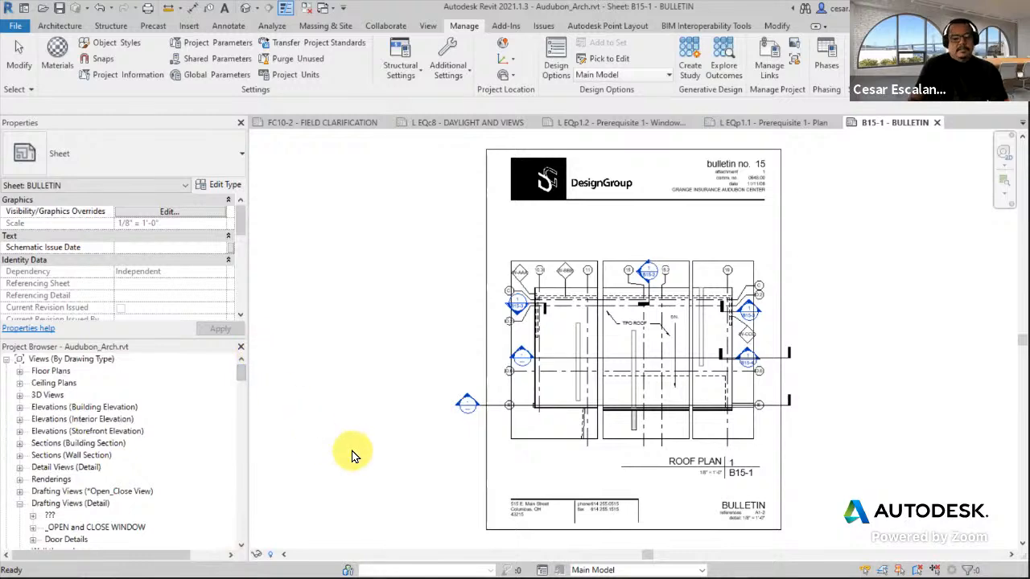
Step: Open Browser Organization for the Views node and compare the schemes available for sheets and schedules
click(93, 362)
right_click(97, 367)
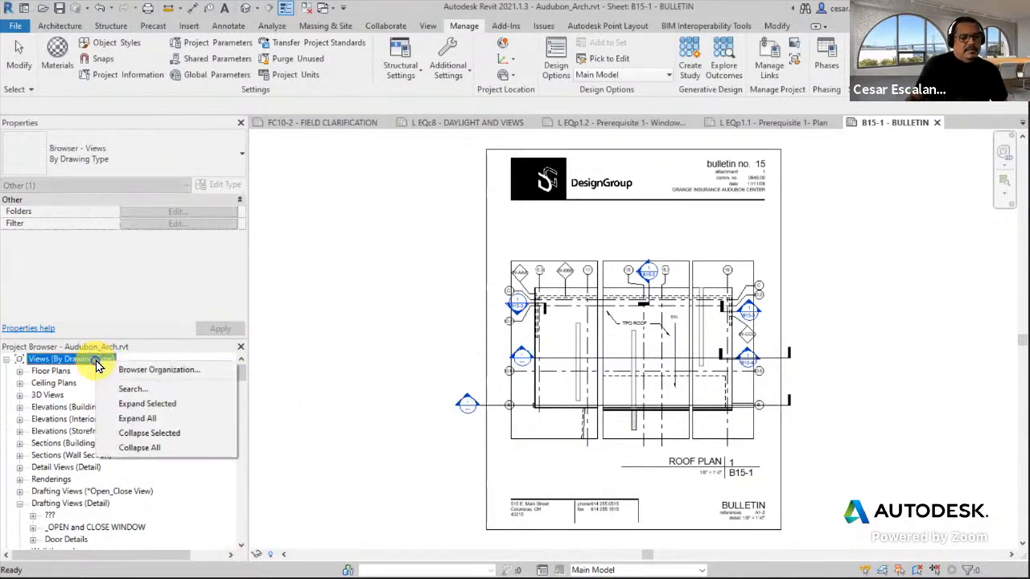
click(140, 369)
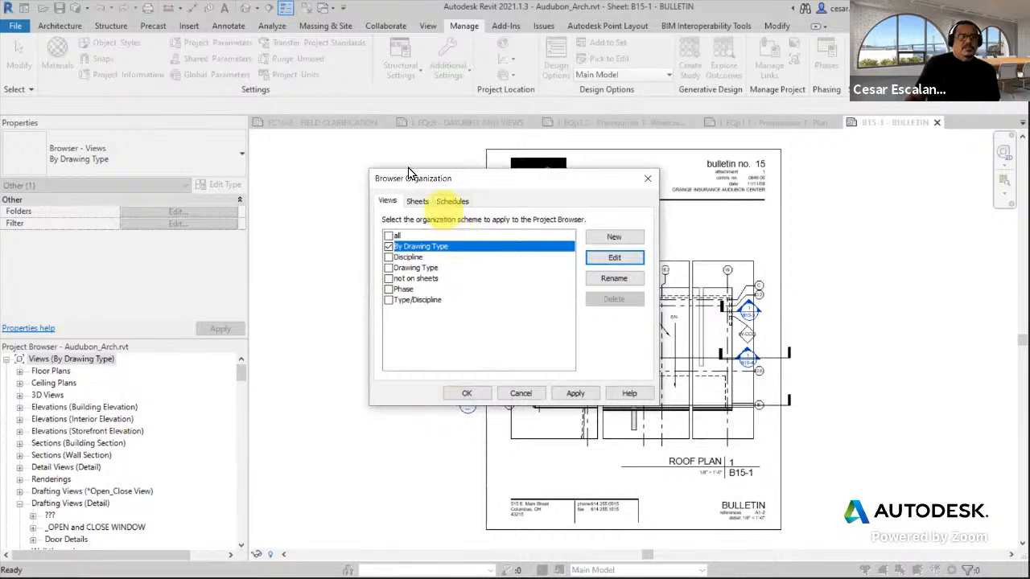
click(421, 202)
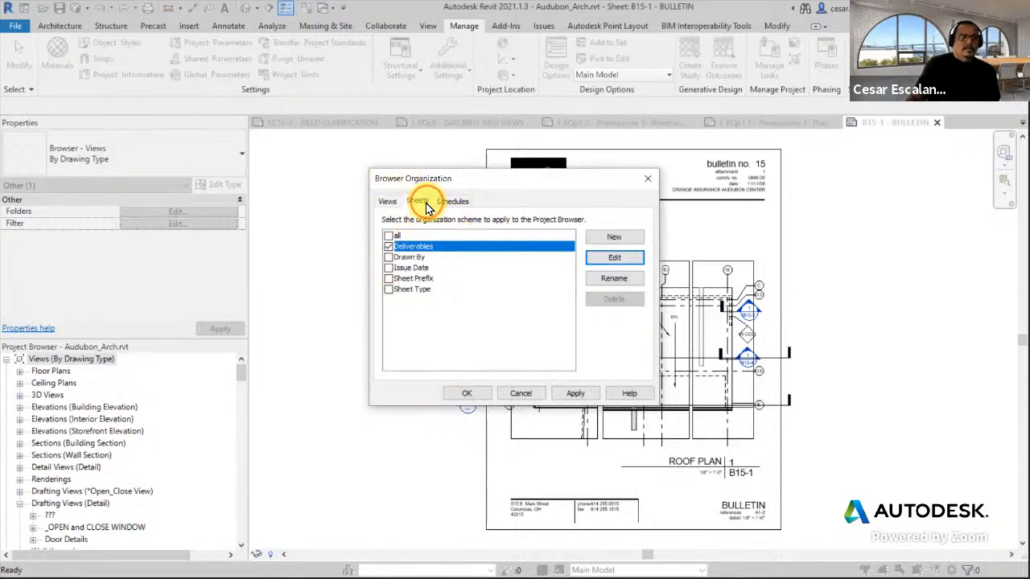
click(452, 201)
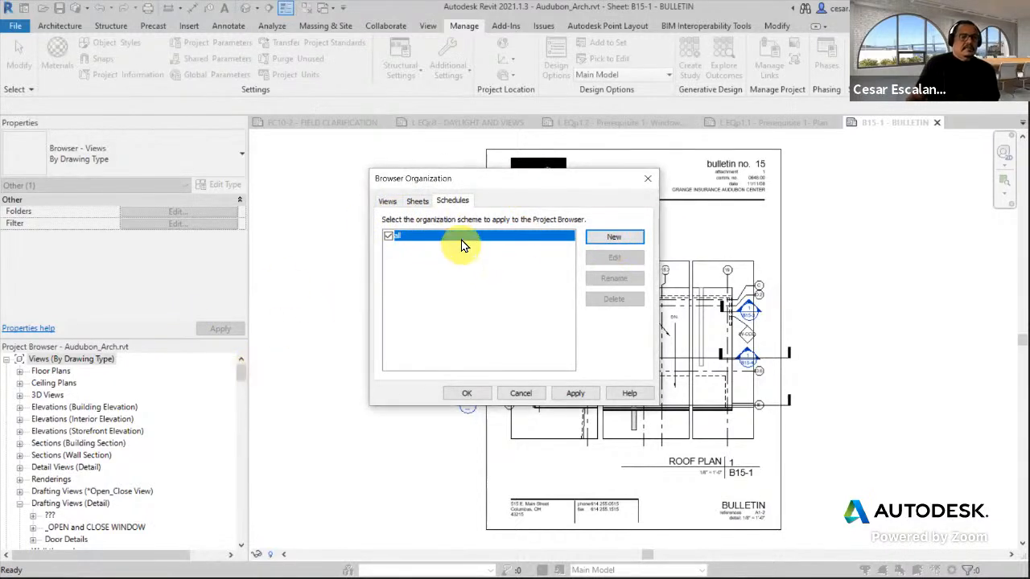
click(415, 201)
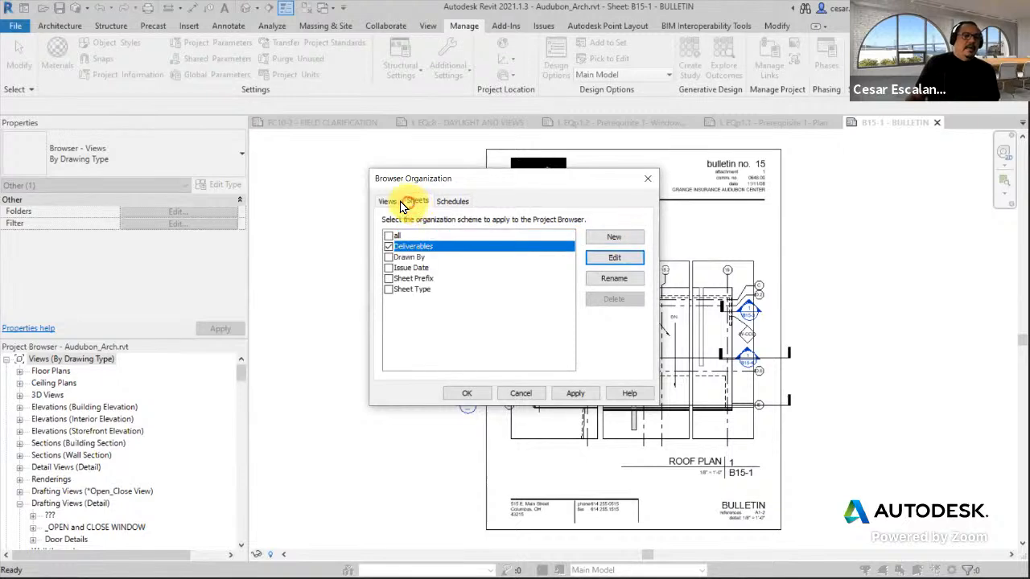
Step: Compare the all, Deliverables, Drawn By and Sheet Type schemes for sheets with the view schemes, and leave Browser Organization without applying changes
click(390, 236)
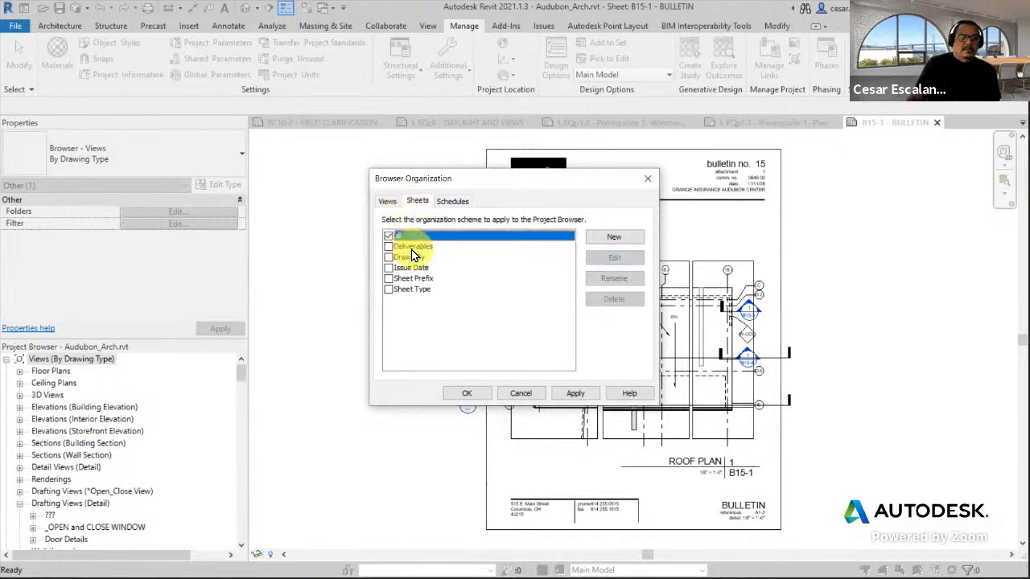
click(388, 246)
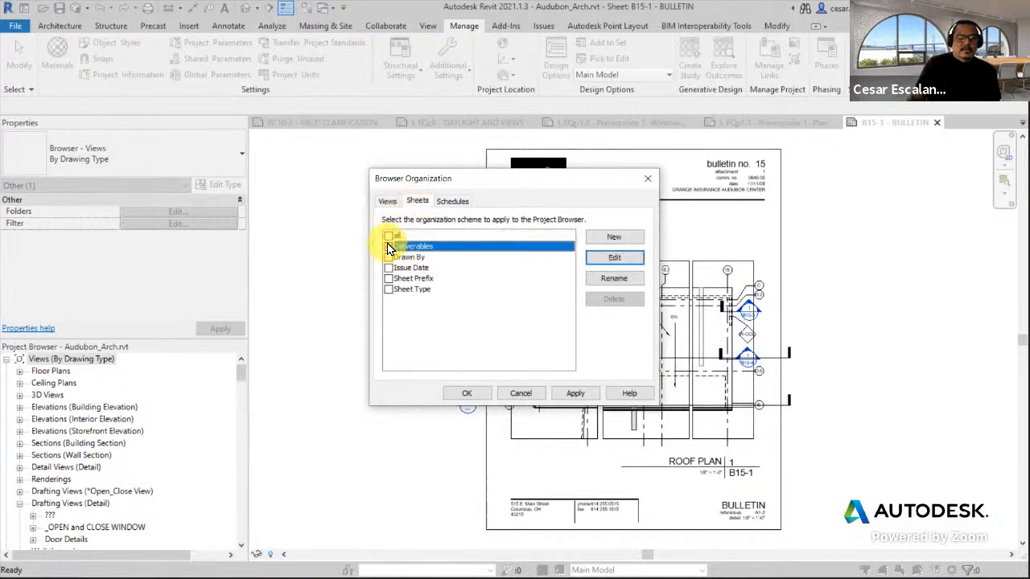
click(389, 258)
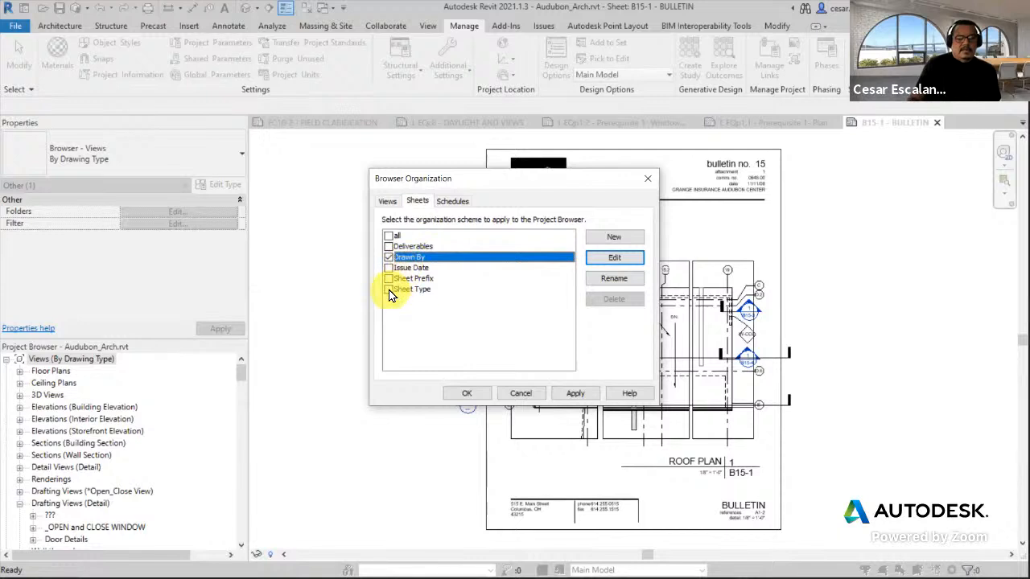
click(389, 289)
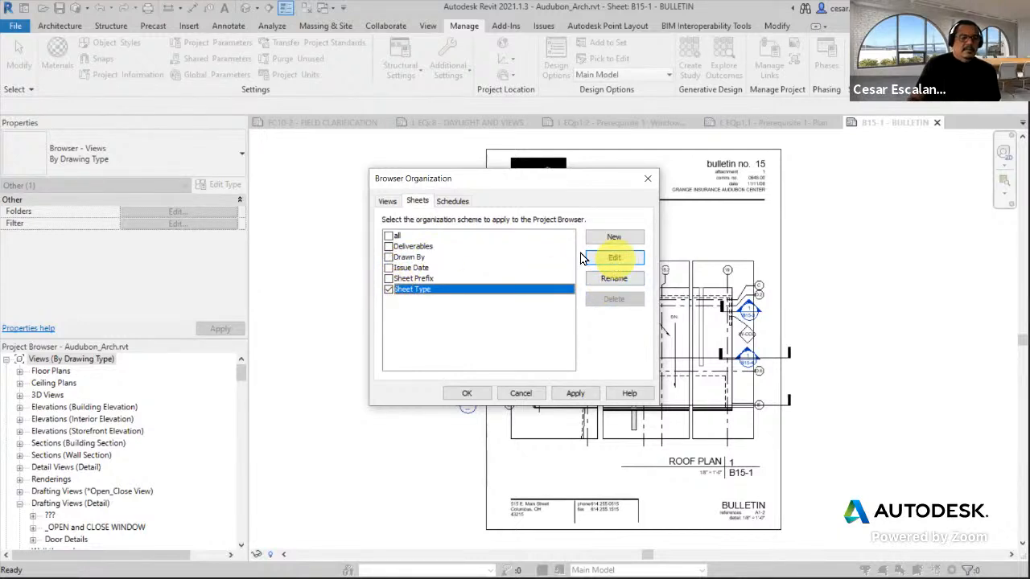
click(392, 202)
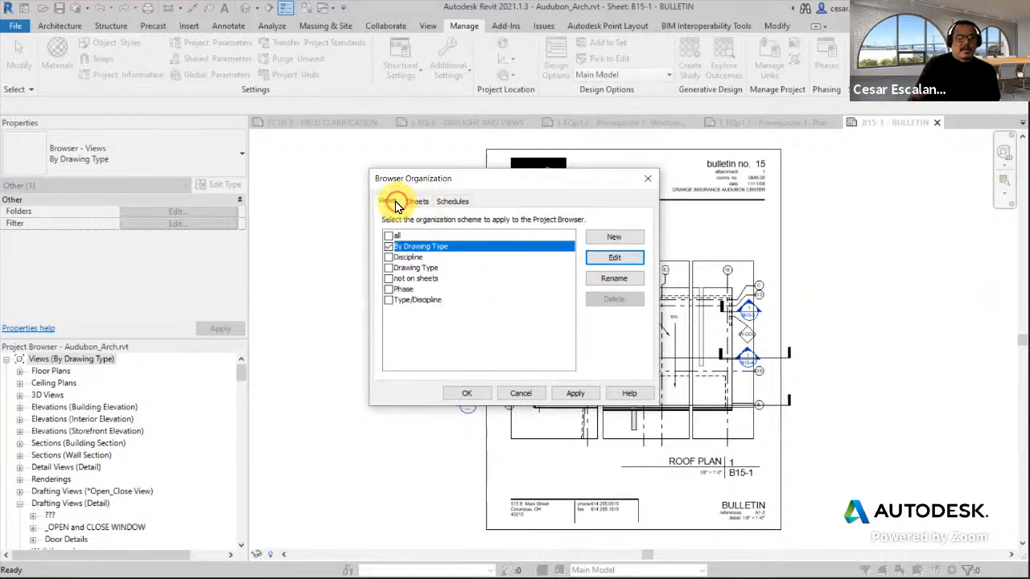
click(389, 247)
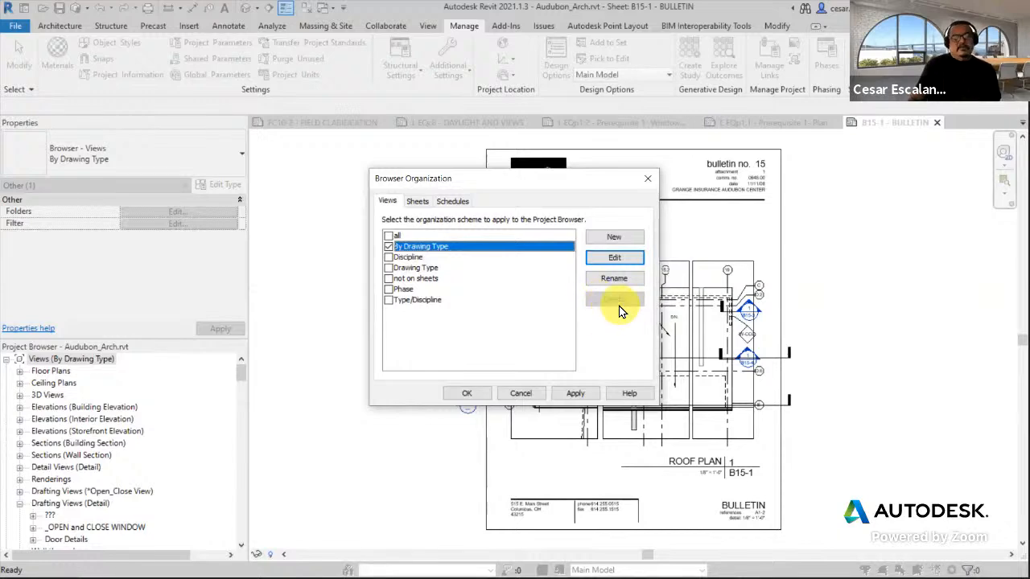
click(523, 394)
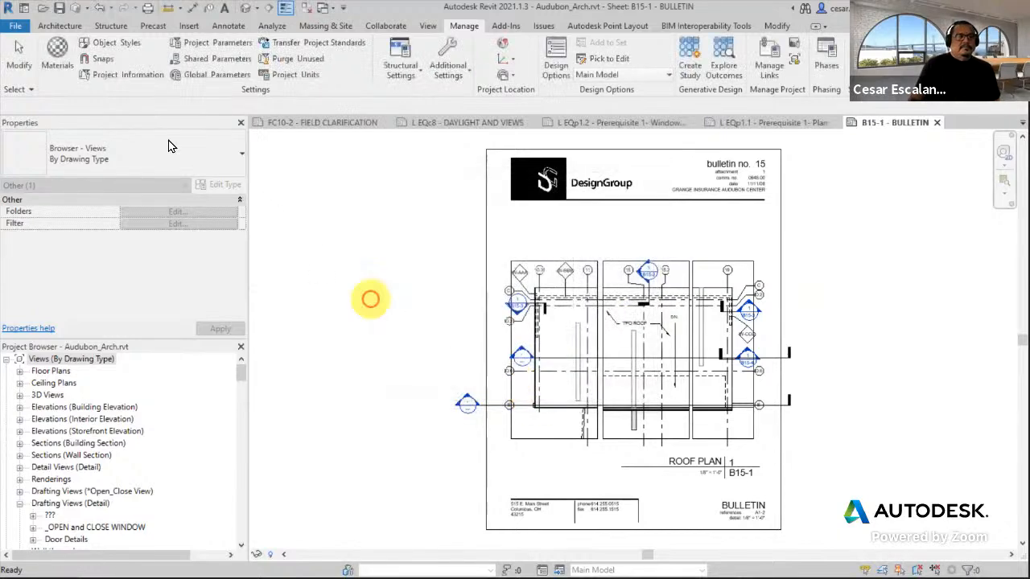
Step: Save the Audubon_Arch project
click(15, 27)
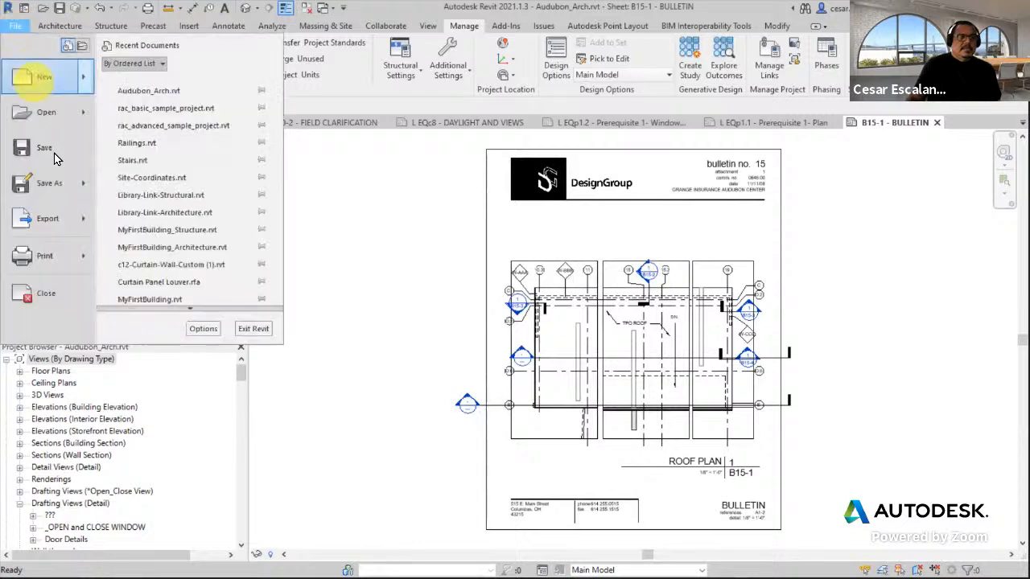
click(42, 151)
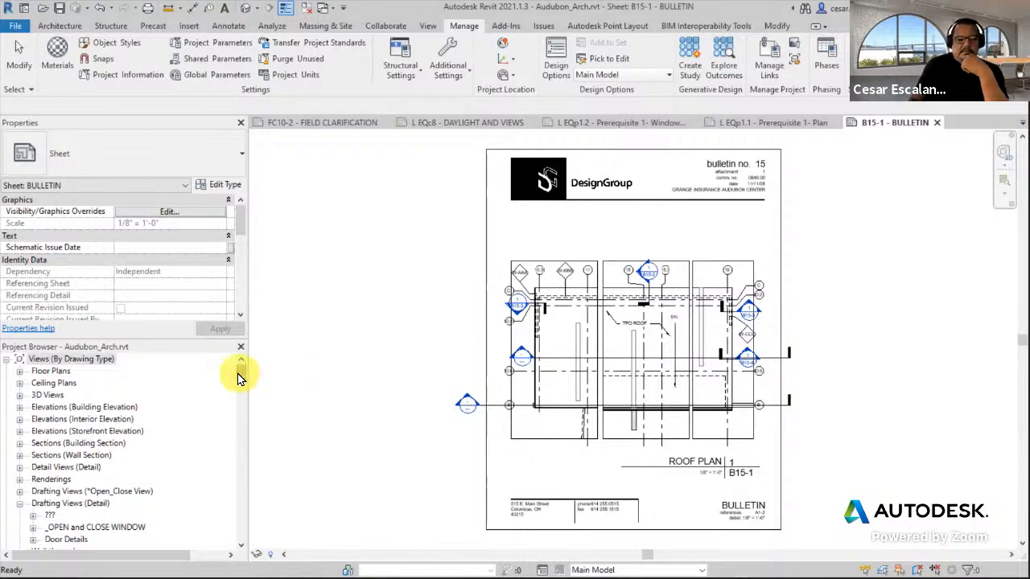
mouse_move(242, 378)
mouse_down()
mouse_move(229, 515)
mouse_move(243, 369)
mouse_up()
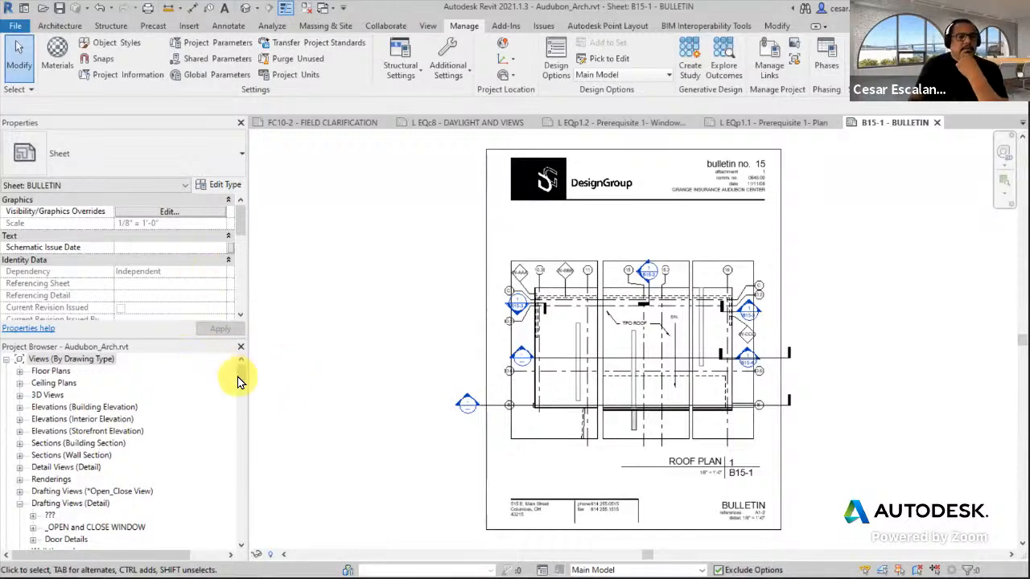
mouse_move(239, 370)
mouse_down()
mouse_move(237, 563)
mouse_move(247, 360)
mouse_up()
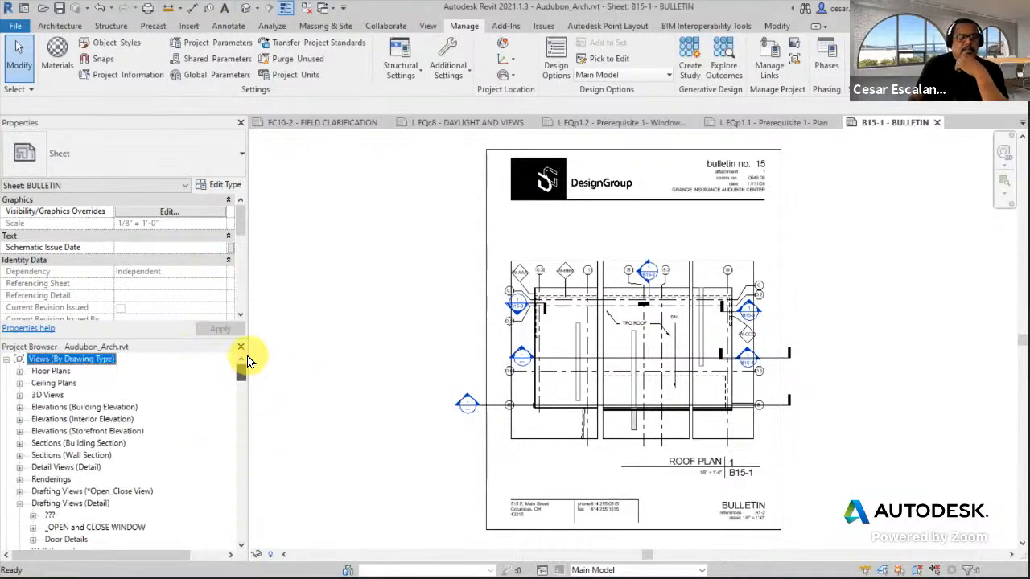
Step: Close every open sheet and view, including B15-1 - BULLETIN and {3D}, keeping only the 1ST FLOOR_CALLOUT floor plan open
click(935, 122)
click(991, 122)
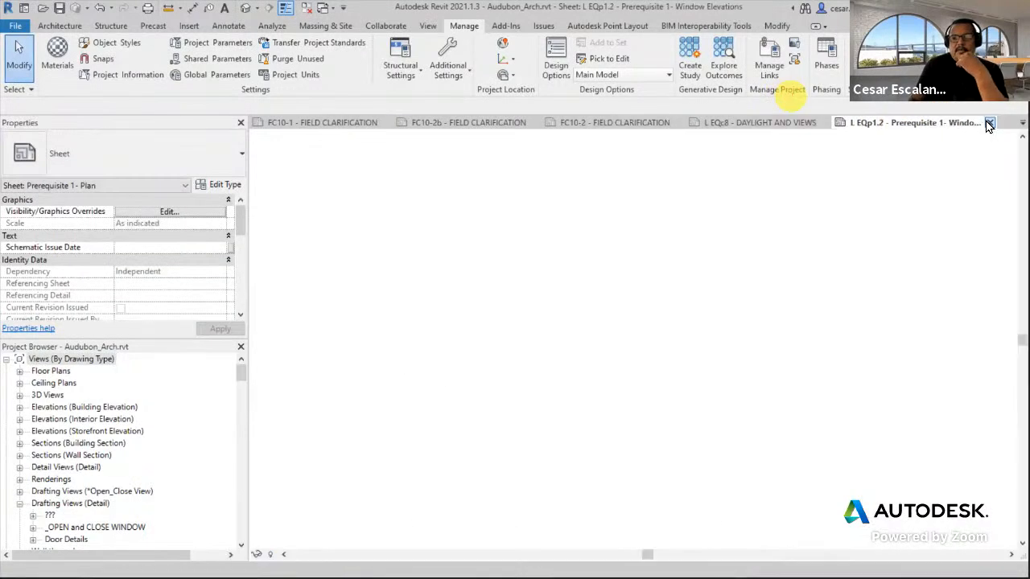
click(989, 122)
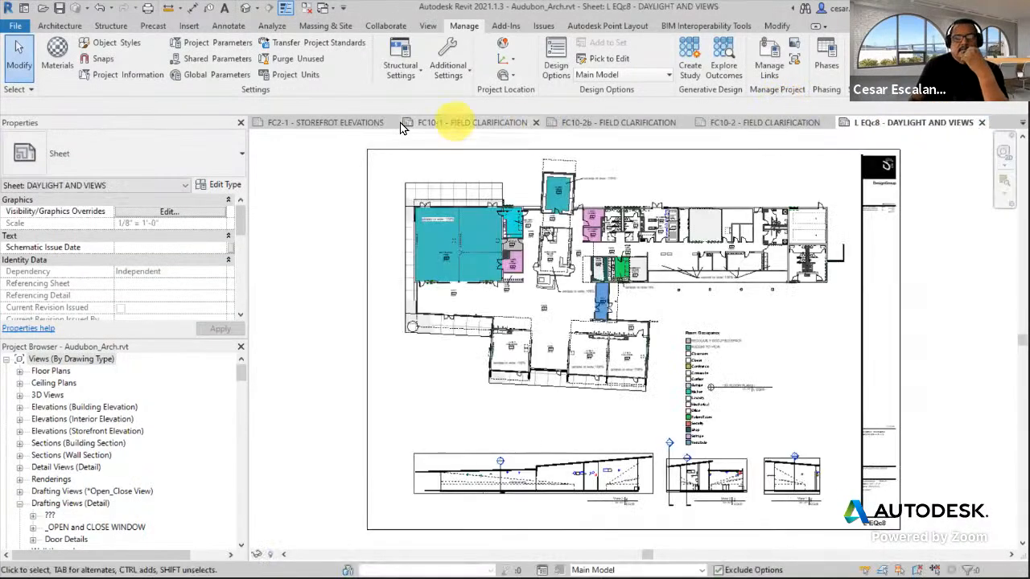
click(982, 122)
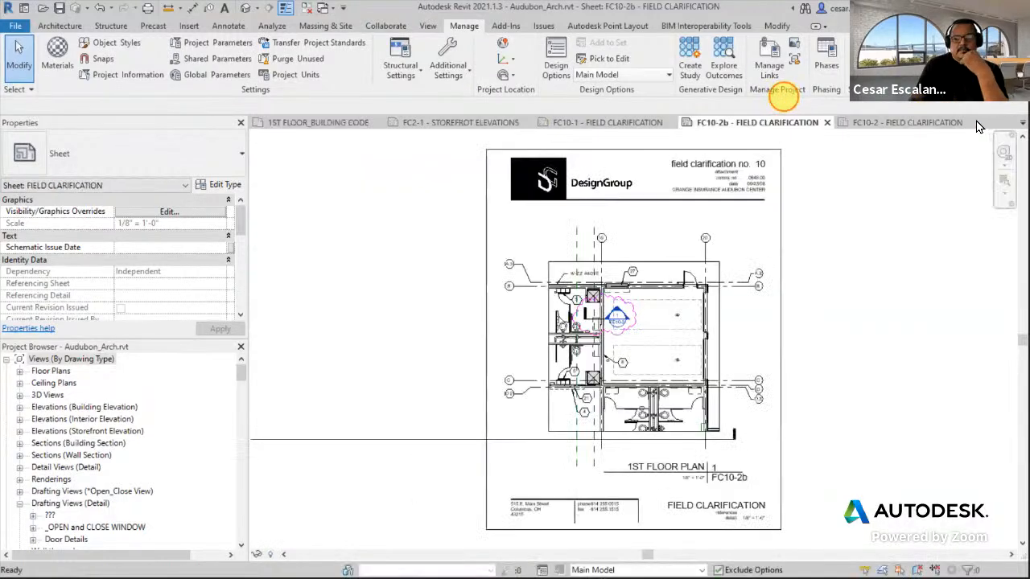
click(970, 123)
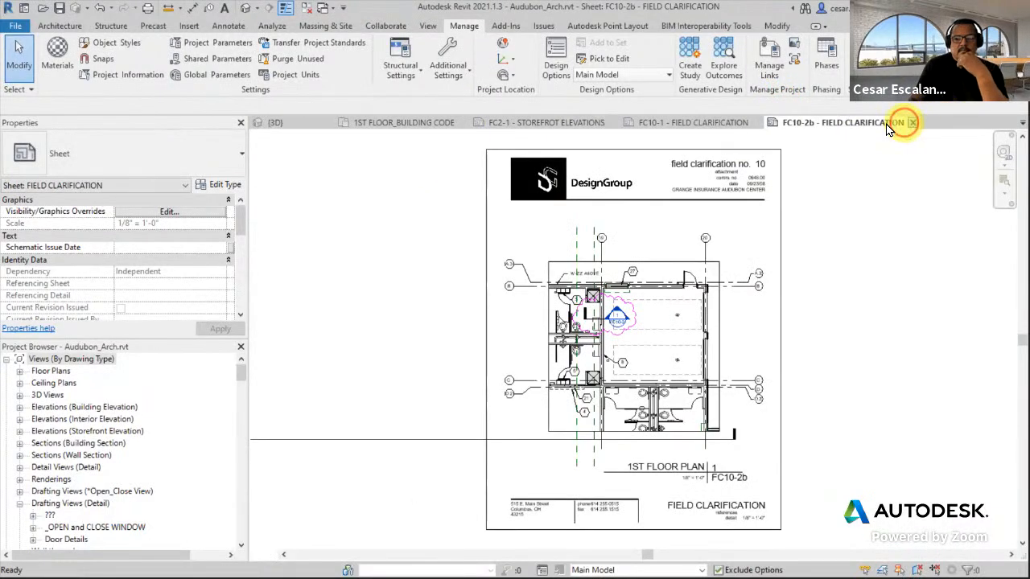
click(915, 122)
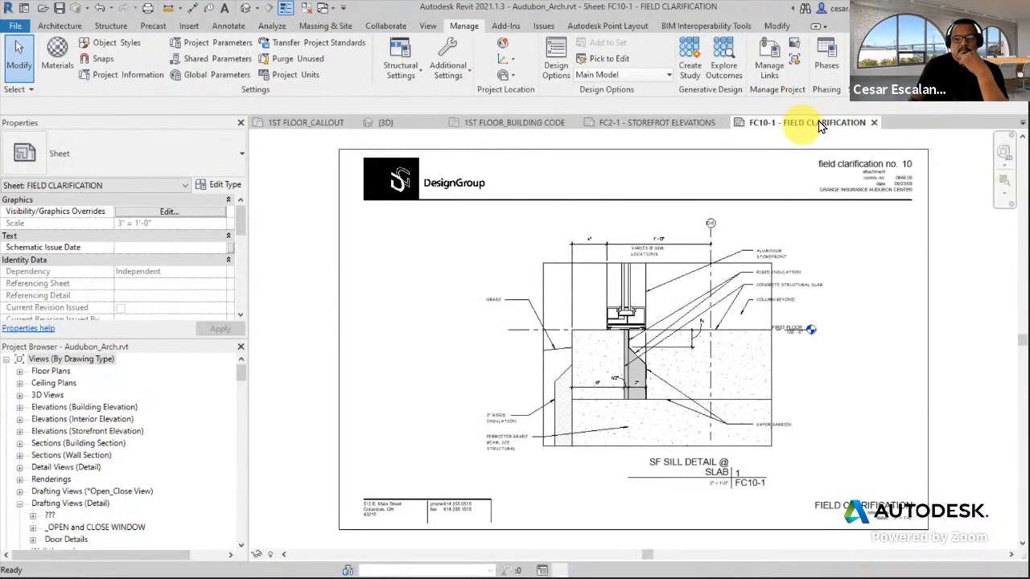
click(873, 122)
click(723, 123)
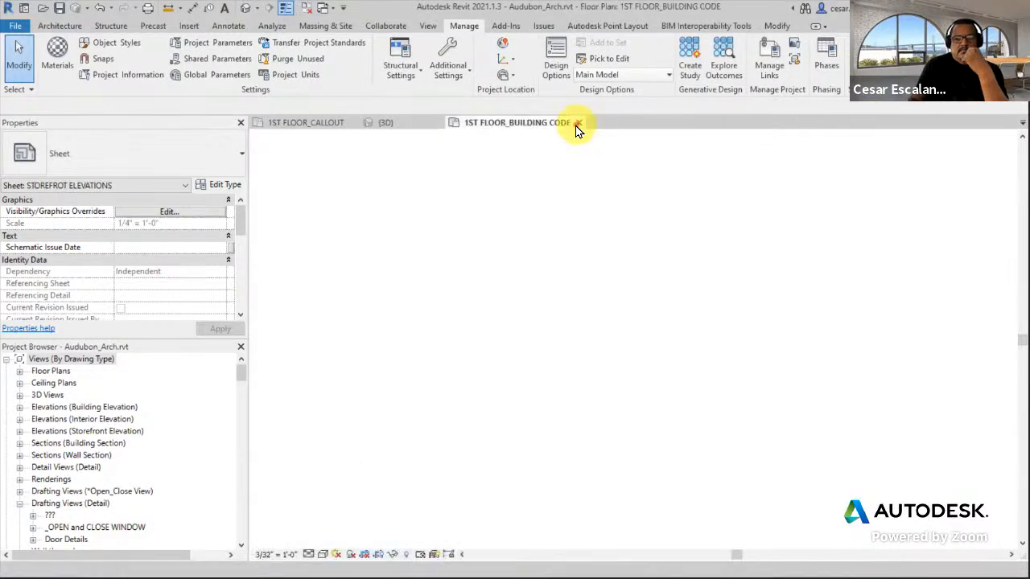
click(579, 122)
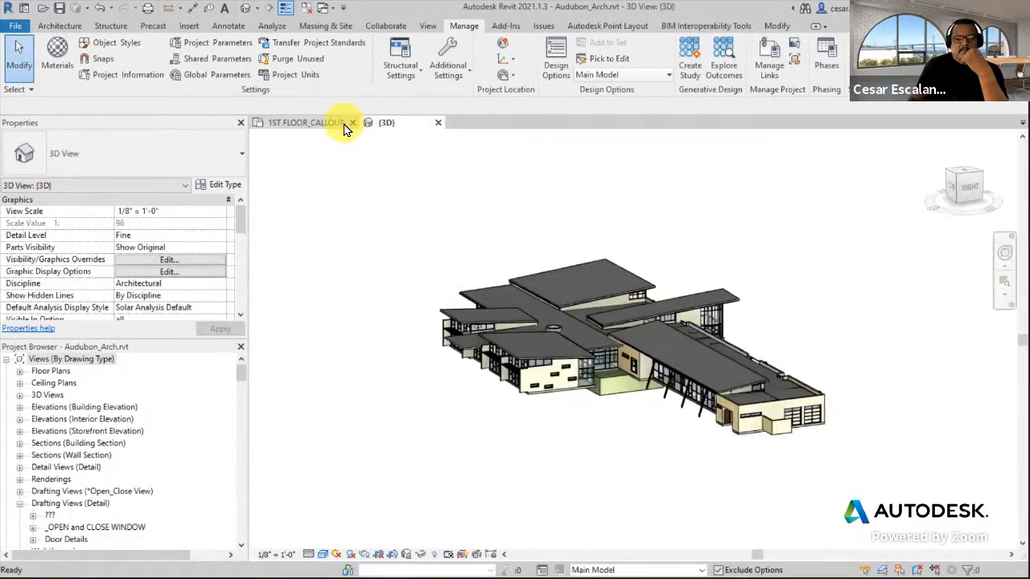
click(437, 123)
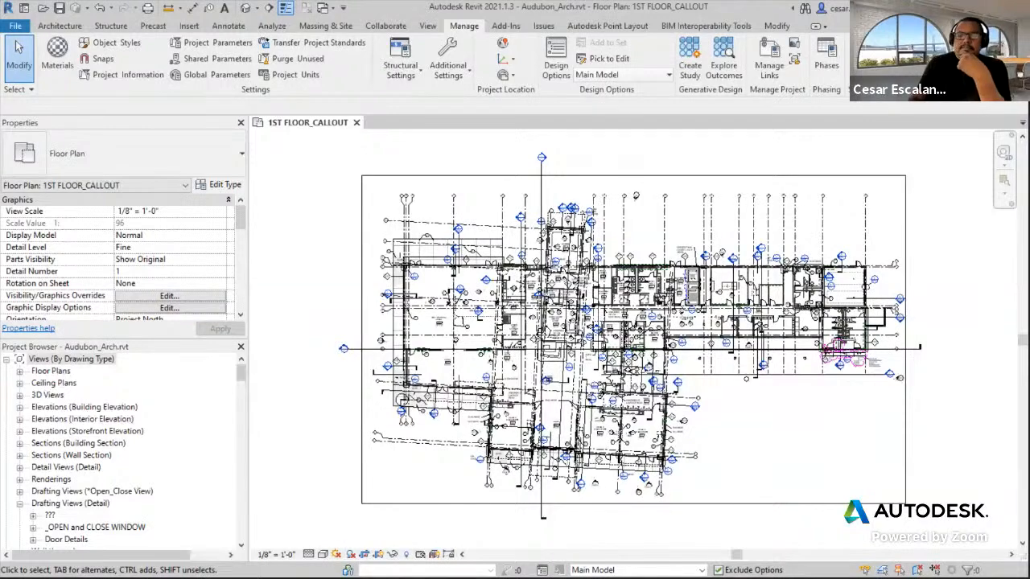
Step: Switch to PowerPoint with F+M Detailing.ppt, maximize its window and start the slide show from the Agenda slide
key(alt+Tab)
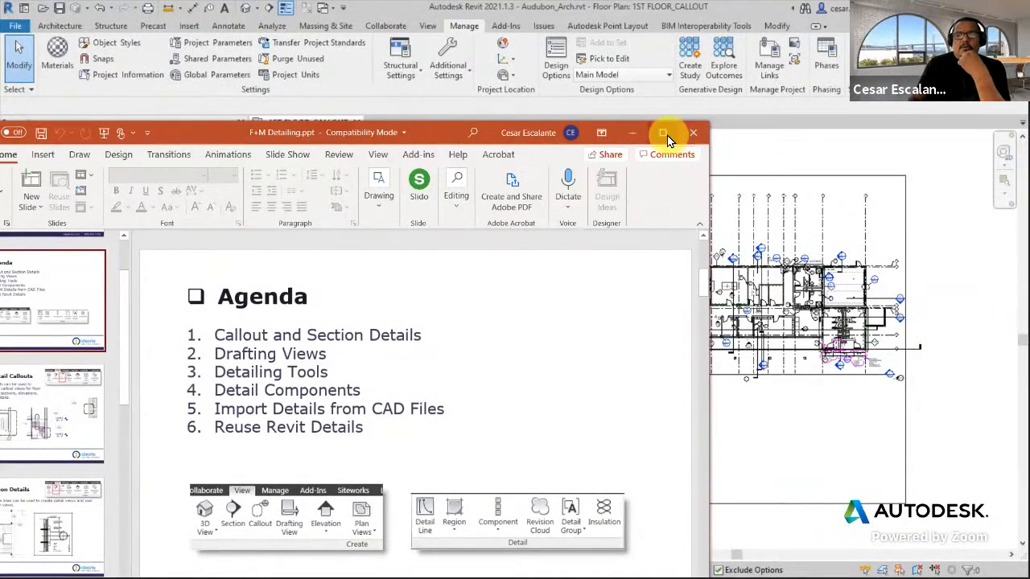
click(667, 135)
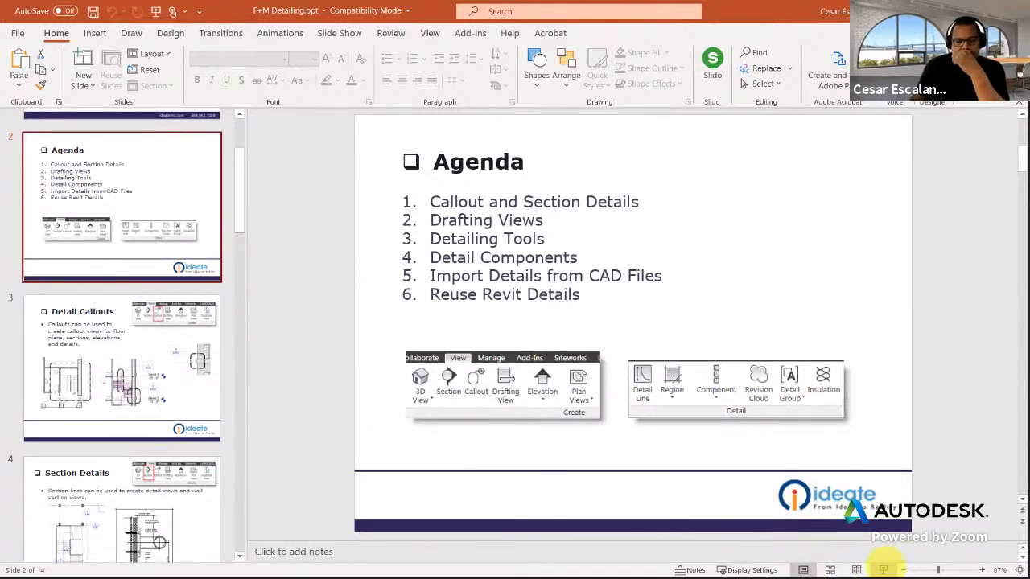
click(883, 569)
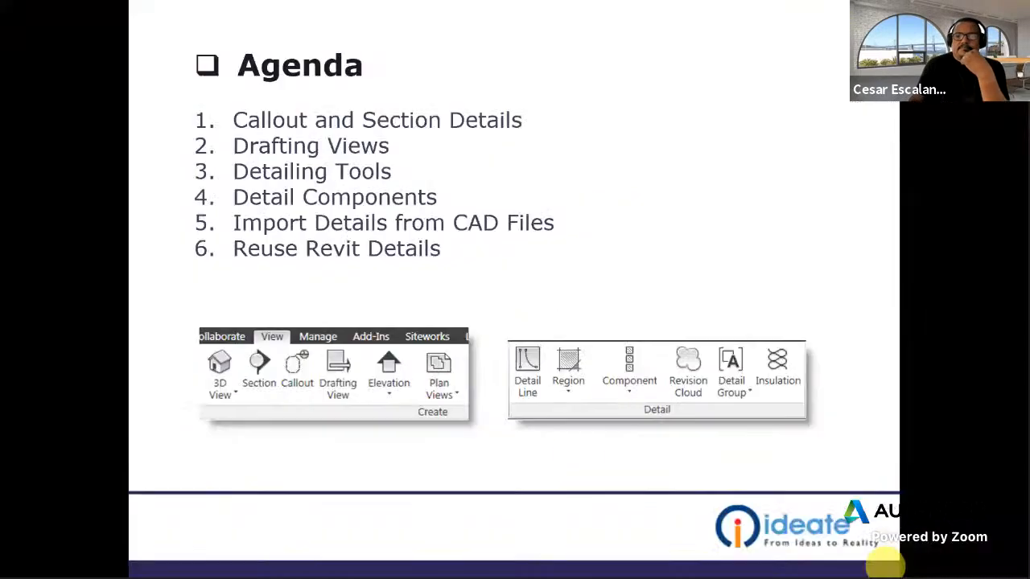
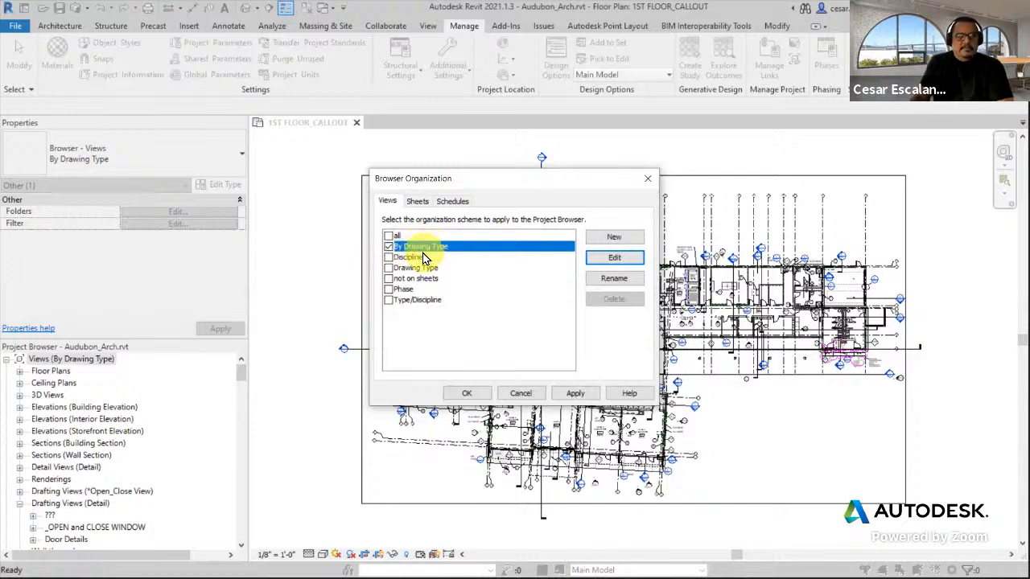
Step: Accept the By Drawing Type scheme for the views and expand Detail Views (Detail) to examine its subgroups
click(473, 395)
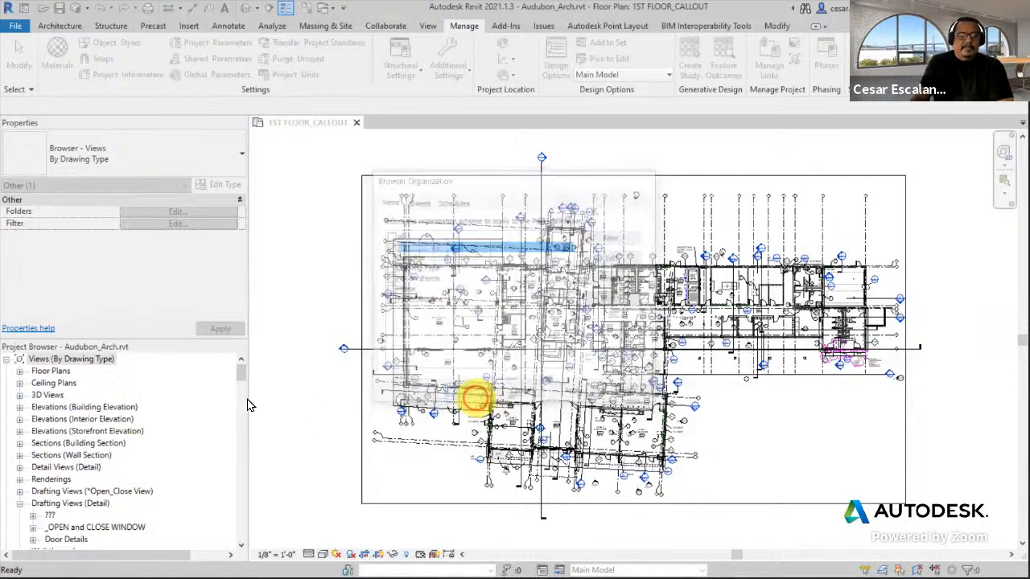
click(22, 504)
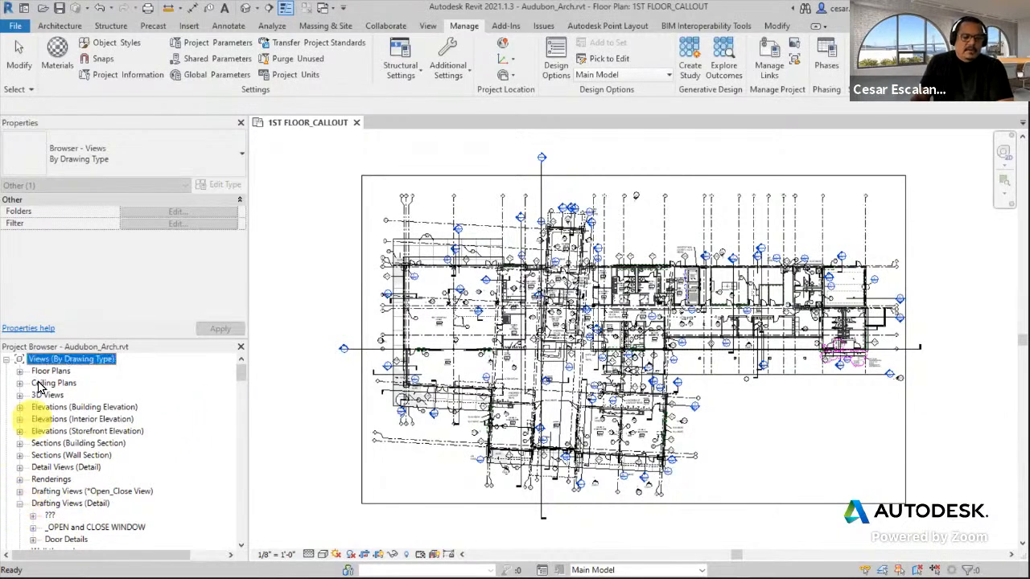
scroll(120, 418, down, 2)
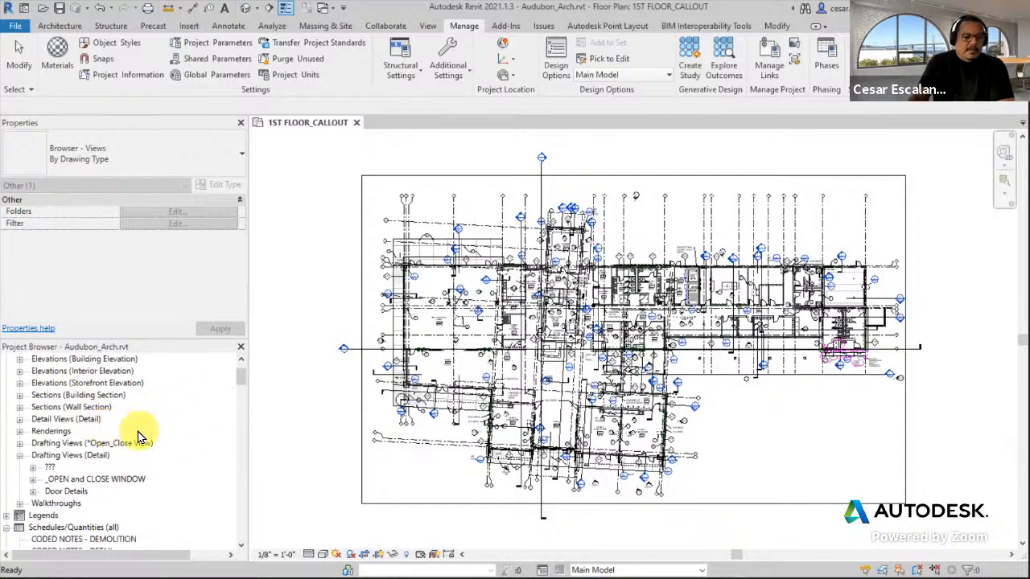
click(20, 420)
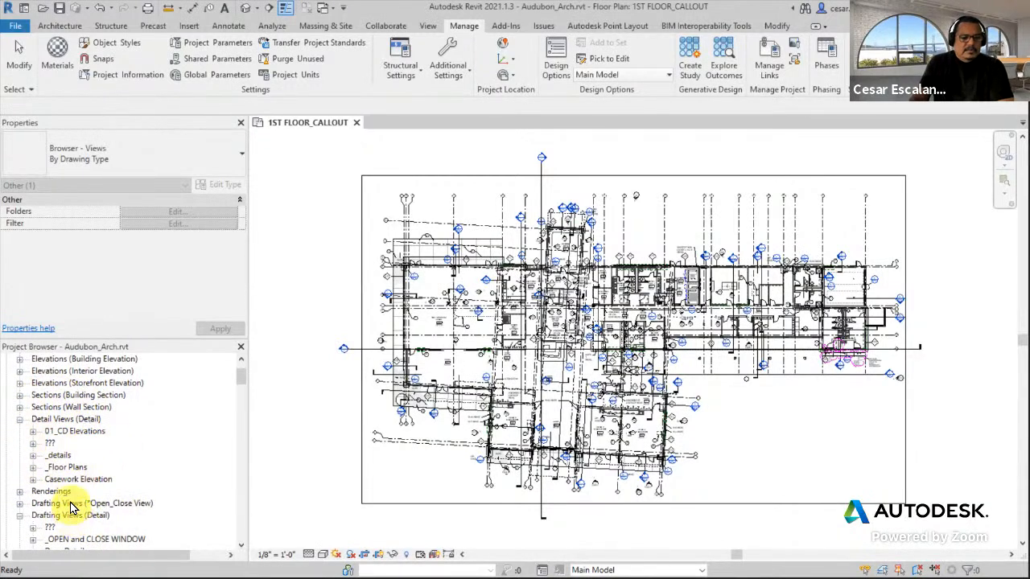
scroll(117, 457, up, 2)
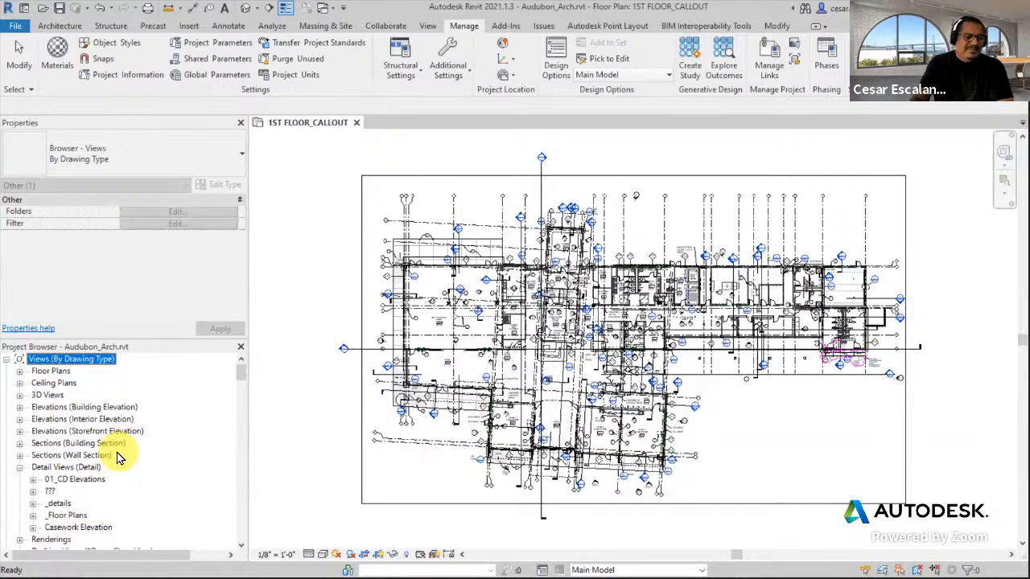
Step: Open Browser Organization for the Views node and apply the all scheme to the views
right_click(98, 362)
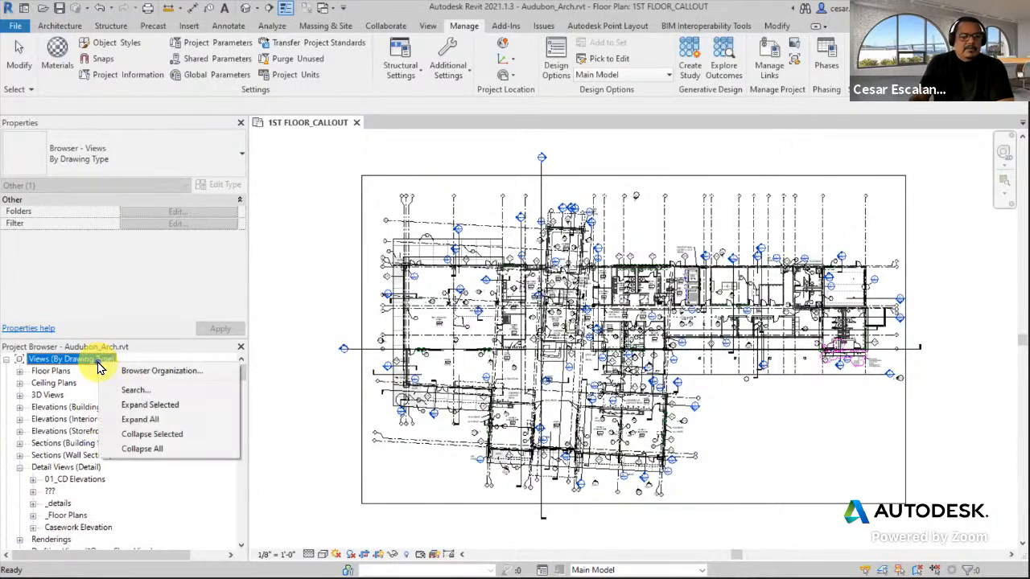
click(151, 372)
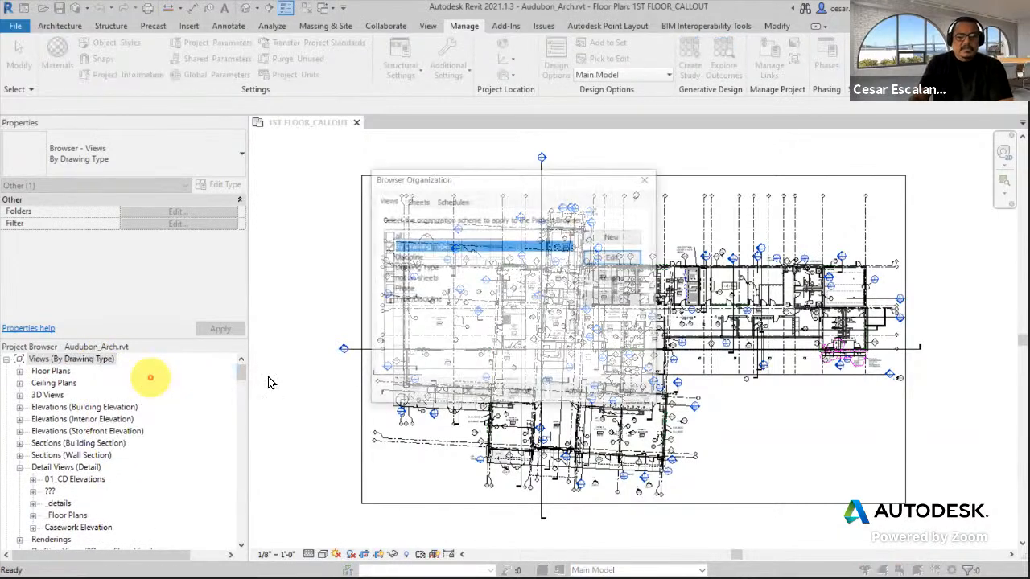
click(391, 236)
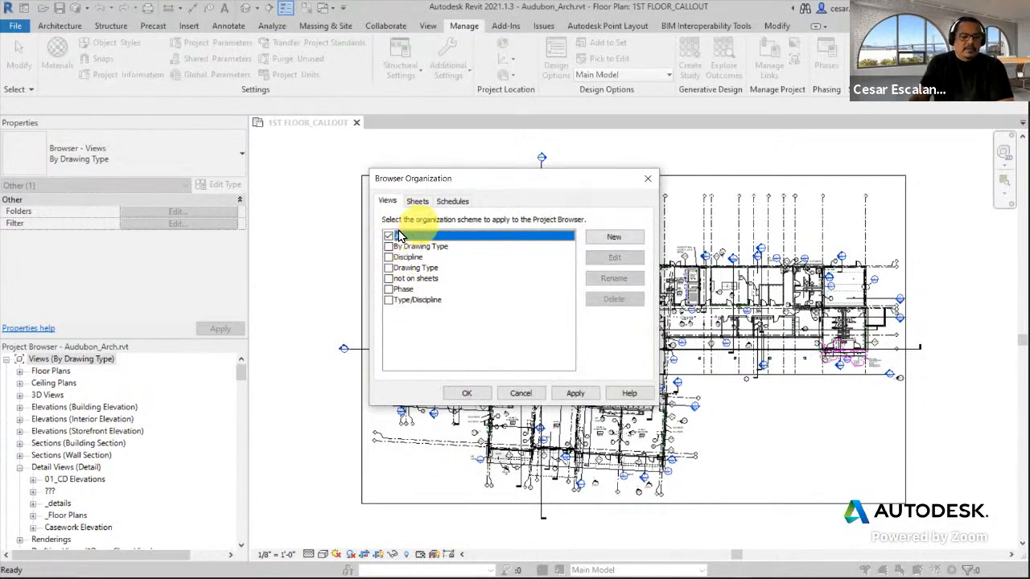
click(463, 393)
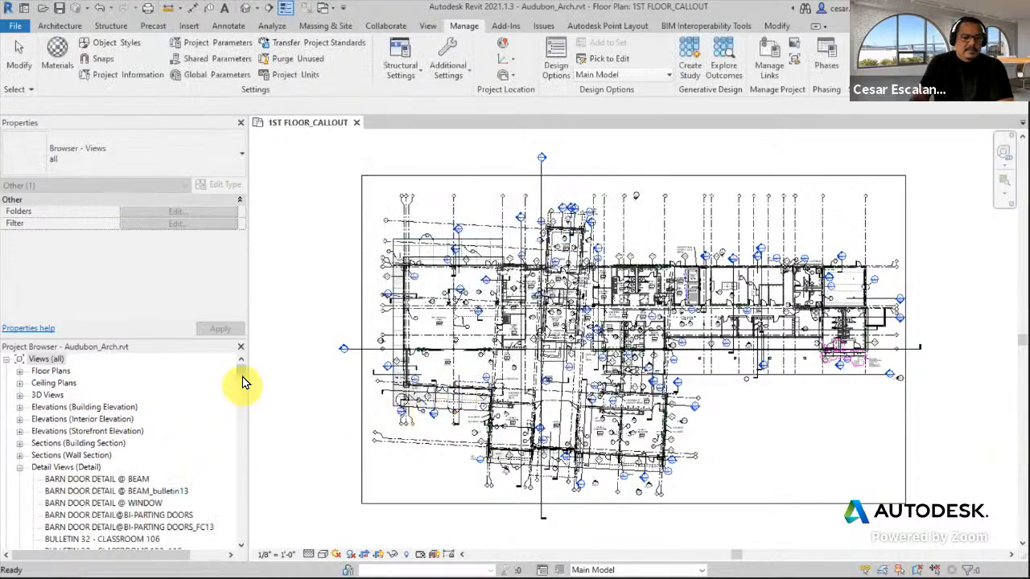
Step: Collapse the Detail Views (Detail) group and look over the views listed under Drafting Views (Detail)
drag(242, 375, 242, 354)
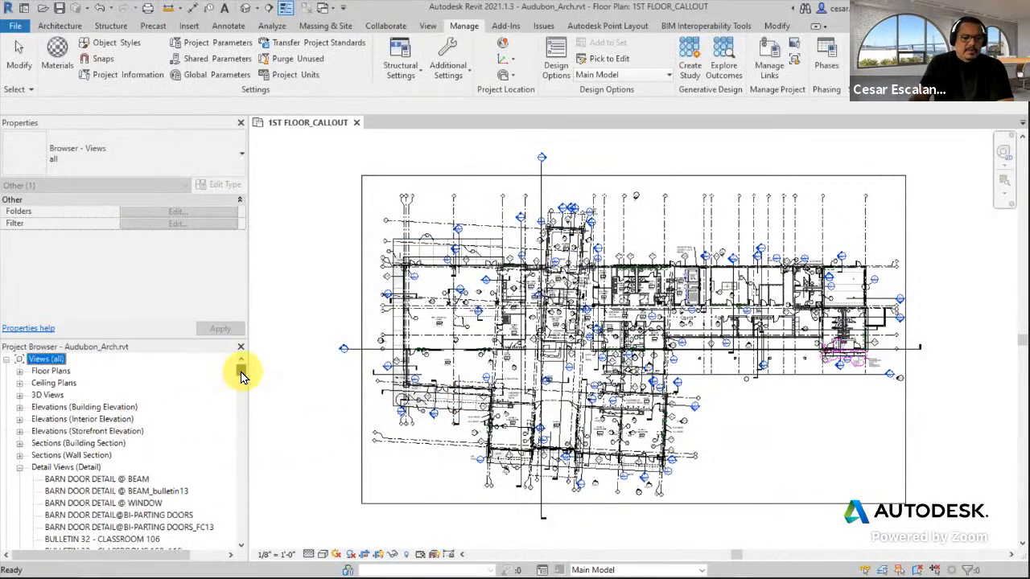
click(19, 468)
click(18, 467)
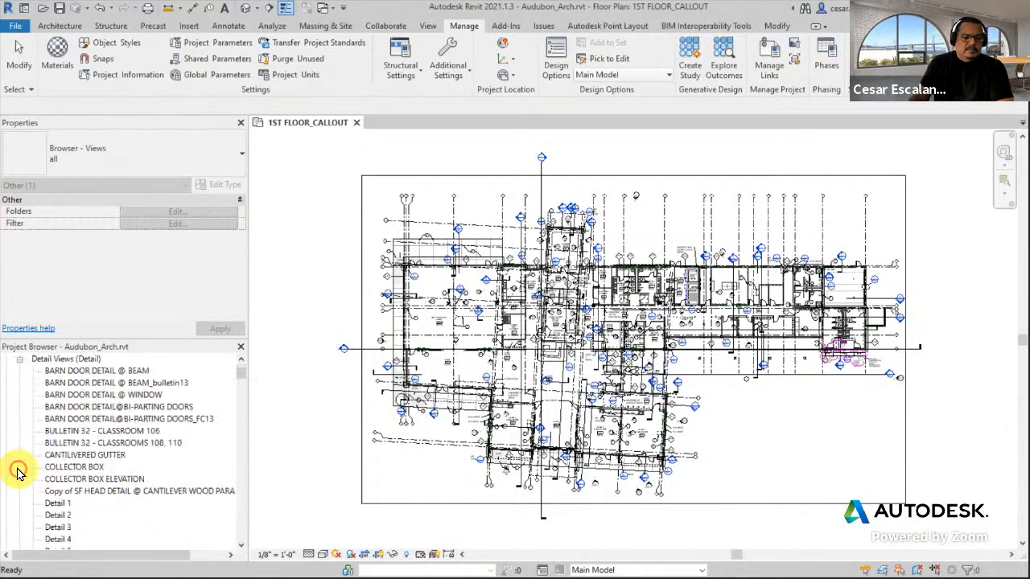
click(19, 359)
scroll(80, 407, up, 1)
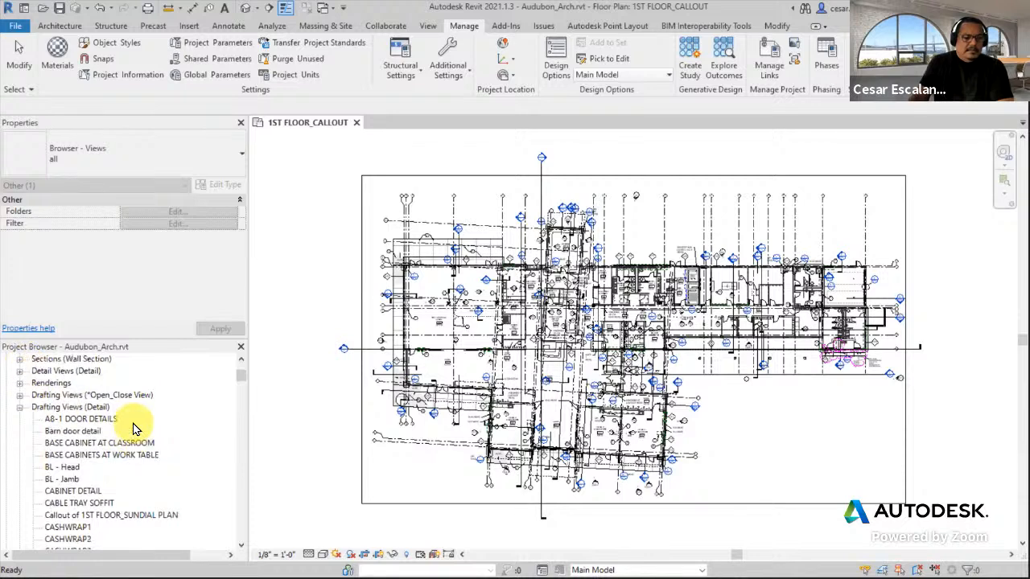
Step: Compare the Detail Views (Detail) and Drafting Views (Detail) groups by selecting each in alternation
click(84, 385)
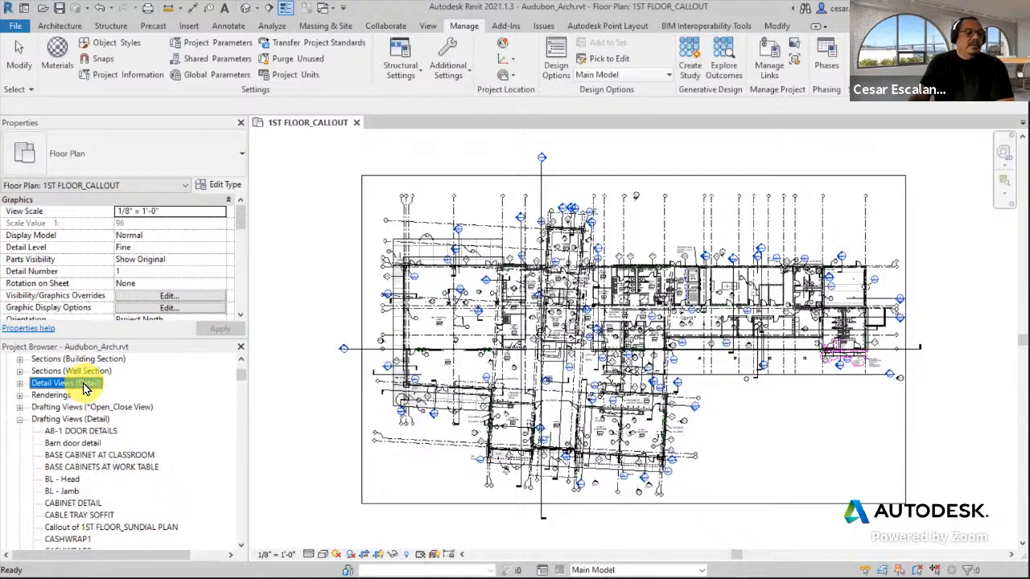
click(64, 421)
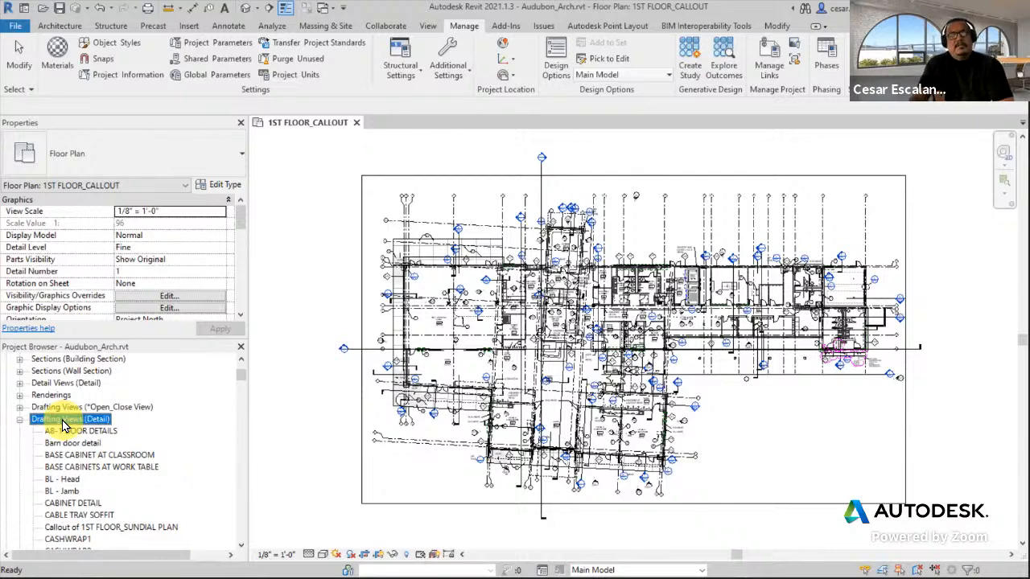
click(69, 385)
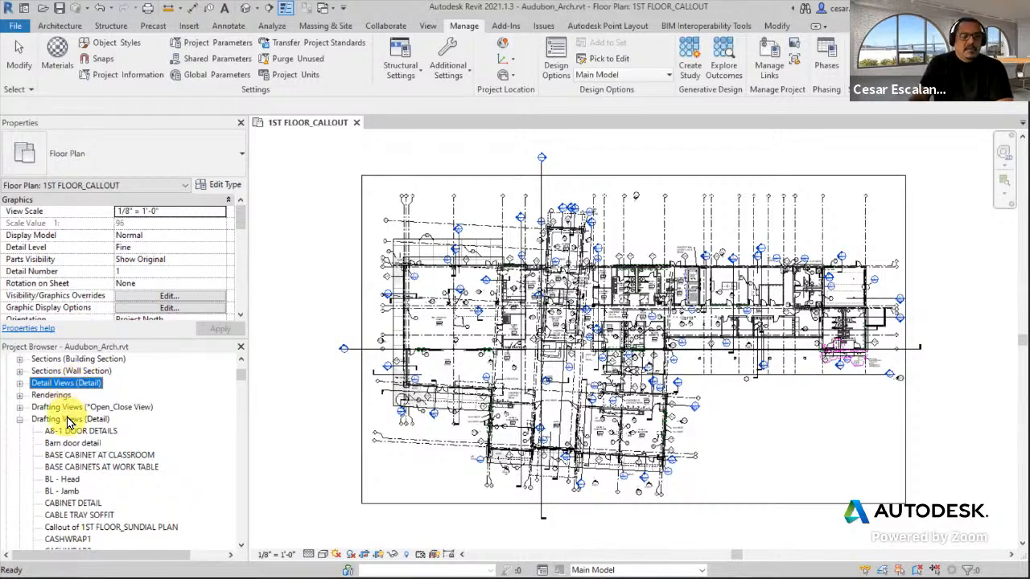
click(69, 420)
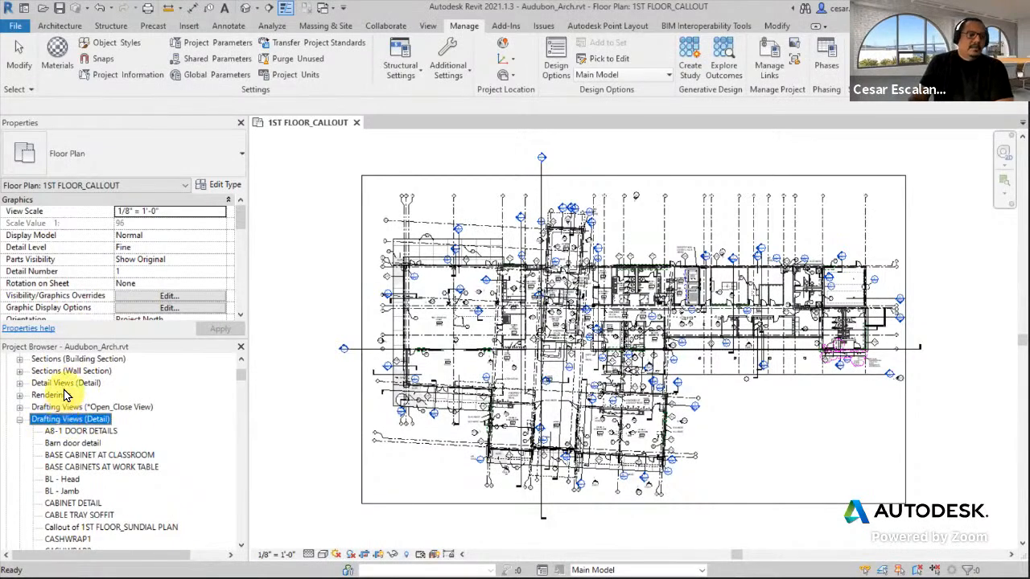
click(65, 384)
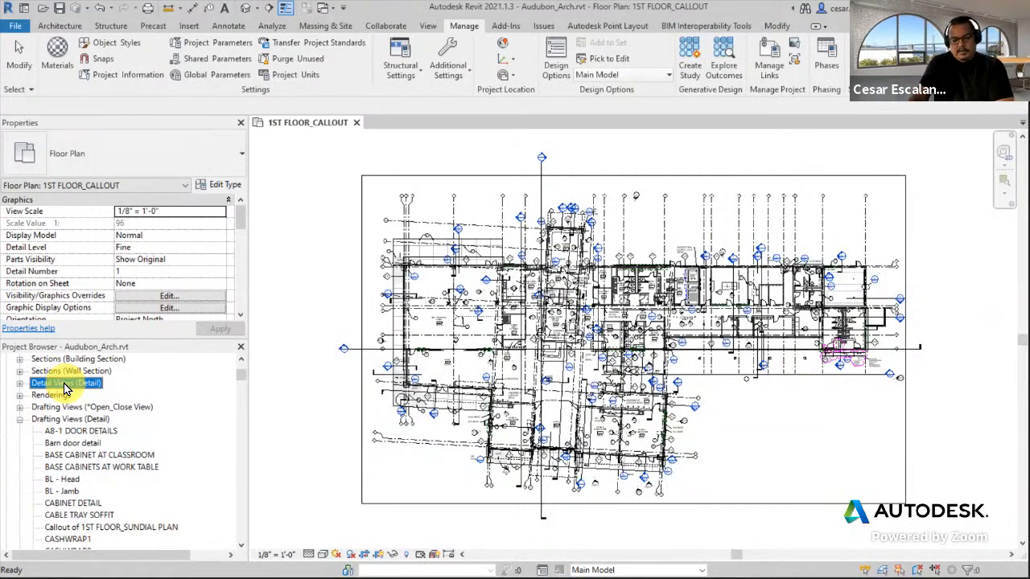
click(76, 420)
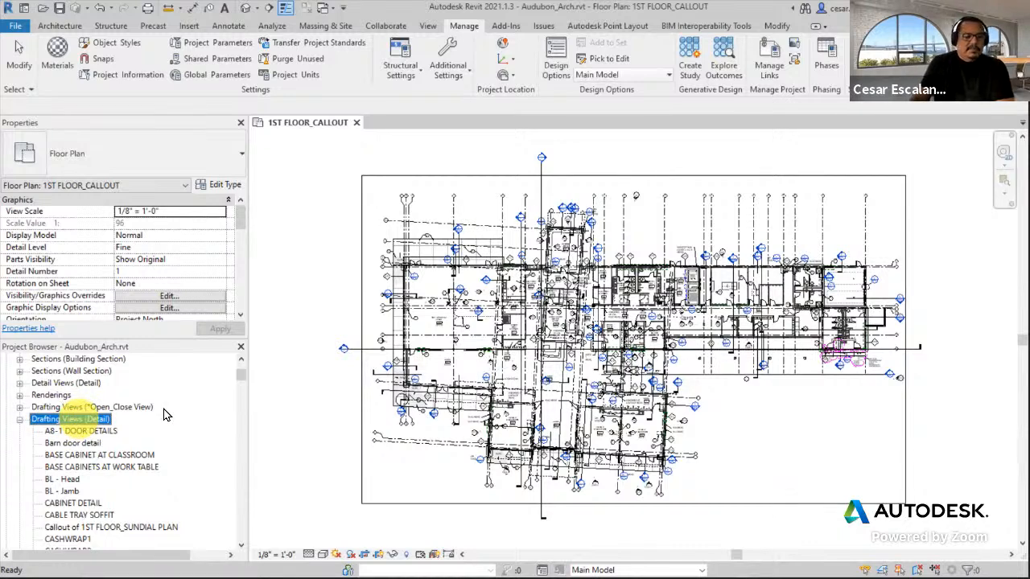
Step: Expand Detail Views (Detail), open the BARN DOOR DETAIL @ BEAM view and examine its linework, filled regions and notes
click(20, 384)
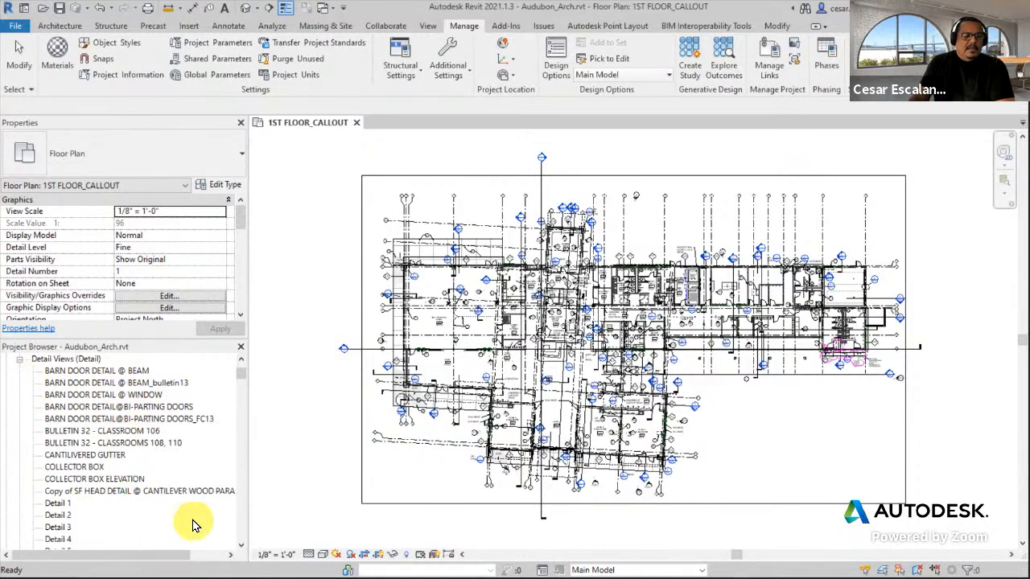
double_click(125, 372)
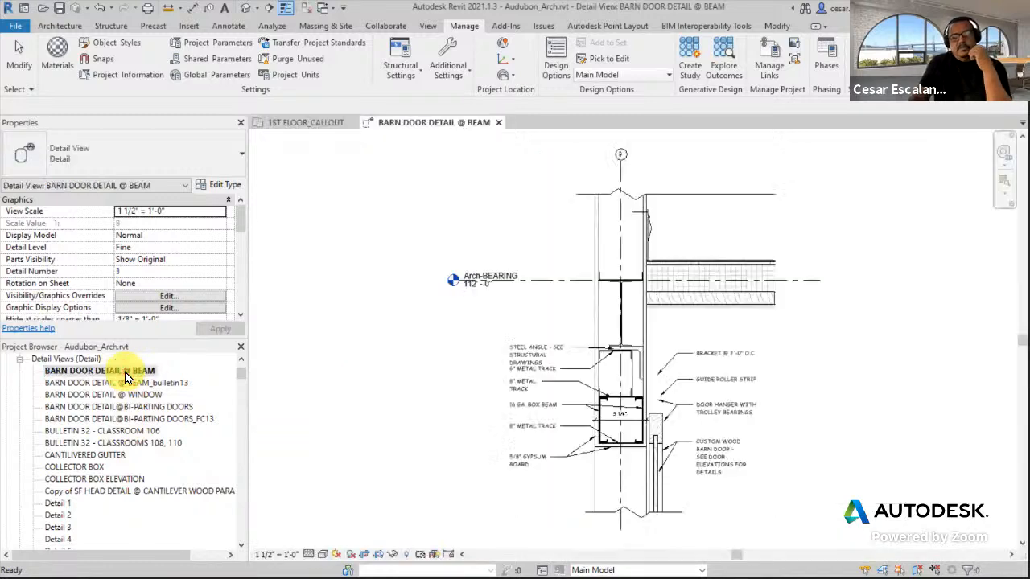
middle_drag(811, 478, 692, 466)
scroll(691, 467, down, 1)
scroll(691, 467, up, 2)
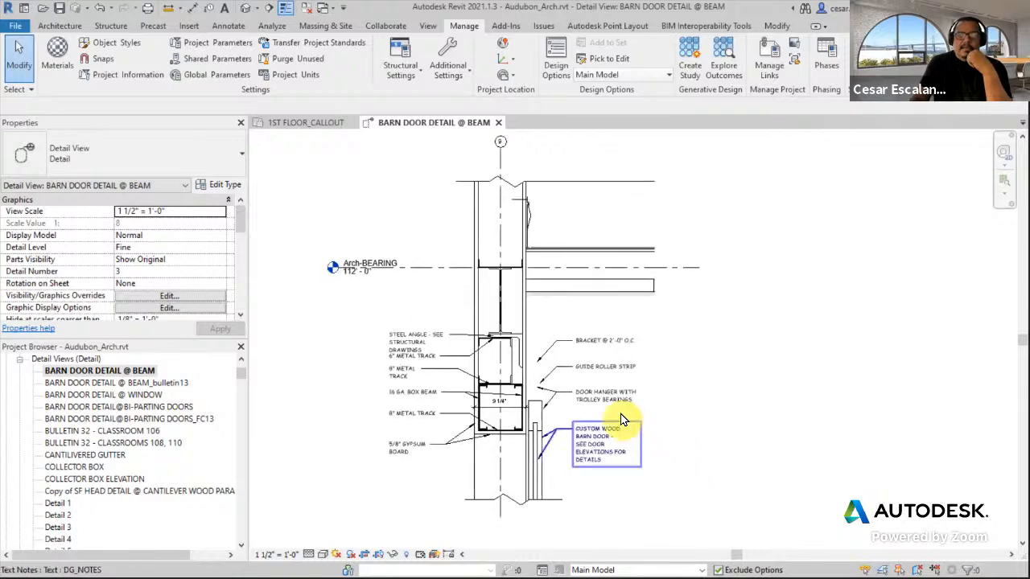
scroll(575, 388, up, 2)
middle_drag(770, 309, 865, 318)
middle_drag(767, 275, 765, 321)
scroll(764, 321, down, 2)
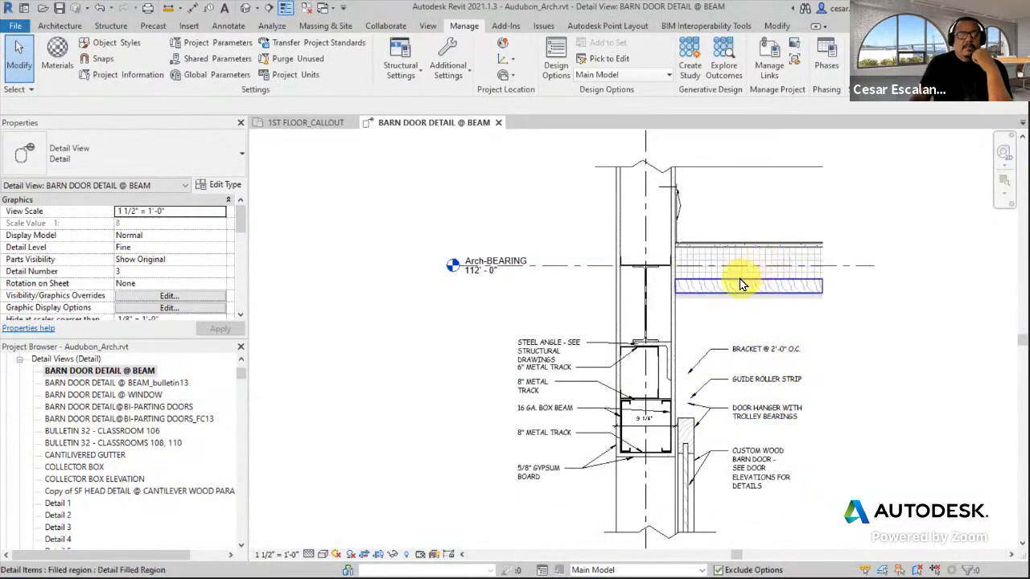
middle_drag(667, 281, 760, 253)
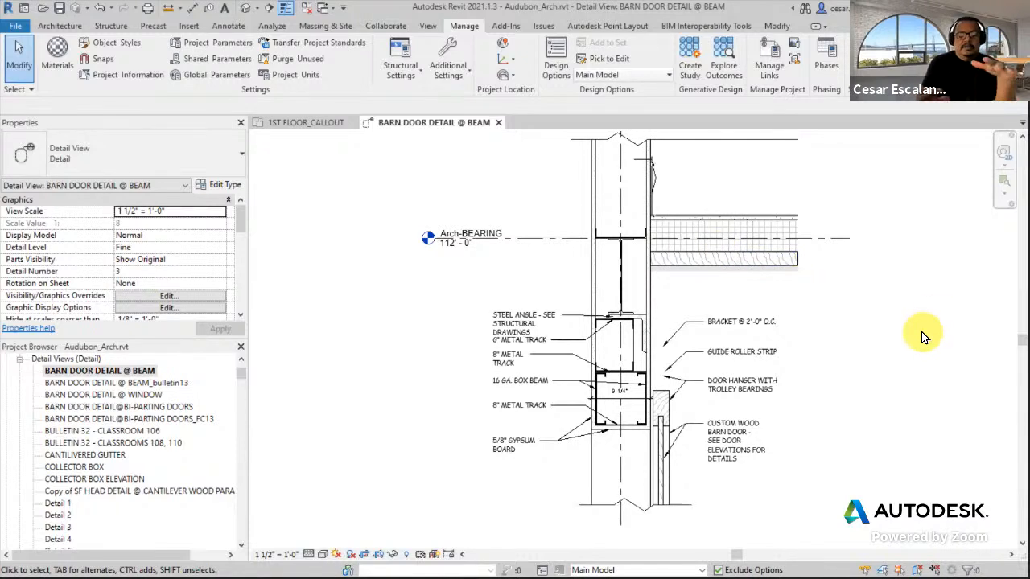
scroll(917, 340, down, 2)
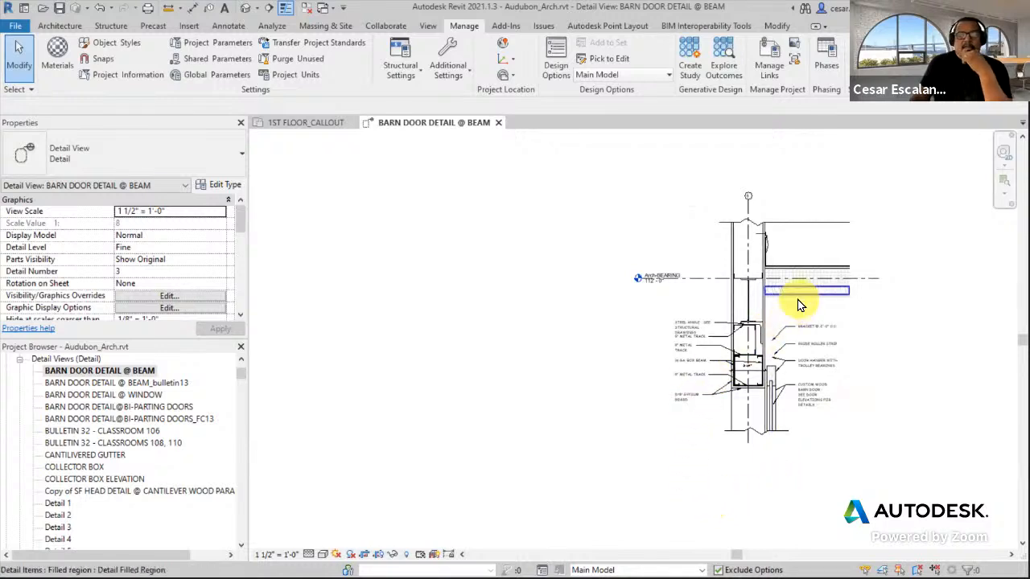
middle_drag(798, 299, 669, 330)
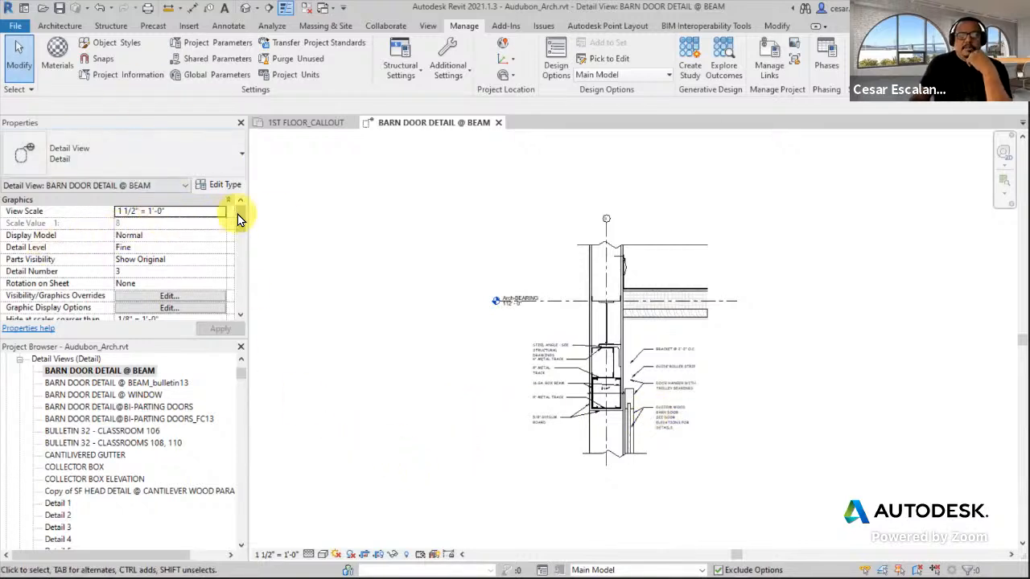
Step: Turn off Crop View for the barn door detail and examine the model around it
drag(241, 212, 240, 260)
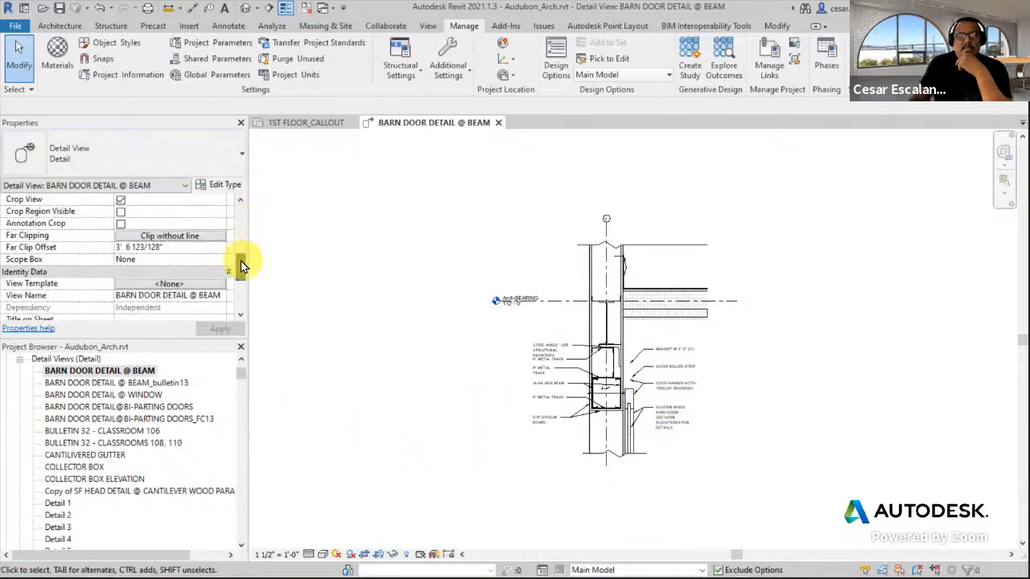
click(121, 201)
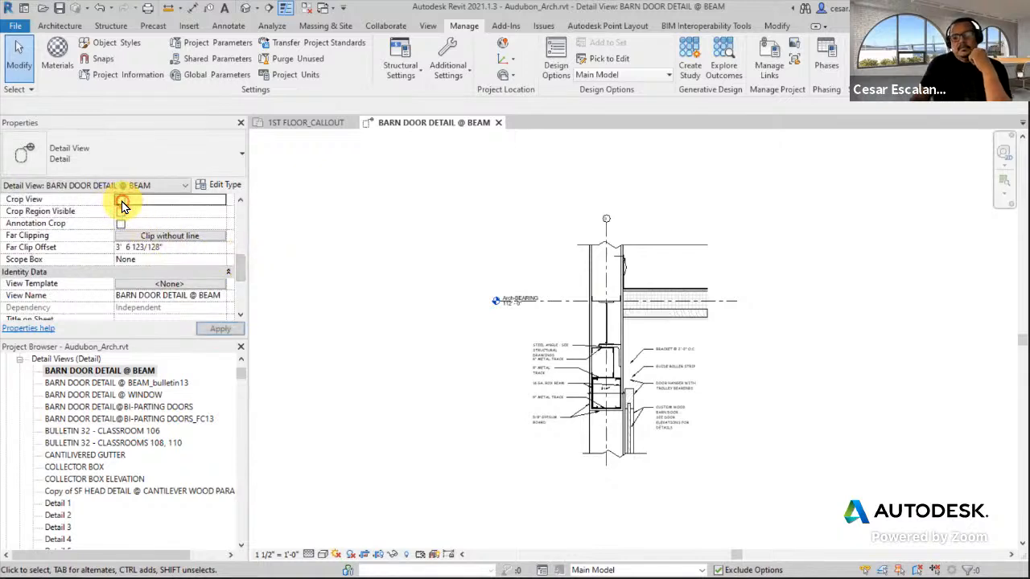
scroll(459, 386, down, 3)
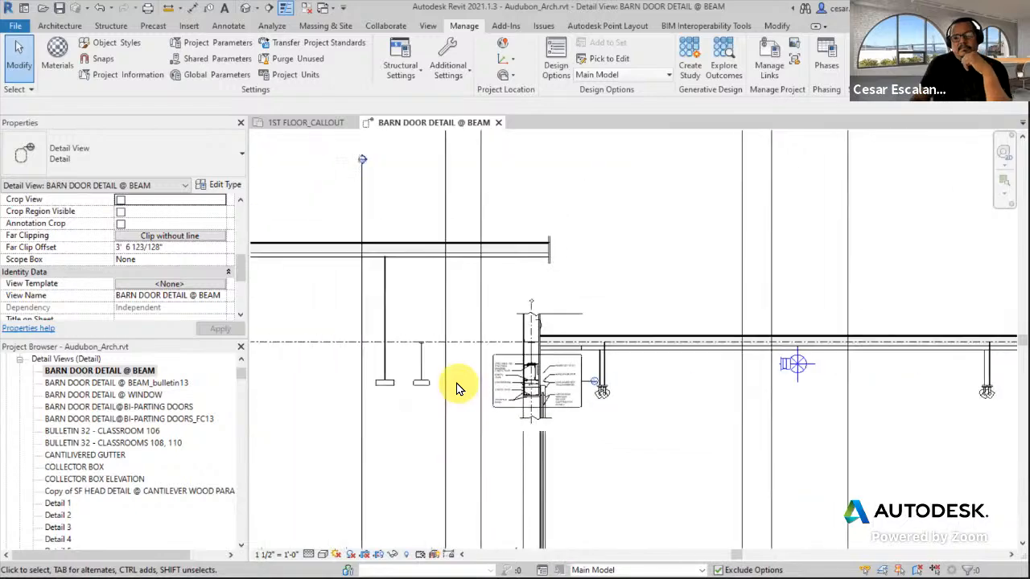
scroll(618, 442, down, 2)
middle_drag(635, 427, 630, 374)
scroll(856, 368, down, 3)
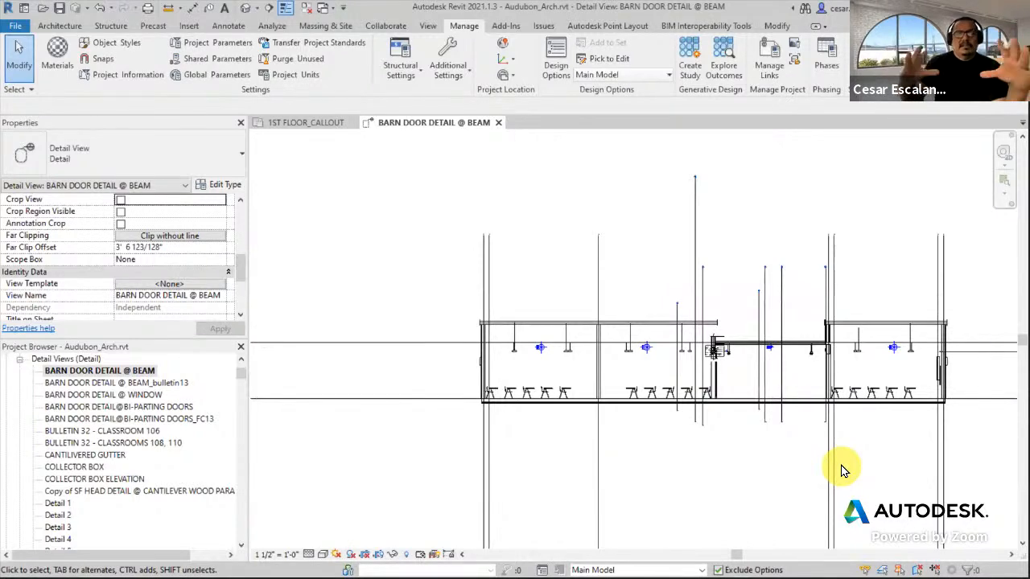
scroll(716, 349, up, 7)
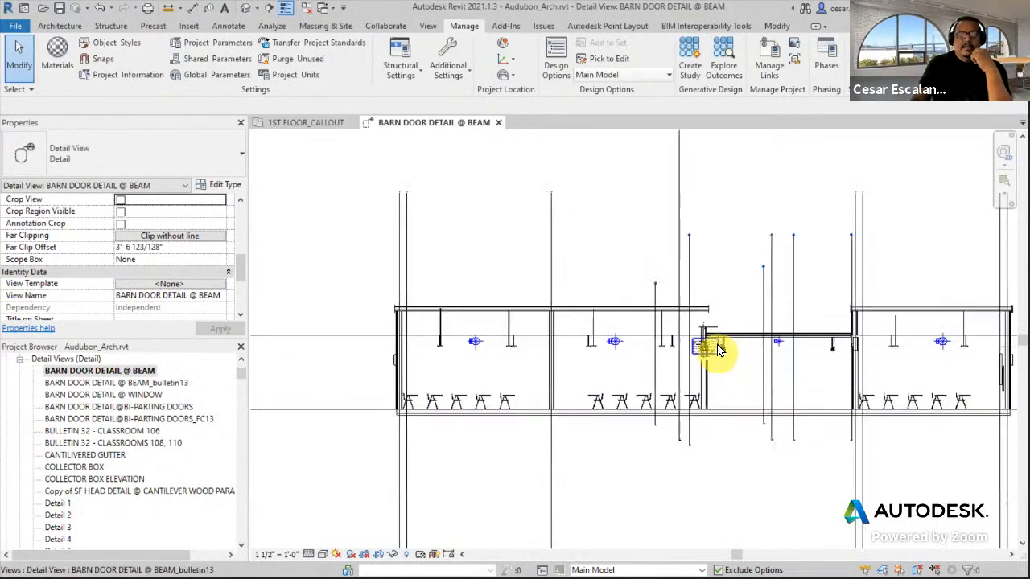
scroll(717, 349, up, 2)
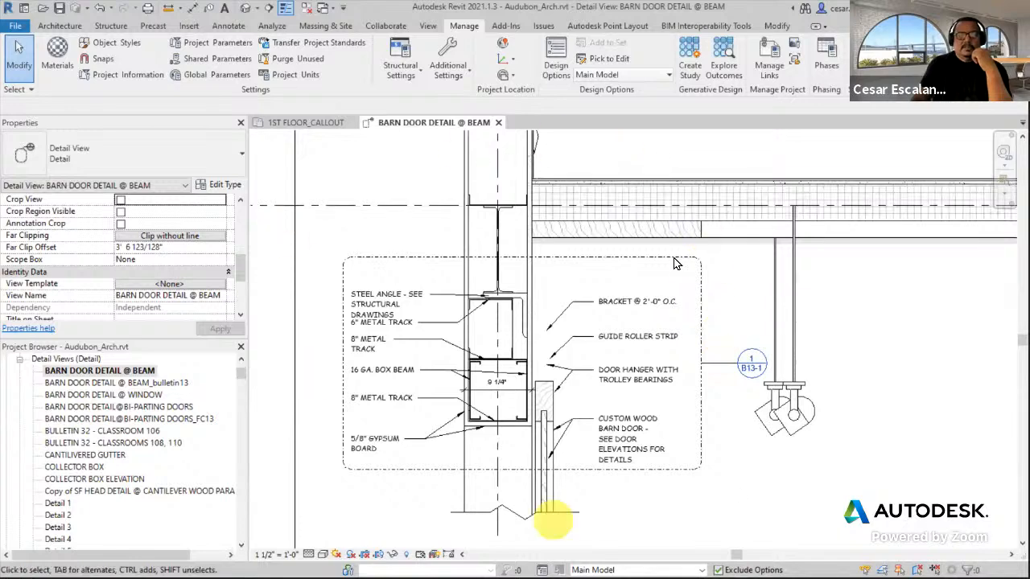
Step: Select everything enclosed by a window around the barn door detail and filter Grids, Views and Lighting Fixtures out of the selection
scroll(483, 414, down, 4)
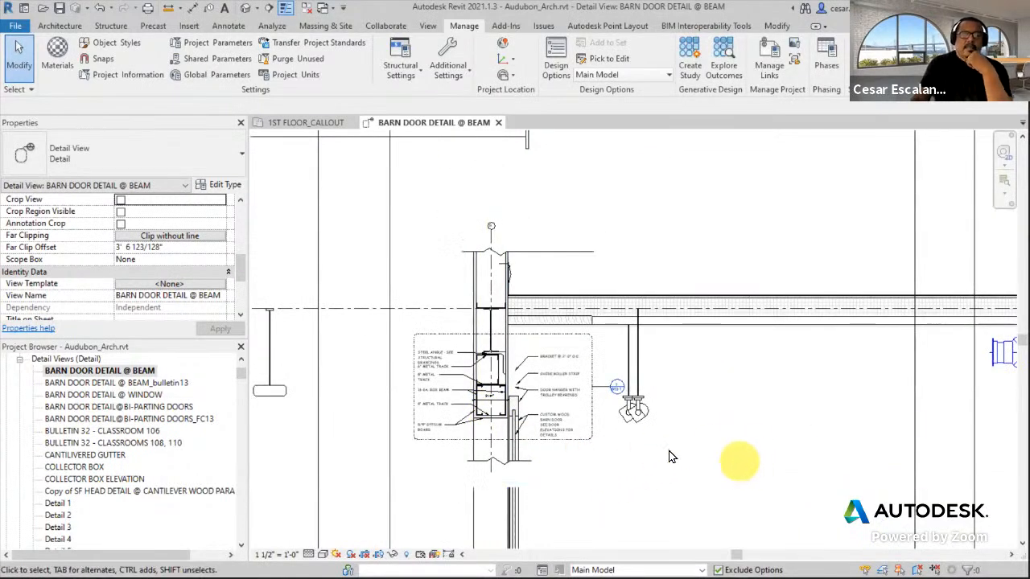
drag(351, 190, 729, 510)
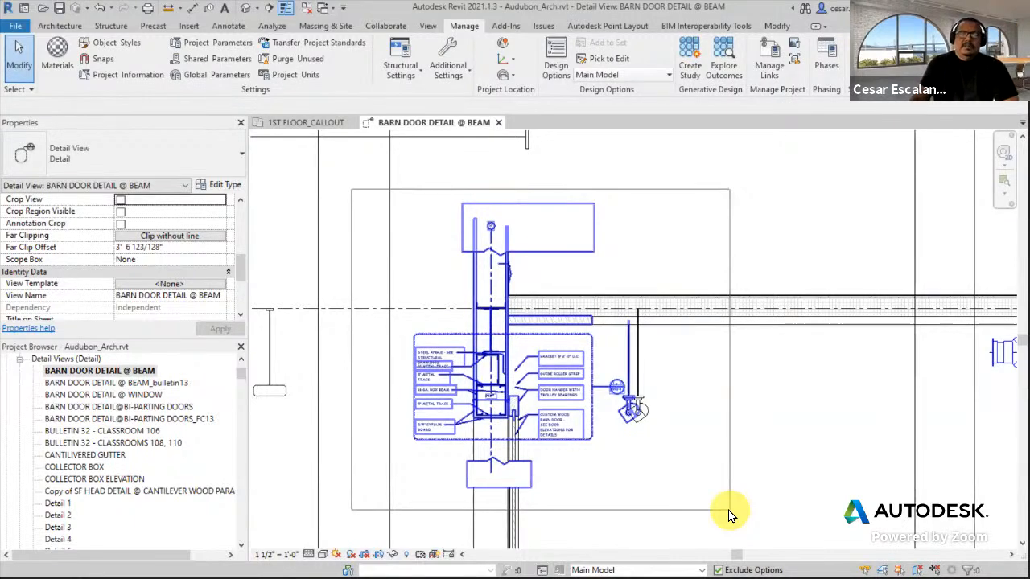
drag(730, 513, 728, 510)
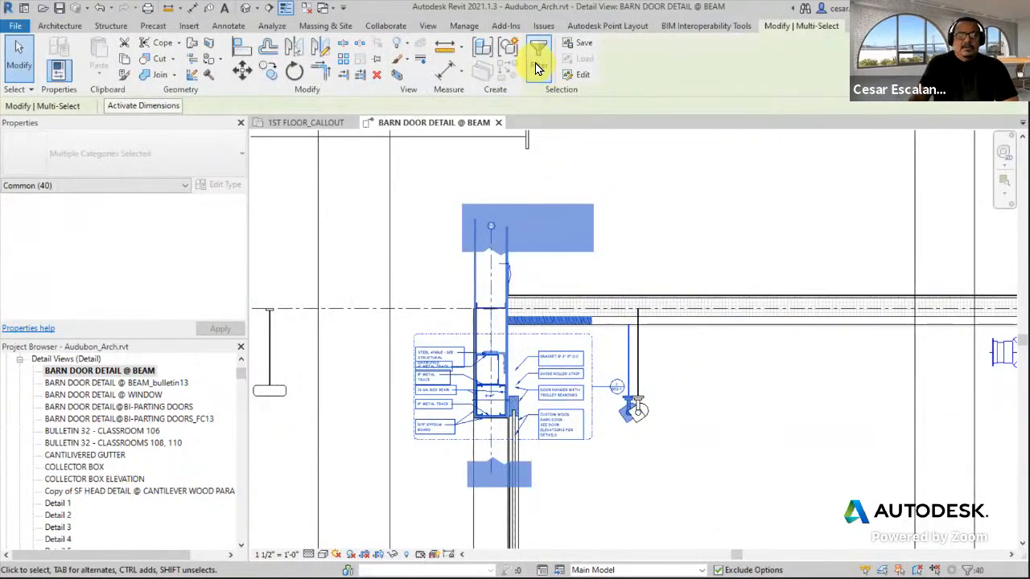
click(538, 68)
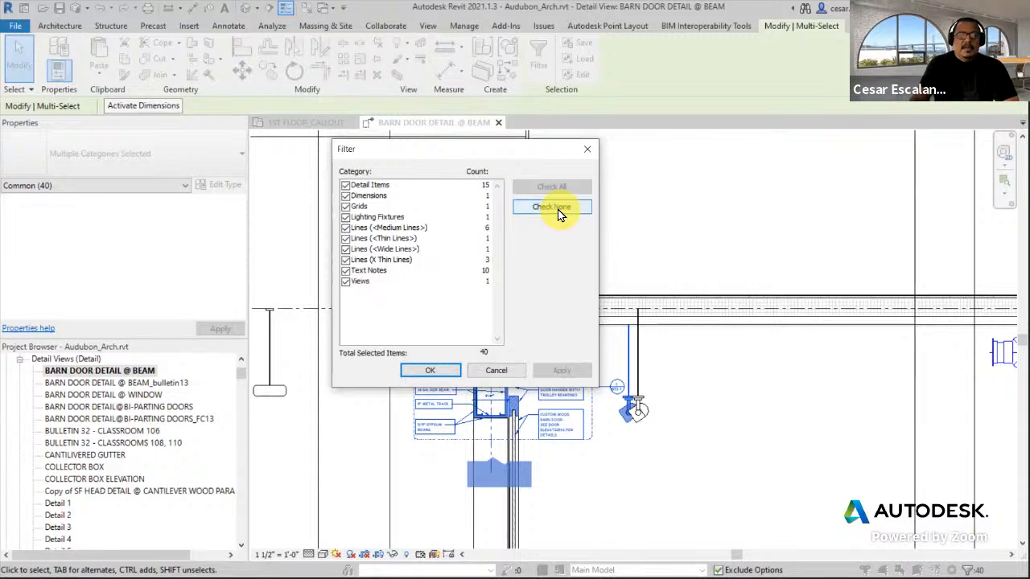
click(347, 207)
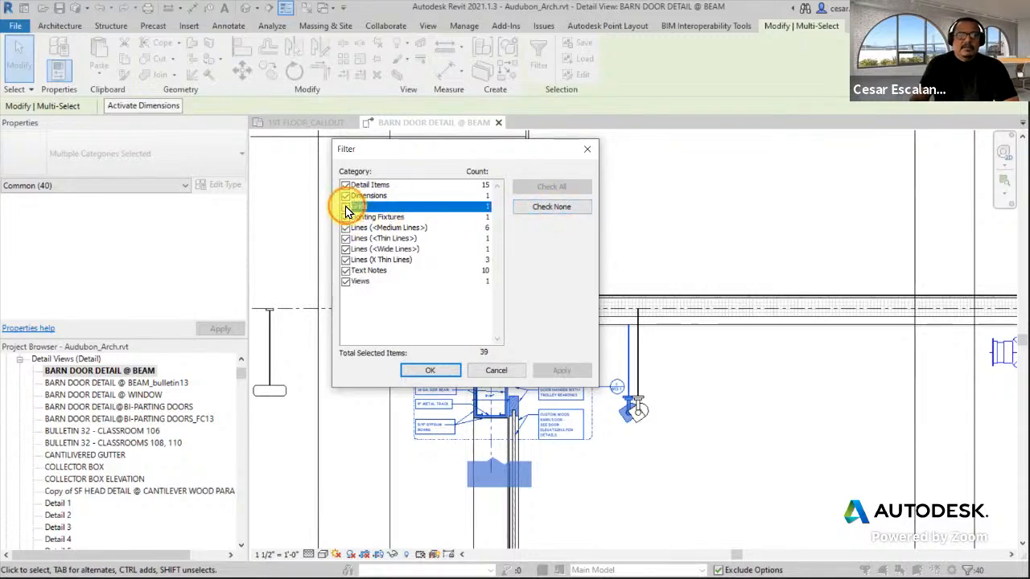
click(346, 281)
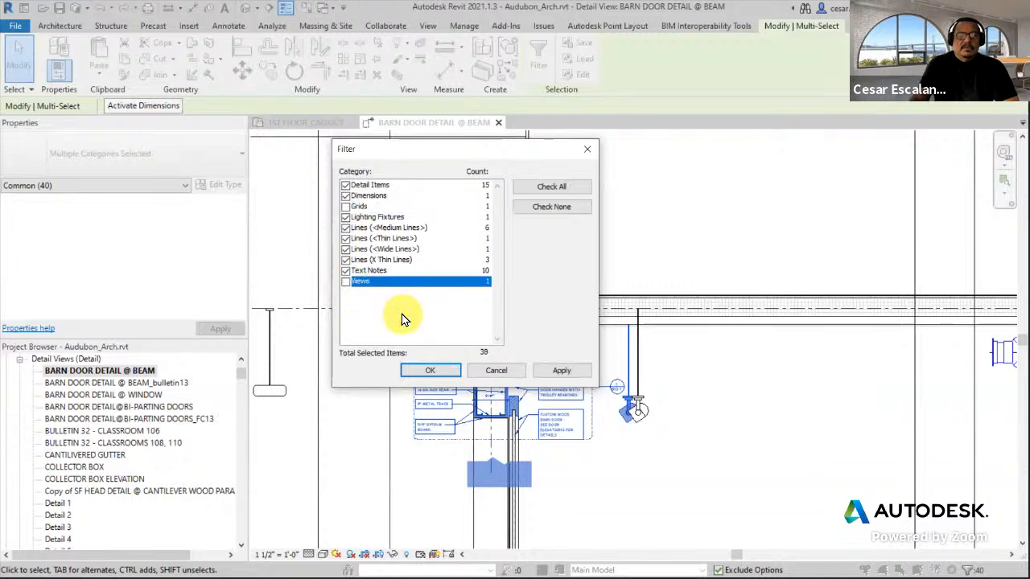
click(347, 218)
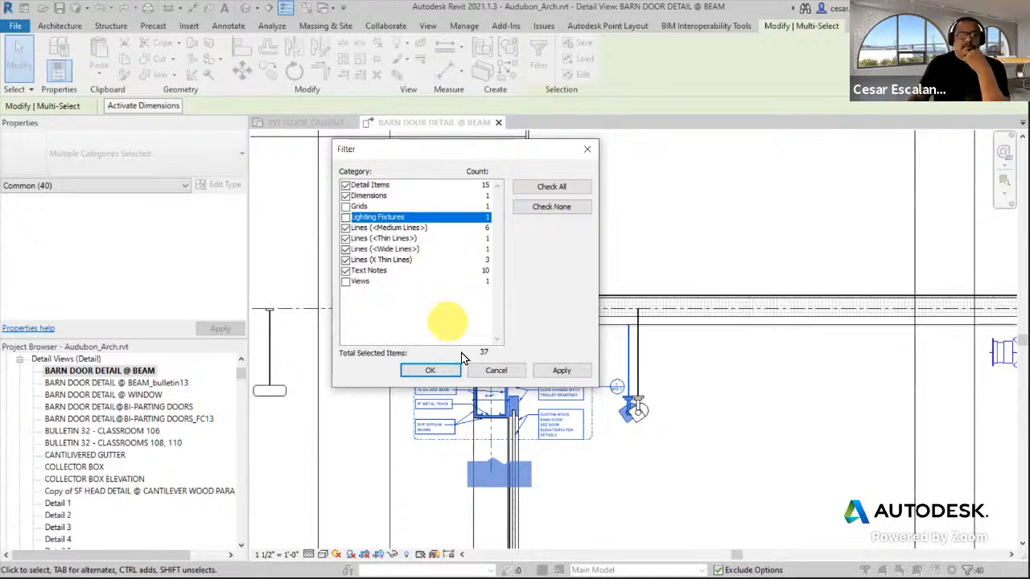
click(441, 370)
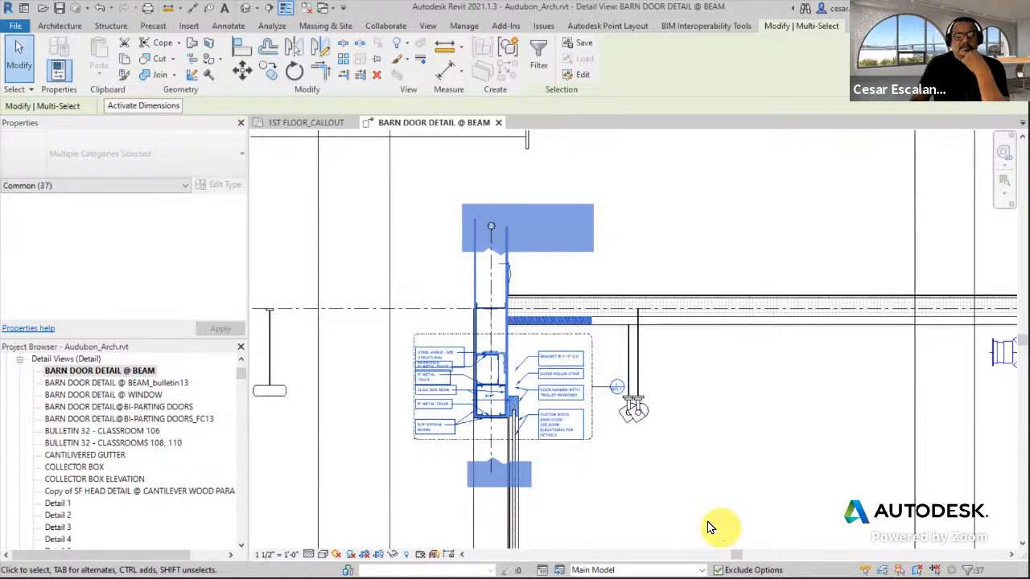
Step: Hide the selected detail items and annotations in the barn door detail view, and undo the hiding
right_click(559, 366)
mouse_move(611, 127)
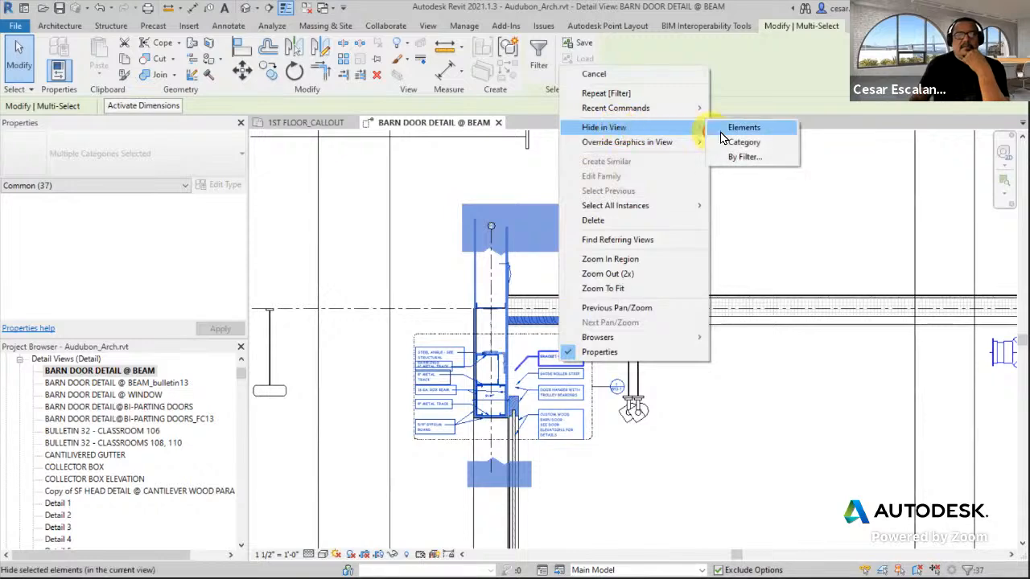
click(722, 130)
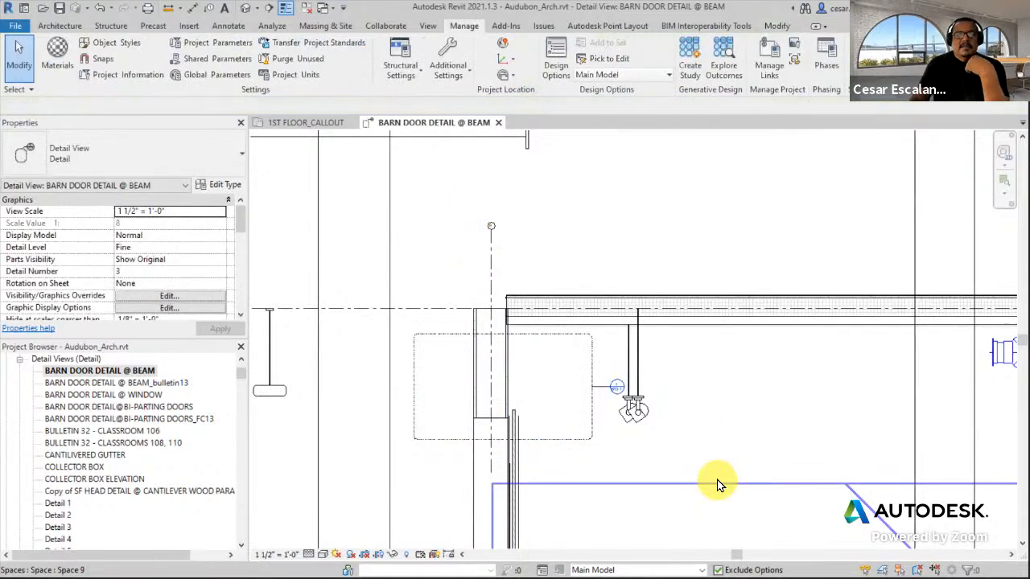
scroll(586, 488, up, 3)
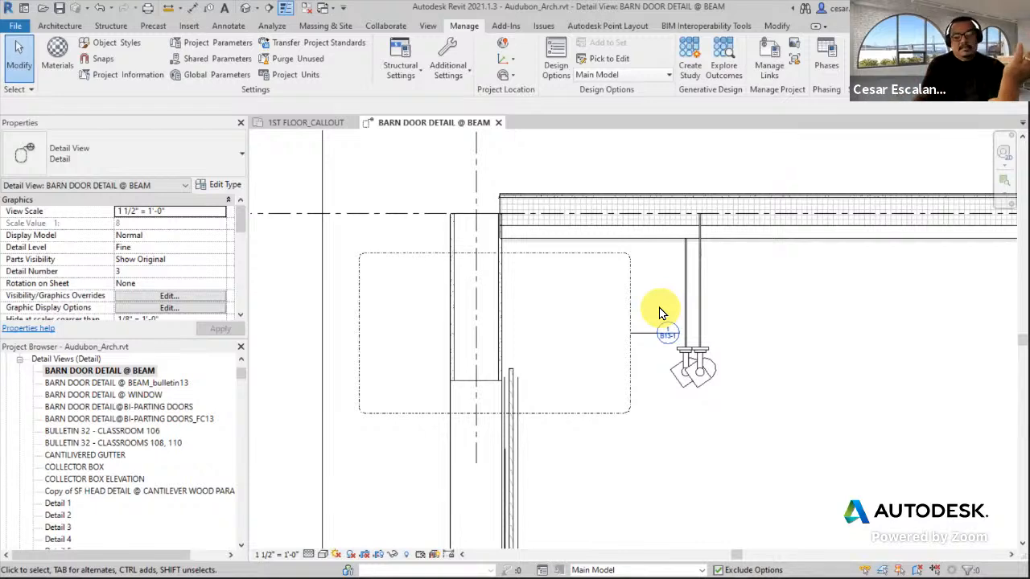
click(94, 9)
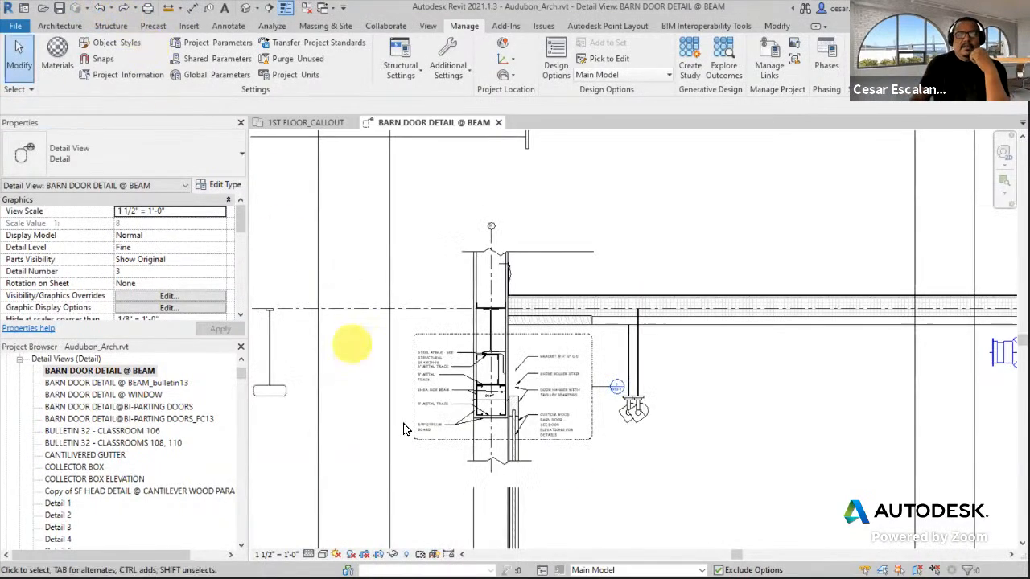
Step: Select the gypsum board filled region around the box beam and check its type
scroll(450, 447, up, 6)
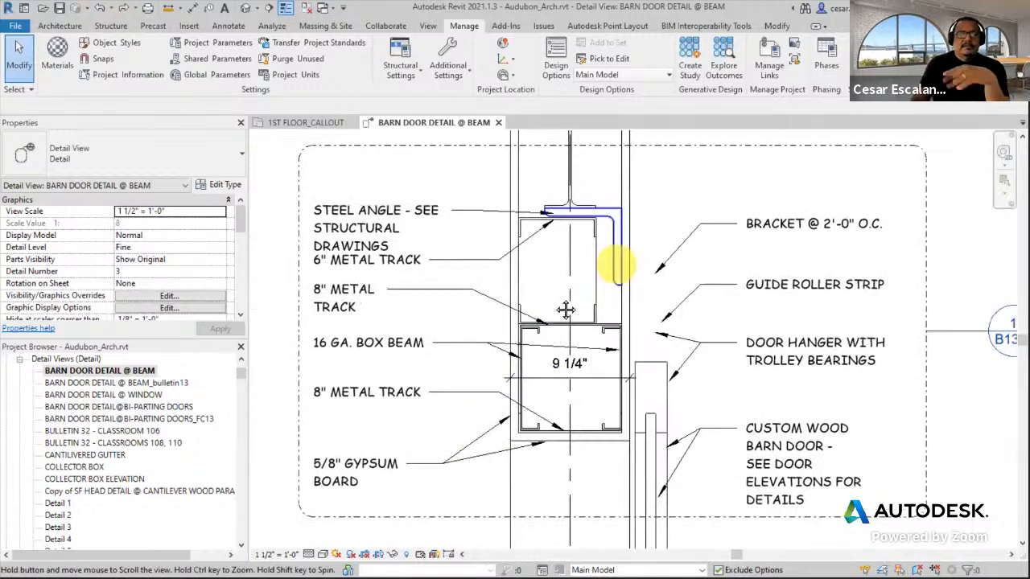
middle_drag(566, 310, 503, 347)
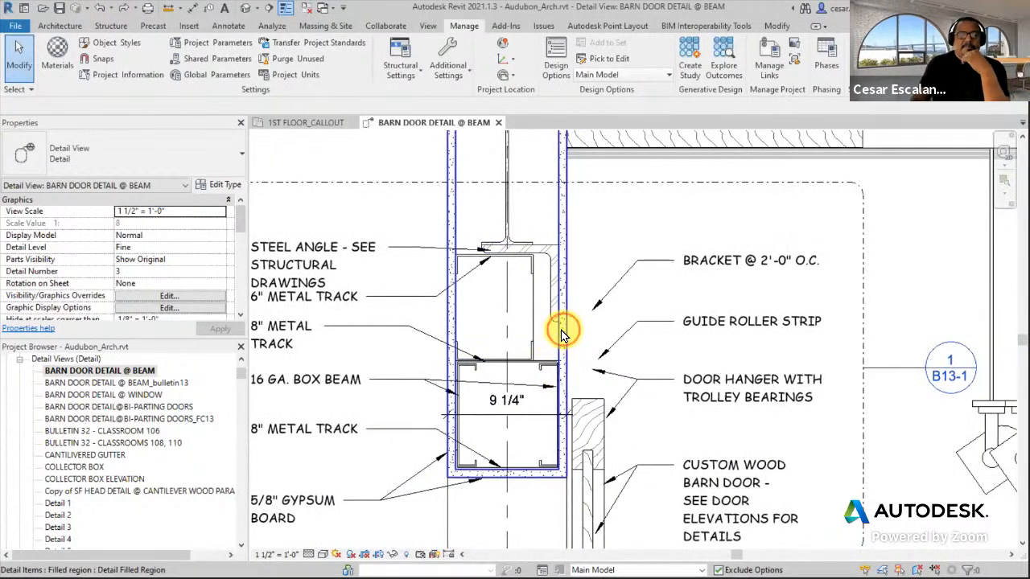
click(562, 334)
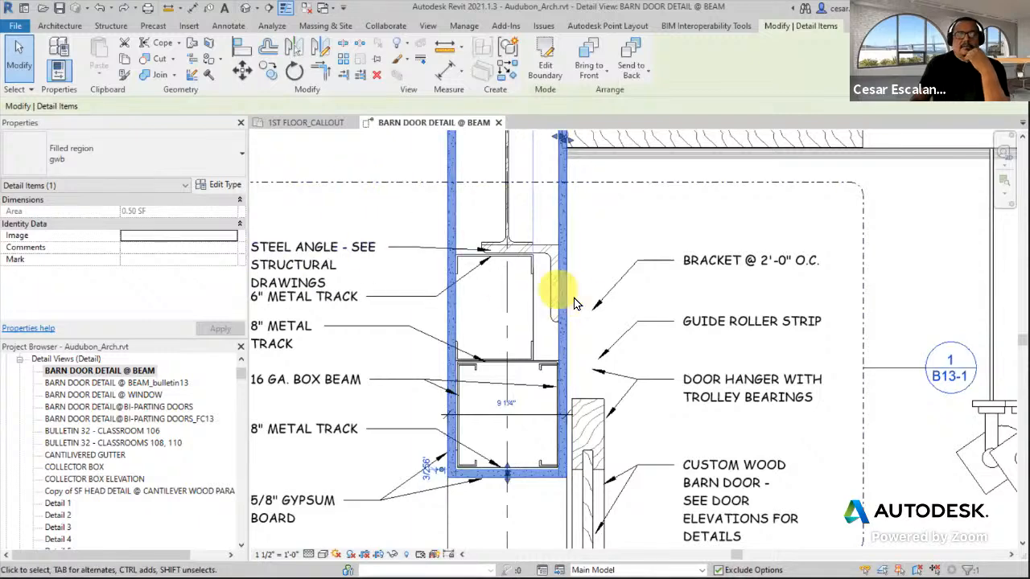
scroll(563, 302, down, 3)
middle_drag(639, 264, 654, 238)
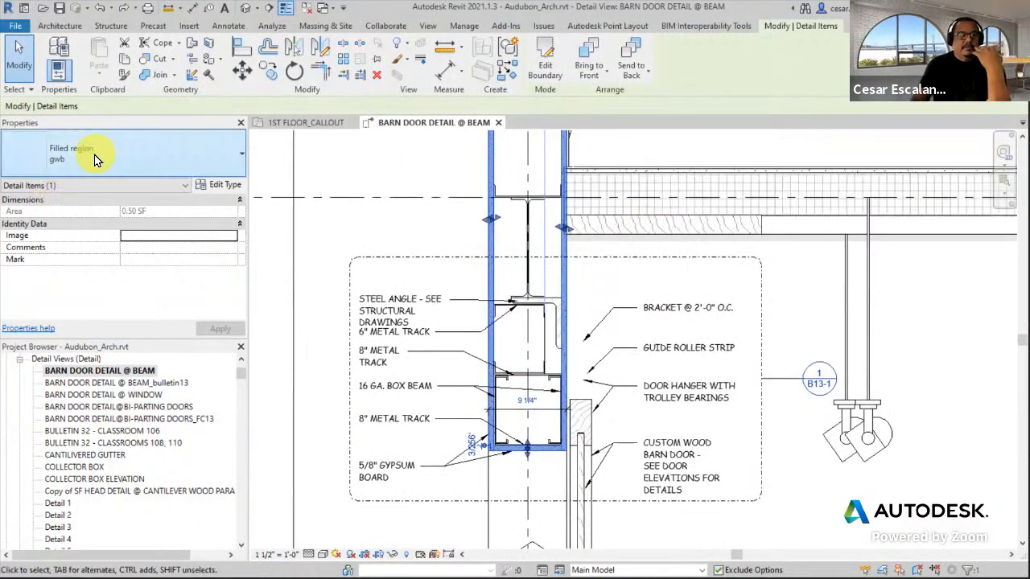
scroll(545, 337, up, 5)
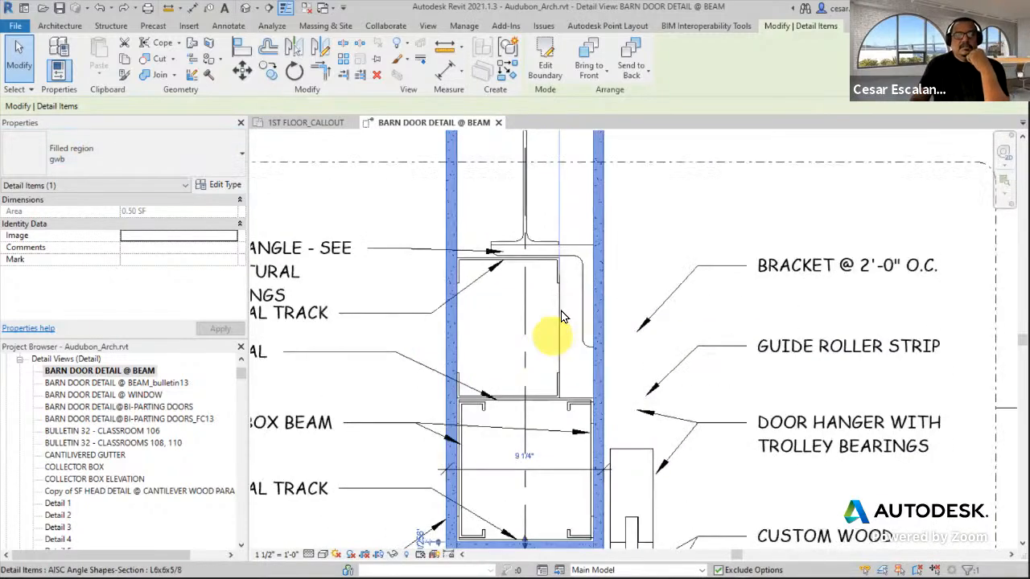
Step: Select the steel wide flange section above the steel angle and check its detail component type
click(523, 207)
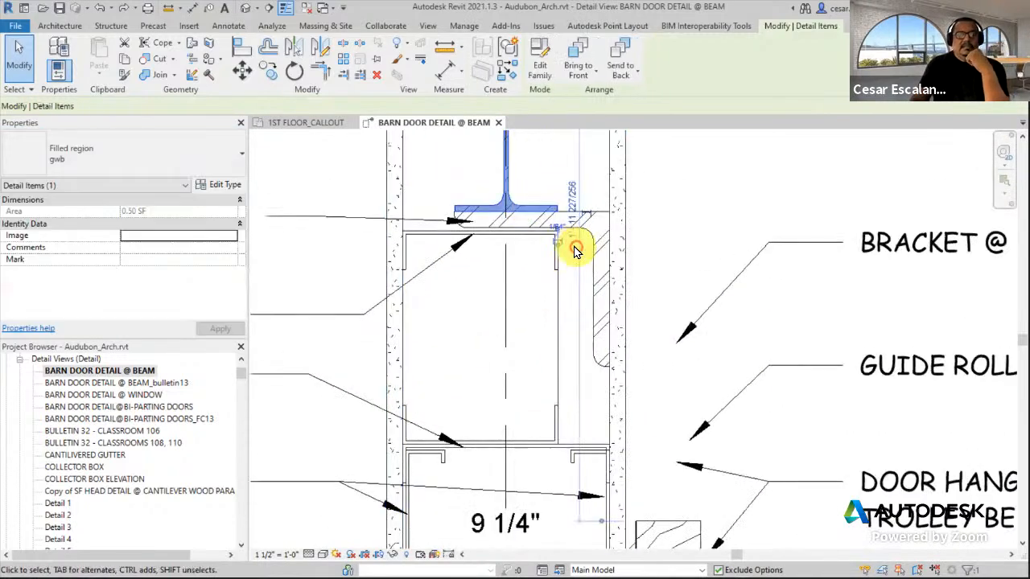
middle_drag(579, 249, 593, 375)
scroll(569, 362, down, 2)
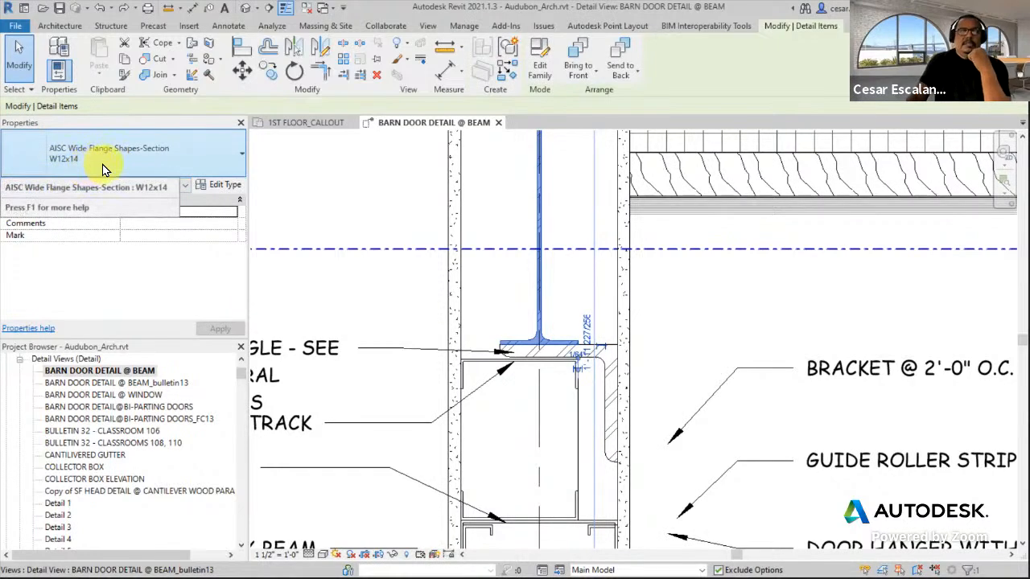
scroll(501, 344, down, 2)
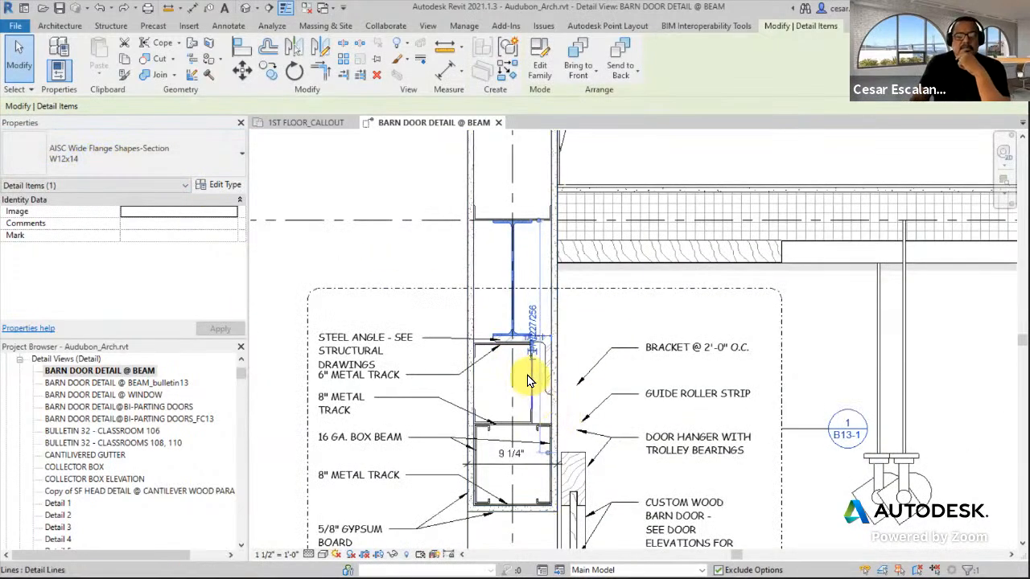
Step: Select the metal track directly below the steel angle and check its detail component type
scroll(528, 382, up, 2)
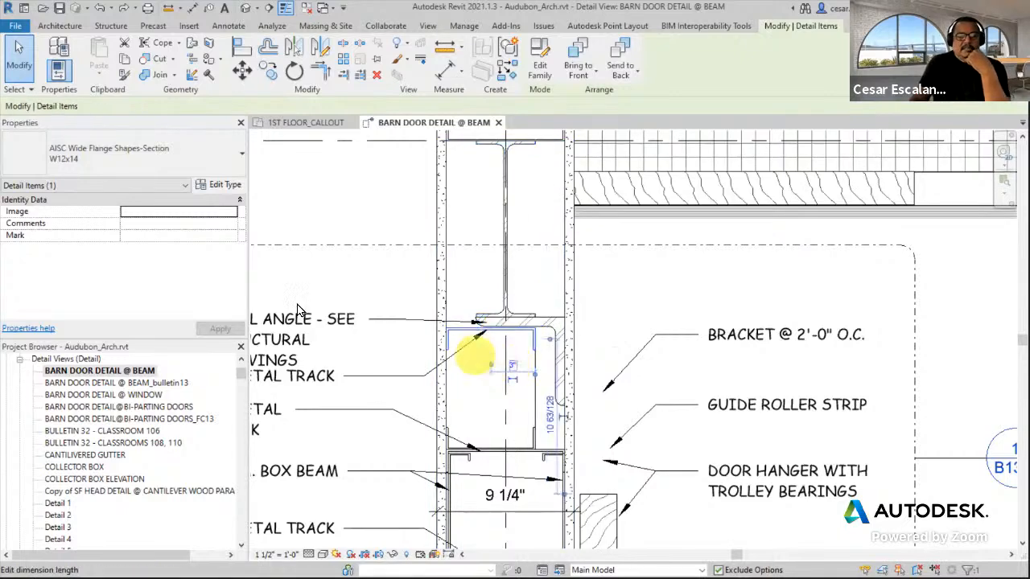
click(474, 354)
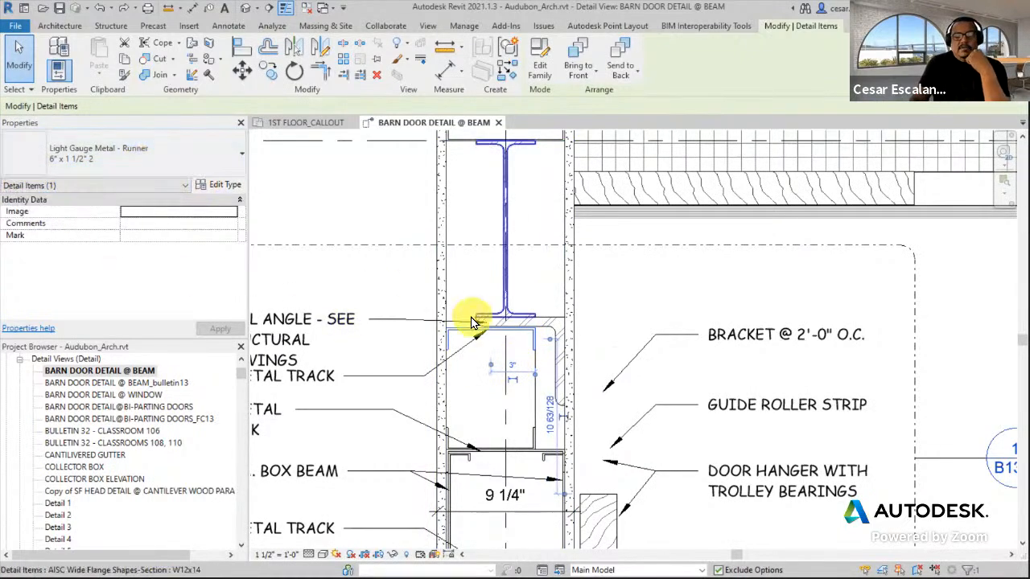
scroll(495, 370, down, 2)
scroll(518, 424, up, 3)
scroll(605, 336, down, 1)
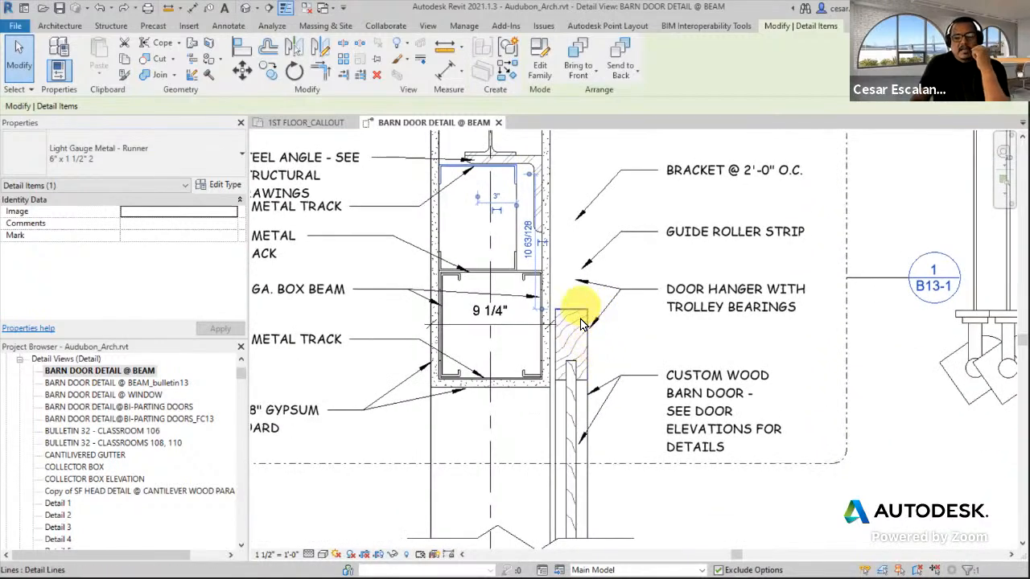
Step: Examine the text notes, leaders and detail components around the box beam and barn door, and clear the selection
scroll(789, 323, down, 3)
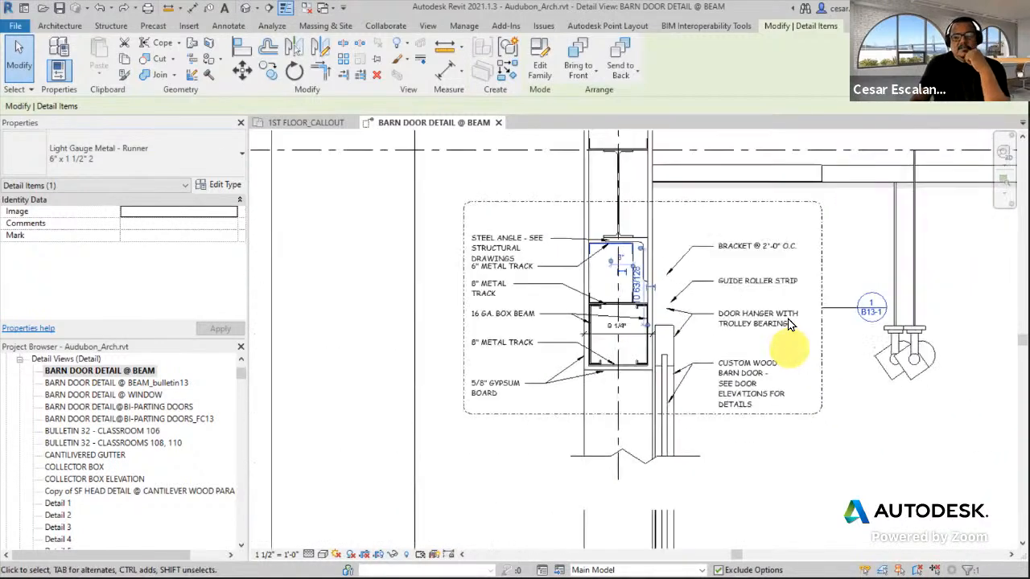
middle_drag(729, 319, 672, 363)
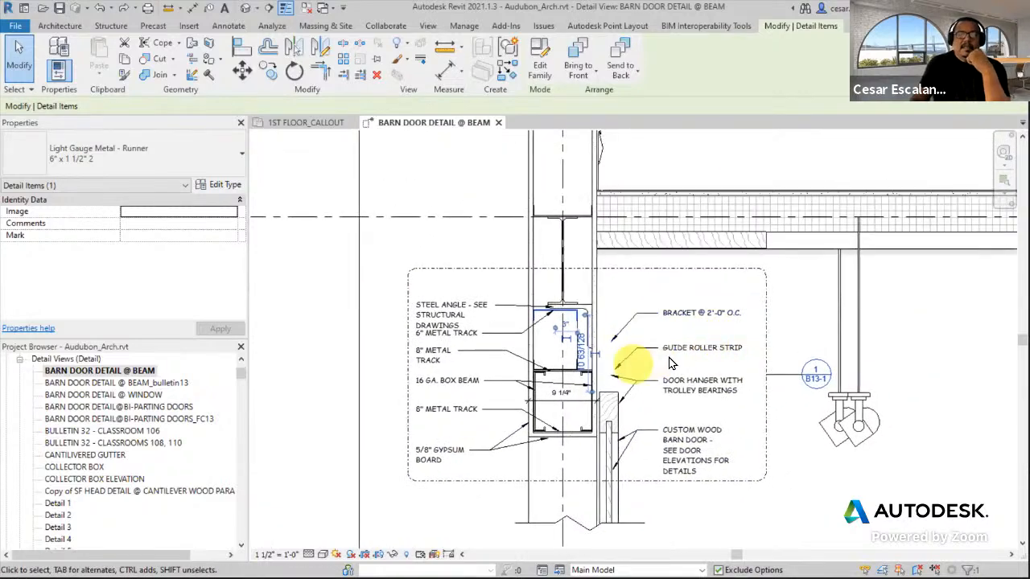
scroll(671, 364, up, 2)
scroll(684, 382, down, 1)
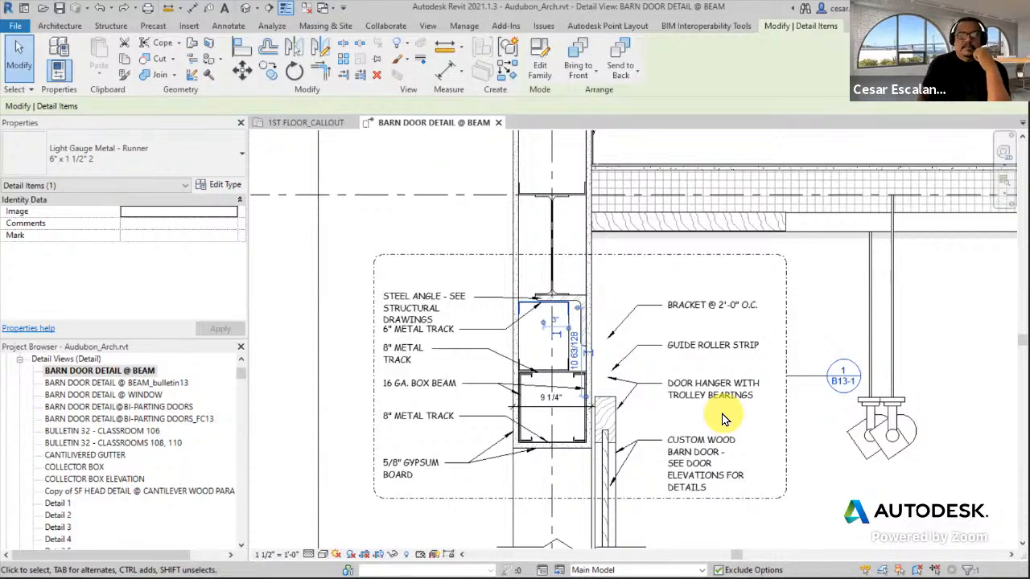
scroll(623, 403, up, 2)
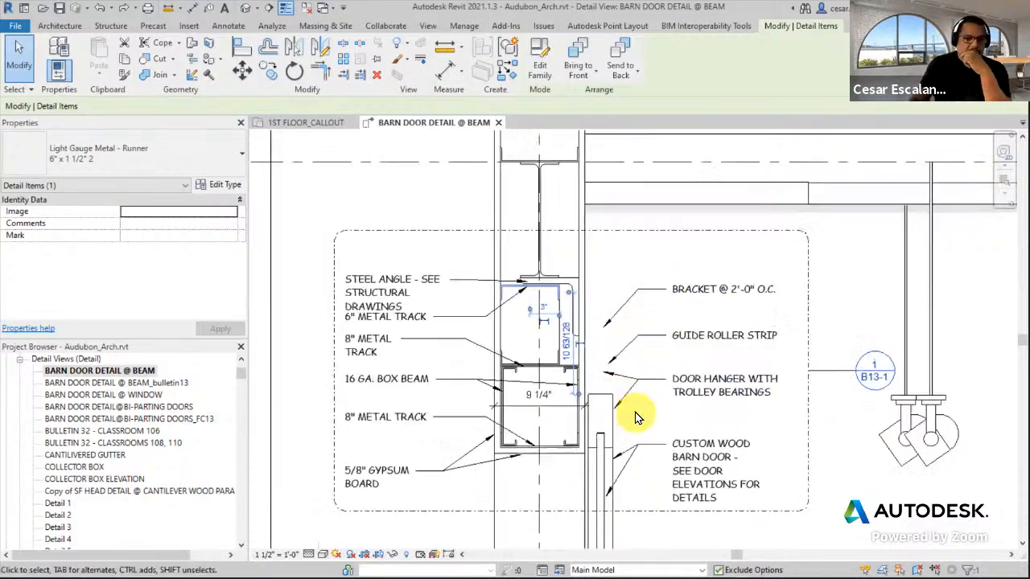
click(689, 346)
scroll(804, 434, up, 1)
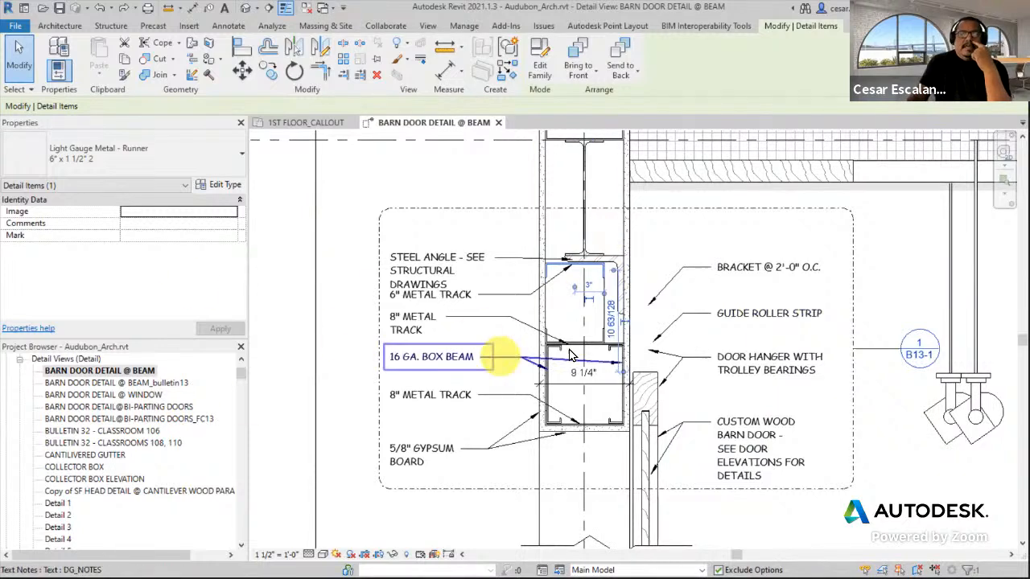
scroll(591, 354, up, 3)
scroll(591, 354, down, 4)
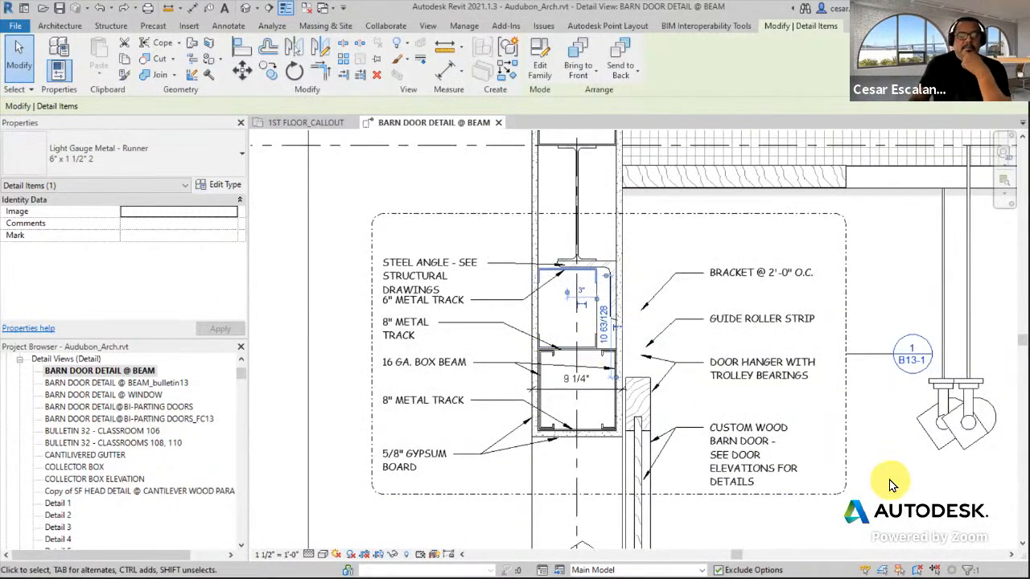
scroll(892, 484, down, 1)
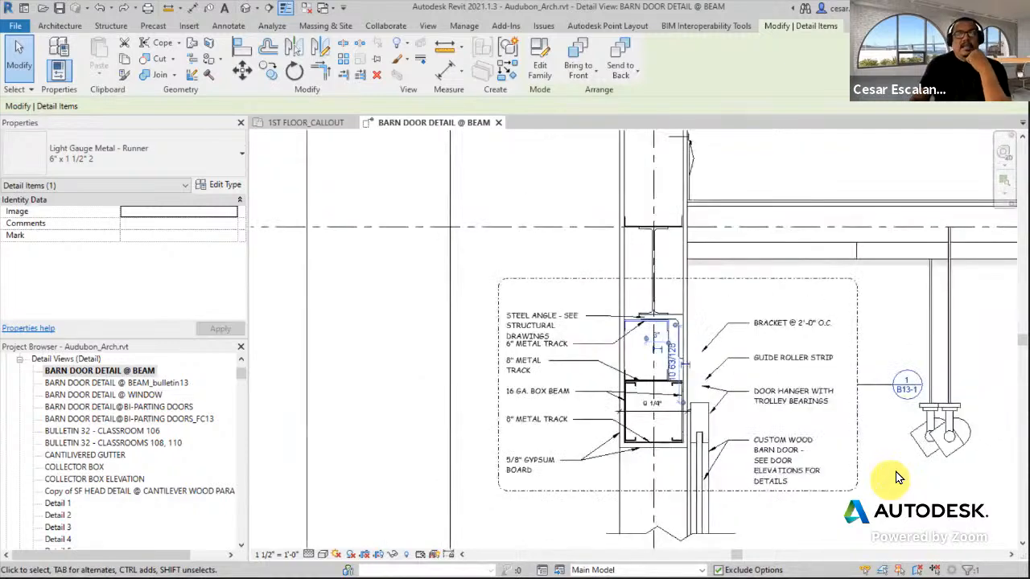
click(901, 472)
middle_drag(904, 474, 867, 429)
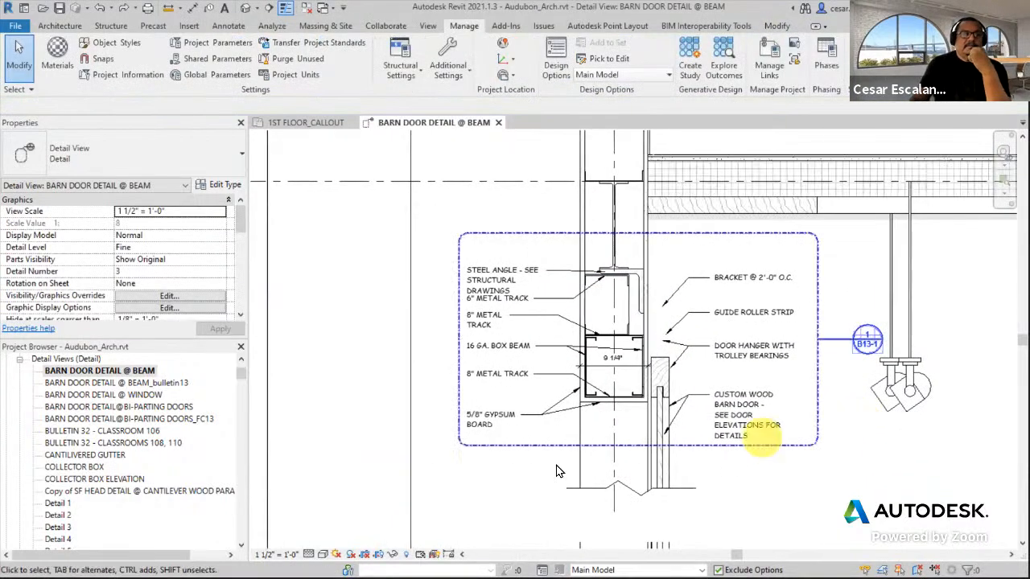
Step: Start loading a family and look through the division folders of the Detail Items library
click(189, 26)
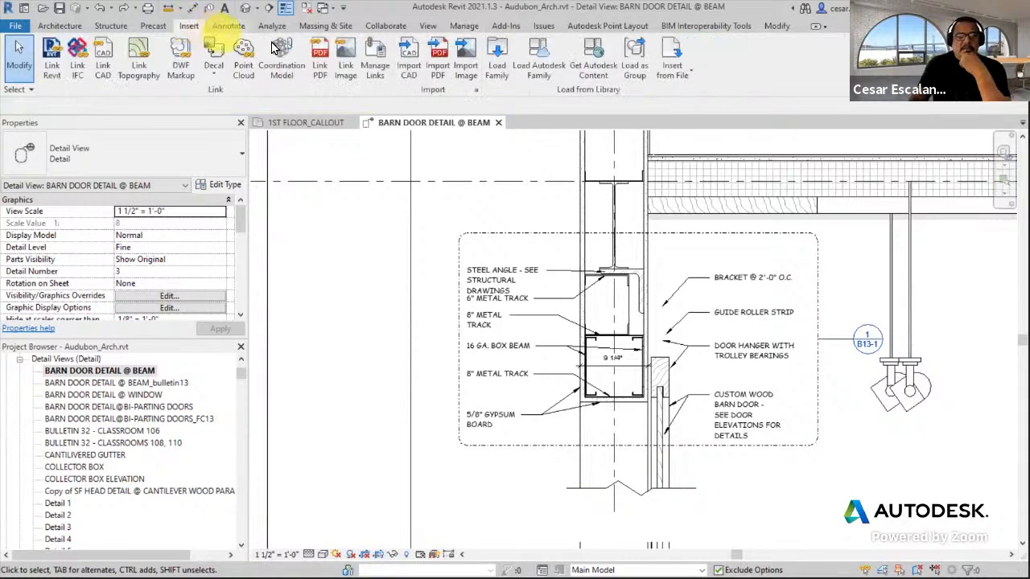
click(497, 65)
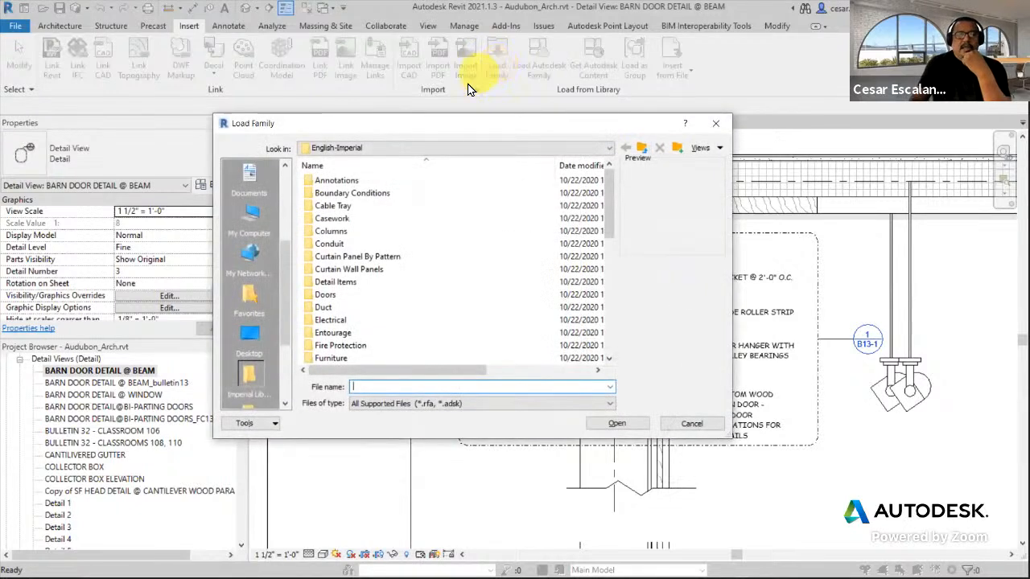
double_click(346, 283)
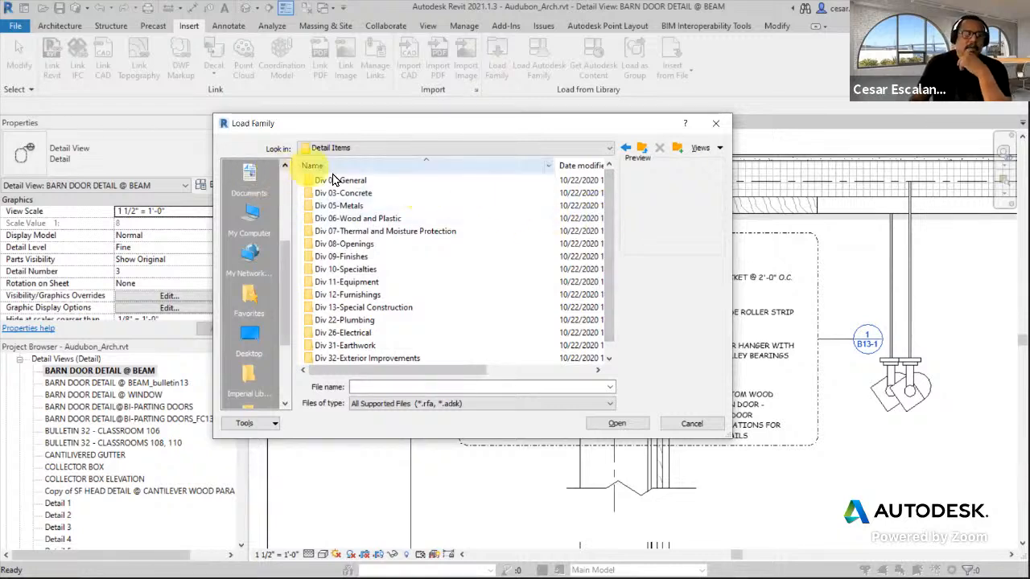
scroll(368, 252, down, 1)
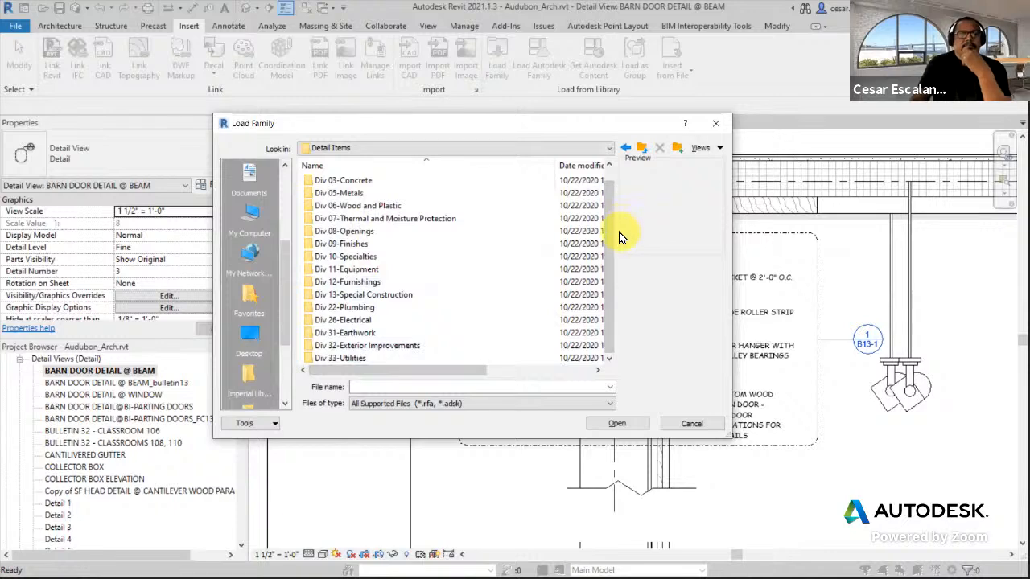
mouse_move(612, 219)
mouse_down()
mouse_move(618, 178)
mouse_move(621, 203)
mouse_up()
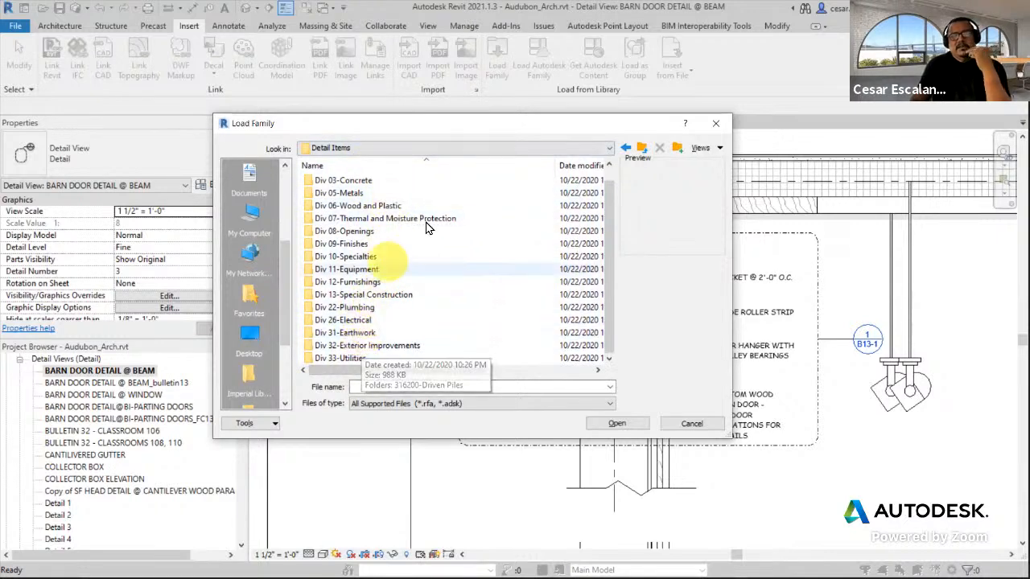
drag(607, 240, 612, 209)
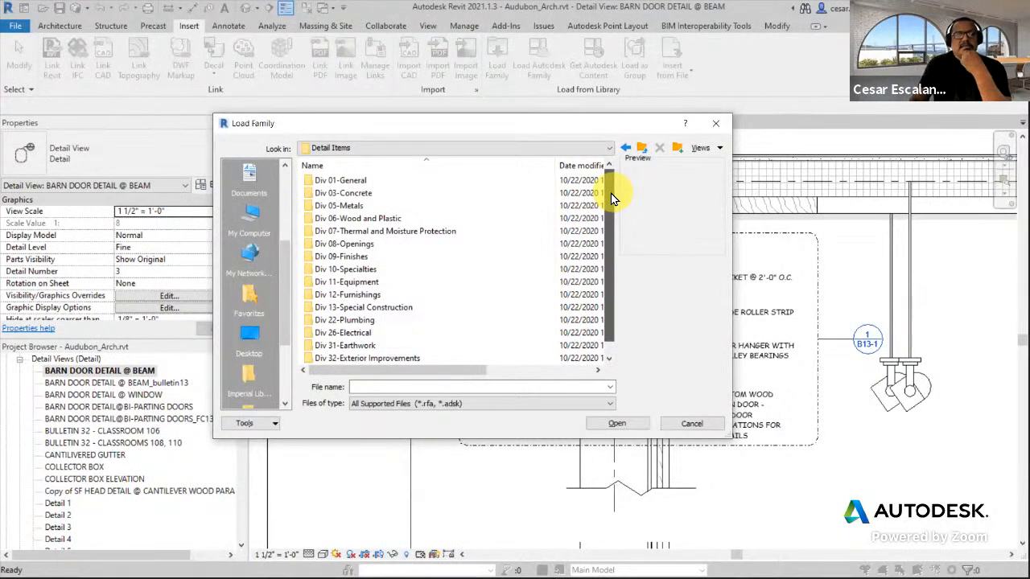
Step: Preview the joist families in Div 05-Metals, 054200-Cold-Formed Metal Joist Framing, and load C Joist-Section.rfa
double_click(354, 208)
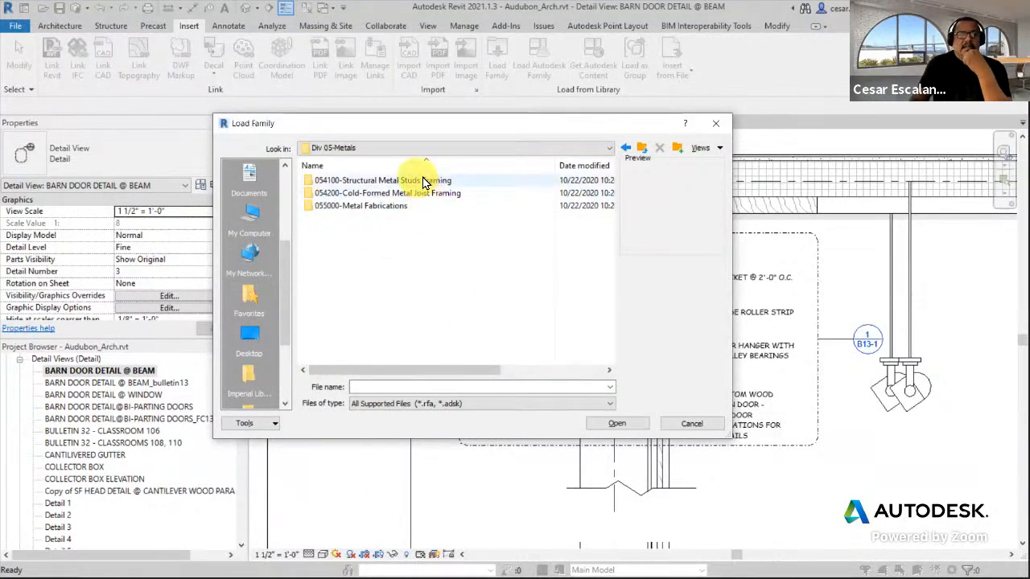
double_click(420, 196)
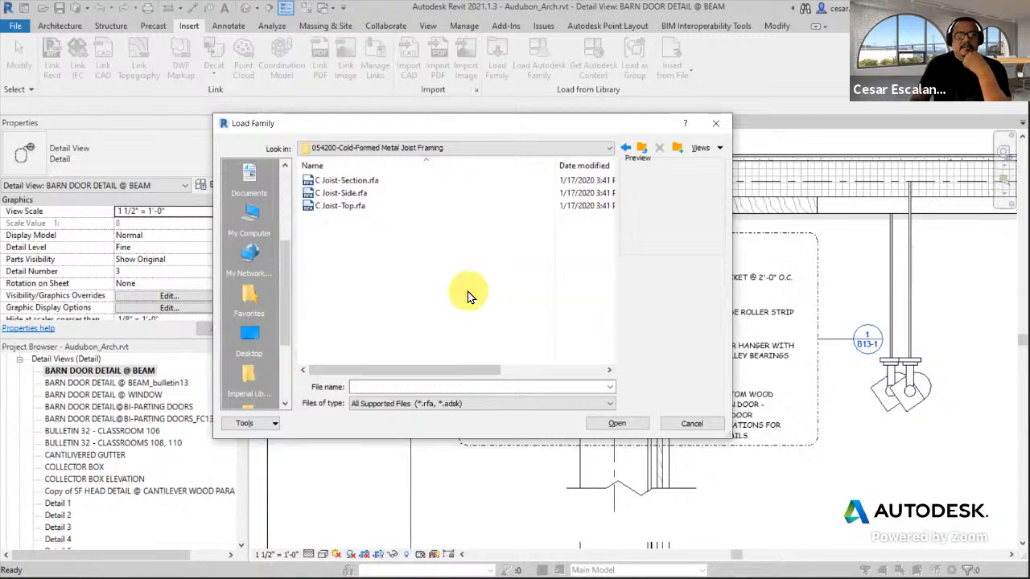
click(346, 180)
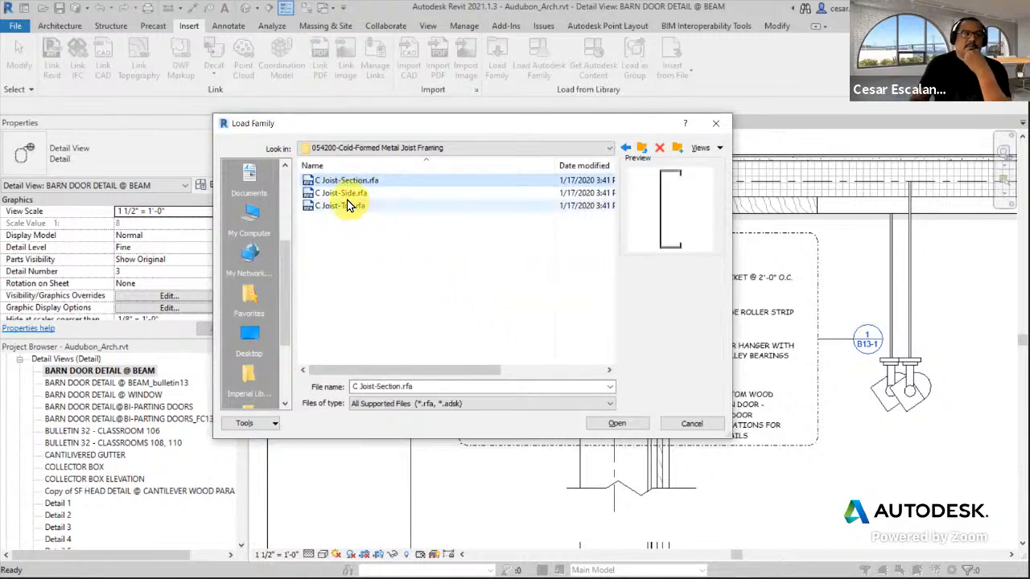
click(344, 194)
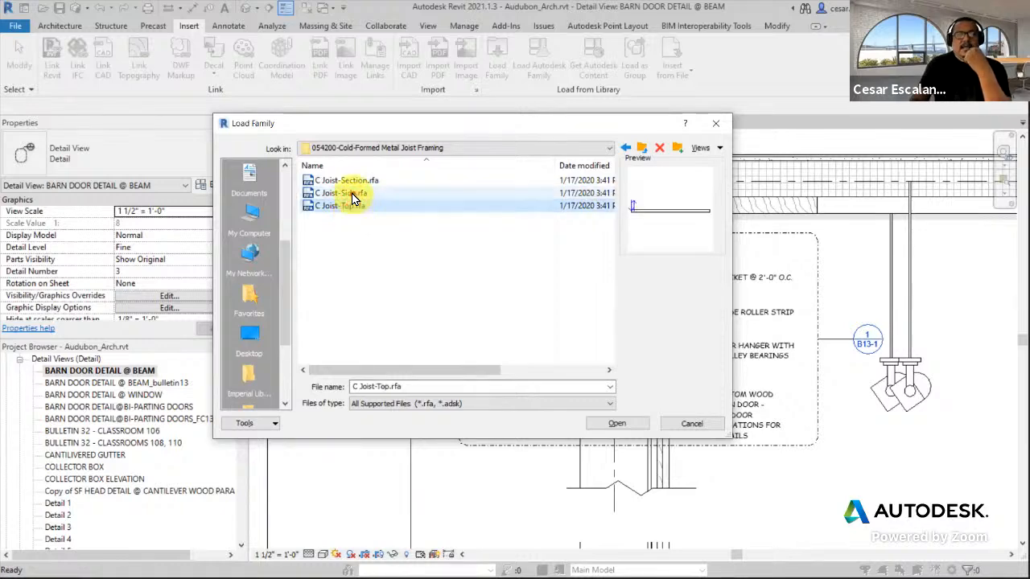
click(361, 182)
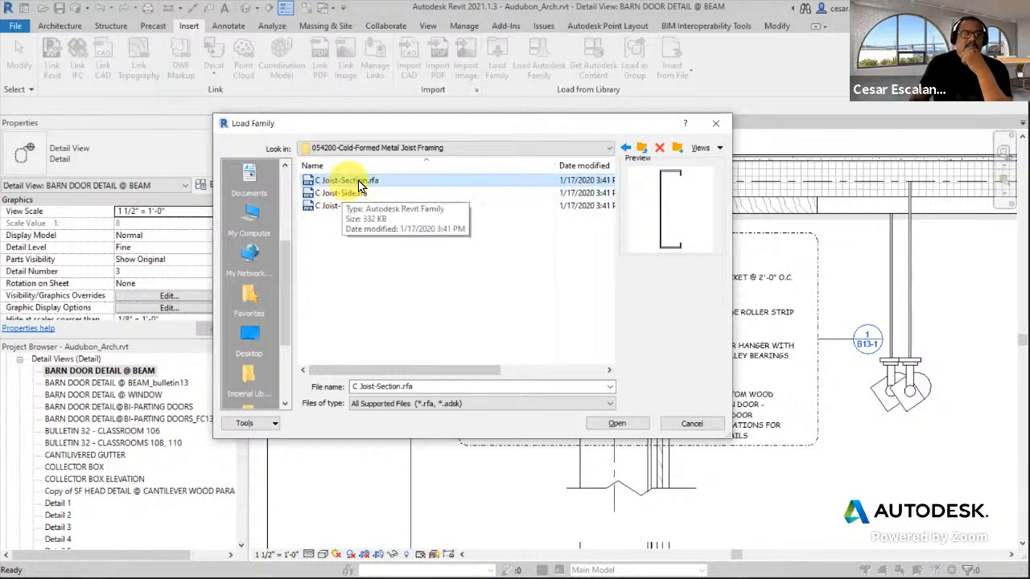
click(619, 427)
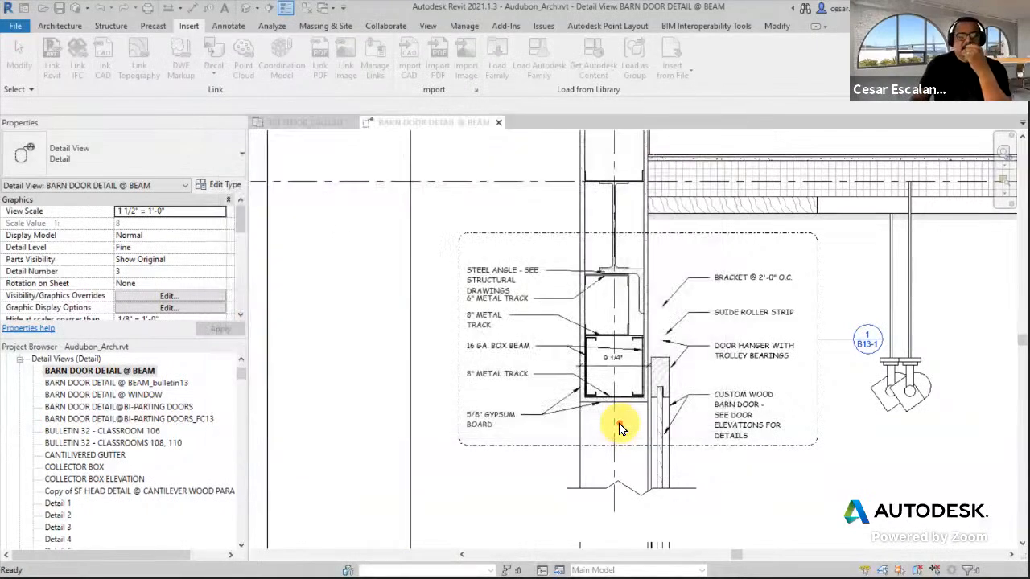
Step: Place a C Joist-Section 5 1/2" detail component in the empty area beside the steel angle note
click(537, 282)
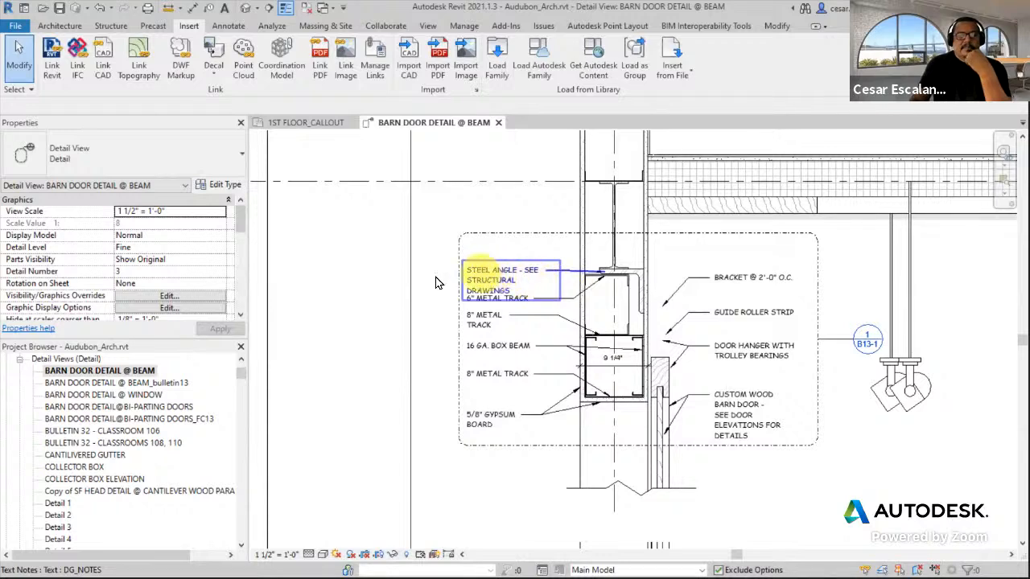
click(239, 371)
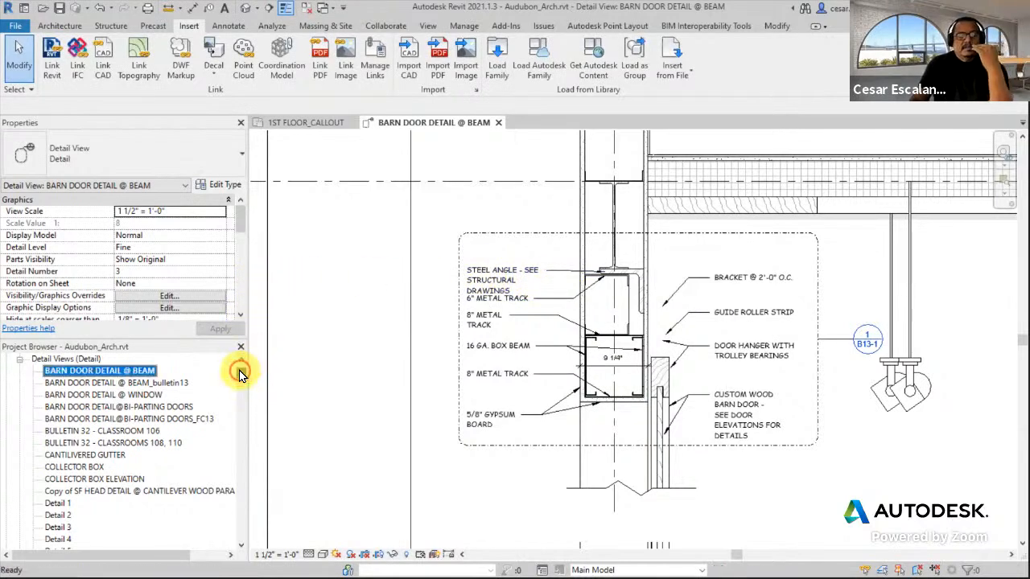
click(372, 277)
click(65, 26)
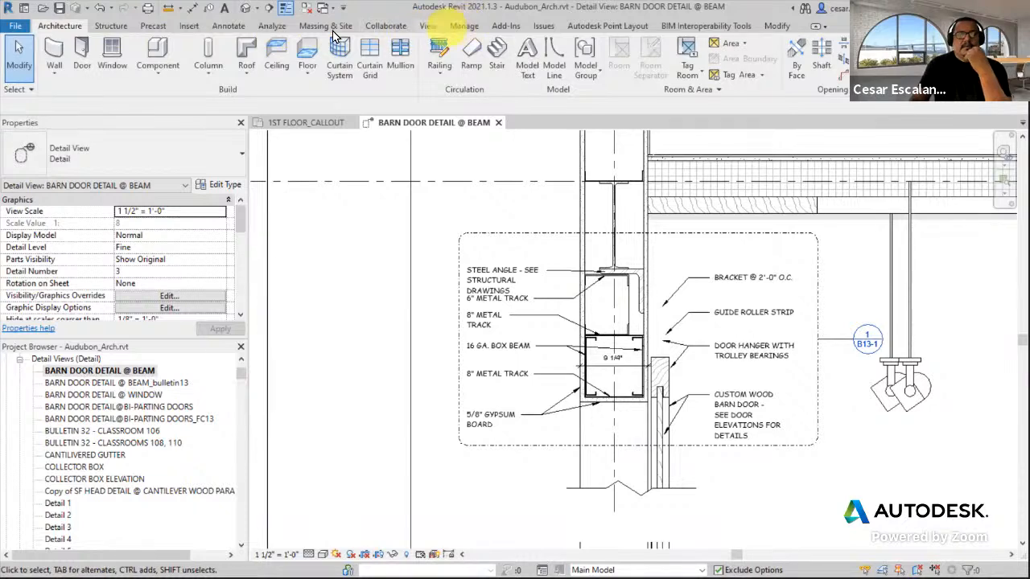
click(230, 28)
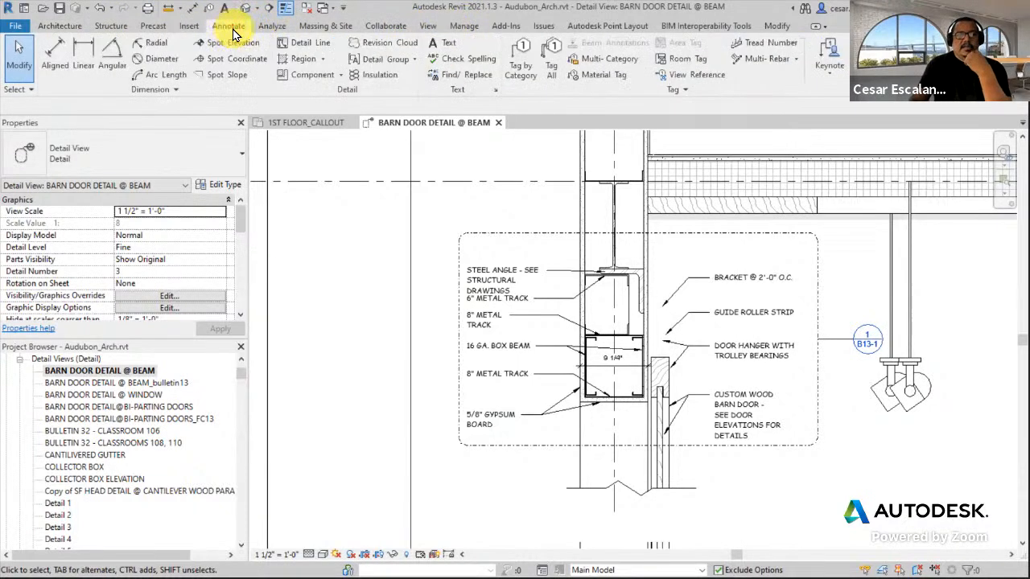
click(311, 77)
scroll(437, 294, up, 5)
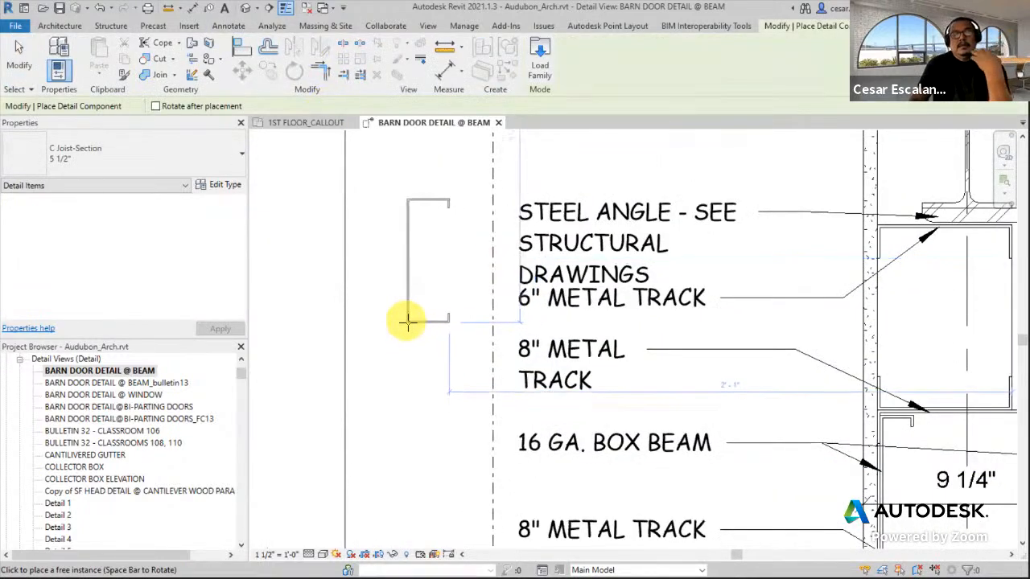
scroll(407, 322, down, 3)
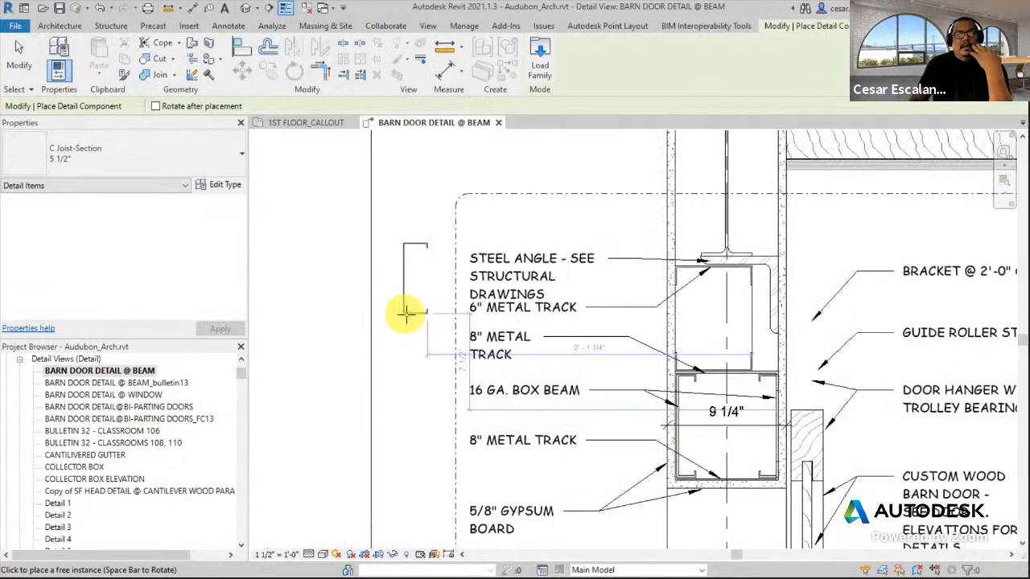
click(401, 268)
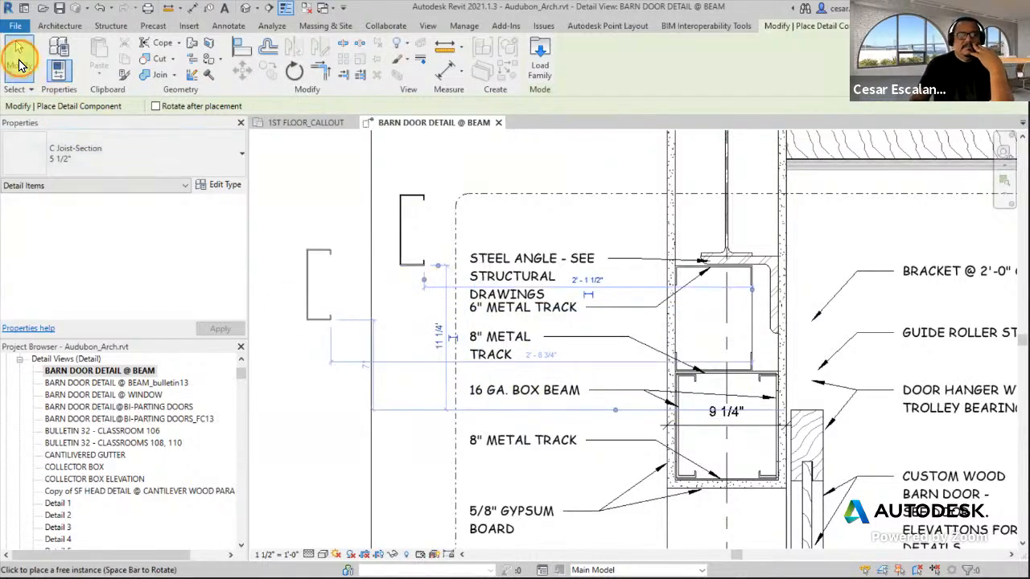
click(19, 50)
Step: Change the placed C Joist-Section component to the 10" type
scroll(414, 287, up, 3)
click(395, 226)
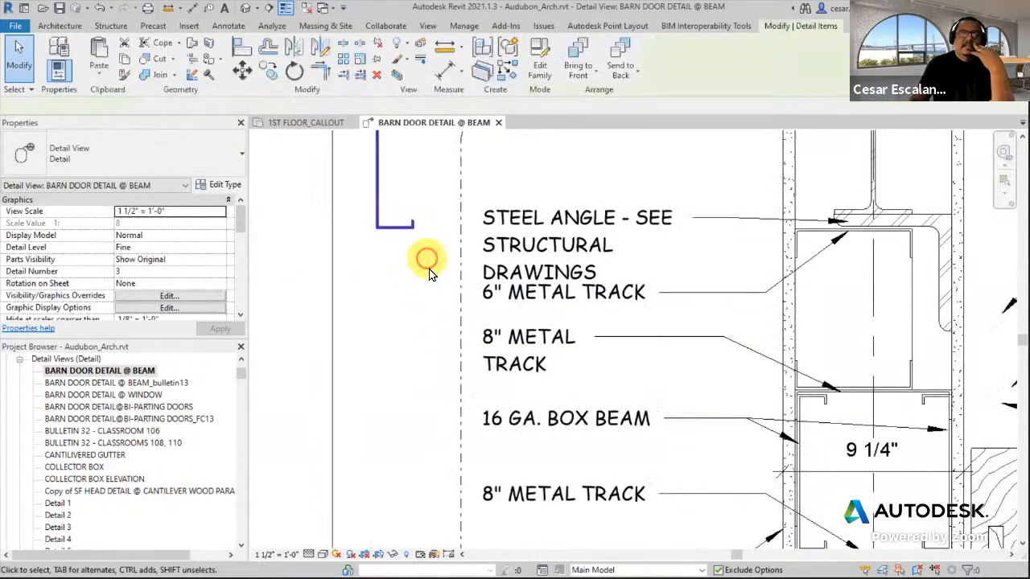
middle_drag(426, 257, 500, 406)
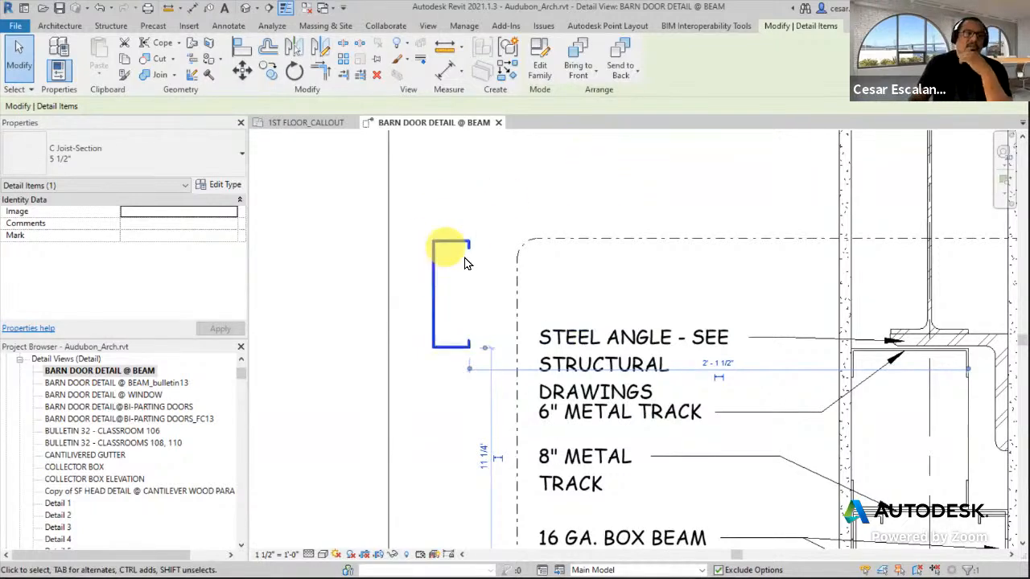
click(163, 159)
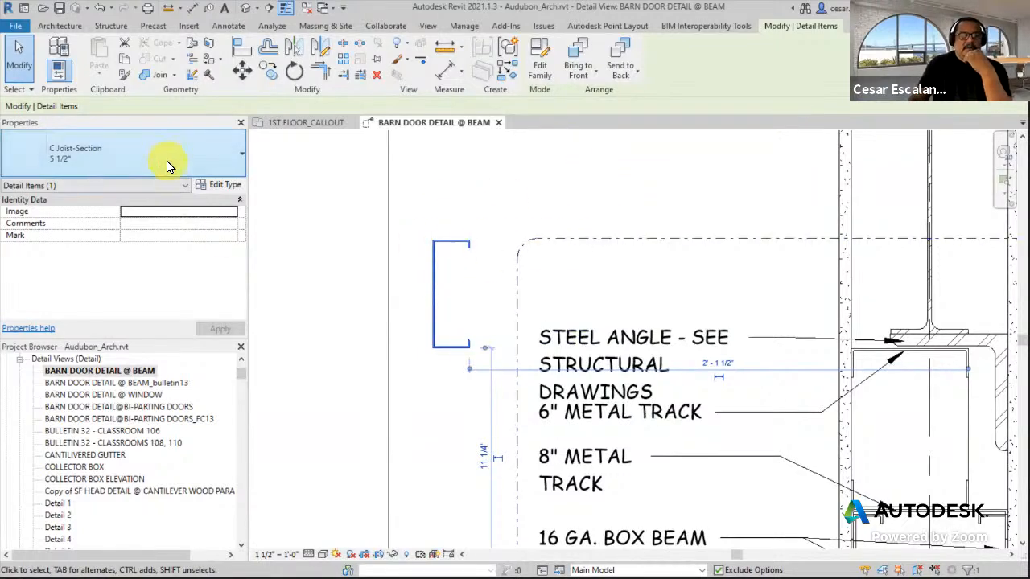
click(165, 160)
click(166, 161)
click(167, 161)
scroll(129, 305, down, 1)
scroll(127, 304, down, 1)
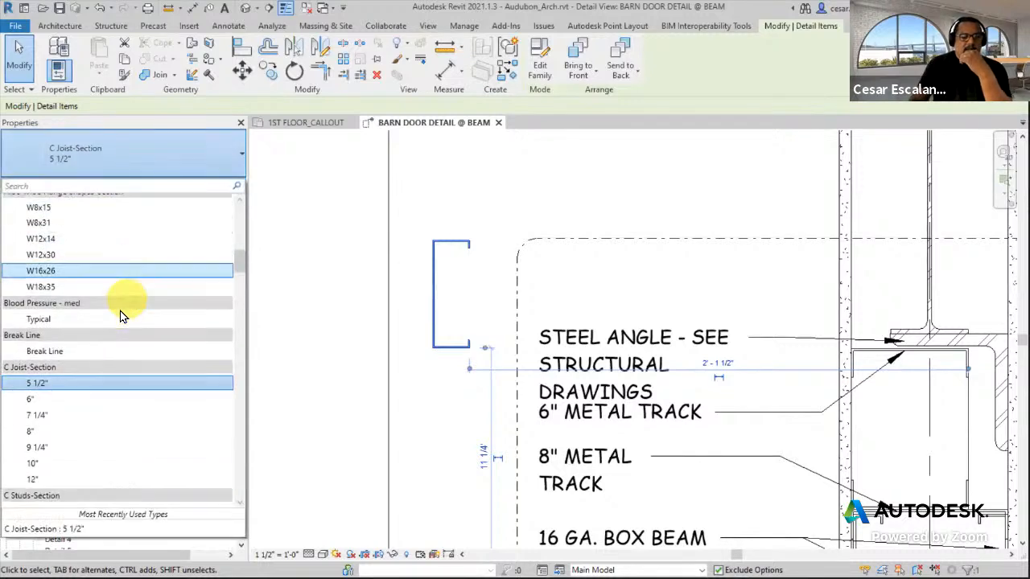
click(87, 465)
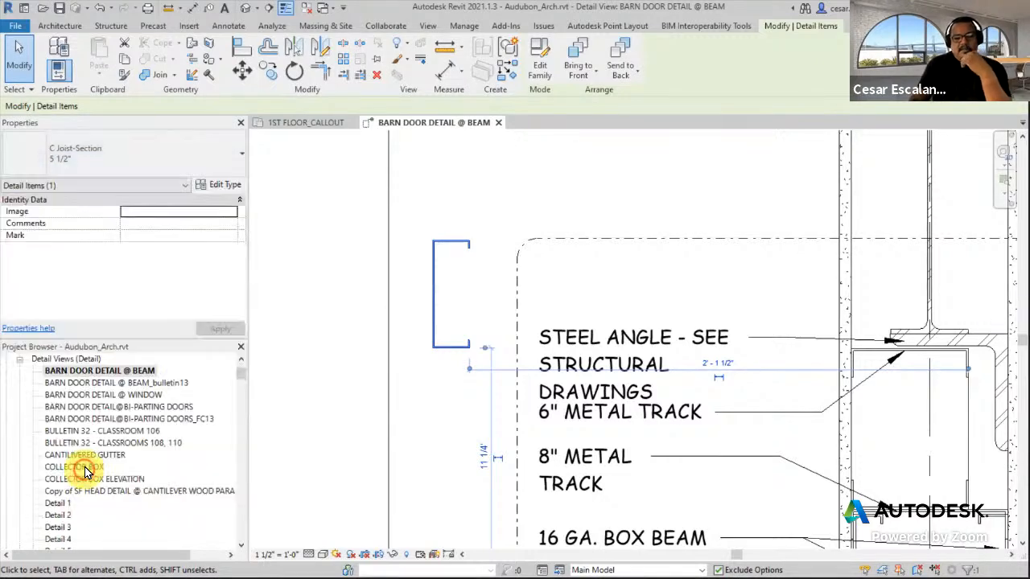
click(591, 201)
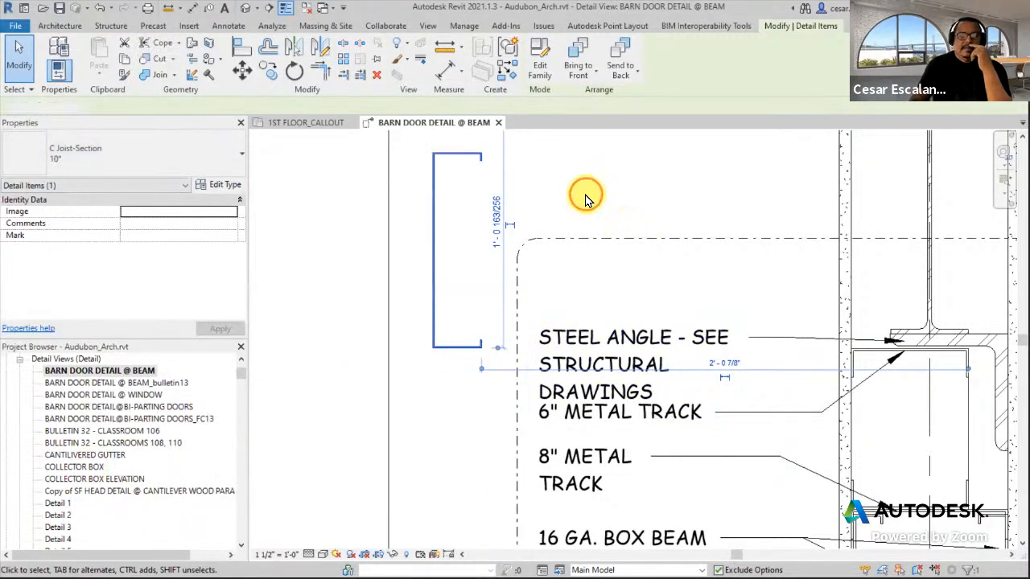
Step: Move the 10" C joist section to the far side of the vertical line, away from the text notes, and deselect it
middle_drag(512, 193, 609, 247)
click(531, 259)
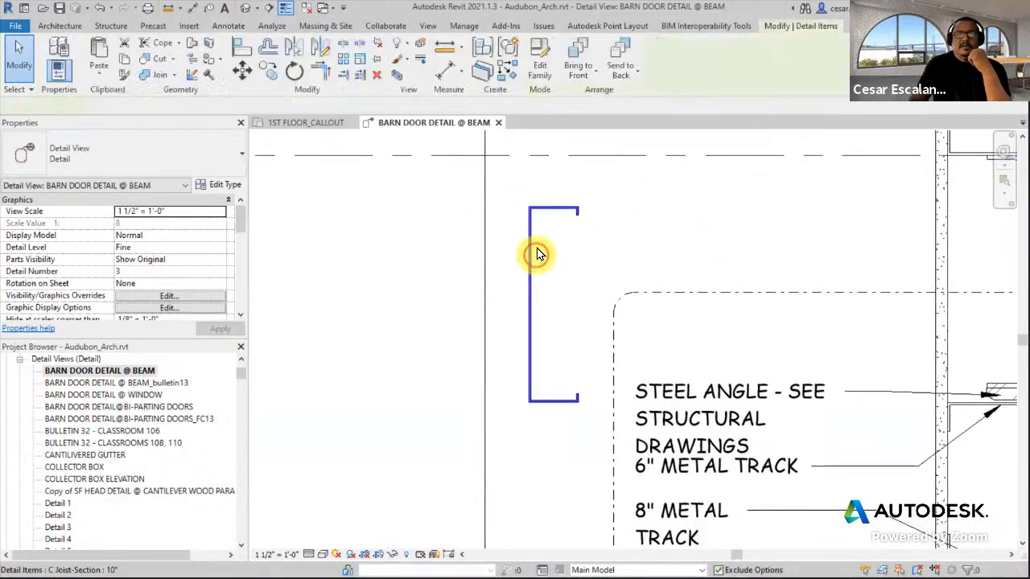
scroll(530, 259, up, 2)
drag(486, 267, 306, 250)
middle_drag(385, 262, 482, 248)
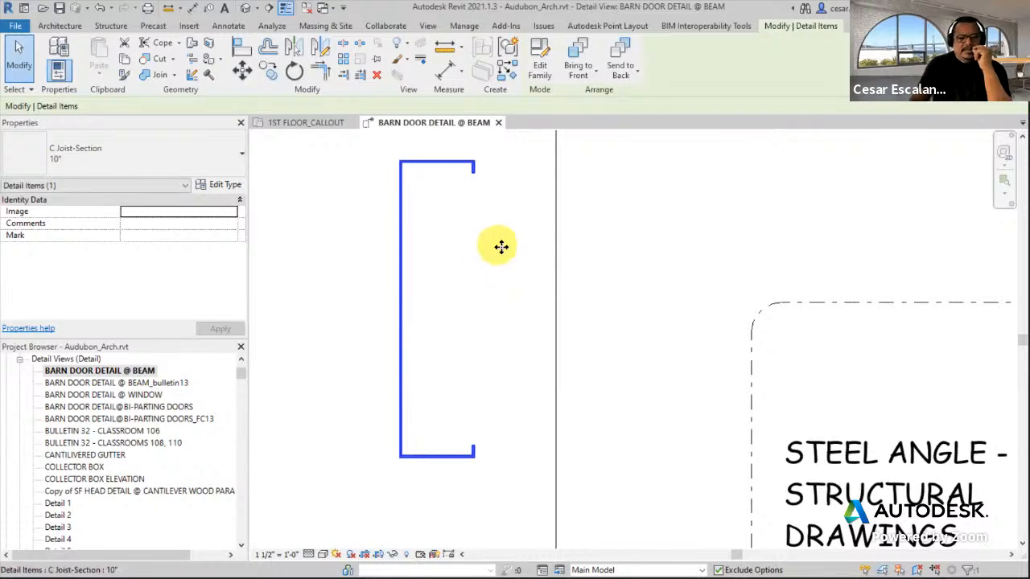
click(639, 234)
Step: Examine the C joist section beside the barn door detail, from the overall view down to its flange and lip
scroll(643, 223, down, 2)
scroll(534, 189, down, 1)
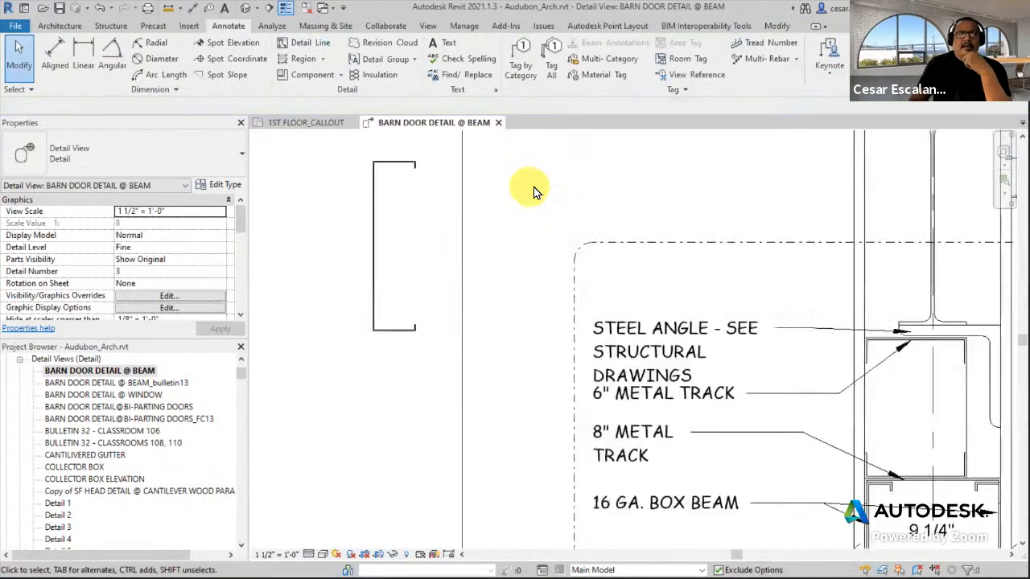
scroll(625, 223, down, 1)
middle_drag(625, 223, 528, 223)
scroll(528, 223, down, 2)
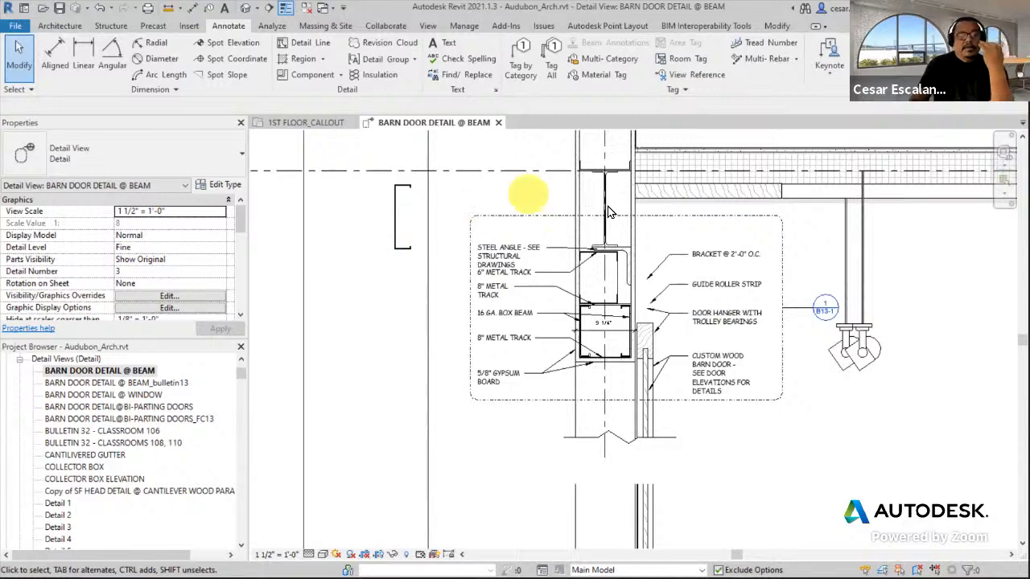
middle_drag(781, 218, 778, 258)
scroll(440, 244, up, 8)
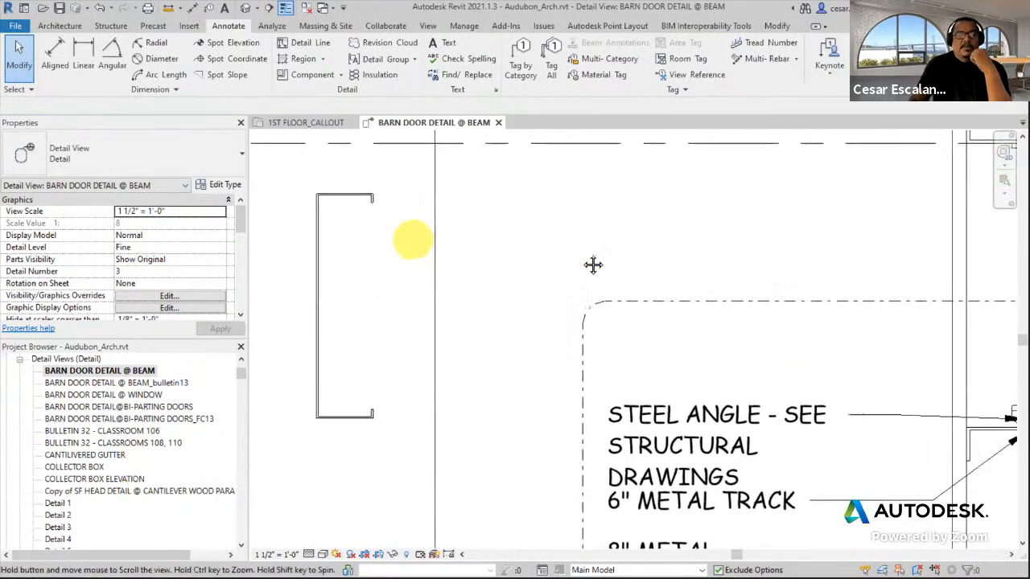
middle_drag(488, 260, 526, 256)
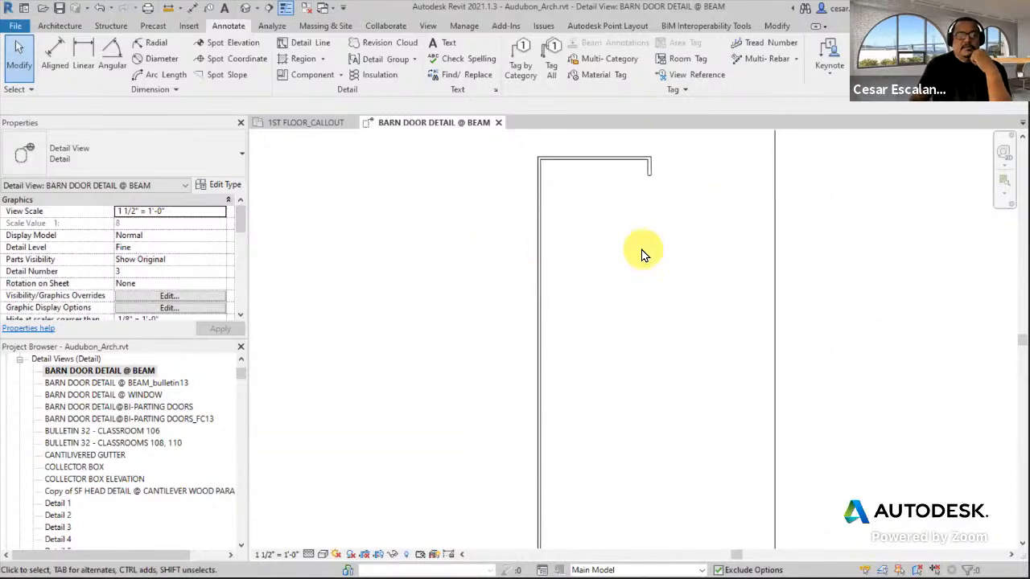
scroll(643, 249, down, 2)
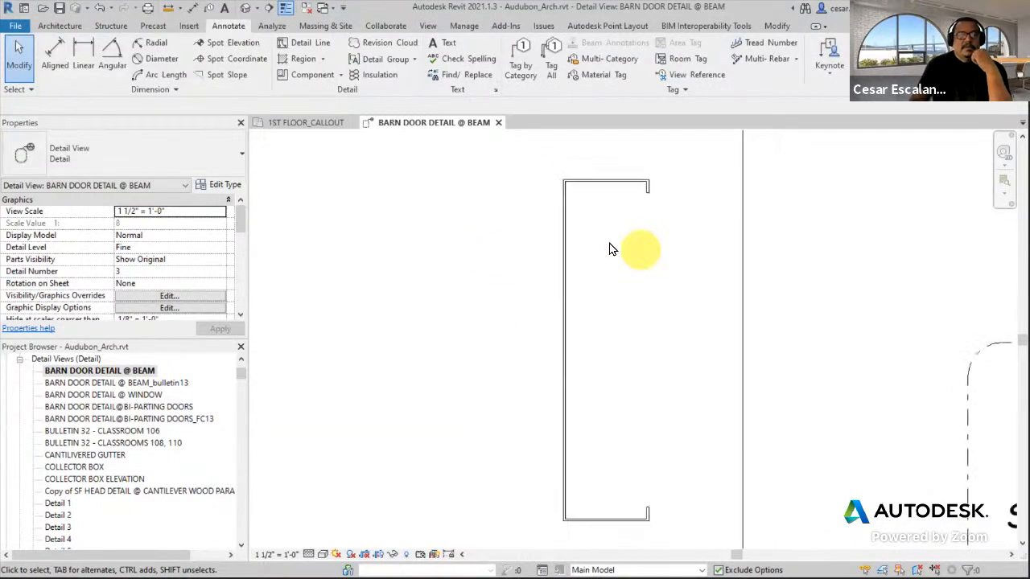
Step: Draw a C-shaped outline of 7-8-09 detail lines beside the joist, about 10" high with a 1 3/4" upper and 2" lower flange
click(320, 49)
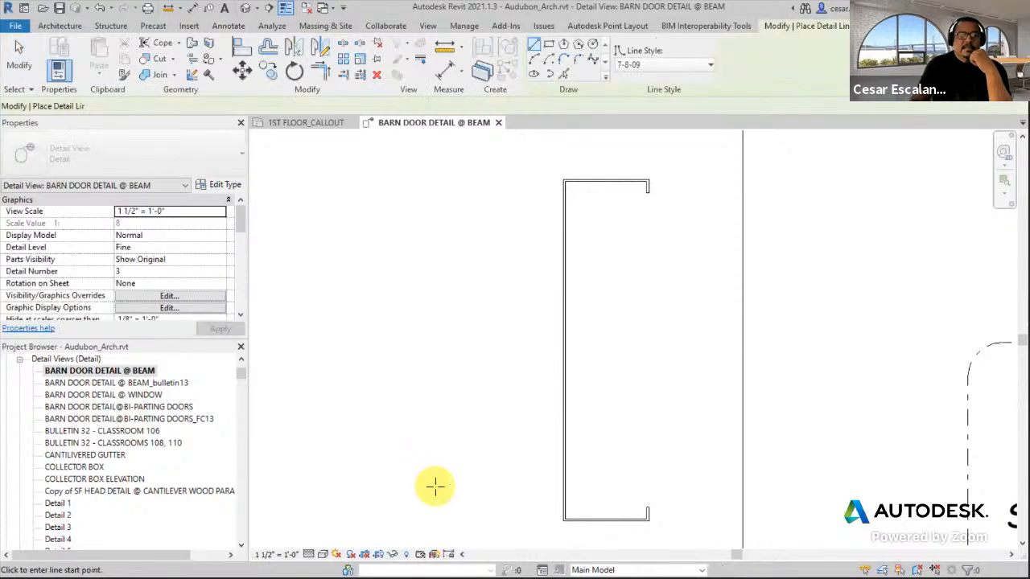
click(479, 179)
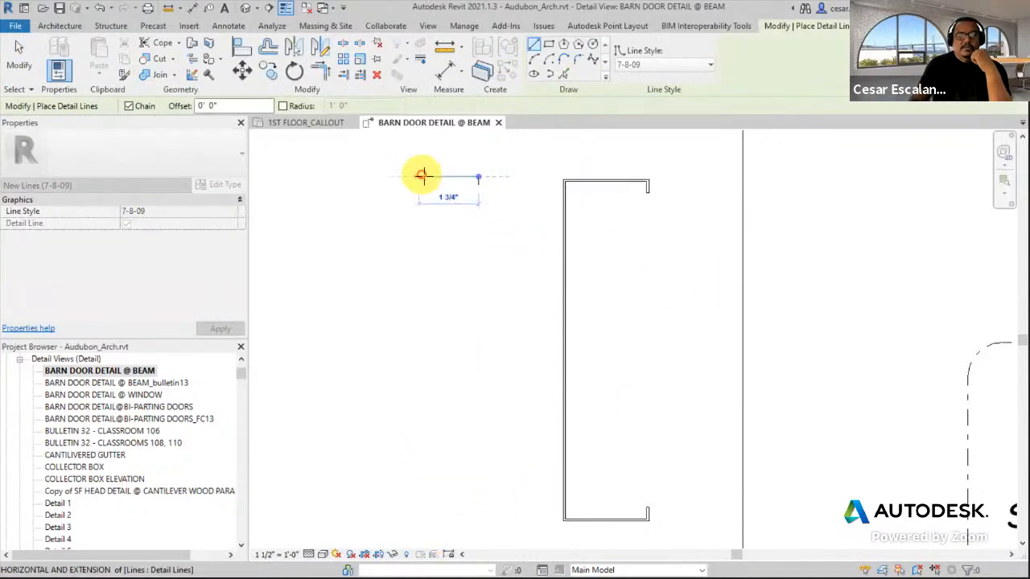
click(419, 517)
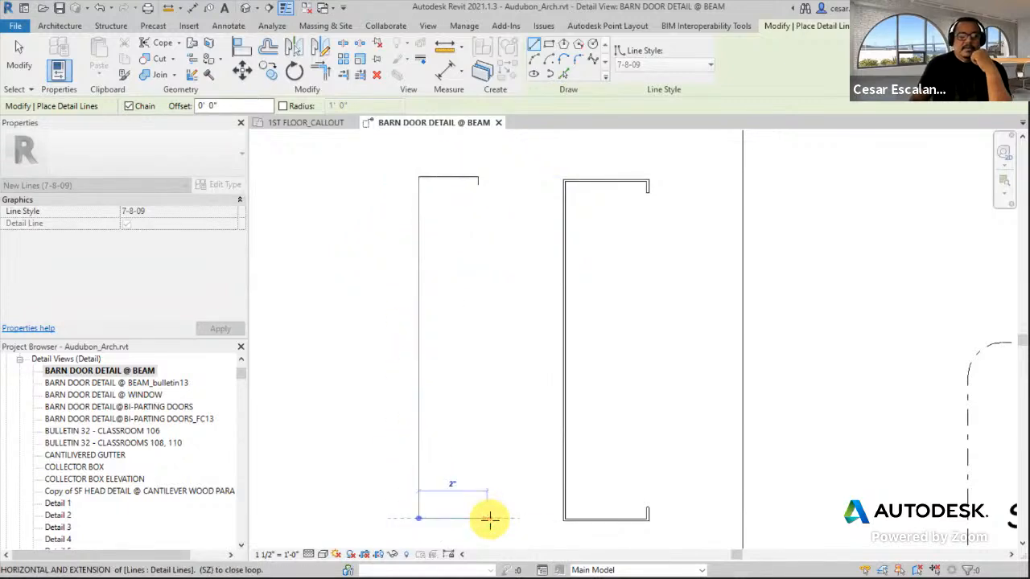
click(488, 517)
click(487, 501)
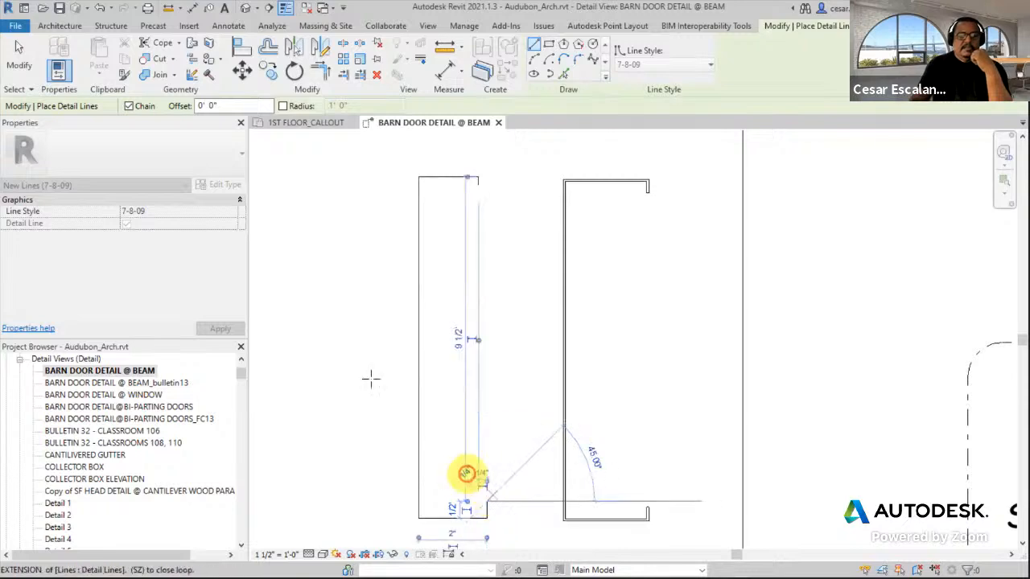
click(30, 64)
Step: Compare selecting the C joist component with selecting all lines of the hand-drawn outline, and clear the selection
scroll(633, 391, down, 2)
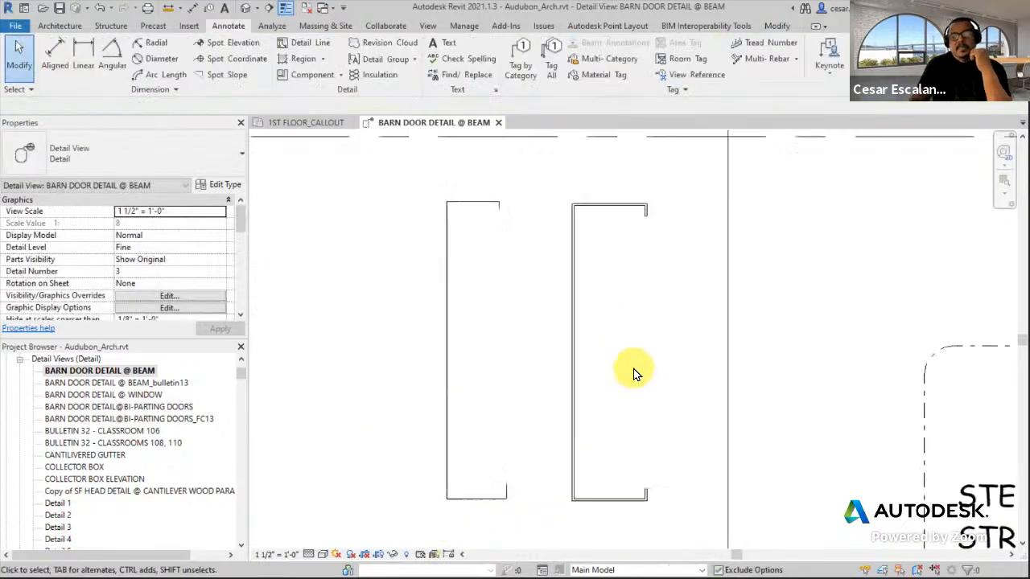
scroll(566, 449, up, 3)
middle_drag(543, 392, 504, 419)
scroll(505, 416, down, 2)
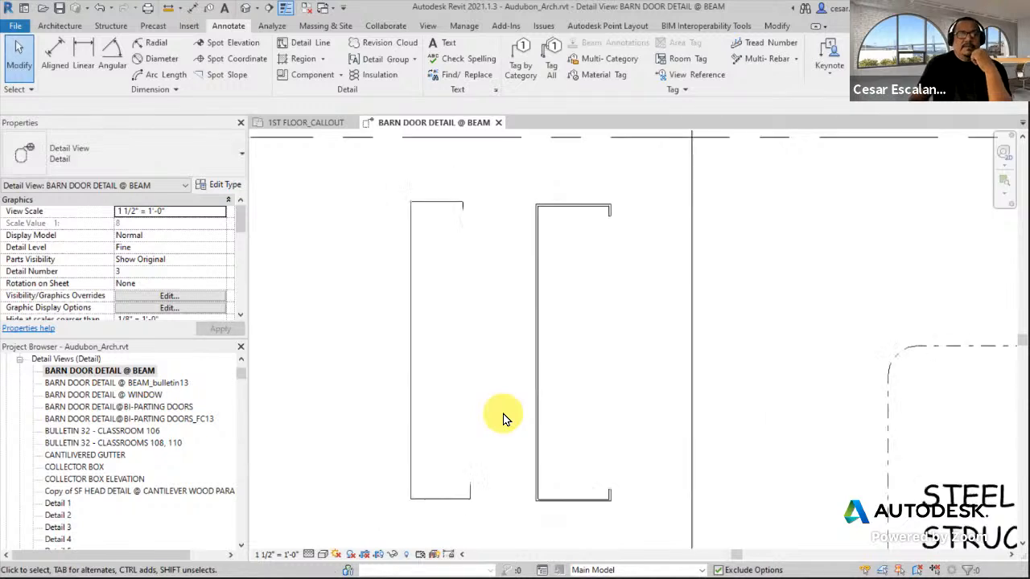
click(538, 372)
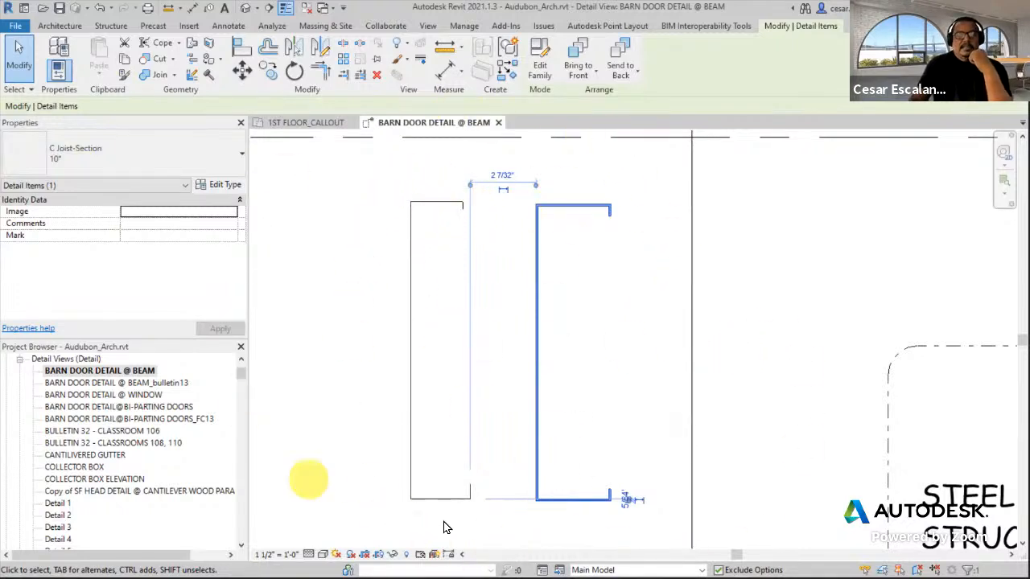
click(381, 242)
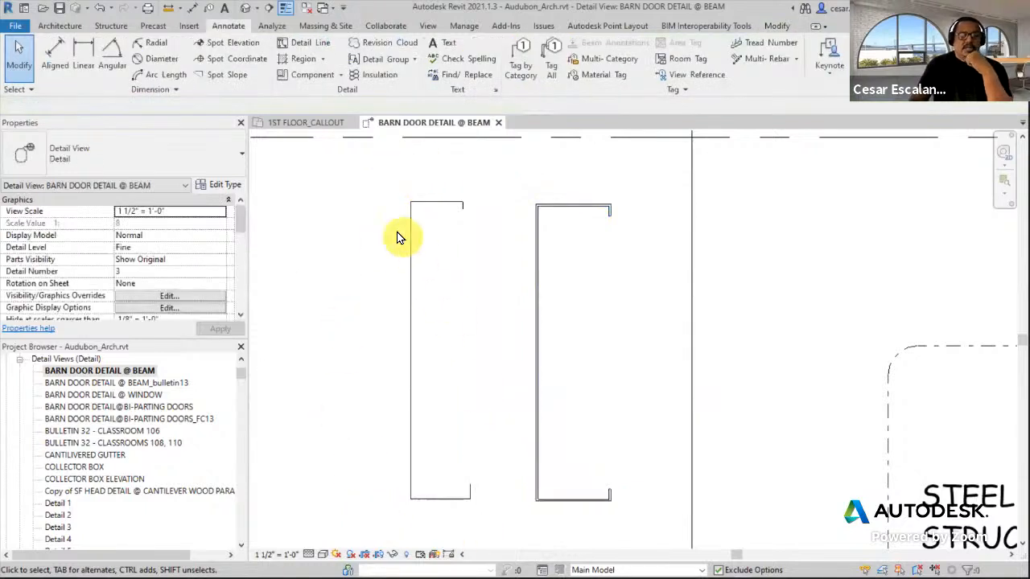
drag(376, 178, 497, 532)
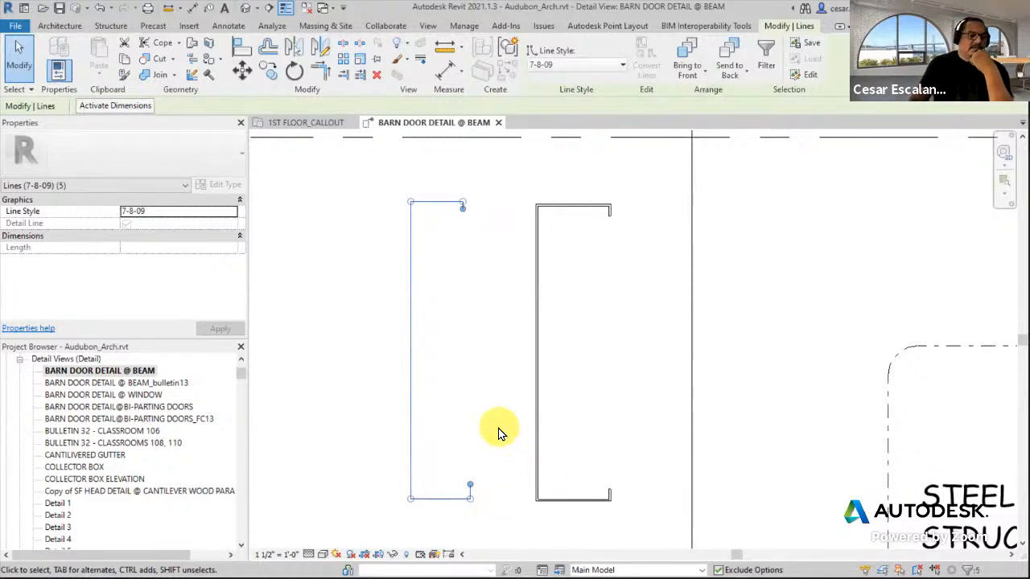
click(497, 389)
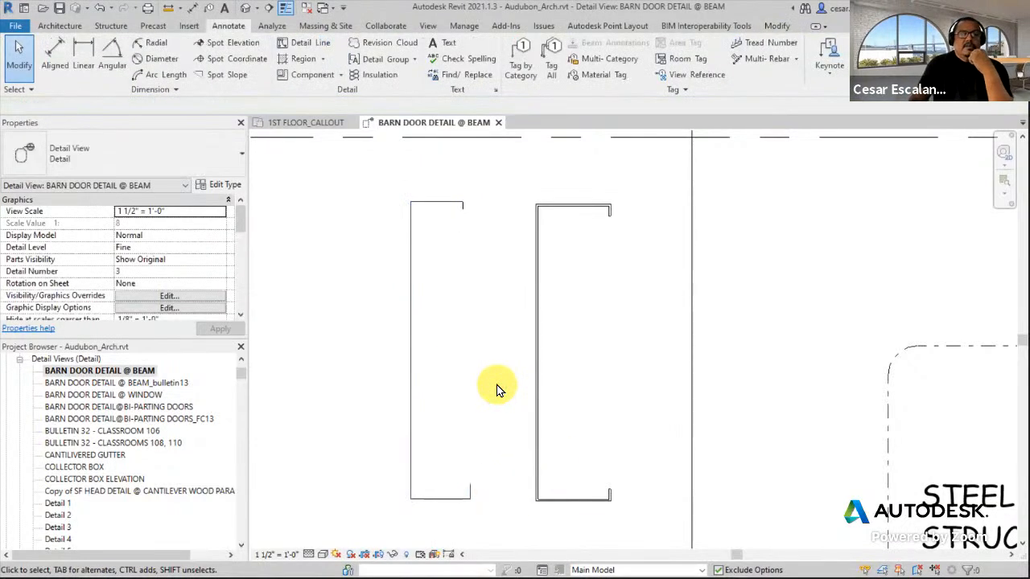
Step: Check the C joist component's selection once more, and reselect all detail lines of the hand-drawn outline
click(539, 350)
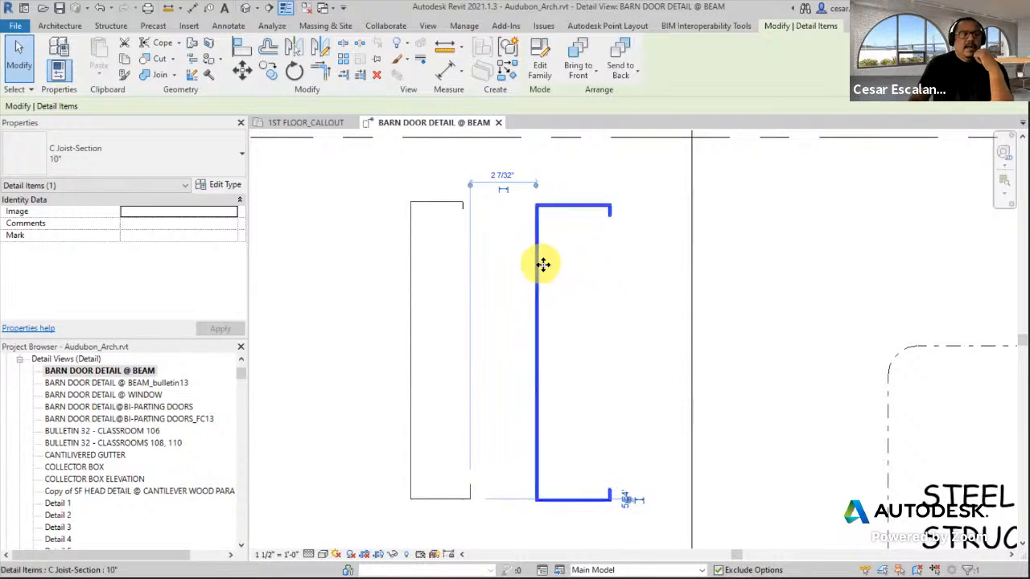
click(378, 184)
drag(378, 176, 492, 525)
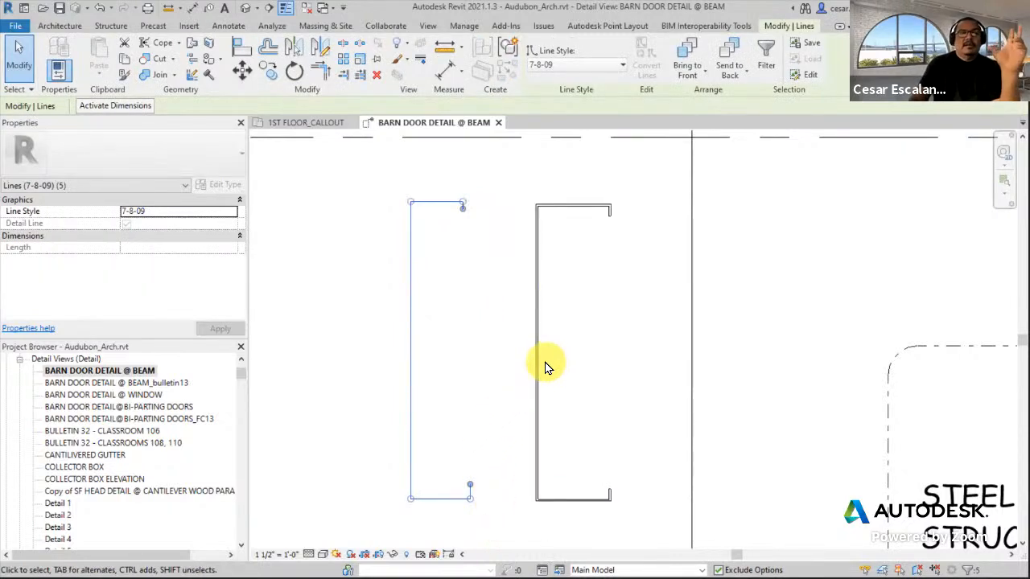
scroll(480, 359, down, 1)
key(z)
key(r)
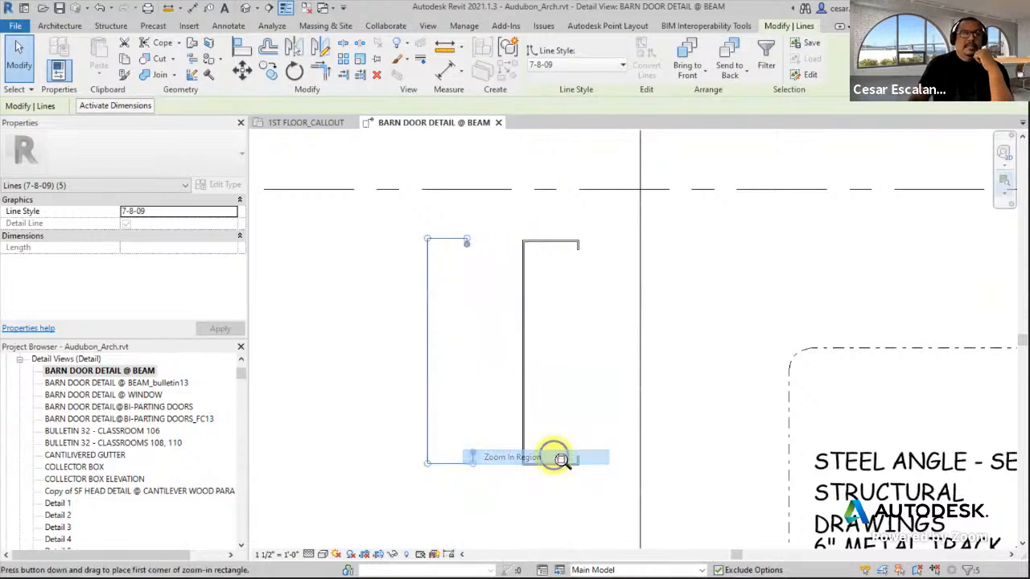
drag(541, 351, 538, 397)
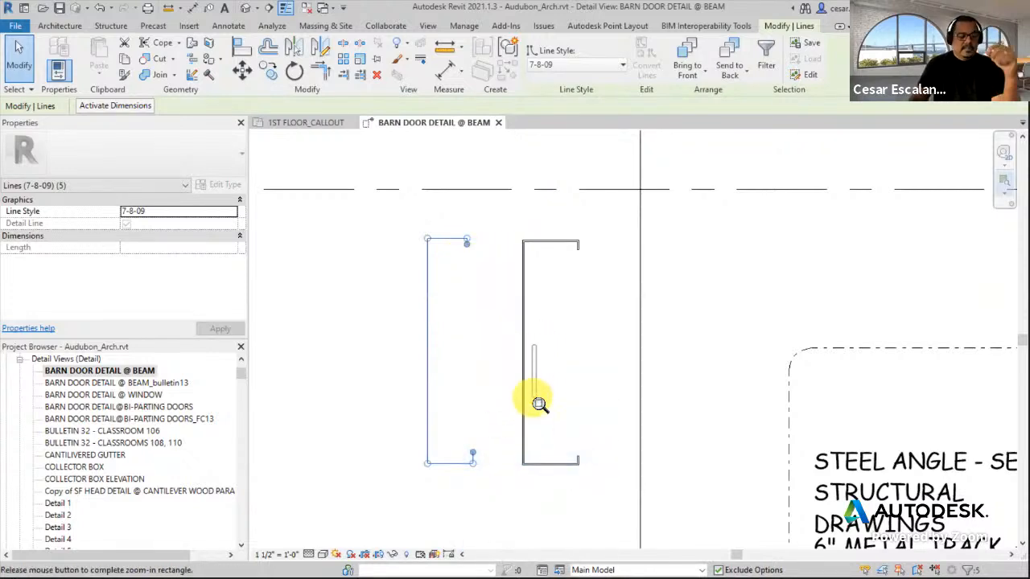
key(Escape)
key(Escape)
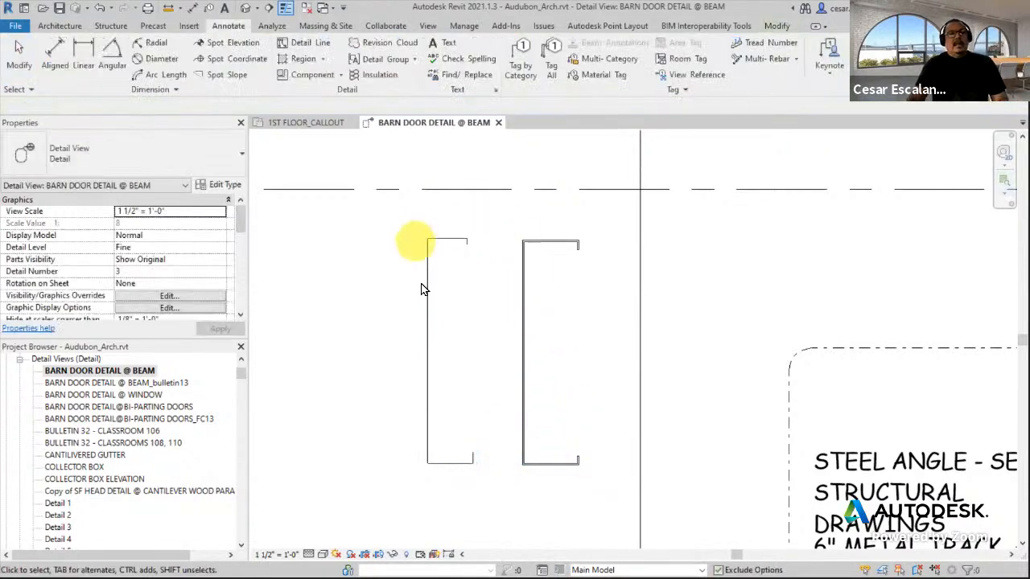
Step: Delete all five detail lines of the hand-drawn C-shaped outline beside the joist
scroll(478, 402, up, 1)
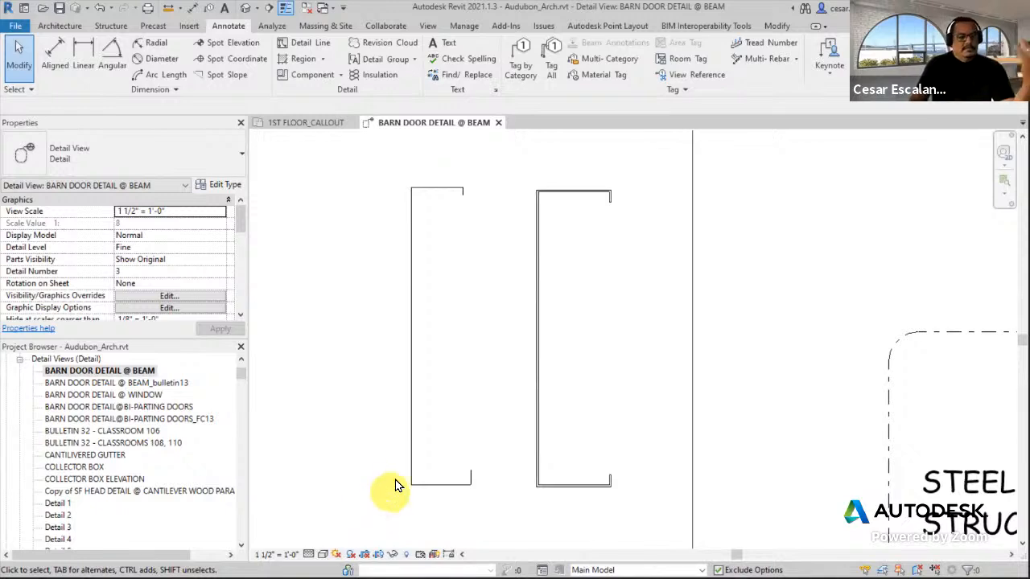
drag(389, 501, 487, 182)
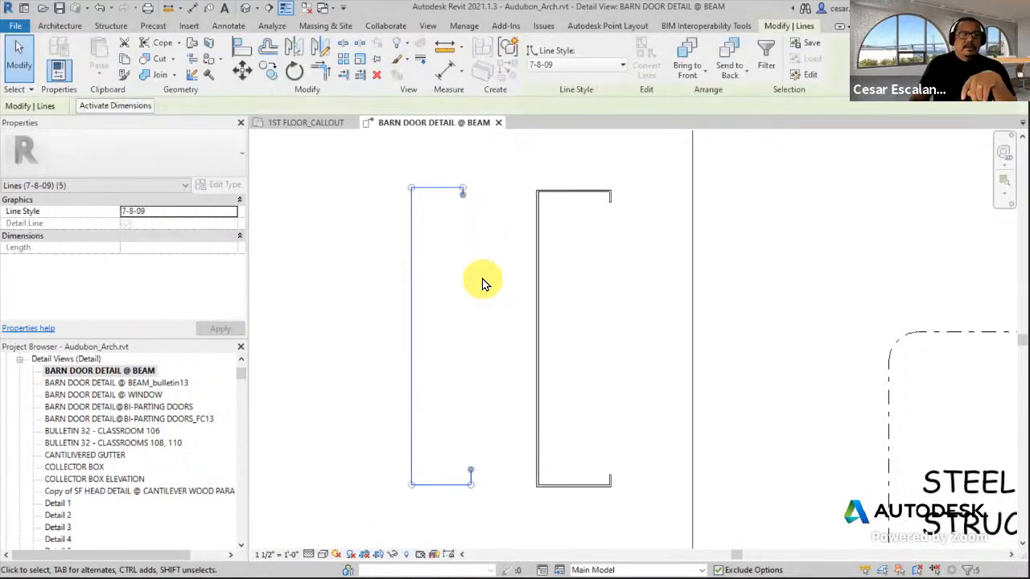
key(Delete)
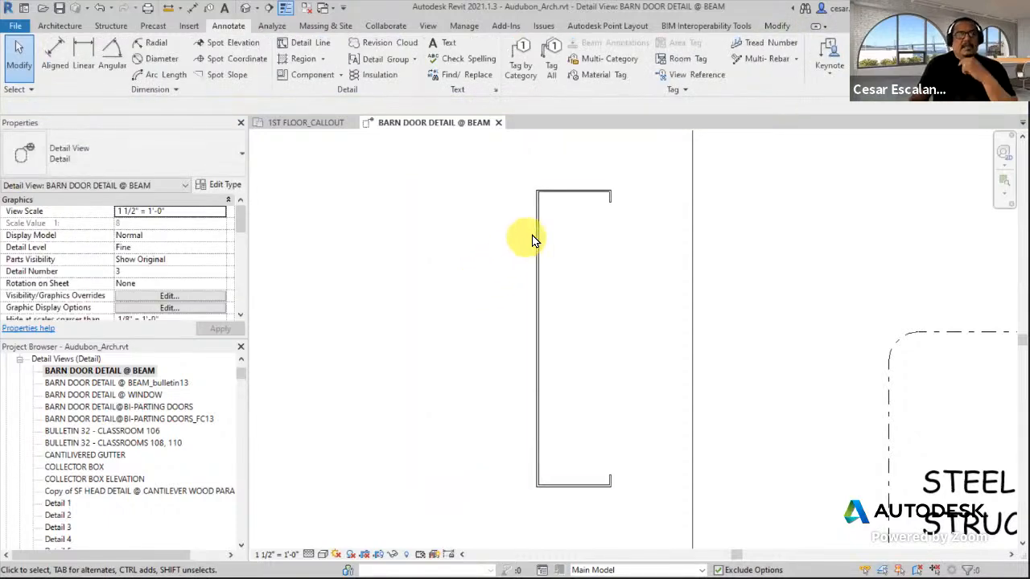
Step: Select the 10" C joist section component and examine it in relation to the neighbouring barn door detail
click(537, 233)
middle_drag(639, 303, 515, 292)
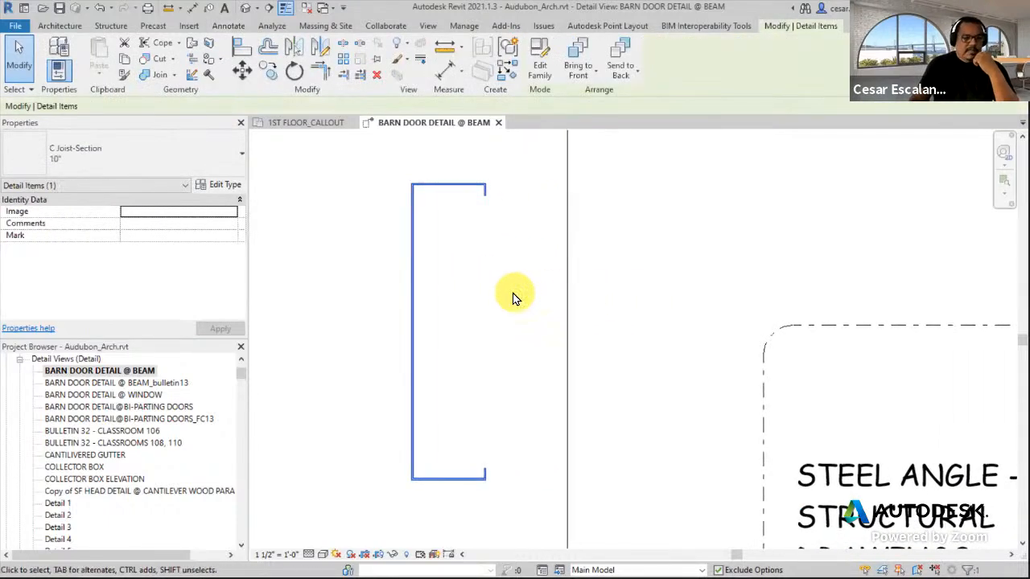
scroll(515, 292, down, 2)
middle_drag(632, 302, 508, 267)
scroll(496, 262, down, 3)
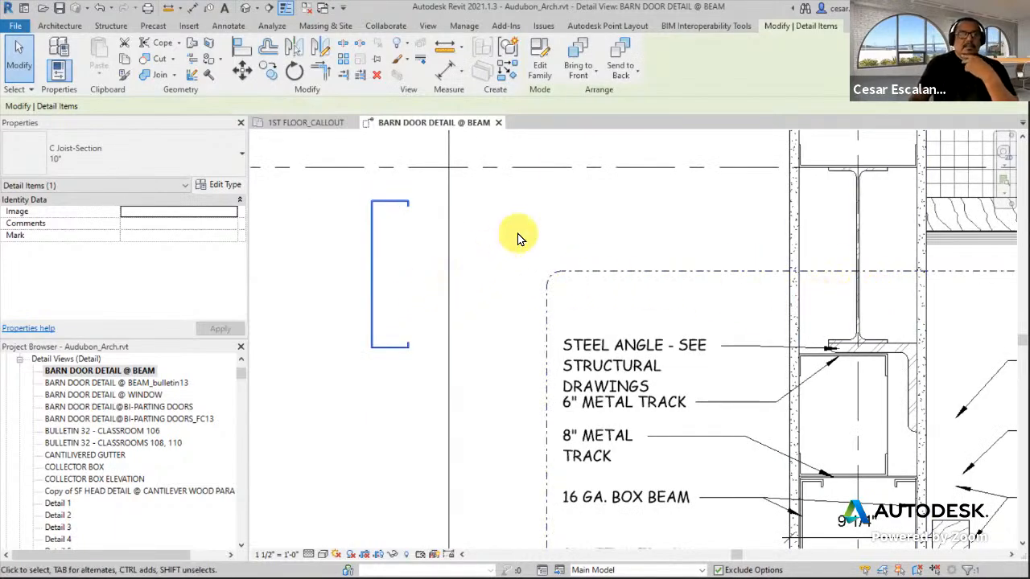
middle_drag(524, 237, 553, 239)
scroll(426, 212, up, 2)
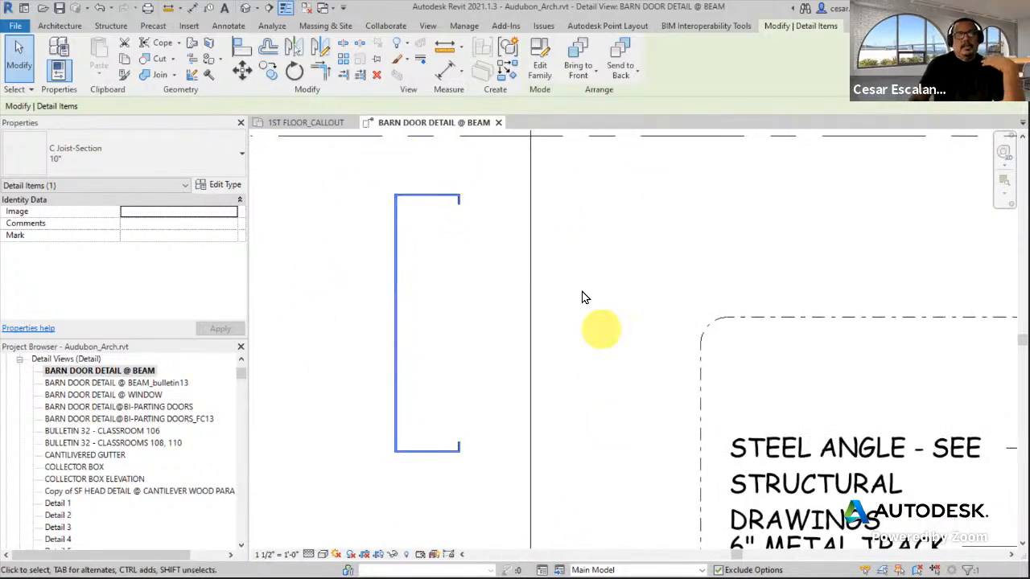
scroll(437, 298, down, 2)
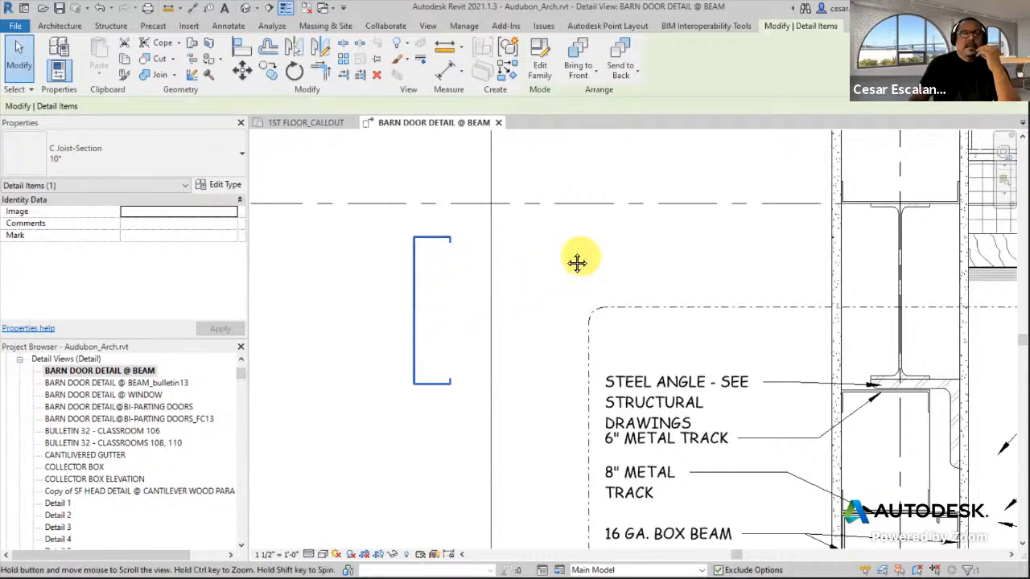
middle_drag(577, 263, 413, 253)
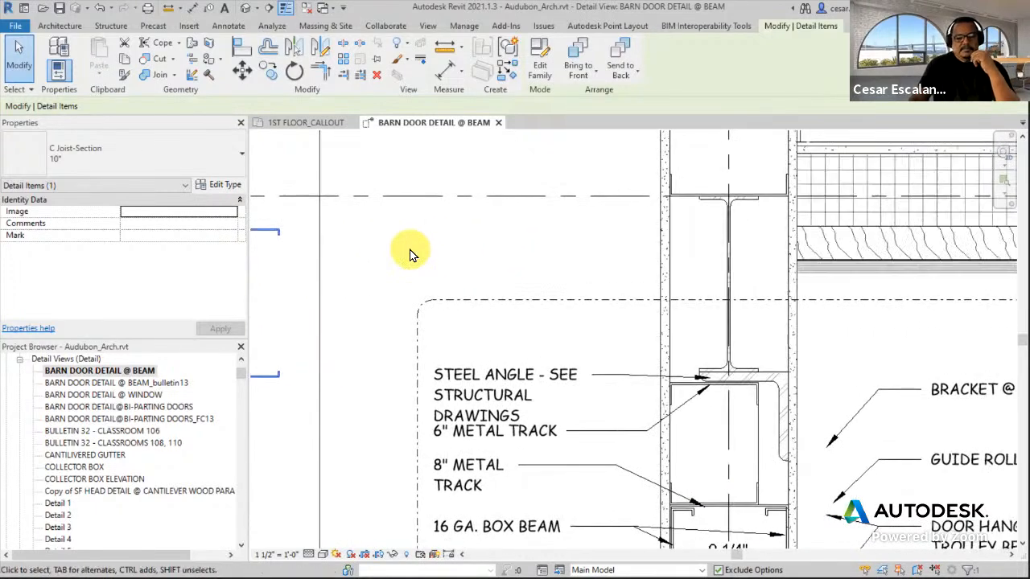
Step: Select the left 8" x 1 1/2" light gauge metal stud of the box beam and examine its profile
scroll(414, 252, down, 2)
scroll(600, 416, up, 1)
scroll(600, 416, up, 4)
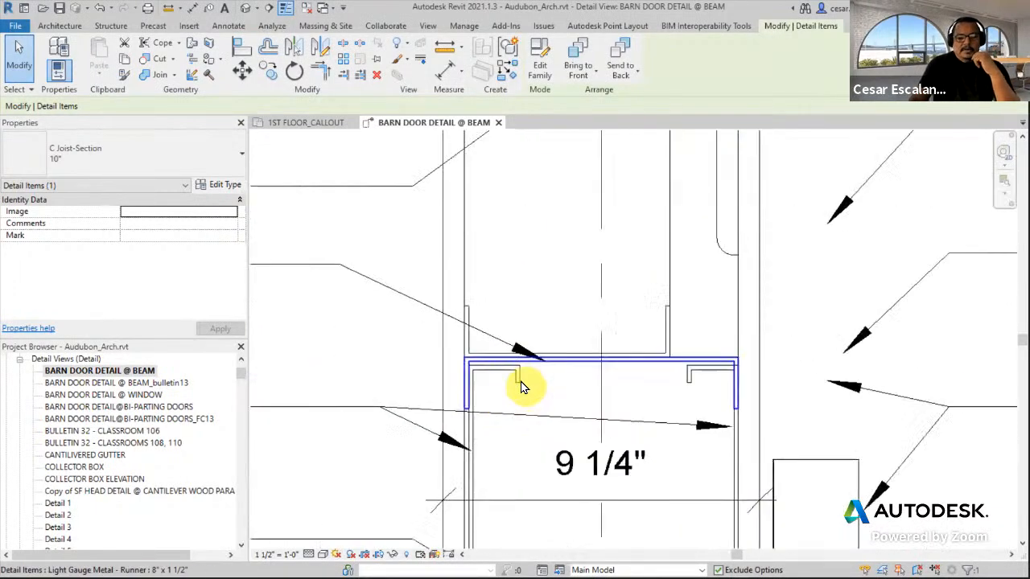
click(537, 386)
middle_drag(538, 383, 804, 382)
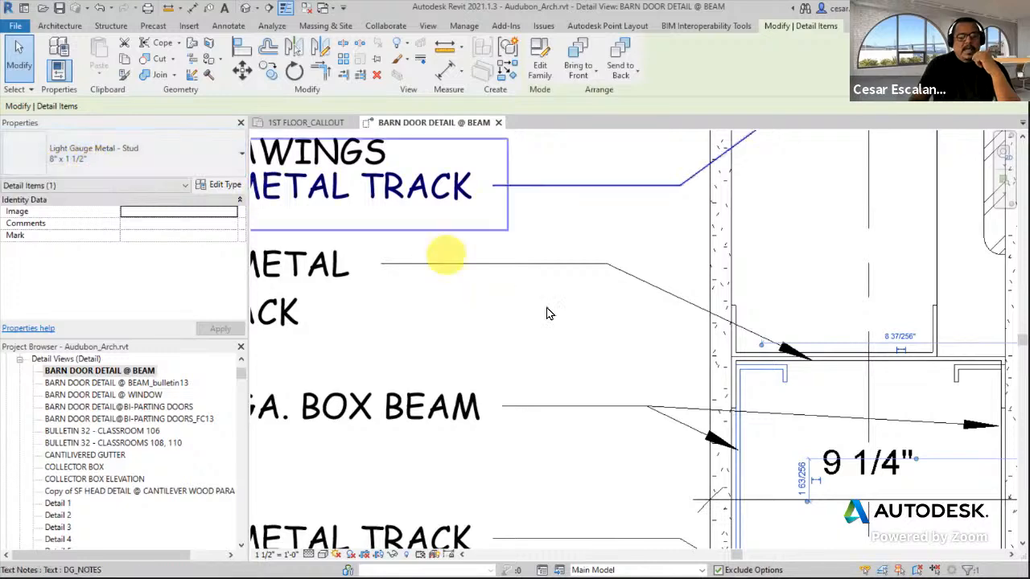
scroll(740, 371, down, 1)
scroll(740, 370, down, 3)
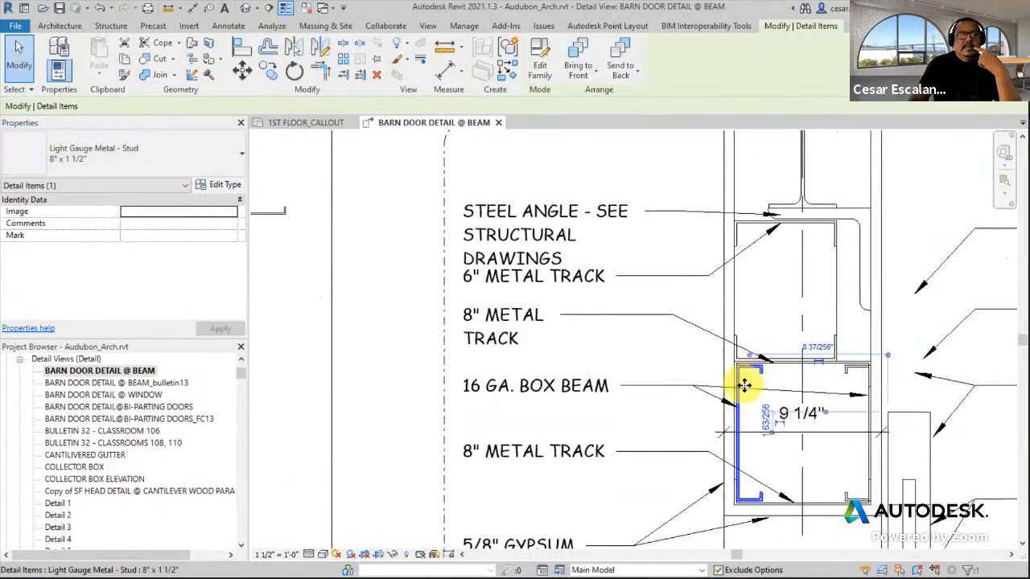
scroll(744, 385, up, 1)
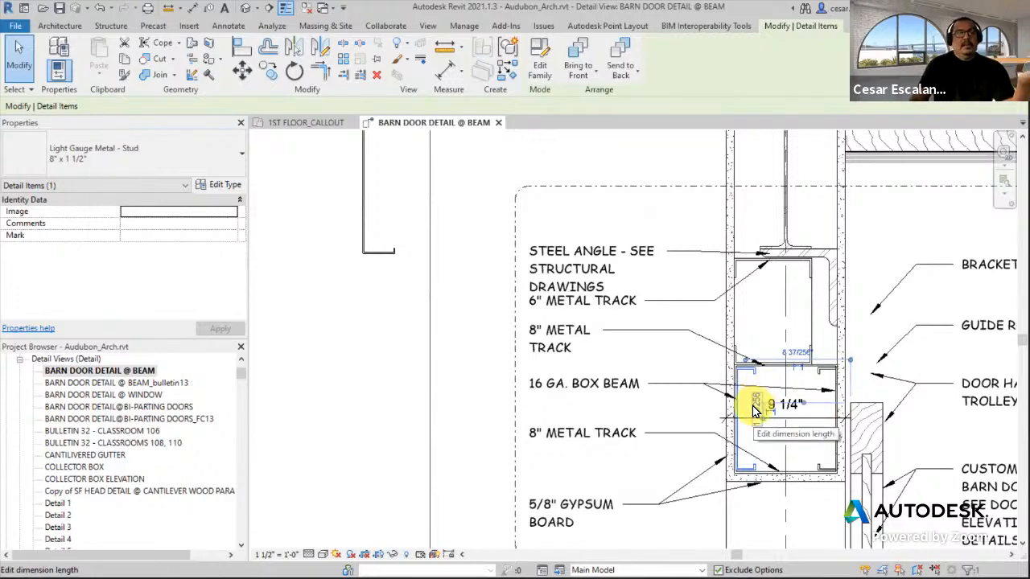
scroll(755, 386, up, 4)
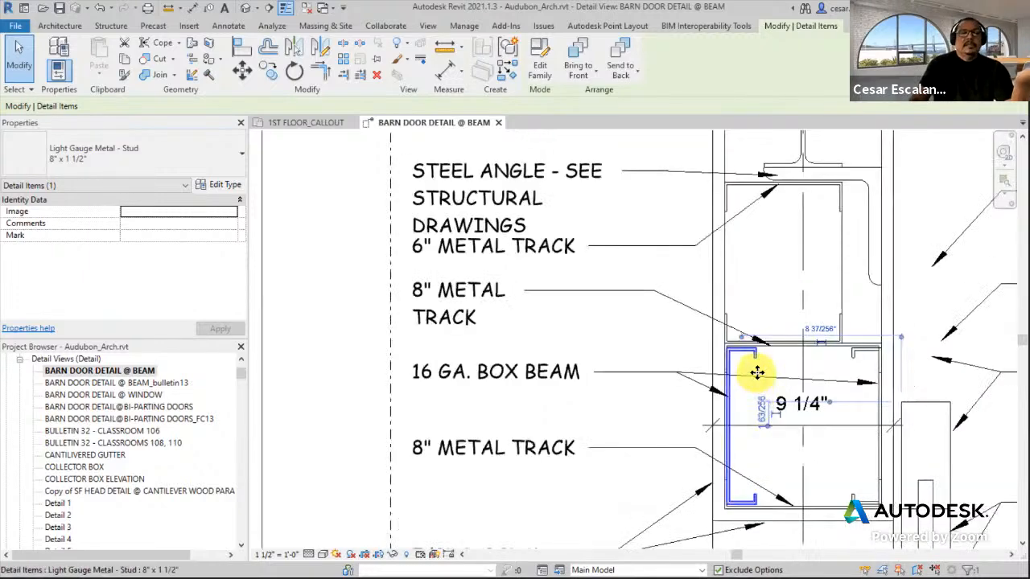
scroll(750, 354, down, 4)
Step: Compare the selected C joist component with the box beam's left metal stud by selecting one after the other
click(338, 212)
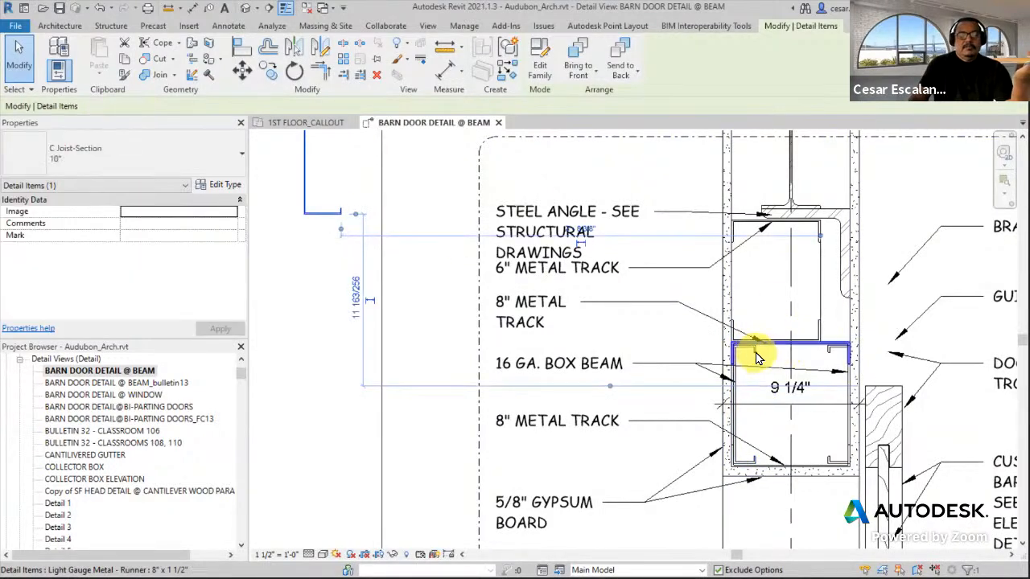
scroll(758, 359, up, 3)
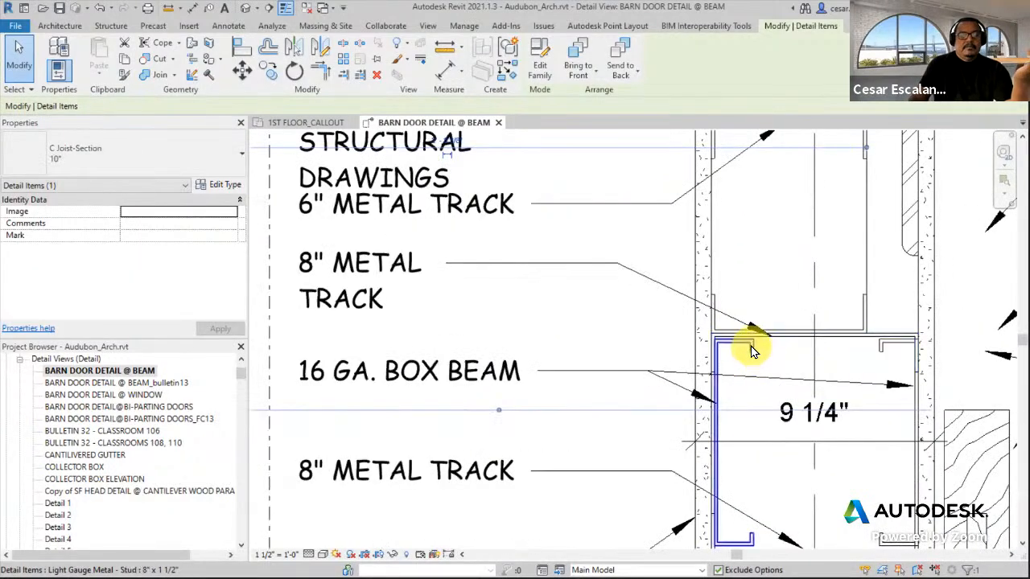
click(751, 346)
scroll(783, 367, down, 2)
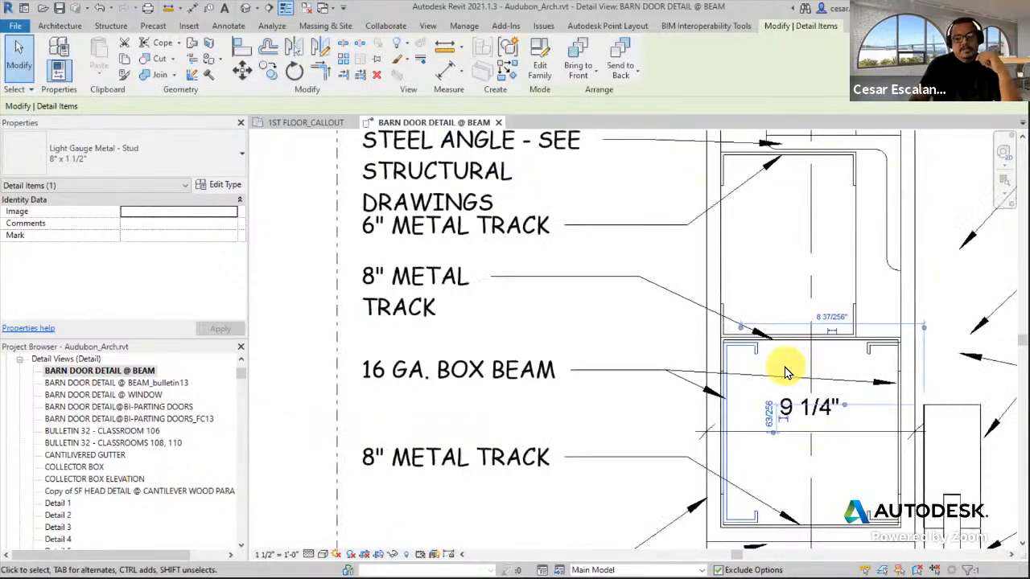
scroll(783, 368, up, 2)
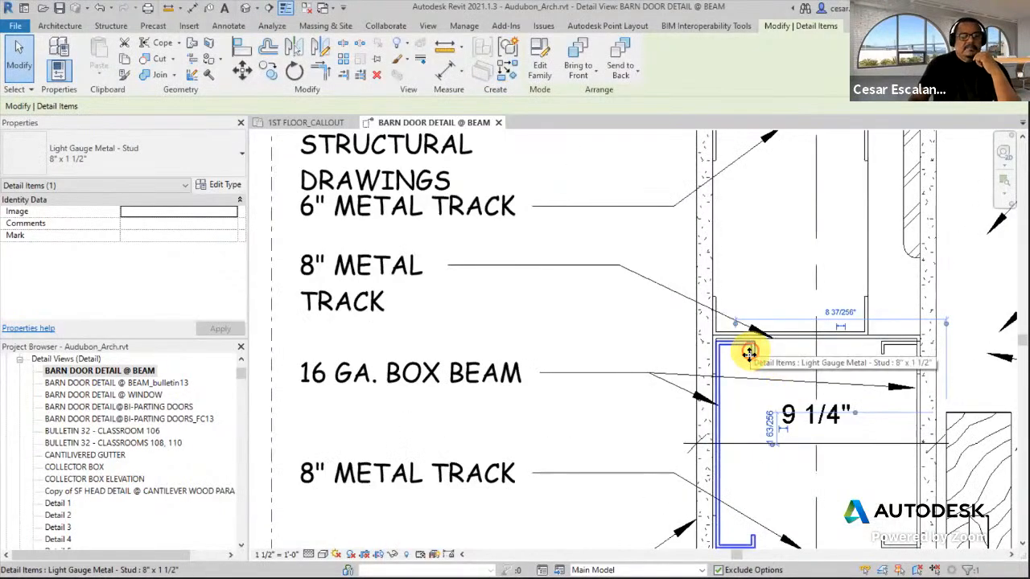
scroll(727, 370, down, 3)
scroll(726, 370, down, 1)
middle_drag(874, 338, 781, 305)
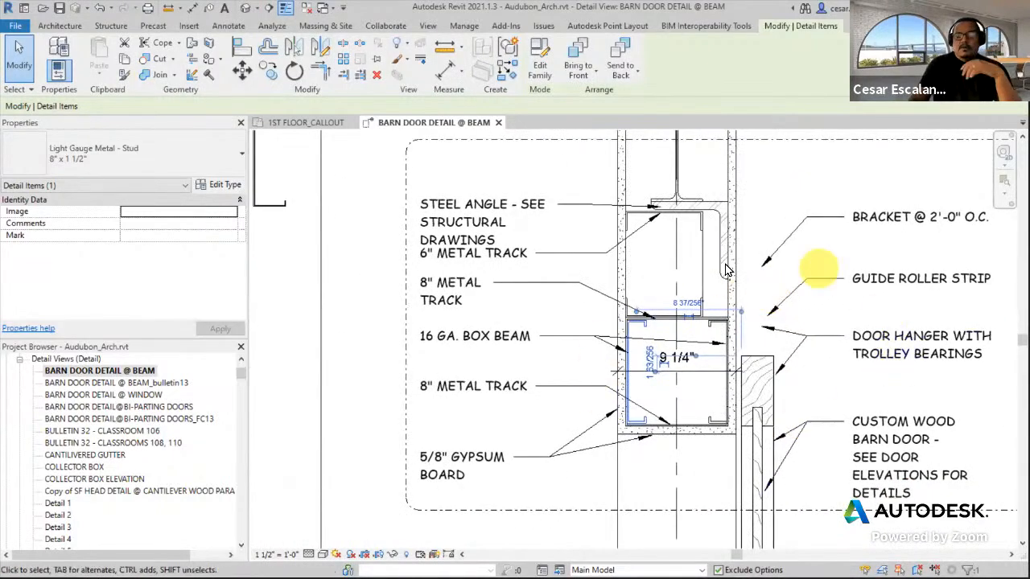
Step: Select the gwb filled region wrapping the wall and beam, and view its full extent in the detail
scroll(871, 362, down, 4)
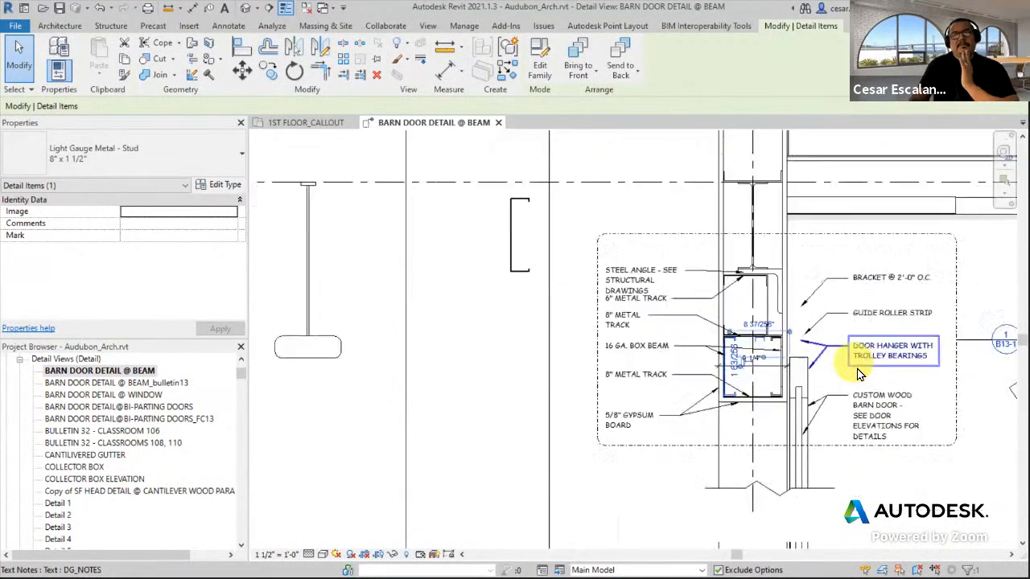
scroll(727, 252, up, 3)
scroll(724, 245, up, 5)
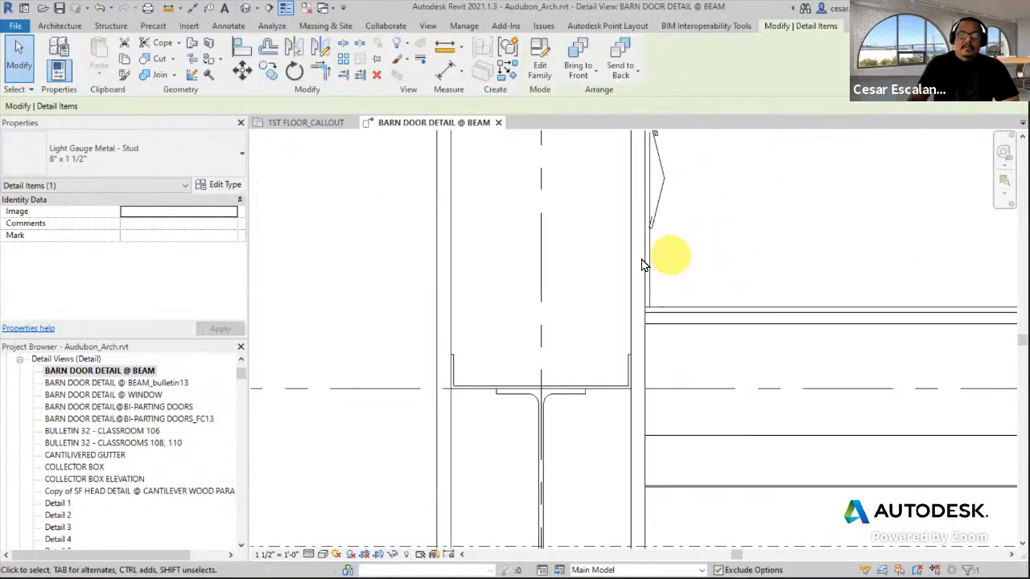
click(718, 315)
middle_drag(717, 316, 768, 189)
scroll(768, 187, down, 2)
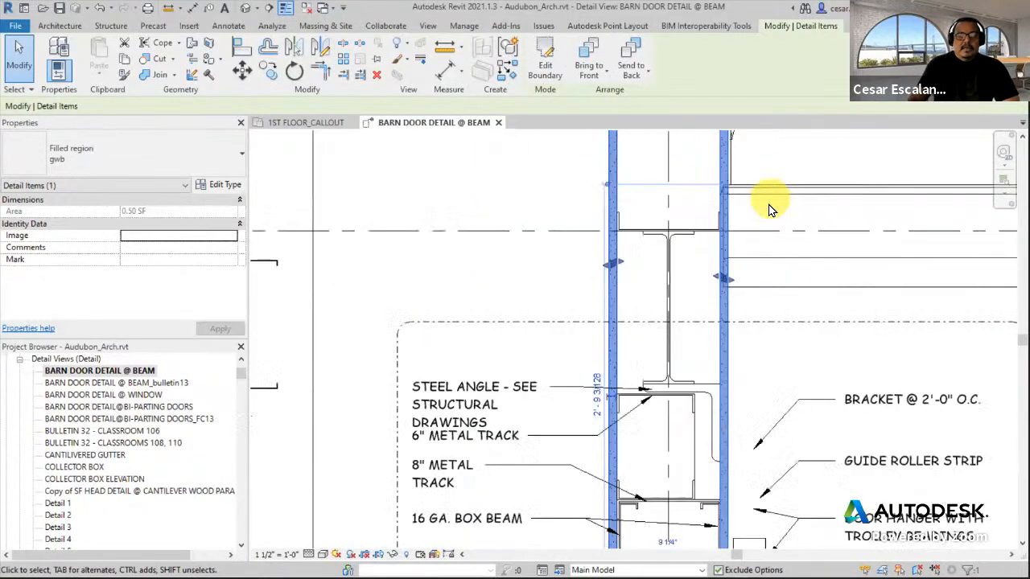
scroll(711, 275, down, 2)
middle_drag(749, 340, 715, 383)
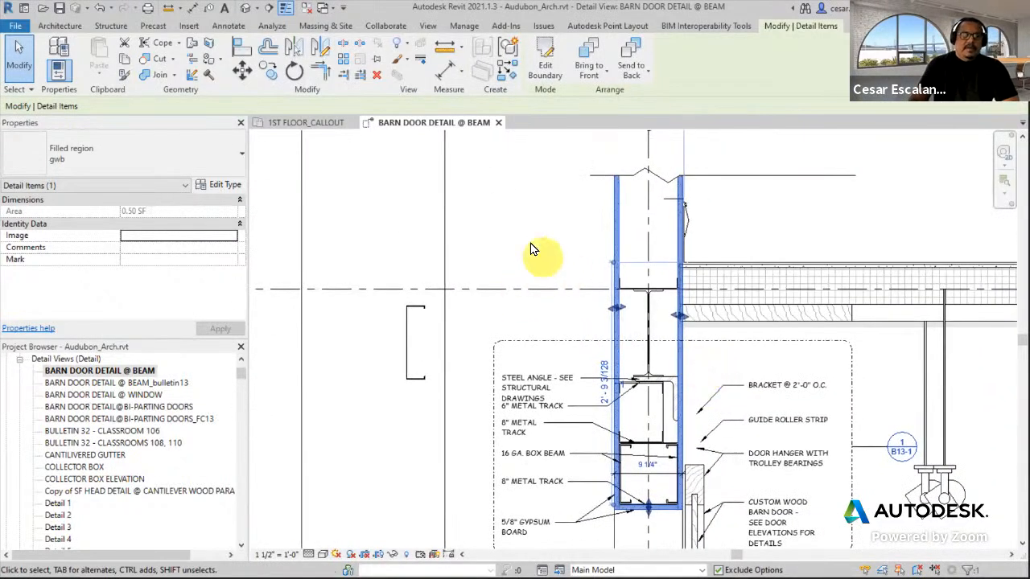
Step: Examine the gypsum board filled region along both wall faces and beneath the box beam, leaving it selected
right_click(443, 179)
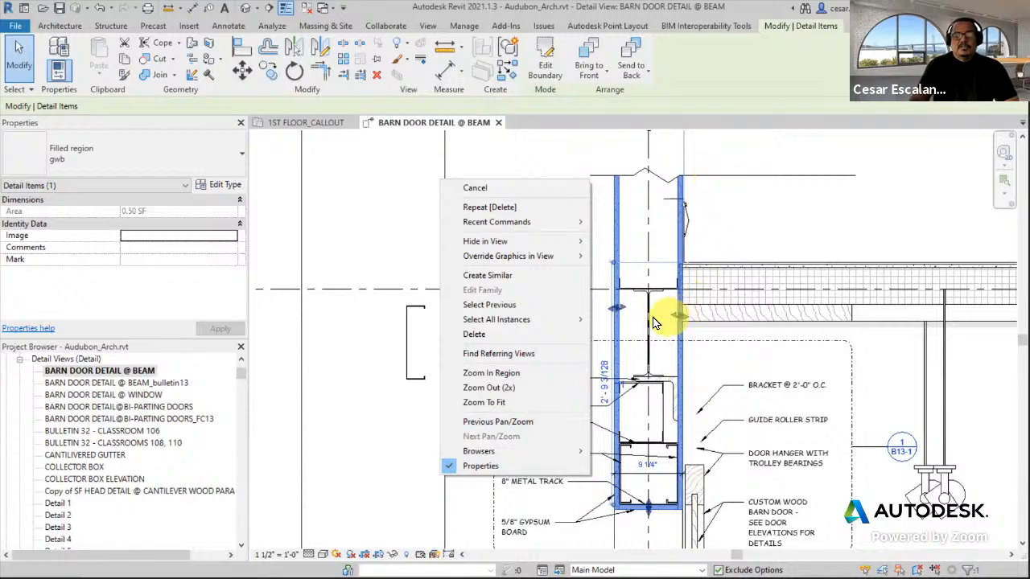
click(741, 206)
scroll(618, 223, up, 4)
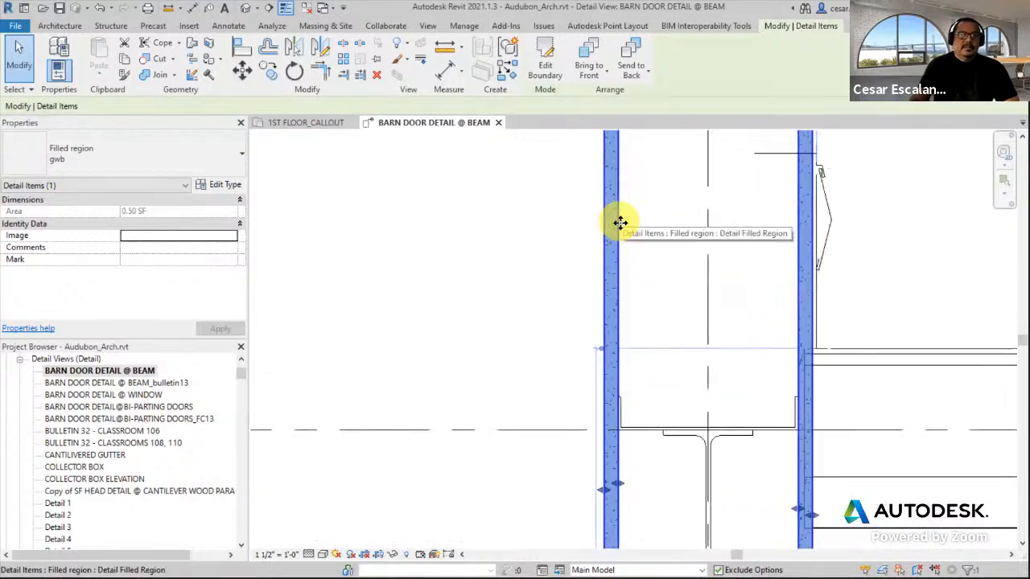
scroll(616, 223, down, 2)
middle_drag(616, 223, 586, 120)
scroll(619, 289, down, 2)
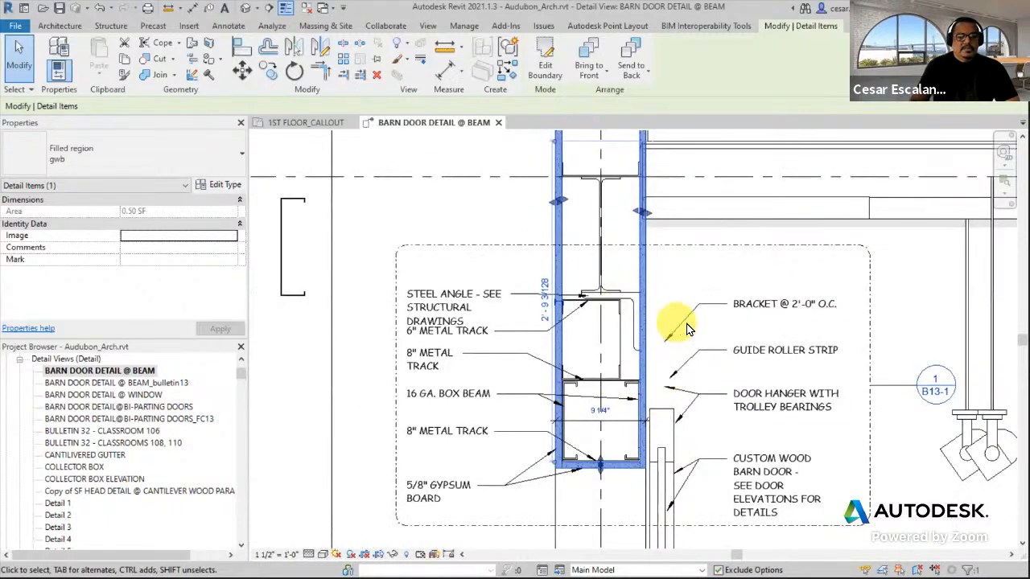
middle_drag(688, 328, 748, 360)
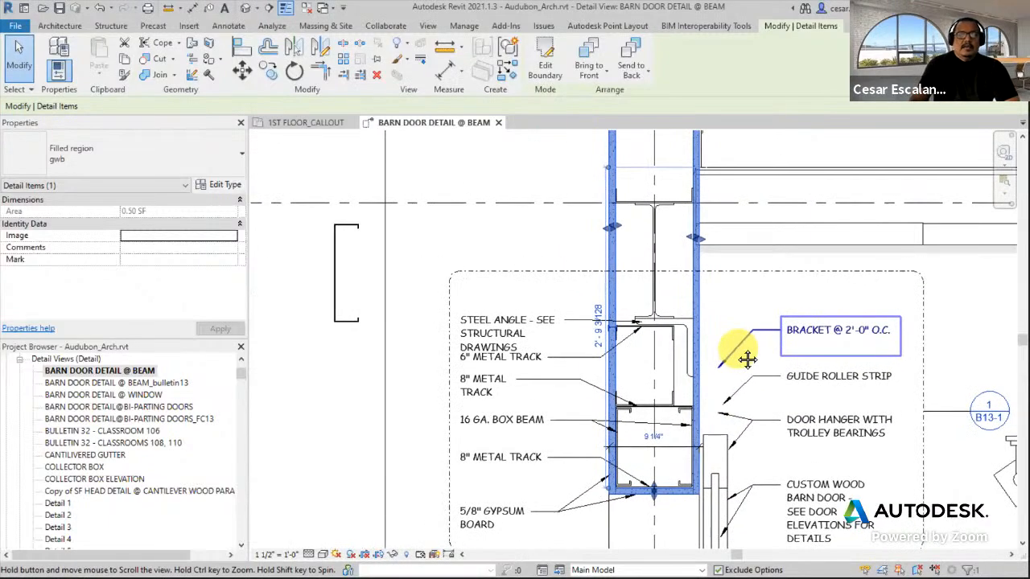
scroll(644, 523, up, 5)
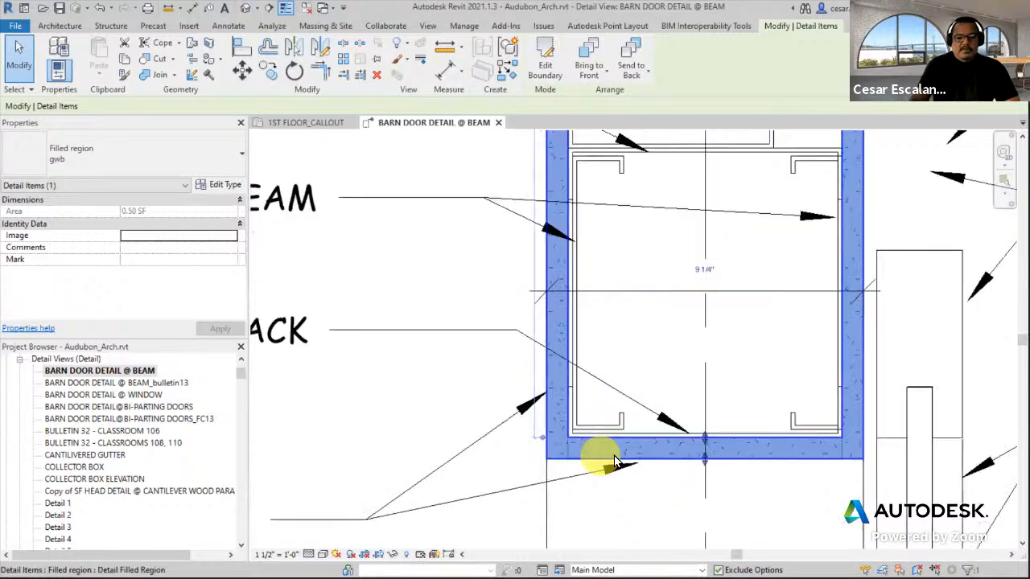
scroll(616, 462, down, 4)
scroll(732, 488, down, 3)
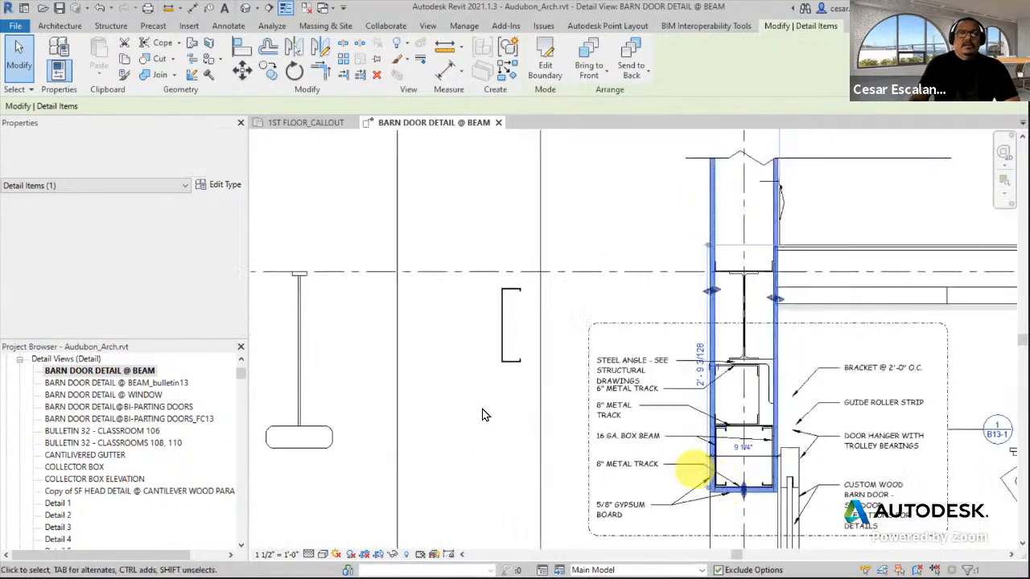
middle_drag(471, 407, 510, 405)
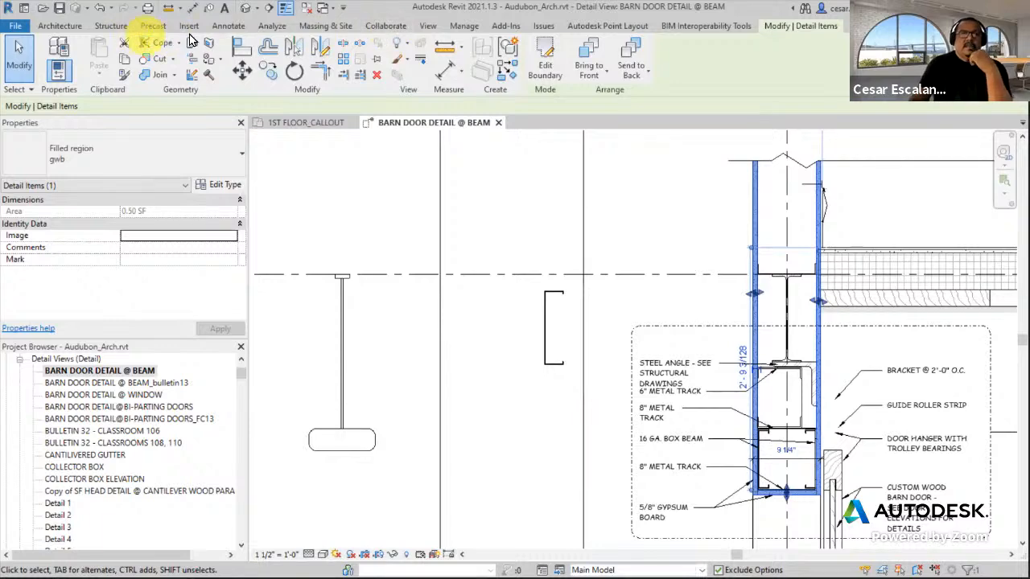
Step: Start loading a family and browse the Detail Items library to Div 09-Finishes, 092000-Plaster and Gypsum Board, 092900-Gypsum Board
click(231, 26)
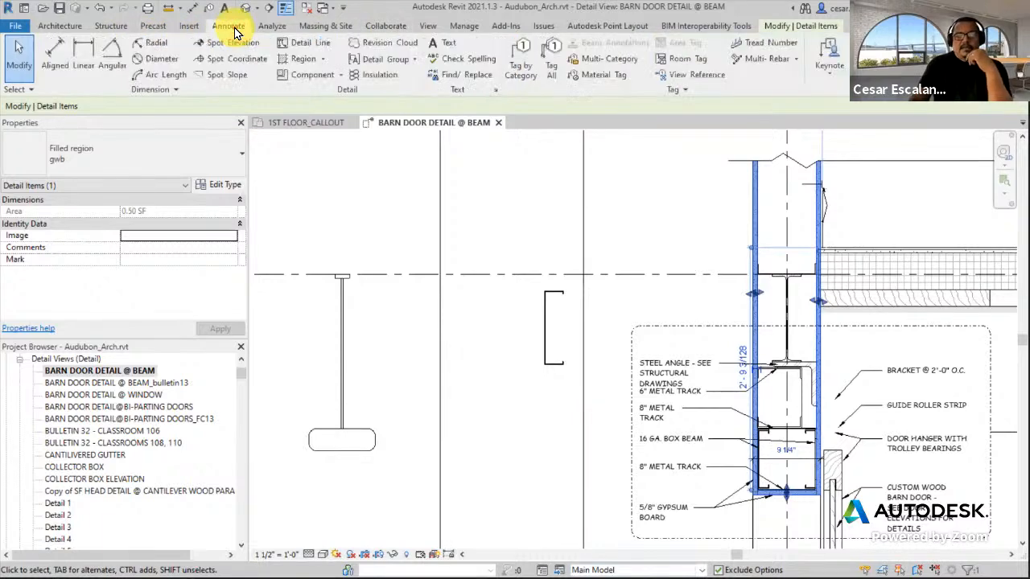
click(189, 26)
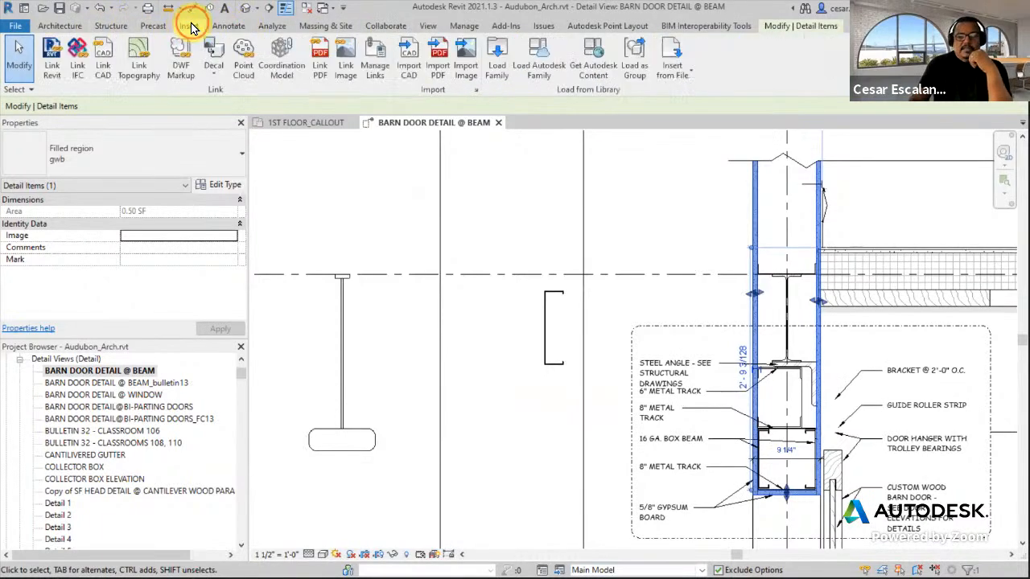
click(498, 53)
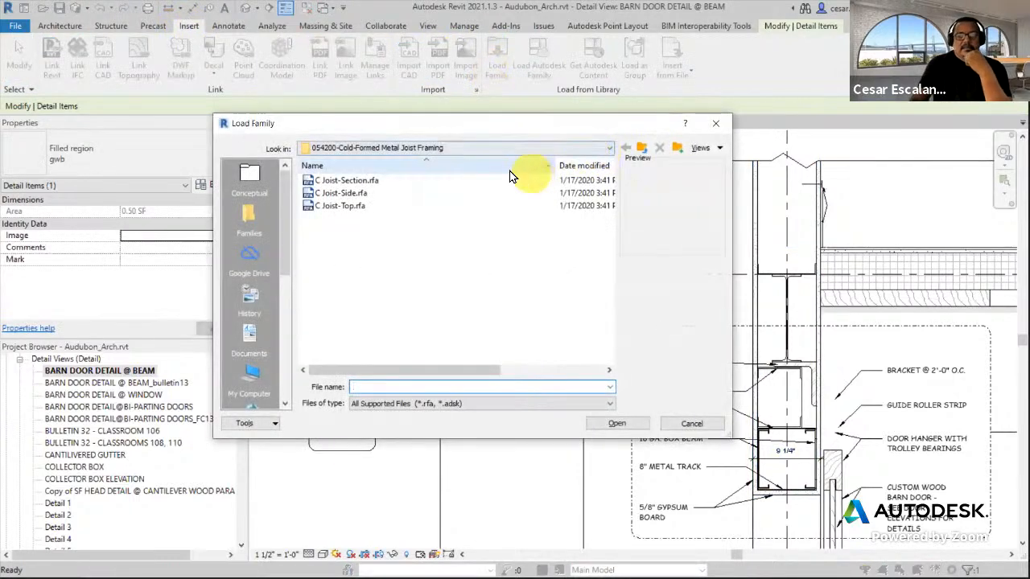
click(643, 149)
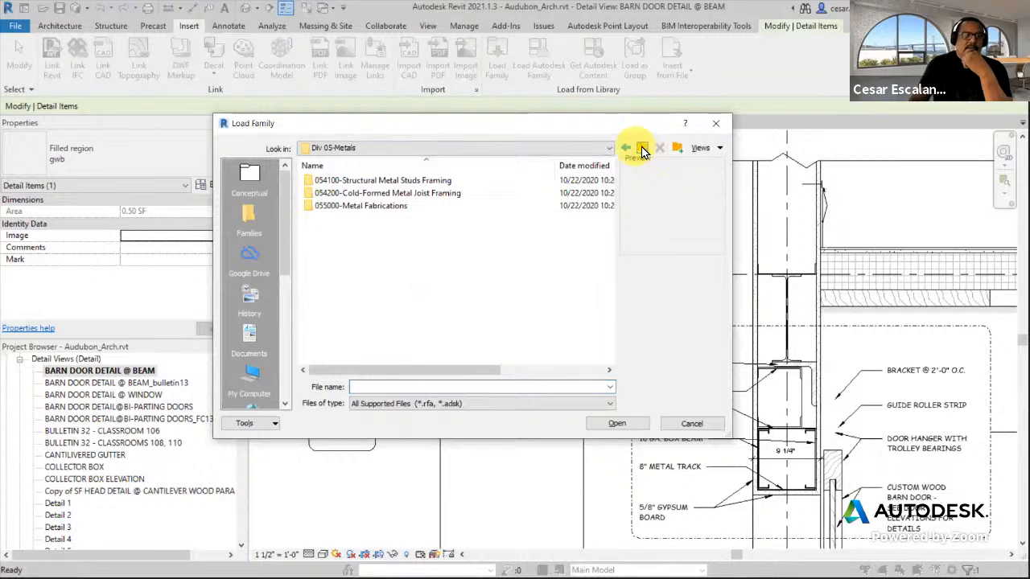
click(642, 150)
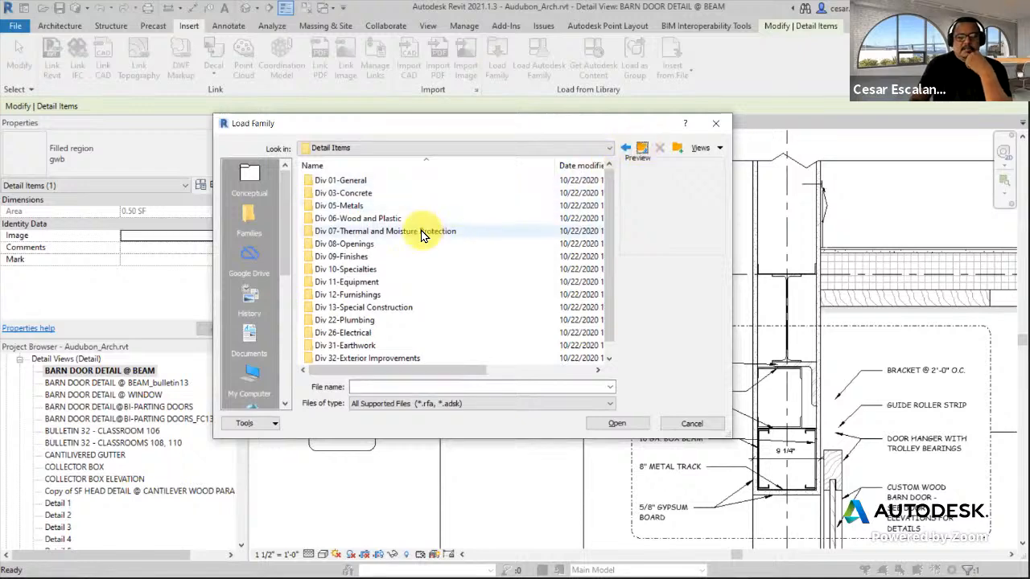
double_click(341, 257)
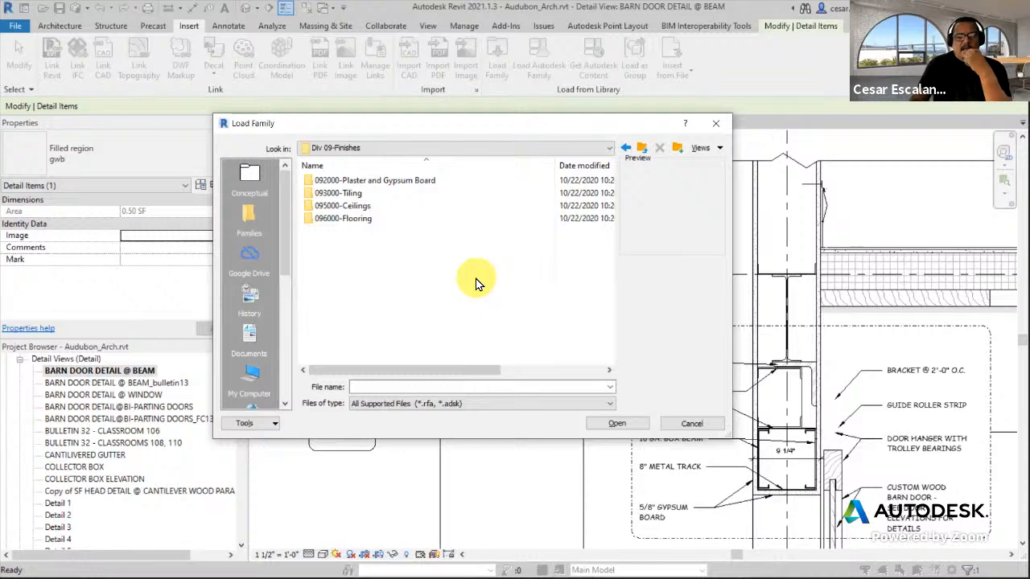
double_click(394, 180)
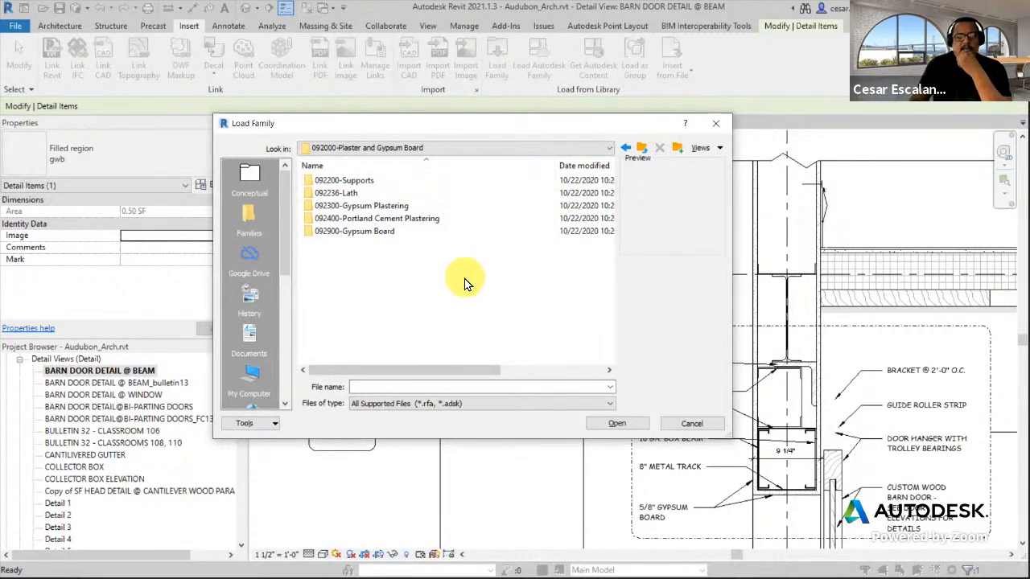
double_click(355, 232)
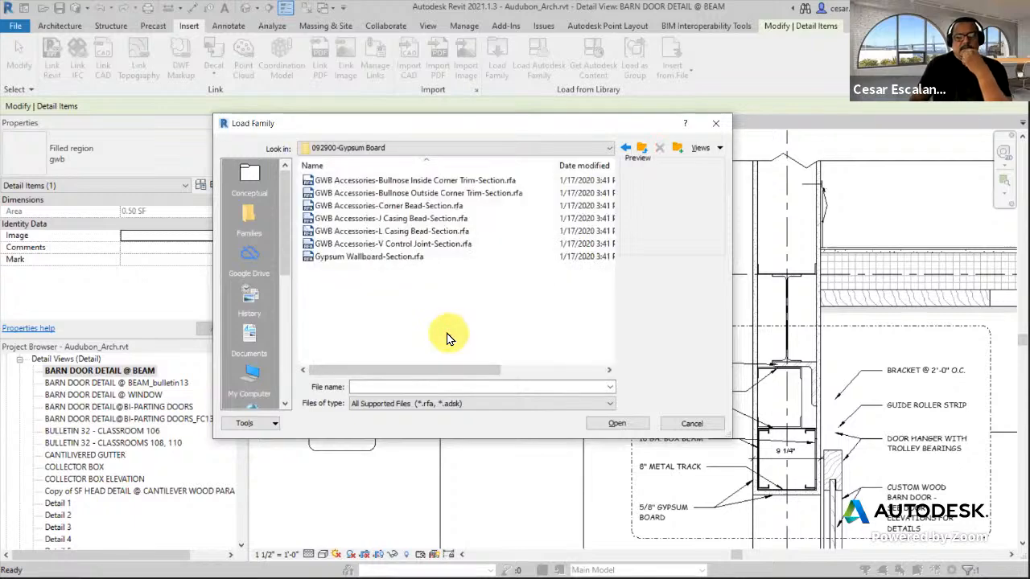
Step: Preview the gypsum board accessory section families one after another, from Bullnose Inside Corner Trim to V Control Joint
click(399, 259)
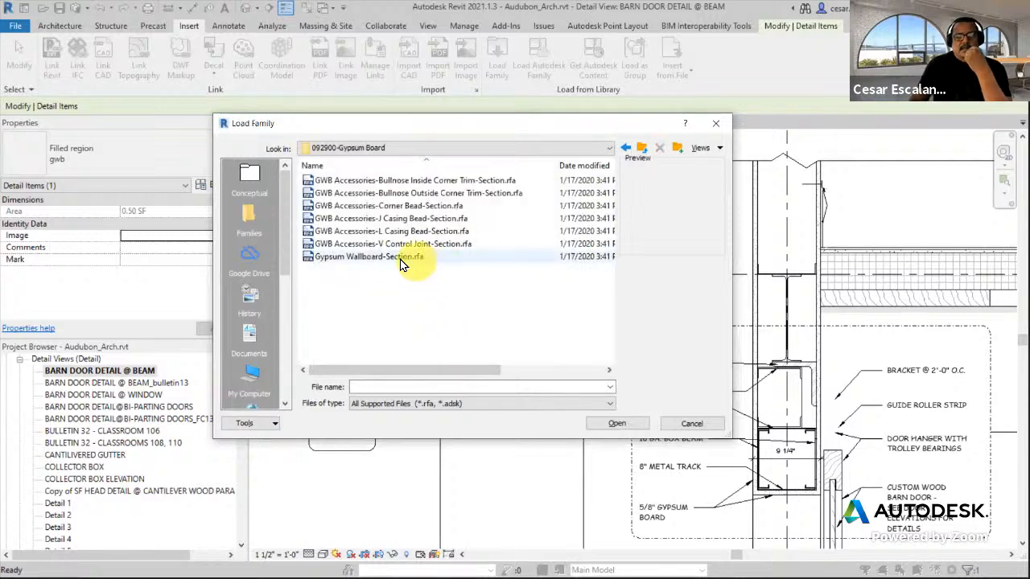
click(448, 182)
click(443, 195)
click(440, 208)
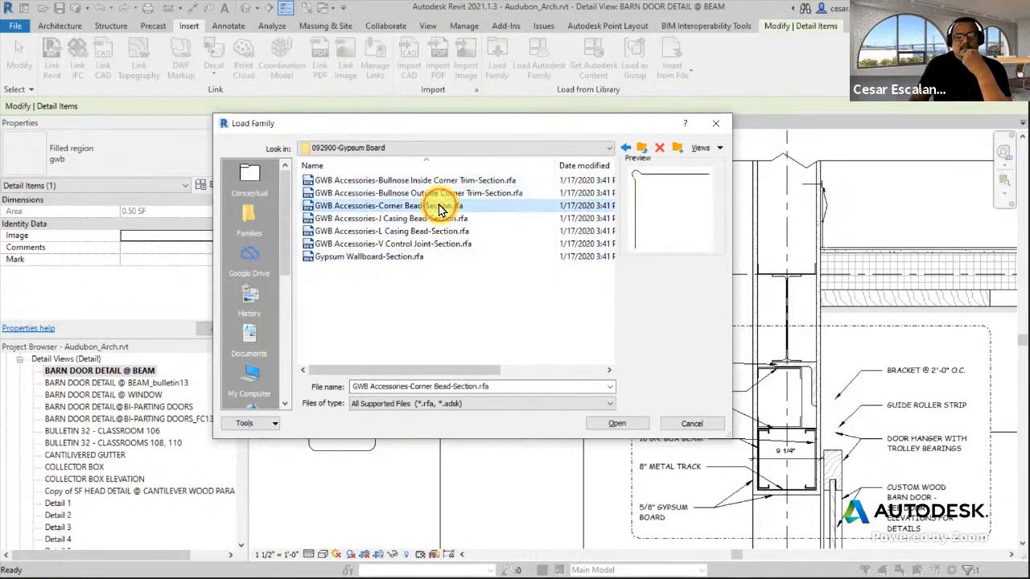
click(434, 219)
click(431, 232)
click(432, 244)
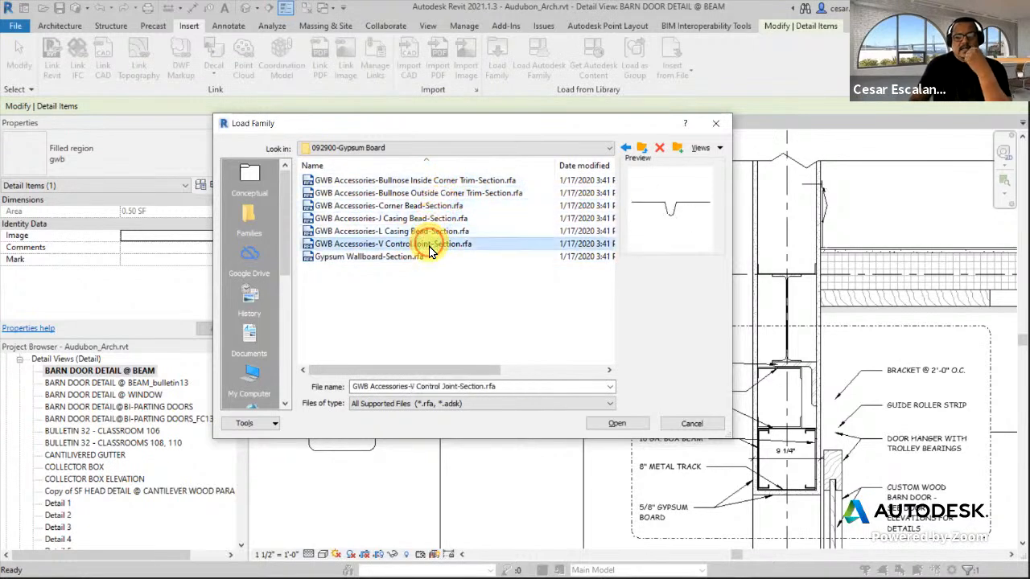
Step: Load the Gypsum Wallboard-Section.rfa detail component family into the project
click(405, 257)
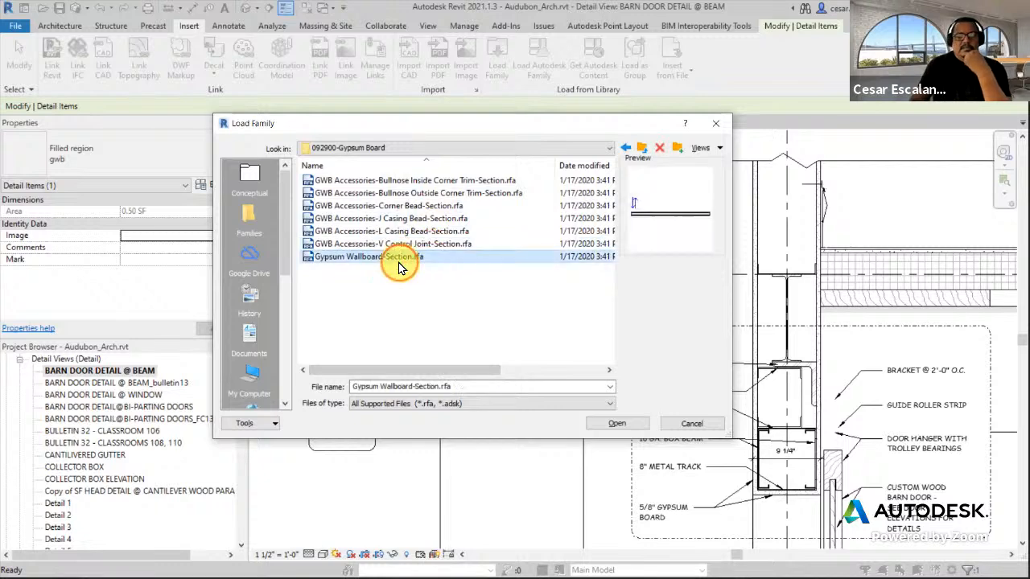
click(600, 428)
click(533, 322)
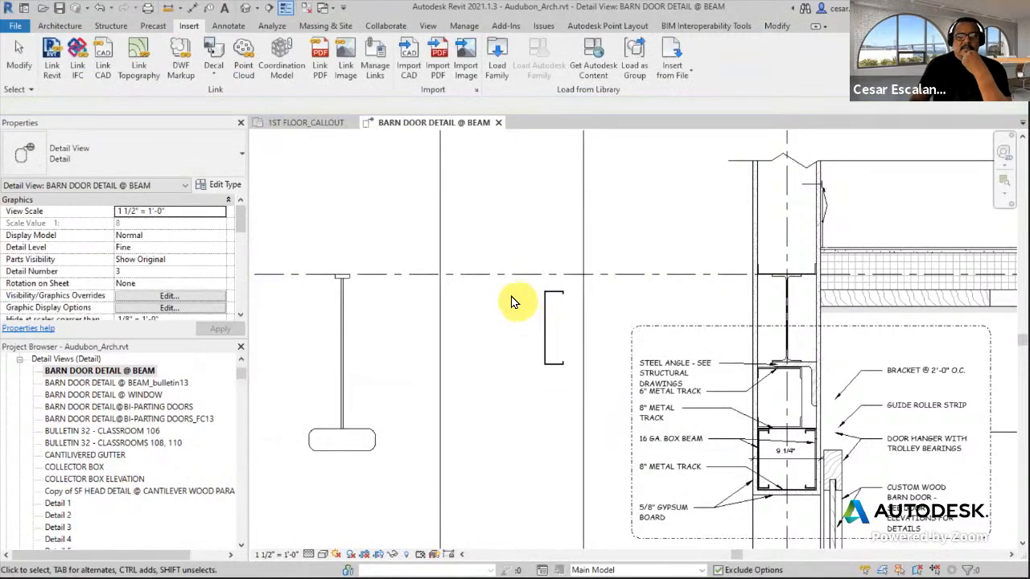
Step: Place a vertical 3/4" Gypsum Wallboard-Section component about 8 1/2" long, down from the break line just left of the wall
click(230, 27)
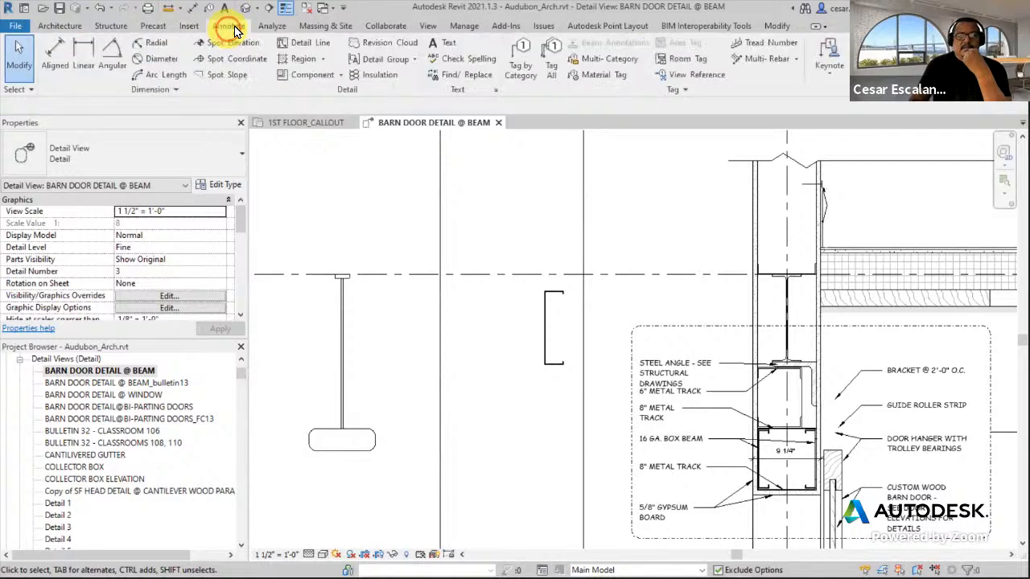
click(315, 80)
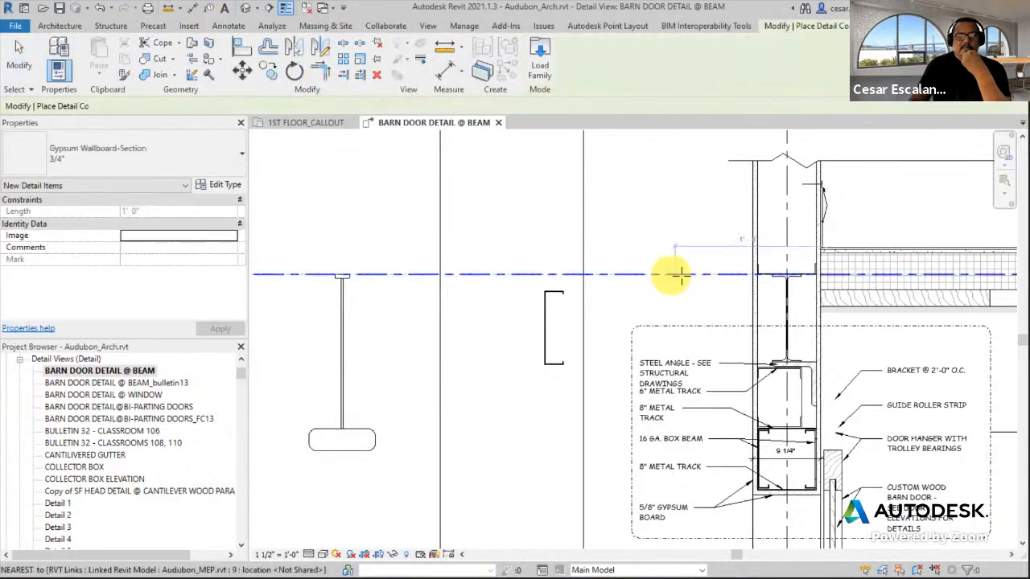
scroll(737, 191, up, 6)
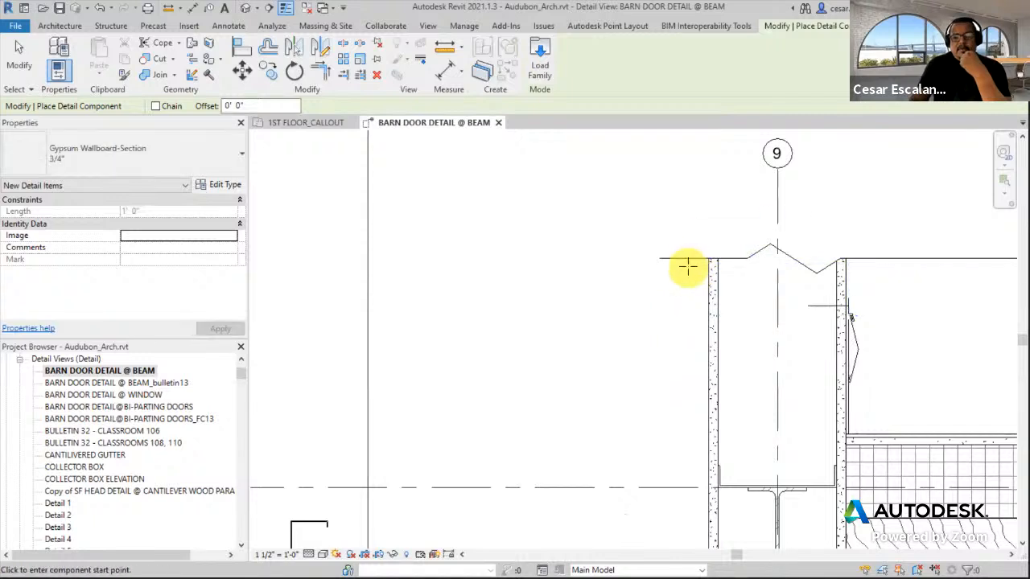
click(675, 252)
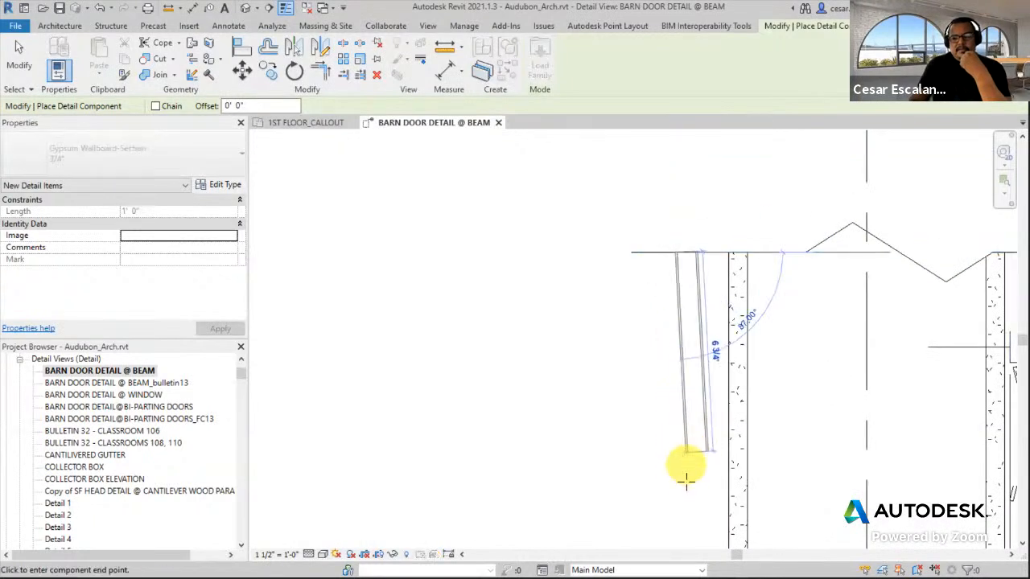
click(675, 504)
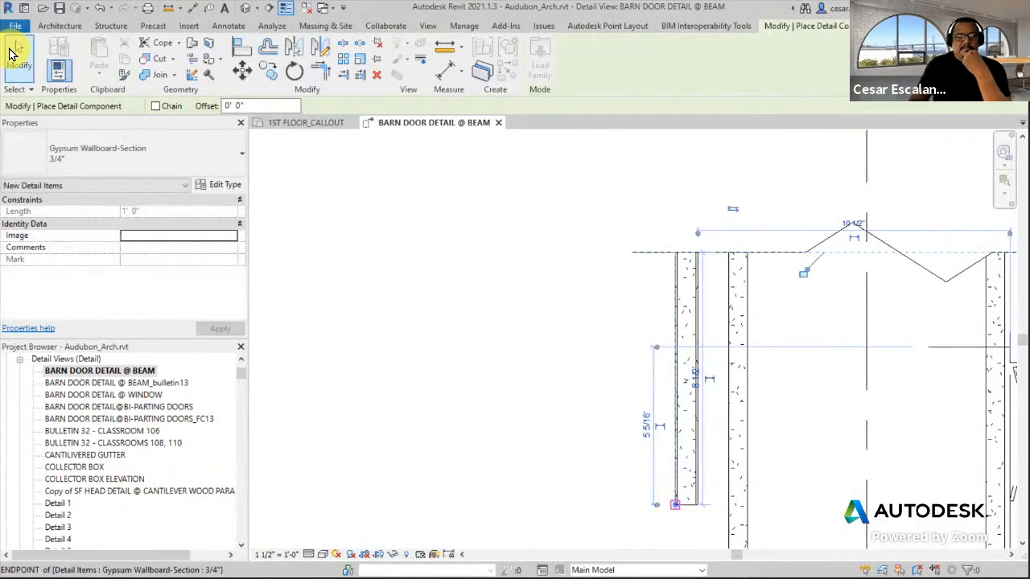
click(18, 52)
Step: Select the placed wallboard component and compare its pattern with the gypsum board filled region of the adjacent wall
middle_drag(527, 292, 345, 253)
scroll(472, 271, up, 4)
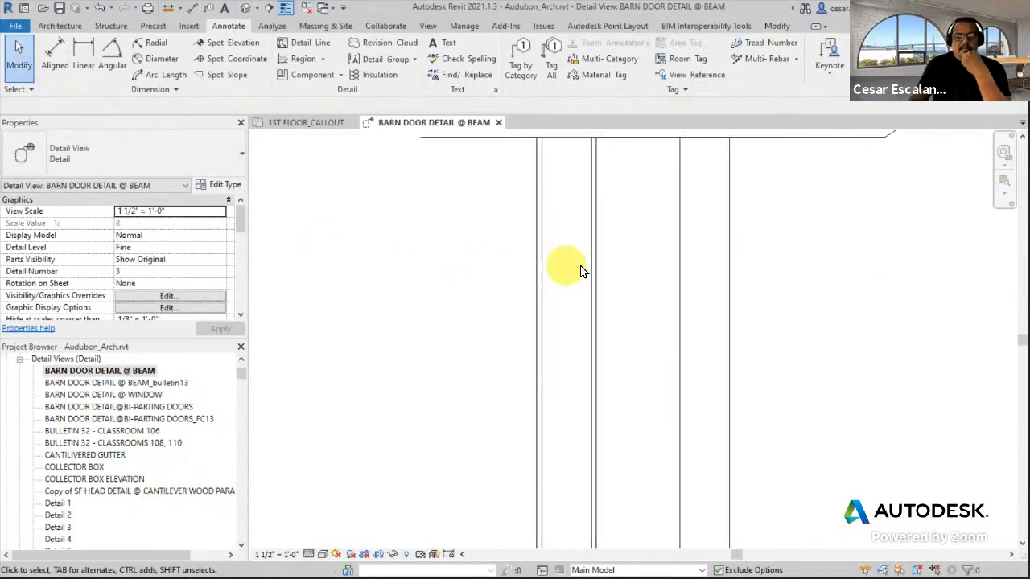
click(596, 269)
scroll(636, 268, down, 2)
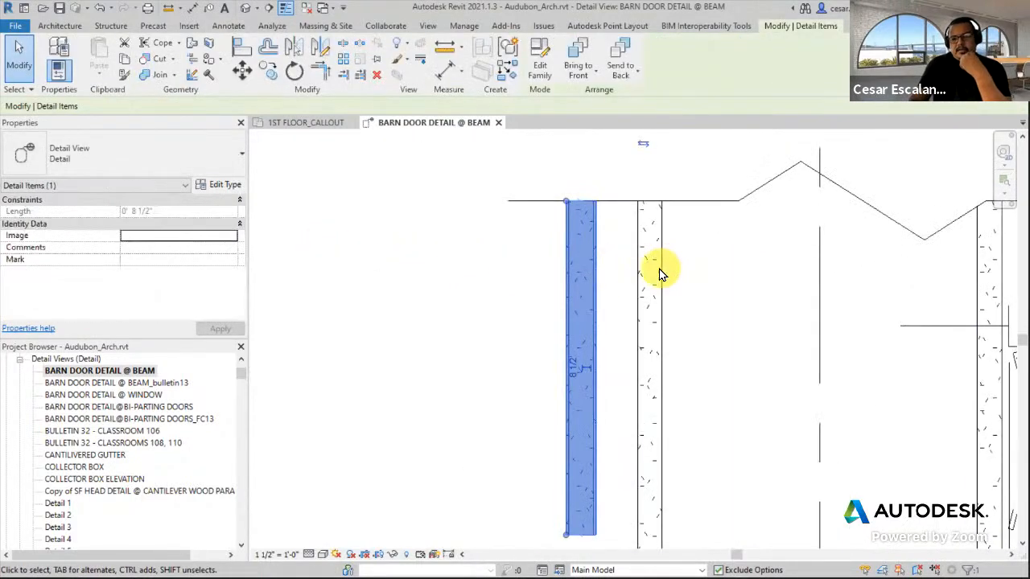
scroll(635, 270, down, 2)
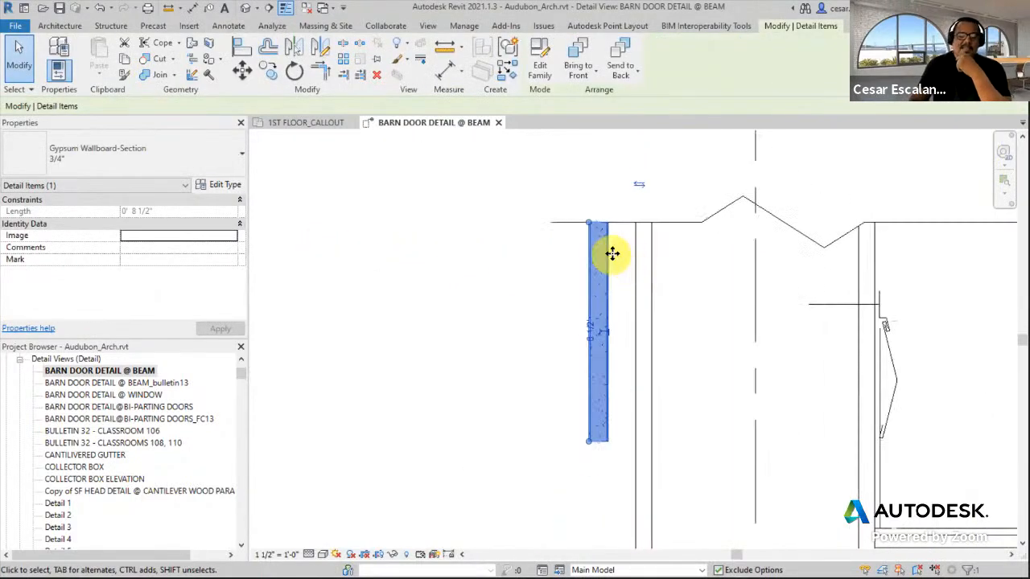
click(471, 345)
click(527, 349)
middle_drag(561, 250, 540, 212)
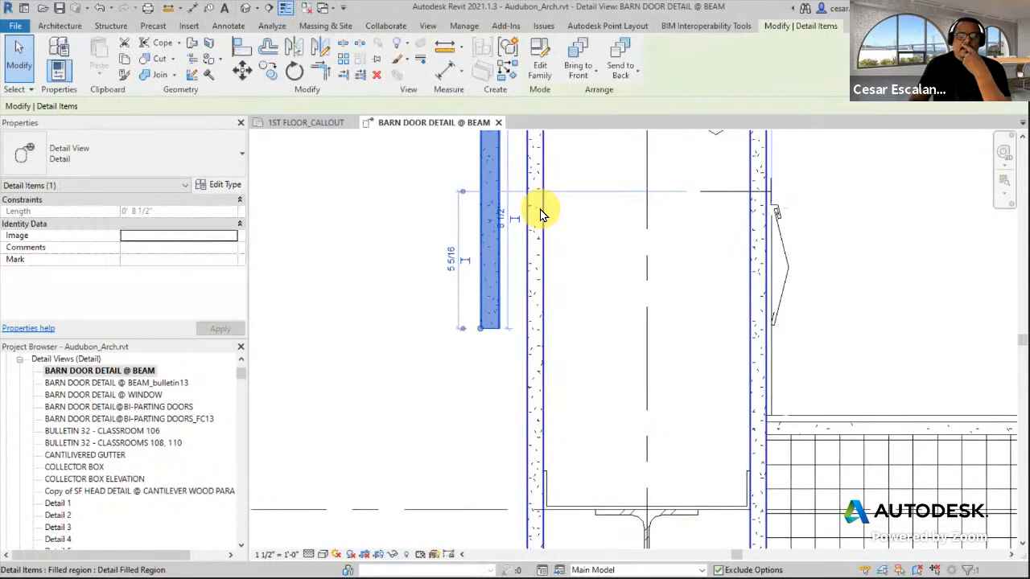
scroll(540, 211, down, 2)
Step: Stretch the wallboard component to 1'-7" long and move it farther left, clear of the wall
drag(506, 280, 504, 435)
middle_drag(566, 245, 685, 258)
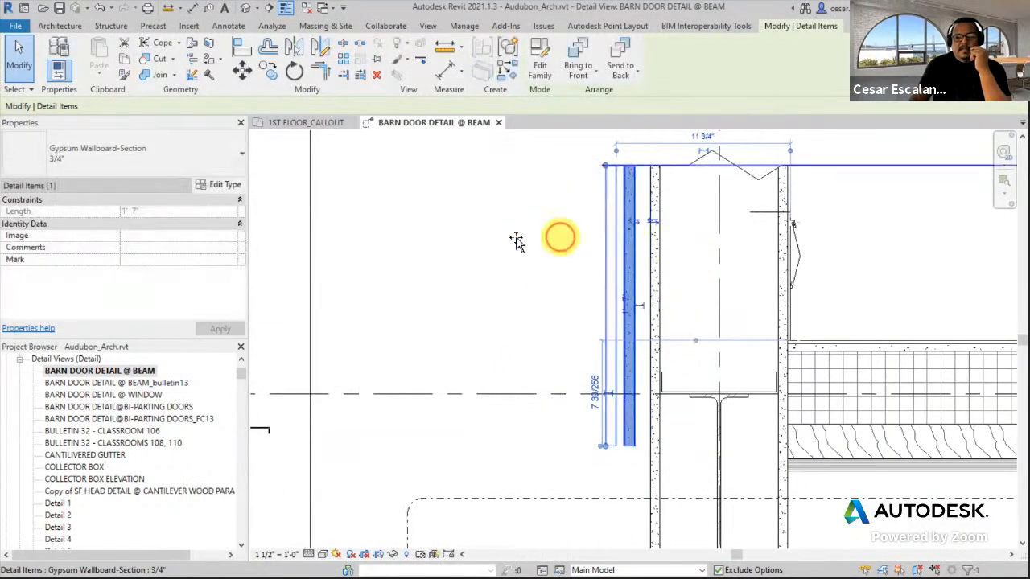
drag(516, 239, 474, 242)
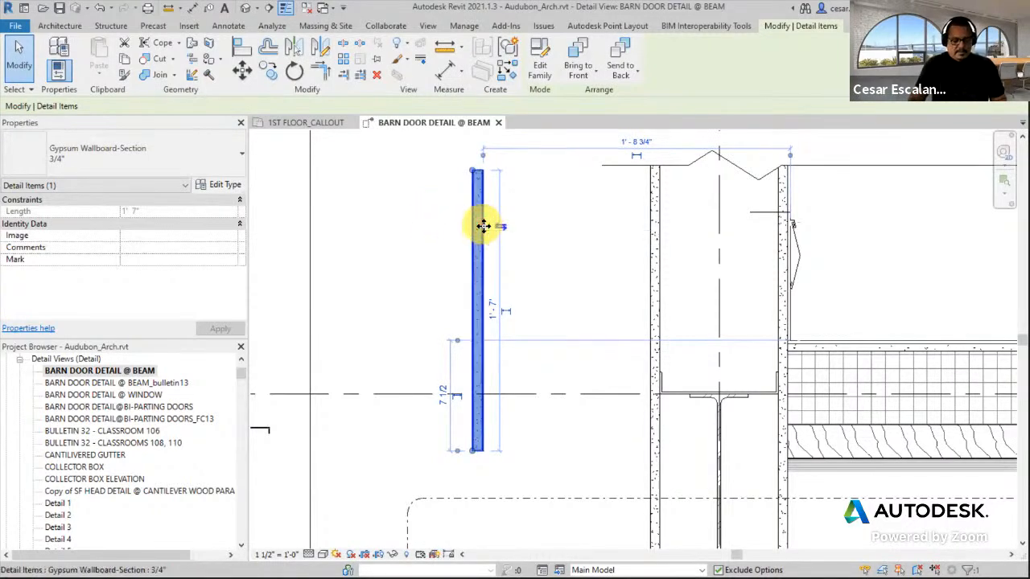
click(496, 328)
click(483, 292)
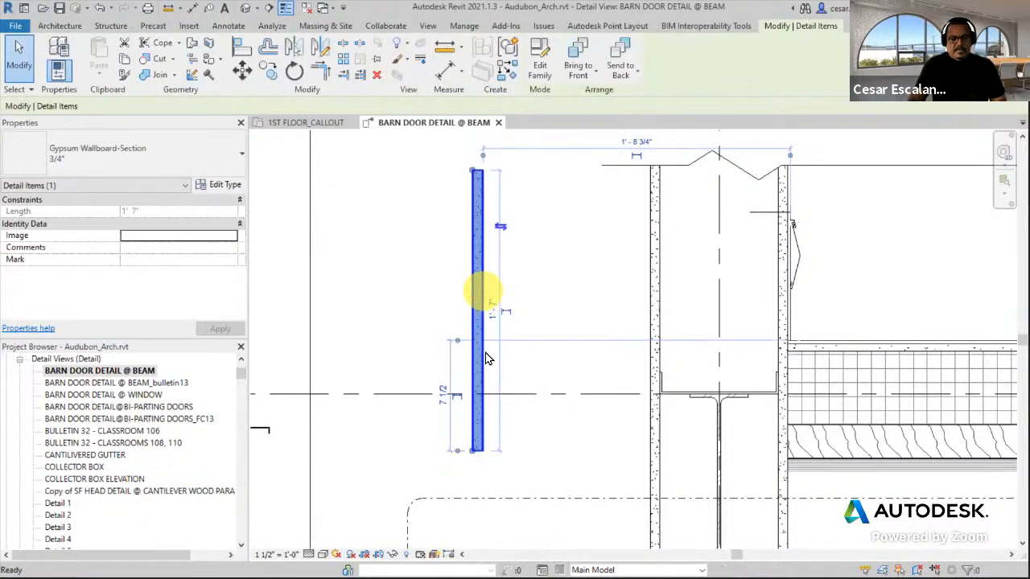
Step: Create a similar 3/4" wallboard piece running about 6 1/4" horizontally to the right from the vertical piece's lower end
key(c)
key(s)
click(479, 450)
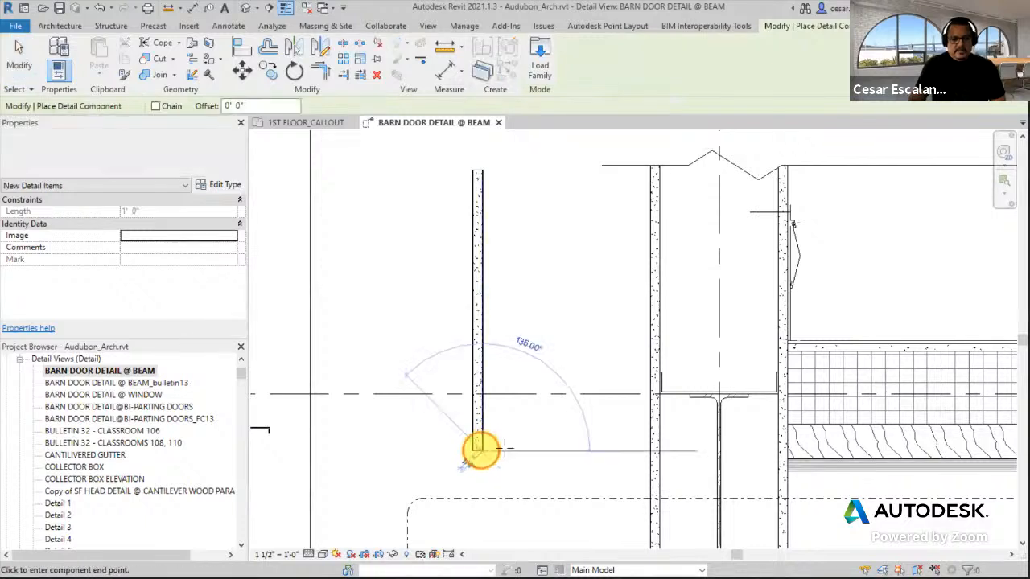
click(571, 449)
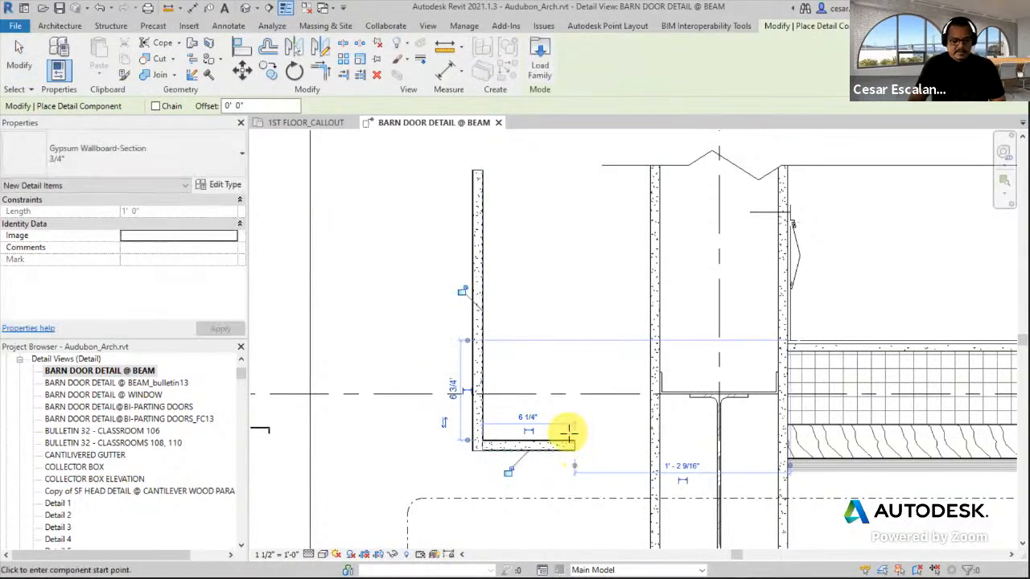
Step: Add a second vertical wallboard piece 1'-7" long, rising from the free end of the horizontal piece, and end placement
click(573, 449)
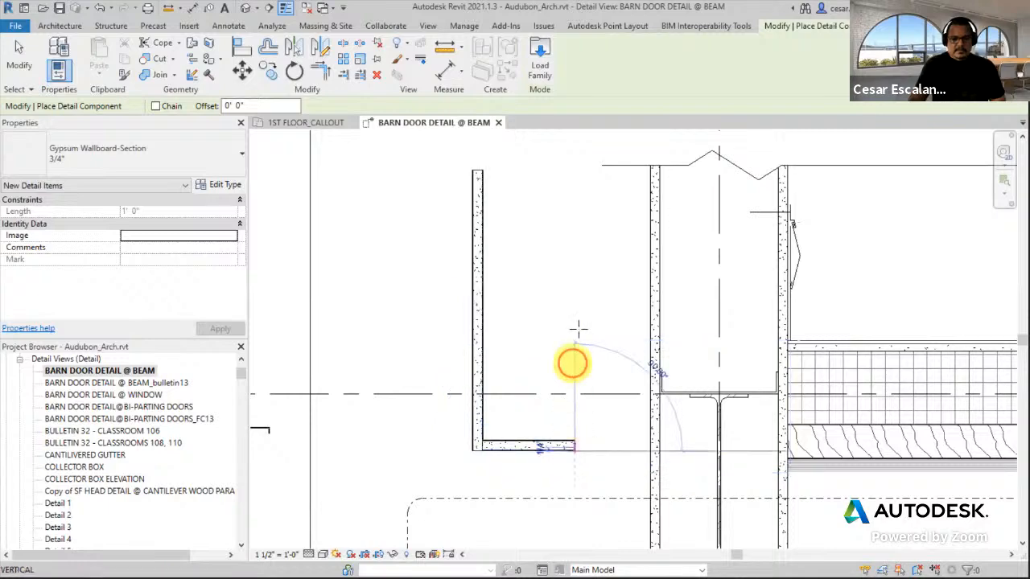
click(573, 168)
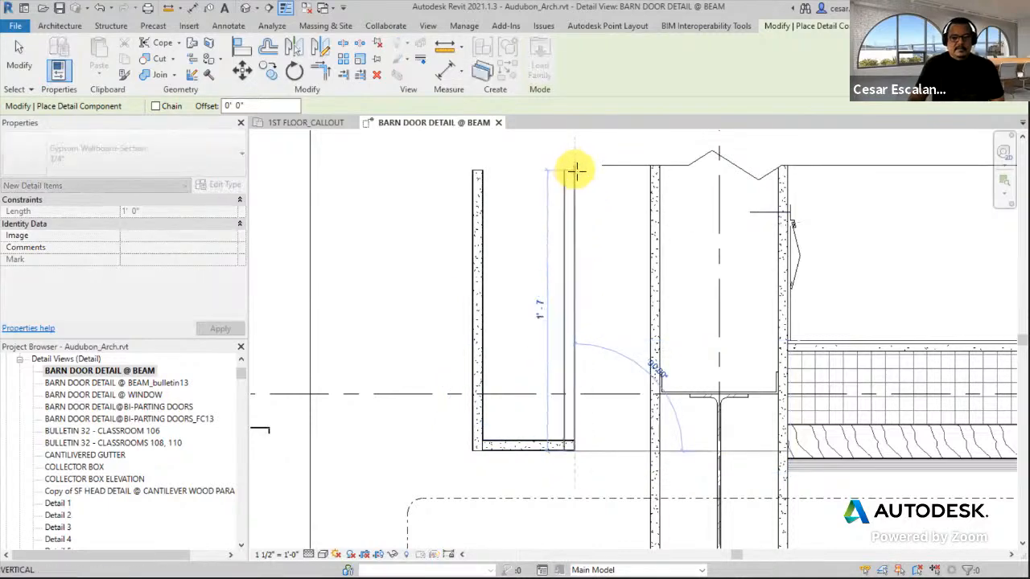
key(Escape)
scroll(577, 466, up, 3)
scroll(576, 466, up, 2)
key(Escape)
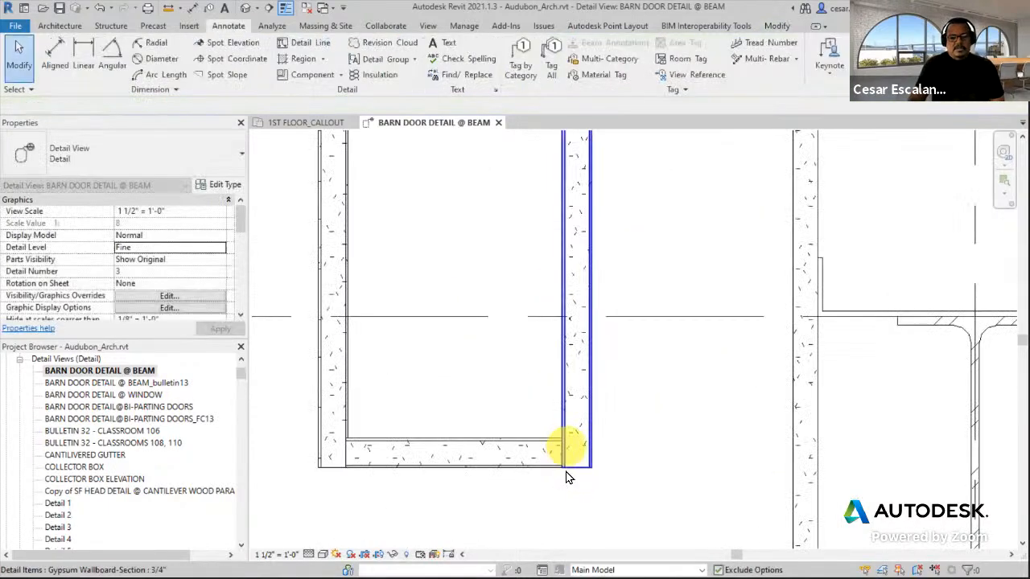
Step: Shorten the right vertical wallboard piece so its lower end sits on the top face of the horizontal piece
scroll(391, 442, down, 2)
scroll(507, 438, up, 2)
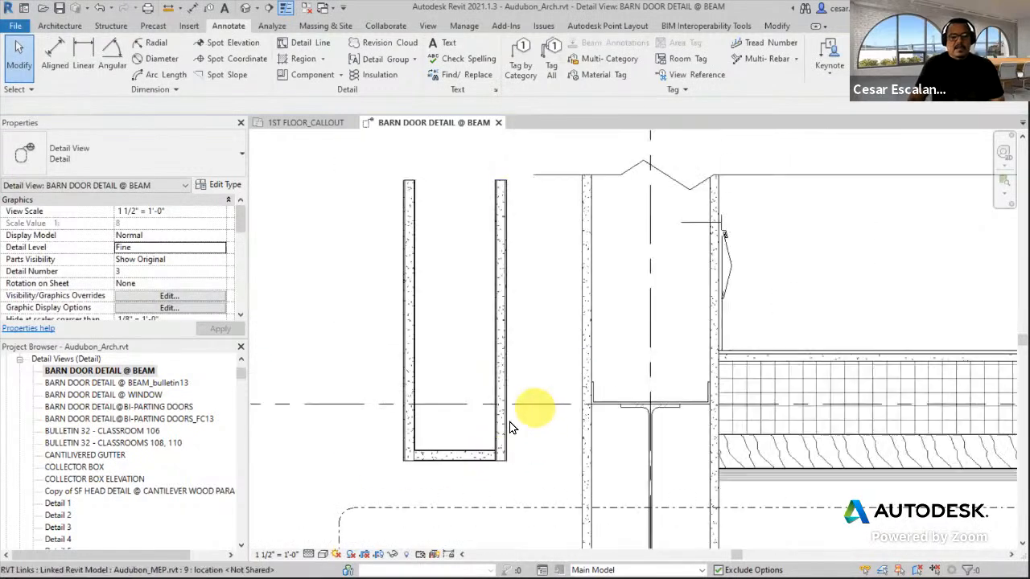
click(504, 435)
scroll(507, 465, up, 1)
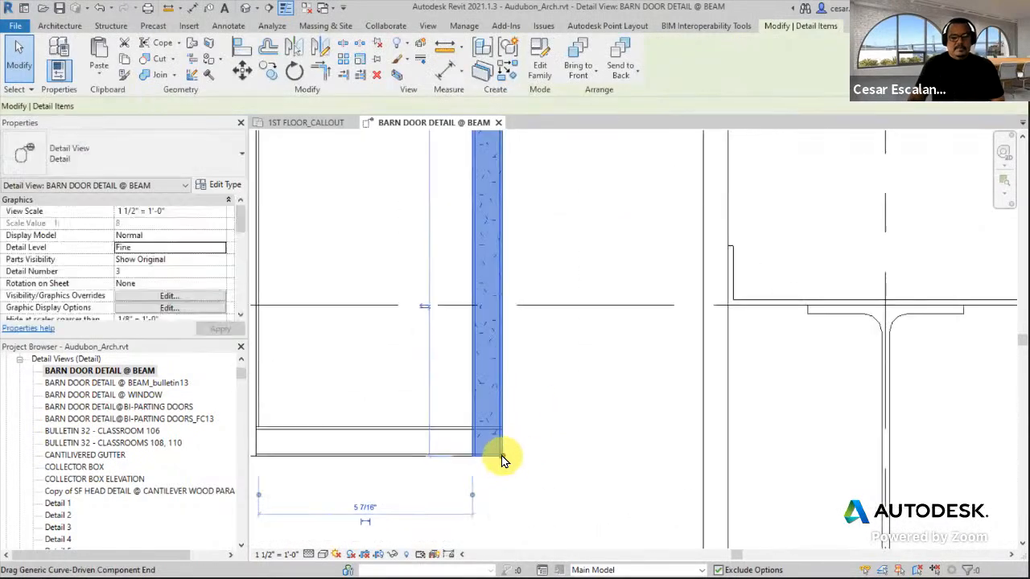
drag(502, 456, 502, 427)
click(536, 446)
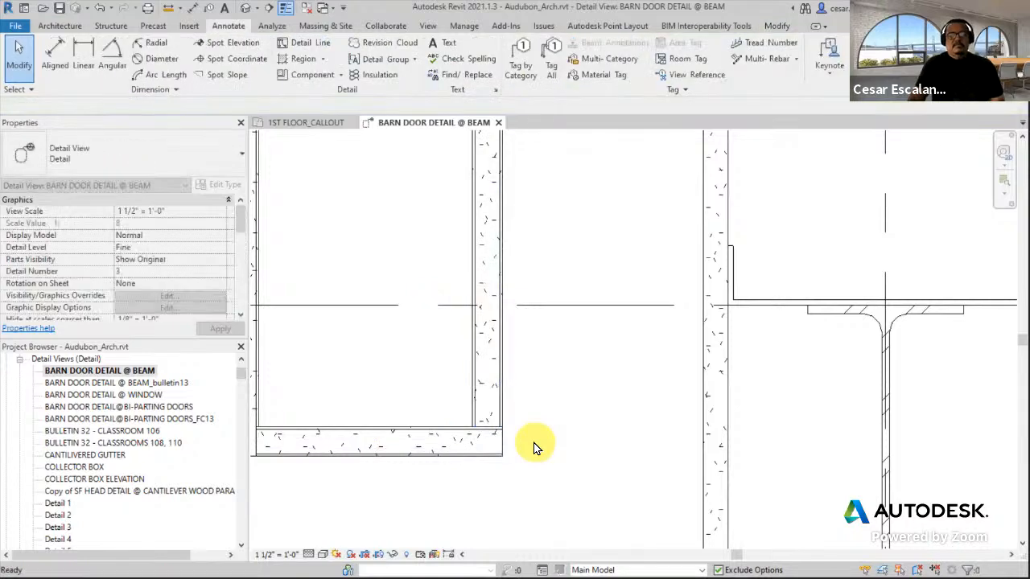
scroll(536, 447, down, 2)
middle_drag(549, 419, 499, 423)
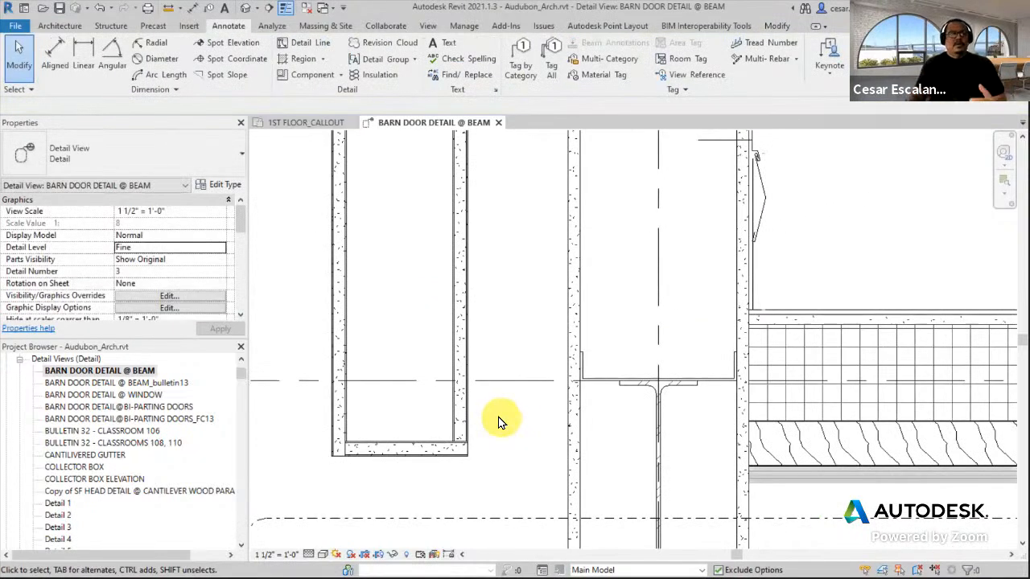
scroll(394, 449, down, 3)
scroll(502, 444, up, 1)
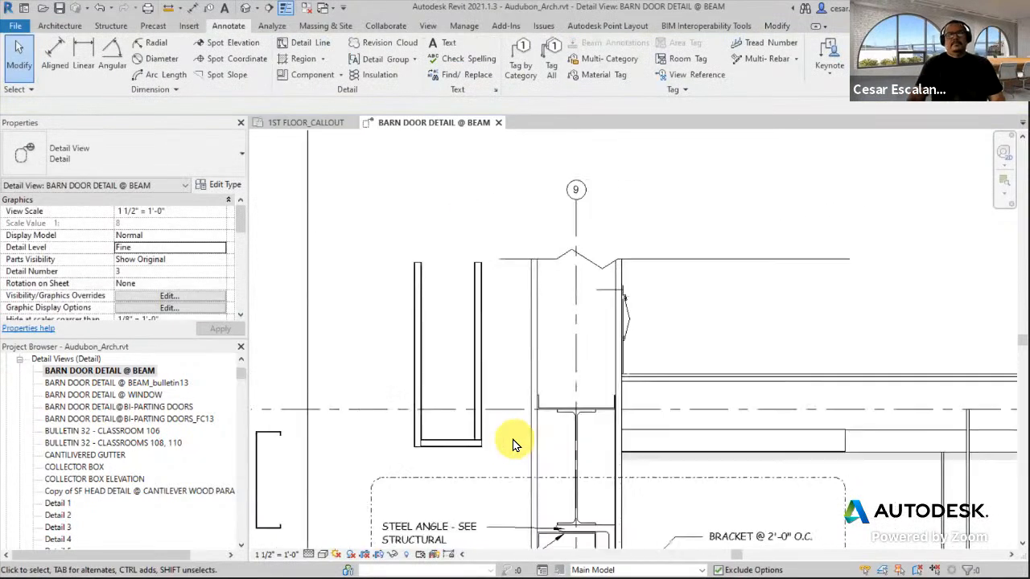
Step: Inspect the wall's existing gwb filled region and the placed 3/4" Gypsum Wallboard-Section component to compare the two methods
scroll(632, 375, down, 2)
scroll(639, 370, up, 1)
middle_drag(648, 364, 668, 276)
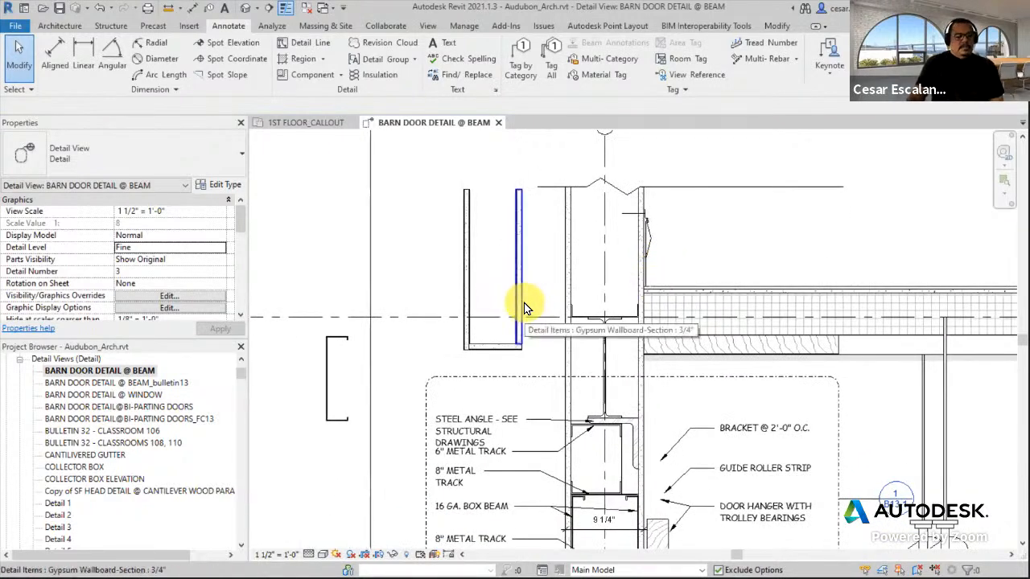
click(594, 389)
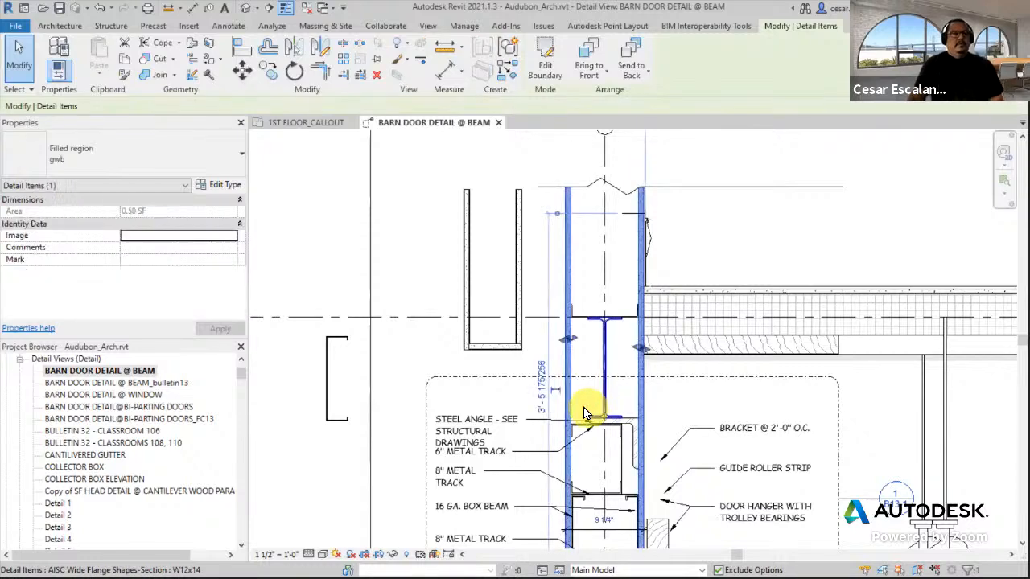
scroll(482, 322, up, 2)
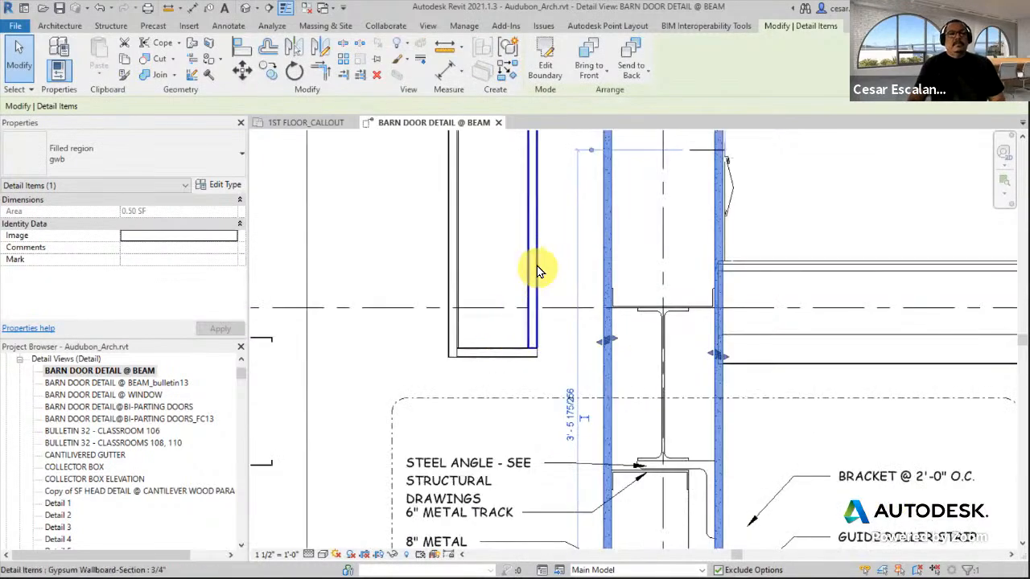
click(536, 265)
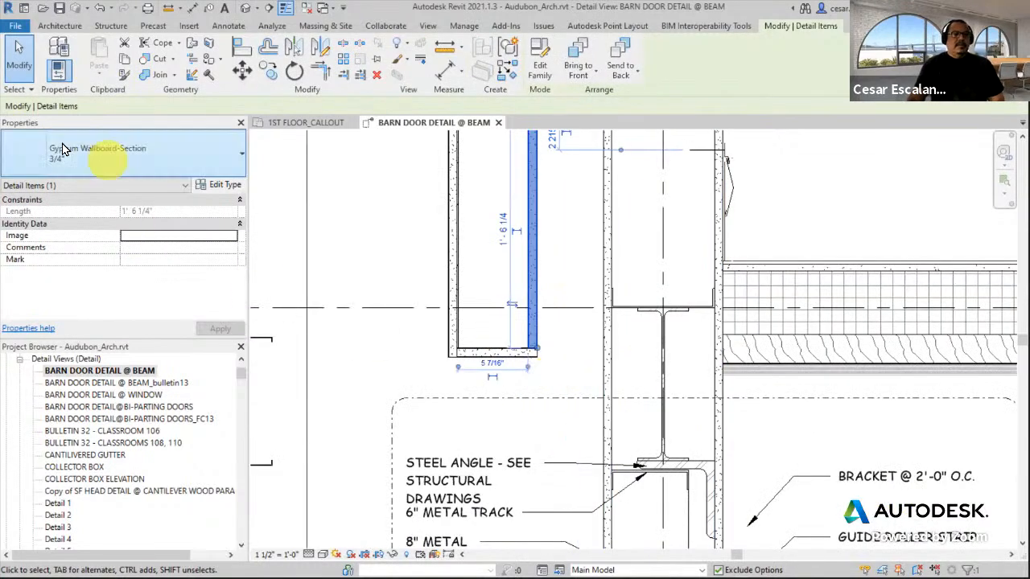
scroll(494, 287, down, 3)
middle_drag(639, 287, 663, 164)
scroll(663, 163, down, 3)
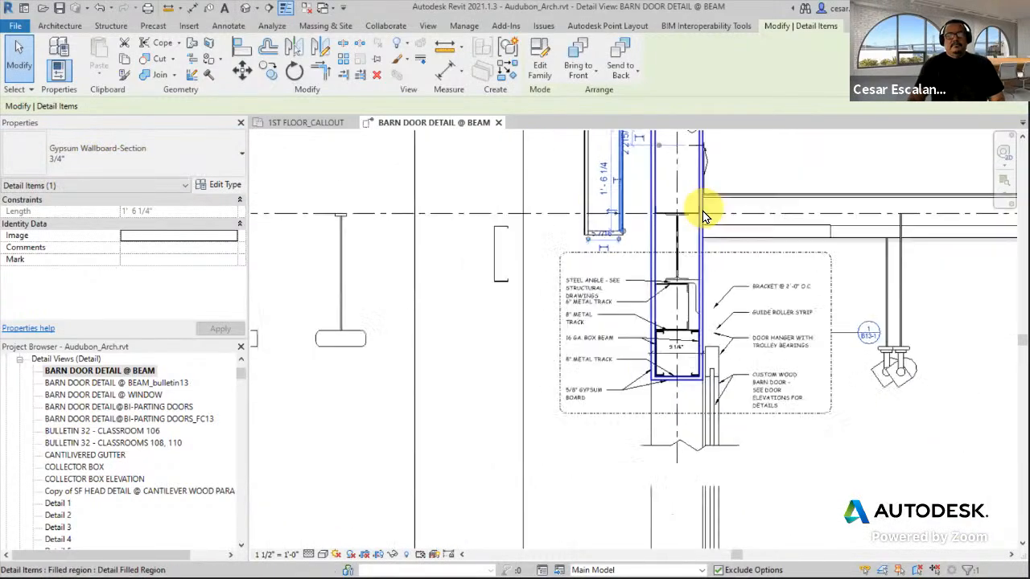
key(Escape)
Step: Open the detail view STOREFRONT DETAIL @ COLUMN
scroll(710, 354, down, 2)
middle_drag(712, 341, 563, 268)
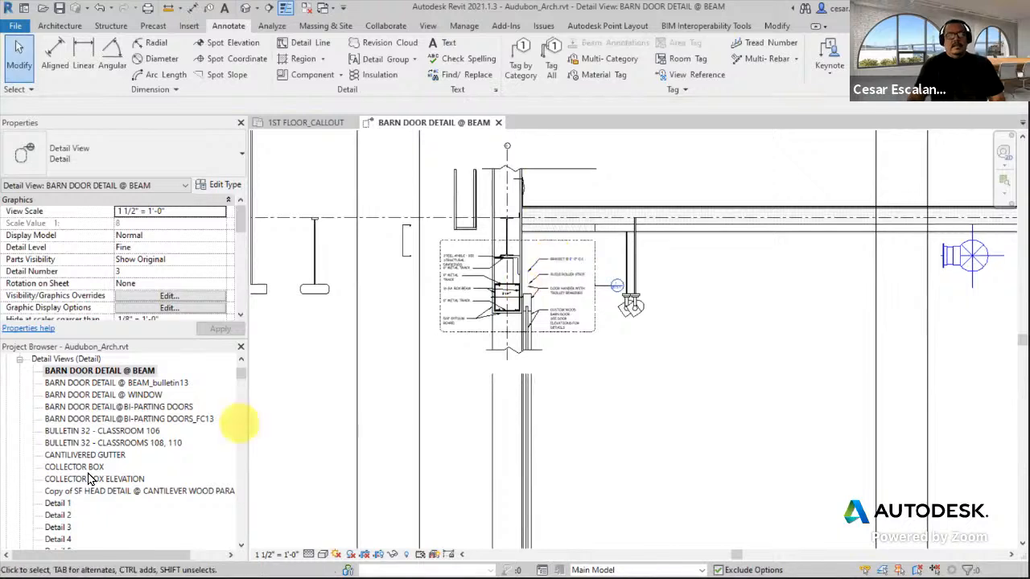
scroll(161, 429, down, 3)
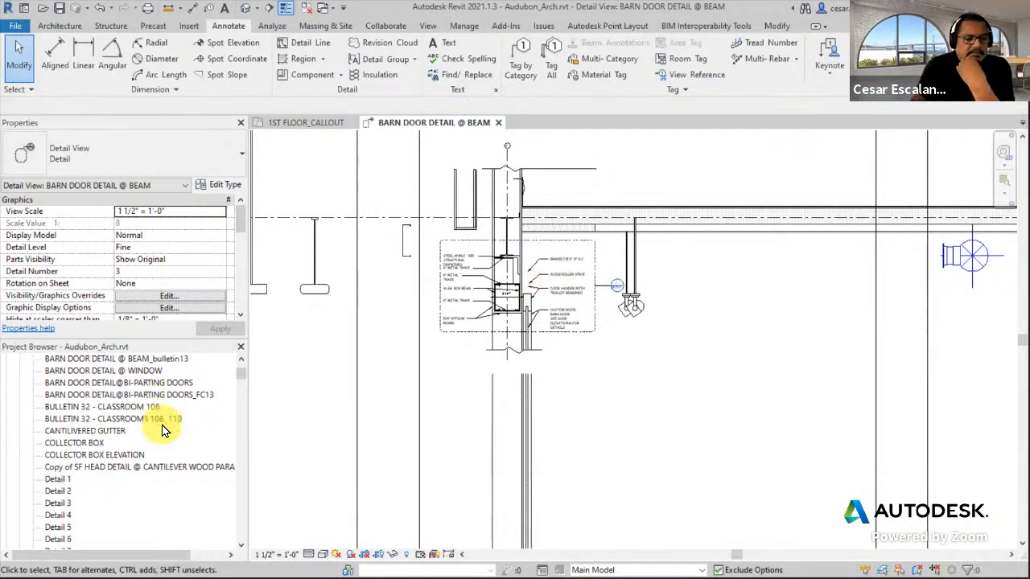
drag(242, 378, 244, 447)
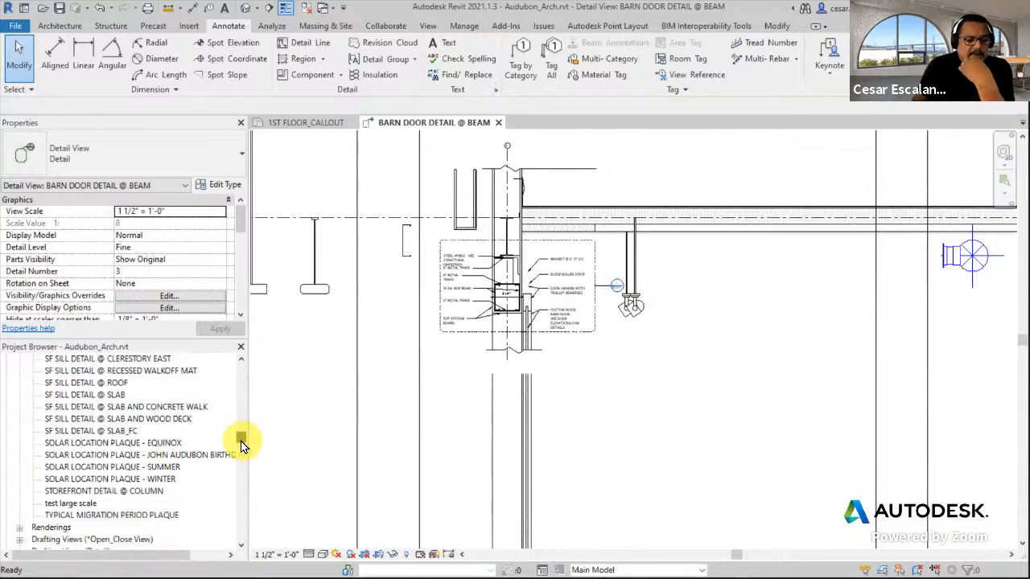
double_click(112, 491)
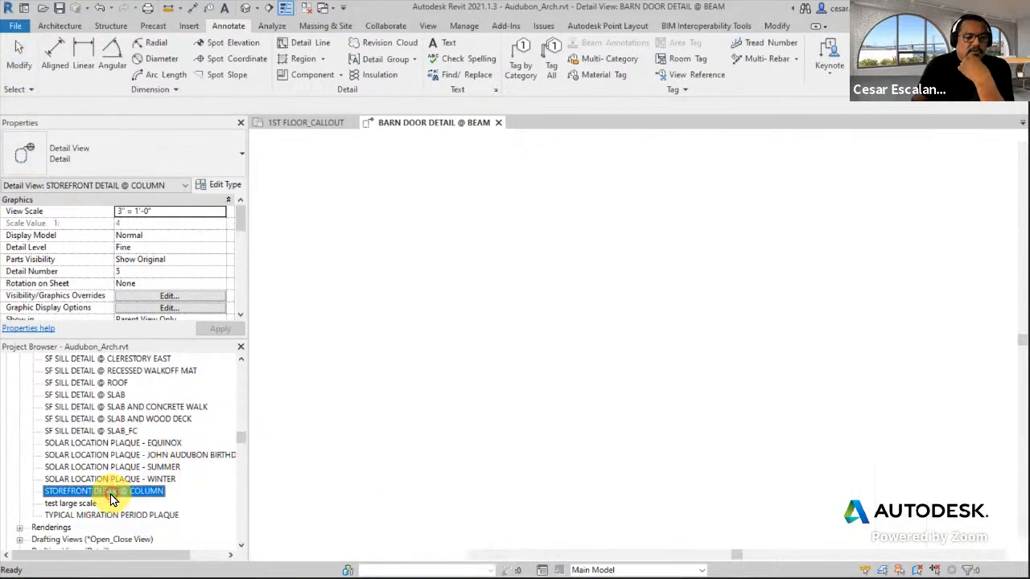
middle_drag(793, 223, 759, 276)
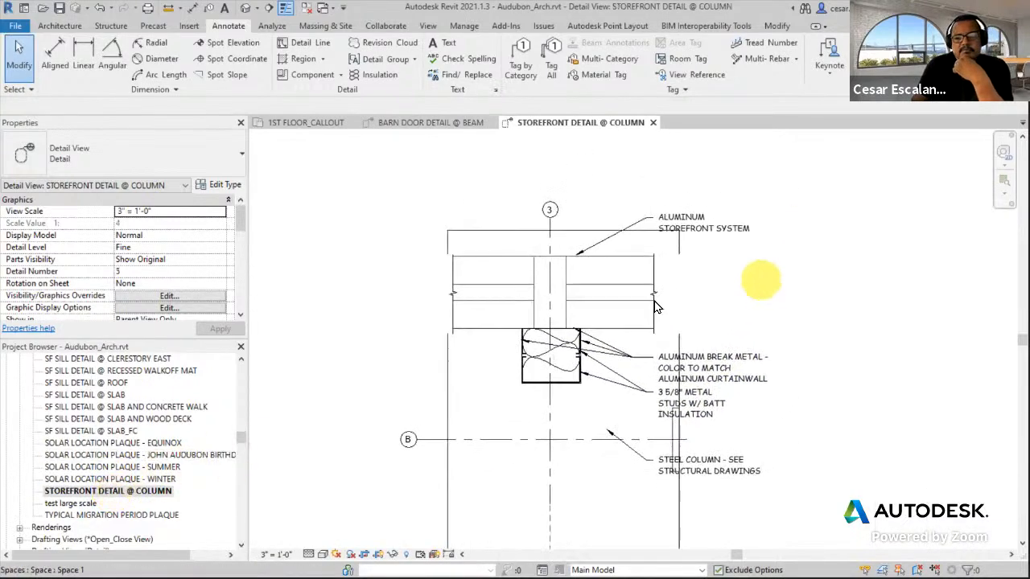
Step: Turn off Crop View to examine the floor plan surrounding the storefront column detail, and turn the cropping back on
scroll(565, 288, down, 3)
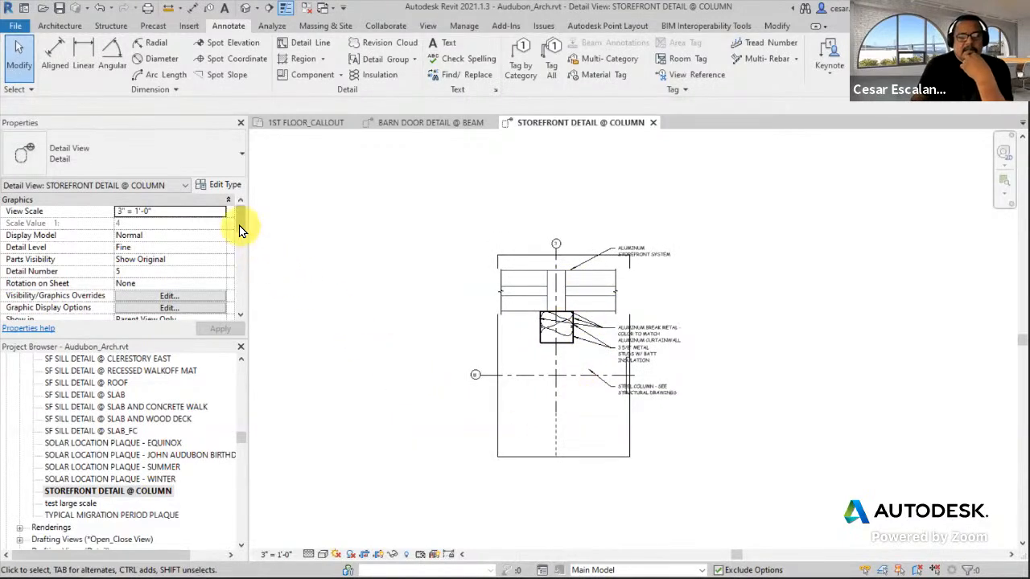
scroll(239, 231, down, 4)
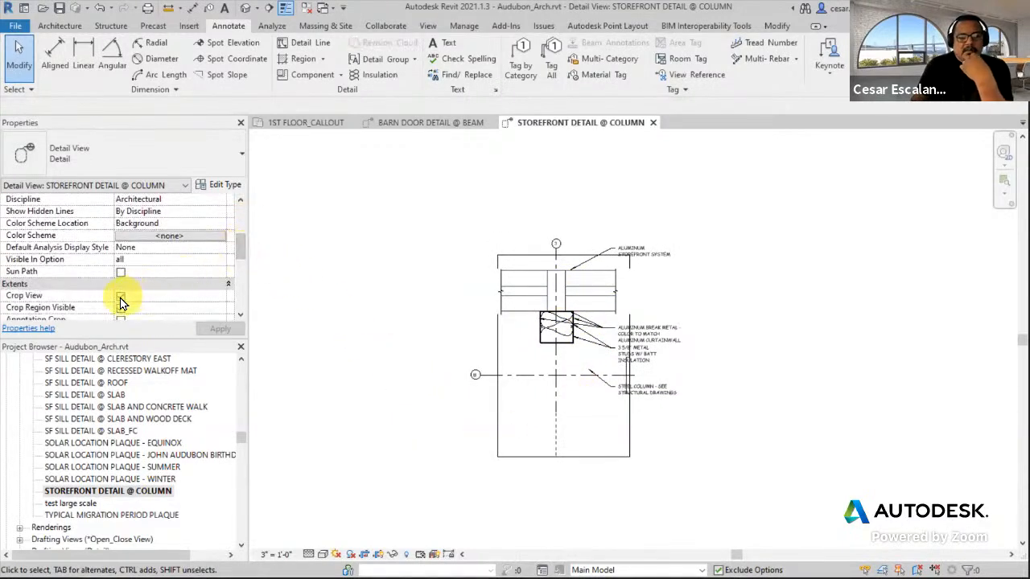
click(119, 296)
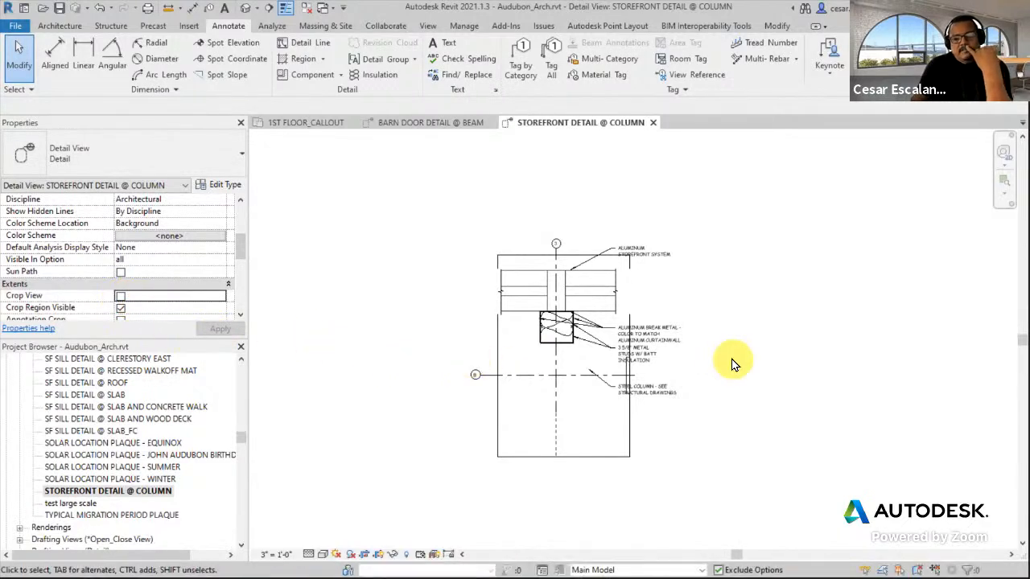
scroll(732, 365, down, 8)
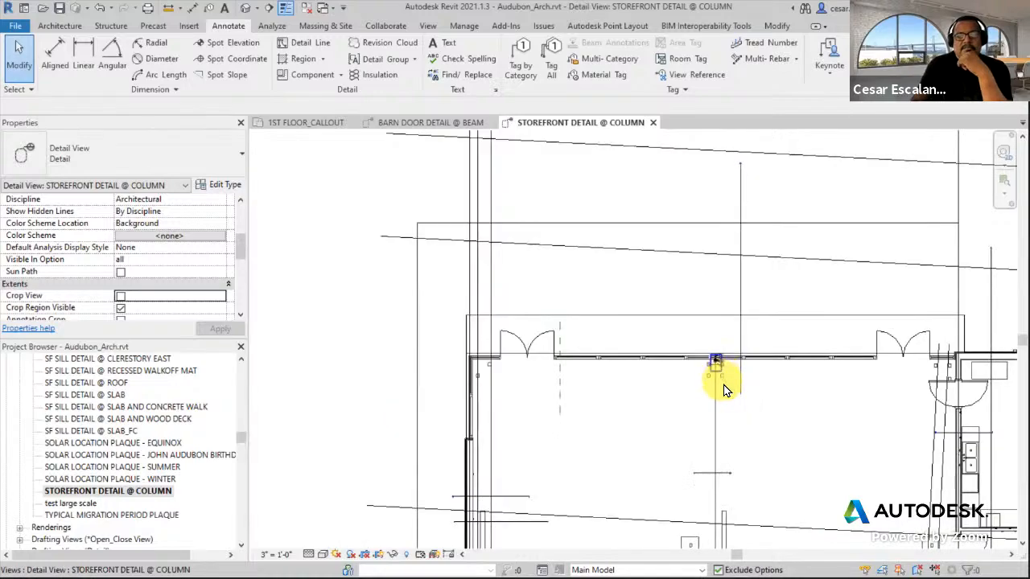
scroll(728, 394, down, 5)
middle_drag(690, 386, 370, 266)
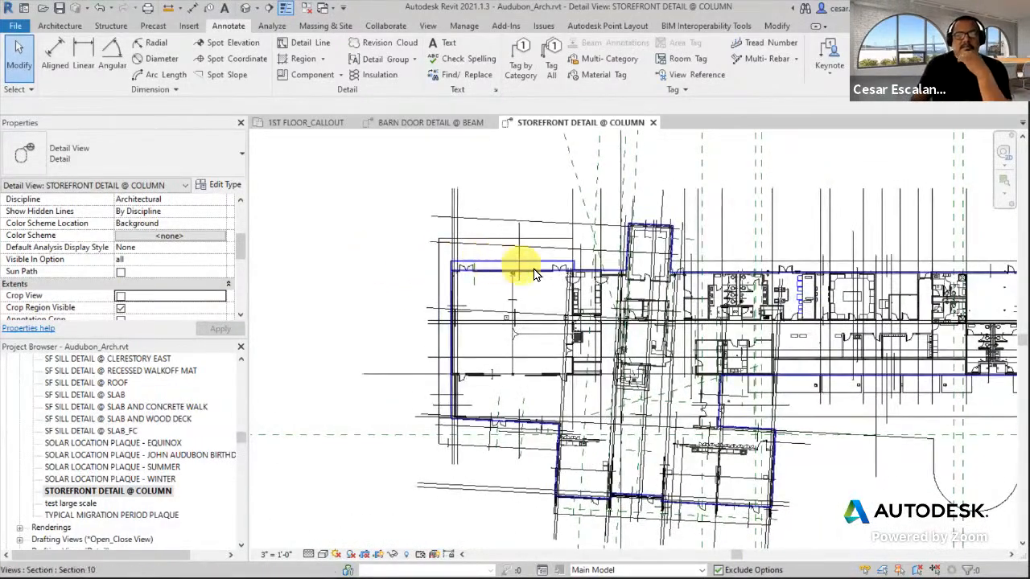
scroll(531, 276, up, 10)
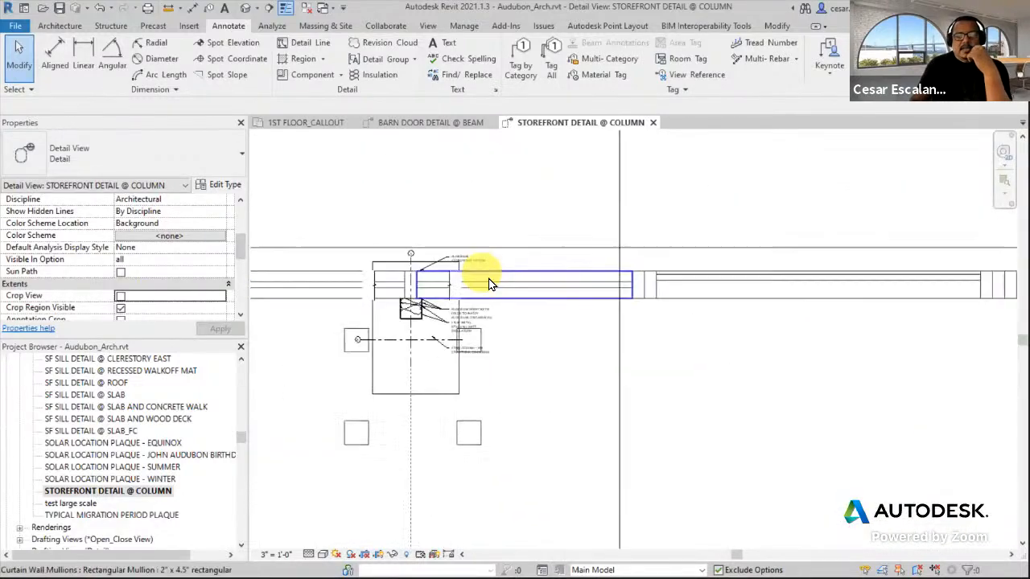
middle_drag(556, 345, 642, 376)
scroll(531, 330, up, 4)
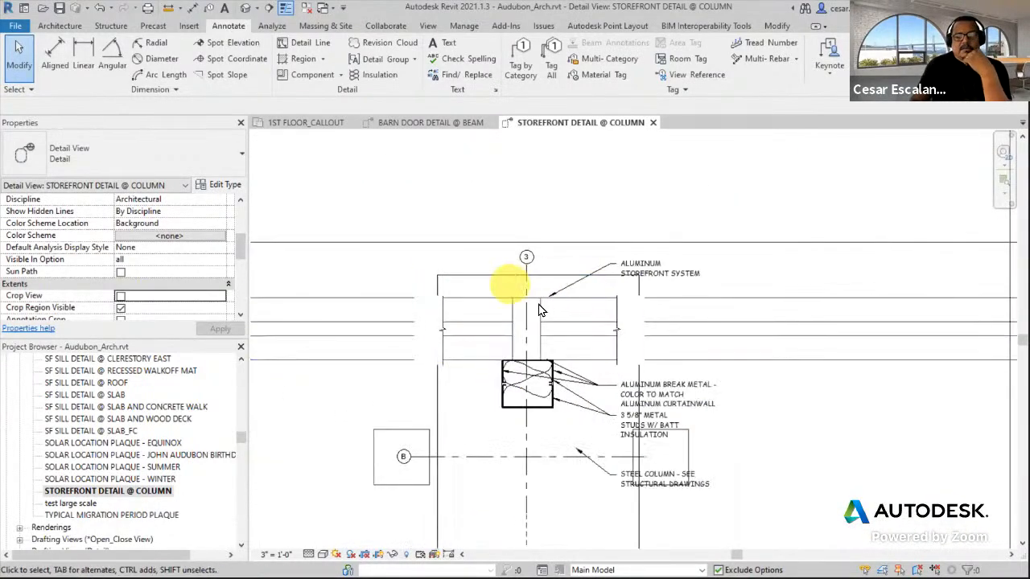
click(121, 296)
scroll(668, 394, down, 3)
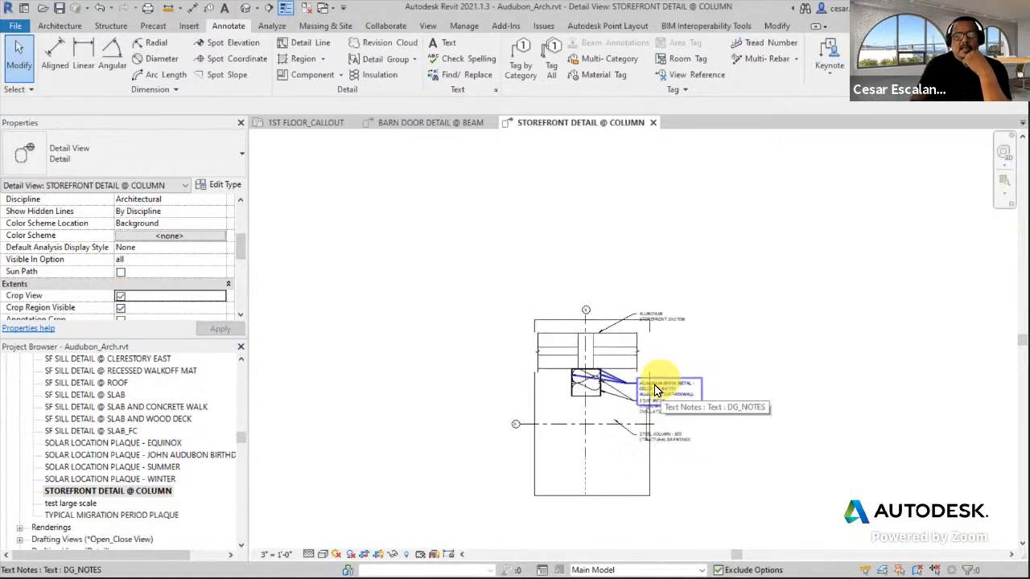
Step: Hide only the insulation batting lines, detail items, generic annotations, Thin Medium lines and text notes of the storefront detail in this view
drag(474, 519, 758, 272)
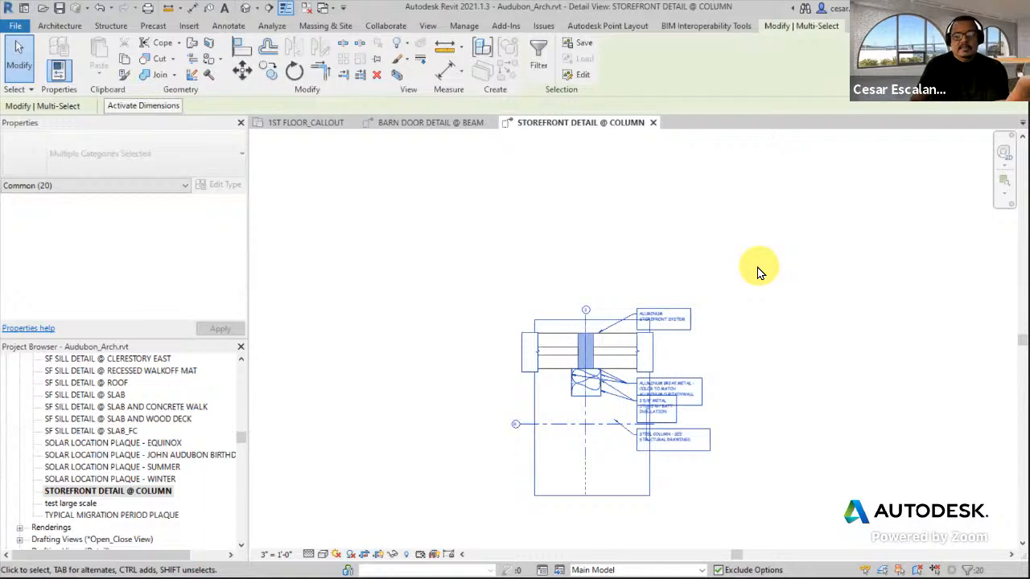
click(540, 64)
click(541, 206)
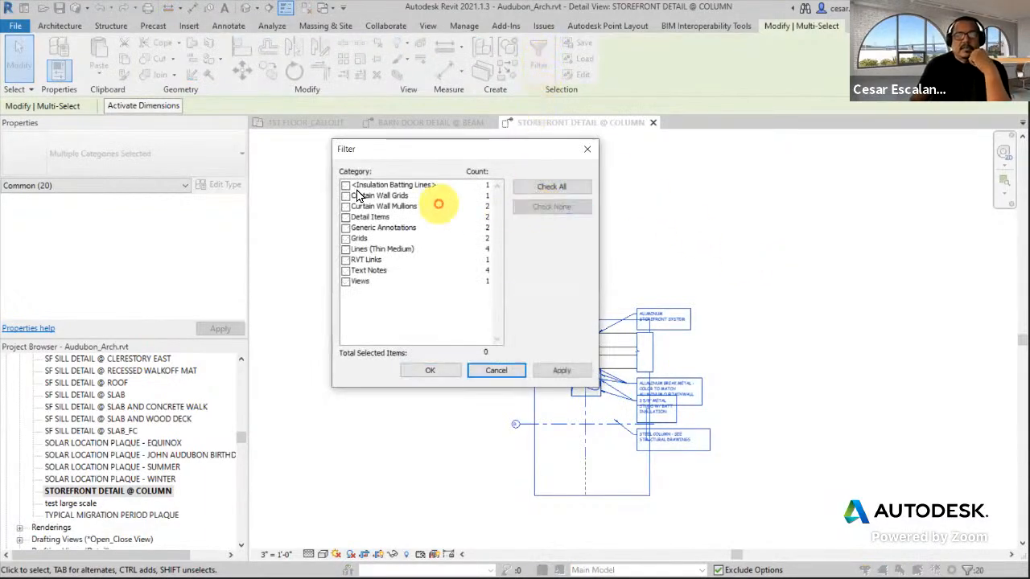
click(345, 185)
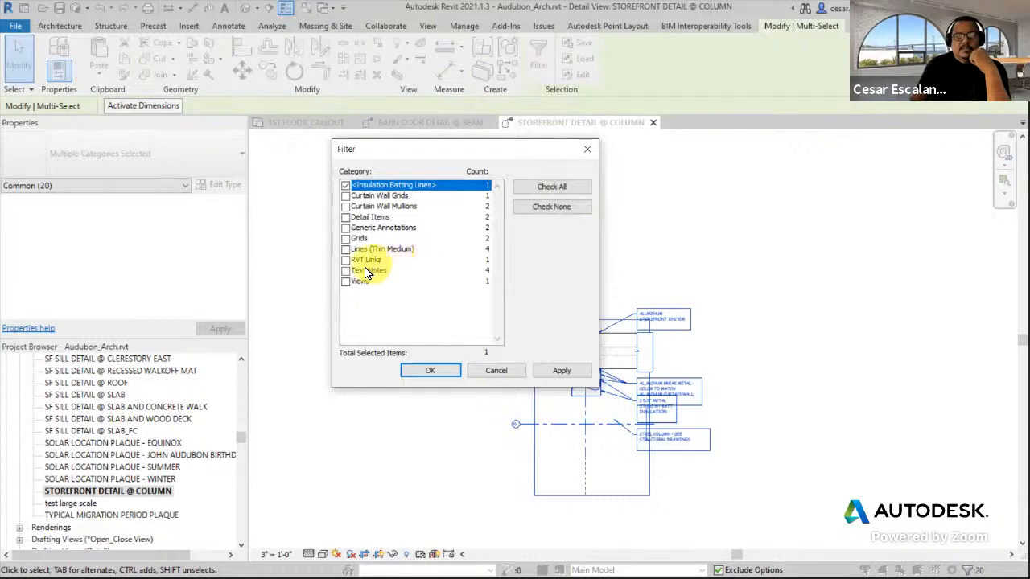
click(345, 250)
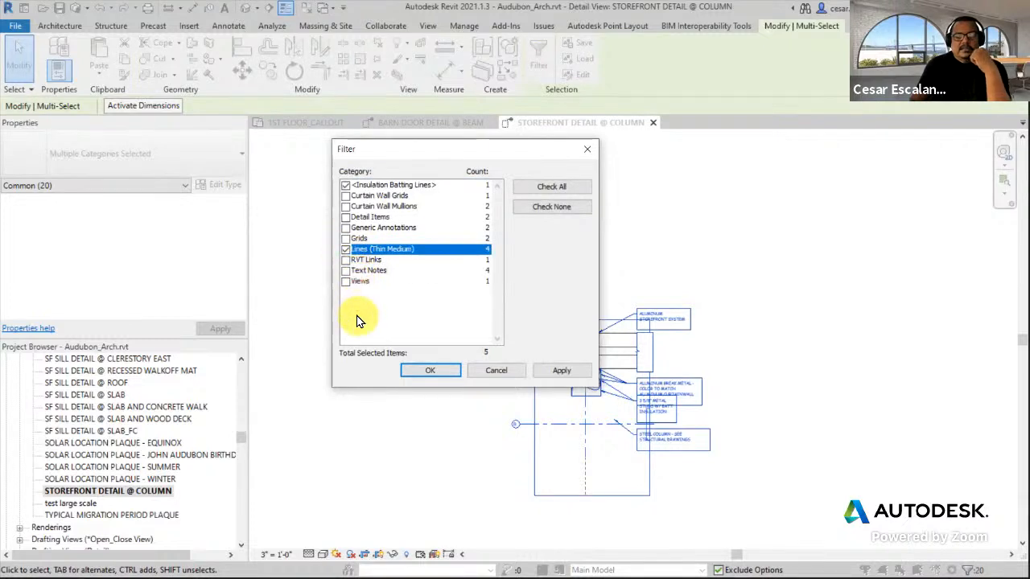
click(346, 272)
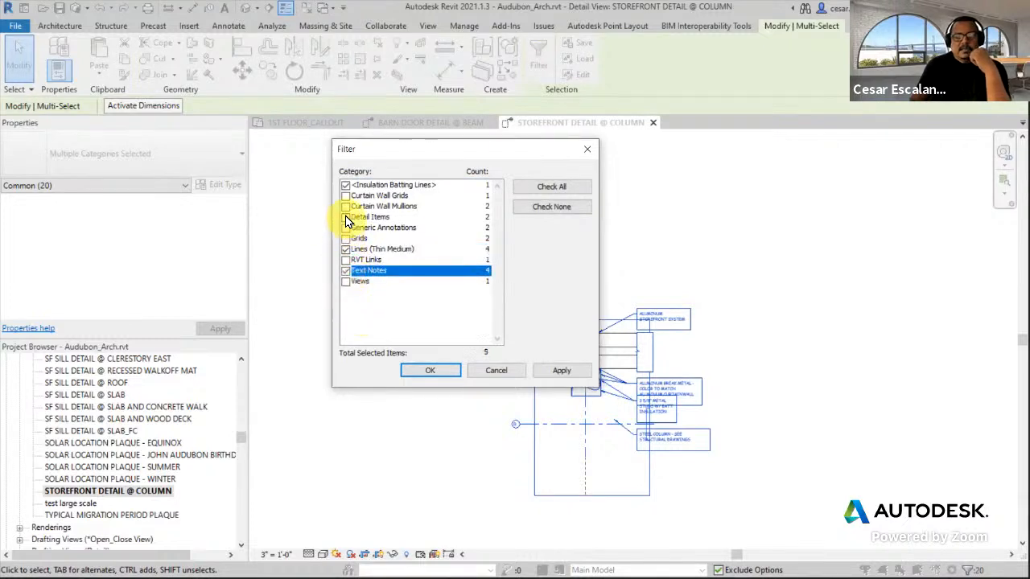
click(346, 218)
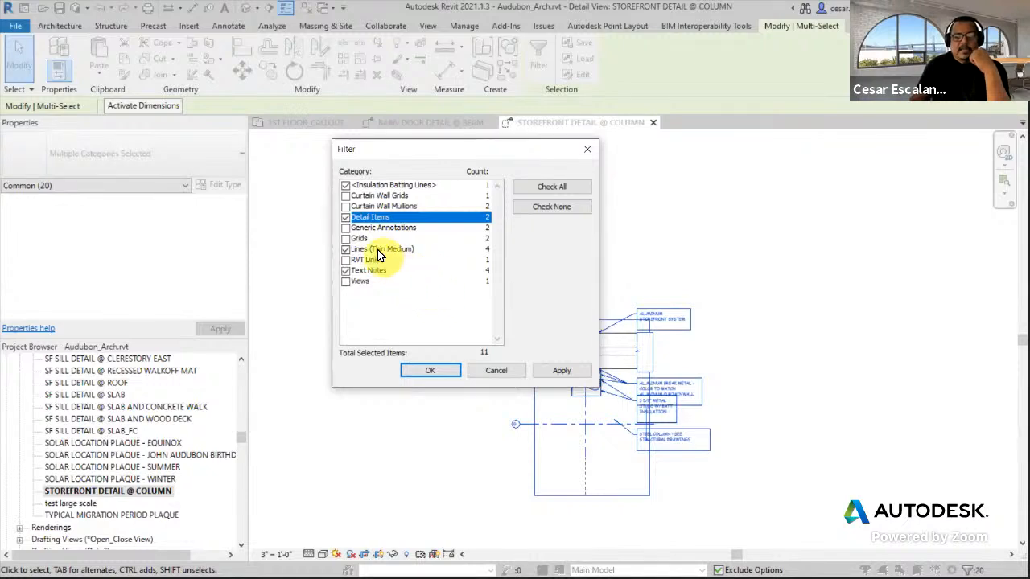
click(346, 229)
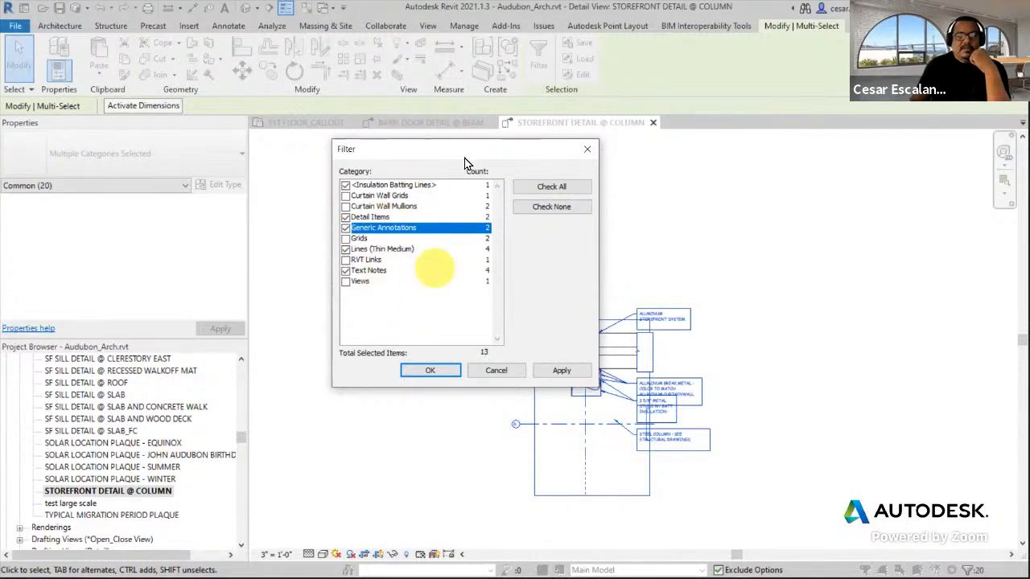
click(576, 375)
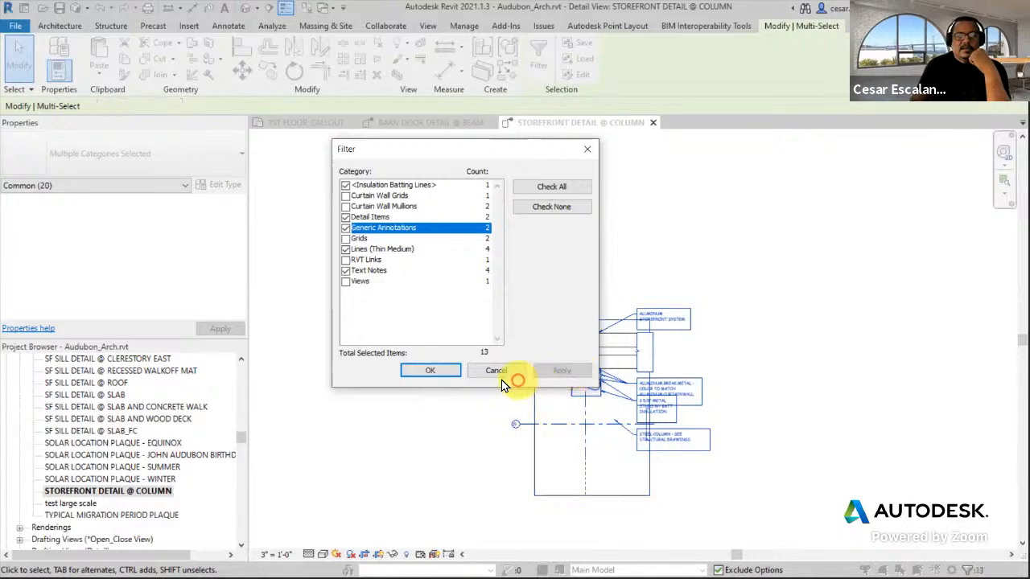
click(438, 375)
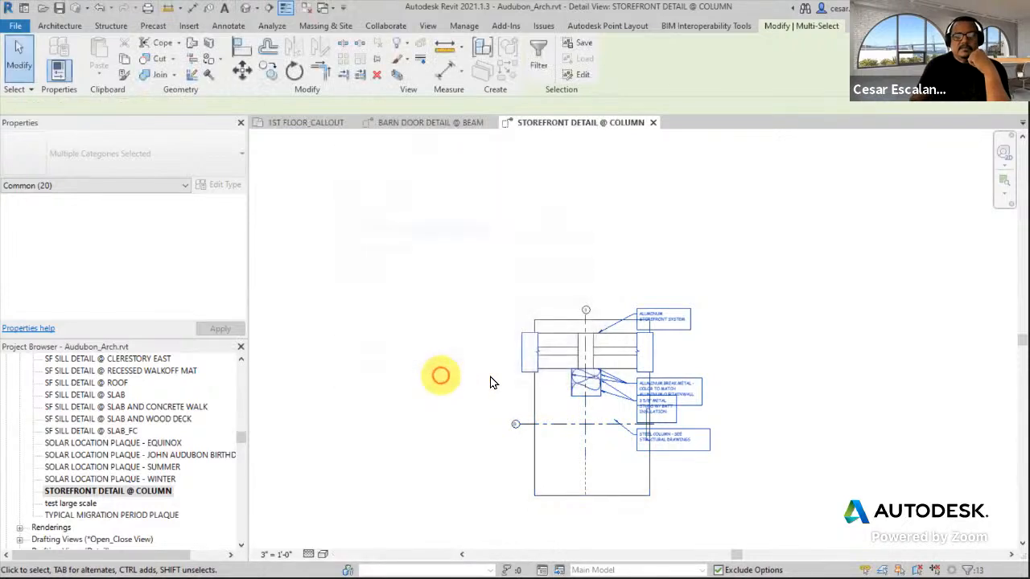
right_click(660, 388)
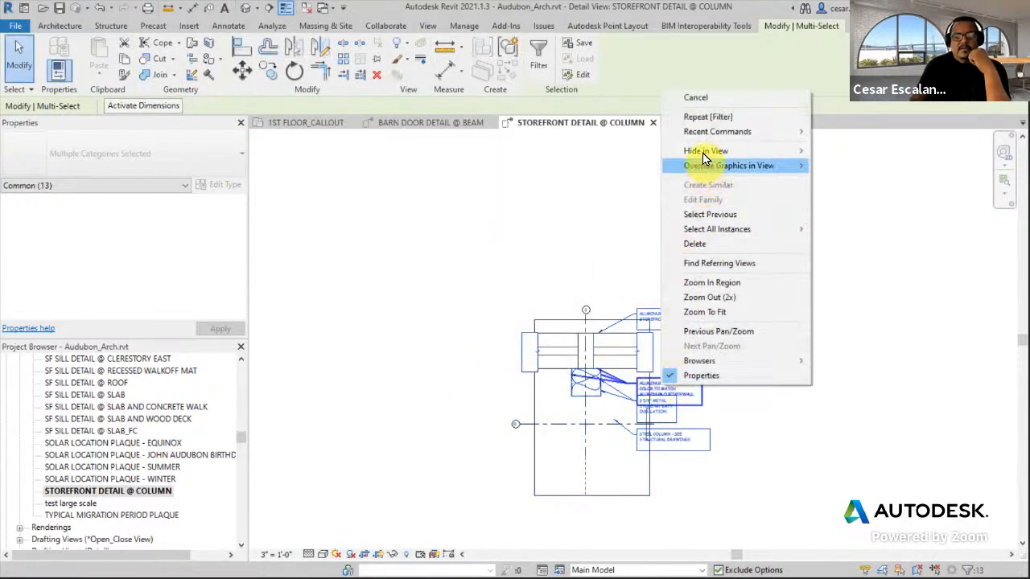
mouse_move(704, 151)
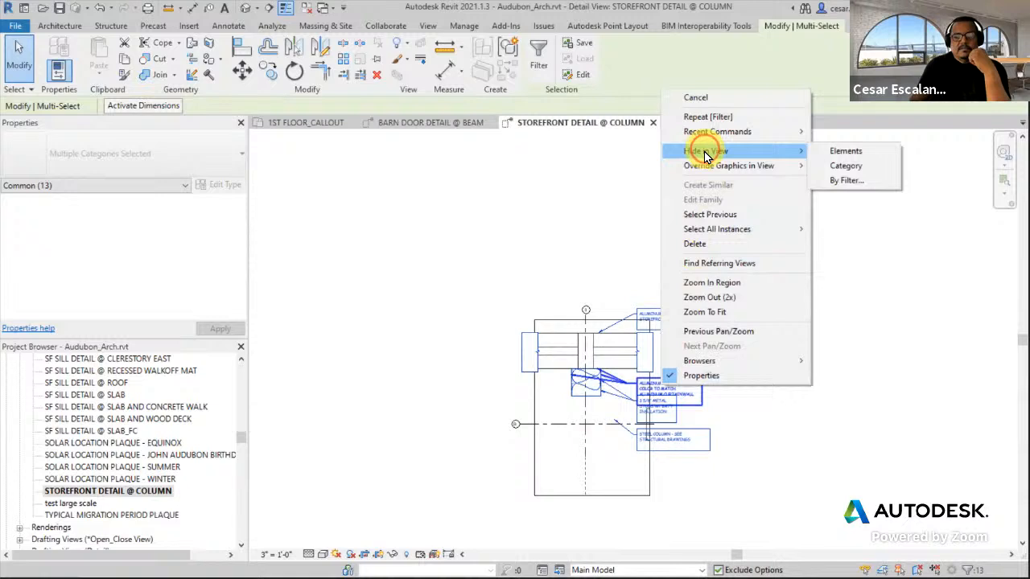
click(848, 151)
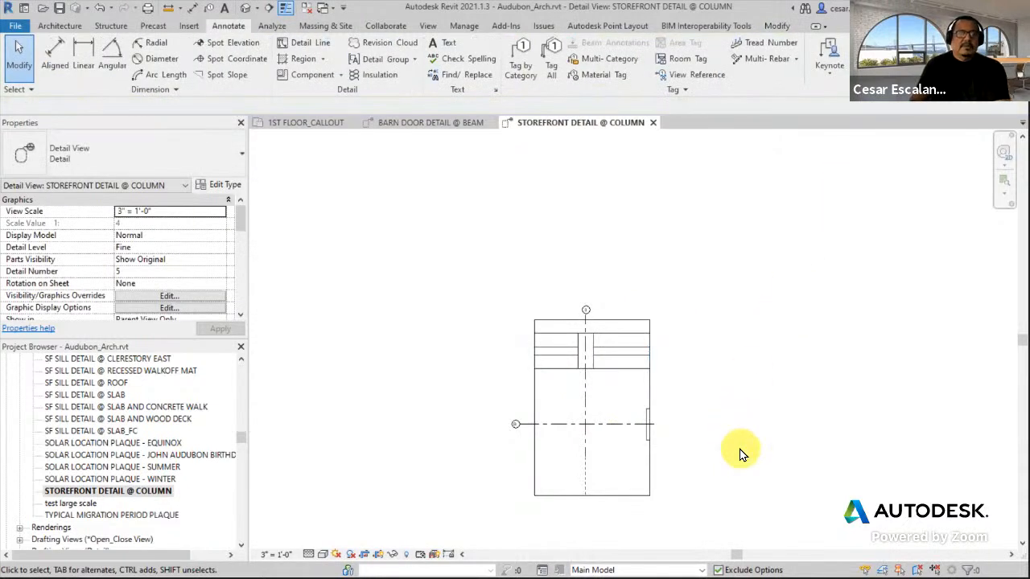
scroll(724, 438, up, 3)
middle_drag(713, 427, 783, 457)
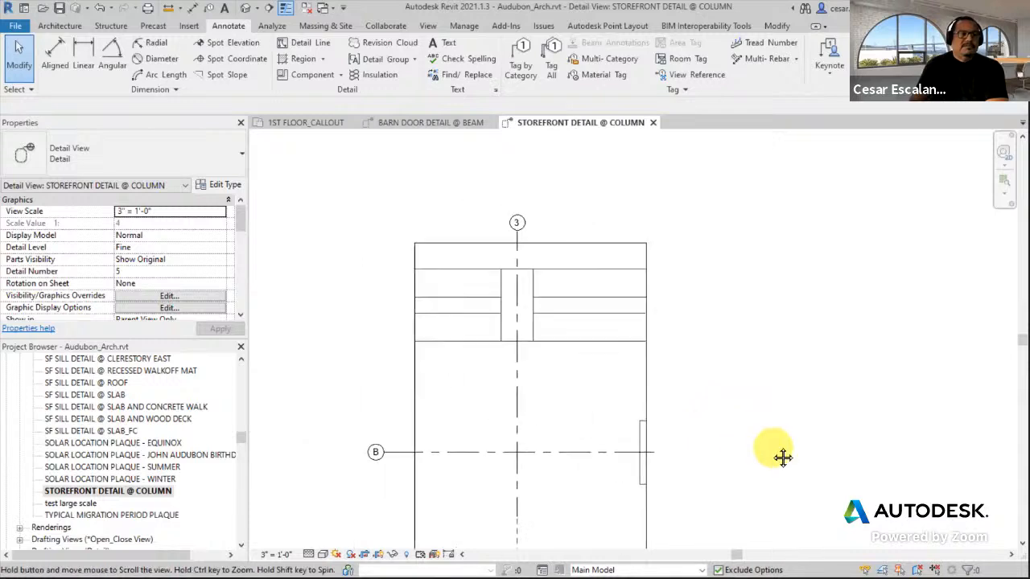
Step: Undo hiding the 2D detail elements and examine the metal studs, batt insulation and break metal at the storefront column
click(99, 8)
scroll(680, 409, up, 4)
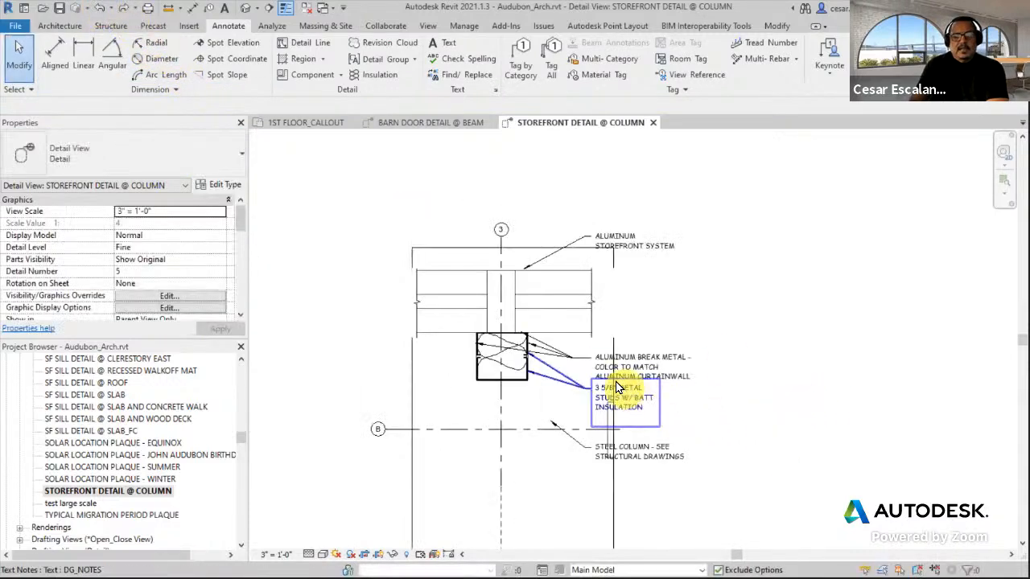
scroll(564, 410, up, 3)
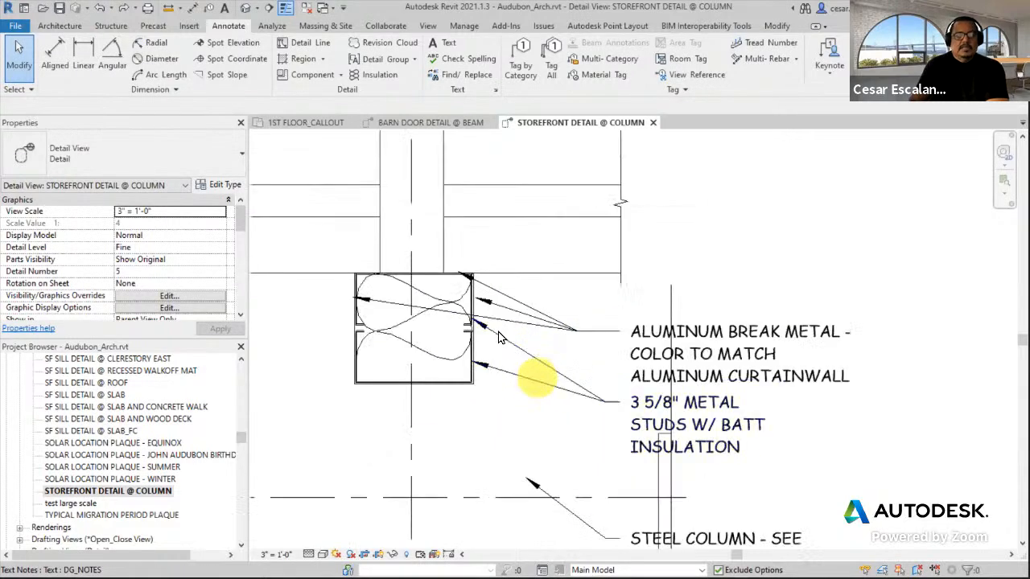
scroll(382, 310, up, 2)
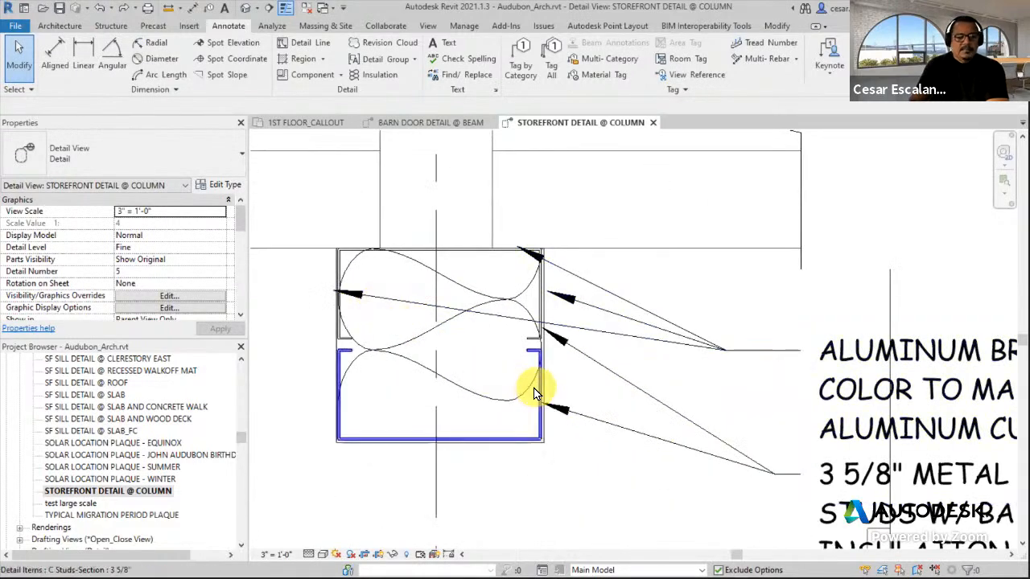
scroll(531, 386, down, 2)
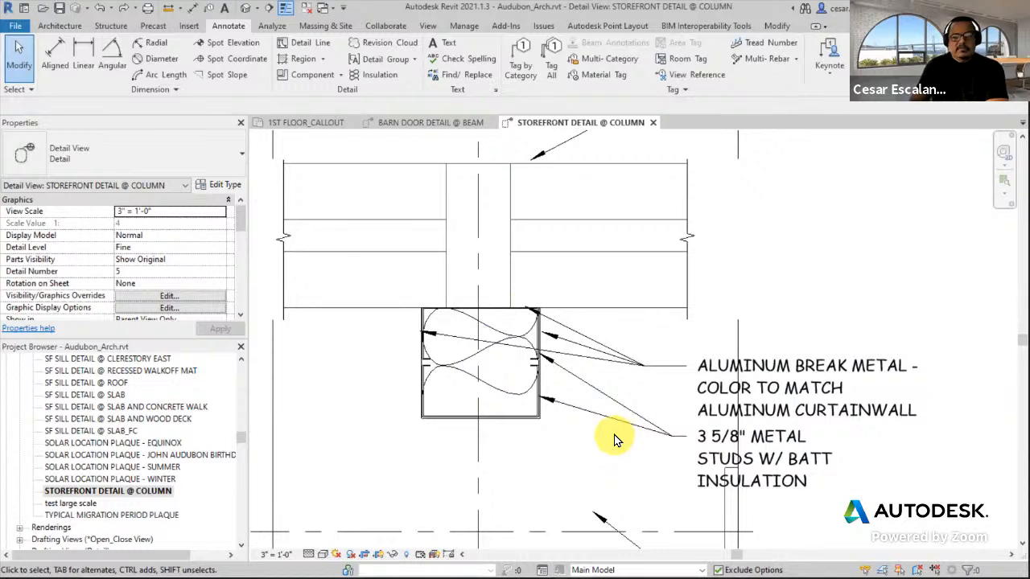
mouse_move(814, 265)
middle_down()
mouse_move(795, 313)
mouse_move(797, 244)
mouse_move(788, 264)
middle_up()
scroll(795, 314, down, 1)
scroll(794, 306, down, 1)
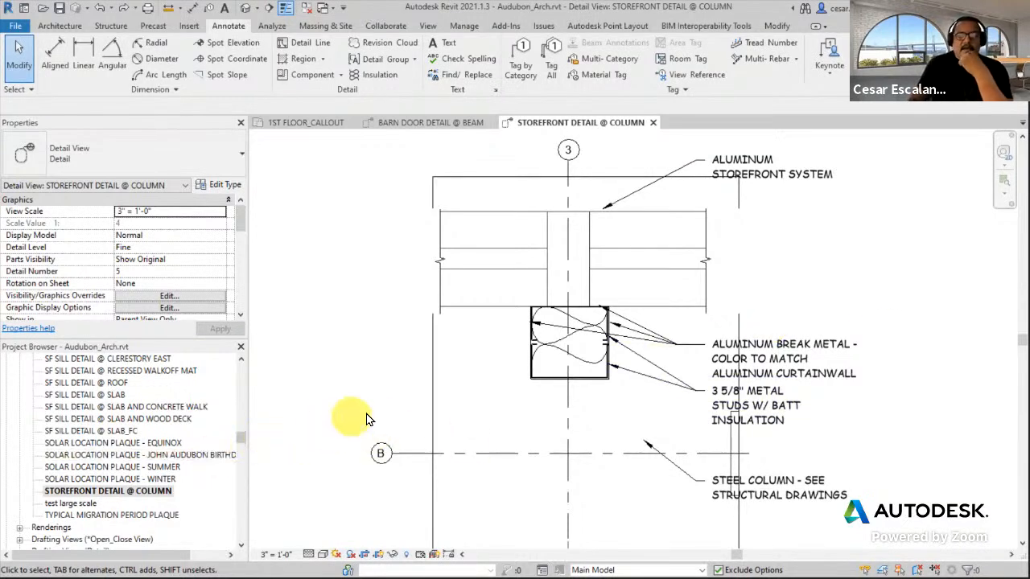
scroll(368, 418, down, 3)
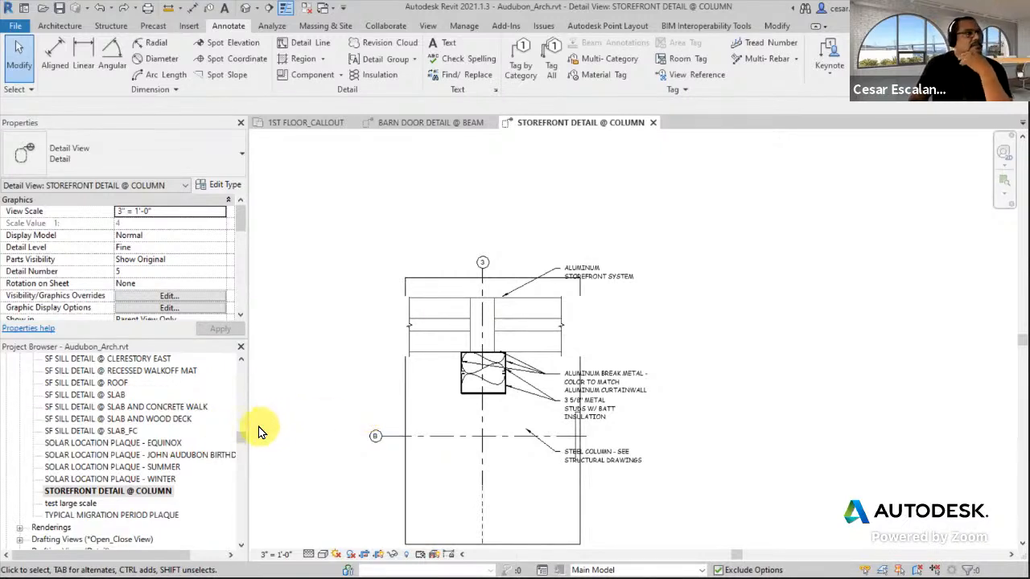
middle_drag(299, 411, 368, 357)
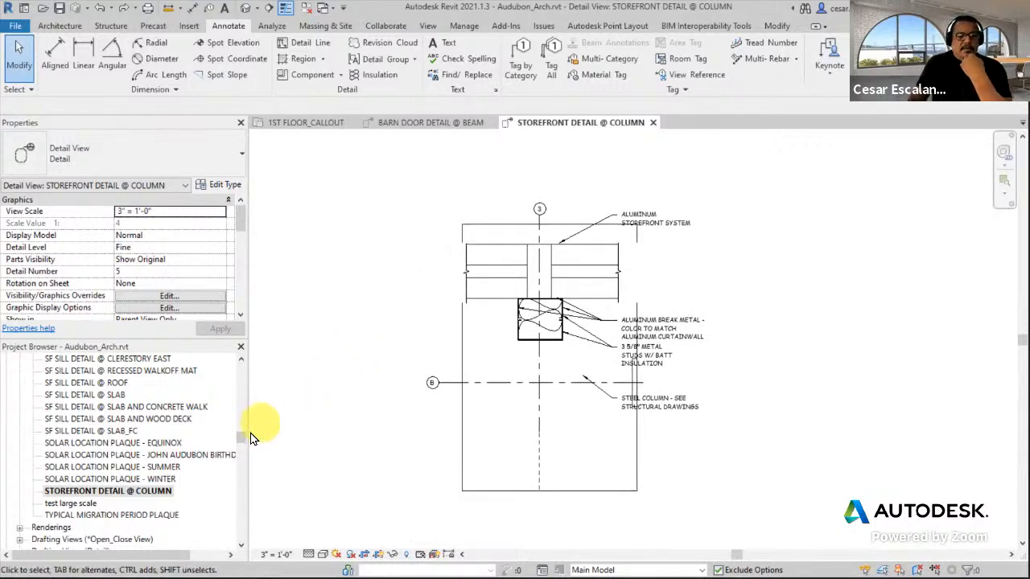
Step: Open the drafting view PARTITION 1A-1 and select its note about the bottom of the concrete slab
scroll(168, 475, down, 1)
scroll(169, 479, down, 1)
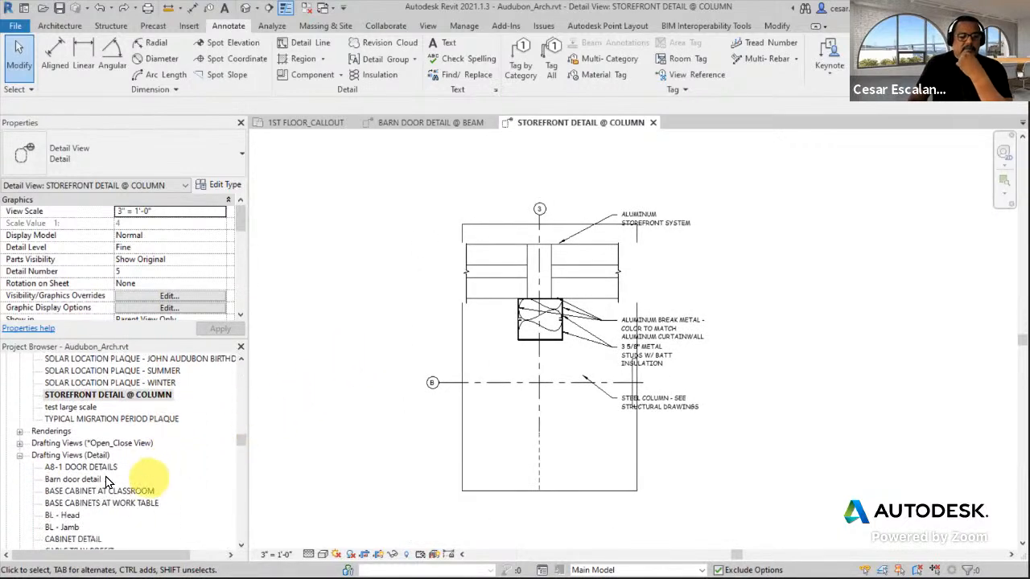
scroll(45, 450, down, 1)
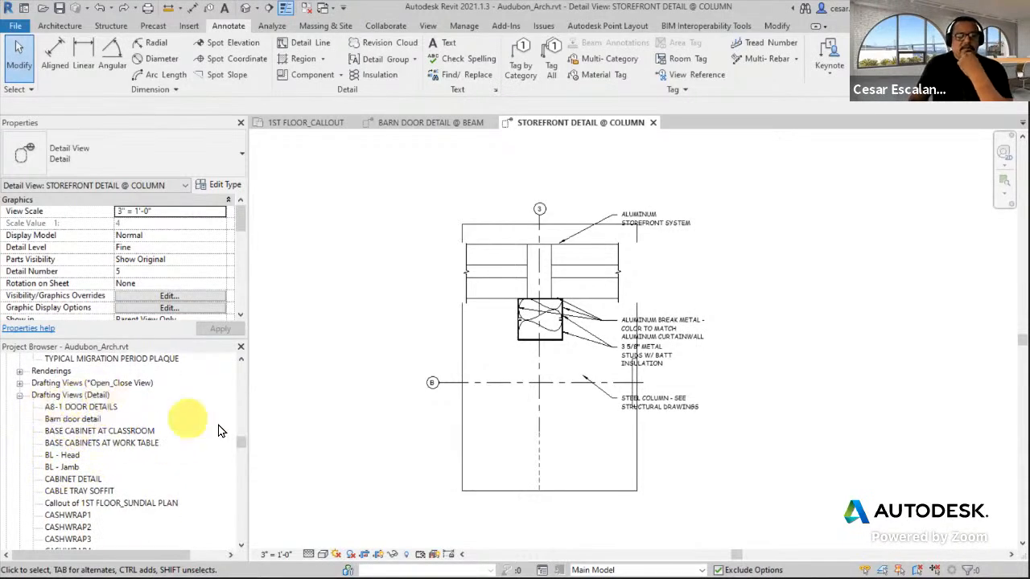
drag(244, 440, 237, 467)
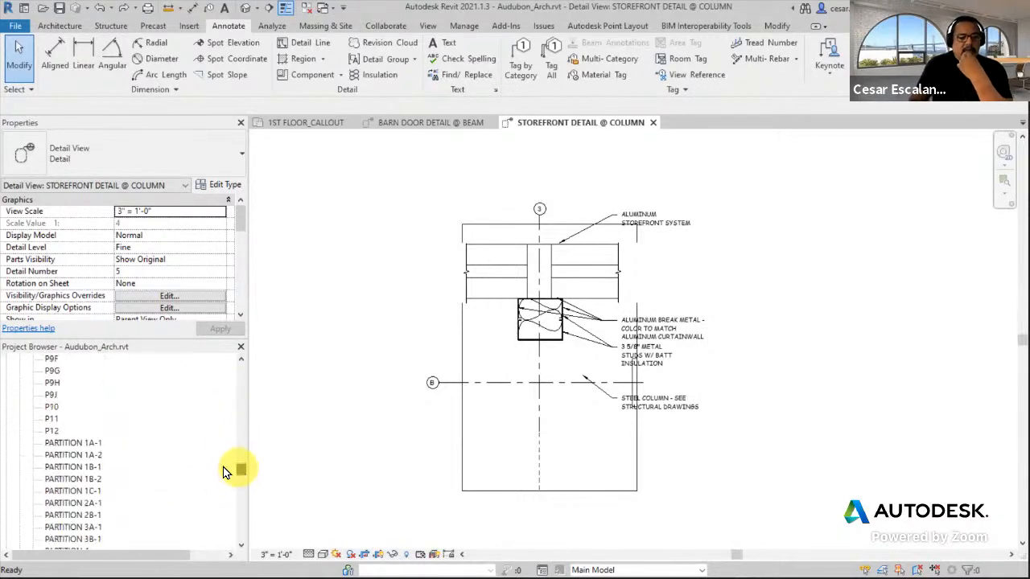
double_click(80, 444)
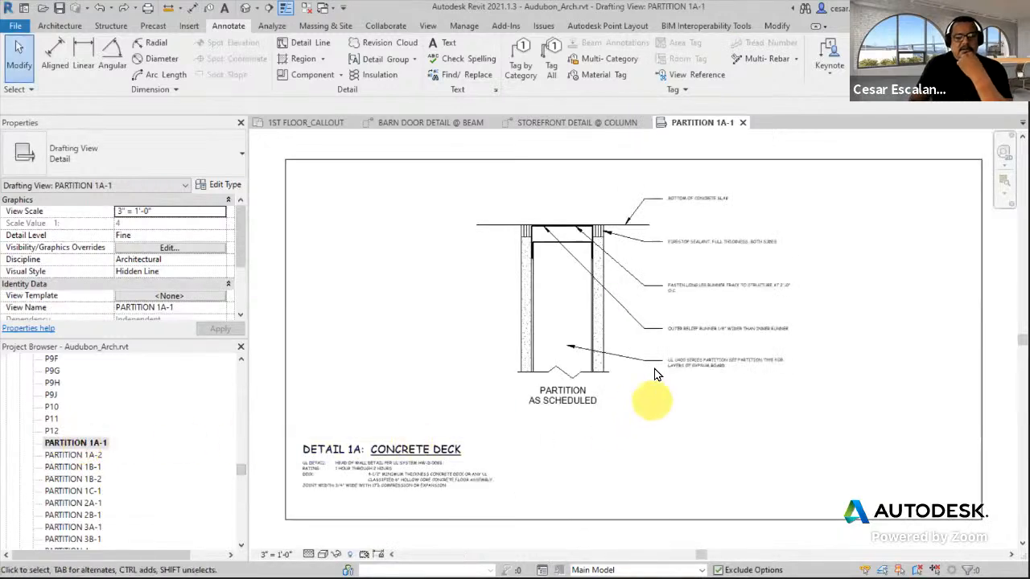
drag(772, 178, 586, 206)
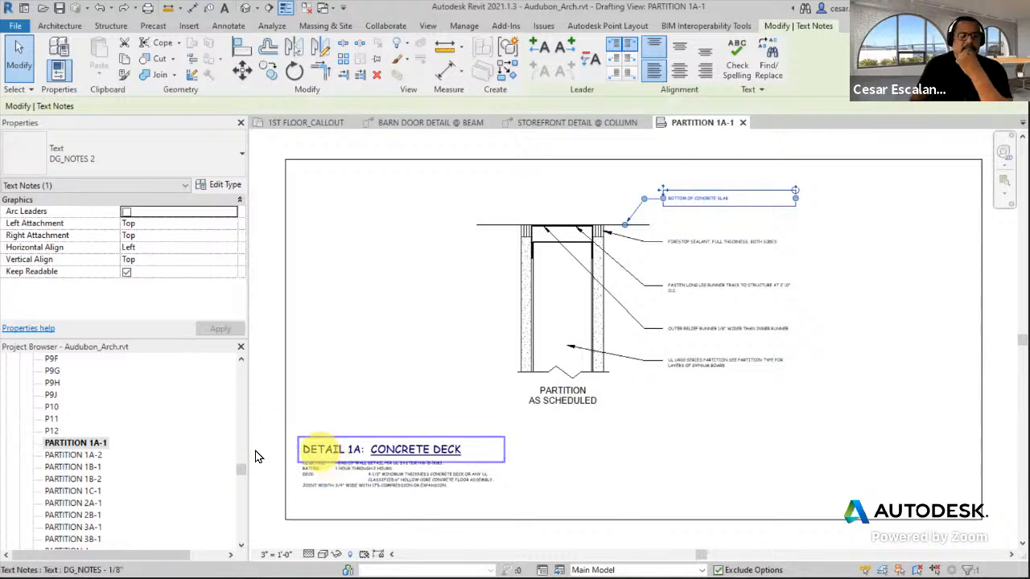
Step: Open the drafting view PARTITION 2B-1 and select one of its text notes
scroll(141, 483, down, 3)
double_click(88, 455)
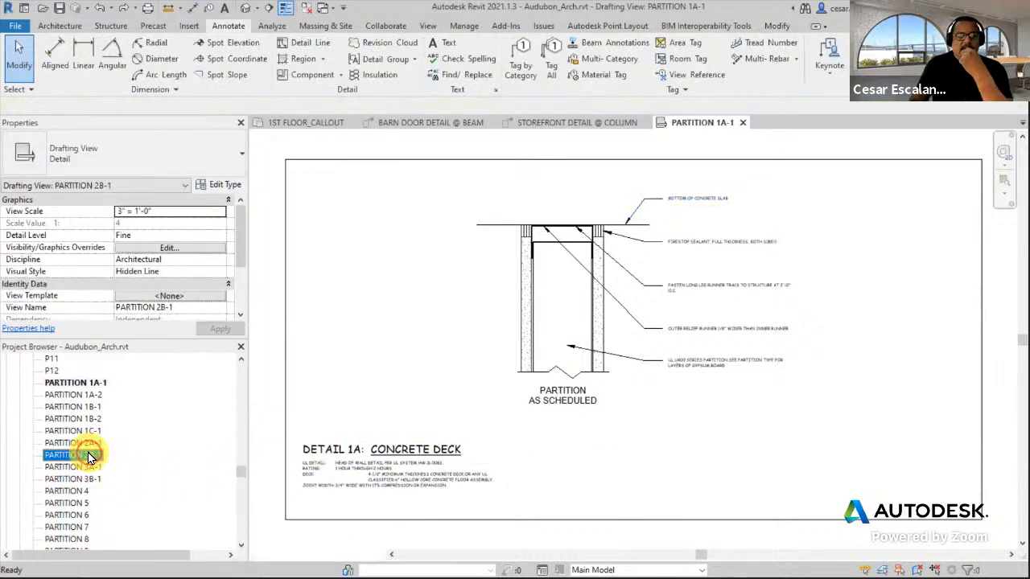
click(668, 343)
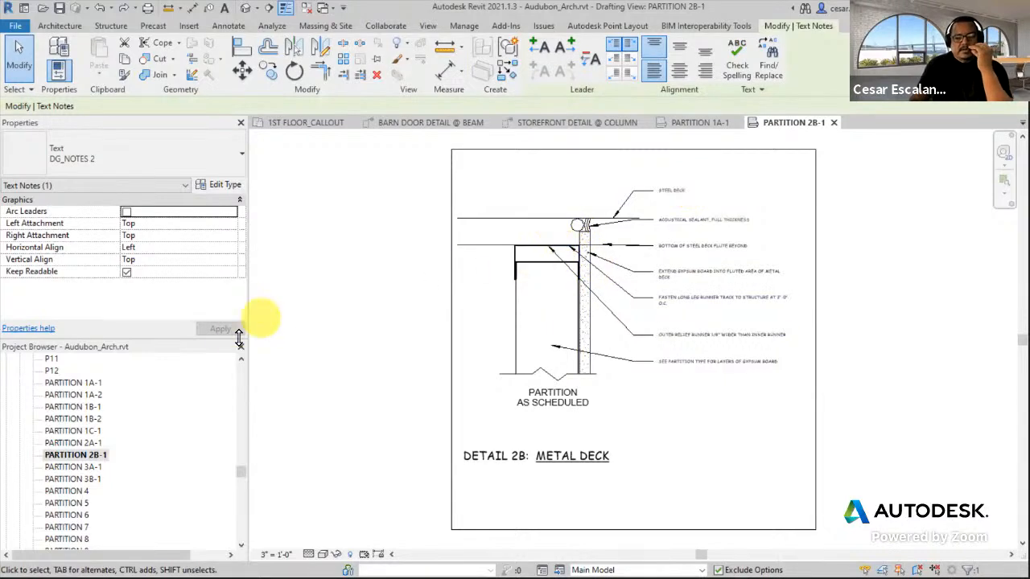
Step: Open the drafting view RFI-72 _JAMB DETAIL @ WOOD WRAP and examine the storefront jamb and insulated wall
scroll(53, 471, down, 4)
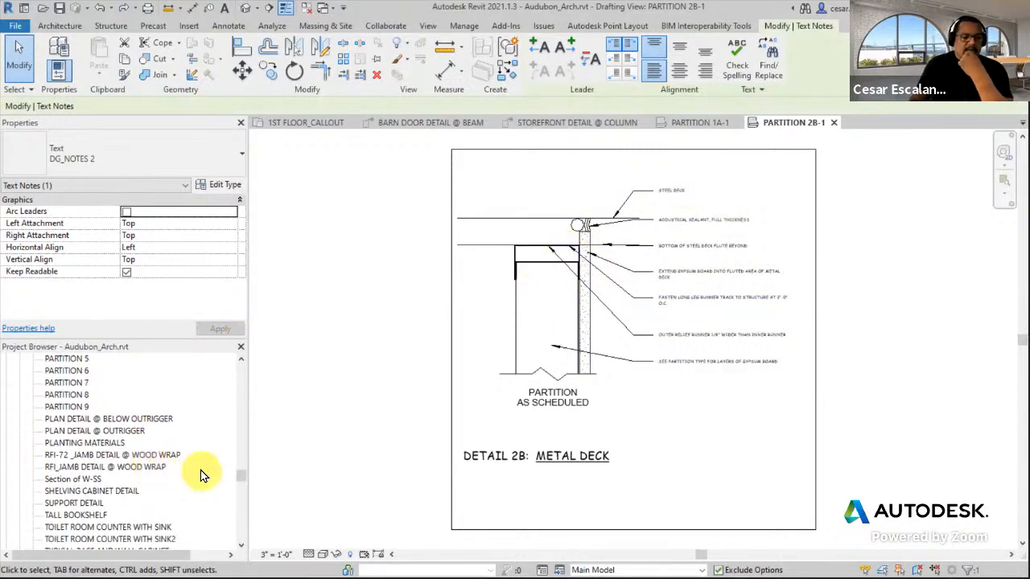
double_click(121, 457)
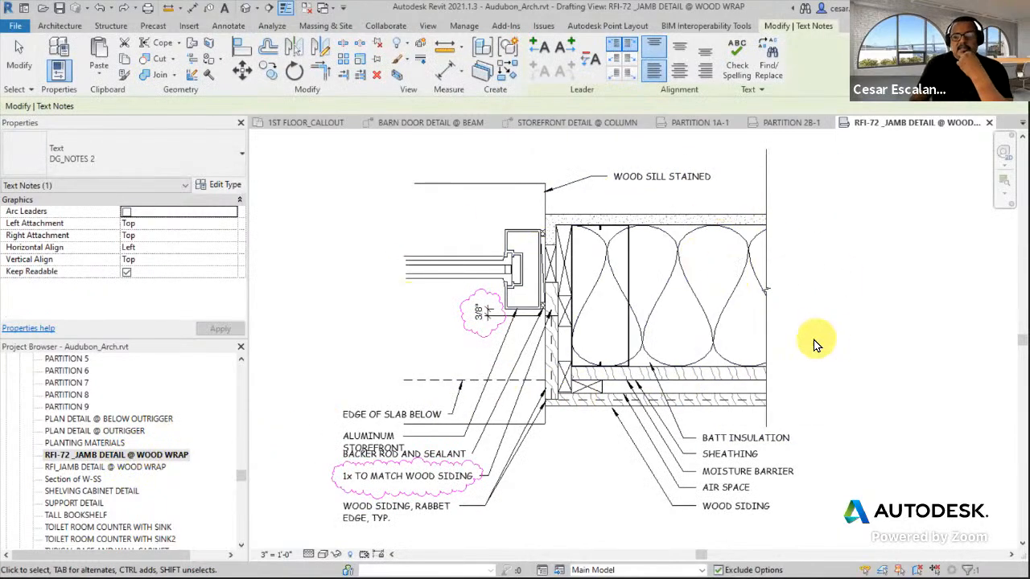
scroll(816, 345, up, 2)
middle_drag(822, 359, 858, 427)
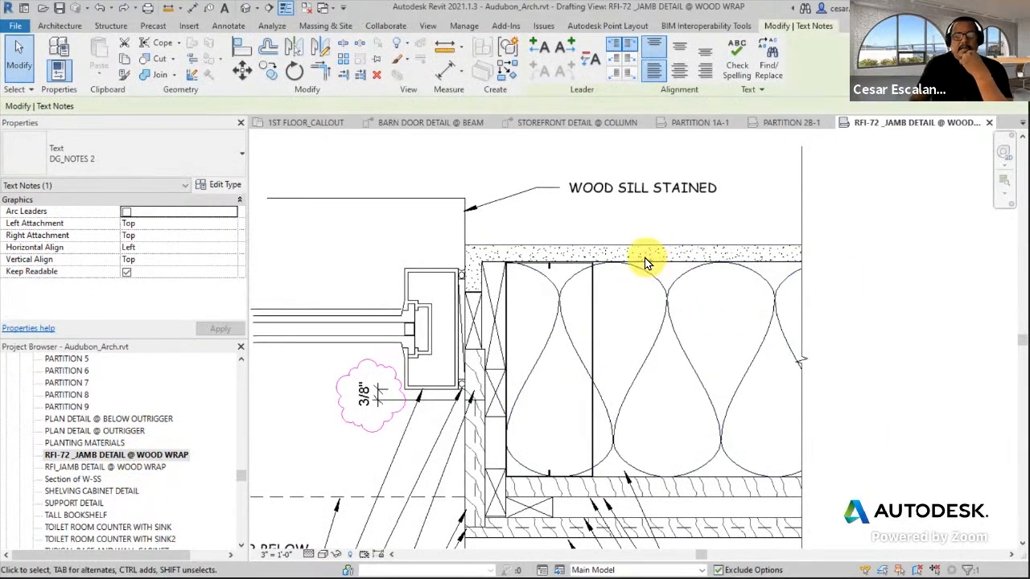
scroll(668, 279, down, 2)
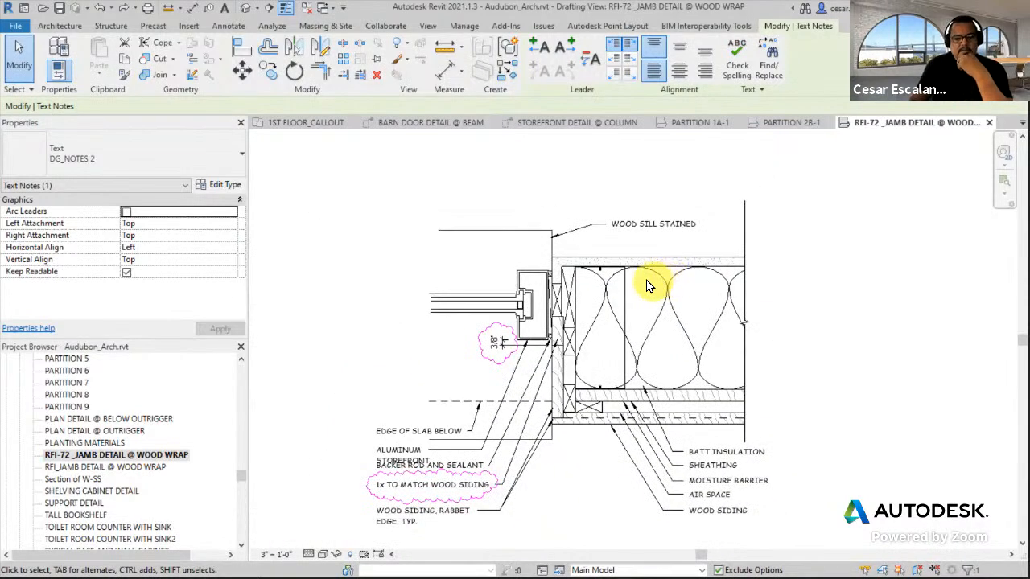
scroll(651, 286, down, 2)
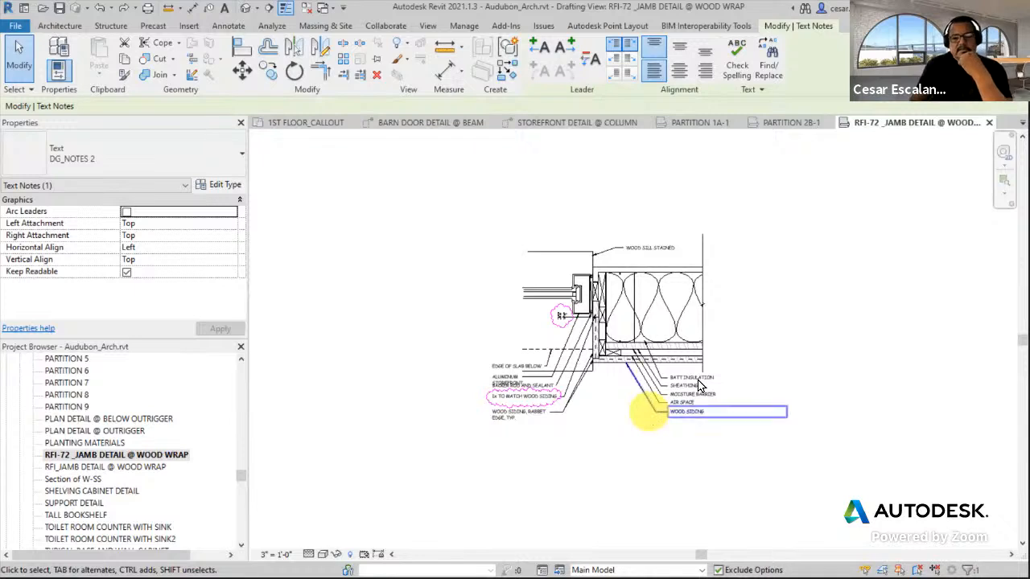
Step: Clear the selection and review the drafting view's properties alongside the overall wood wrap jamb detail
click(417, 280)
drag(241, 236, 267, 225)
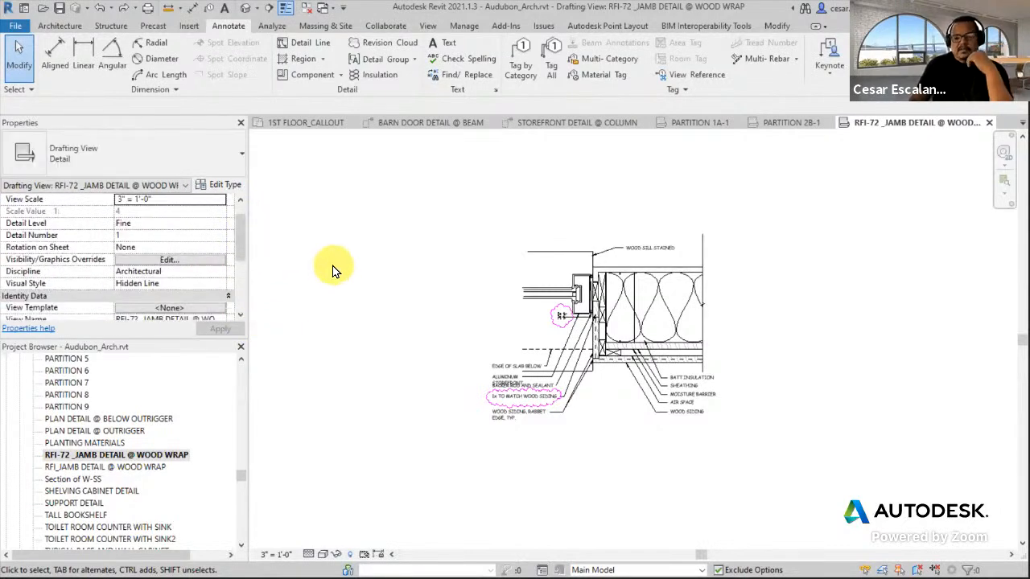
scroll(838, 344, up, 2)
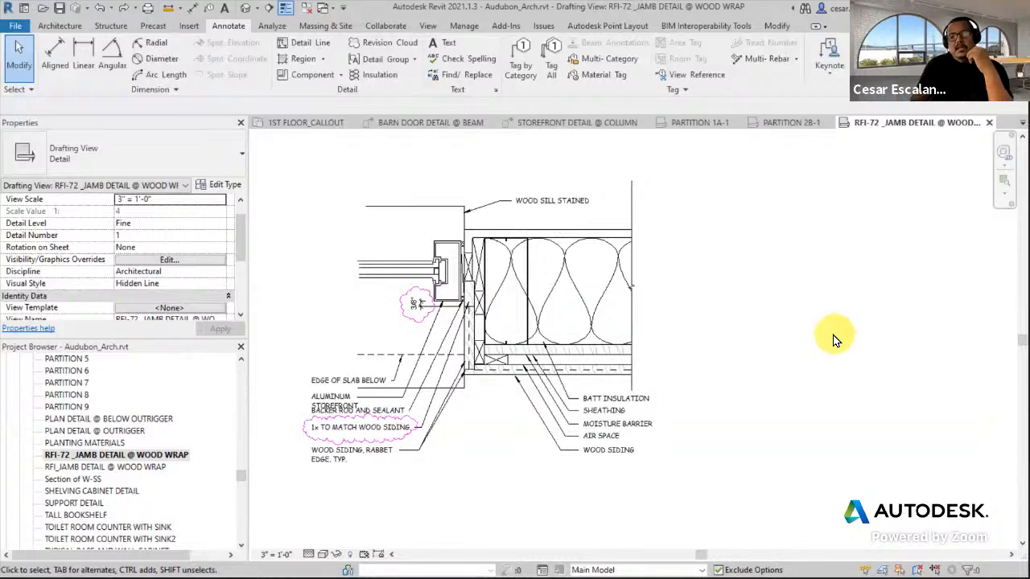
scroll(833, 339, down, 2)
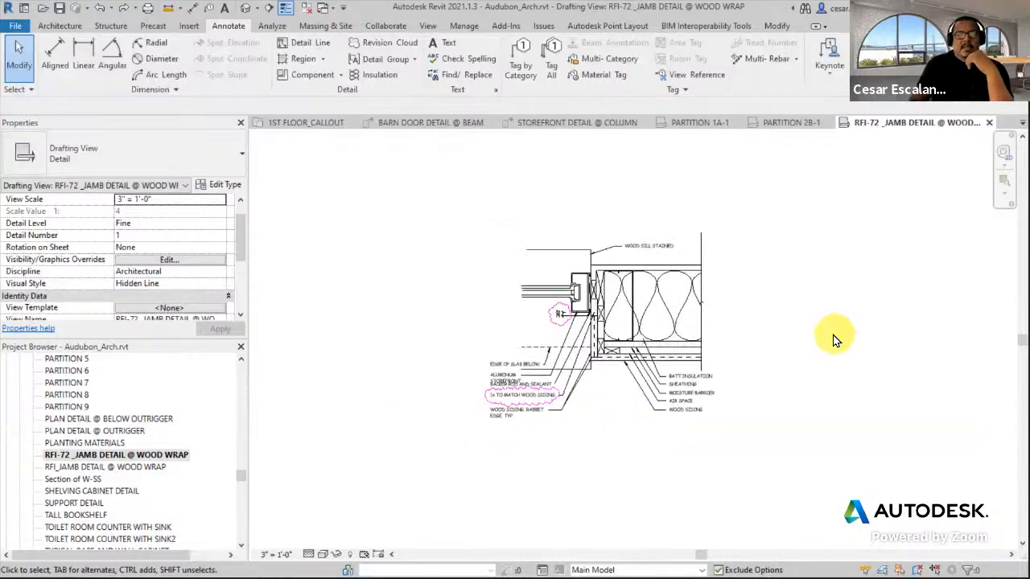
scroll(779, 349, up, 2)
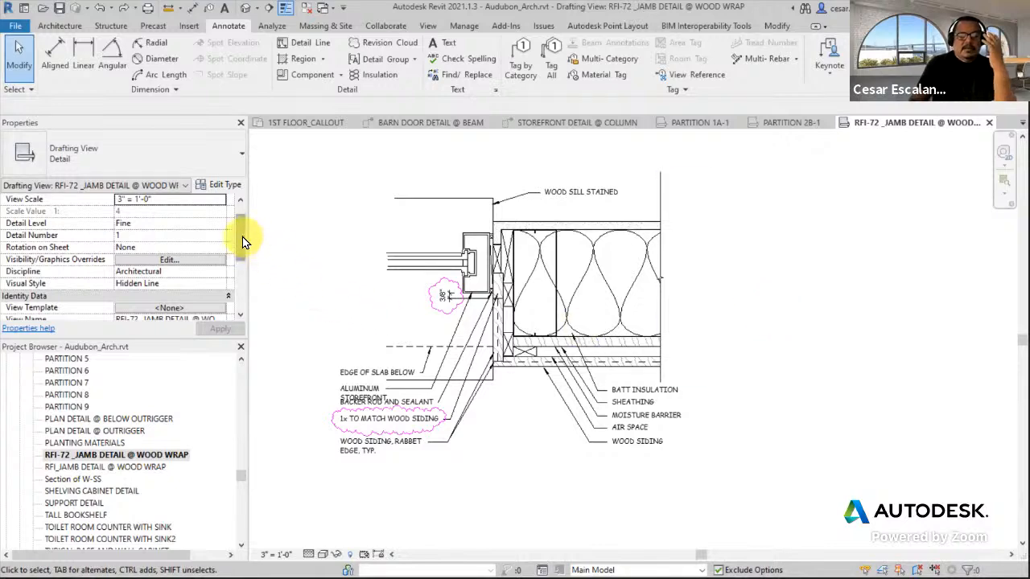
drag(242, 236, 293, 283)
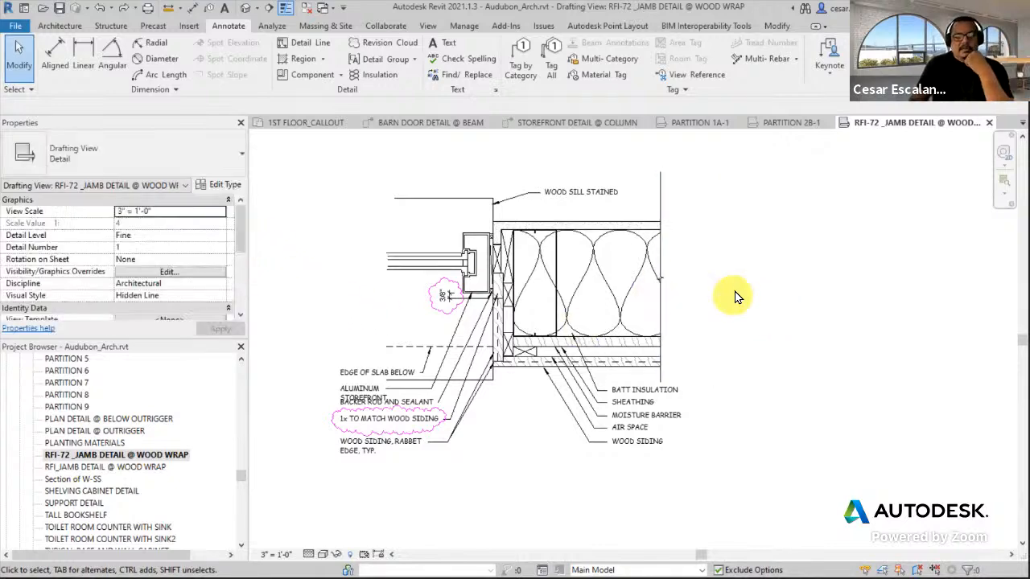
Step: Select the SF JAMB detail component to inspect the storefront frame up close, and clear the selection
scroll(625, 306, up, 3)
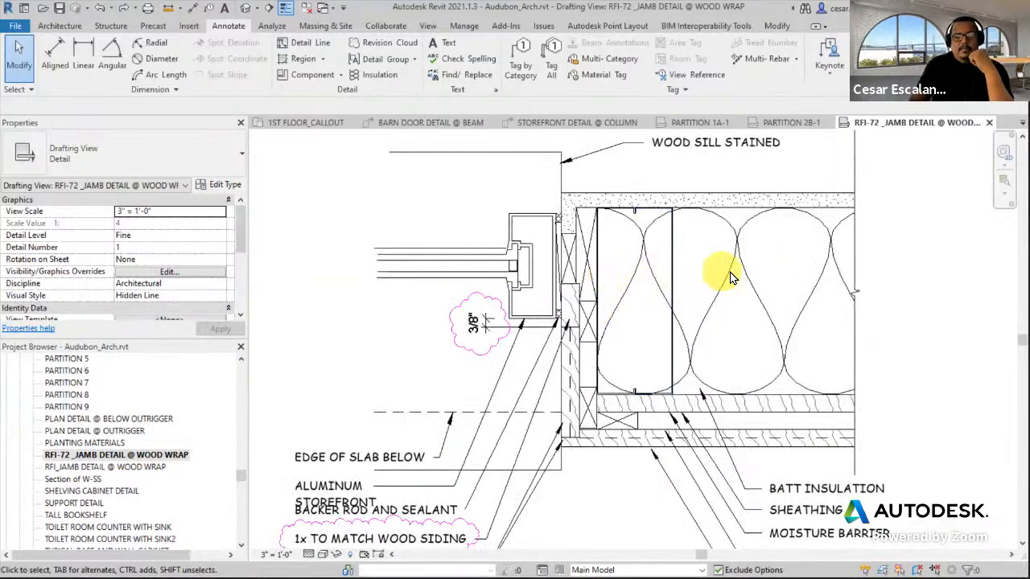
click(507, 277)
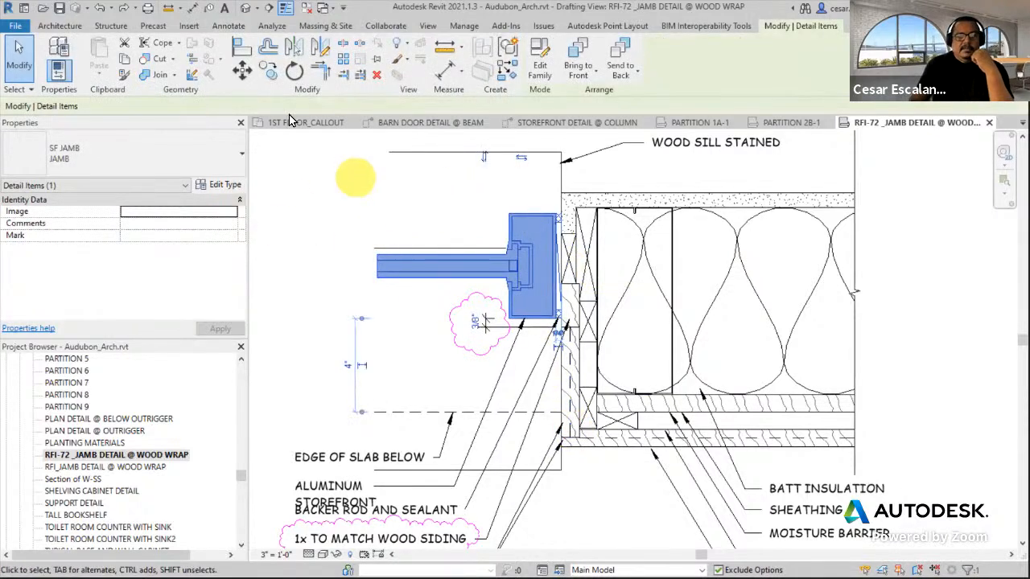
scroll(522, 252, up, 5)
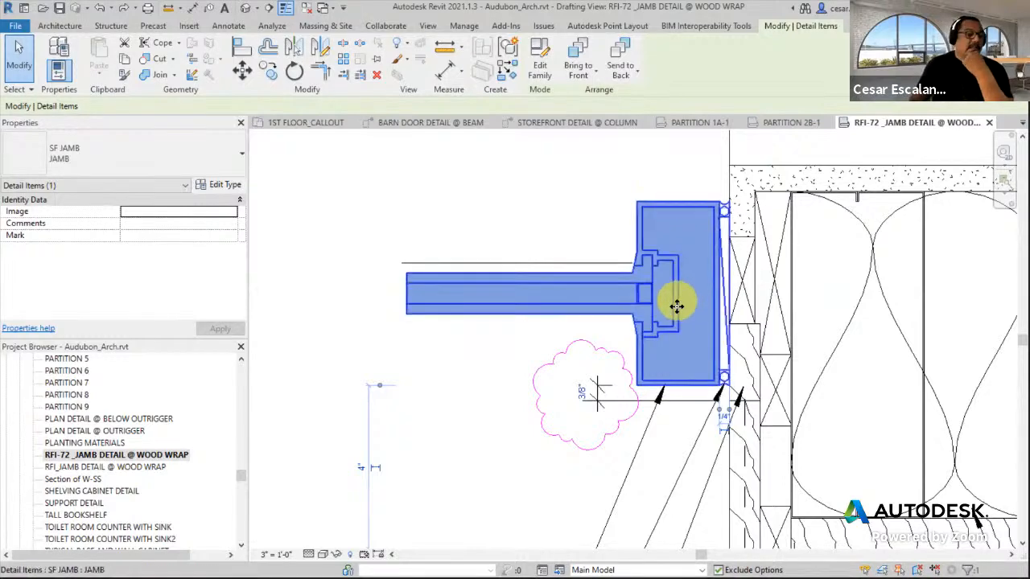
scroll(676, 306, down, 2)
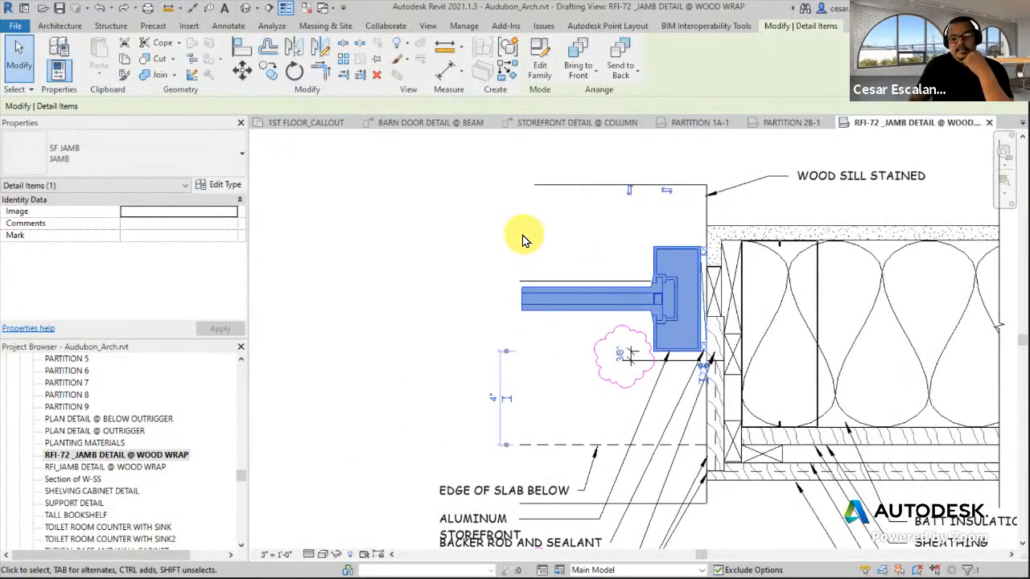
click(465, 282)
middle_drag(466, 285, 400, 293)
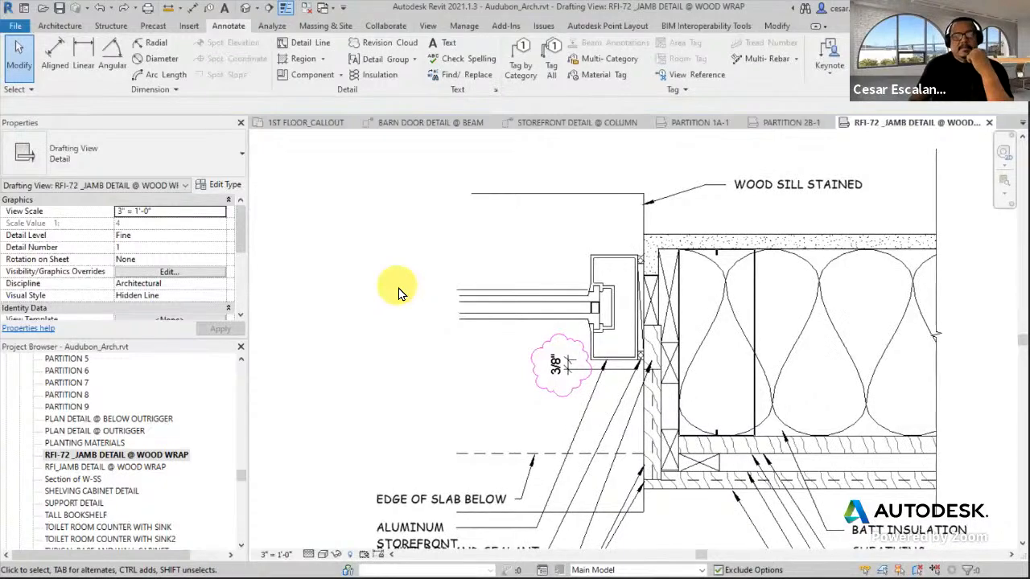
Step: Examine the jamb detail's siding, sheathing, batt insulation, hatch patterns, leader notes and revision clouds
middle_drag(869, 272, 792, 215)
scroll(795, 223, down, 3)
scroll(893, 390, up, 2)
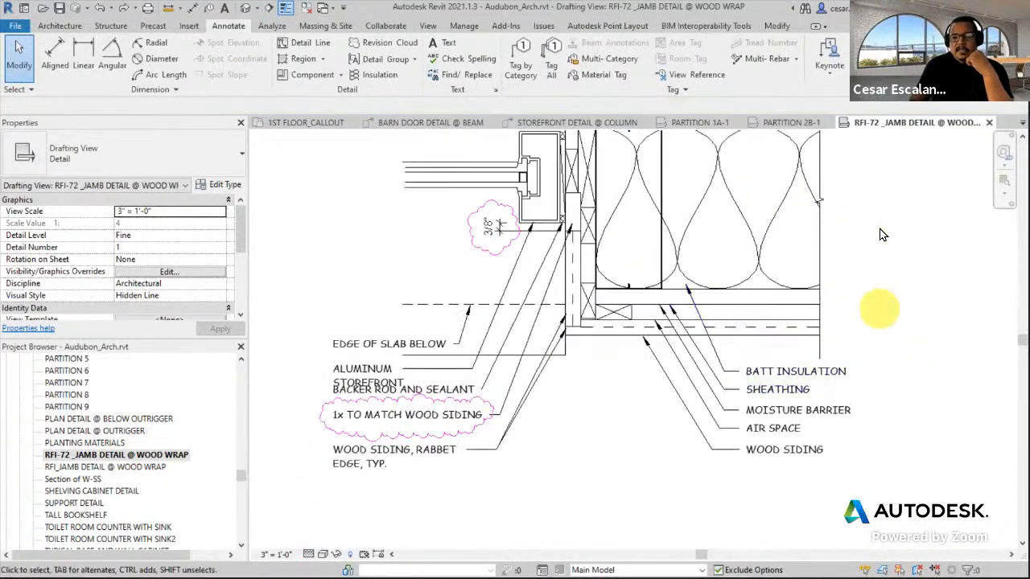
middle_drag(882, 234, 854, 417)
scroll(647, 331, up, 4)
scroll(643, 284, down, 3)
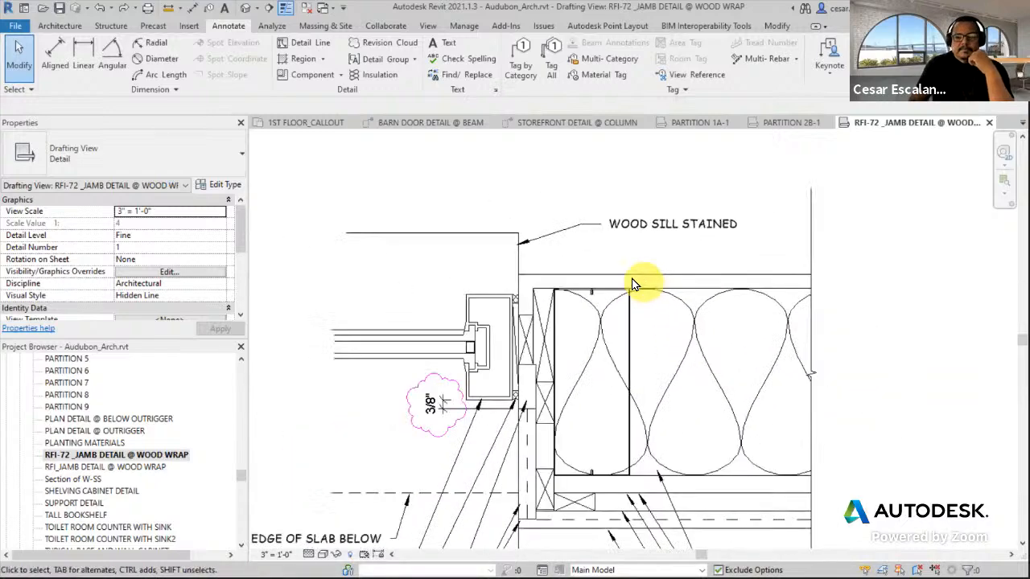
scroll(632, 284, down, 1)
middle_drag(623, 306, 674, 207)
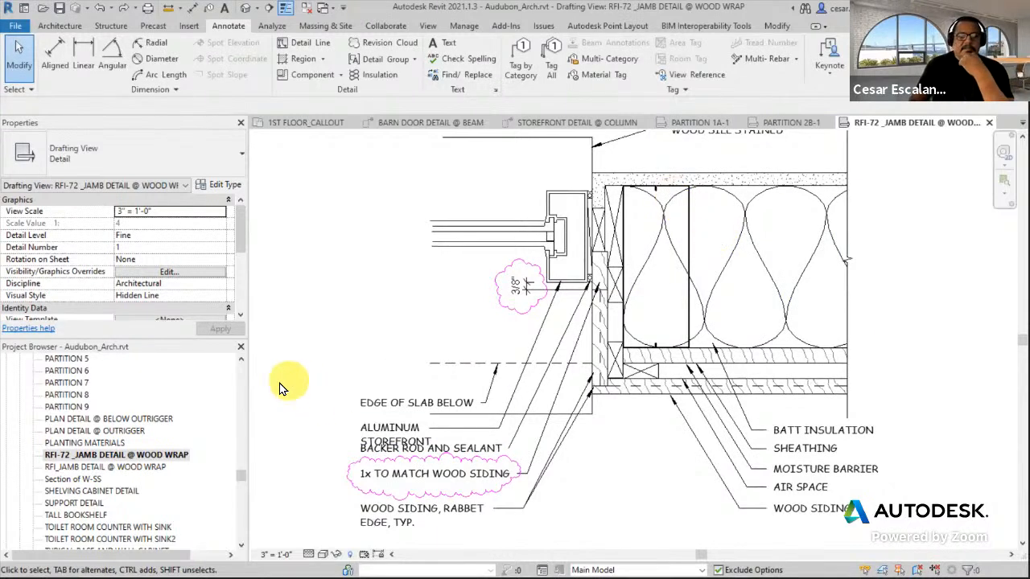
Step: Expand the floor plans in the project's view list and open 1ST FLOOR_DIMS
drag(241, 478, 243, 364)
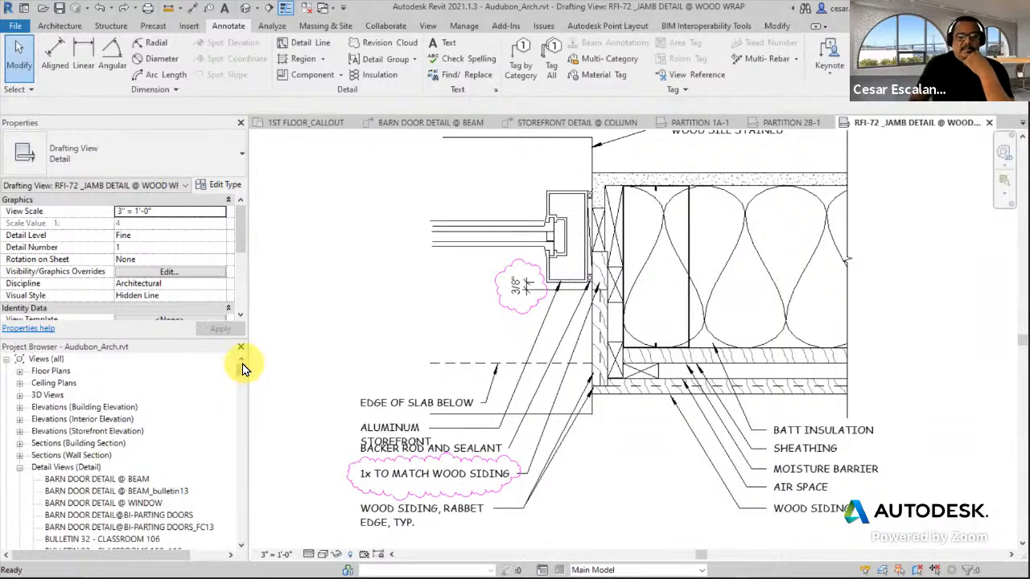
click(19, 371)
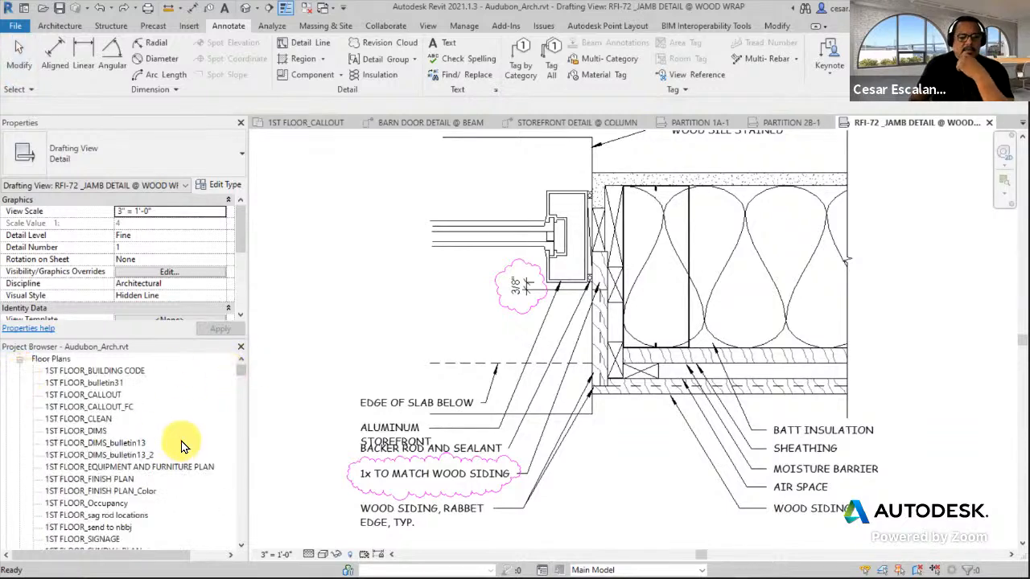
click(90, 433)
double_click(90, 435)
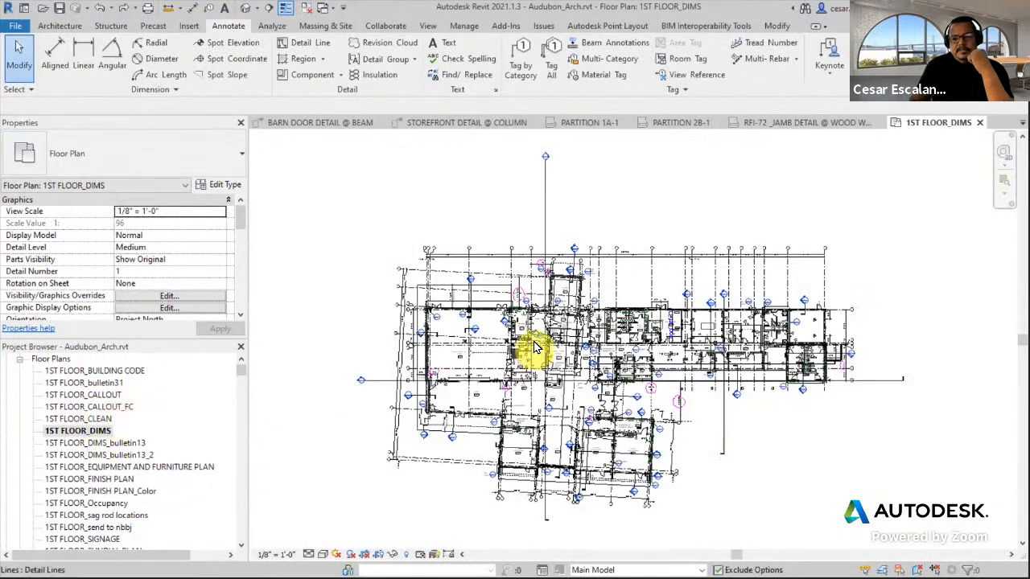
Step: Examine the detail callouts 1/A5-1 and 5/A5-4 along the multipurpose space's storefront wall
scroll(471, 331, up, 8)
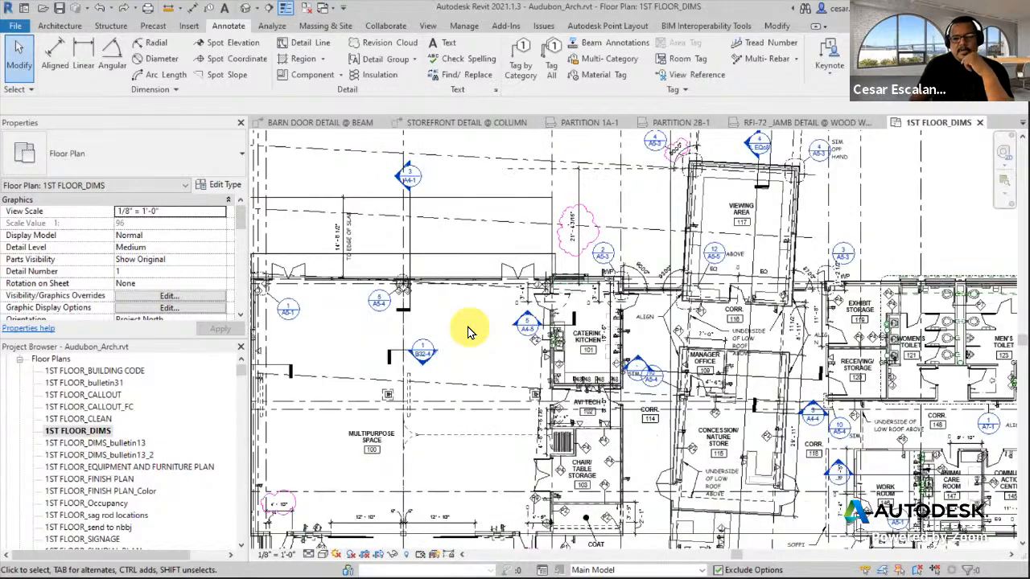
middle_drag(603, 393, 639, 409)
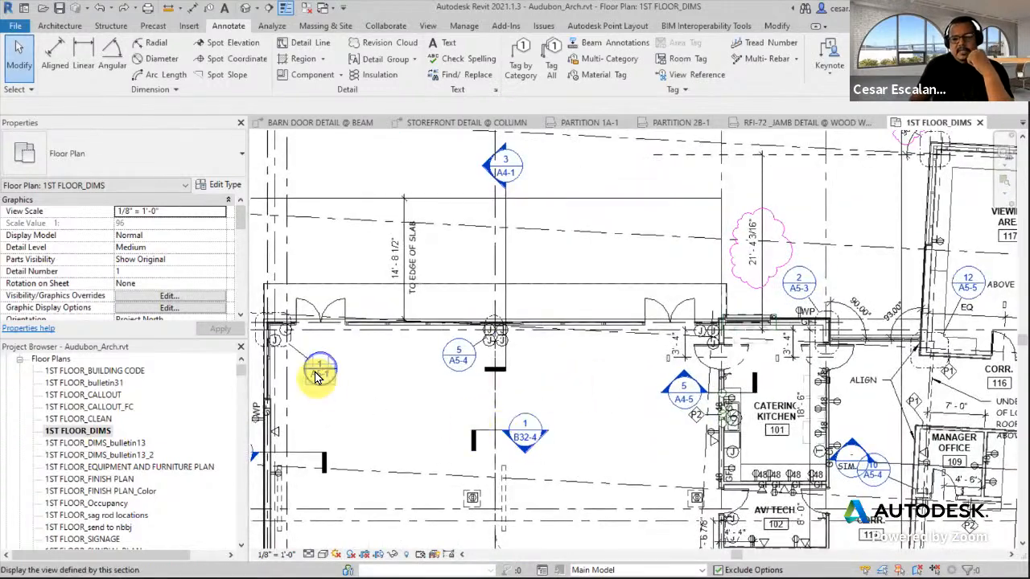
scroll(467, 342, up, 4)
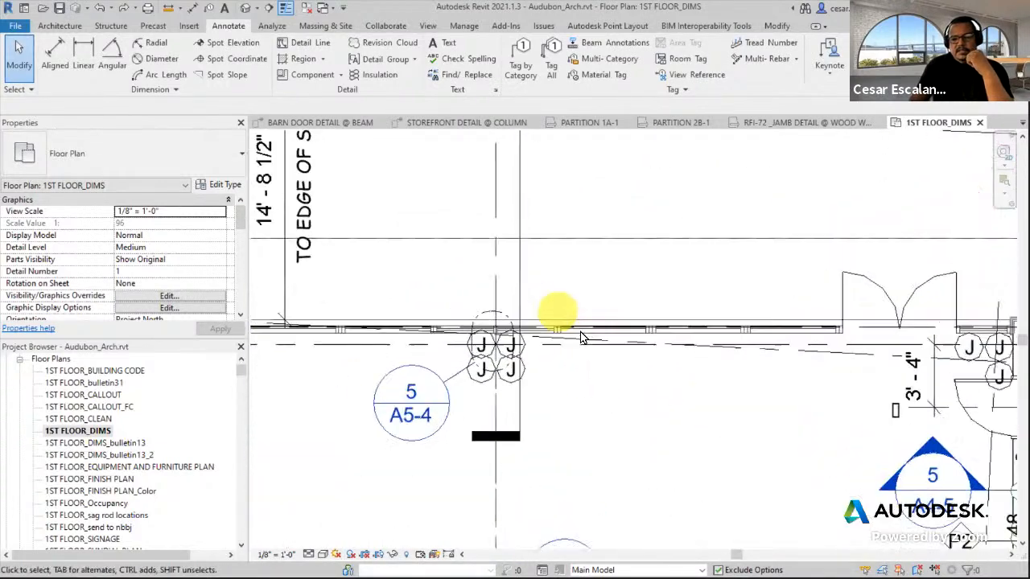
scroll(639, 367, down, 2)
middle_drag(776, 424, 813, 424)
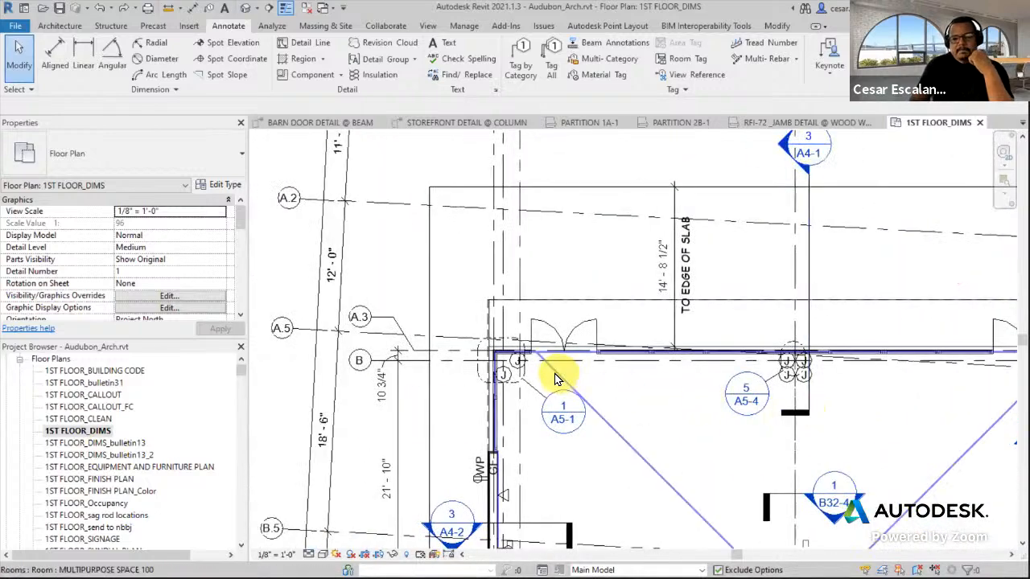
scroll(552, 377, up, 4)
scroll(379, 304, down, 3)
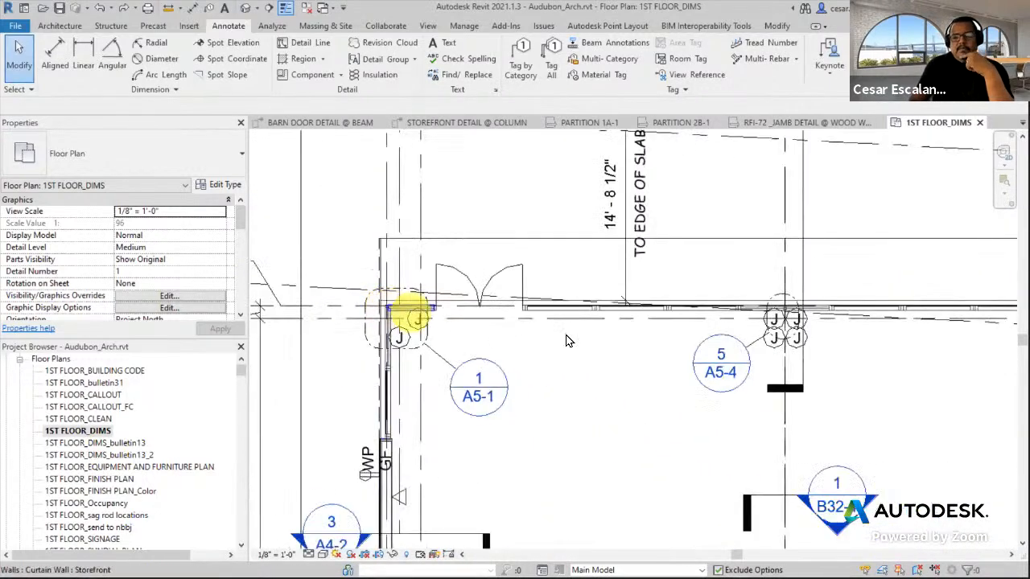
middle_drag(501, 386, 616, 282)
scroll(616, 283, down, 2)
scroll(576, 330, up, 3)
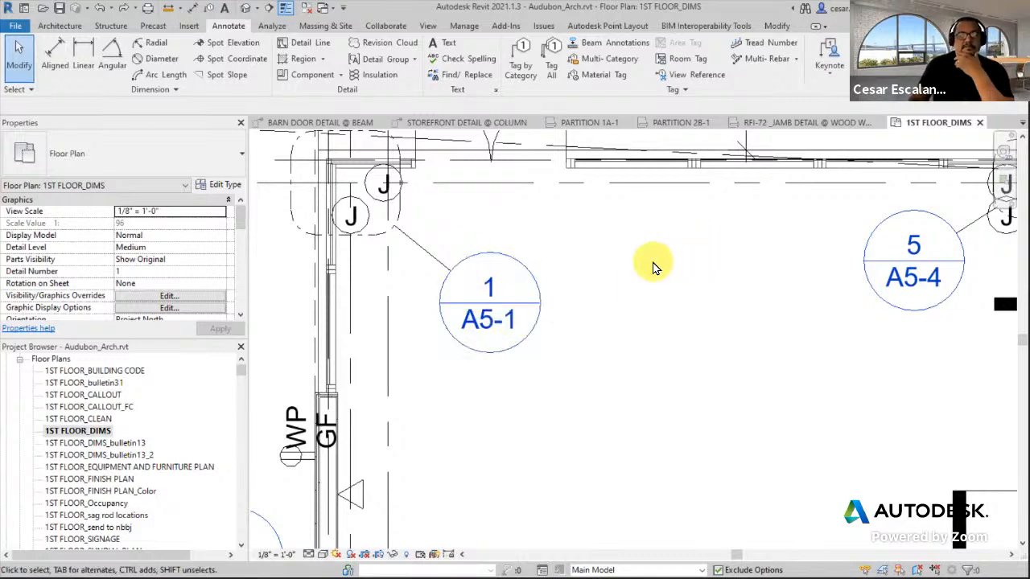
scroll(660, 260, down, 2)
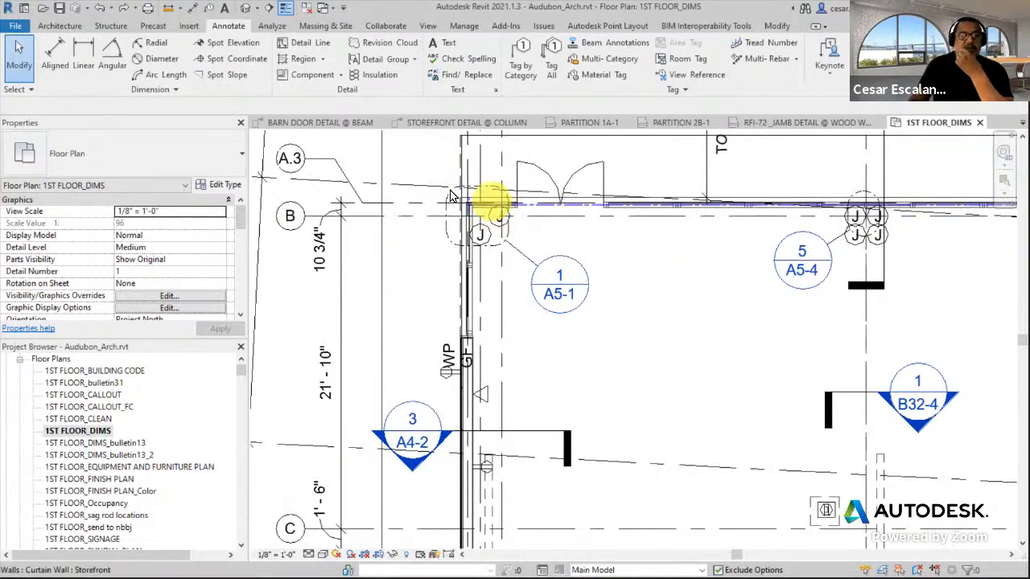
Step: Survey the callouts and section markers across the first floor plan, ending at the multipurpose space's corner callout 1/A5-1
scroll(615, 286, down, 1)
scroll(644, 306, down, 1)
scroll(482, 298, down, 1)
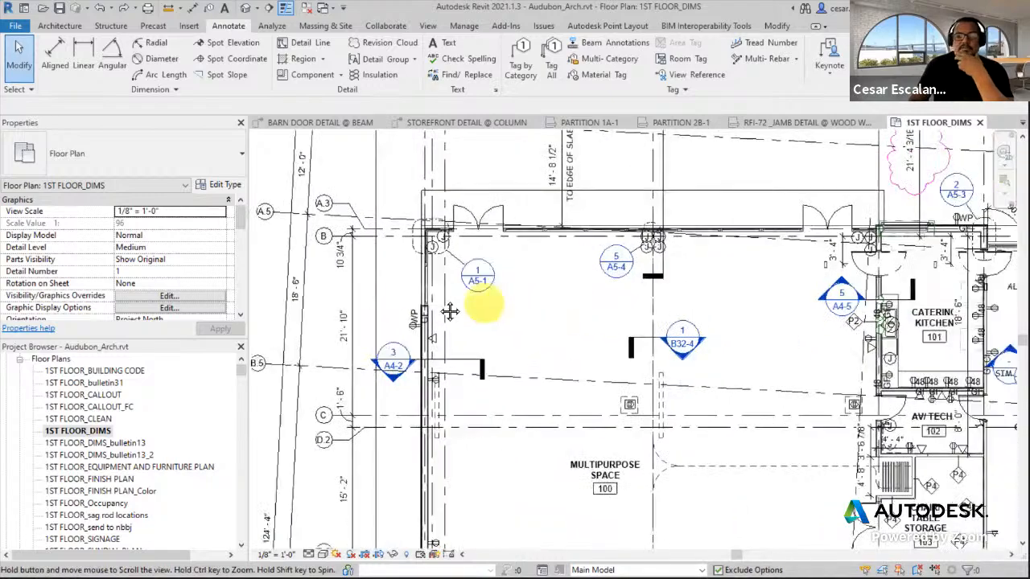
scroll(435, 301, down, 1)
scroll(474, 306, down, 2)
scroll(712, 391, up, 2)
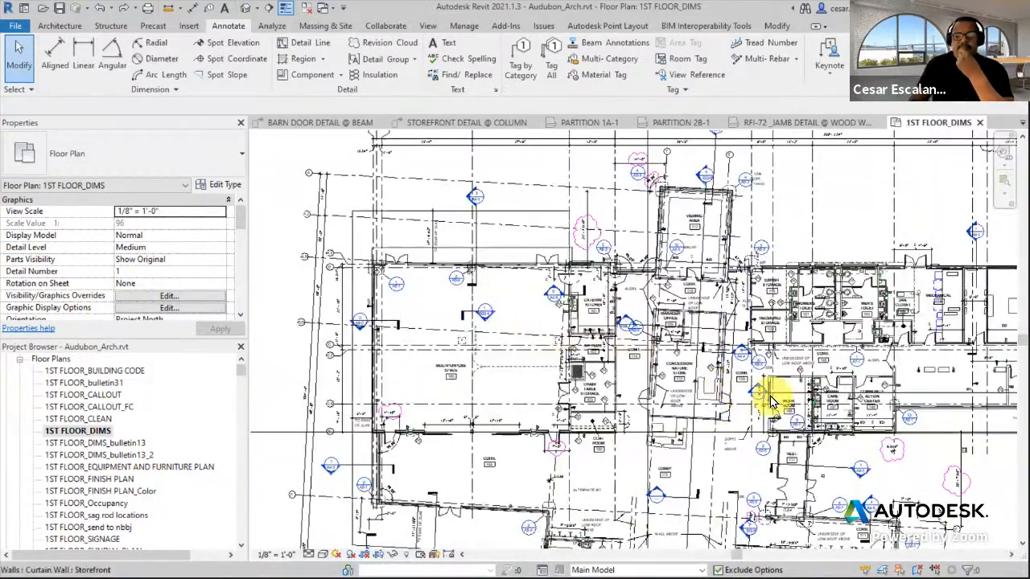
middle_drag(713, 391, 771, 389)
scroll(435, 273, up, 2)
scroll(453, 297, up, 2)
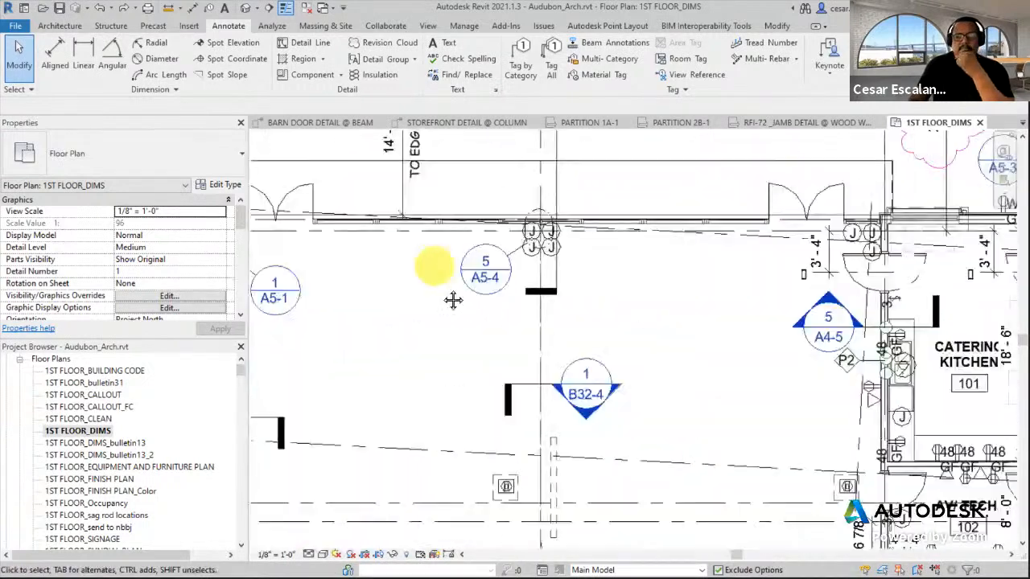
scroll(673, 368, up, 1)
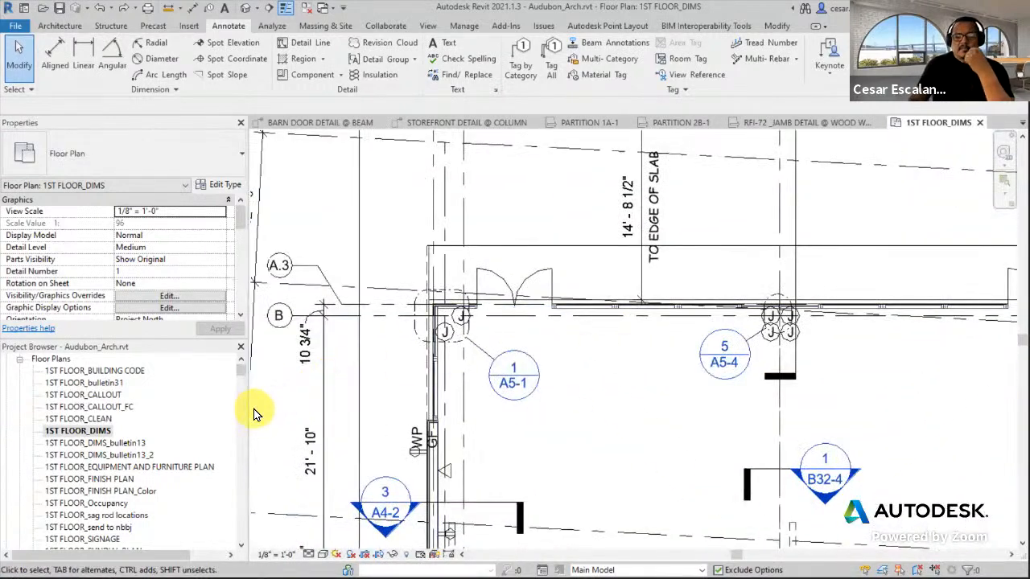
scroll(254, 414, up, 1)
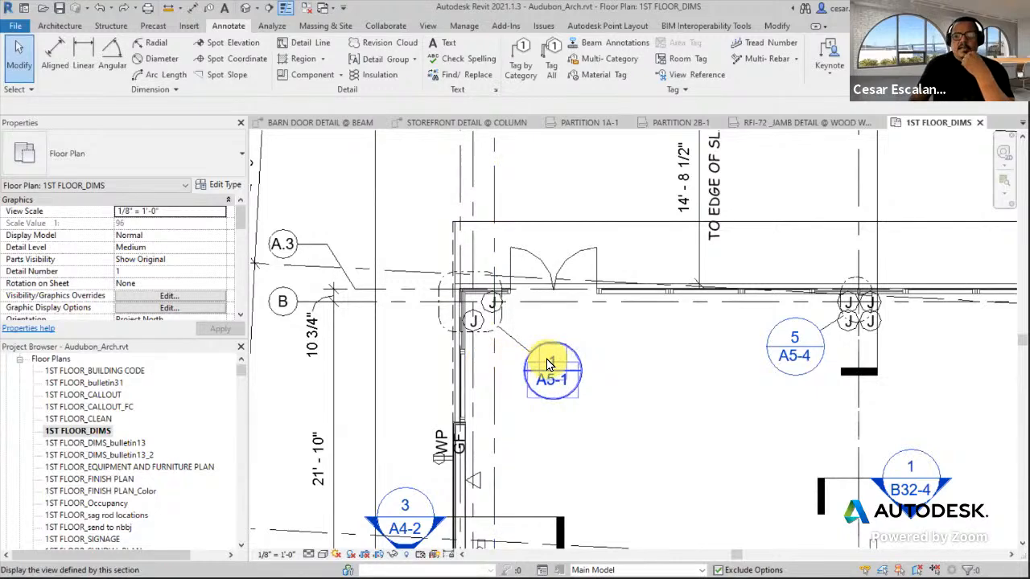
Step: Select callout 5/A5-4 at the storefront column, review its view and sheet properties, and clear the selection
middle_drag(603, 345, 475, 349)
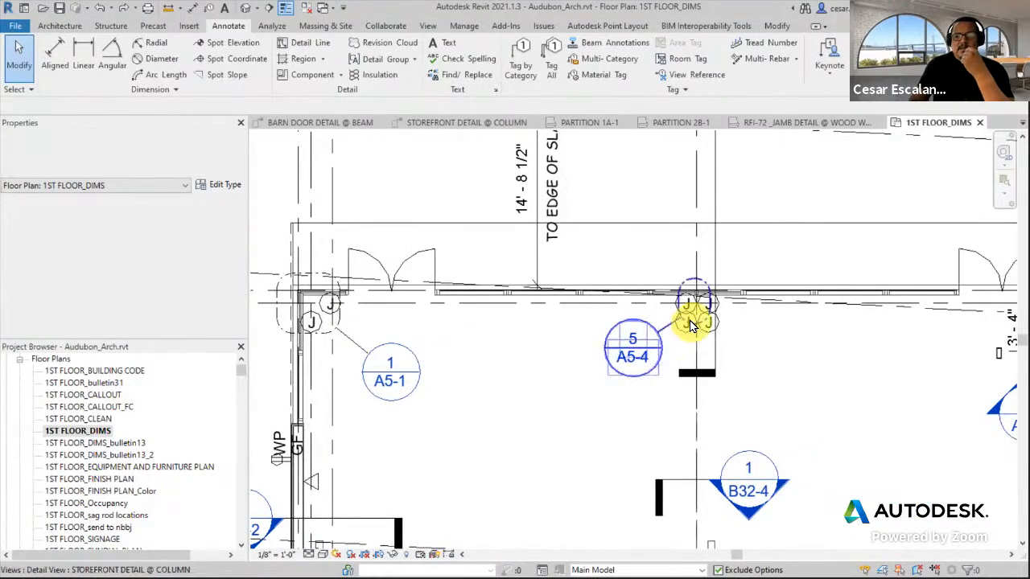
scroll(690, 322, up, 2)
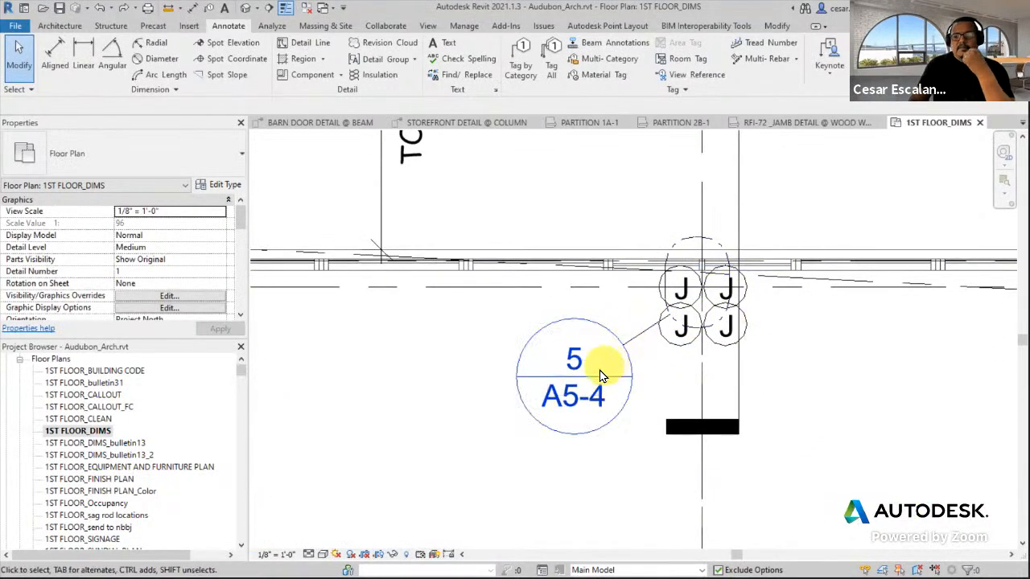
click(641, 338)
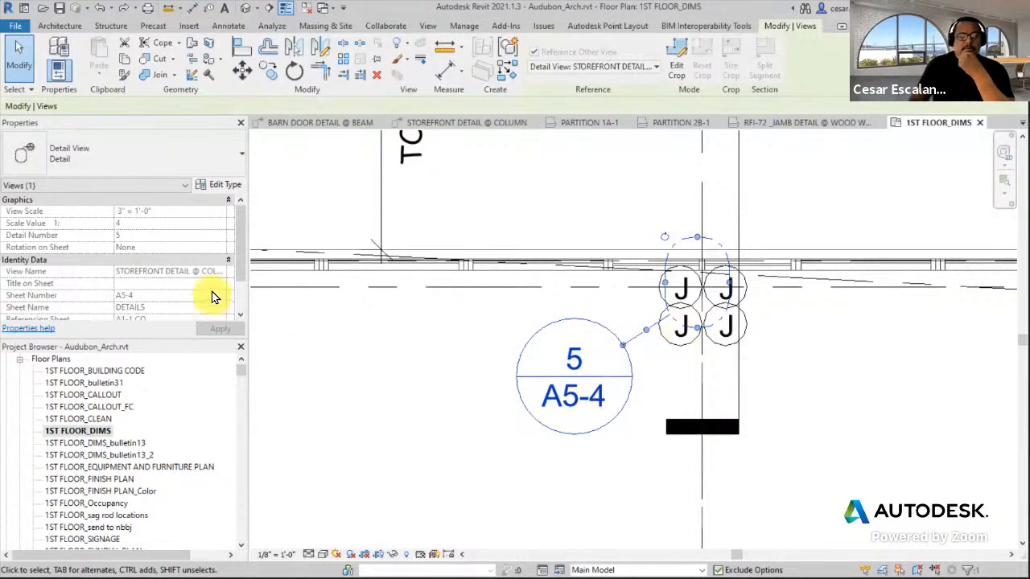
mouse_move(239, 251)
mouse_down()
mouse_move(238, 288)
mouse_move(241, 268)
mouse_up()
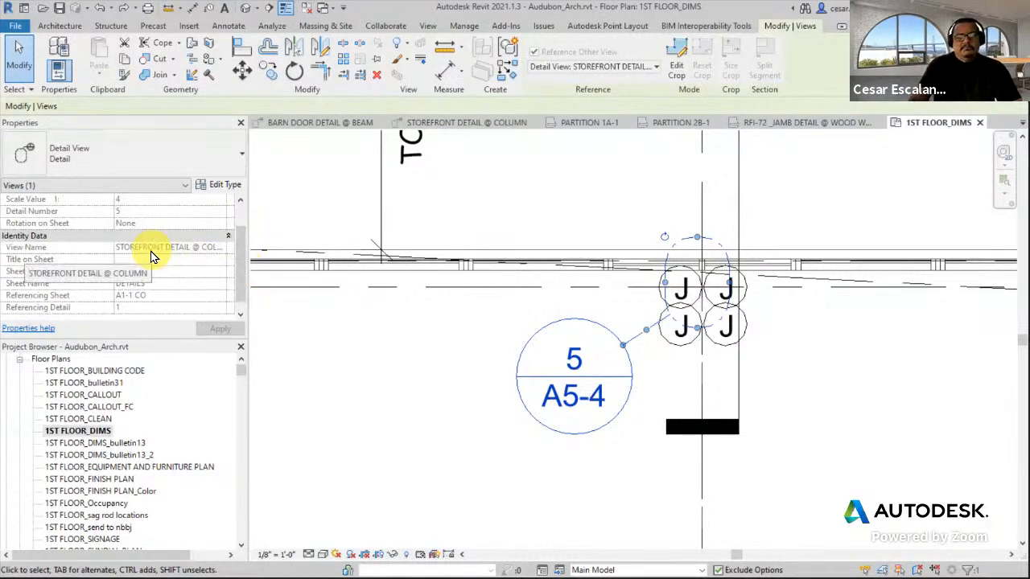
click(453, 472)
Step: Reselect callout 5/A5-4 and examine how it sits on the storefront wall and which detail view it references
scroll(453, 471, down, 3)
mouse_move(533, 469)
middle_down()
mouse_move(492, 431)
mouse_move(744, 441)
middle_up()
scroll(492, 430, down, 2)
scroll(640, 399, up, 2)
scroll(668, 406, up, 2)
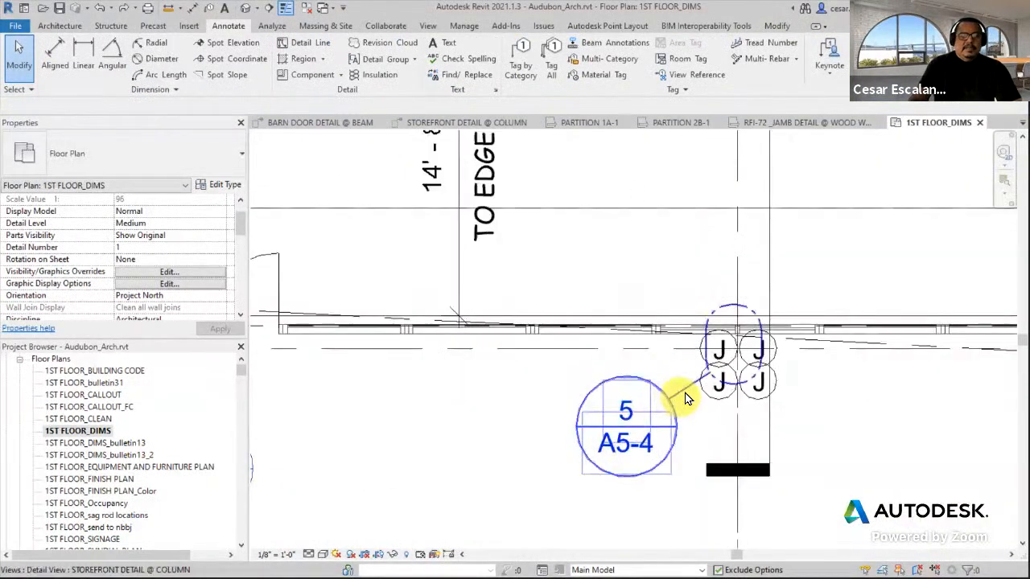
click(667, 402)
middle_drag(424, 428, 276, 418)
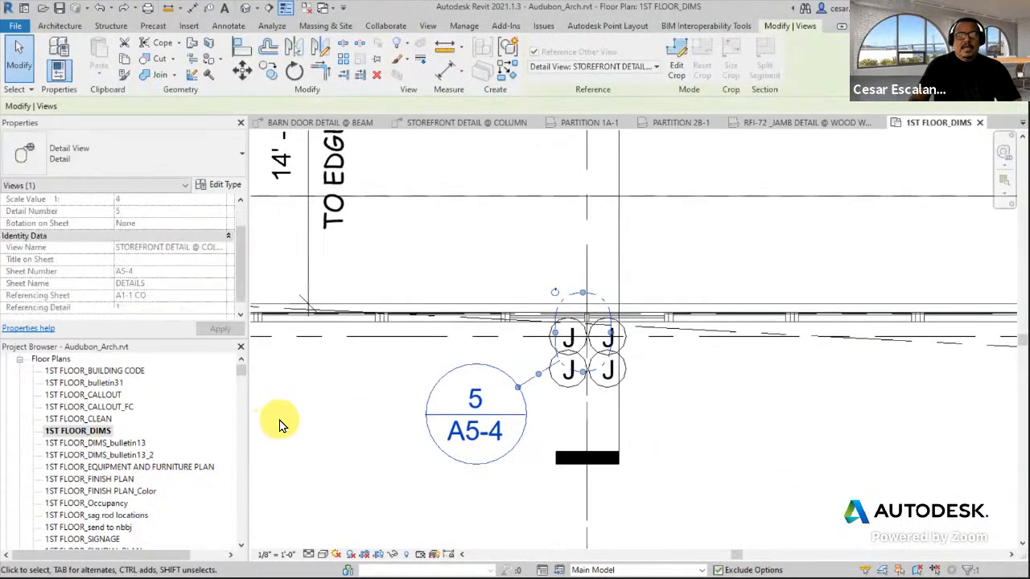
scroll(276, 419, down, 3)
scroll(653, 415, up, 2)
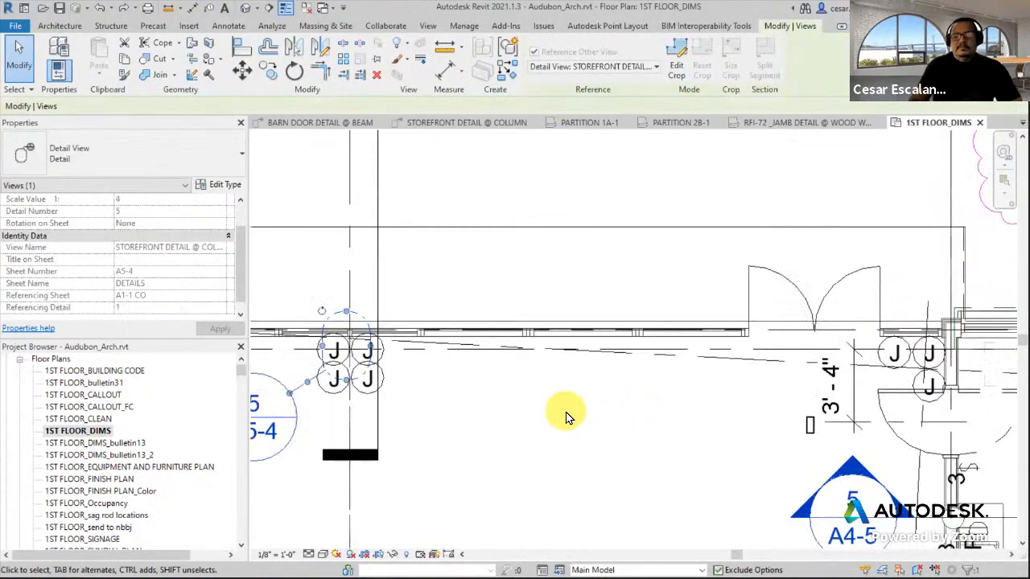
middle_drag(577, 420, 632, 421)
scroll(533, 416, up, 1)
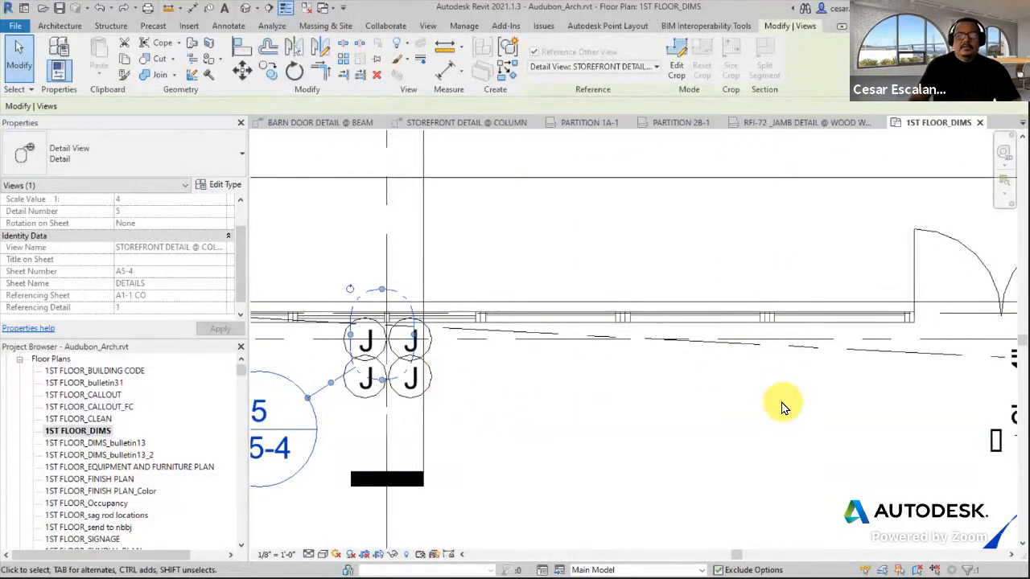
scroll(784, 408, down, 1)
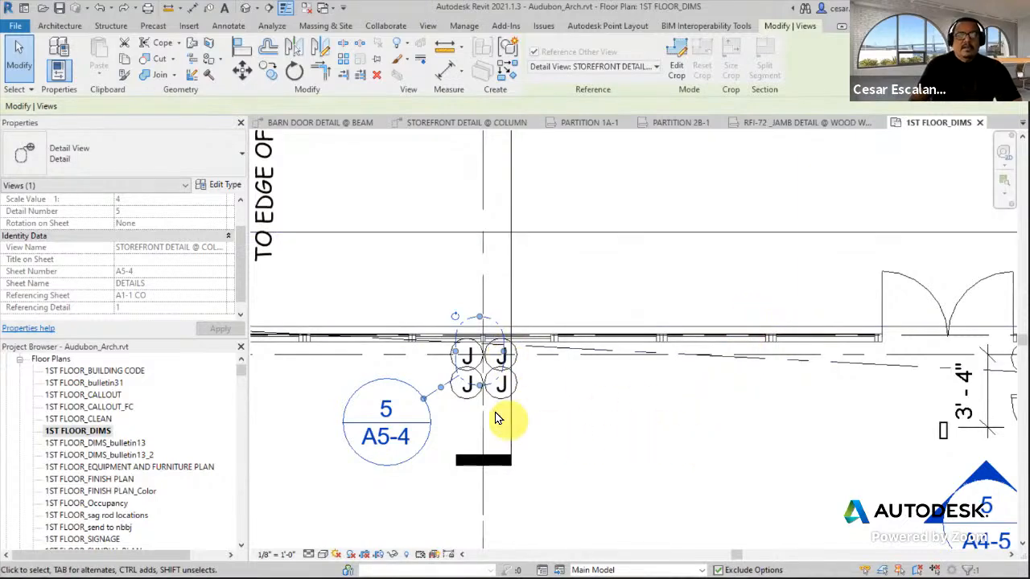
Step: Recheck the view name in the column callout's identity data and leave the callout deselected
click(636, 446)
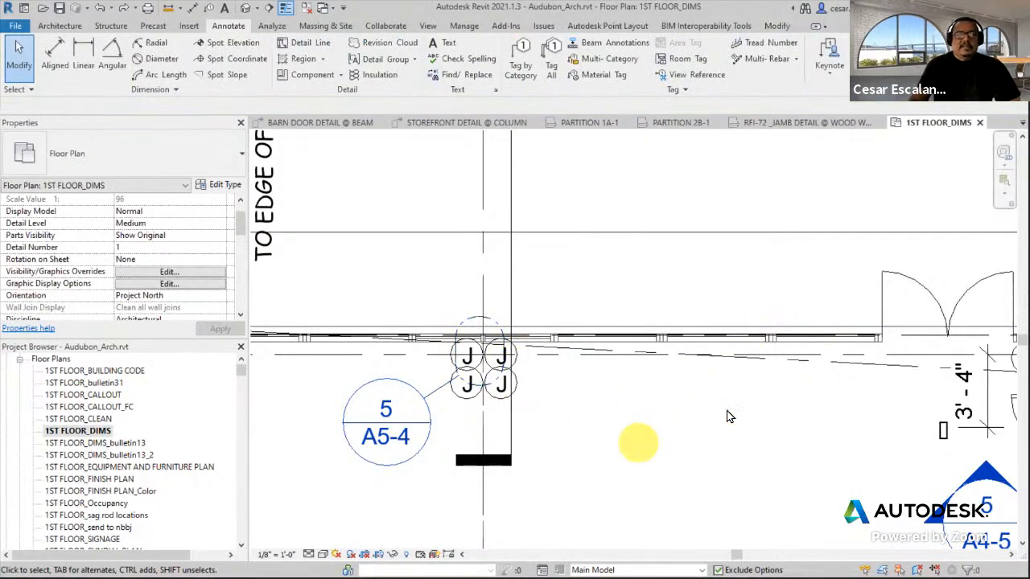
click(440, 392)
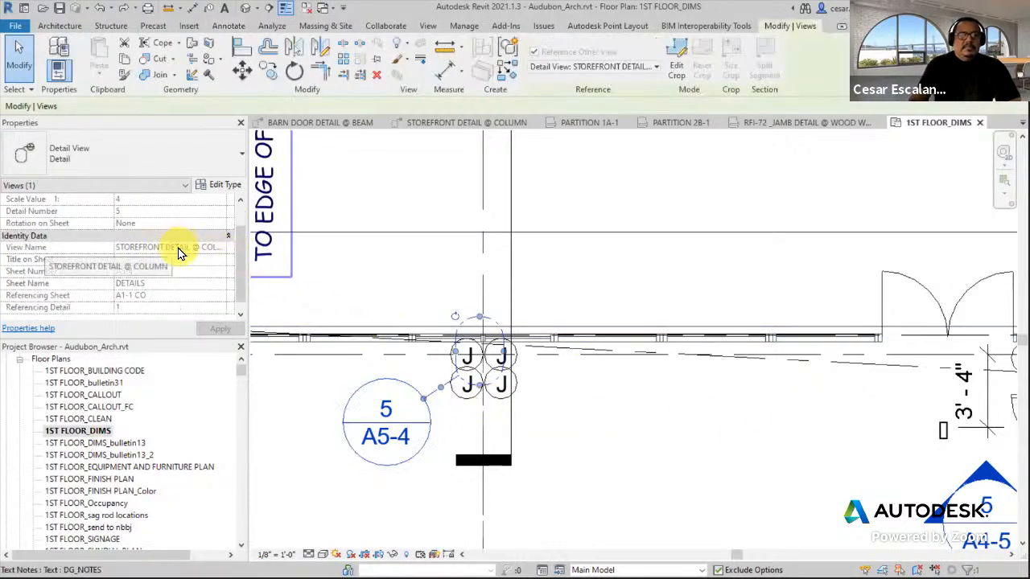
click(665, 424)
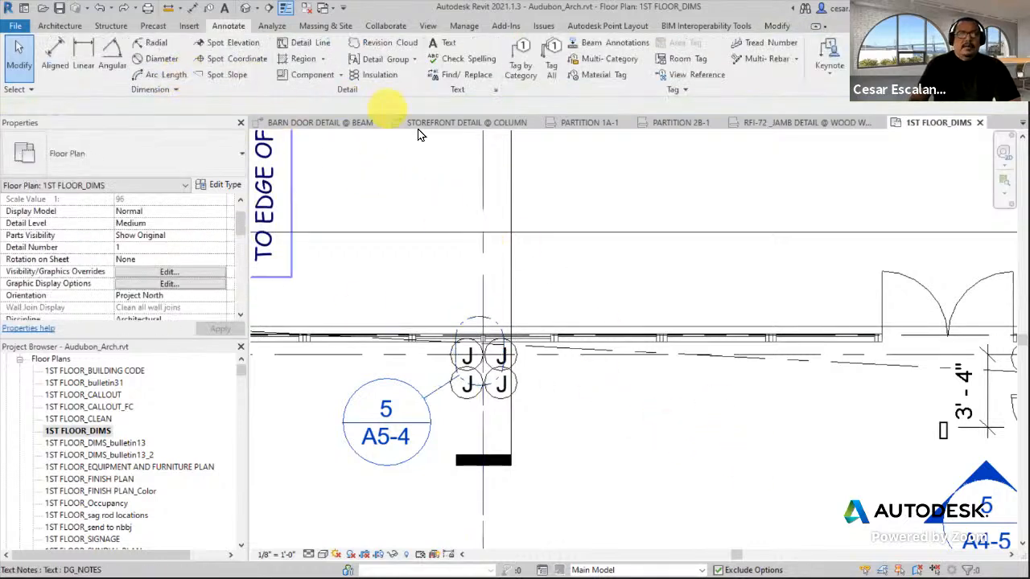
right_click(440, 160)
click(377, 174)
right_click(338, 134)
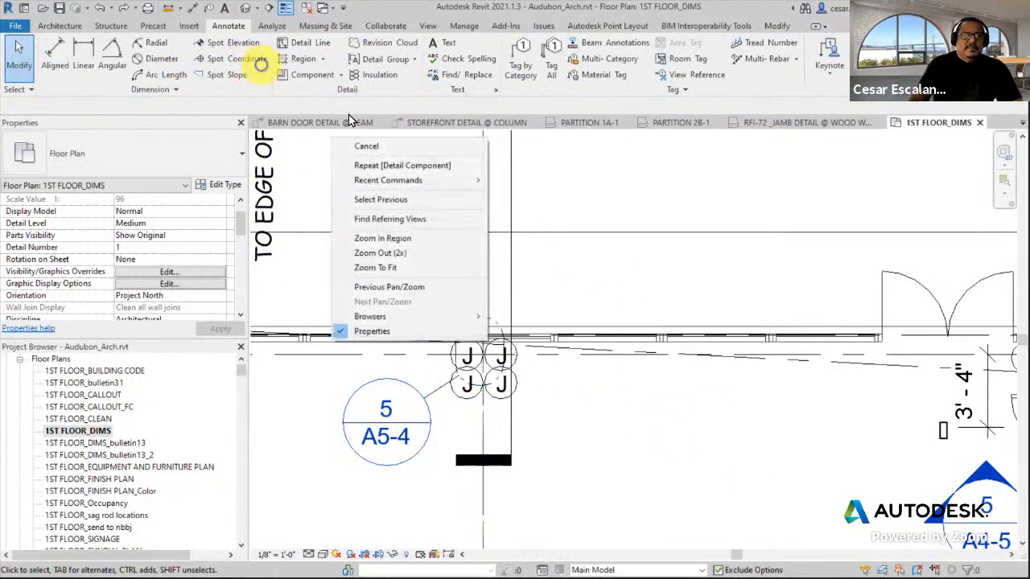
click(478, 163)
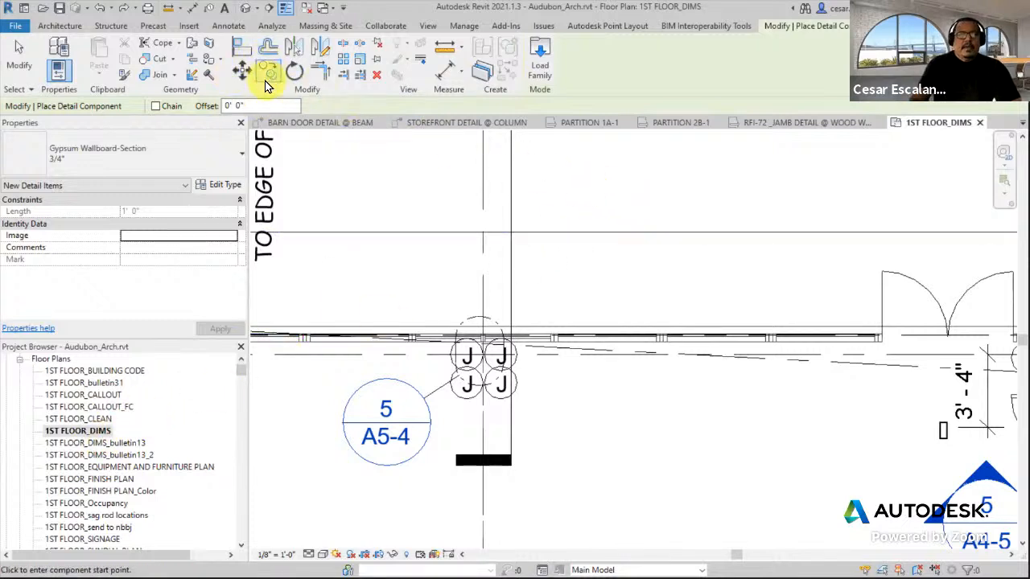
key(Escape)
key(Escape)
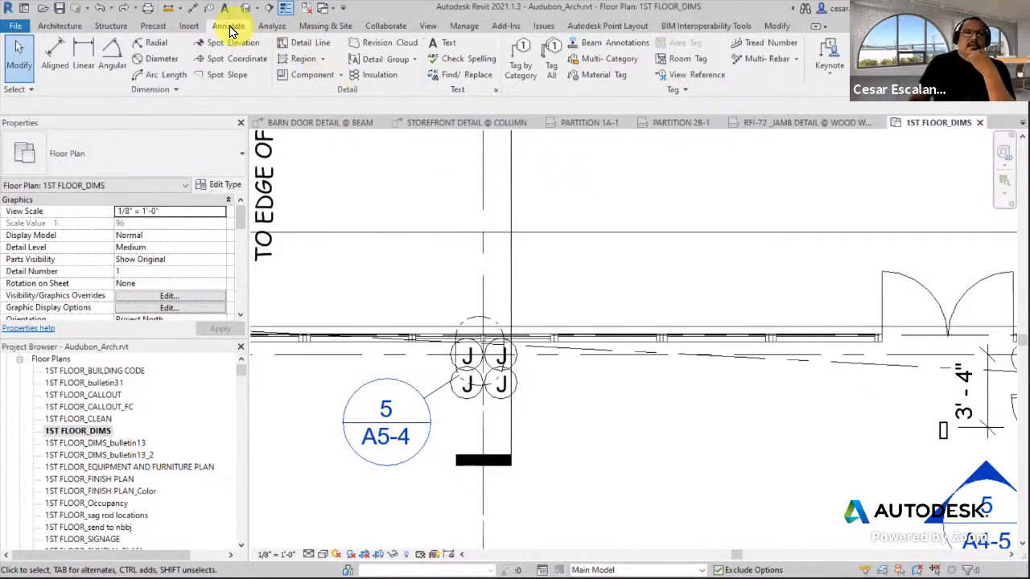
Step: Start a new callout in the floor plan using the Detail View: Detail type
click(428, 26)
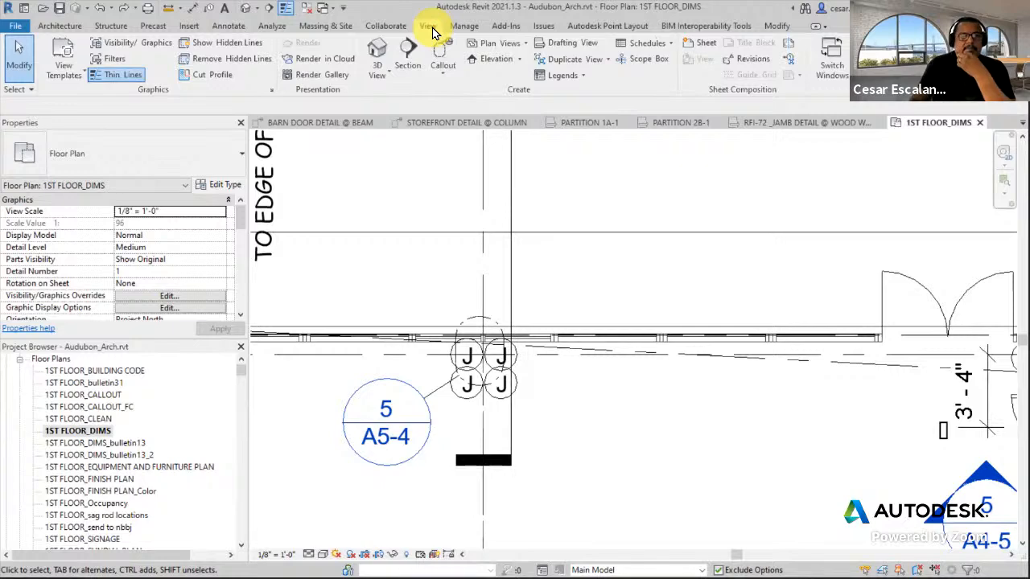
click(446, 53)
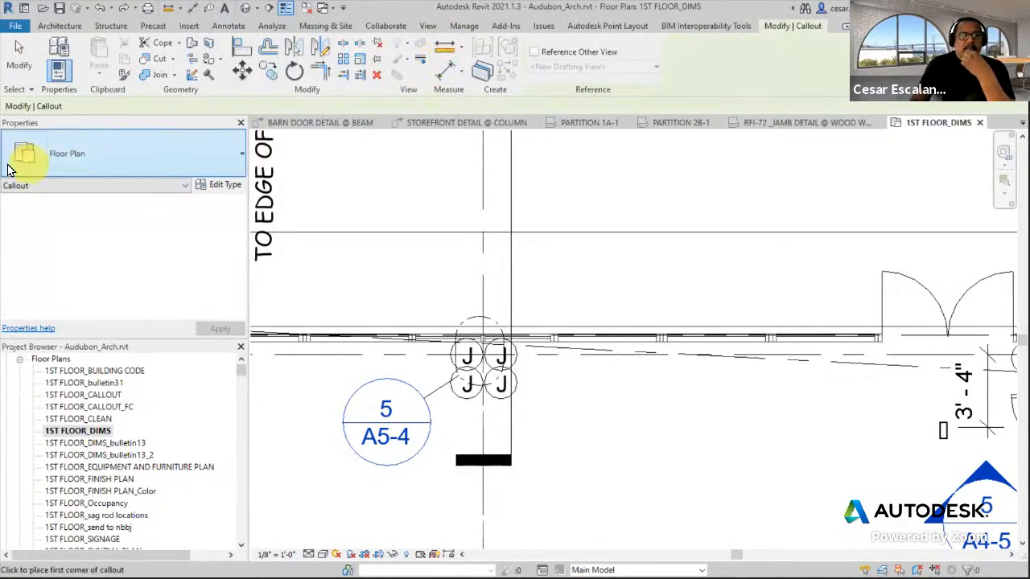
click(105, 157)
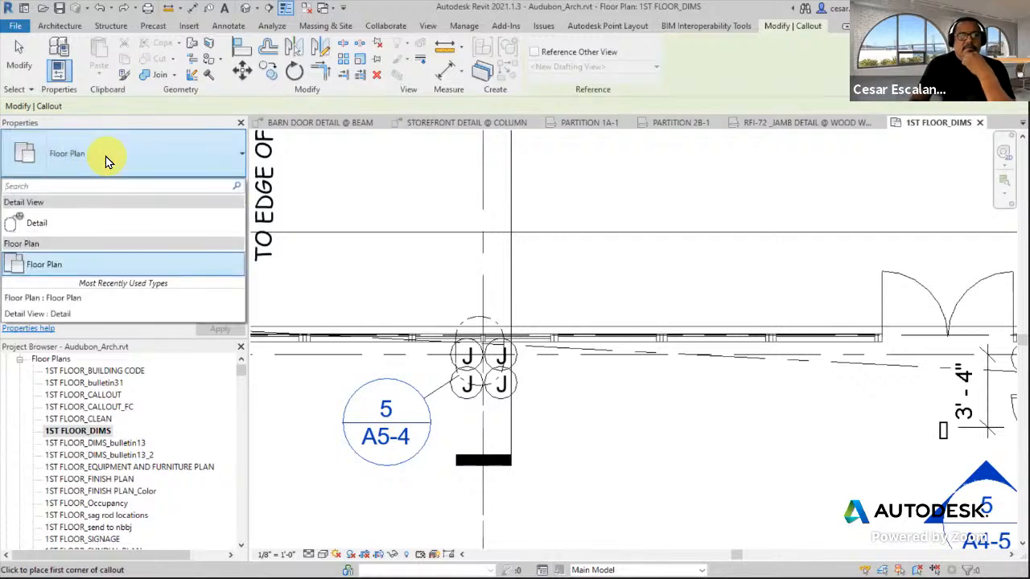
click(42, 222)
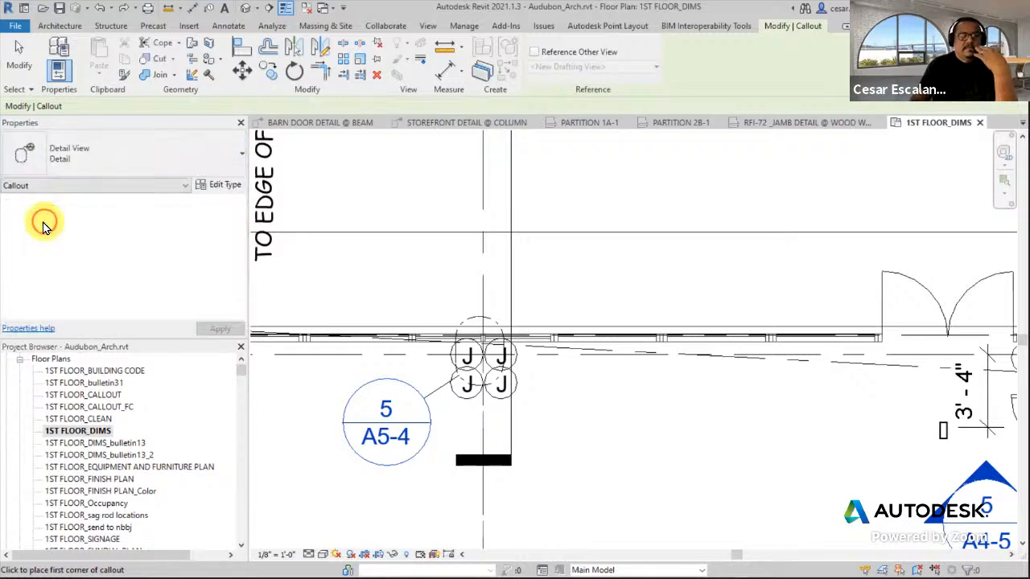
Step: Set the new callout to reference another view, choosing Detail View: STOREFRONT DETAIL @ COLUMN (5/A5-4)
click(533, 53)
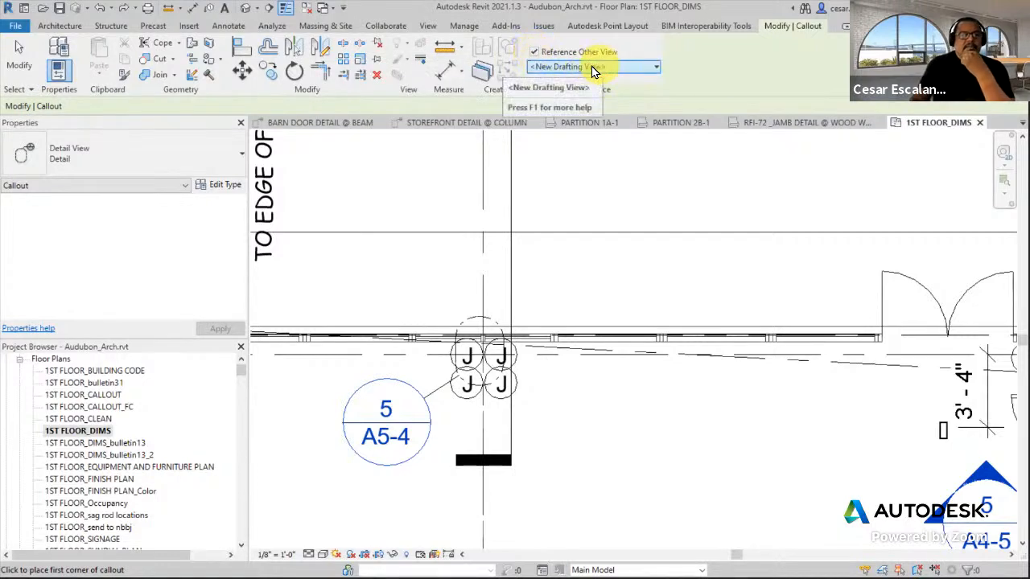
click(653, 69)
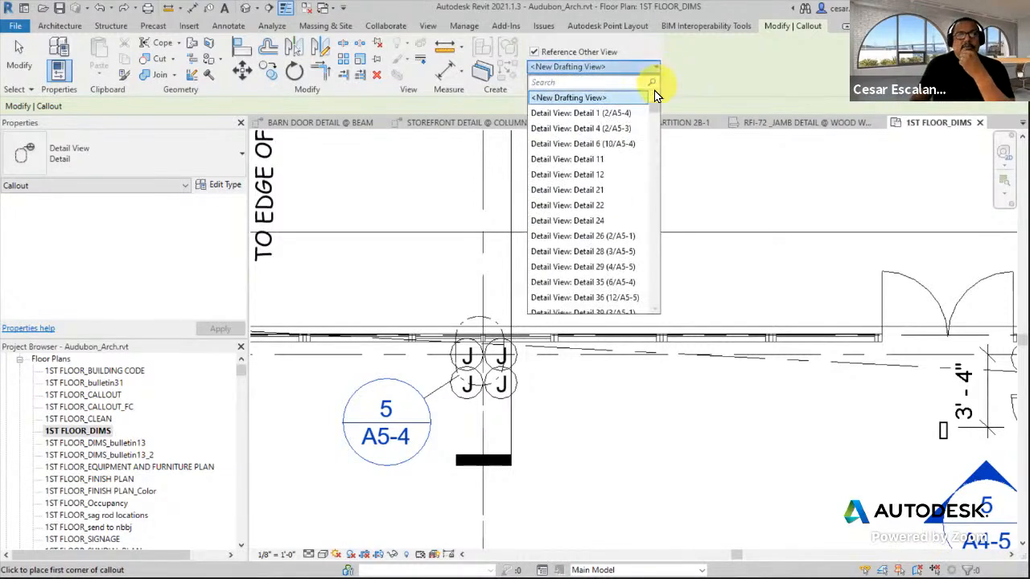
mouse_move(654, 103)
mouse_down()
mouse_move(657, 311)
mouse_move(667, 95)
mouse_up()
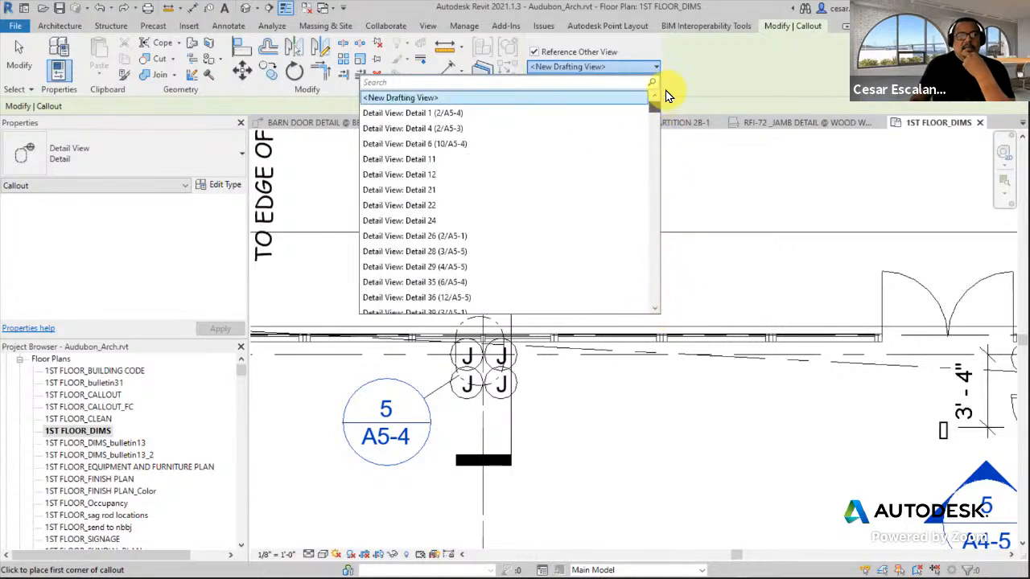
click(567, 81)
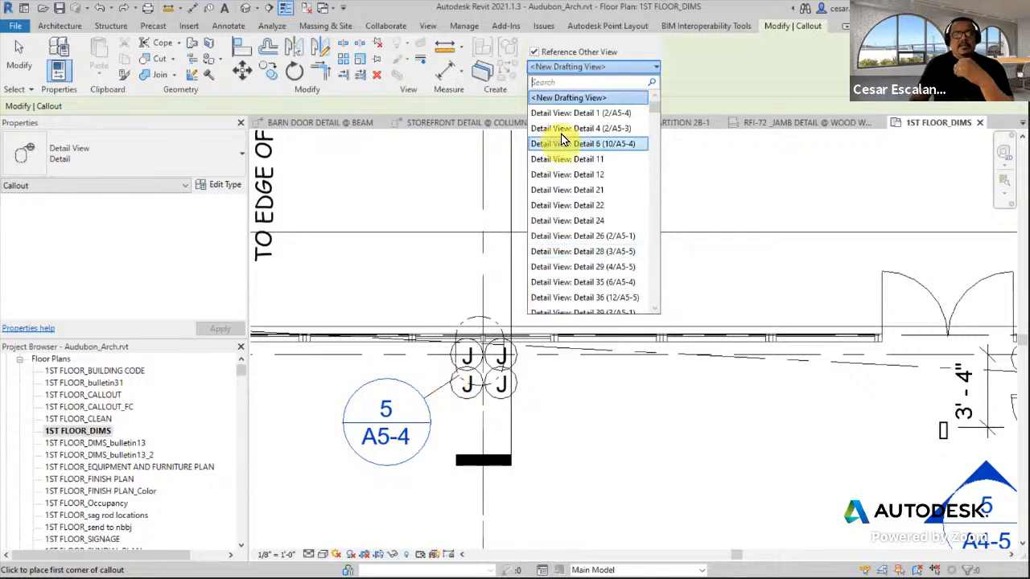
text(store)
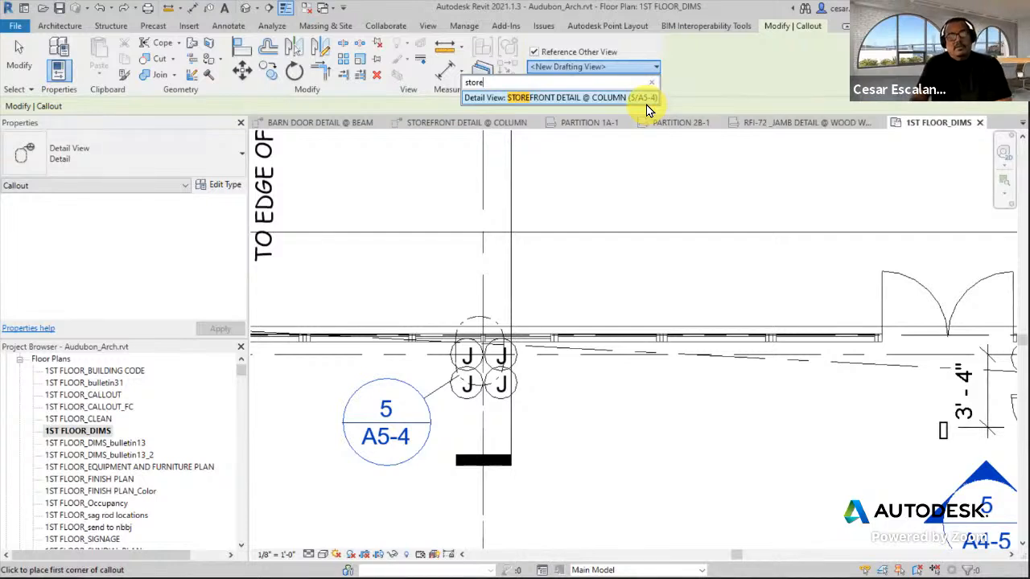
click(552, 98)
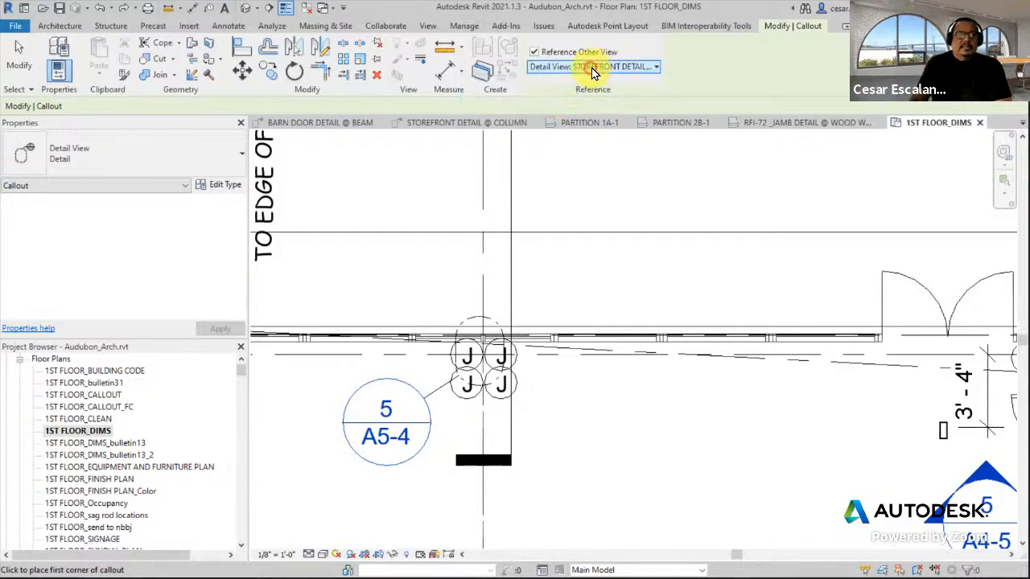
Step: Place the callout around the storefront mullion between the column and the double door, move its head above the wall, and deselect it
click(745, 311)
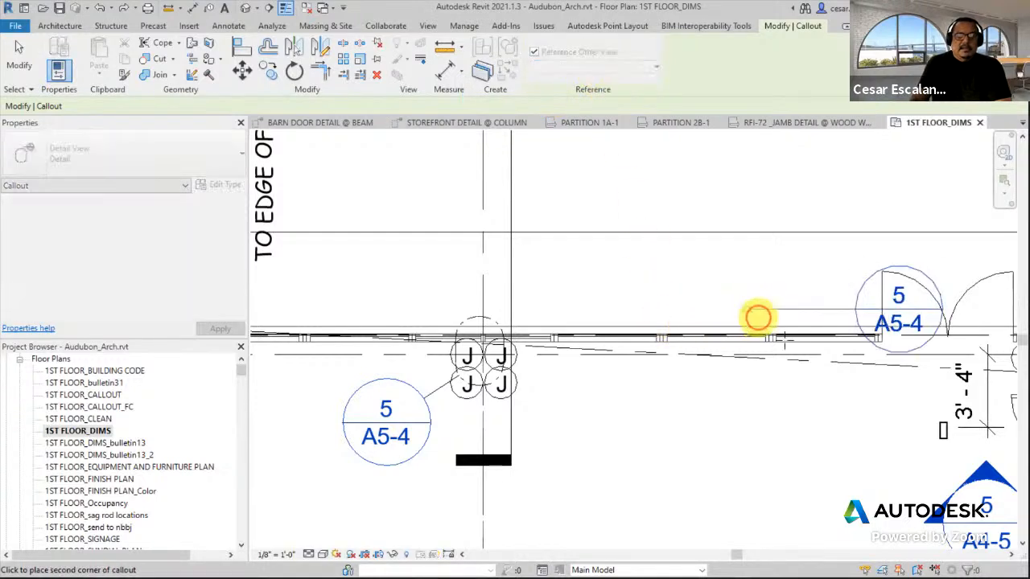
click(800, 394)
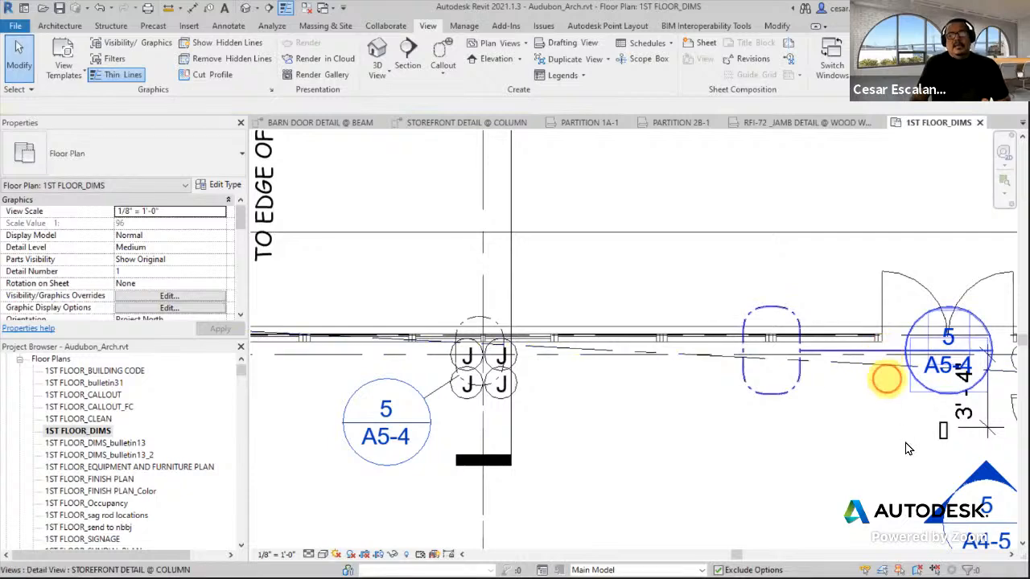
click(885, 355)
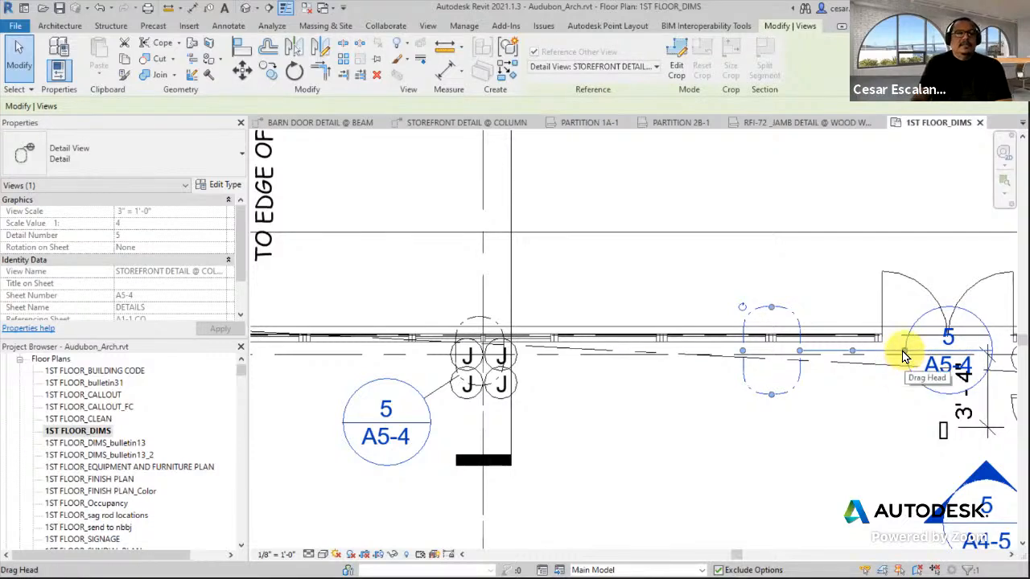
drag(904, 357, 700, 297)
click(688, 450)
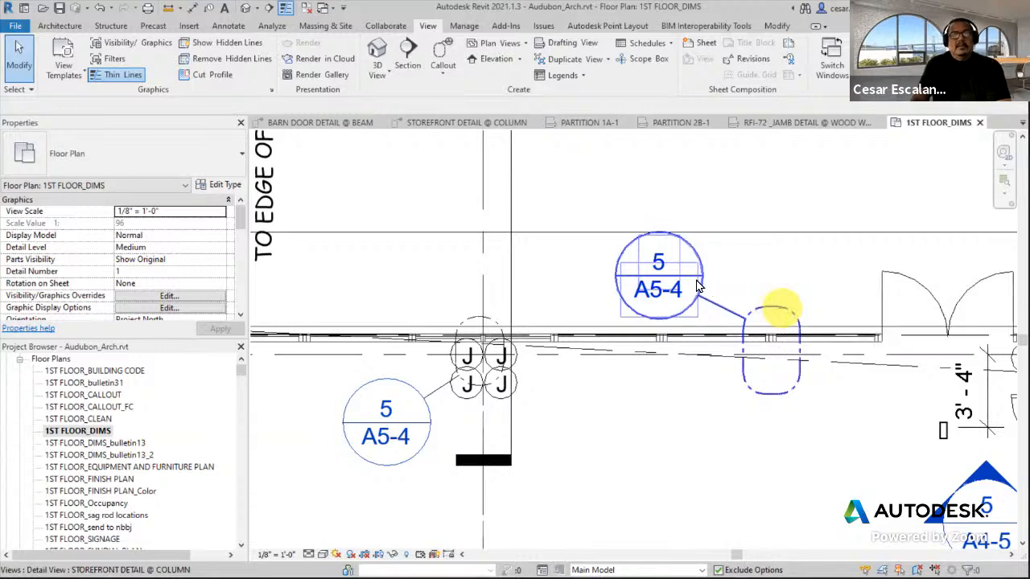
Step: Follow the new callout to its referenced detail view, then return to the 1ST FLOOR_DIMS floor plan
double_click(657, 283)
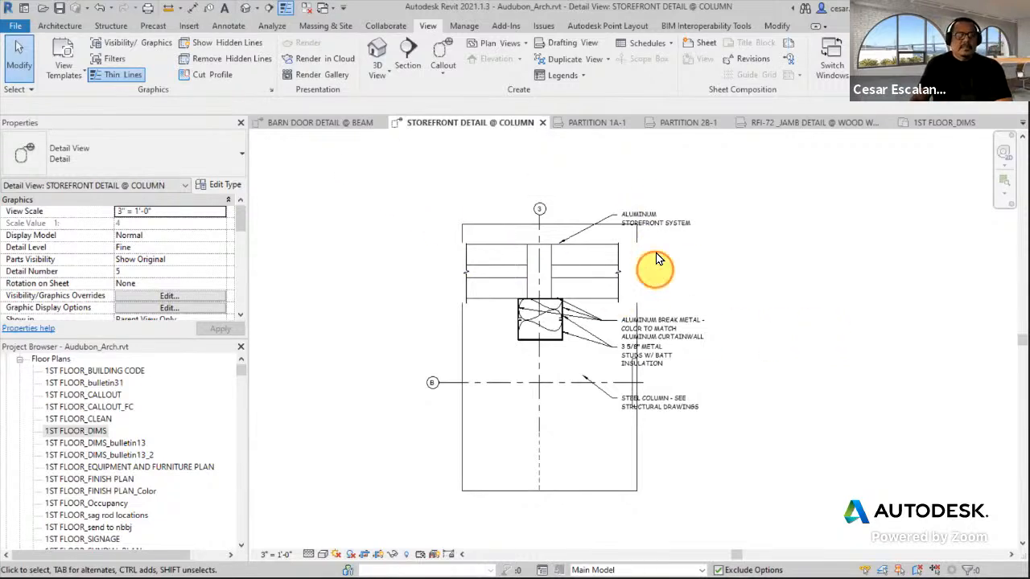
double_click(99, 432)
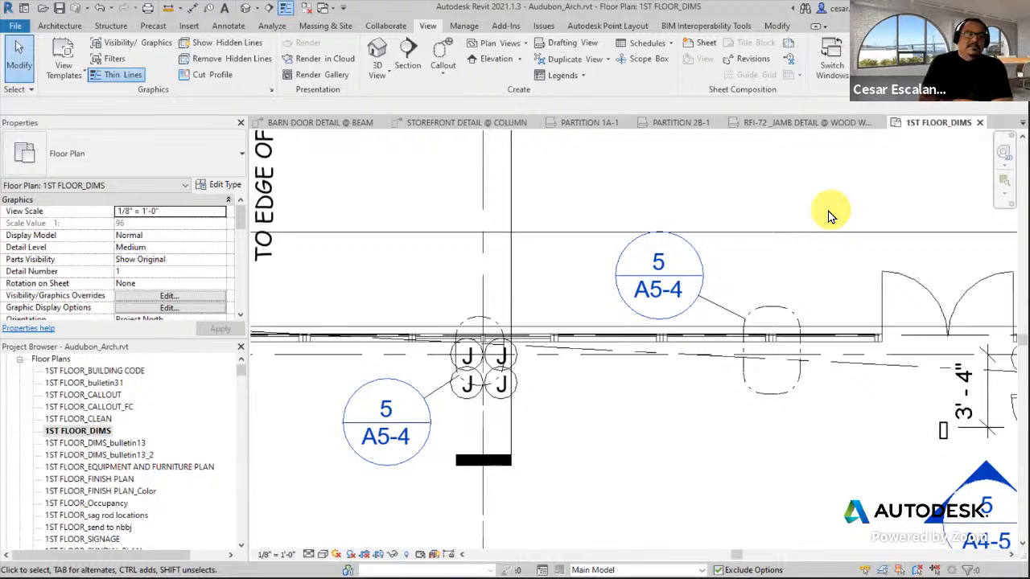
Step: Survey the detail callouts and section marks across the first floor plan, from the storefront wall to the toilet rooms and back
scroll(651, 425, down, 4)
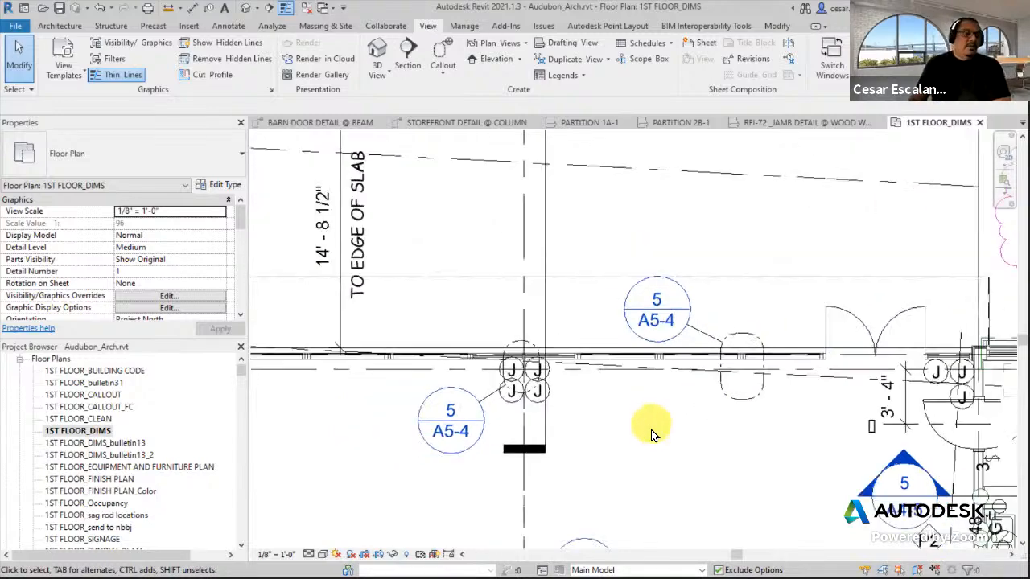
scroll(643, 415, down, 4)
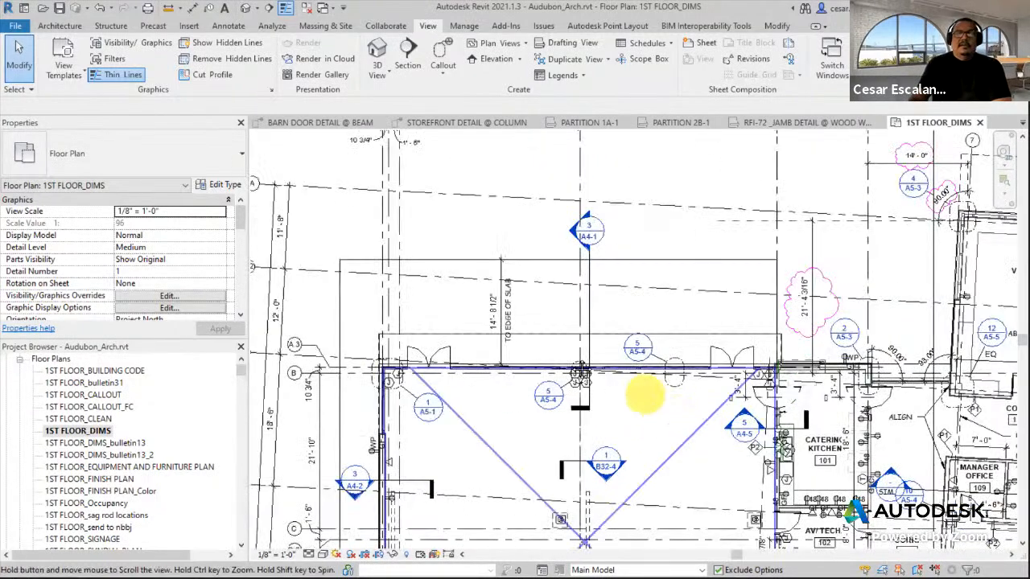
scroll(653, 414, up, 5)
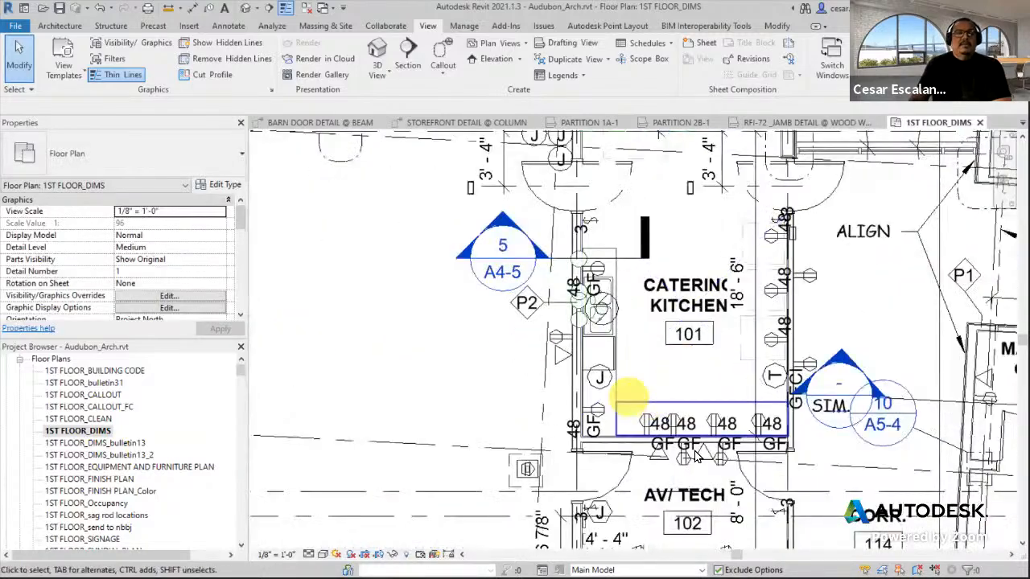
scroll(758, 399, down, 1)
middle_drag(782, 403, 593, 405)
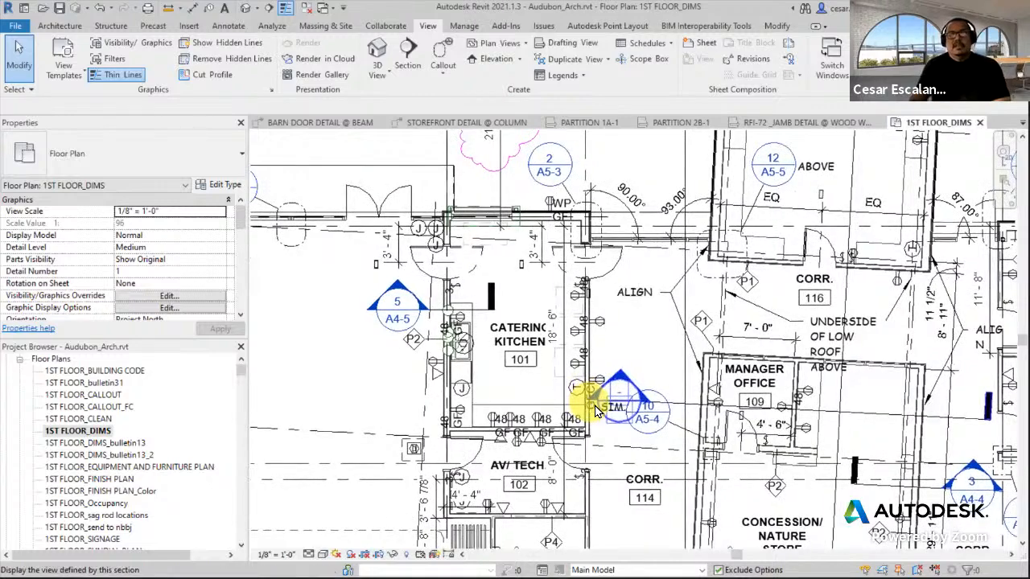
scroll(619, 403, down, 2)
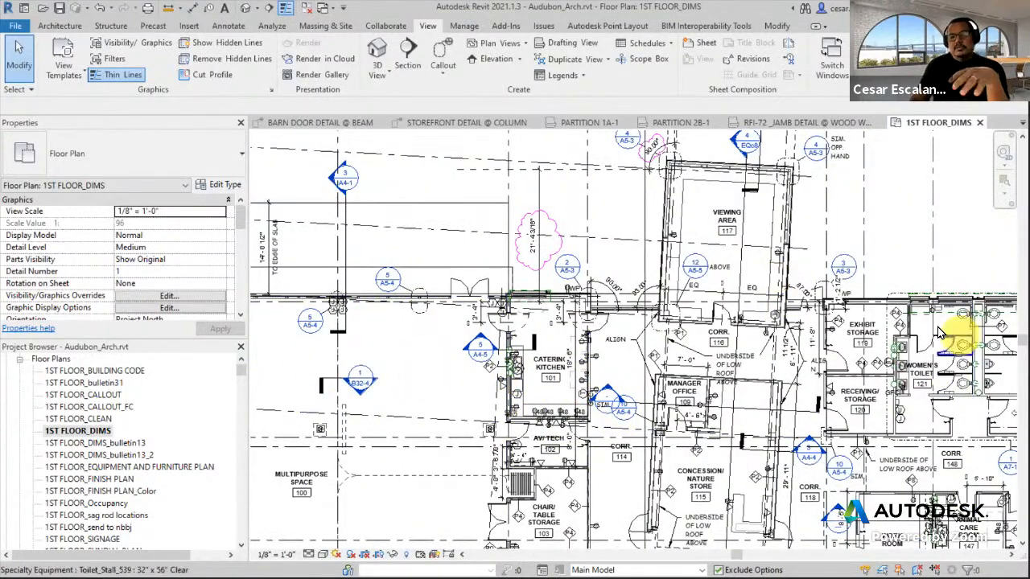
middle_drag(912, 414, 732, 401)
middle_drag(730, 362, 892, 322)
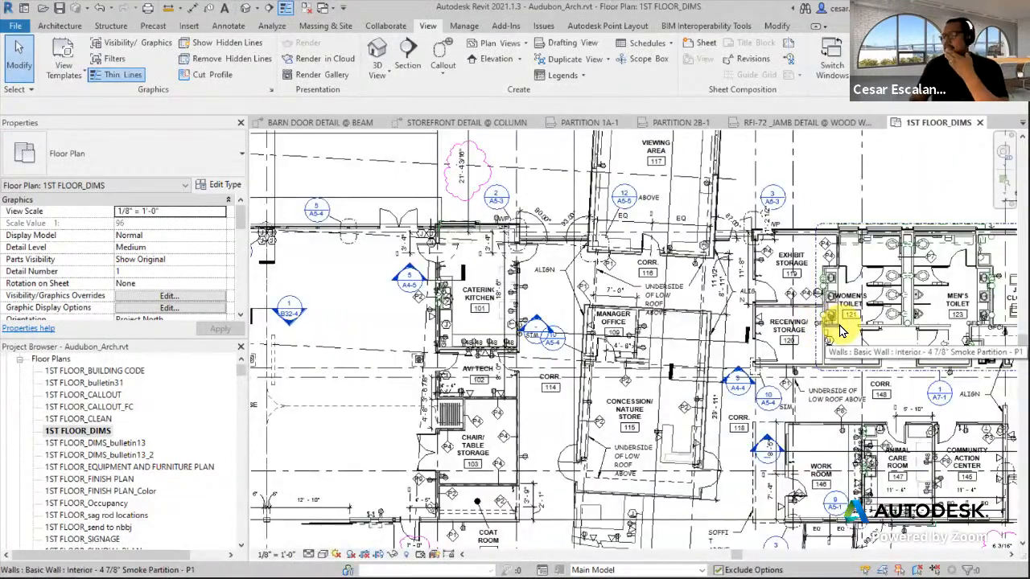
scroll(367, 296, down, 2)
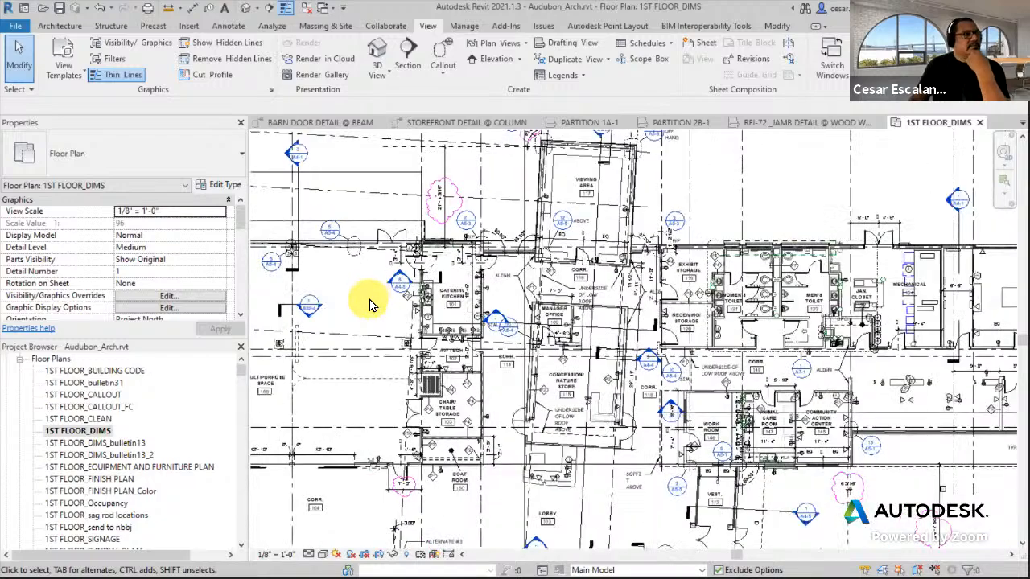
middle_drag(368, 299, 525, 325)
scroll(521, 310, down, 2)
scroll(467, 281, up, 4)
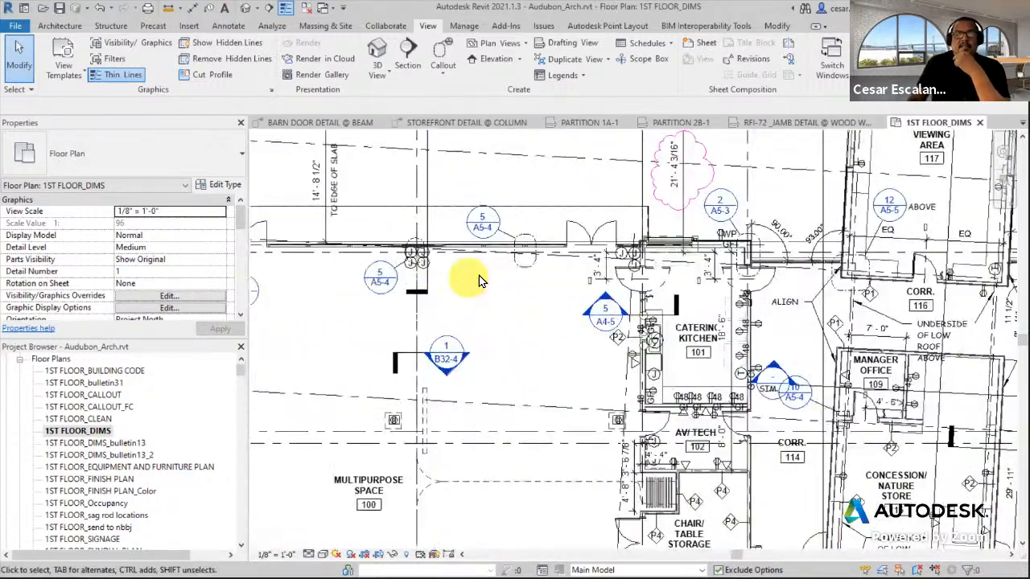
middle_drag(499, 294, 595, 363)
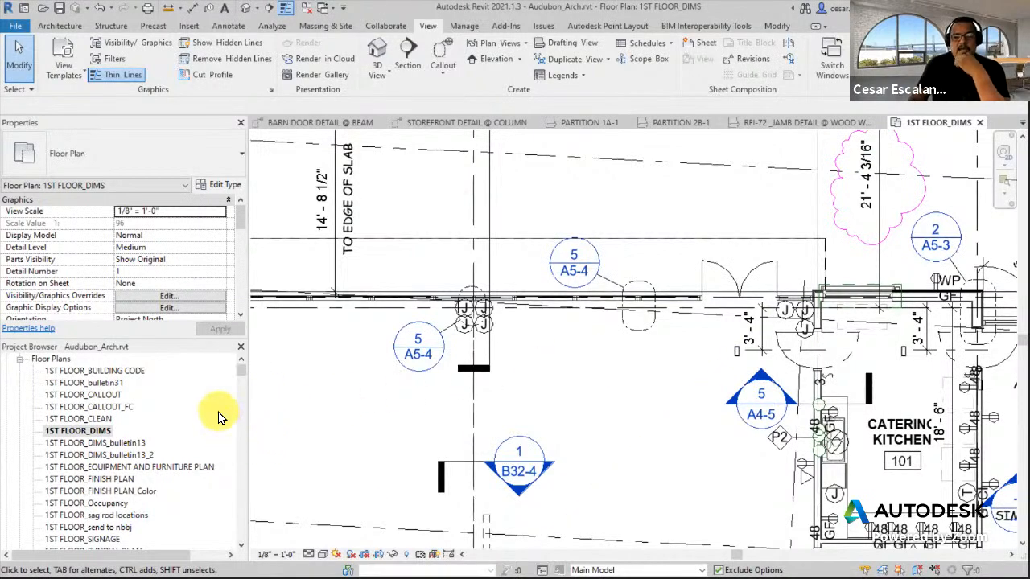
Step: Switch to the RAC_Summer2021 folder and open B2016A-DT012X.dwg in a maximized AutoCAD window
click(16, 64)
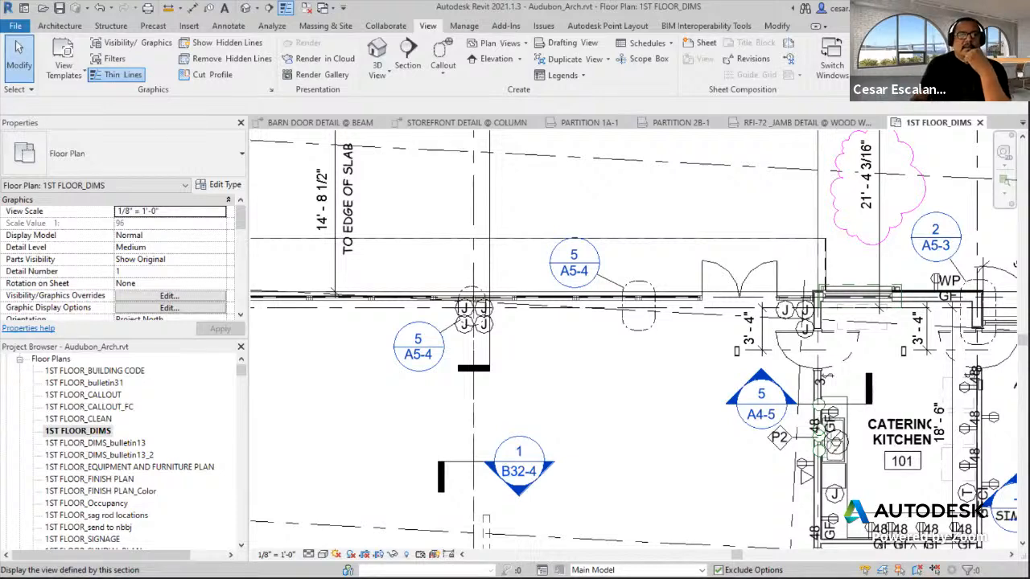
drag(0, 101, 375, 102)
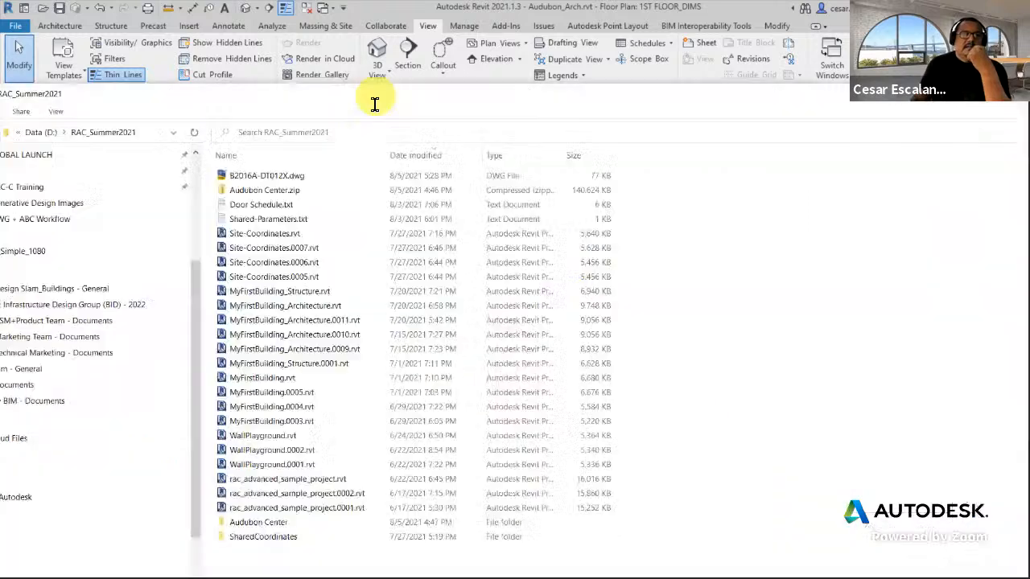
click(290, 182)
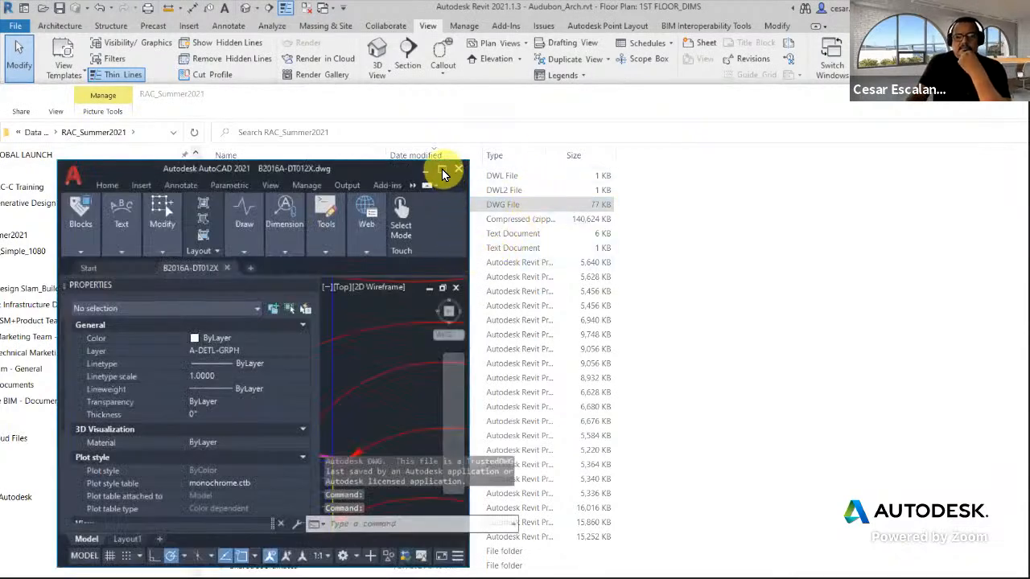
click(442, 172)
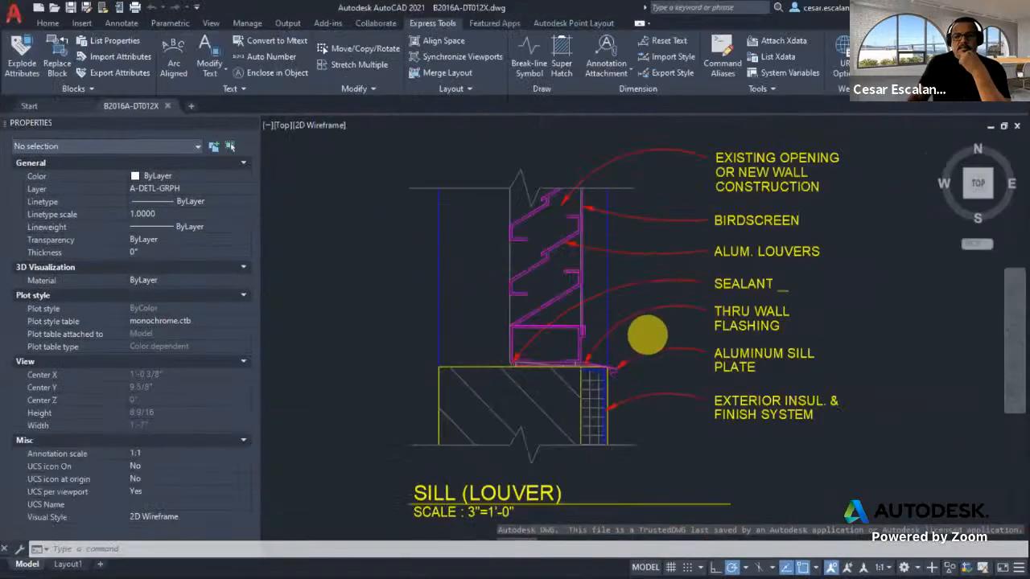
Step: Examine the SILL (LOUVER) detail's linework, layers, leaders and material notes
scroll(648, 334, down, 2)
scroll(648, 334, up, 3)
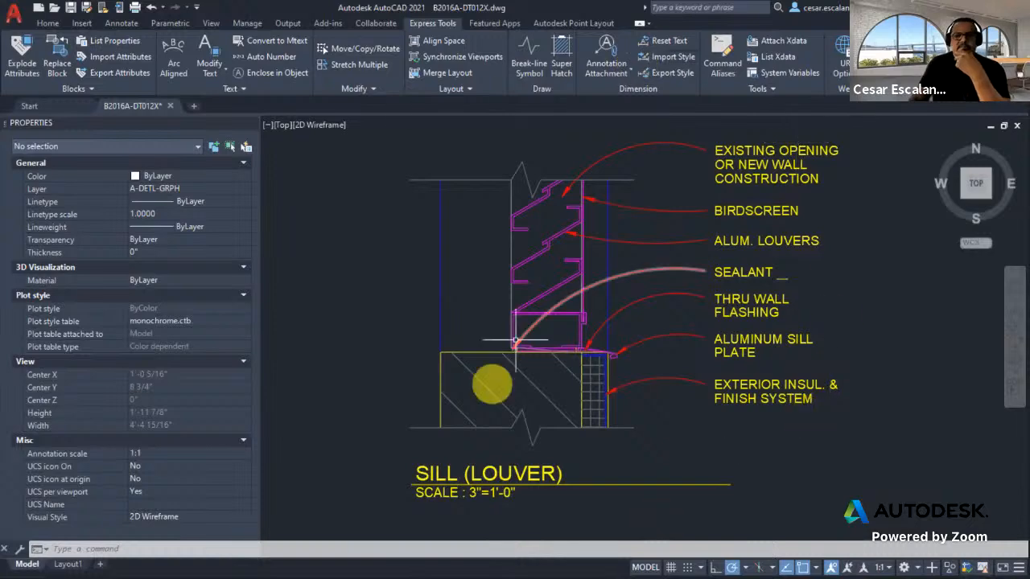
scroll(825, 429, down, 2)
scroll(823, 431, up, 2)
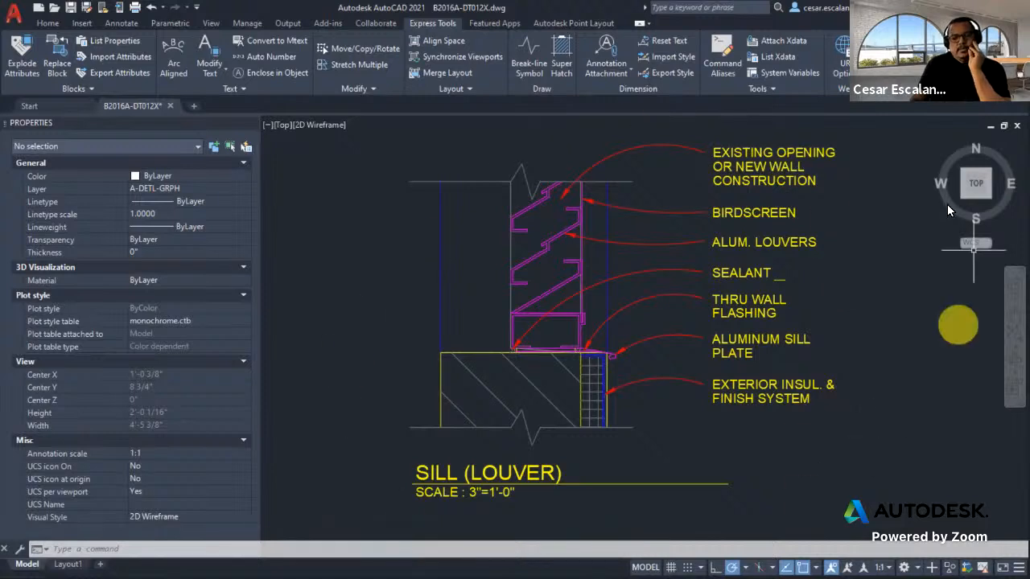
mouse_move(573, 316)
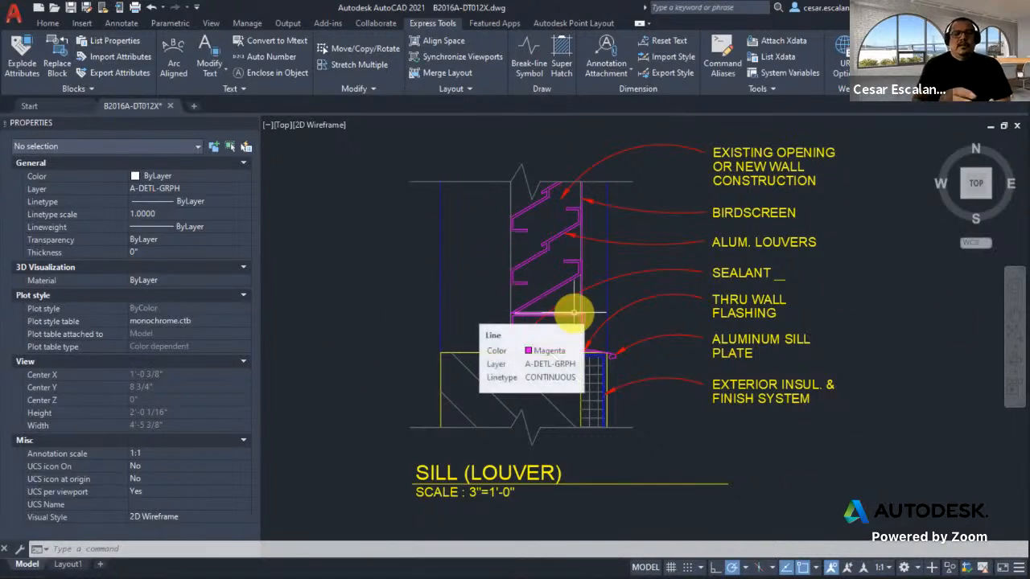
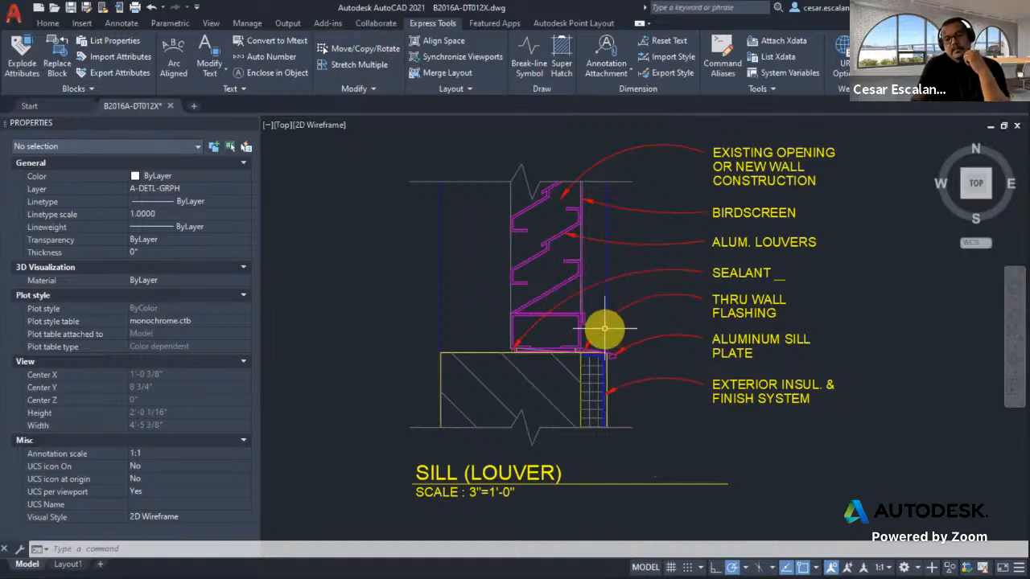
scroll(605, 328, up, 5)
scroll(605, 328, down, 5)
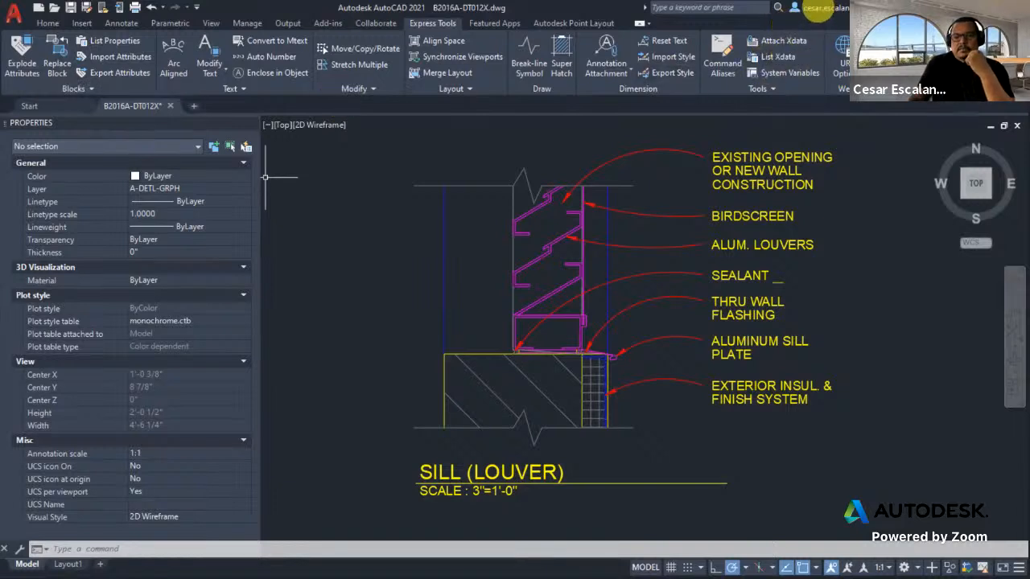
Step: Quit AutoCAD without saving the drawing, and return to the Revit floor plan with nothing selected
key(ctrl+q)
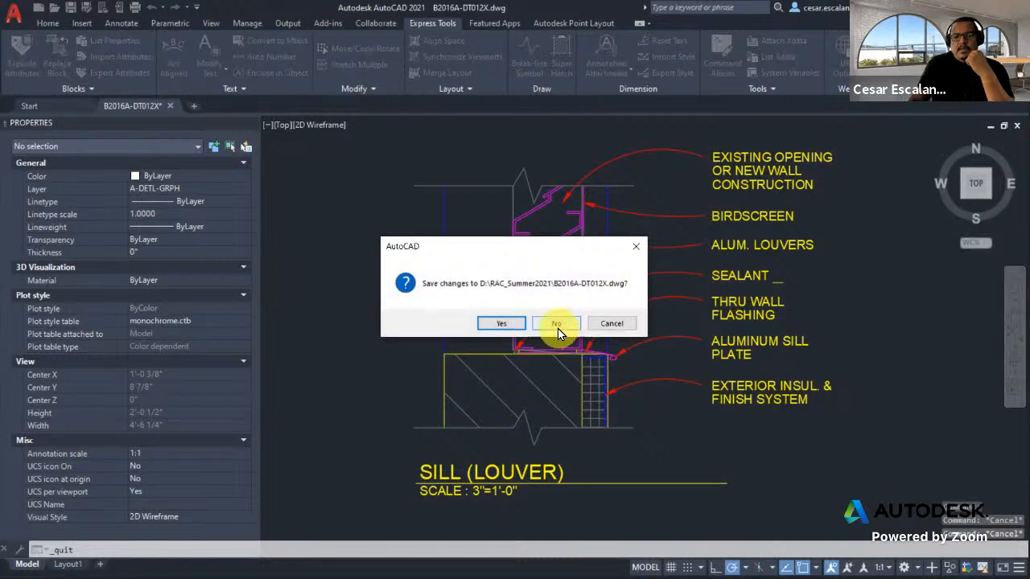
click(558, 325)
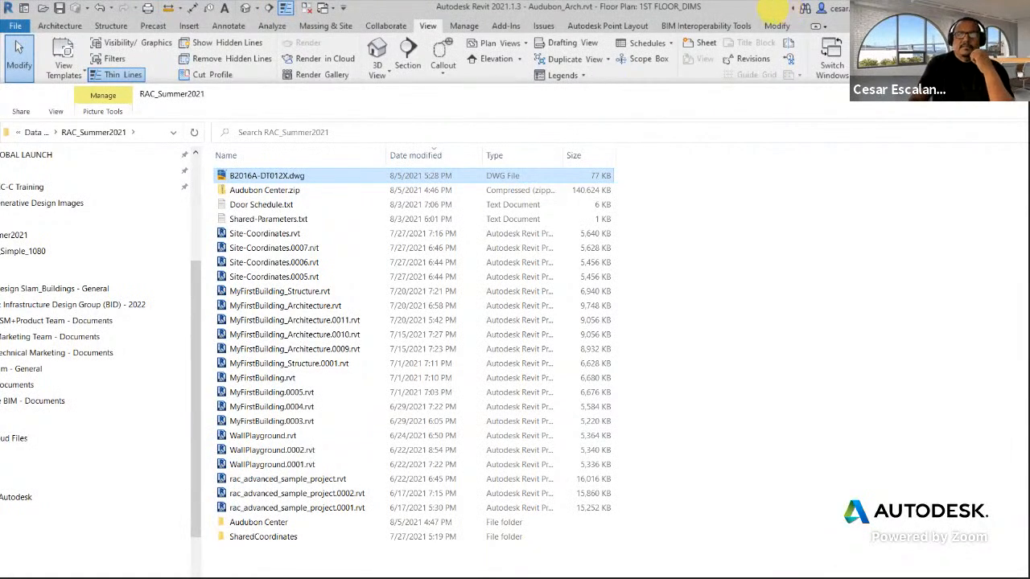
click(774, 9)
click(646, 426)
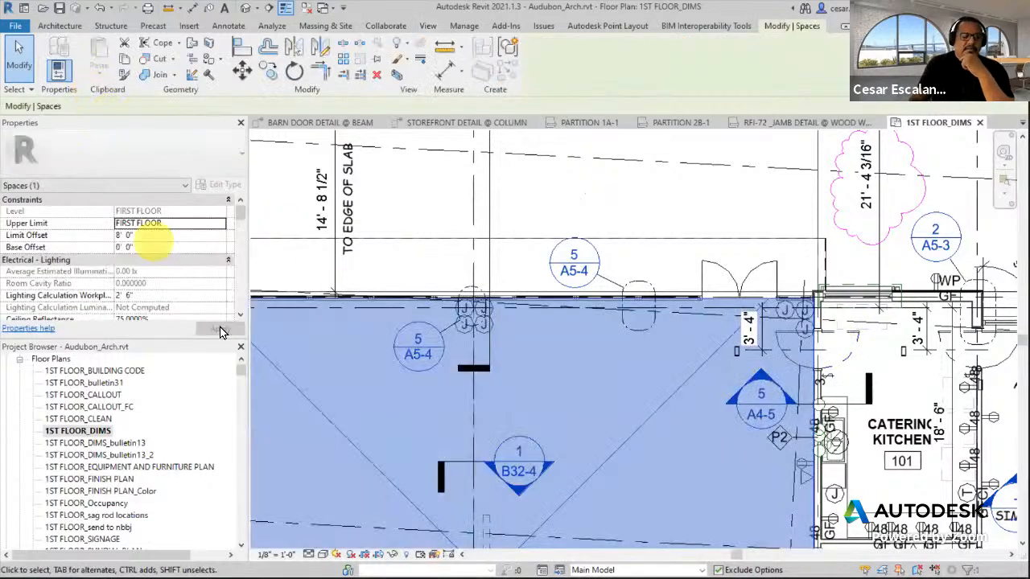
click(269, 343)
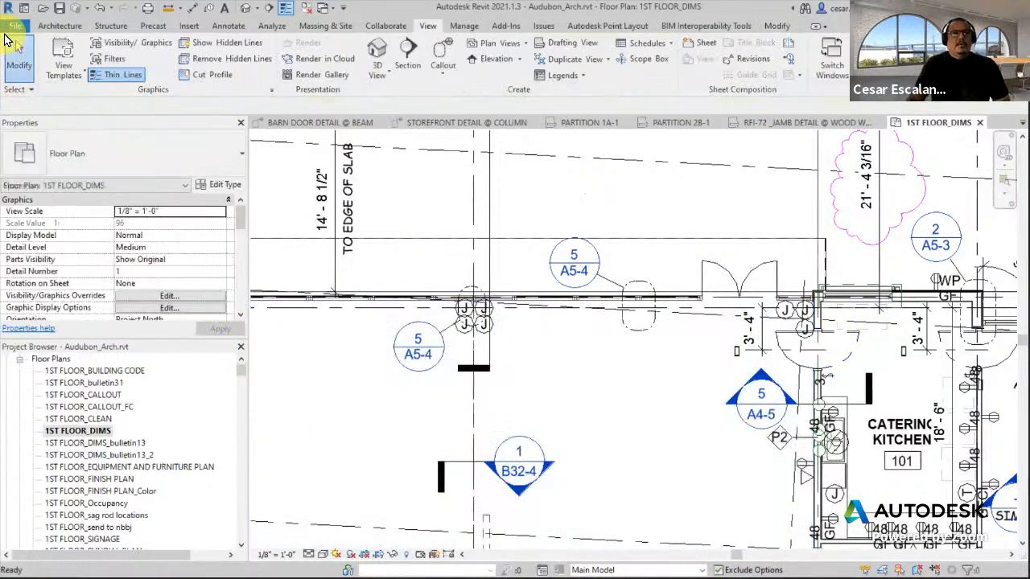
Step: Create a new family from the Detail Item.rft template in the English-Imperial folder
click(13, 29)
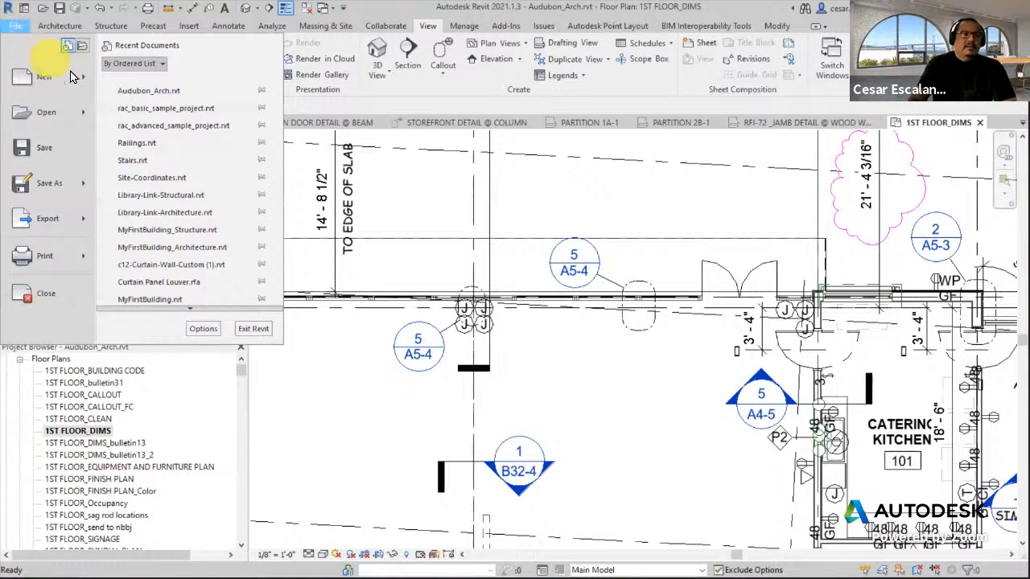
mouse_move(86, 84)
click(167, 133)
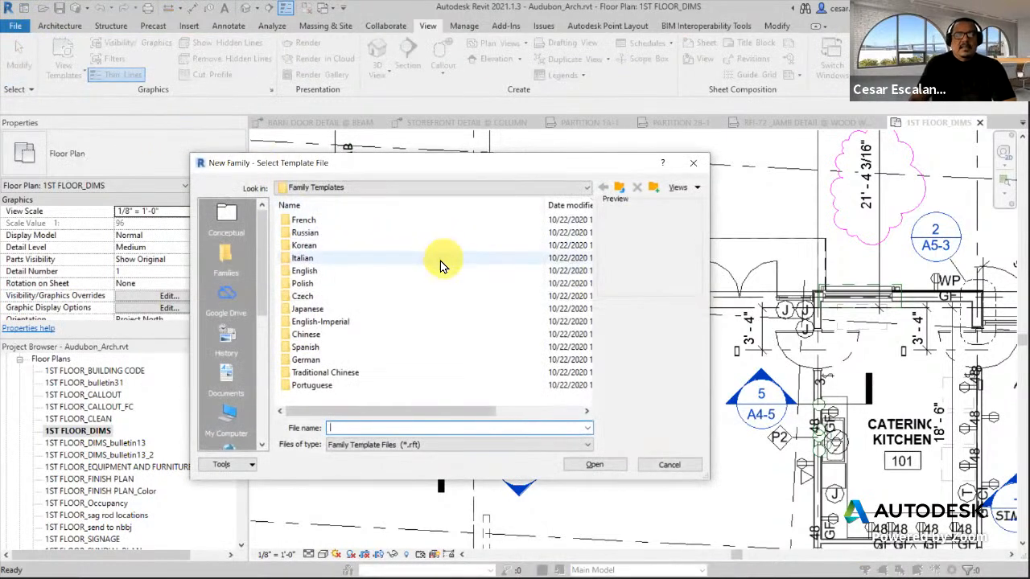
double_click(332, 322)
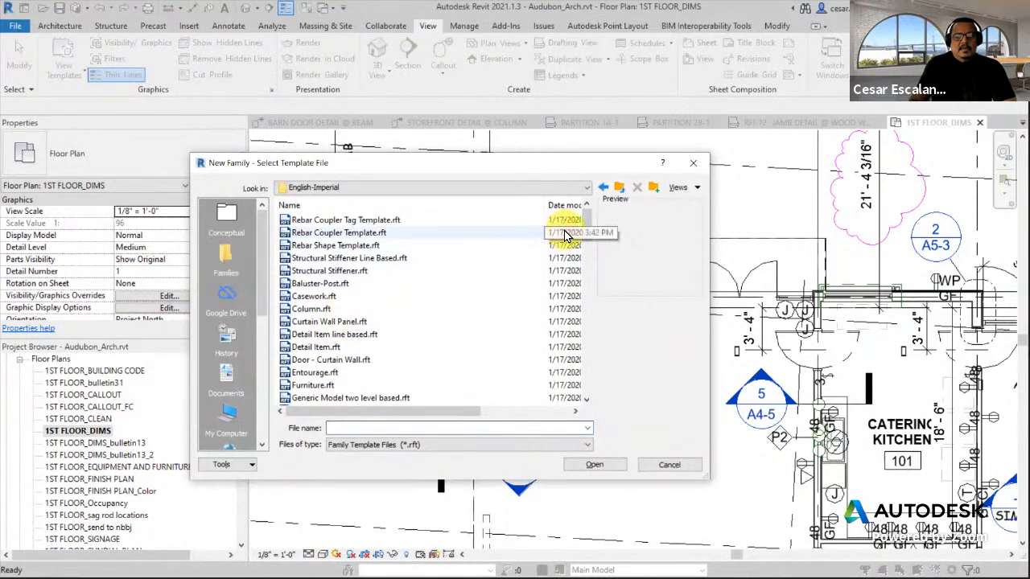
scroll(584, 229, down, 2)
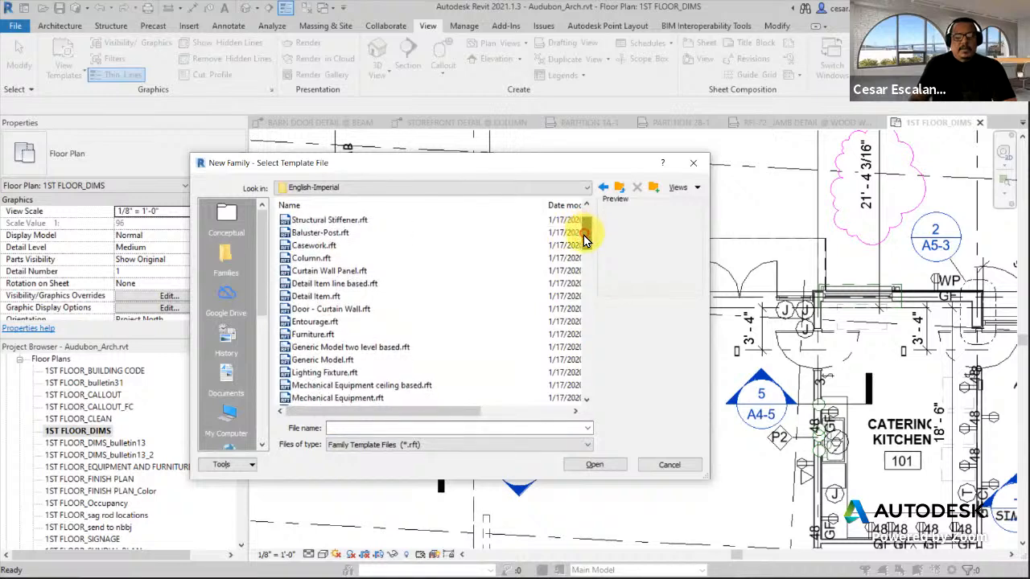
click(340, 272)
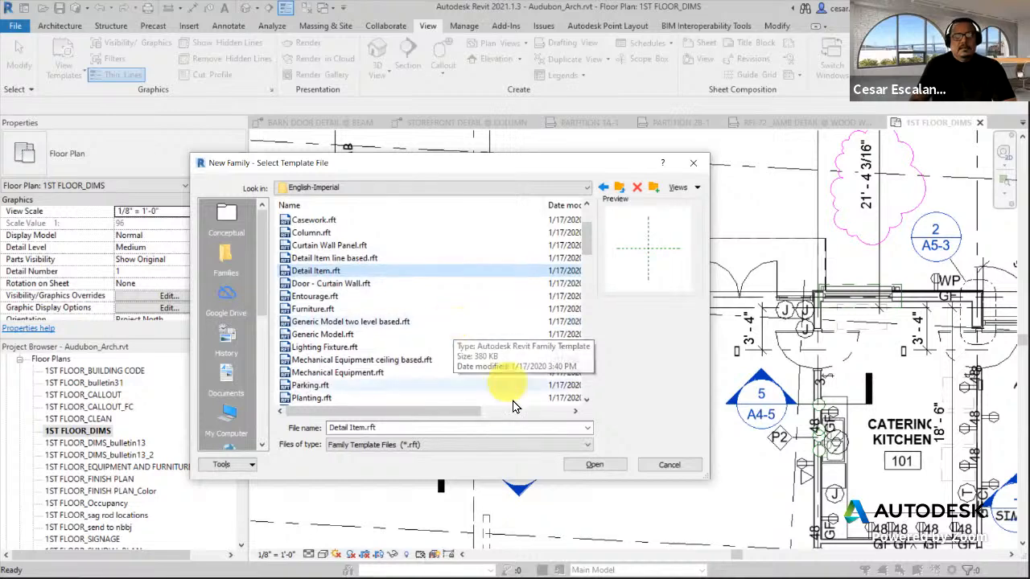
click(581, 468)
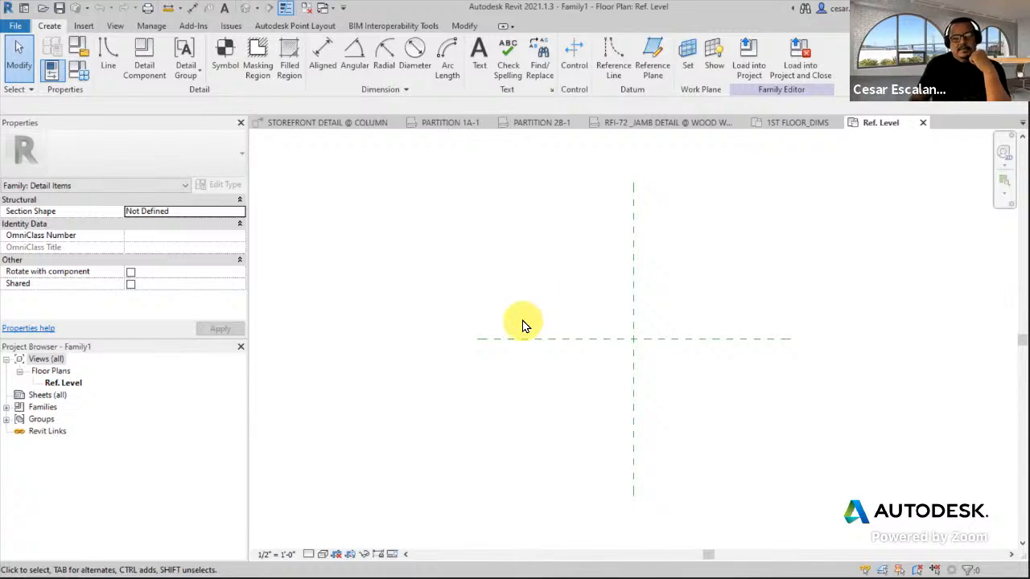
Step: Set up a CAD import of B2016A-DT012X.dwg from the RAC_Summer2021 folder on drive D, with colors set to Black and White
click(83, 26)
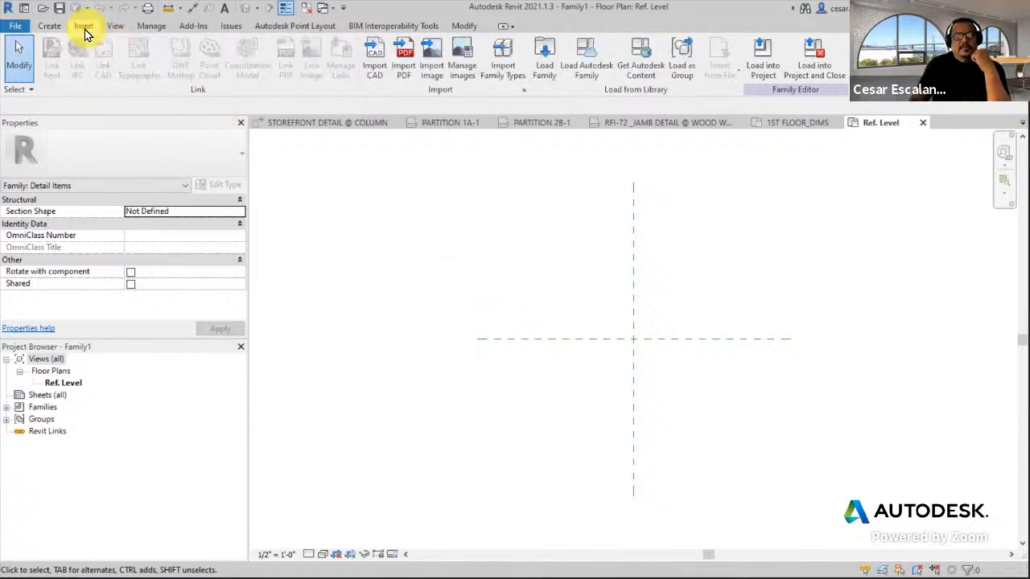
click(371, 67)
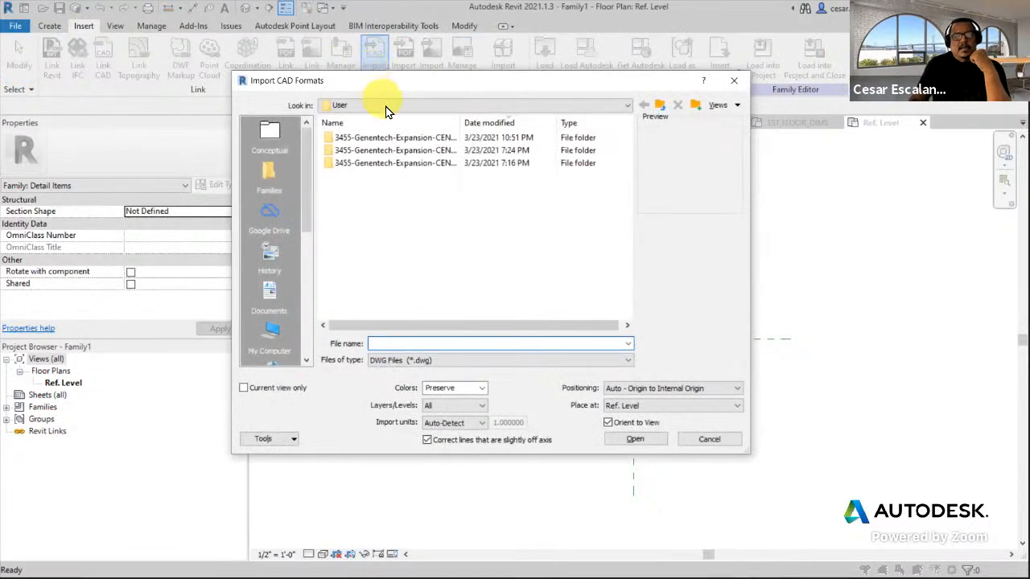
click(386, 107)
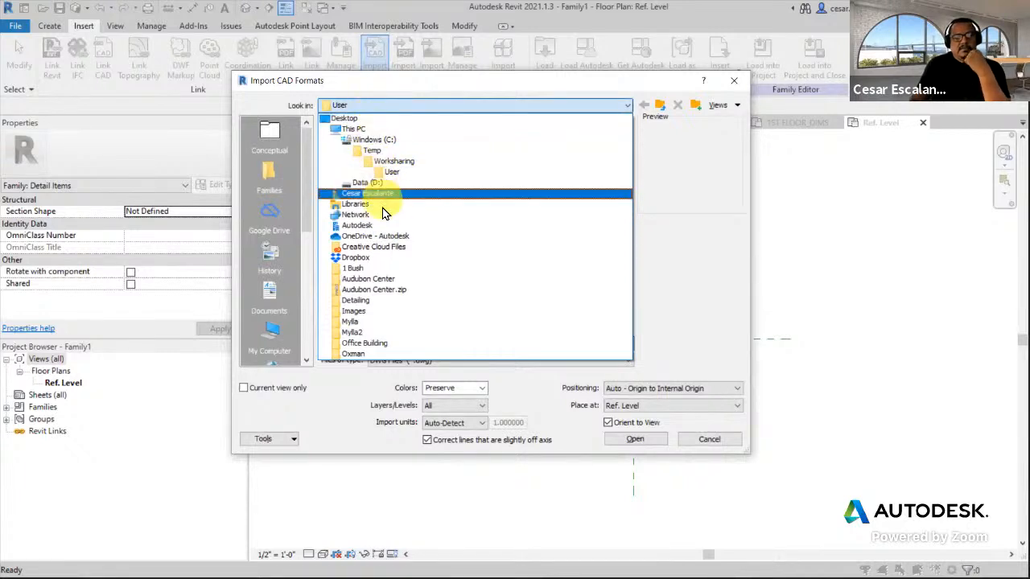
click(355, 131)
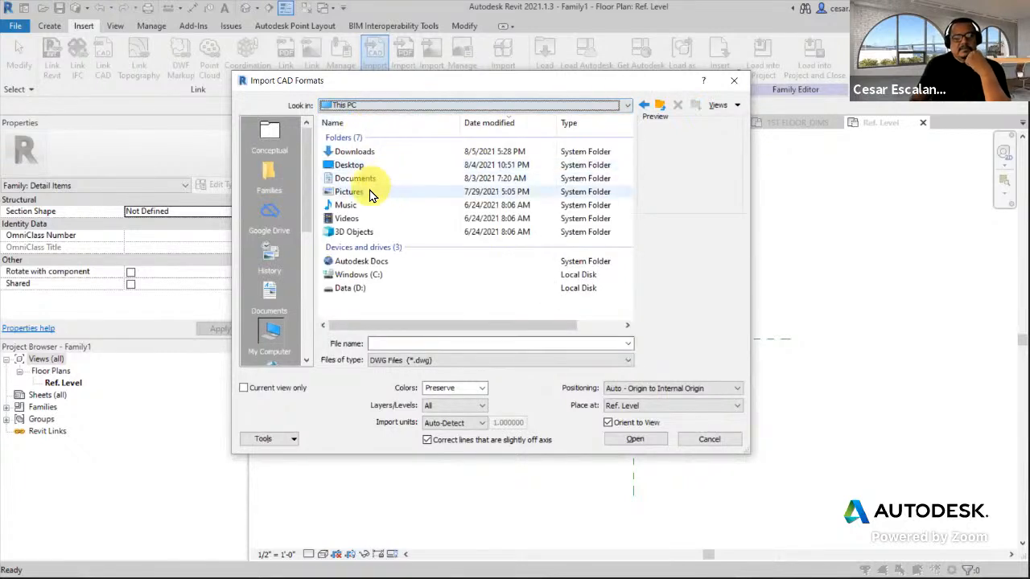
double_click(364, 288)
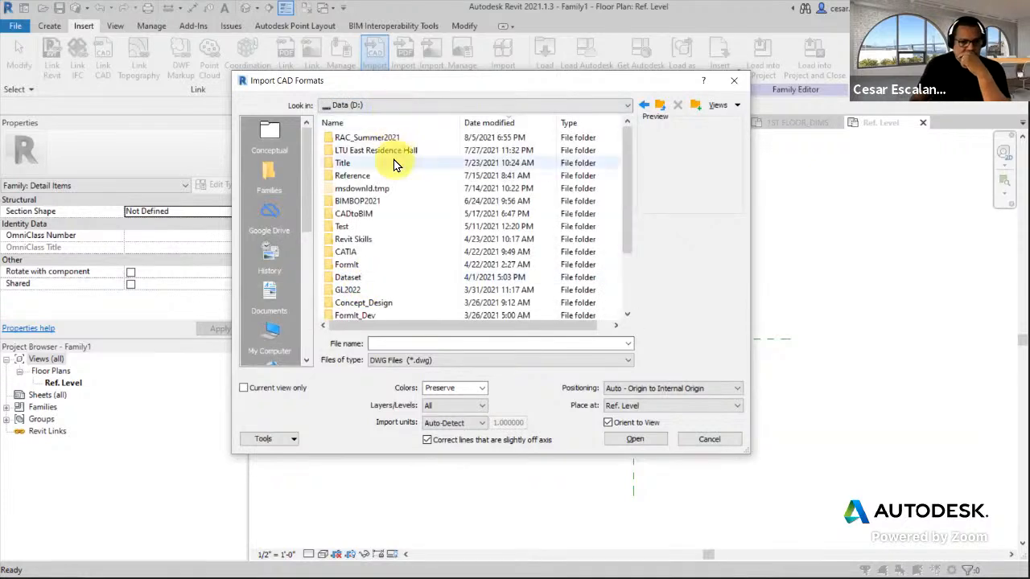
double_click(378, 137)
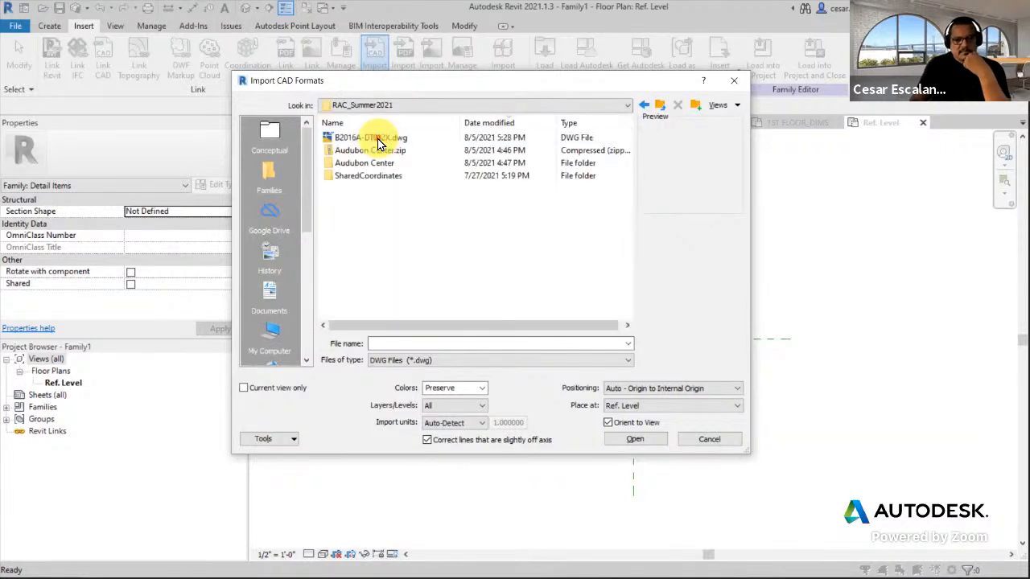
click(377, 138)
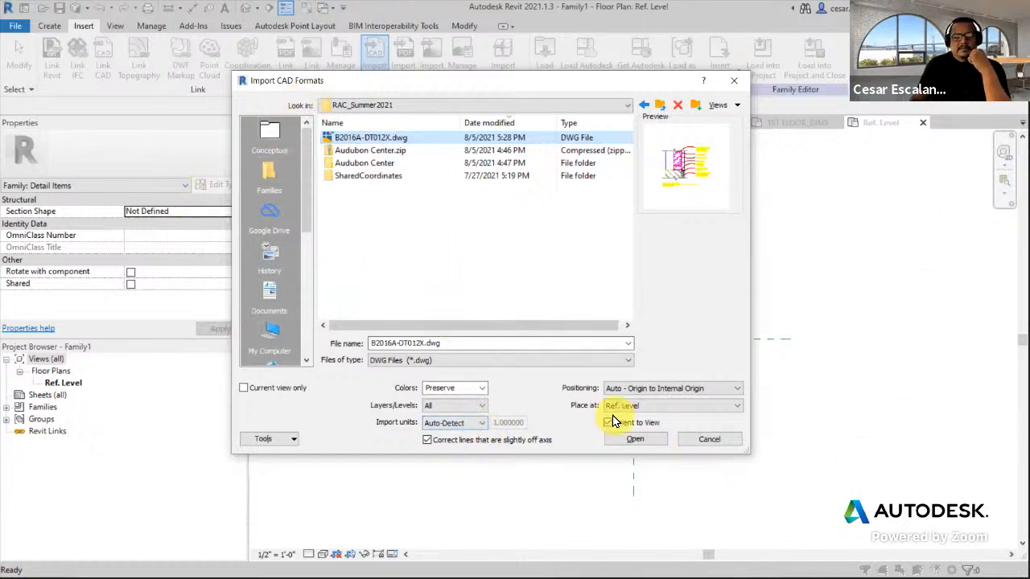
click(484, 389)
click(474, 398)
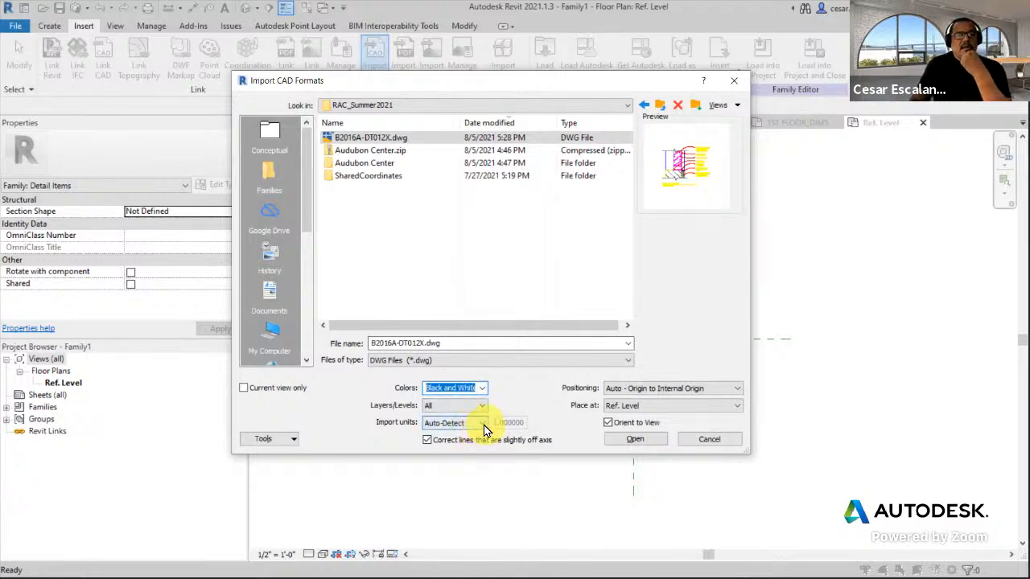
click(480, 423)
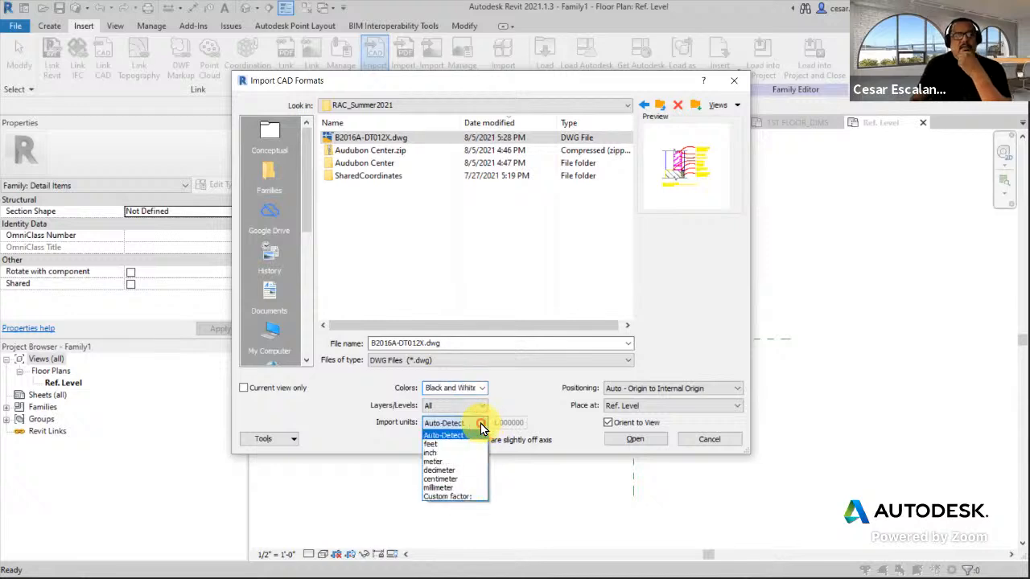
click(456, 494)
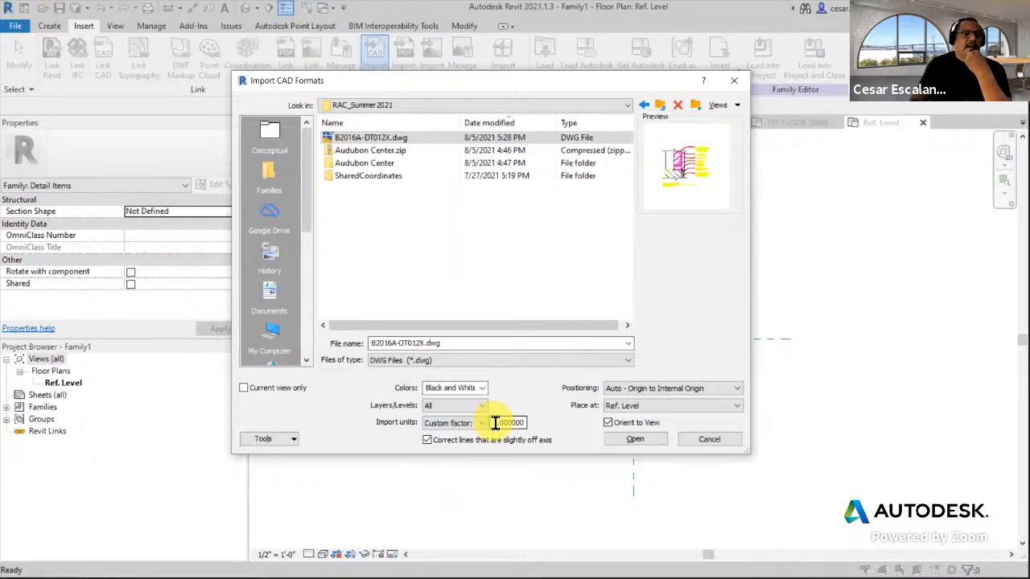
drag(495, 424, 564, 425)
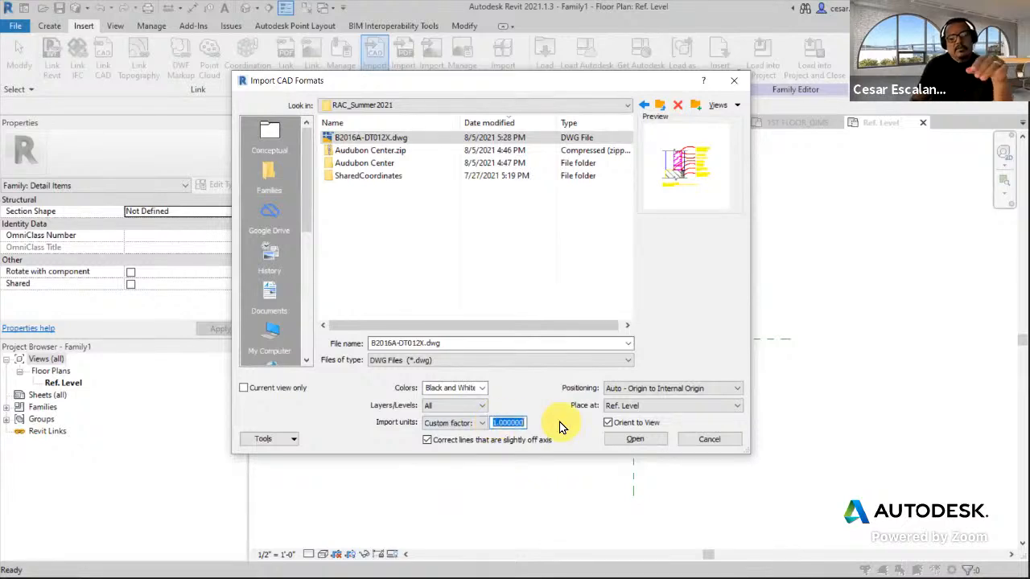
click(484, 425)
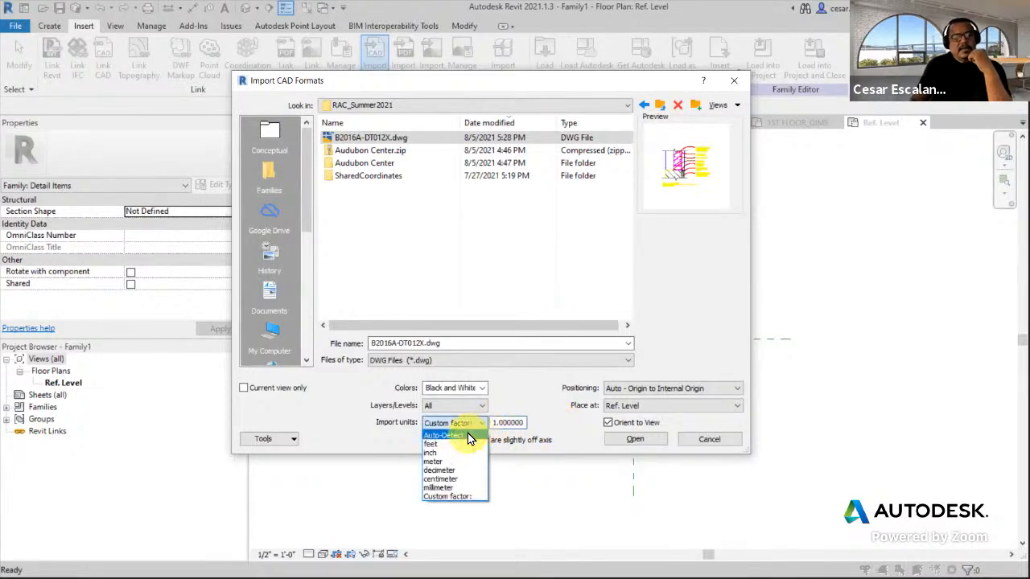
click(470, 436)
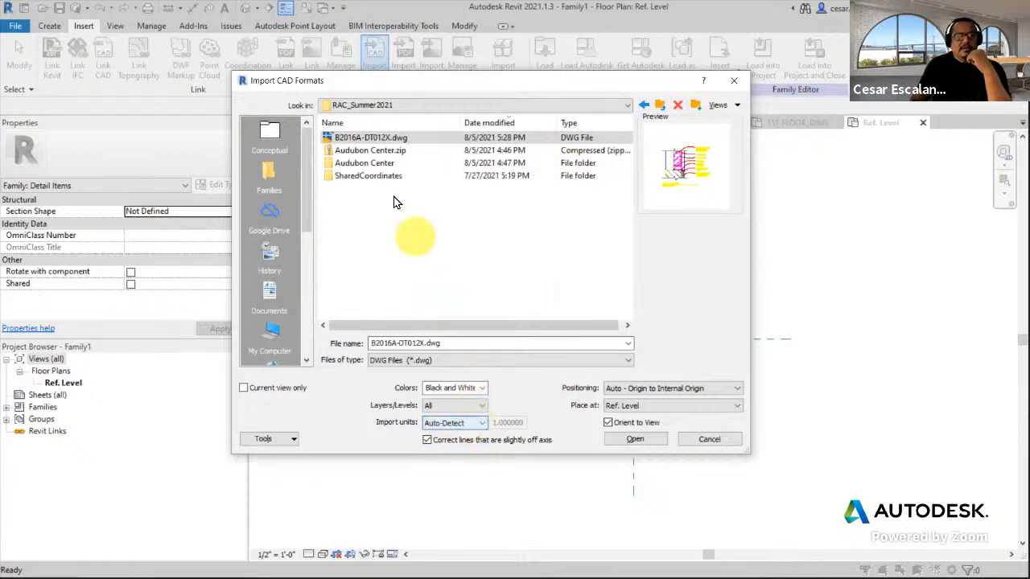
Step: Import the chosen drawing into the Ref. Level view and check its SILL (LOUVER) title and scale note
click(617, 439)
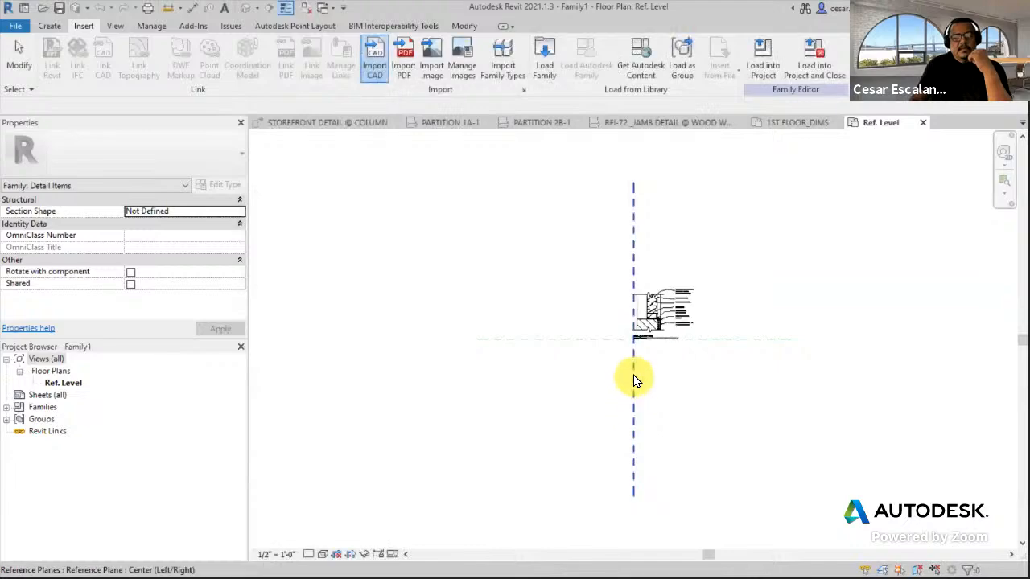
scroll(676, 322, up, 5)
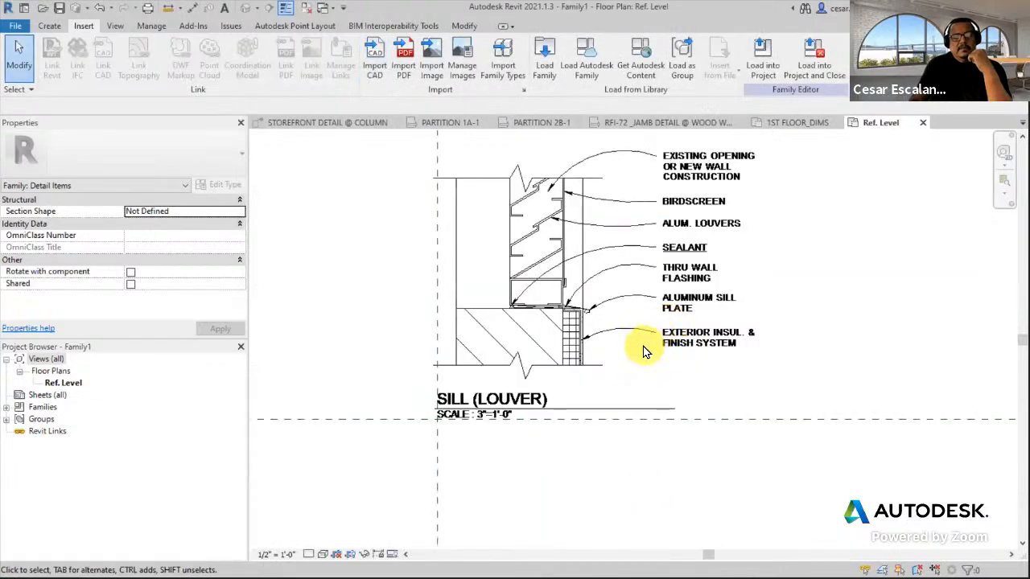
scroll(555, 450, up, 3)
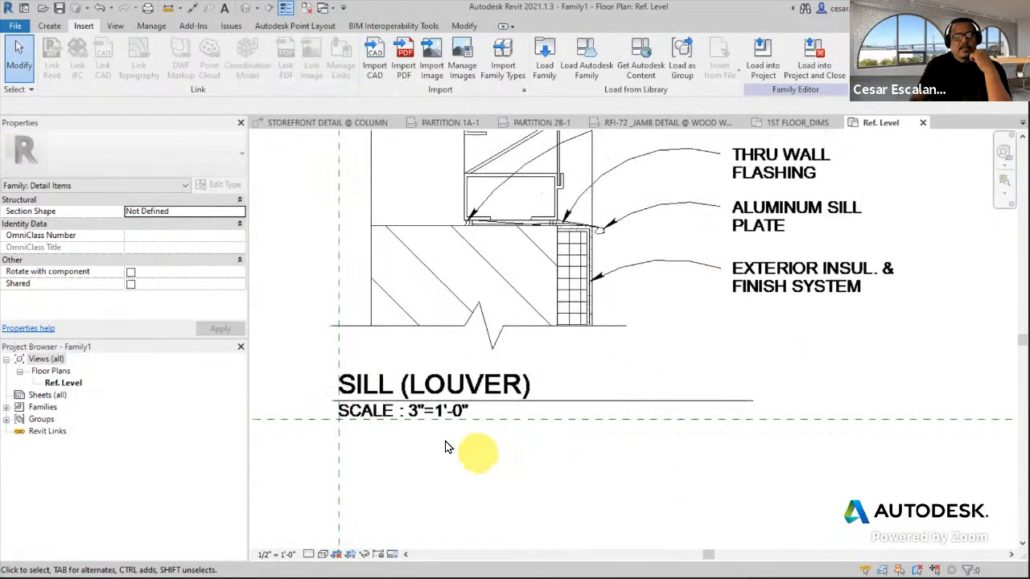
scroll(448, 447, up, 1)
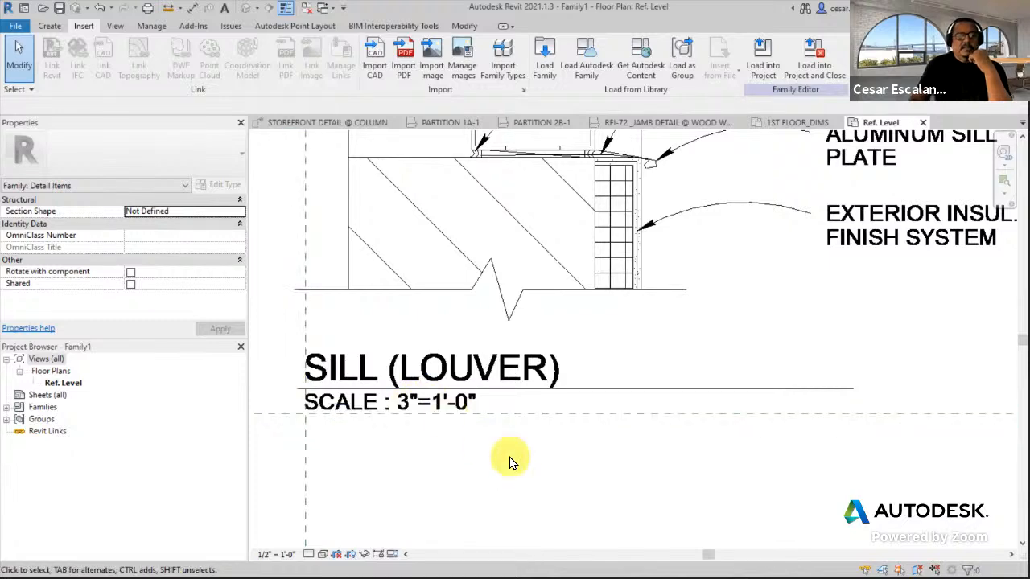
scroll(509, 462, down, 2)
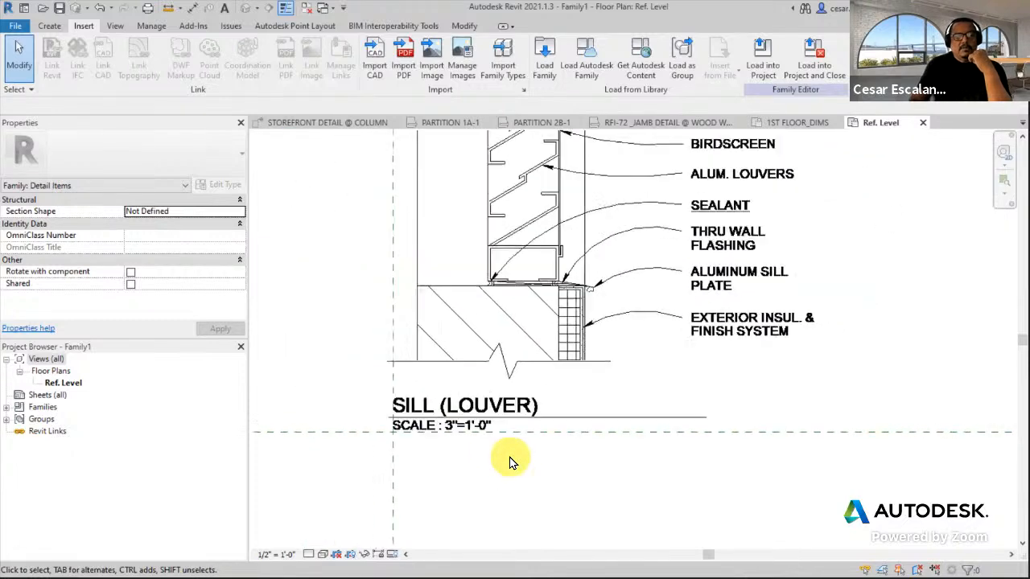
Step: Set the view scale of the Ref. Level view to 3" = 1'-0"
click(280, 555)
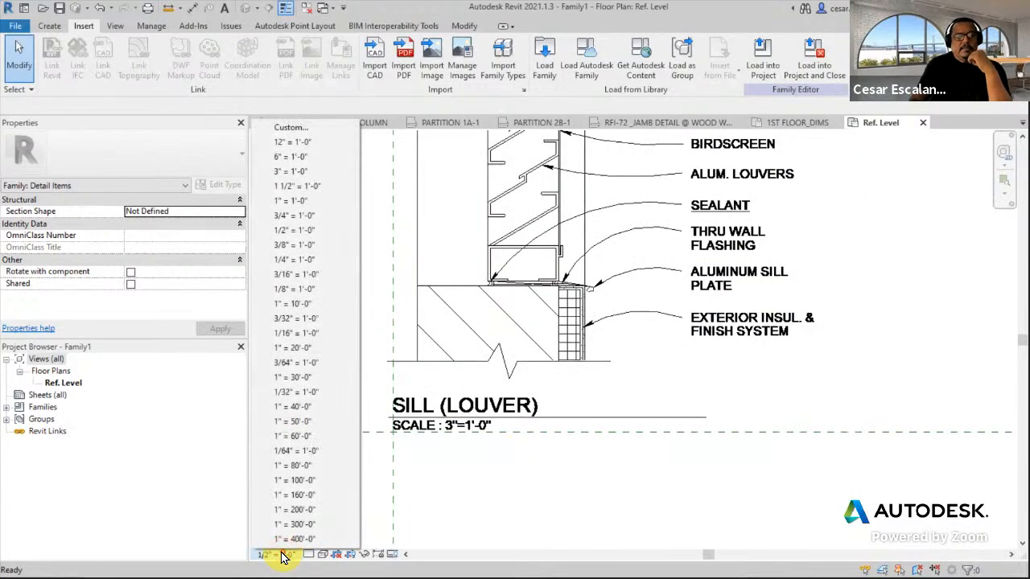
click(318, 171)
scroll(477, 489, down, 5)
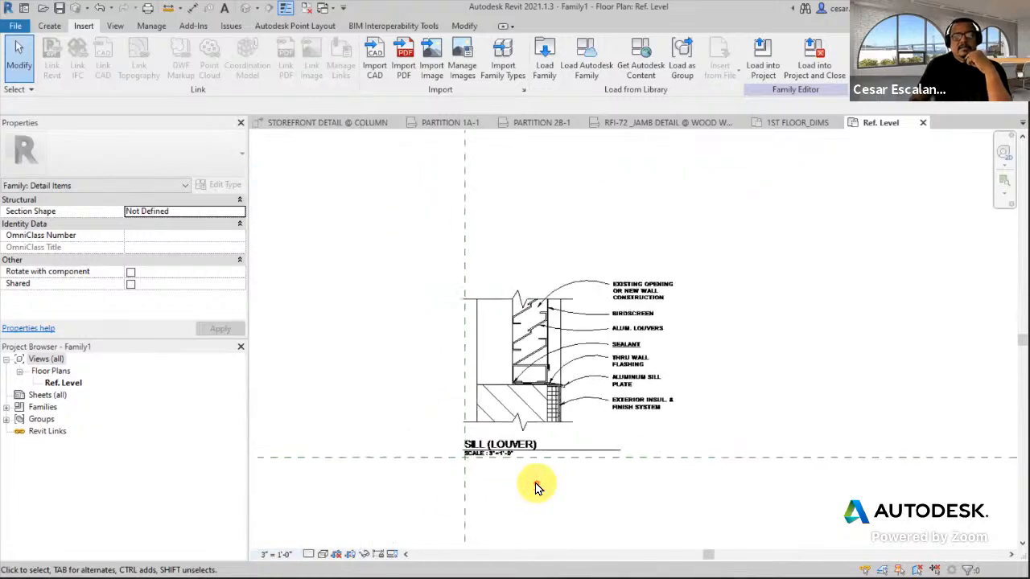
scroll(571, 363, up, 5)
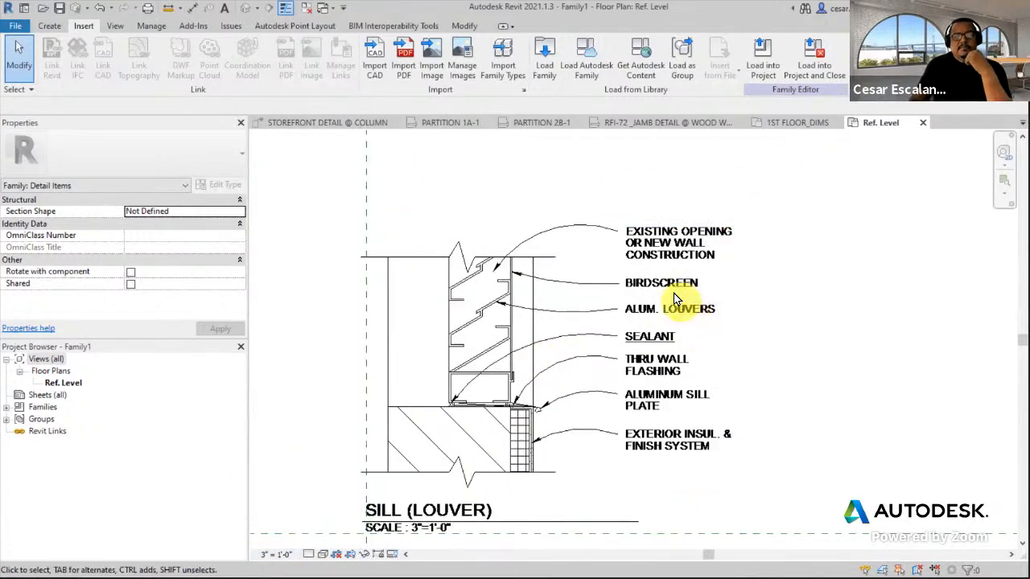
Step: Select the imported drawing to inspect it as an object, and clear the selection
click(684, 294)
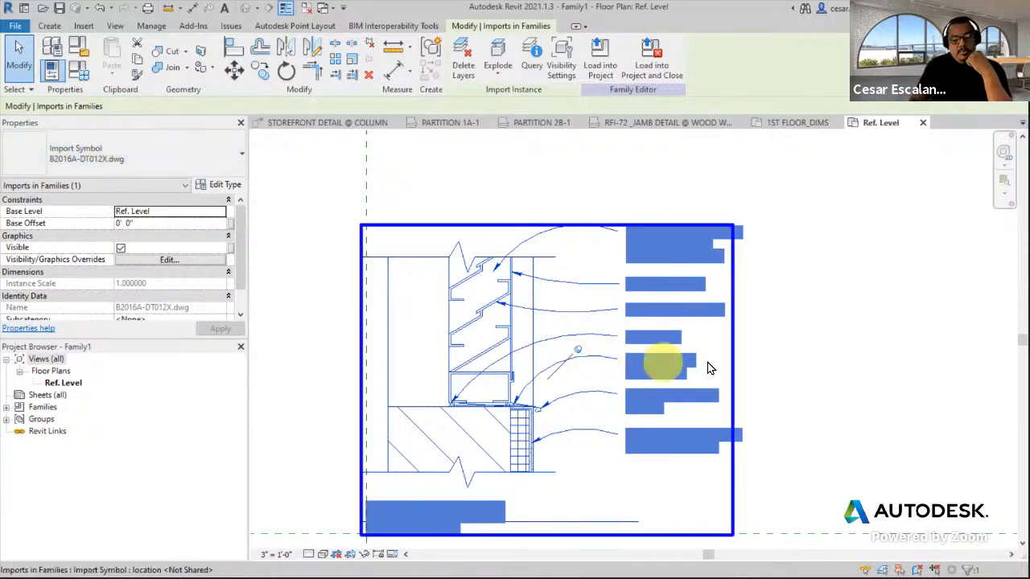
click(847, 349)
scroll(843, 347, down, 2)
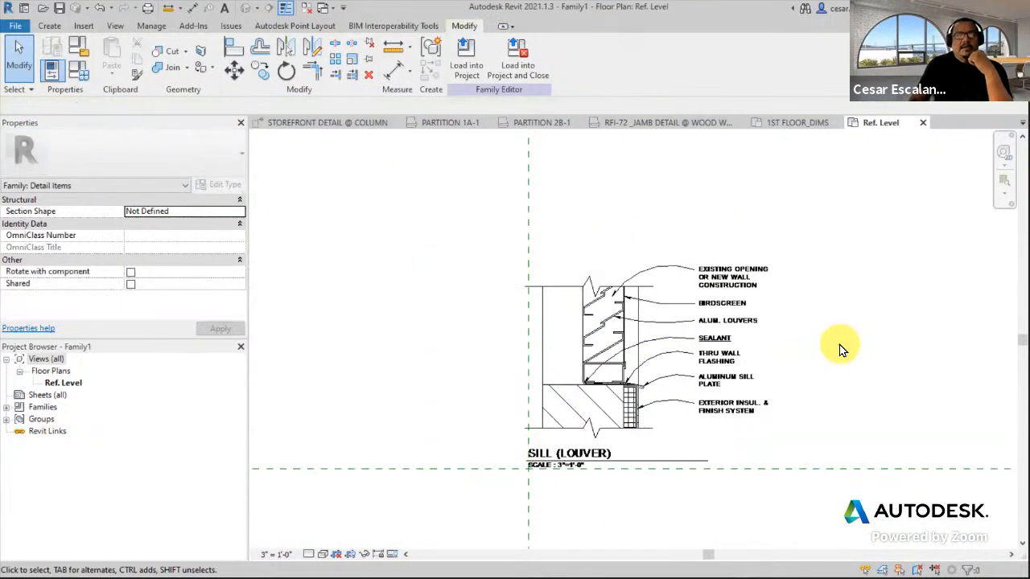
scroll(840, 350, up, 1)
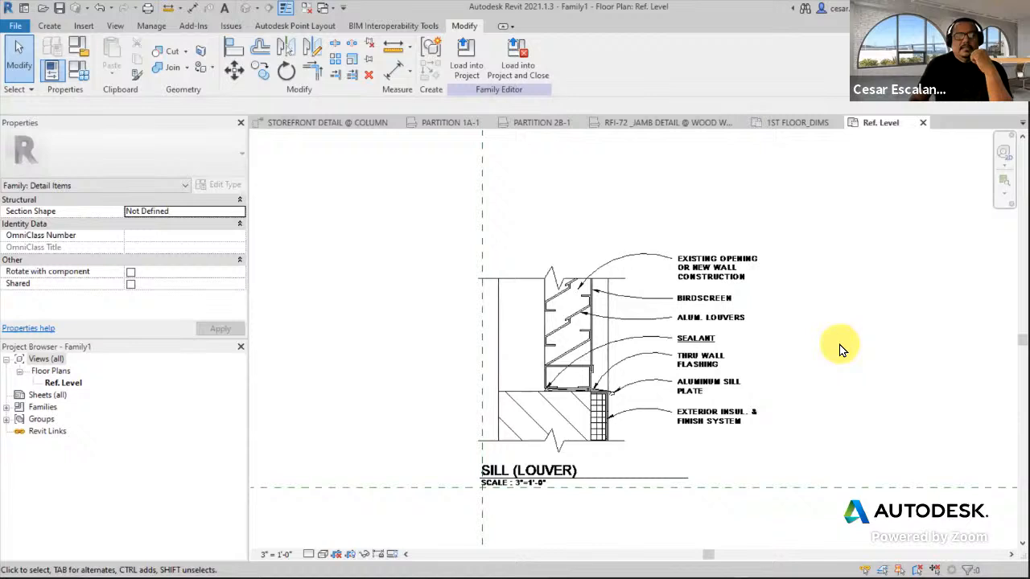
Step: Save the family as Sill-Louver in the RAC_Summer2021 folder
click(15, 26)
mouse_move(44, 184)
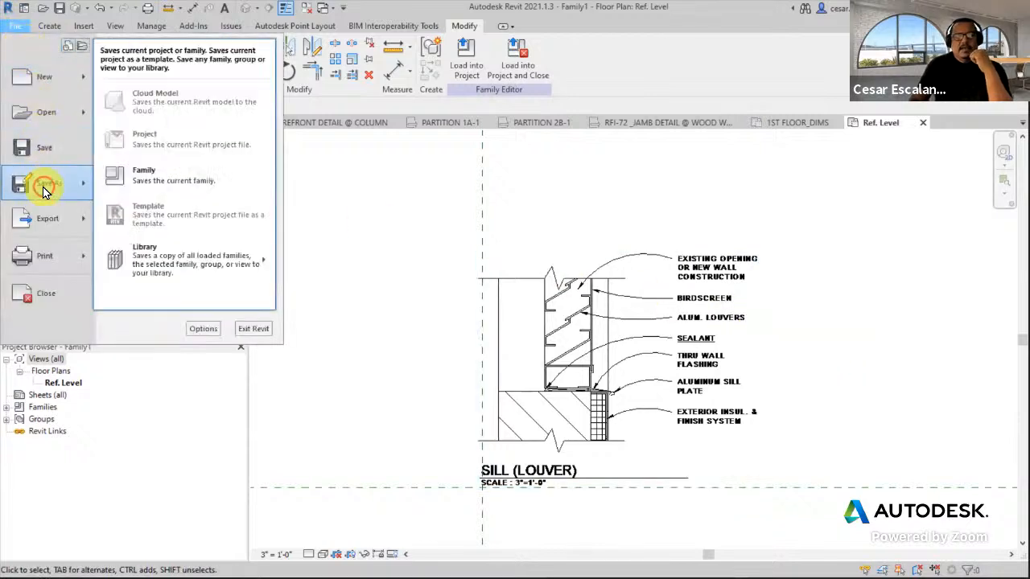
click(172, 170)
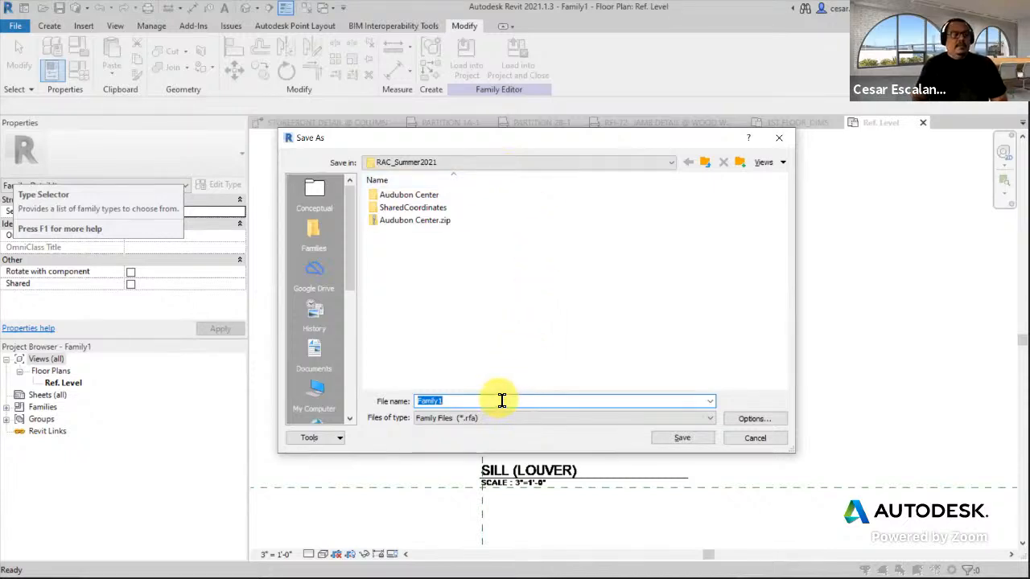
text(Sill-Louver)
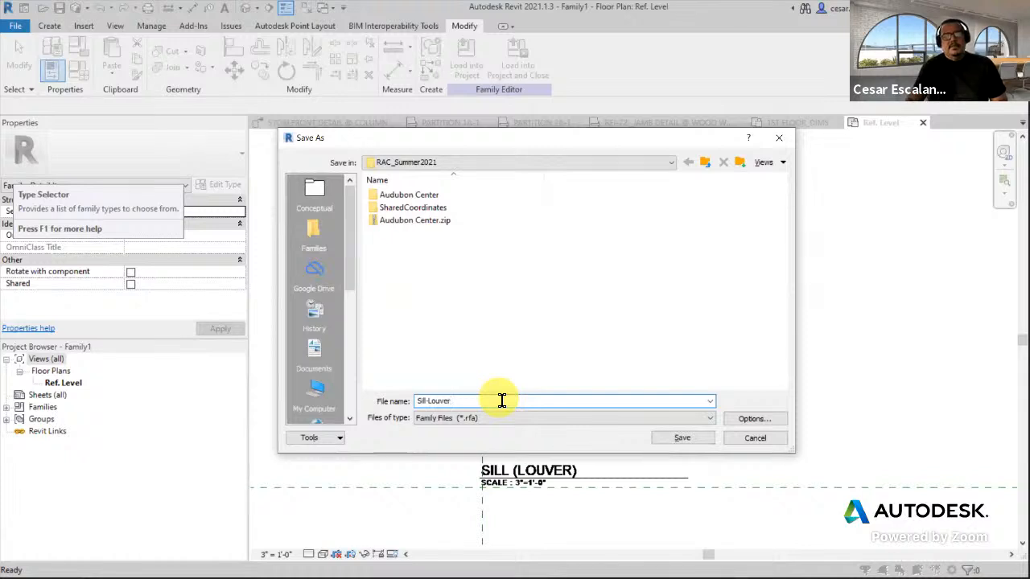
click(688, 441)
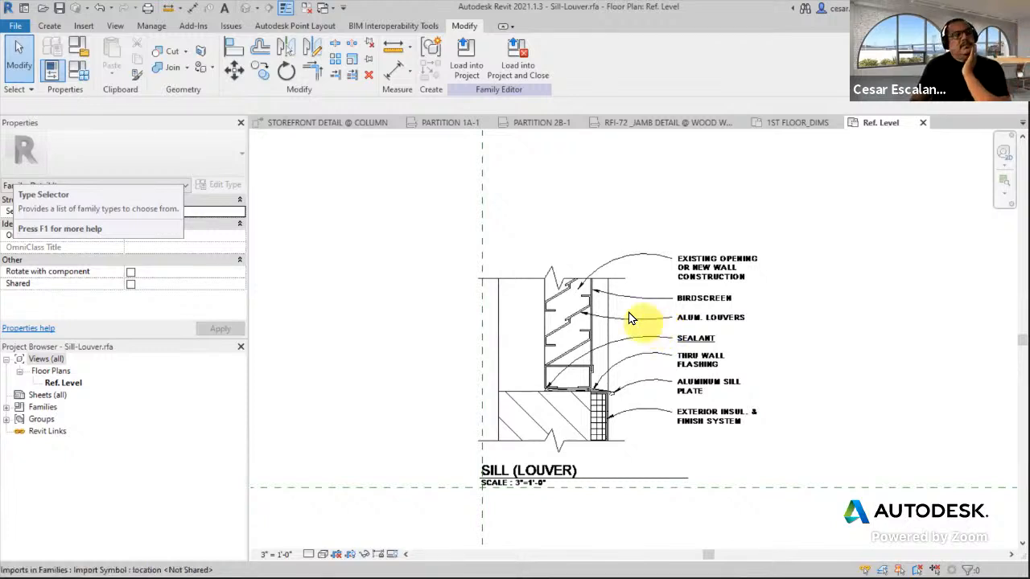
Step: Review the line patterns defined in the family while the drawing is still a single import symbol
scroll(573, 296, up, 2)
click(587, 300)
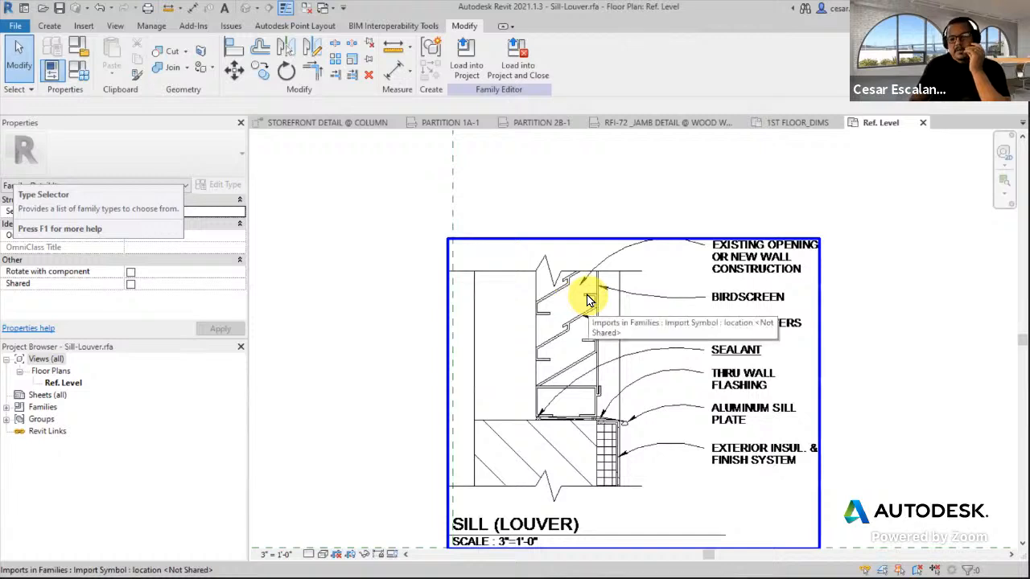
click(347, 276)
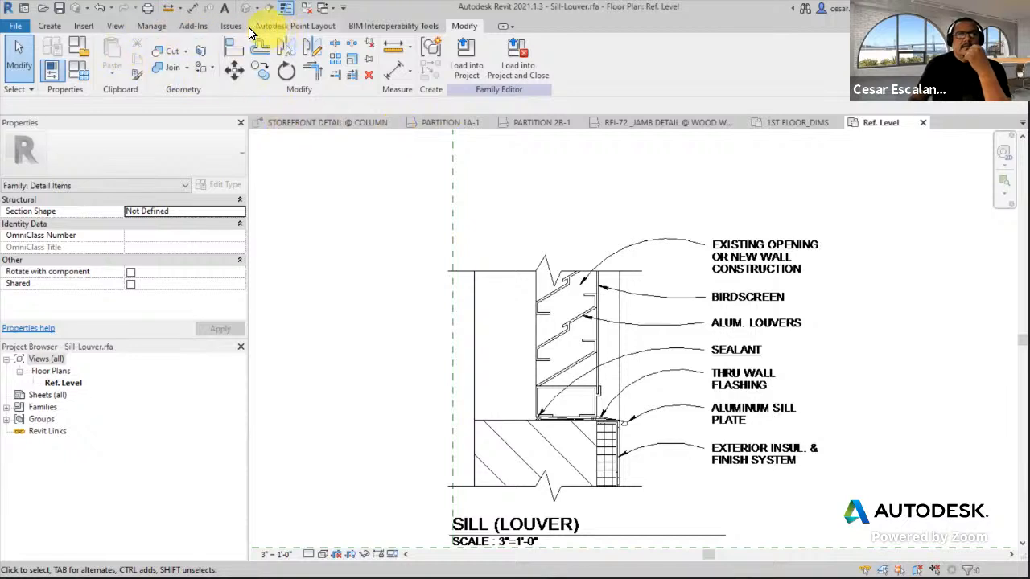
click(153, 27)
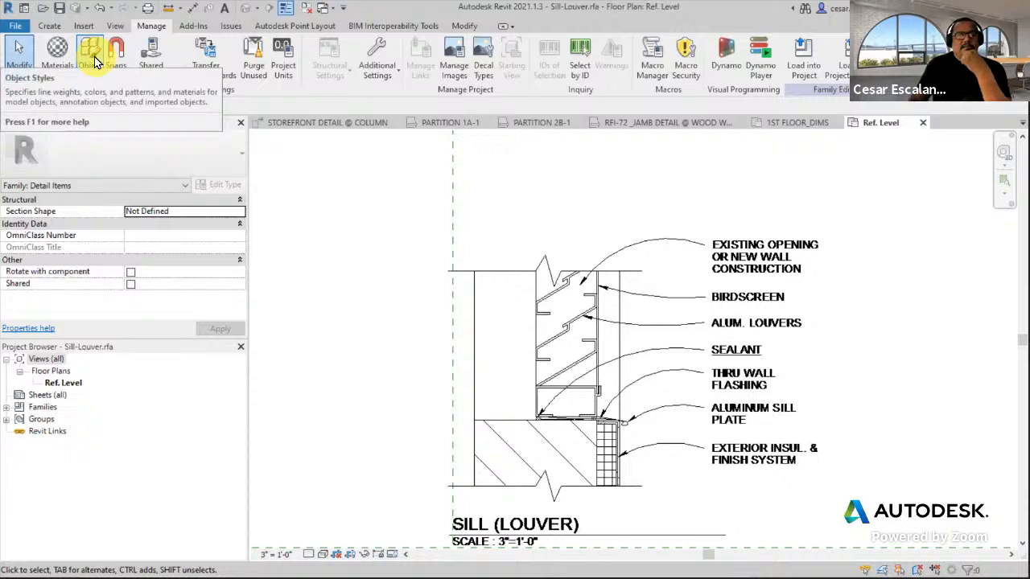
click(373, 77)
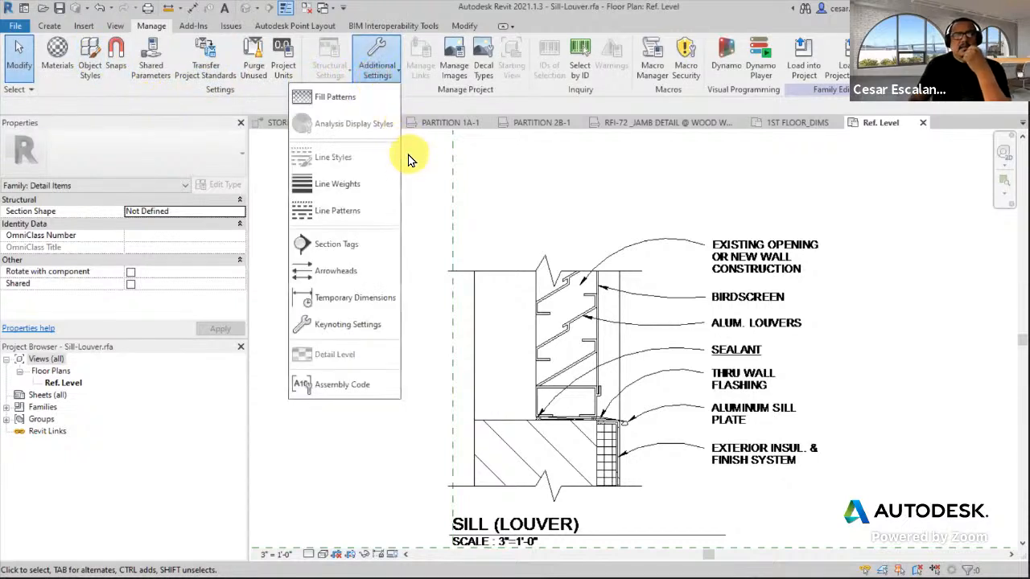
click(352, 214)
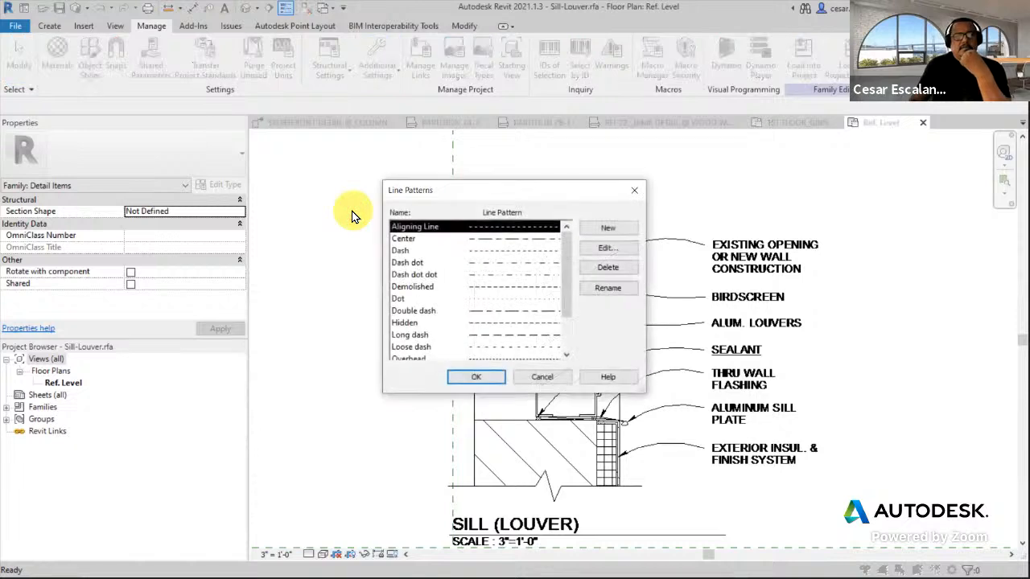
drag(564, 316, 557, 244)
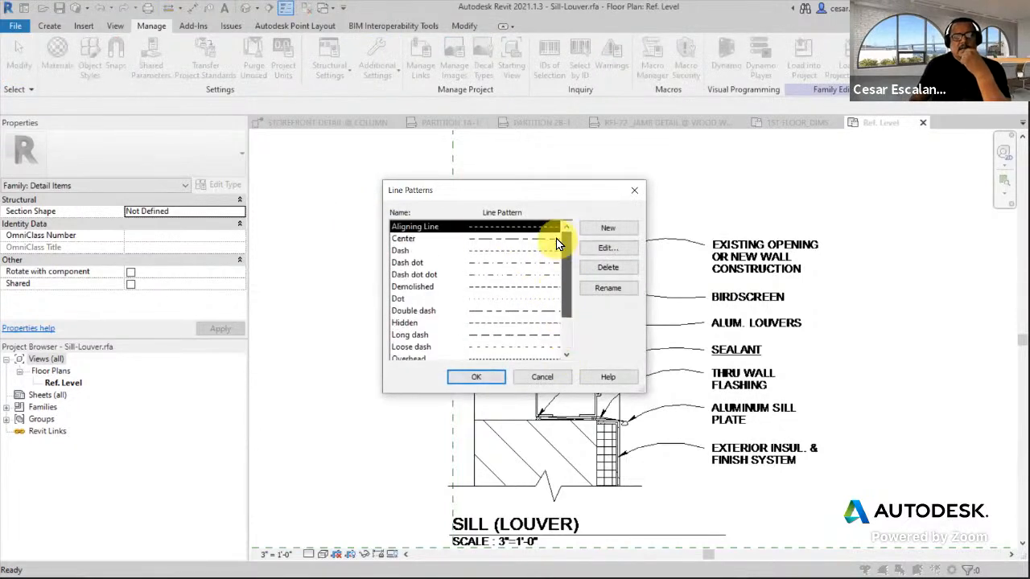
click(542, 376)
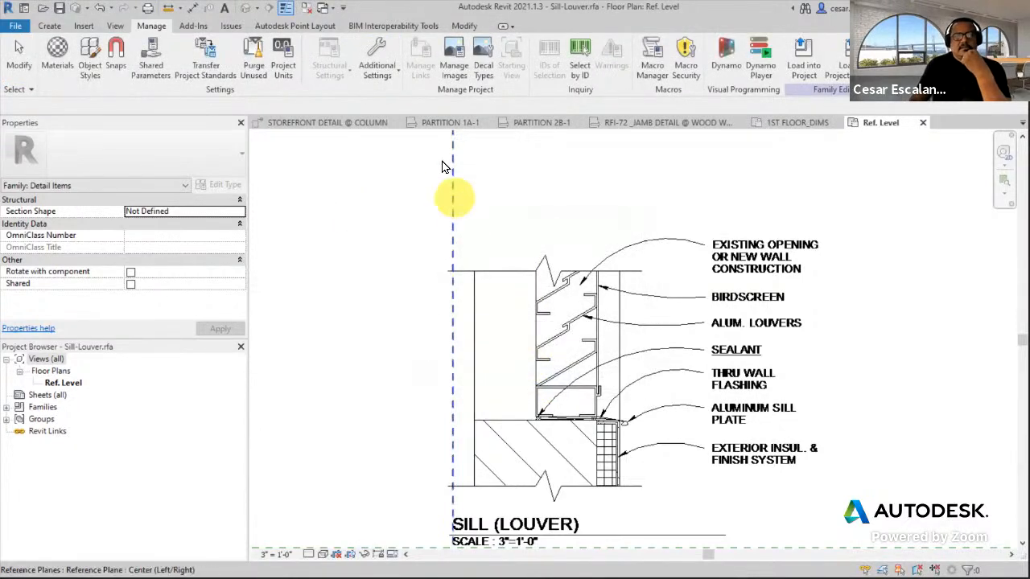
Step: Look through the drafting fill patterns defined in the family and close the list without making changes
click(374, 76)
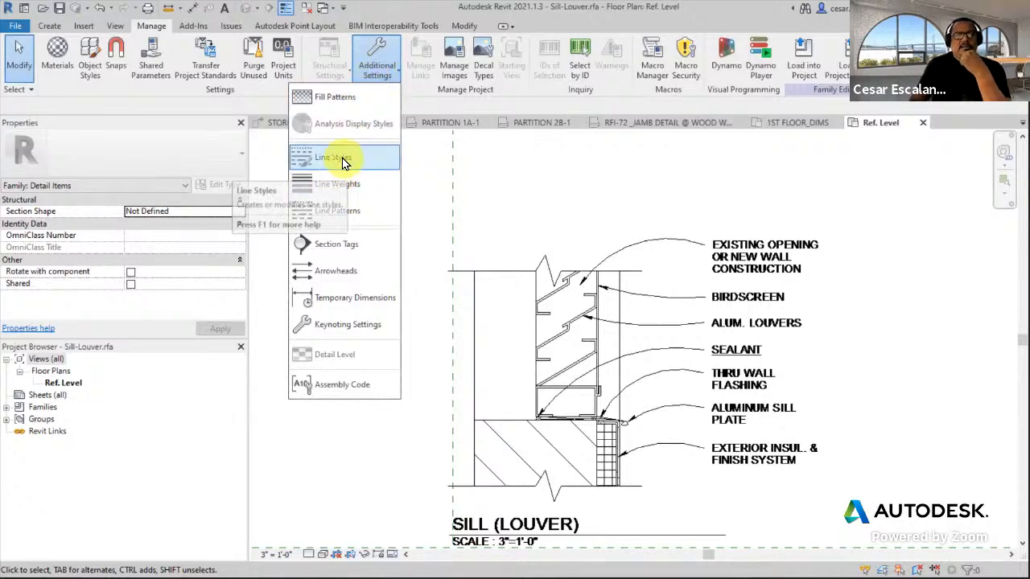
click(341, 96)
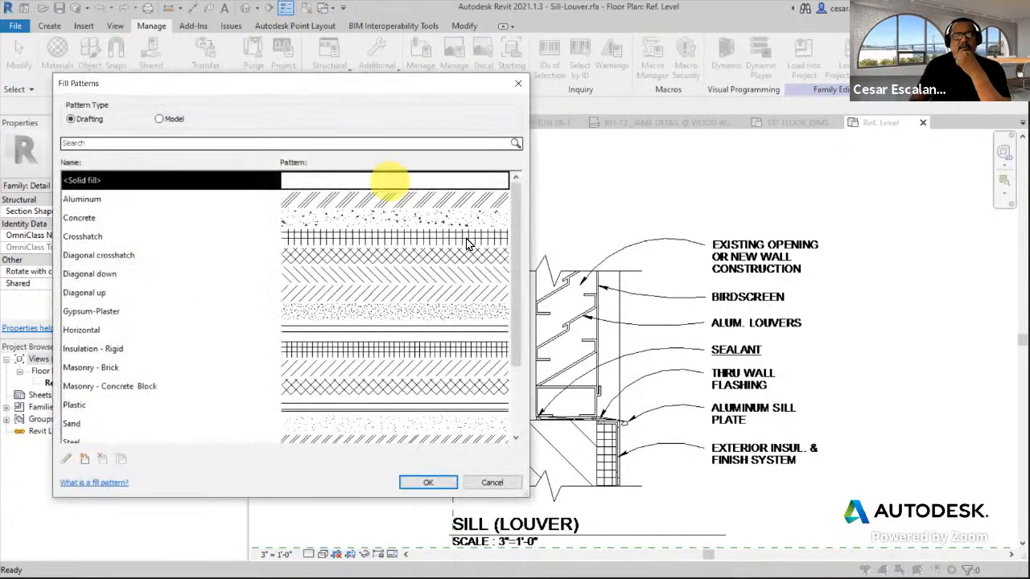
drag(519, 350, 522, 385)
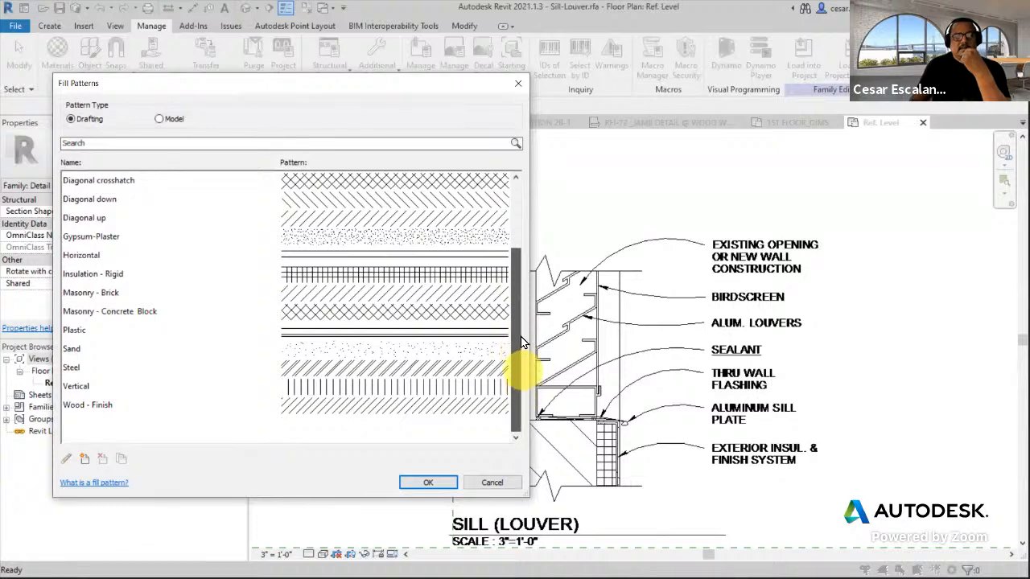
drag(521, 336, 524, 202)
click(493, 481)
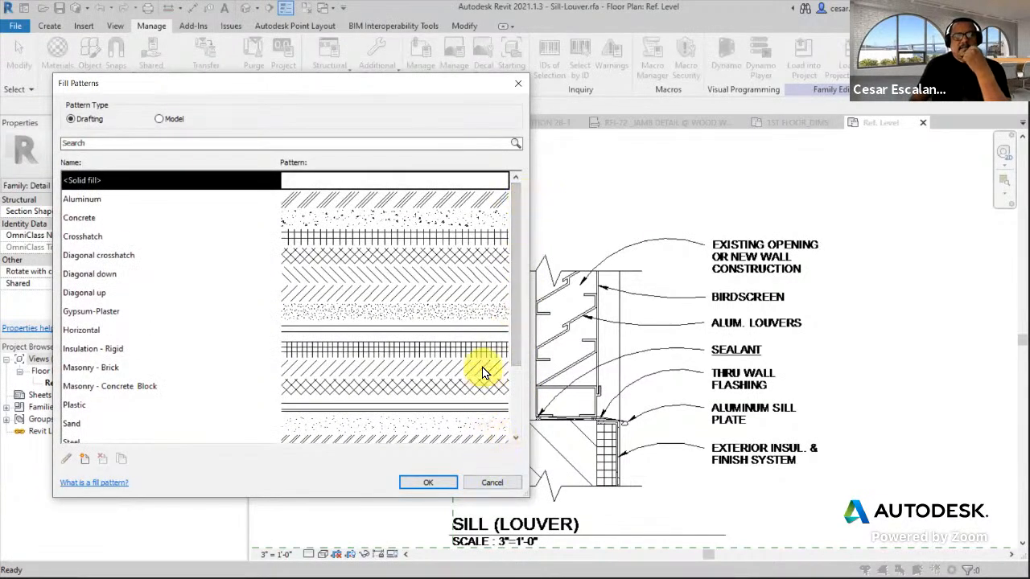
scroll(480, 370, down, 2)
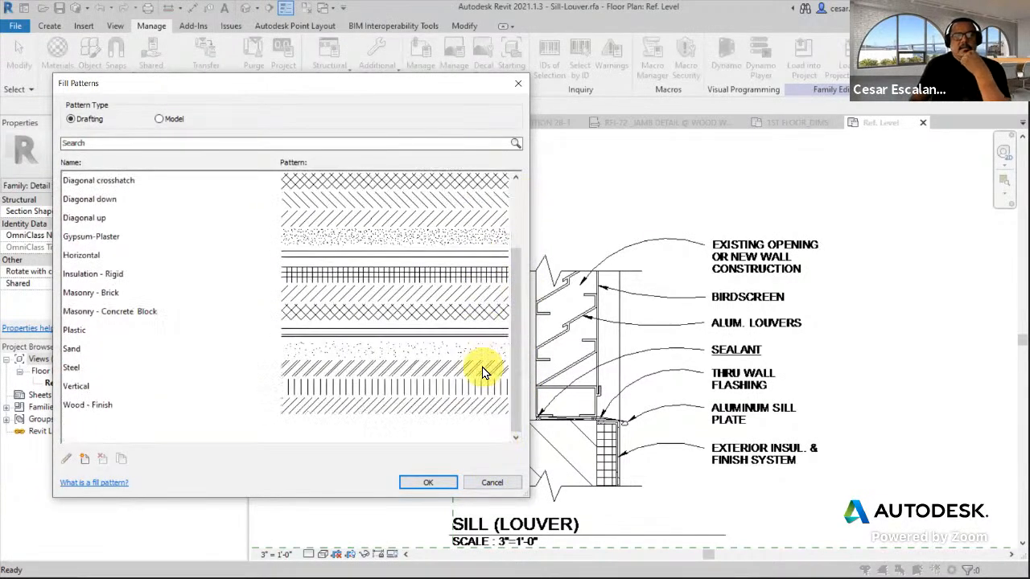
click(478, 483)
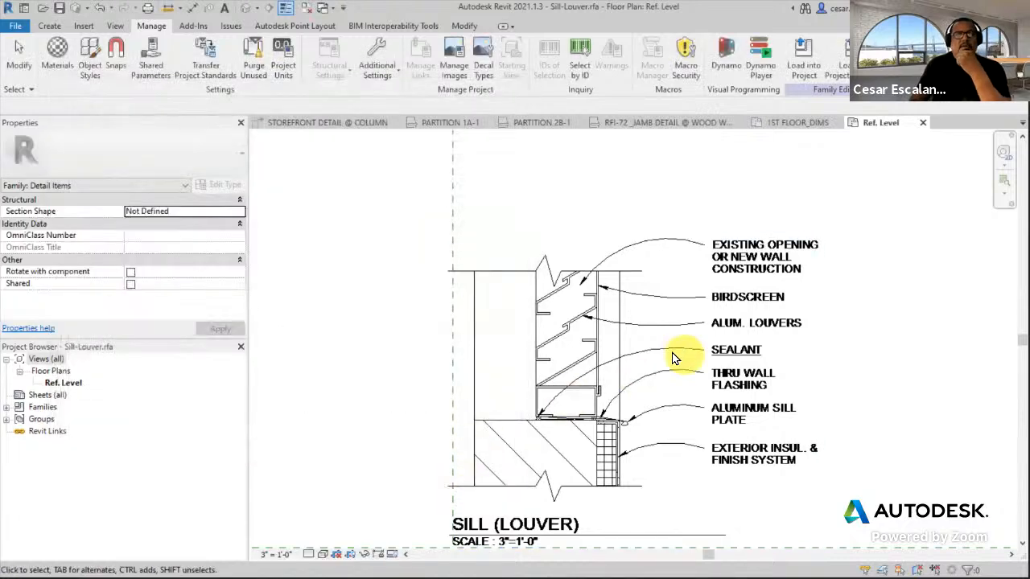
Step: Fully explode the imported B2016A-DT012X.dwg drawing into separate Revit lines and text notes
click(595, 336)
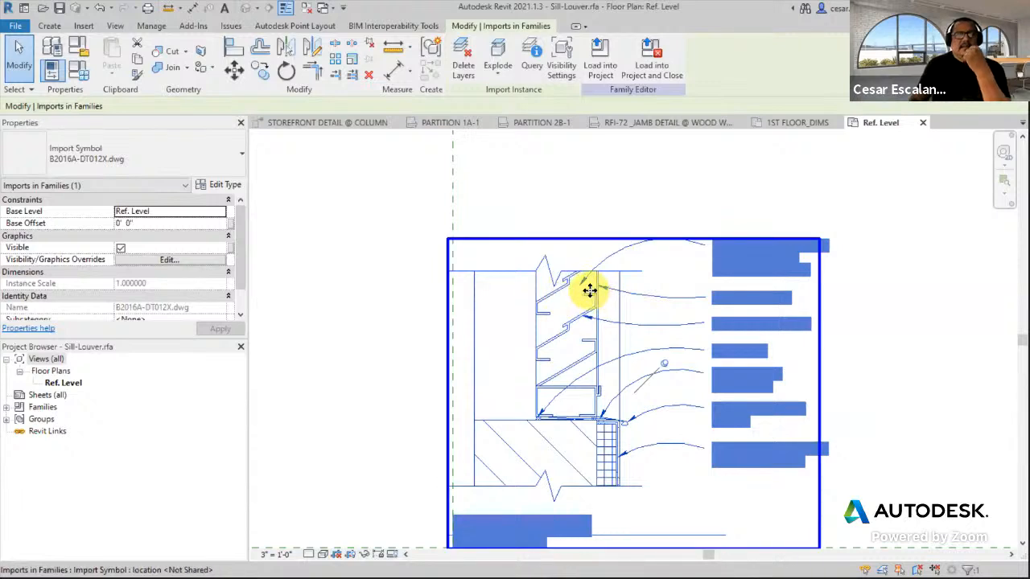
click(499, 79)
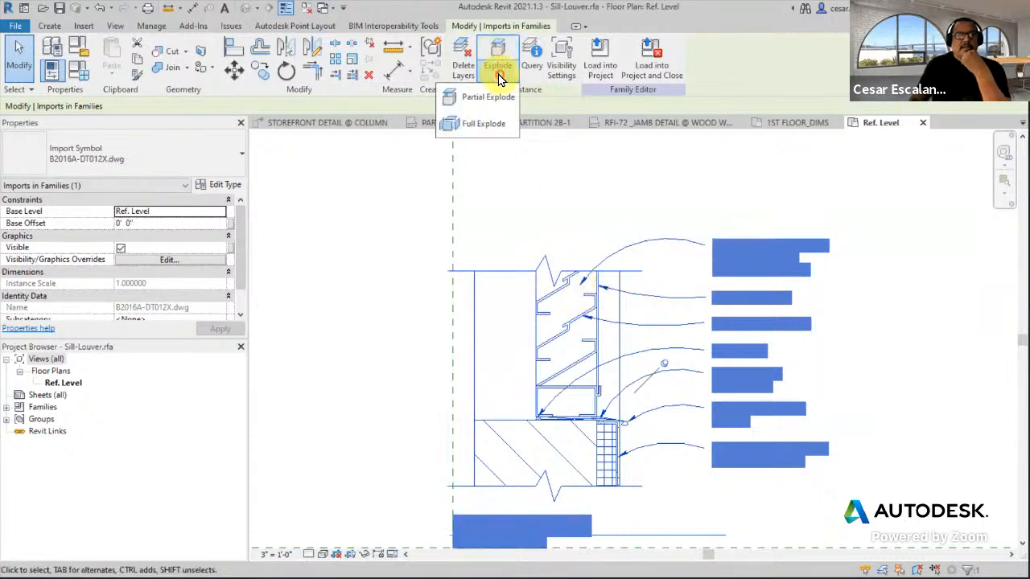
click(482, 124)
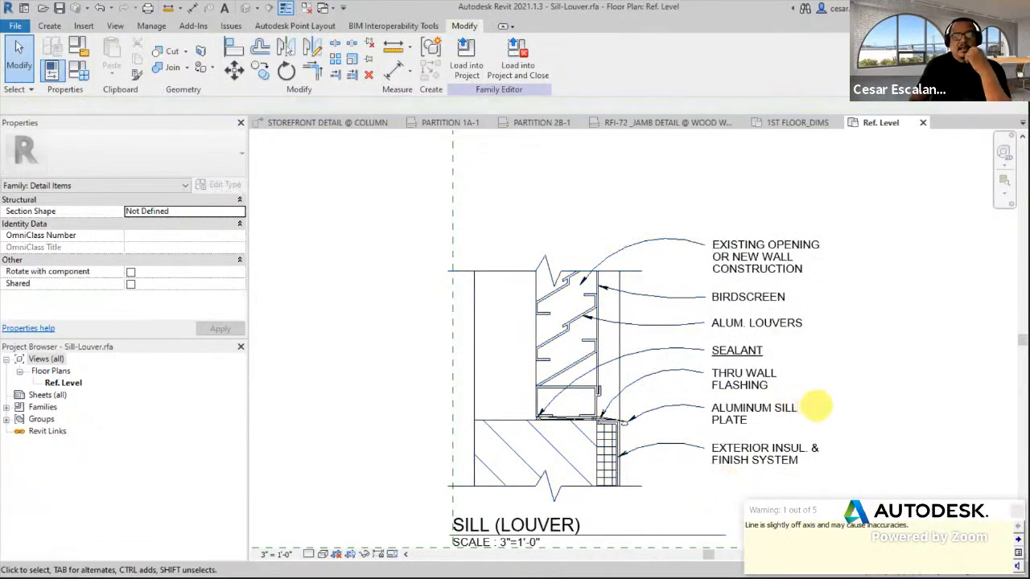
Step: Inspect the subcategory of a diagonal hatch line in the wall below the louver, and clear the selection
scroll(654, 493, up, 3)
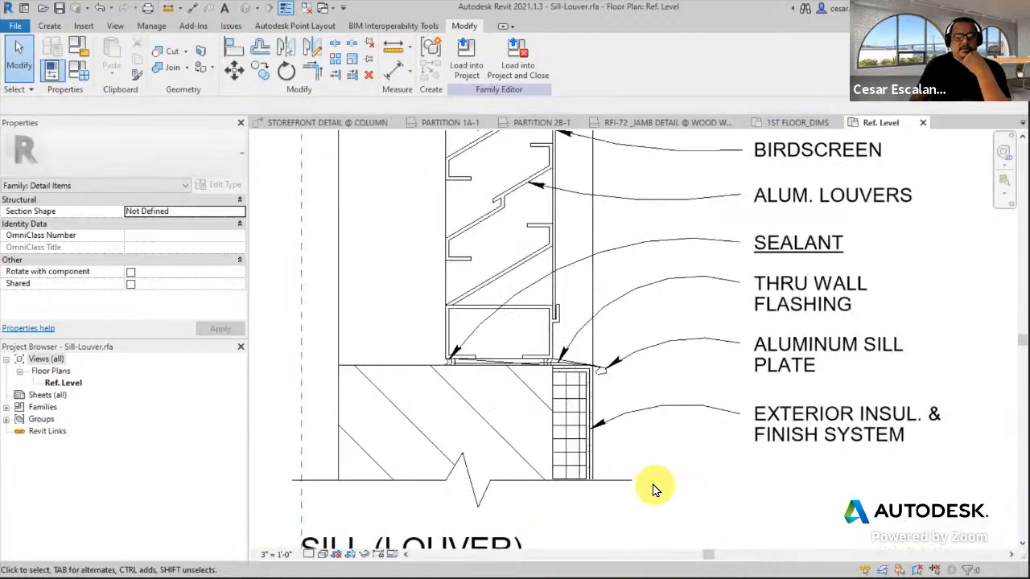
scroll(654, 487, down, 4)
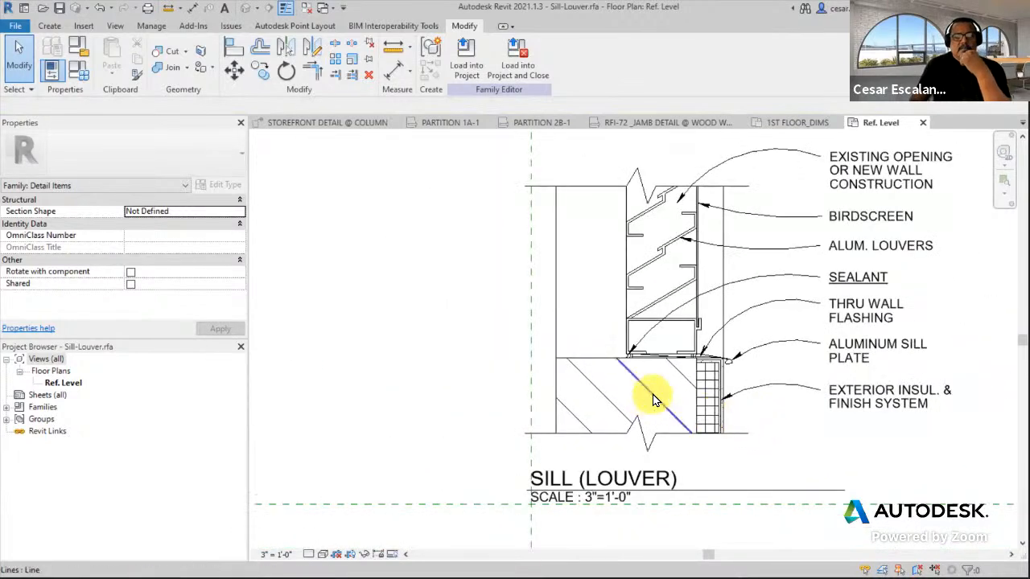
click(654, 400)
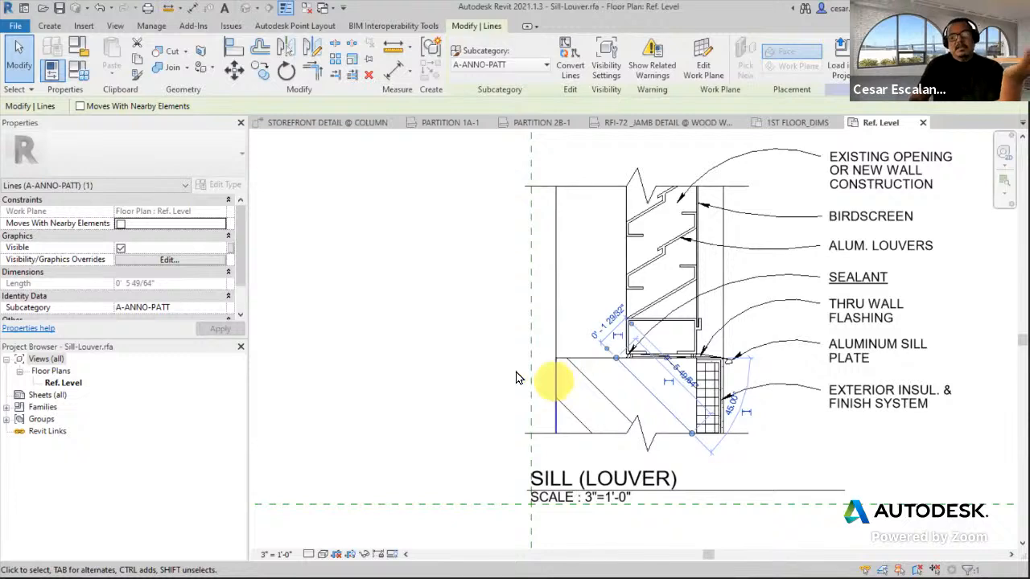
click(402, 321)
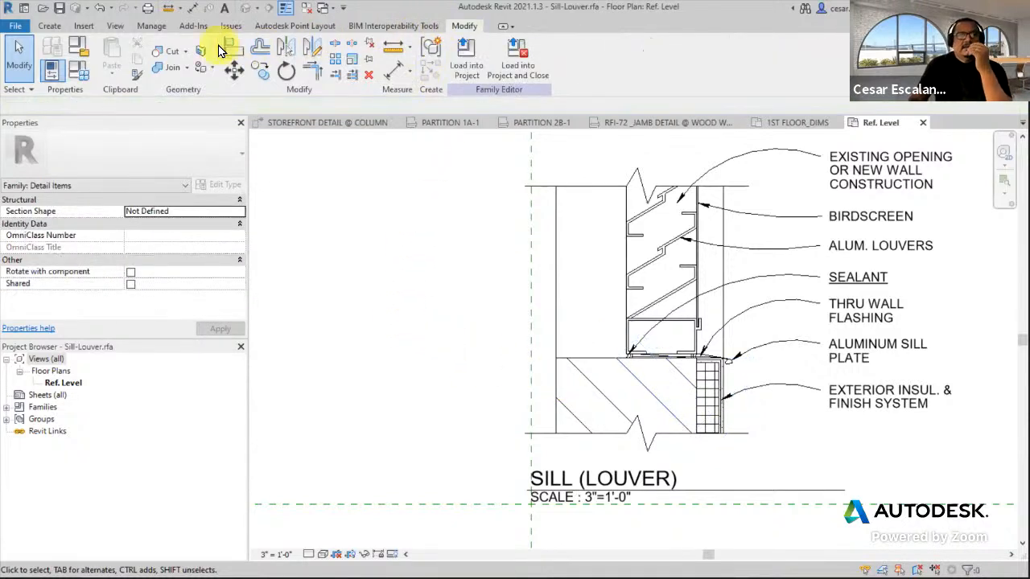
Step: Recheck the family's line patterns for entries brought in by exploding the drawing
click(151, 25)
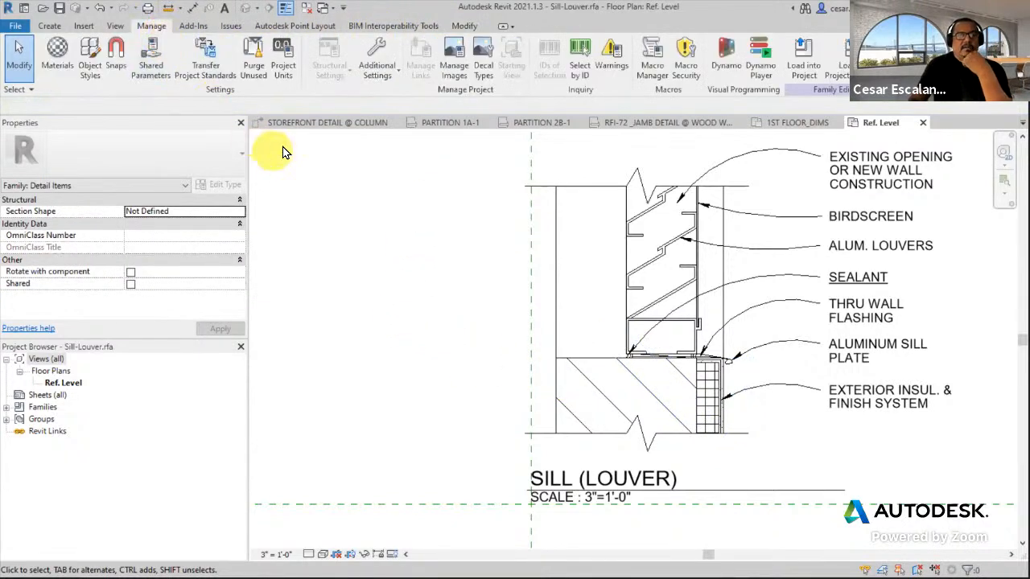
click(377, 70)
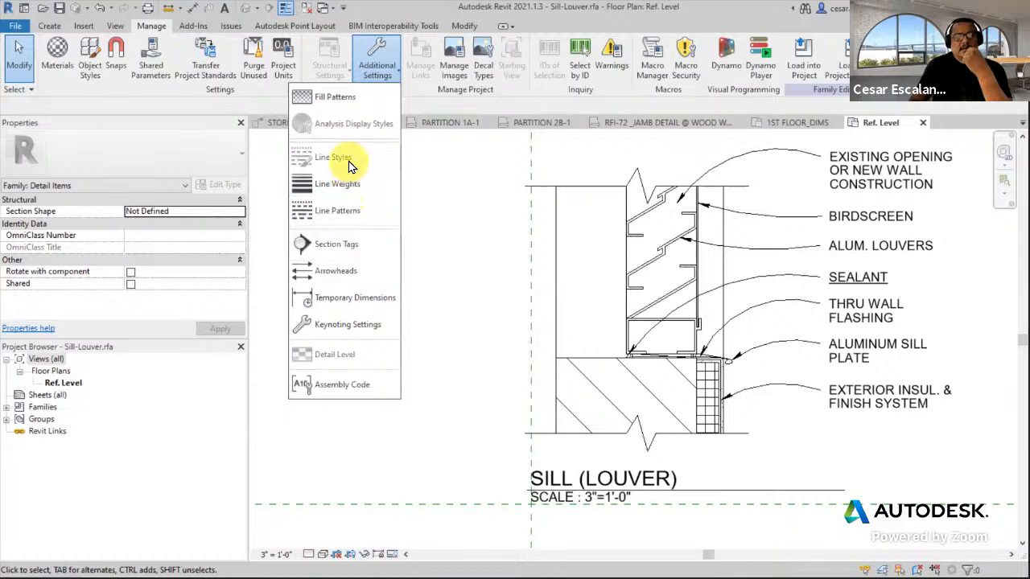
click(344, 216)
scroll(536, 276, down, 2)
scroll(537, 322, up, 2)
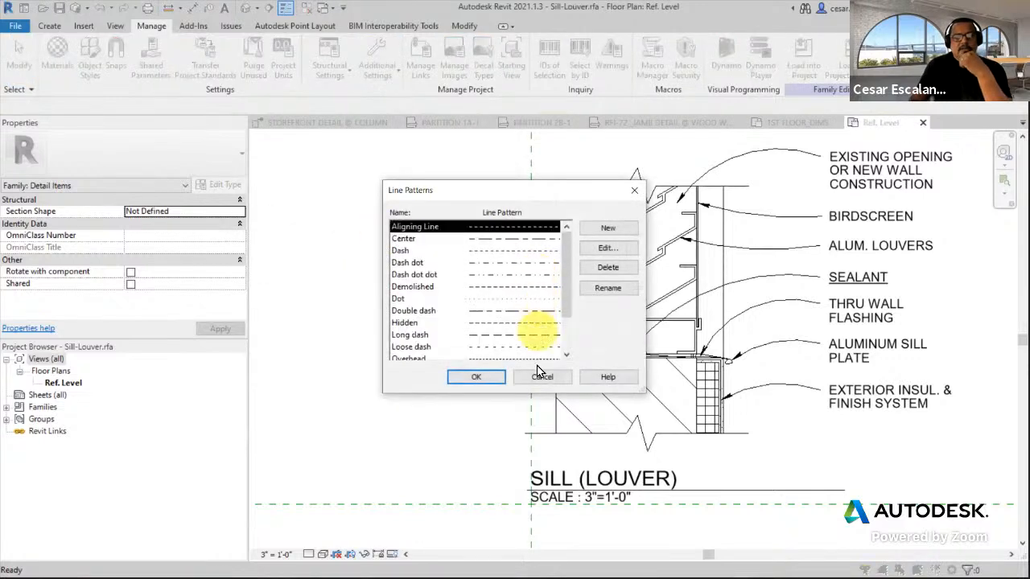
click(538, 377)
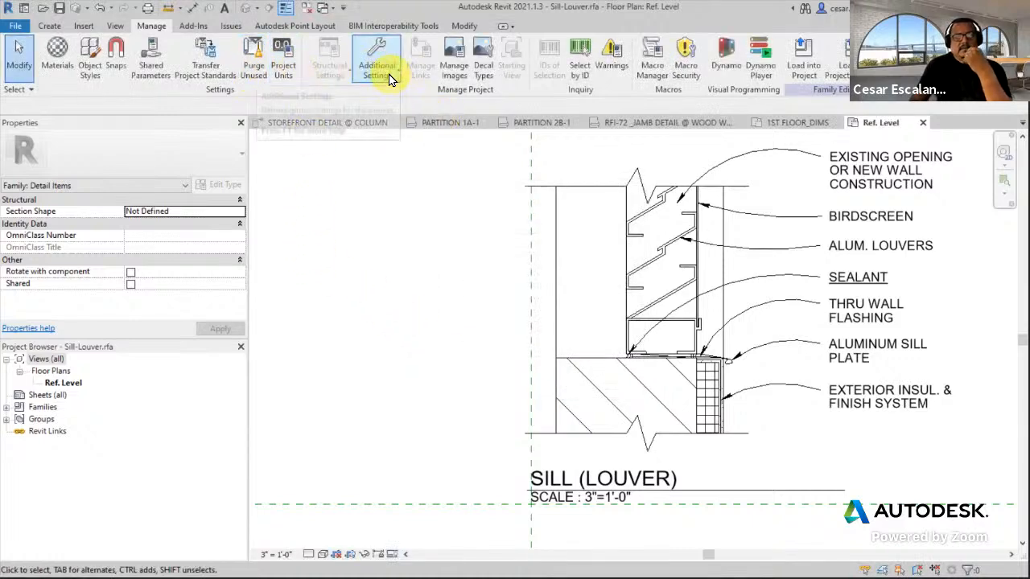
Step: Inspect the subcategories of individual exploded lines, including the wall edges, the upper boundary and the break line
click(558, 195)
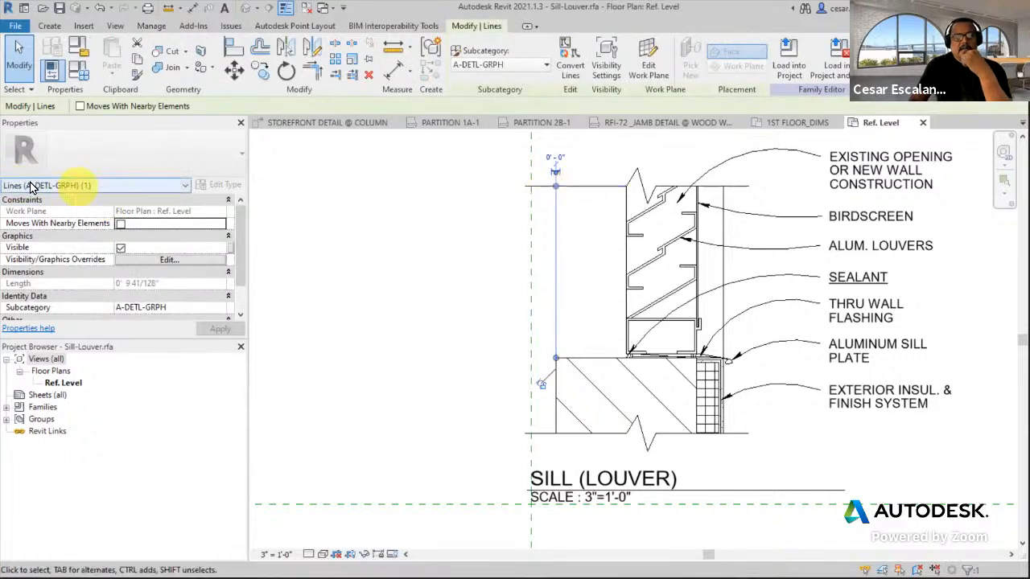
click(592, 185)
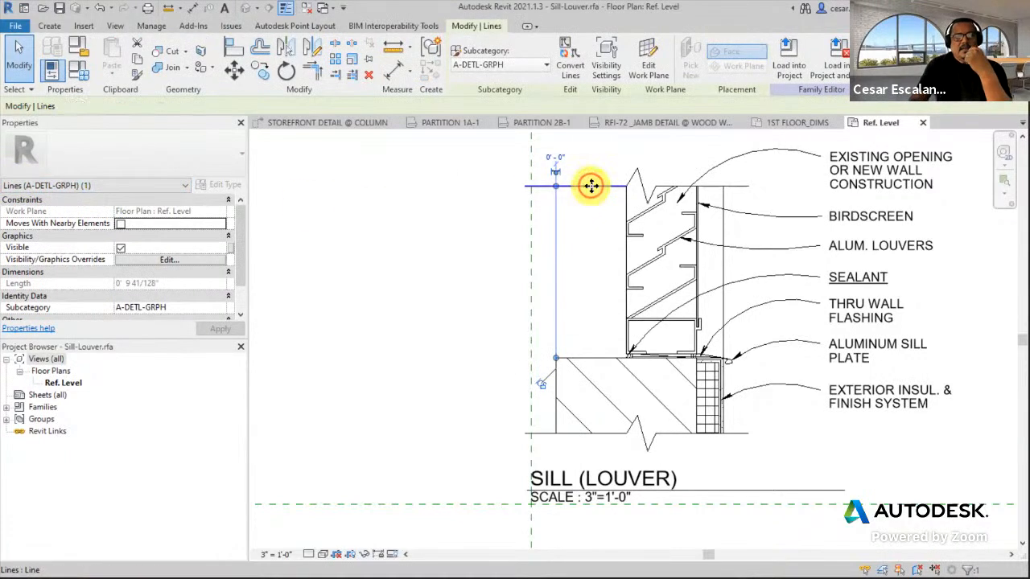
click(634, 174)
click(643, 190)
click(653, 192)
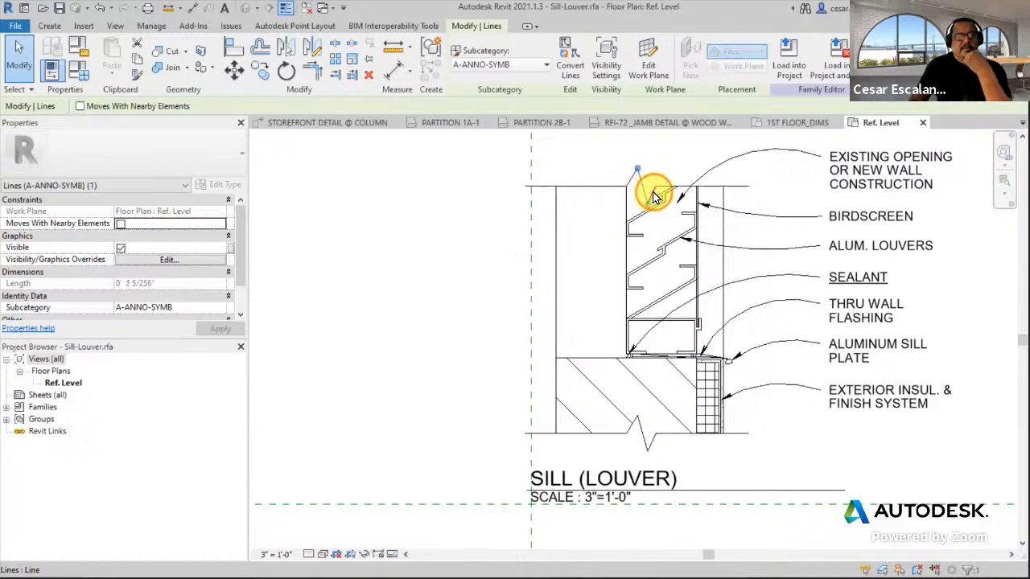
click(739, 188)
click(724, 232)
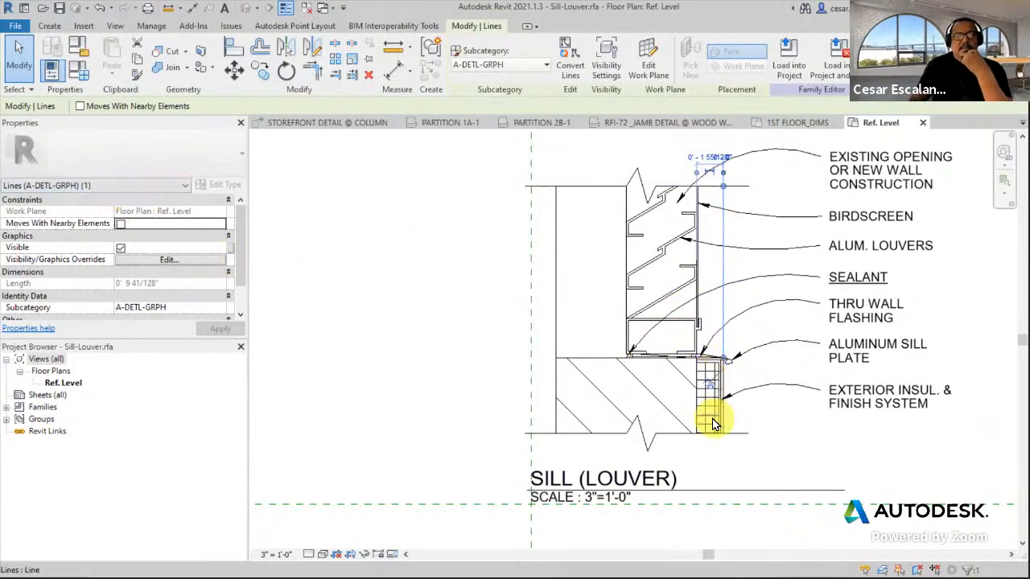
scroll(706, 420, up, 2)
scroll(706, 417, down, 2)
middle_drag(740, 352, 656, 374)
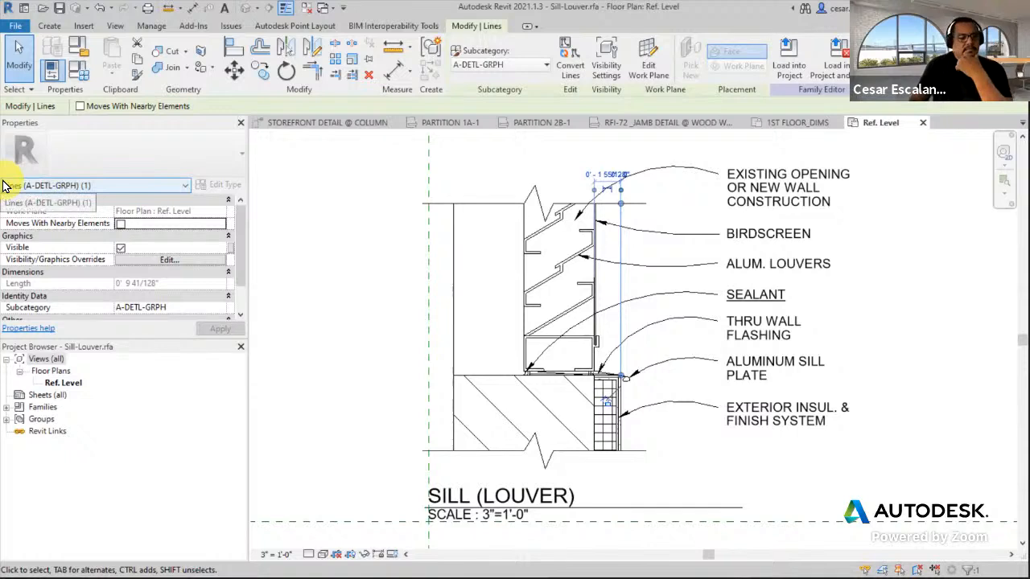
Step: Compare the text types of the BIRDSCREEN, ALUM. LOUVERS and SEALANT notes, and clear the selection
scroll(593, 207, down, 1)
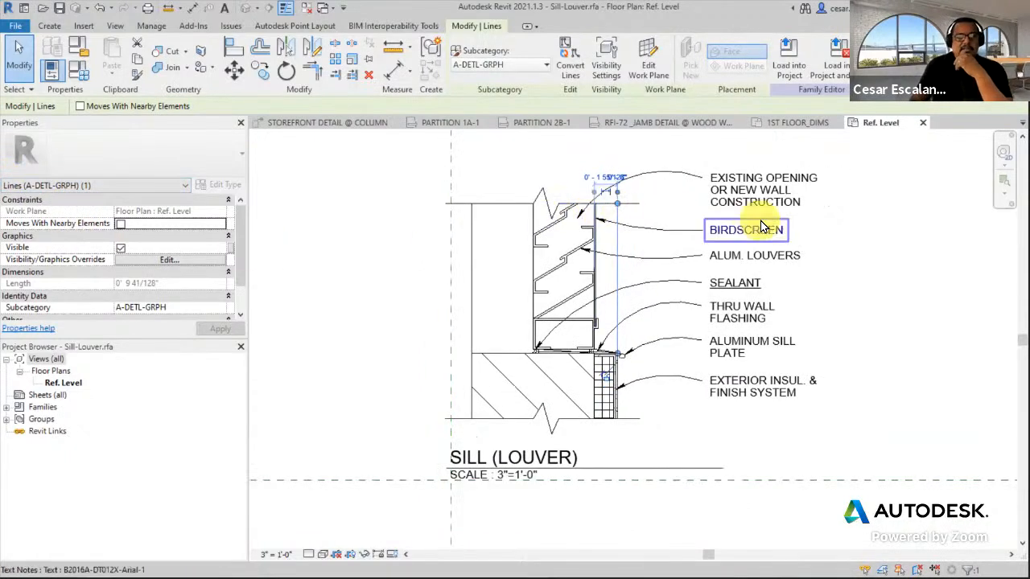
click(766, 229)
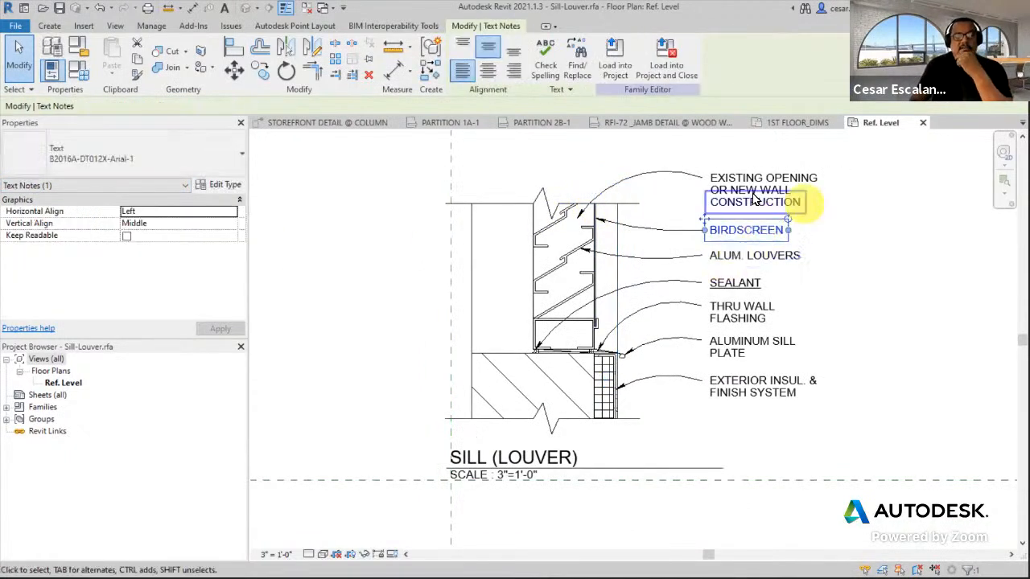
double_click(766, 230)
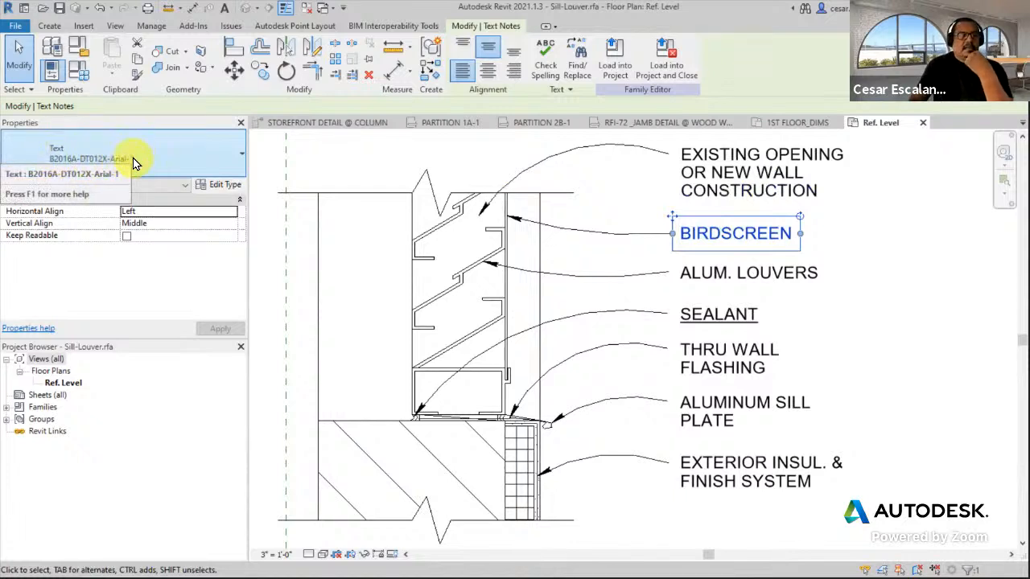
click(746, 281)
click(719, 325)
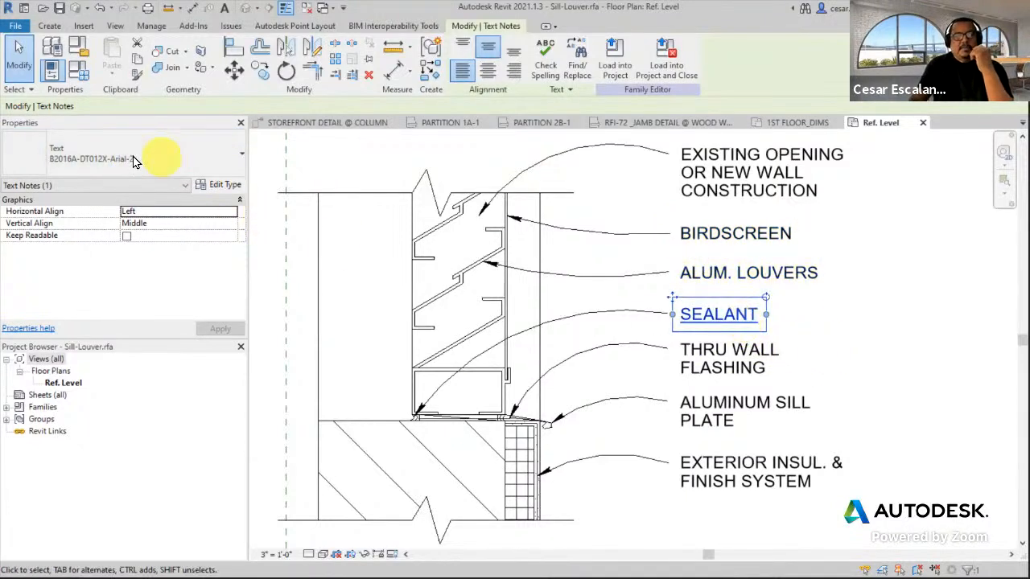
click(133, 161)
click(129, 205)
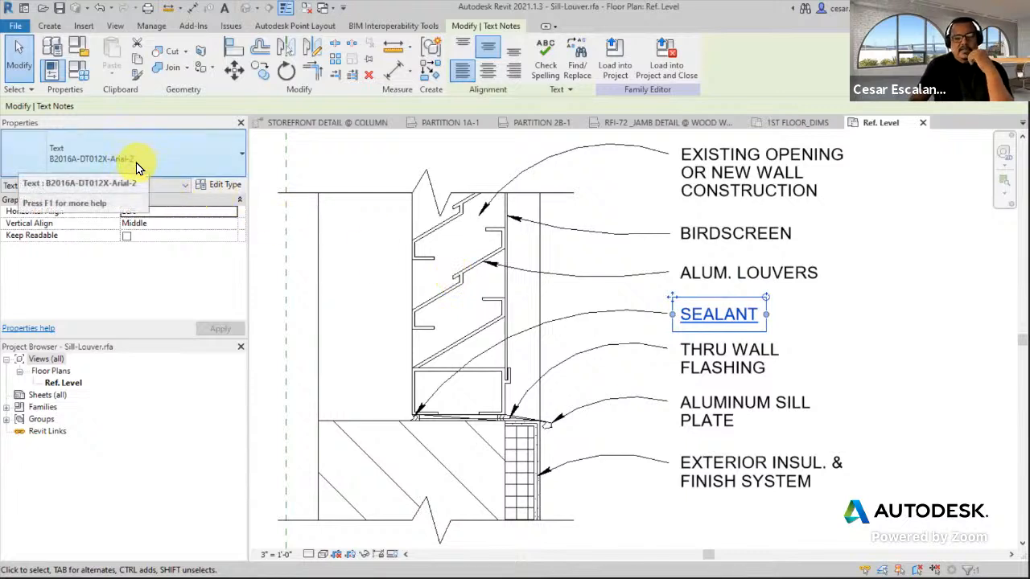
click(885, 364)
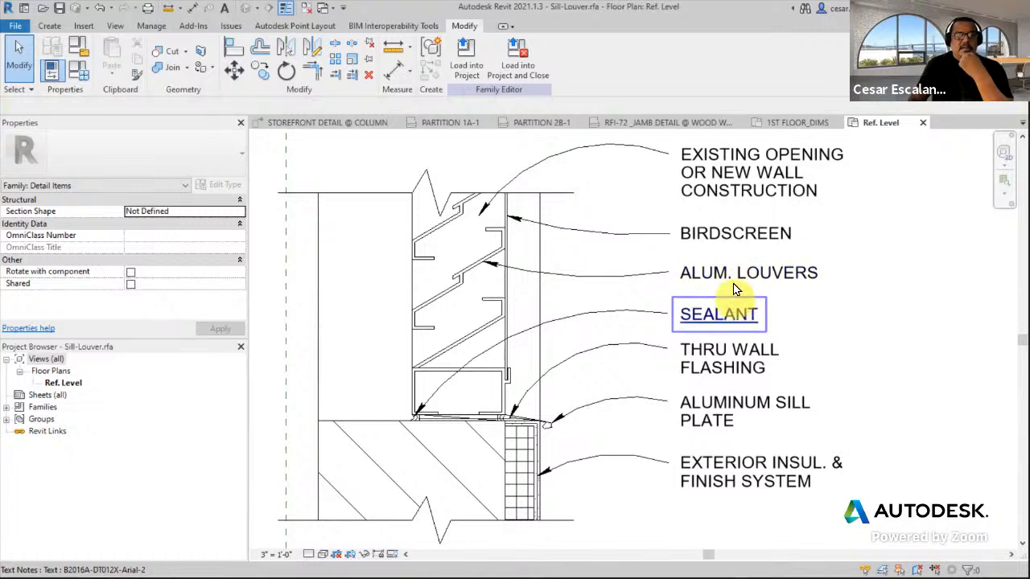
Step: Compare the text types of the THRU WALL, ALUMINUM SILL and EXTERIOR INSUL. notes, leaving their text unedited
click(732, 354)
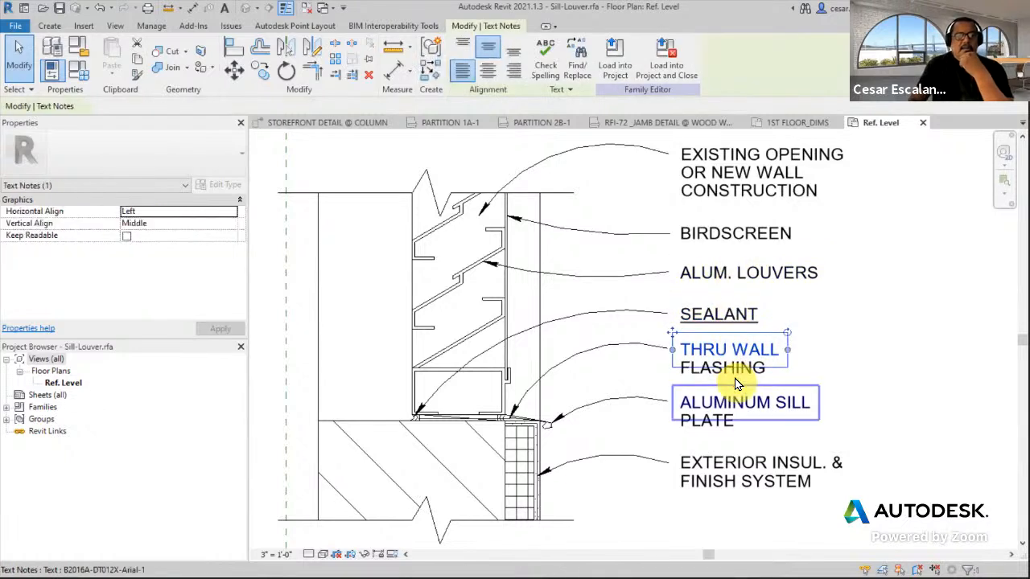
click(732, 417)
click(736, 467)
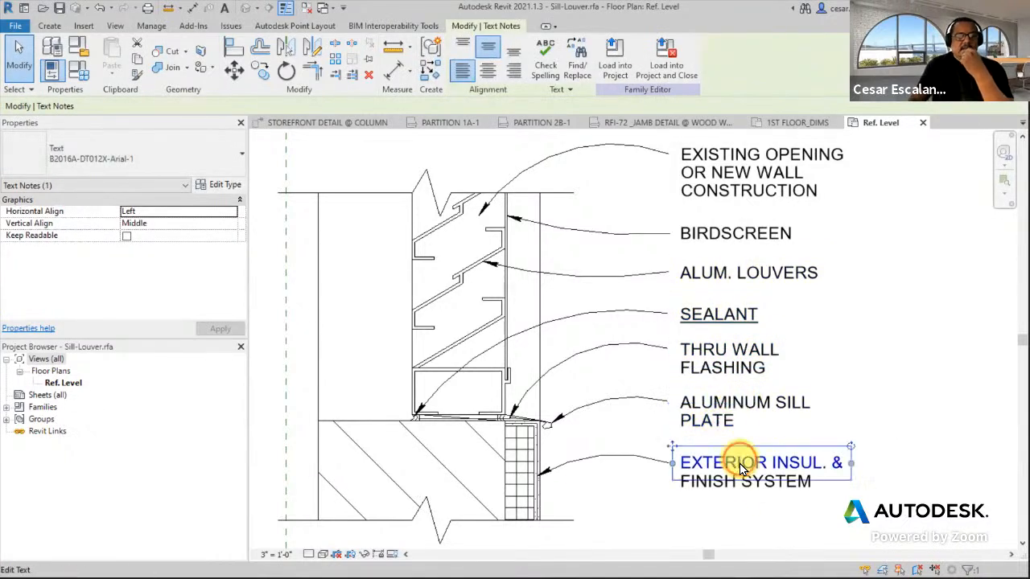
click(741, 483)
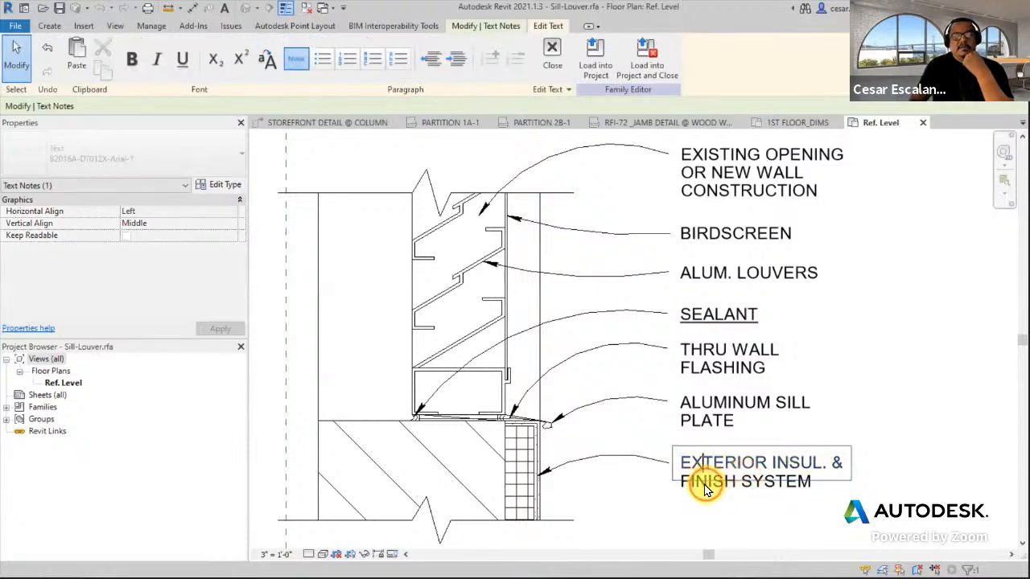
click(588, 294)
Step: Inspect the subcategory of the ALUM. LOUVERS leader and the exploded lines forming the BIRDSCREEN arrowhead, and clear the selection
scroll(574, 281, up, 2)
click(566, 275)
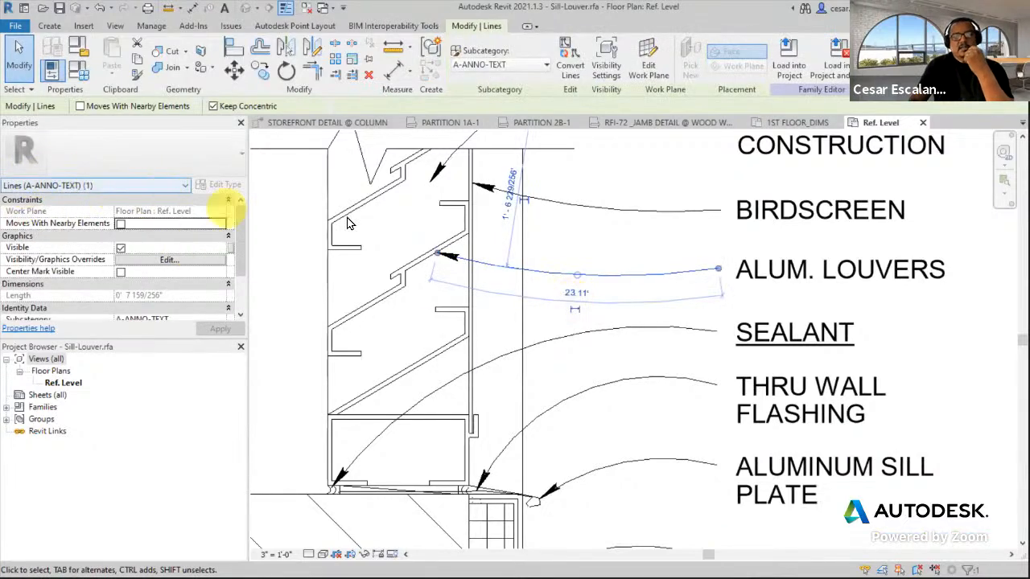
scroll(472, 197, up, 8)
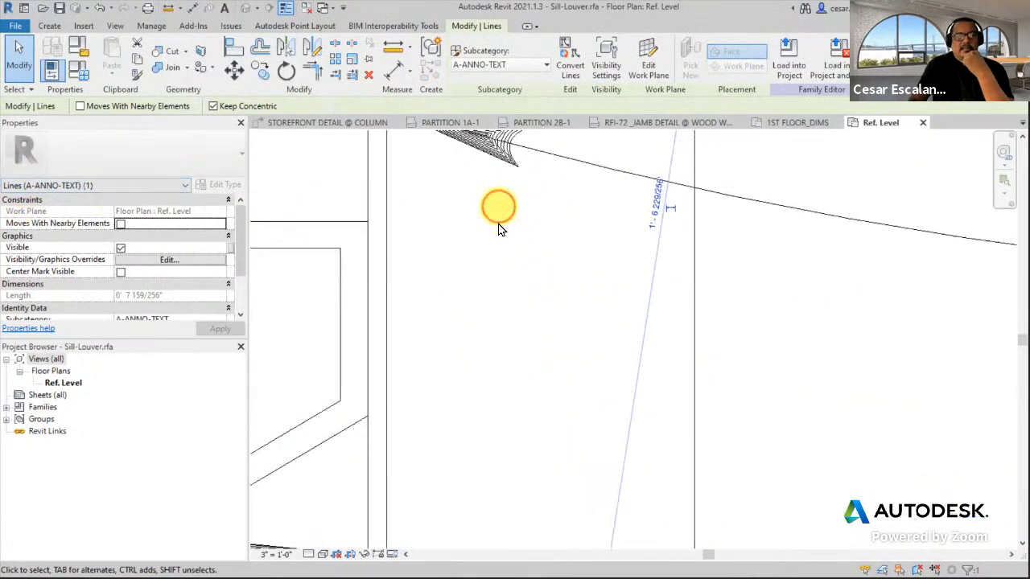
middle_drag(498, 229, 519, 336)
scroll(495, 203, up, 3)
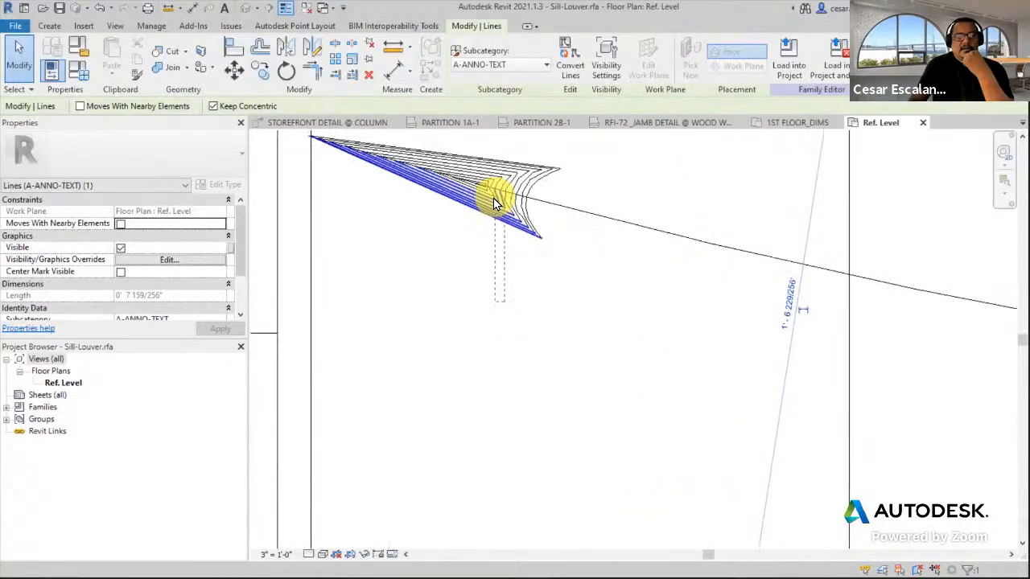
scroll(495, 203, up, 3)
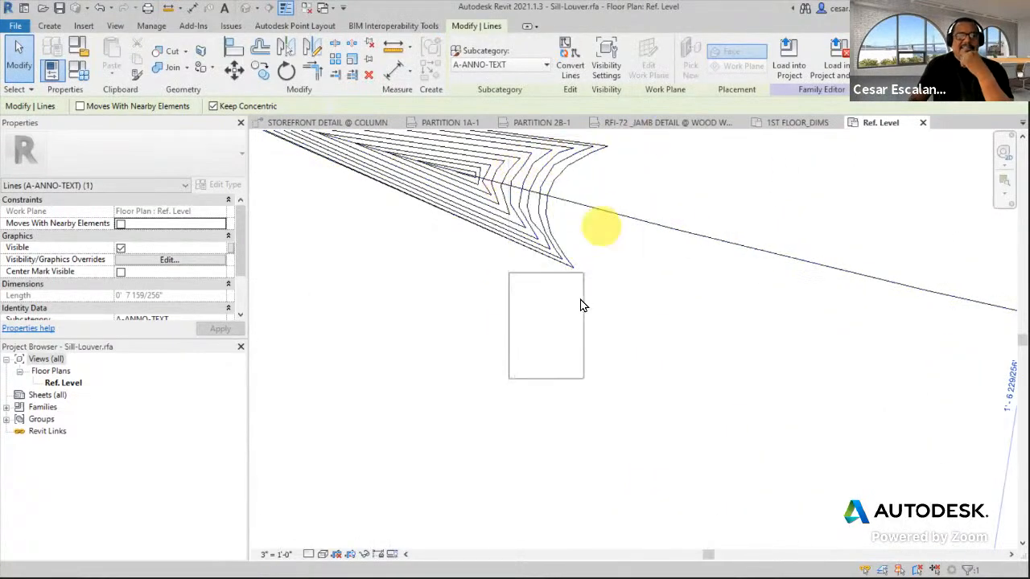
scroll(584, 306, down, 4)
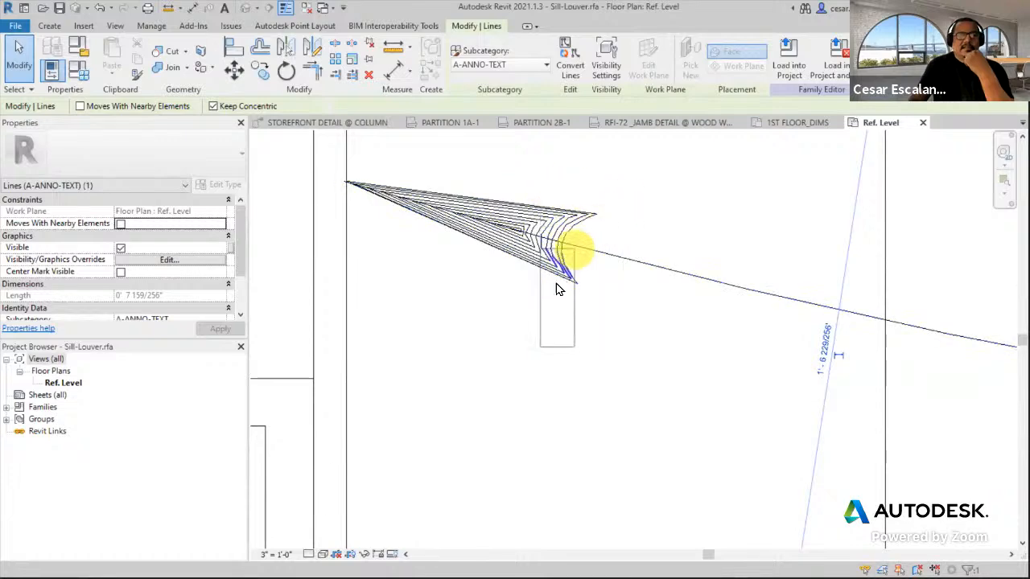
scroll(545, 324, down, 5)
scroll(545, 321, up, 2)
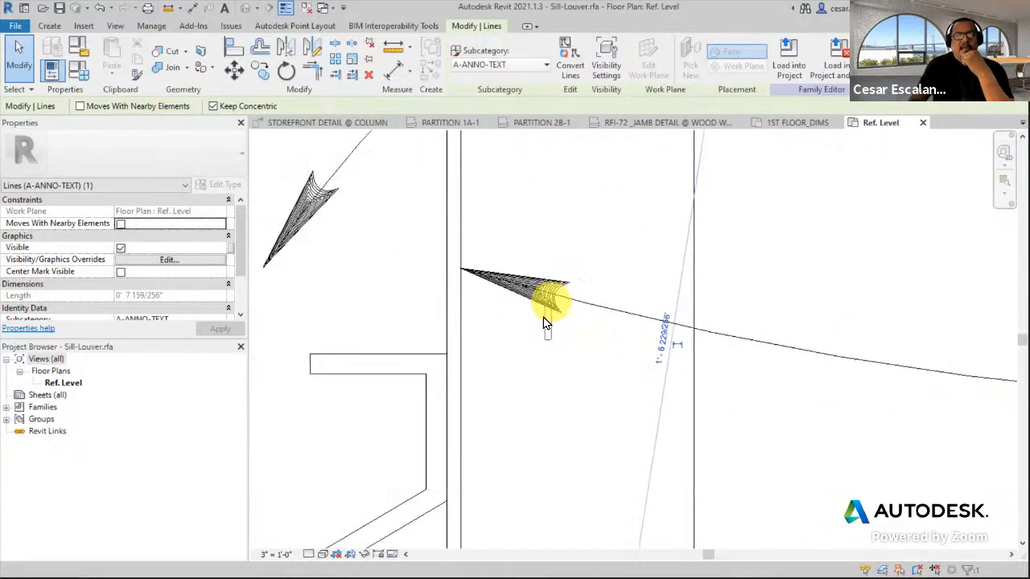
click(534, 342)
Step: Examine the remaining leader arrowheads and louver outlines of the exploded detail
scroll(533, 342, down, 2)
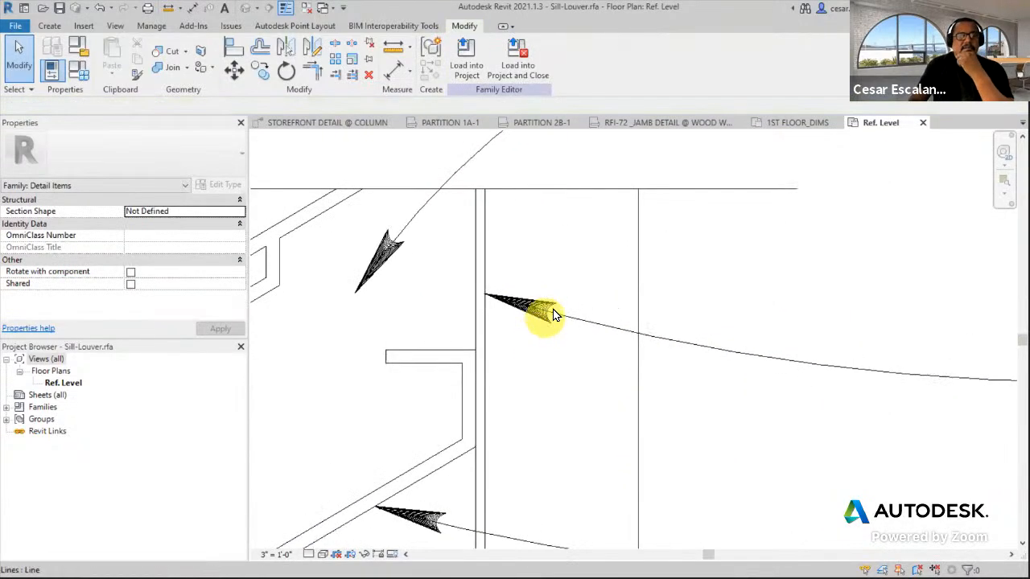
scroll(570, 292, down, 3)
scroll(570, 296, up, 1)
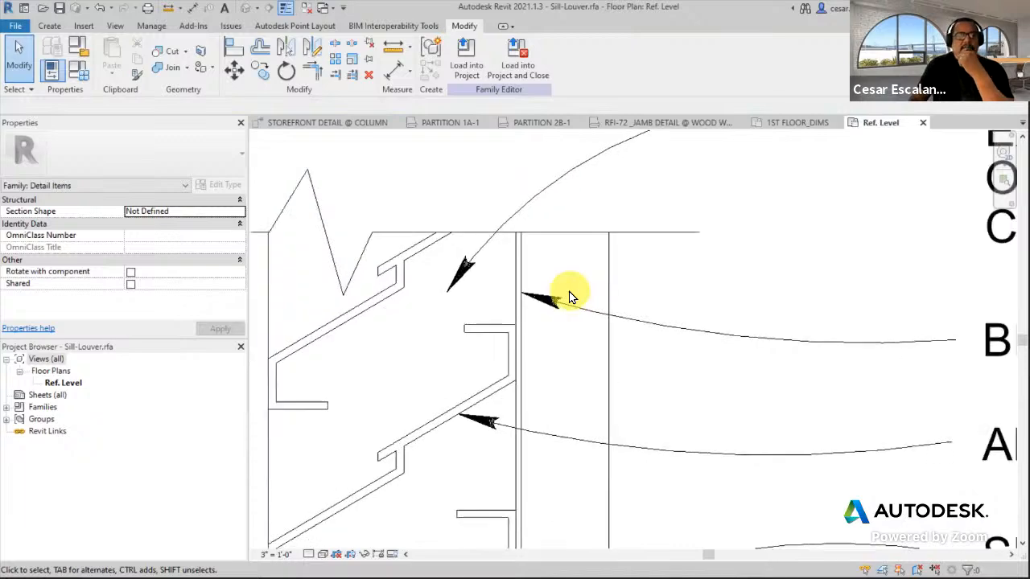
scroll(571, 295, down, 2)
scroll(563, 295, up, 6)
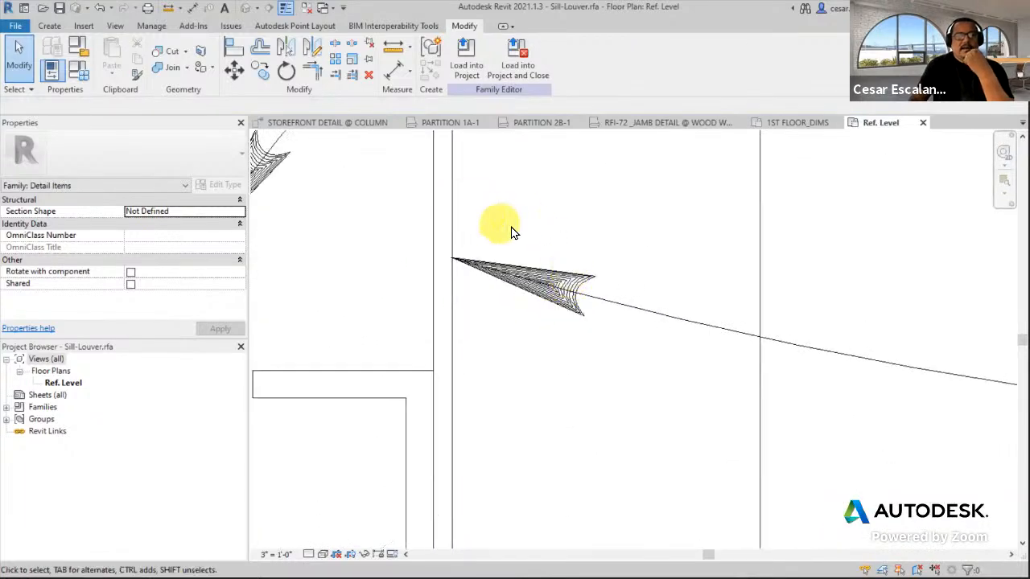
middle_drag(512, 232, 831, 242)
scroll(553, 241, down, 2)
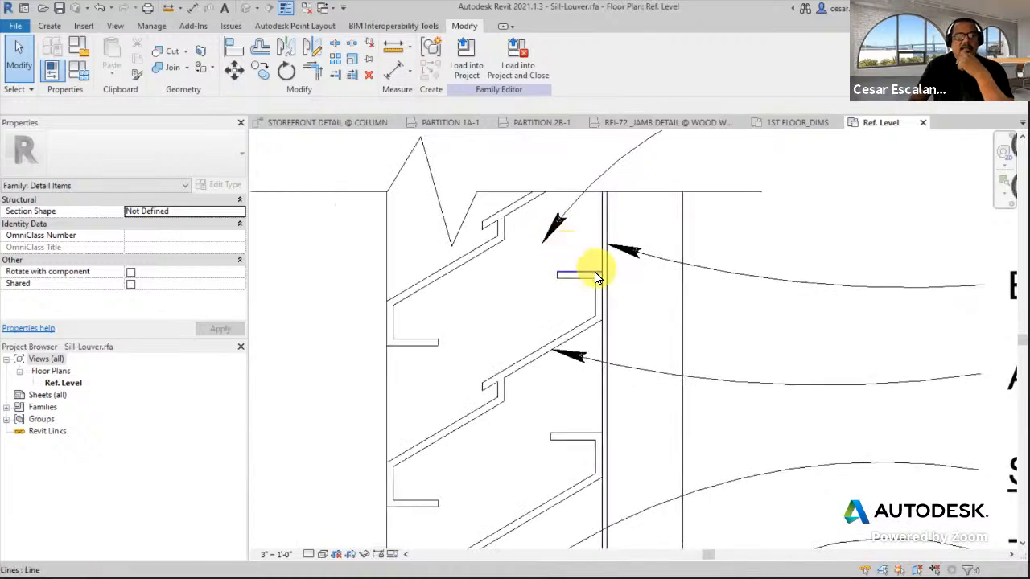
scroll(594, 268, down, 2)
middle_drag(651, 320, 595, 249)
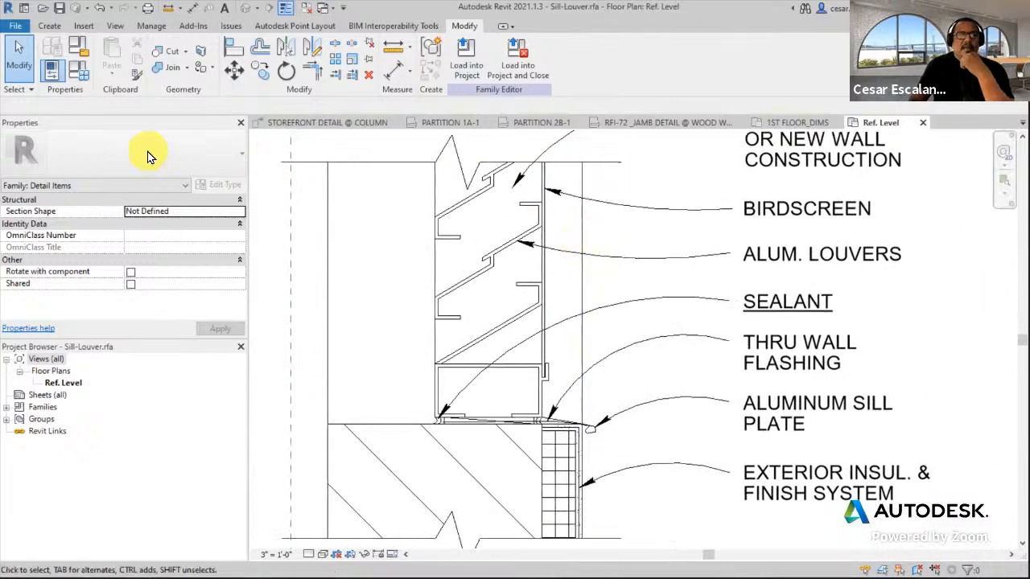
Step: Undo the explosion of the imported louver drawing, and select the import as a whole to check it
click(100, 11)
click(100, 11)
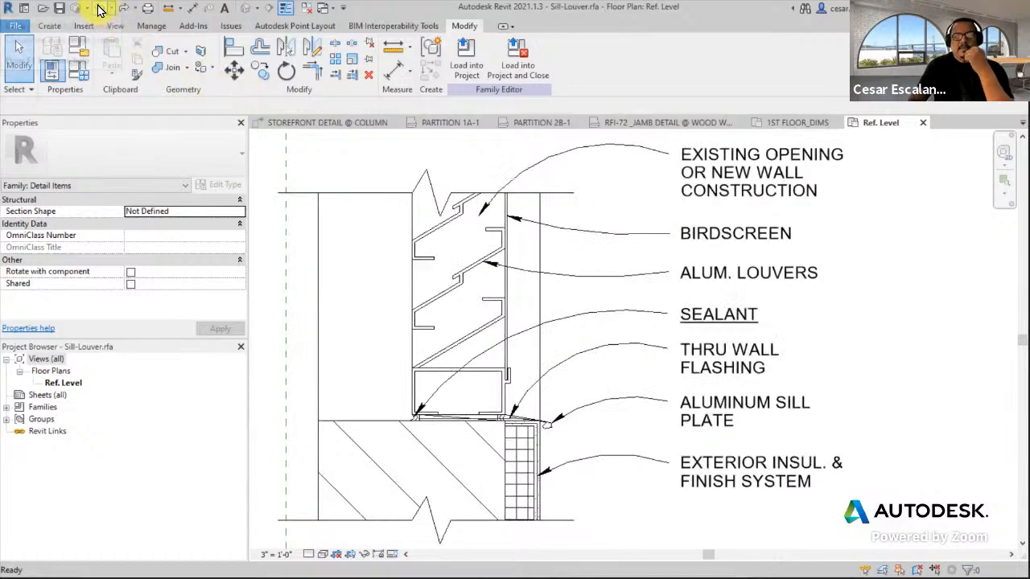
click(737, 330)
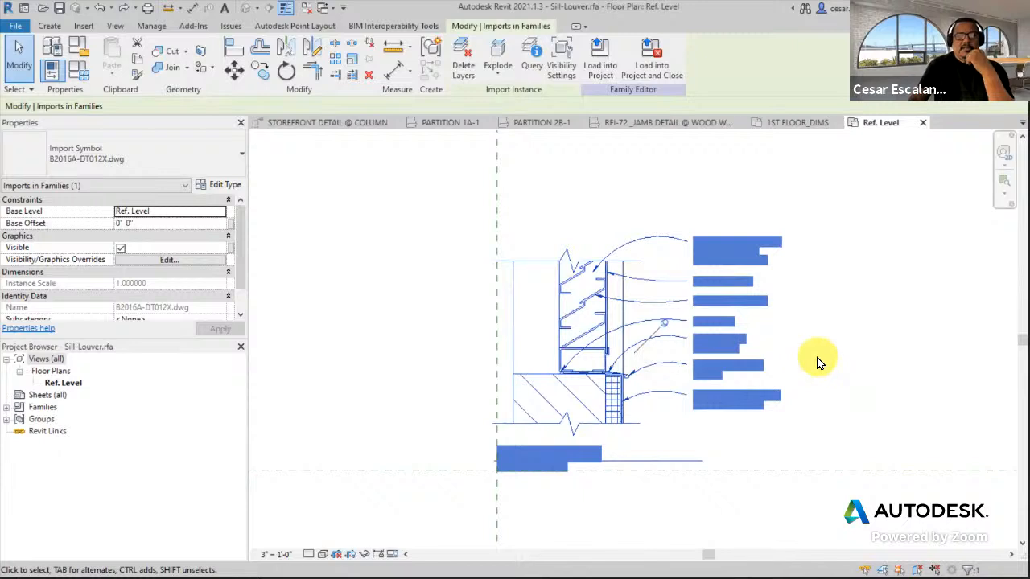
click(895, 370)
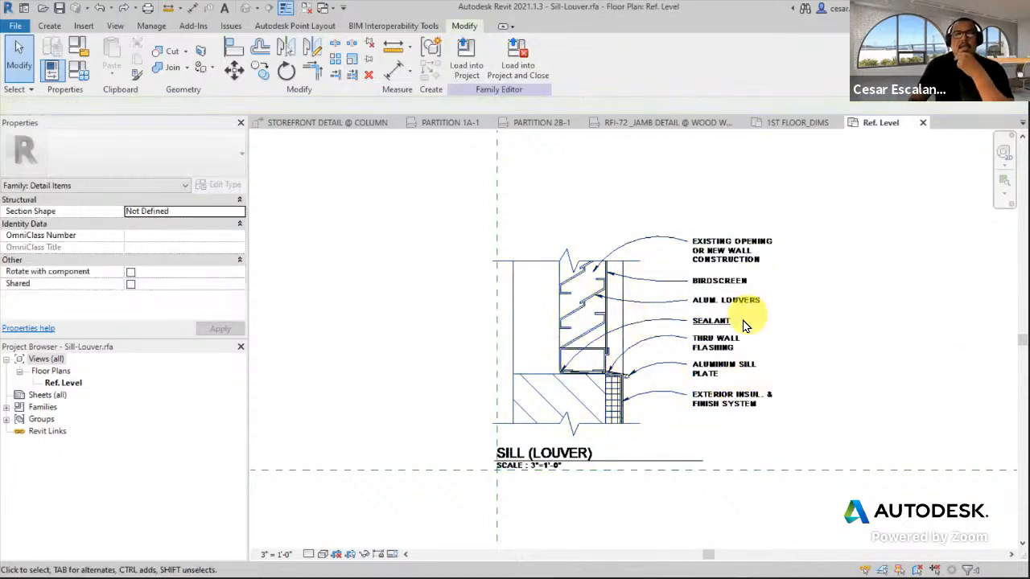
mouse_move(400, 170)
mouse_down()
mouse_move(478, 299)
mouse_move(550, 317)
mouse_up()
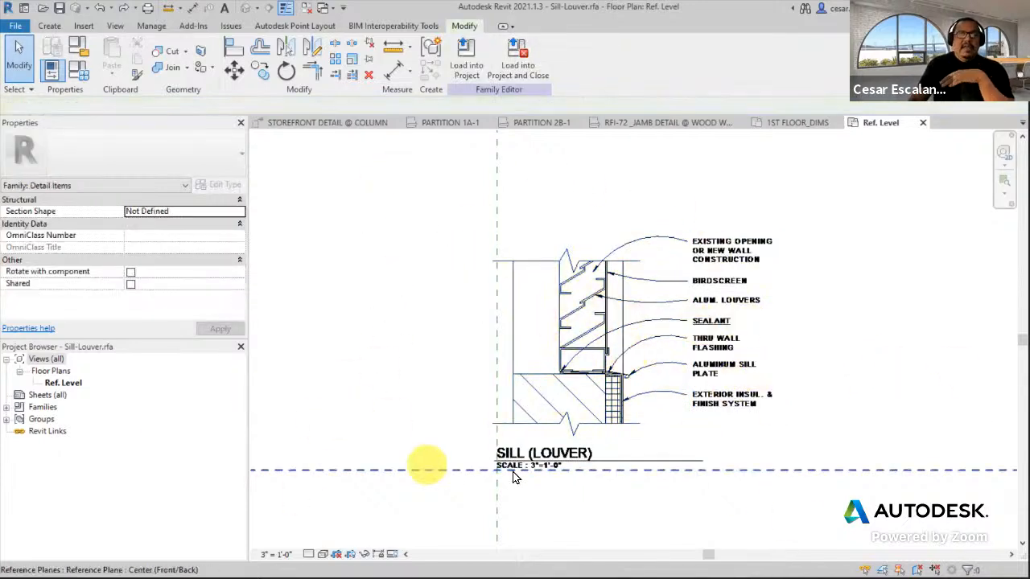
click(729, 370)
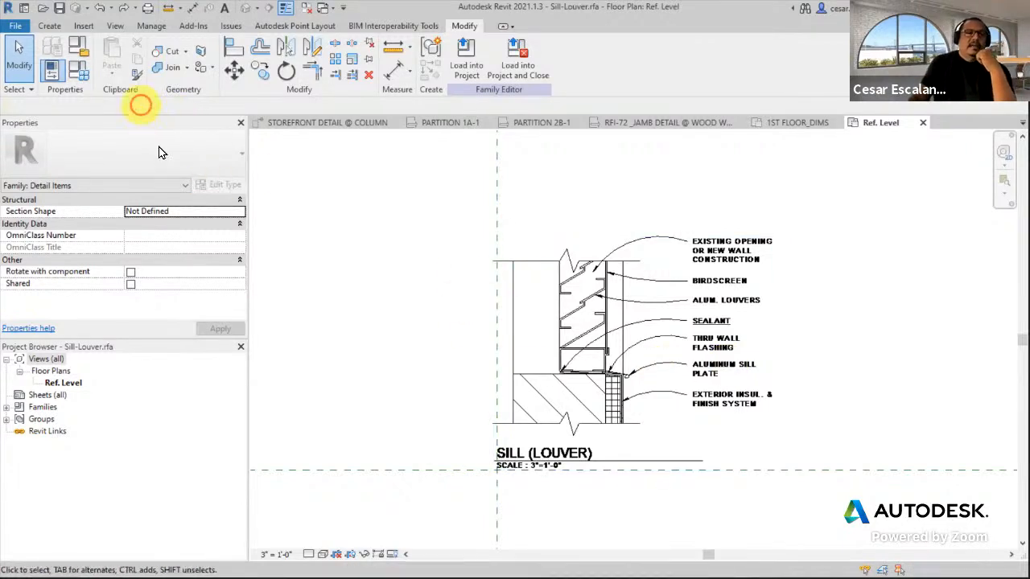
Step: Save the Sill-Louver family and close all inactive views
click(12, 27)
click(41, 161)
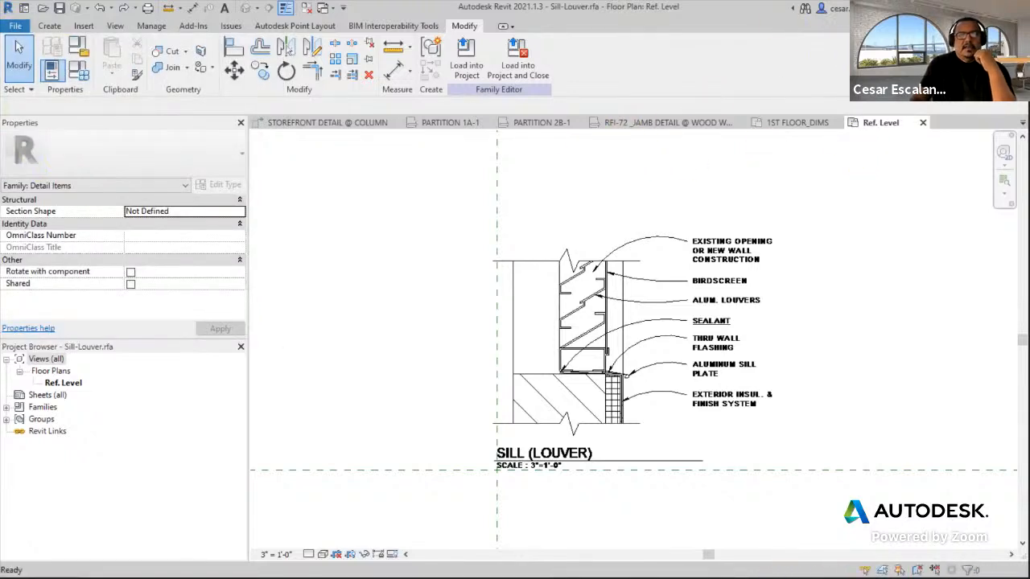
click(306, 11)
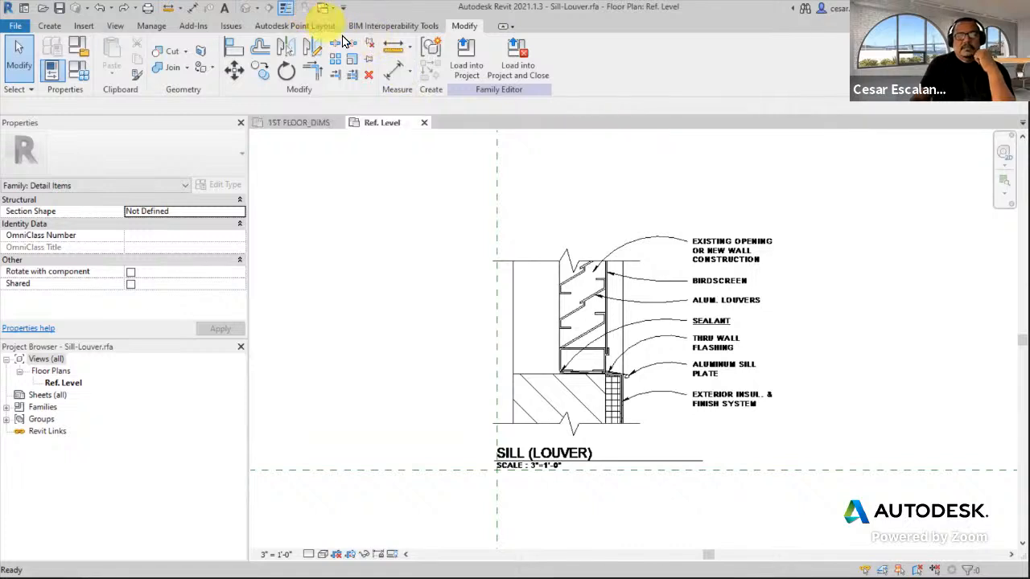
Step: Create a drafting view named SILL AT LOUVER at 3" = 1'-0" scale in the Audubon_Arch project
click(305, 124)
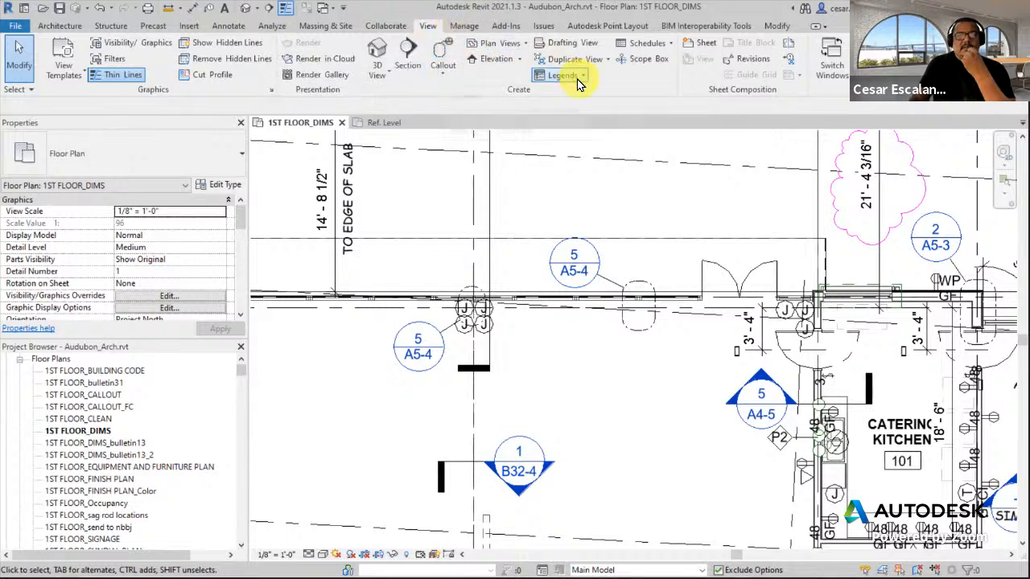
click(578, 44)
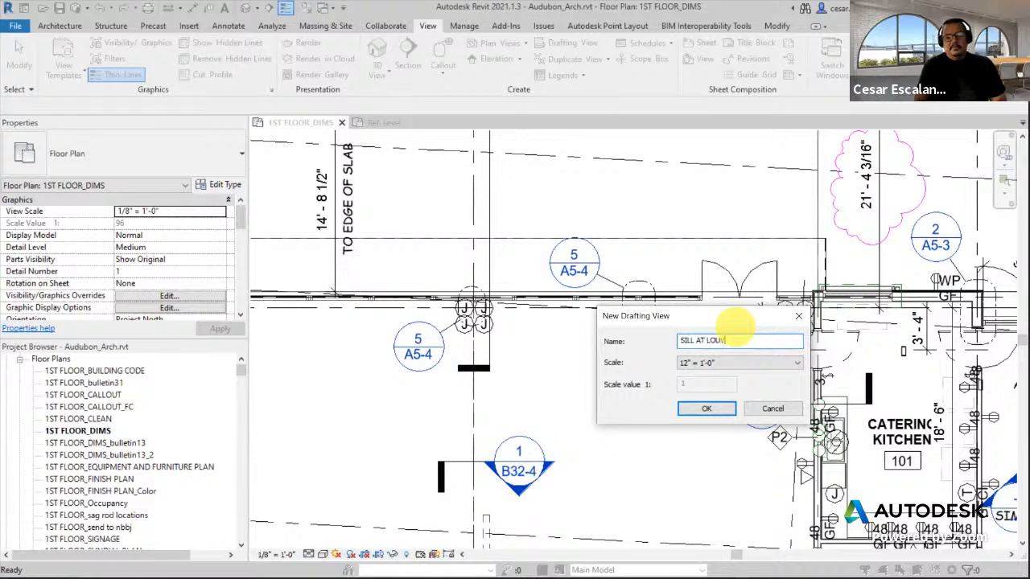
click(769, 362)
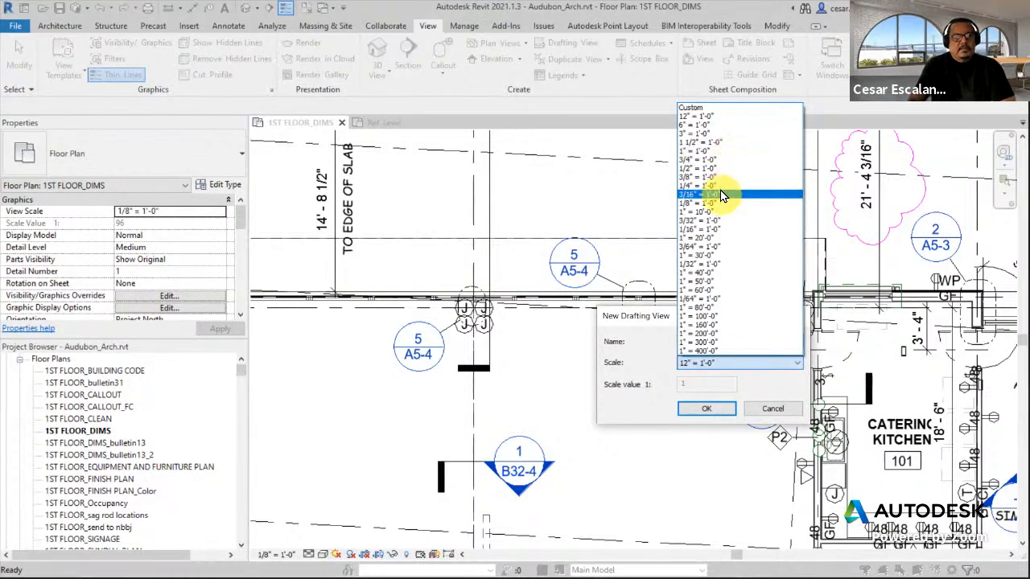
click(717, 133)
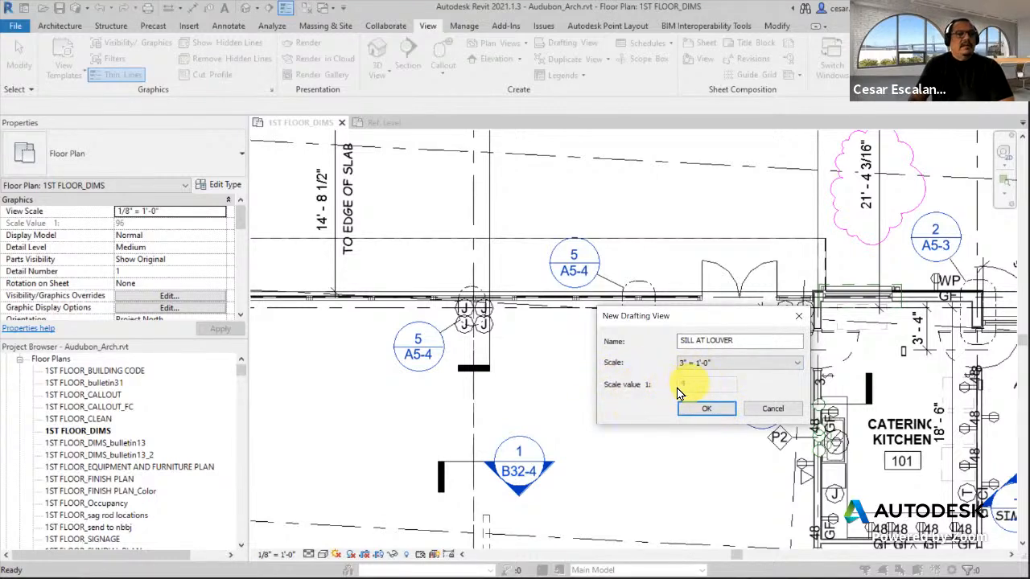
click(702, 410)
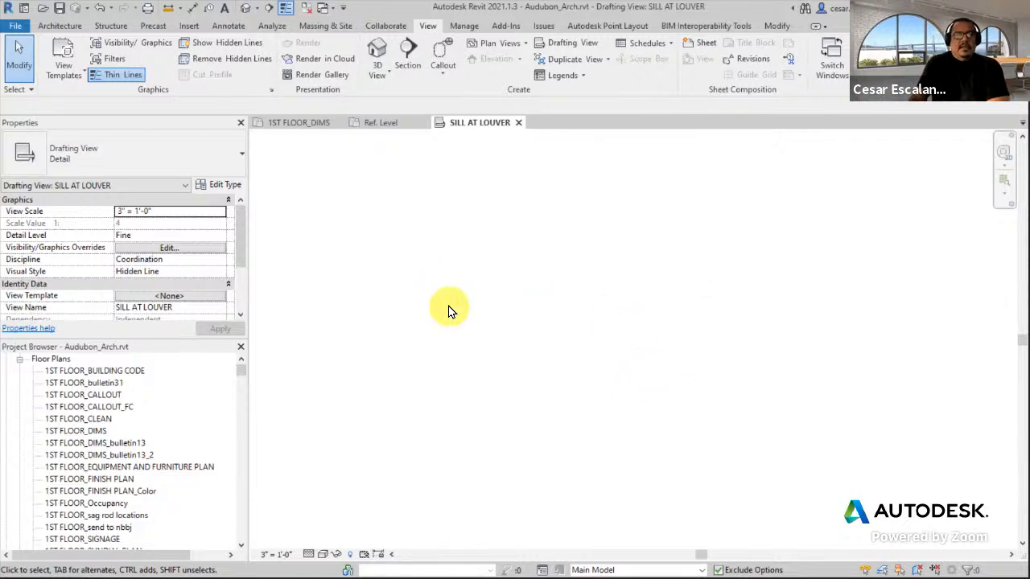
Step: Choose Sill-Louver.rfa from the RAC_Summer2021 folder on the Data (D:) drive as the family to load into the project
click(188, 28)
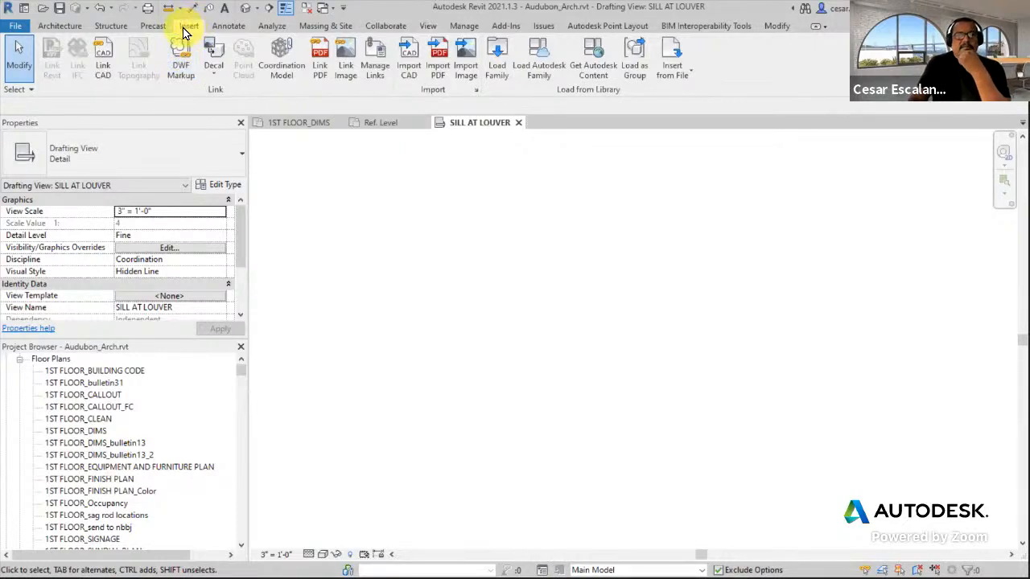
click(498, 64)
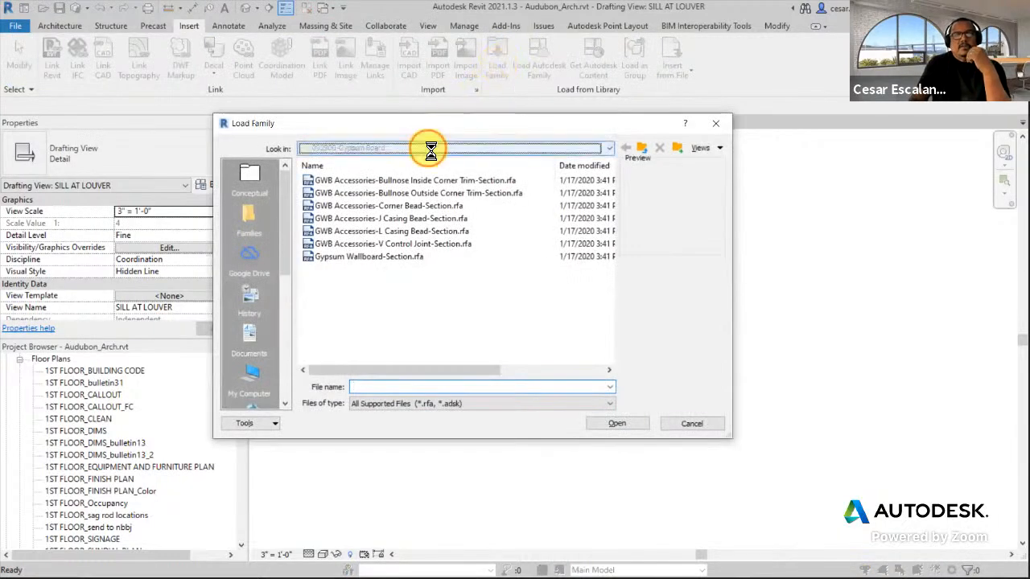
click(428, 149)
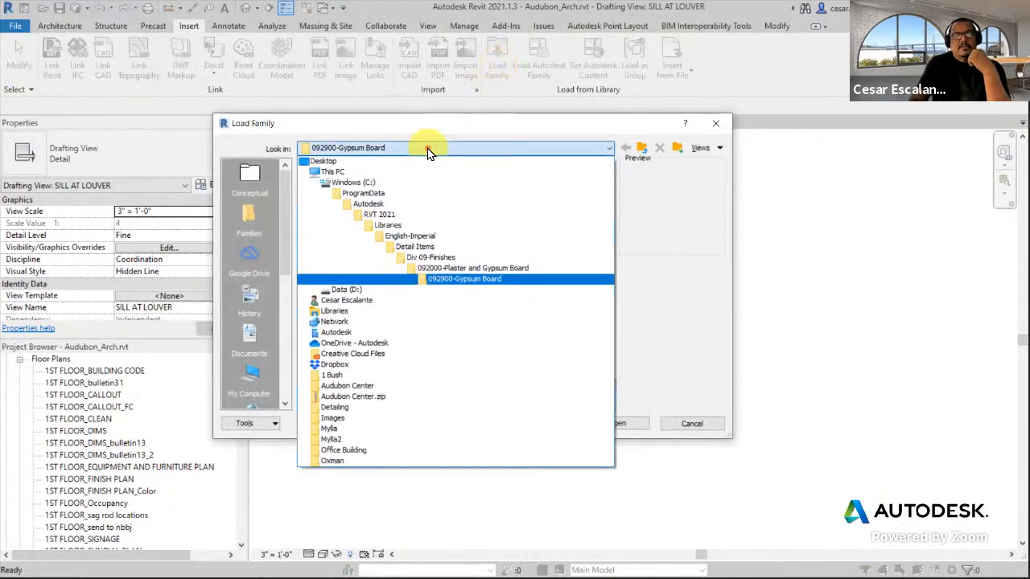
click(346, 289)
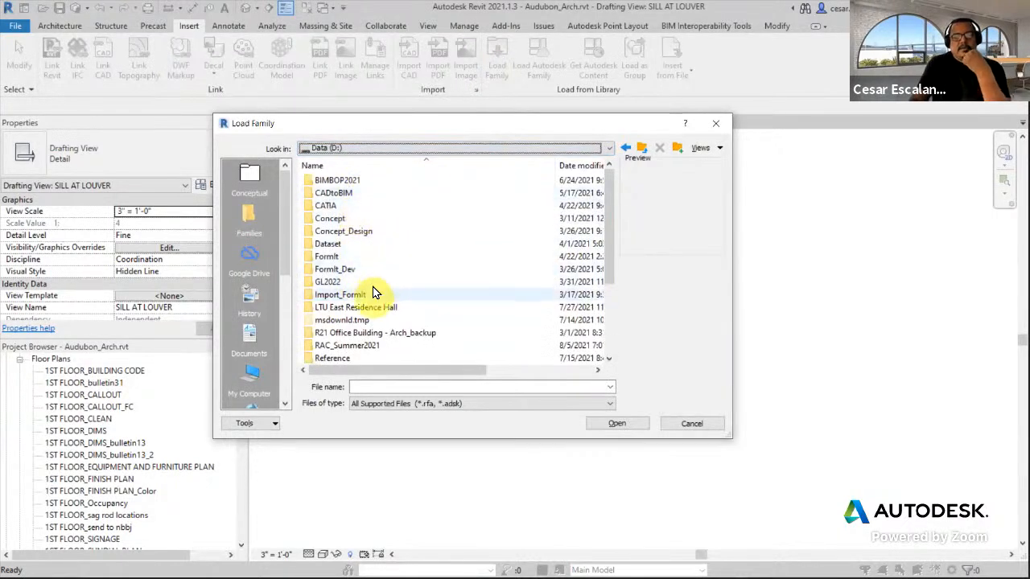
scroll(376, 273, down, 1)
double_click(364, 306)
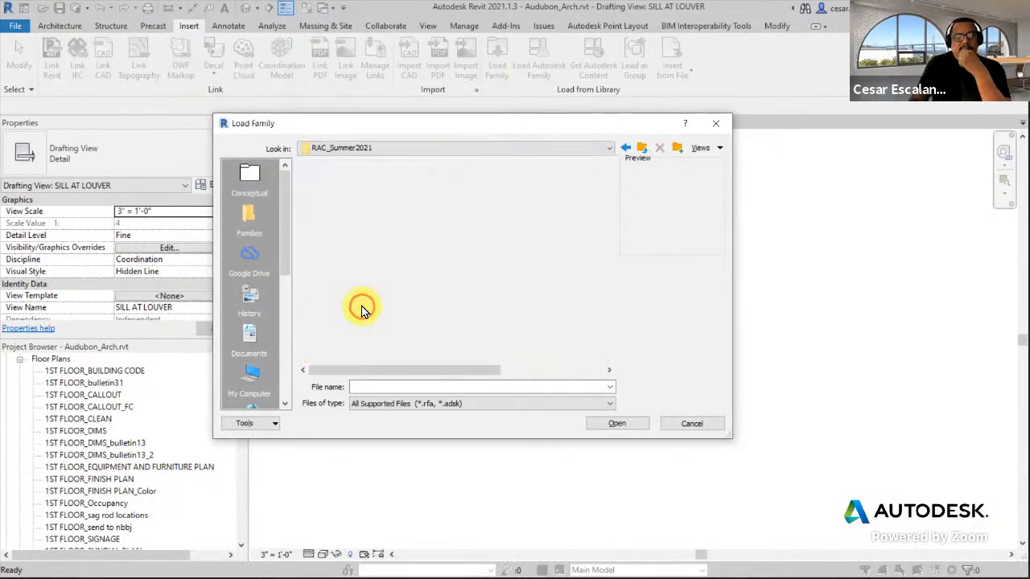
click(343, 231)
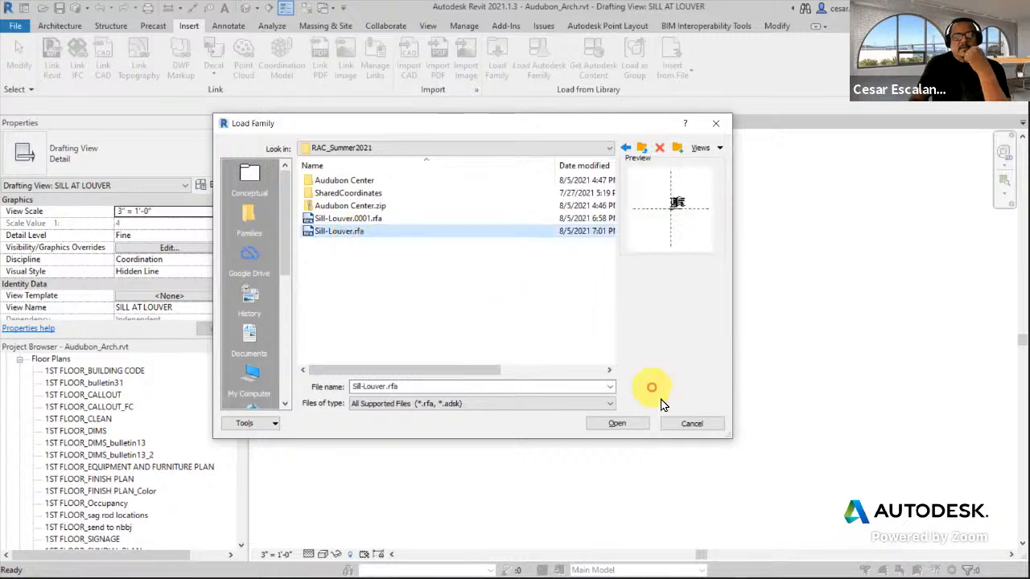
Step: Load the Sill-Louver.rfa family into the project, check the SILL AT LOUVER drafting view for content and close that view
click(620, 424)
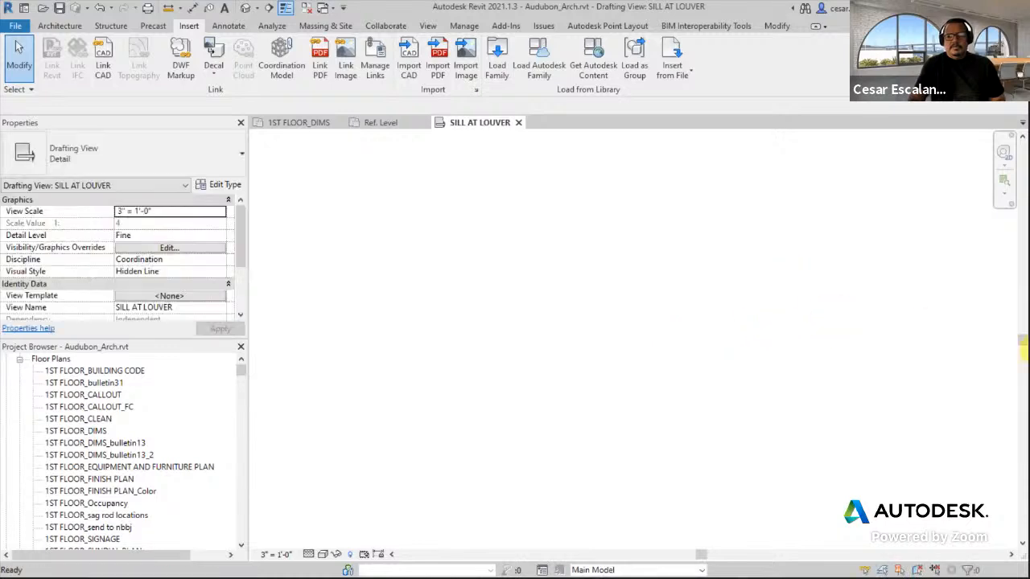
drag(819, 211, 494, 453)
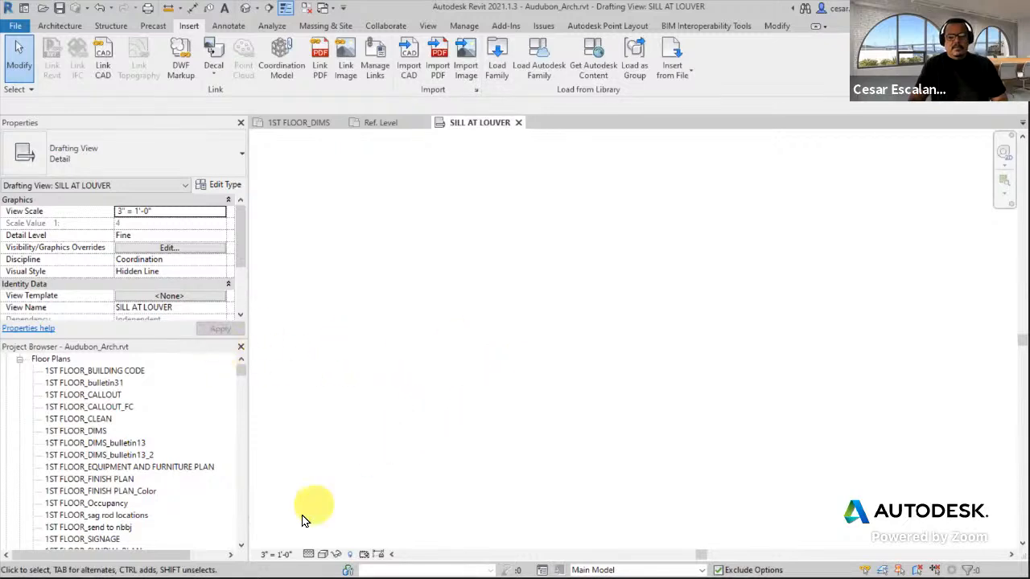
click(278, 554)
click(641, 365)
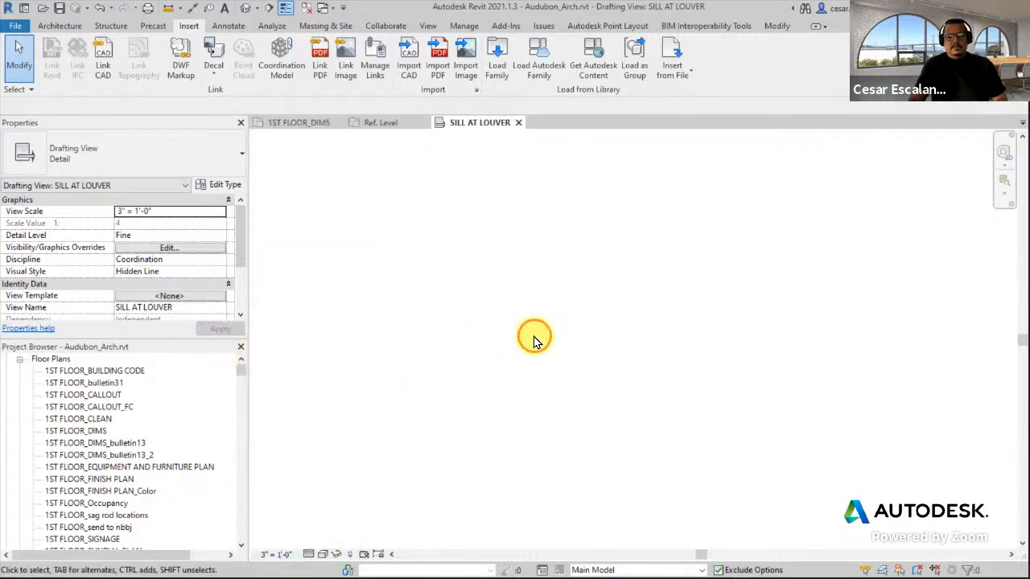
click(518, 122)
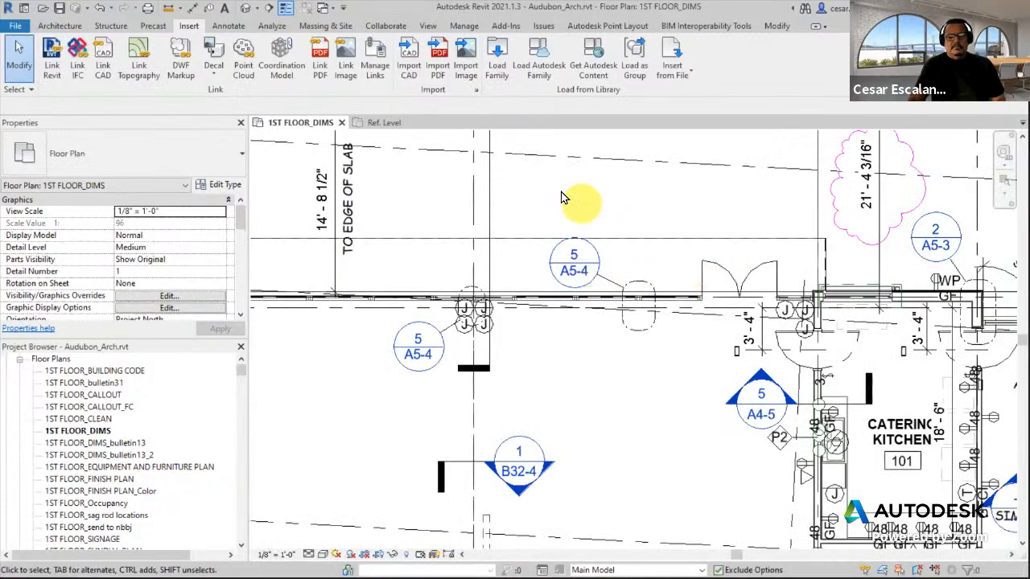
Step: Inspect the properties of the imported B2016A-DT012X.dwg symbol in the Sill-Louver family's Ref. Level view
click(384, 123)
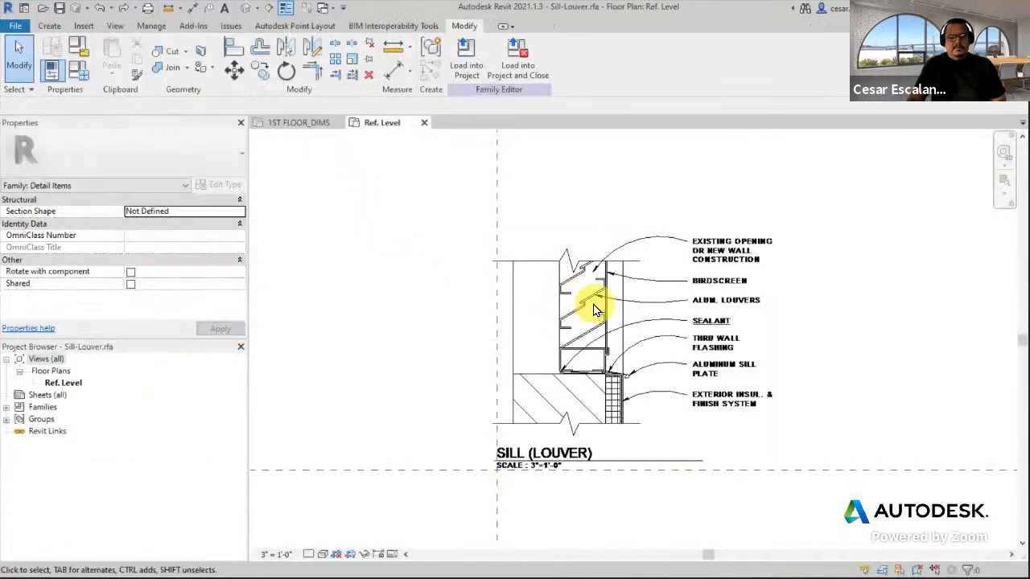
click(582, 303)
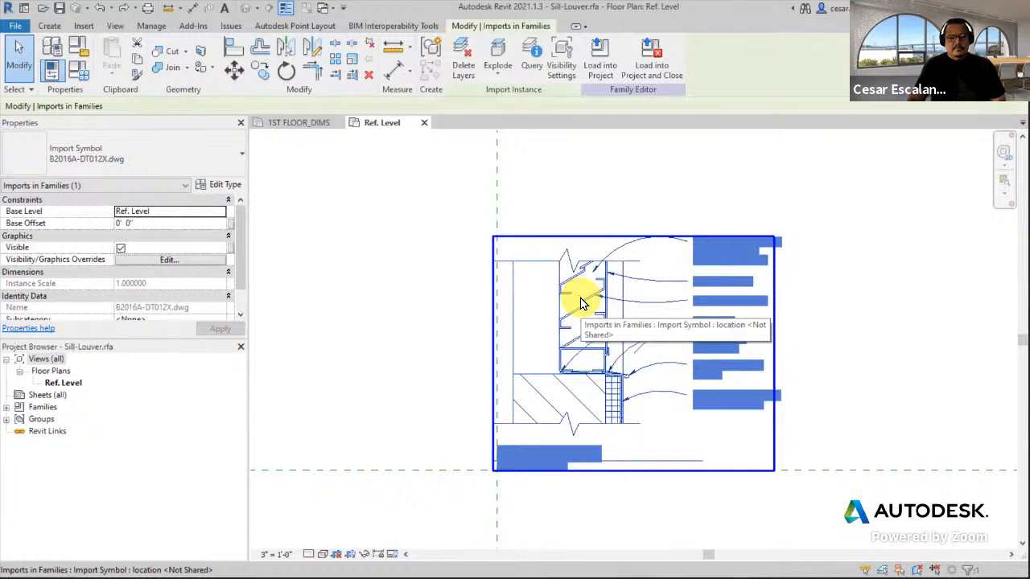
scroll(237, 302, down, 1)
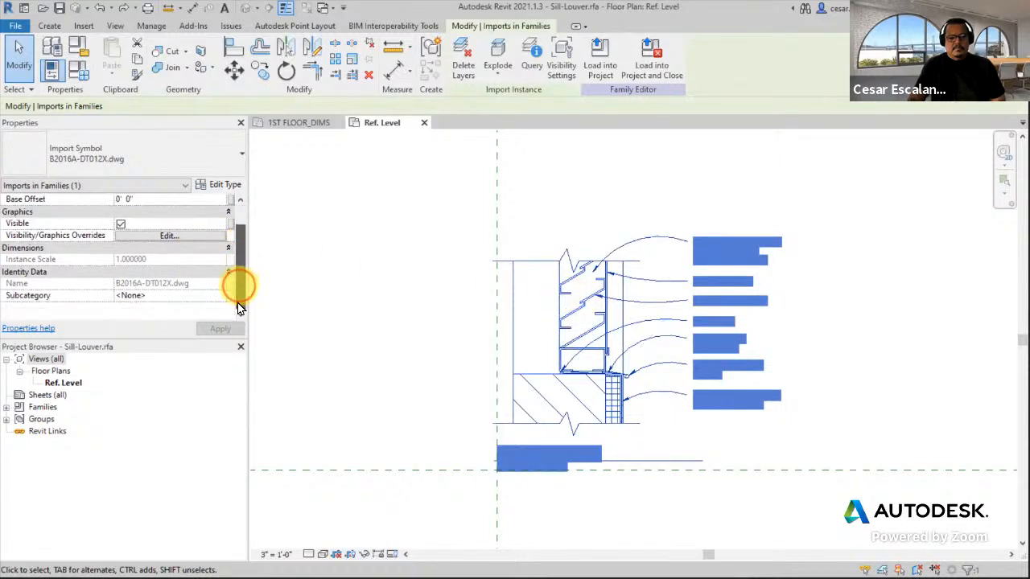
scroll(238, 306, up, 1)
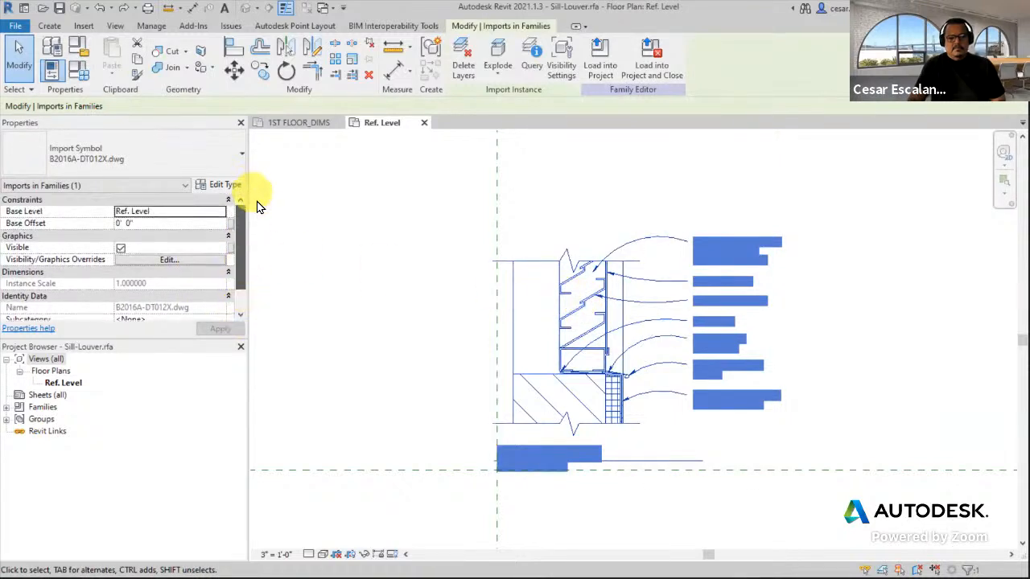
click(343, 218)
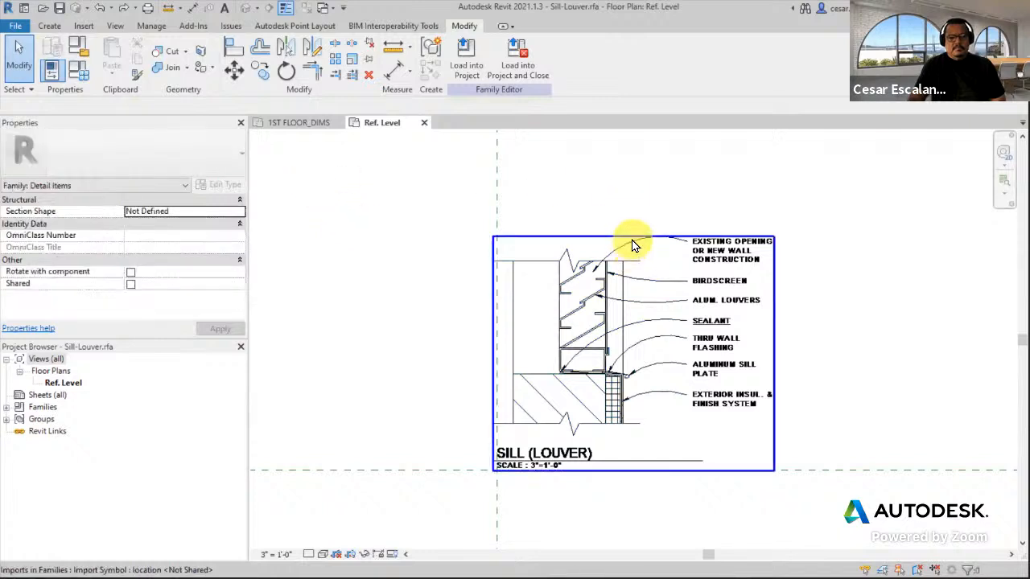
click(632, 246)
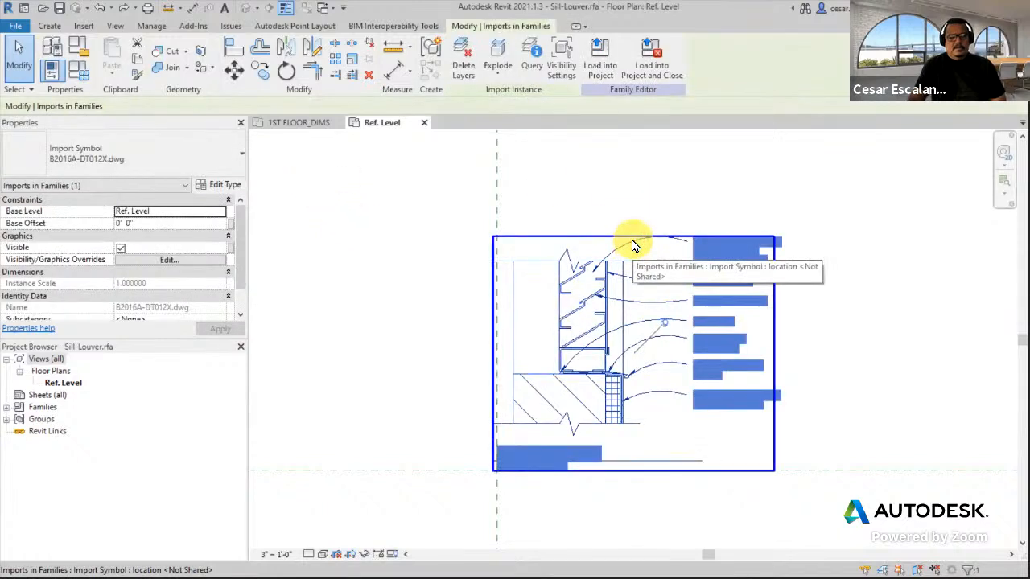
click(372, 191)
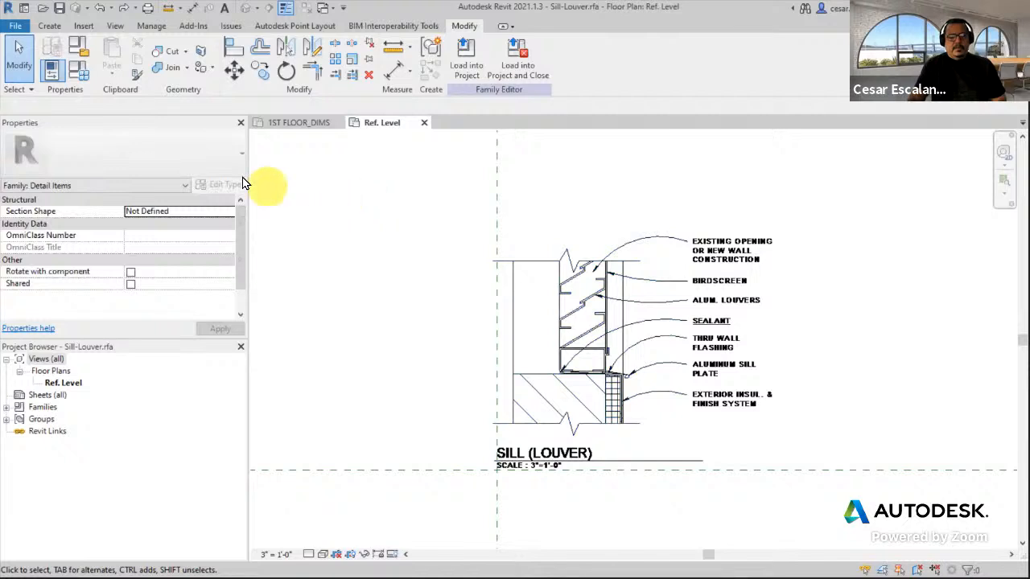
Step: Save the Sill-Louver family and close its Ref. Level view
click(16, 26)
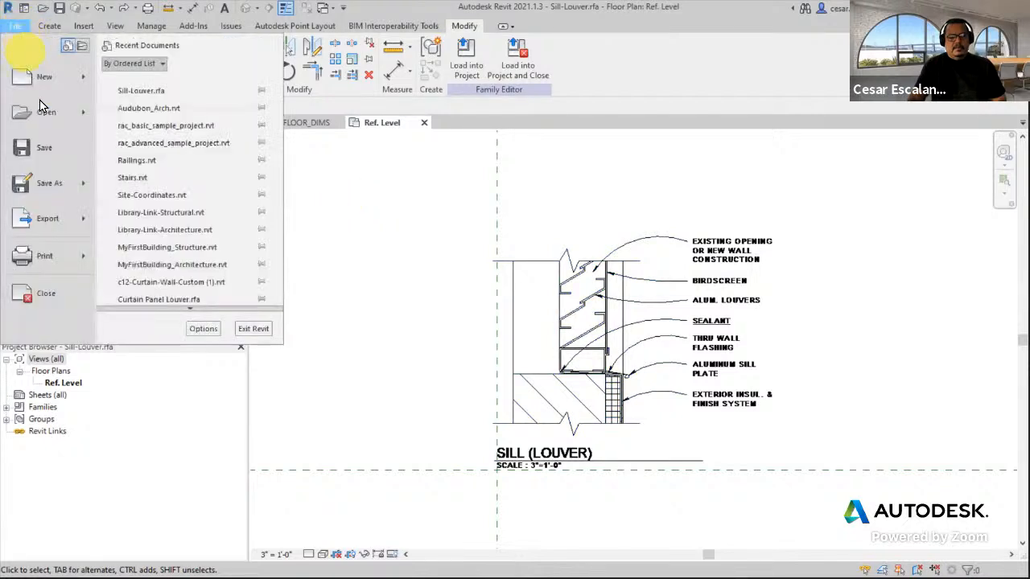
click(49, 146)
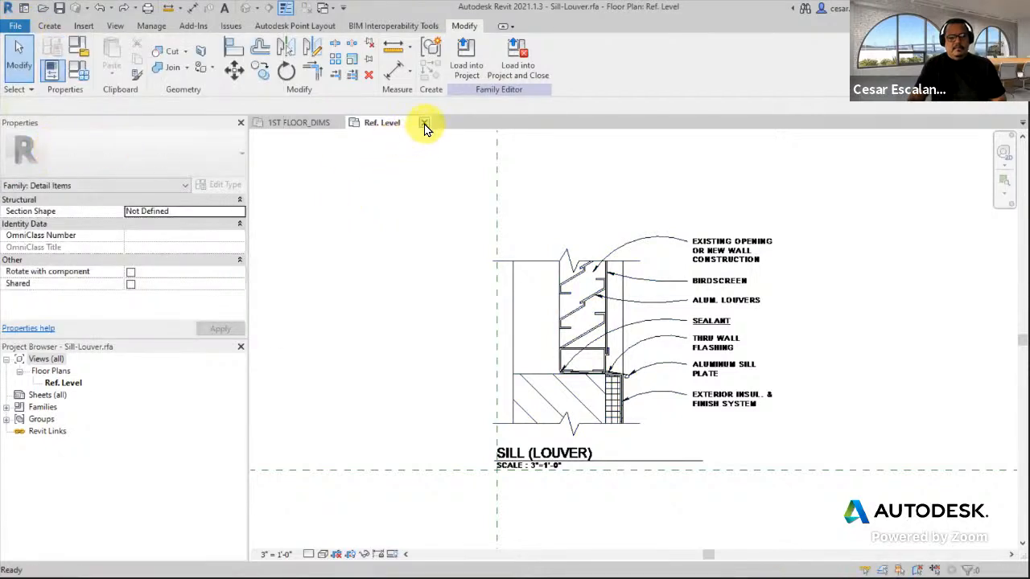
click(424, 124)
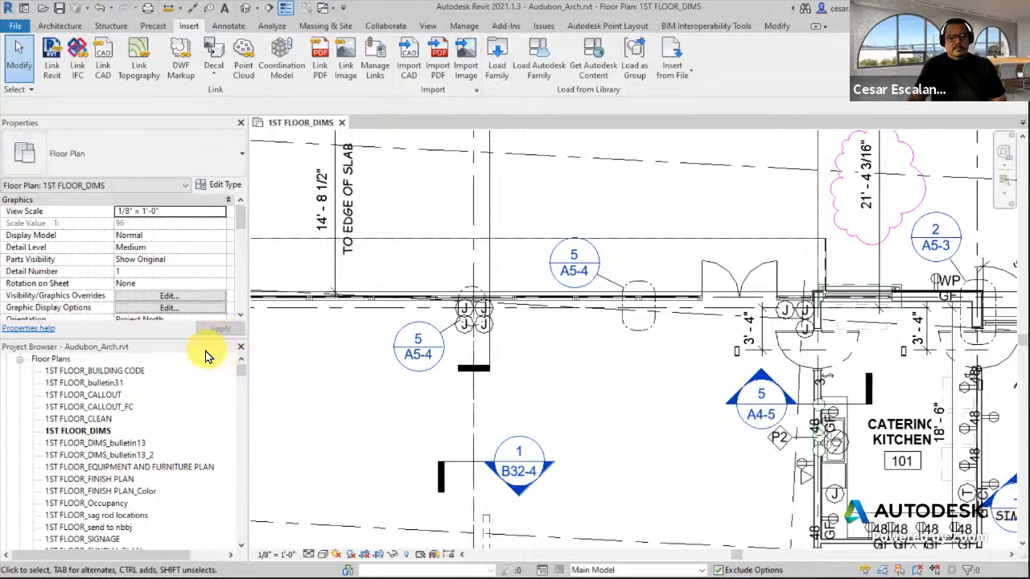
Step: Search the project's views for "Sill" and open the SILL AT LOUVER drafting view
drag(238, 377, 241, 354)
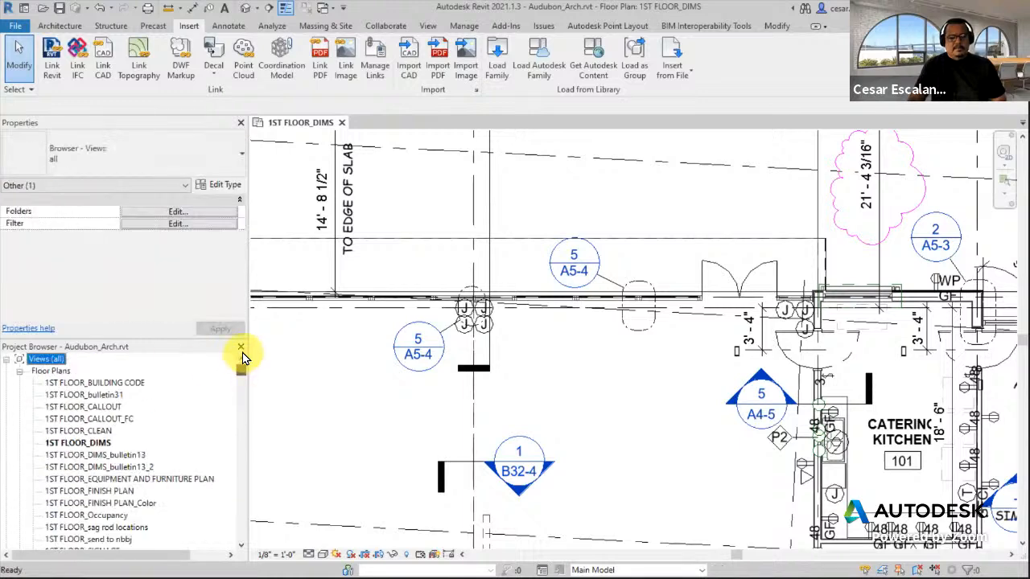
right_click(48, 359)
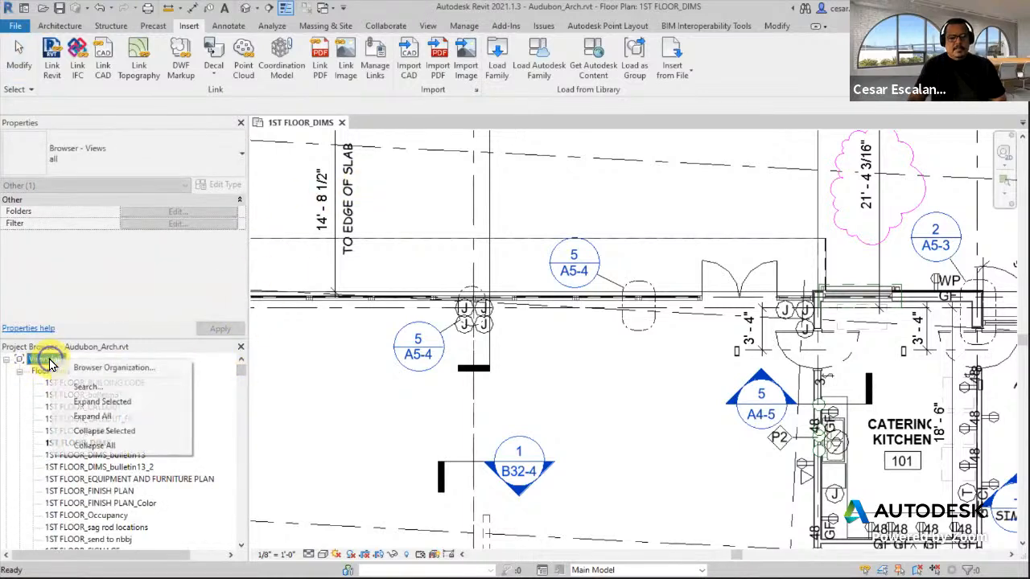
click(89, 387)
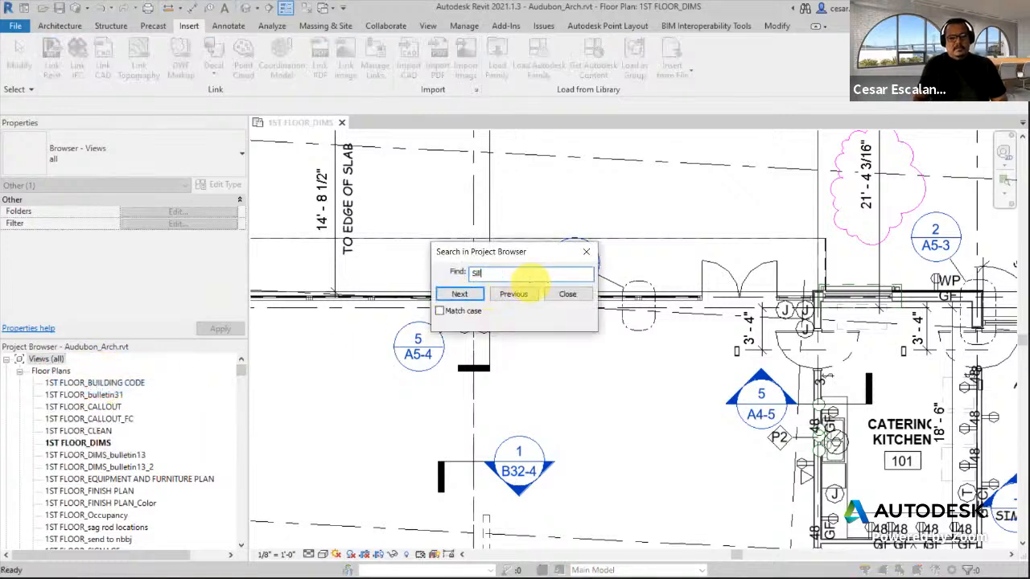
text(Sill)
click(460, 294)
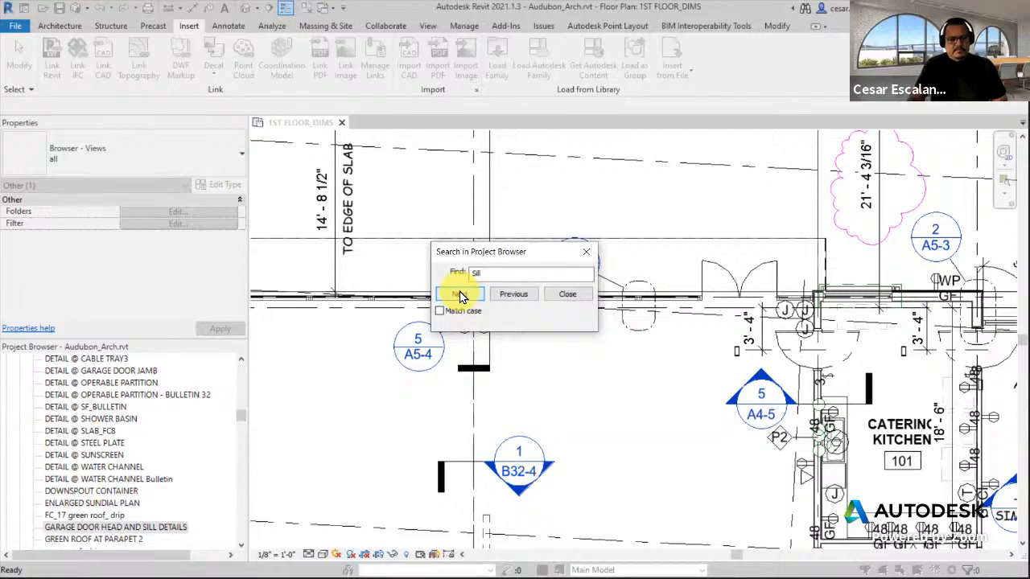
click(460, 295)
click(460, 294)
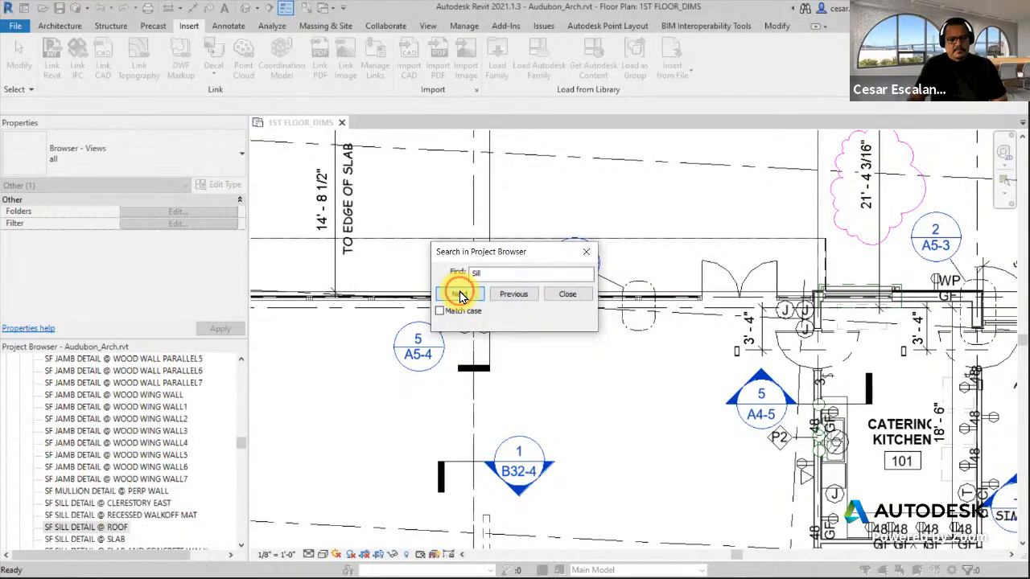
click(460, 295)
click(459, 295)
click(459, 295)
click(459, 295)
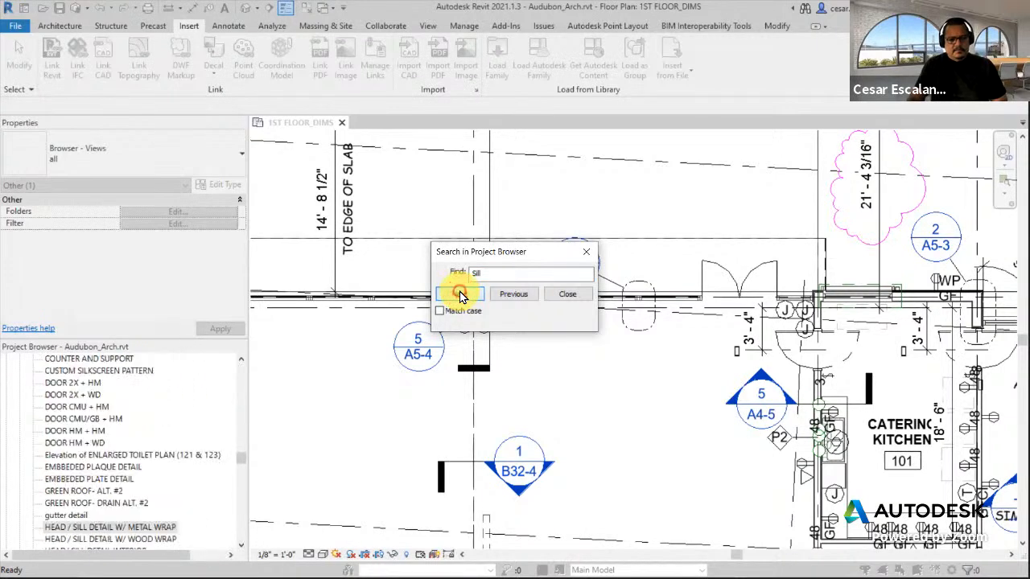
click(459, 295)
click(460, 294)
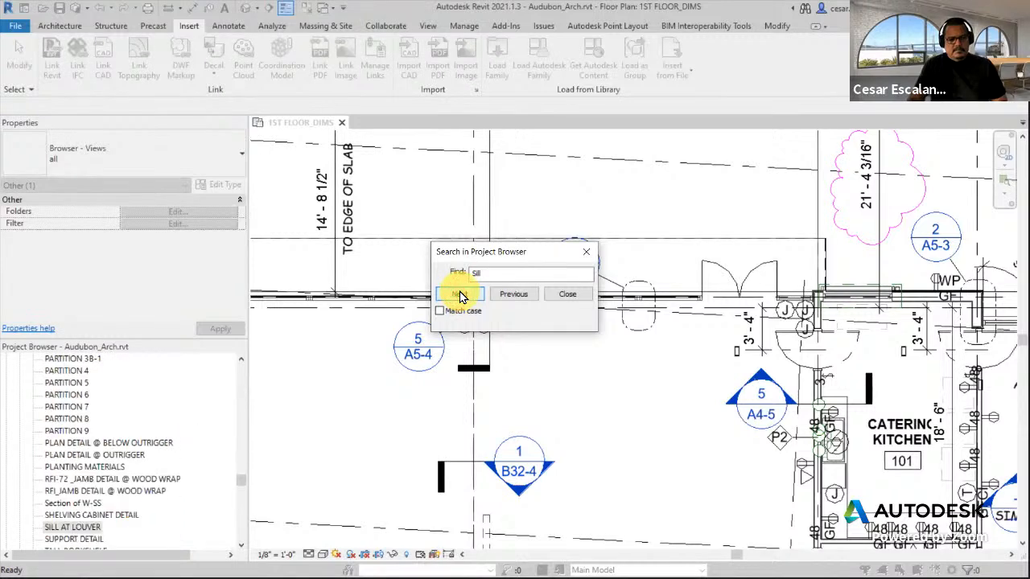
double_click(87, 527)
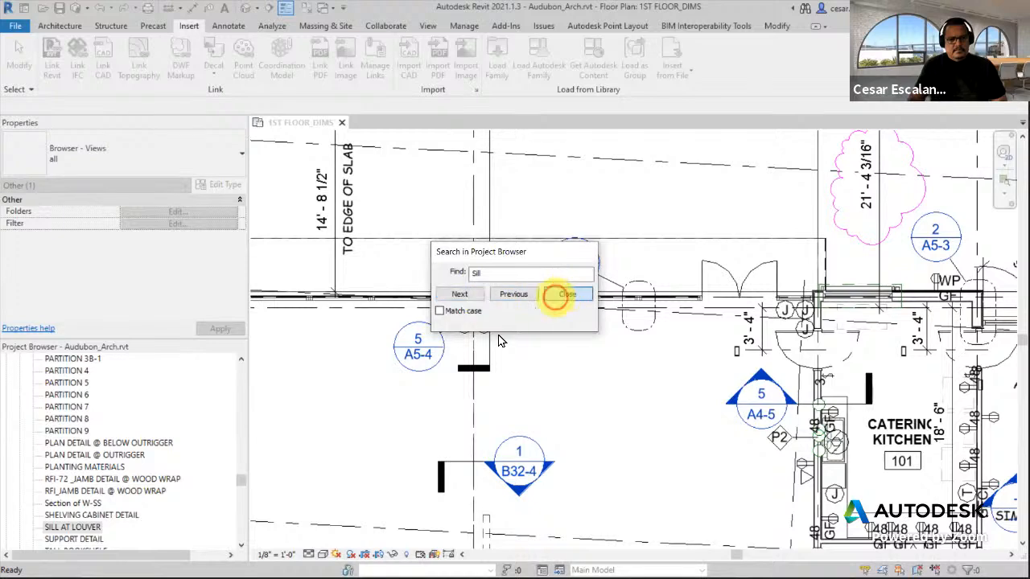
double_click(77, 527)
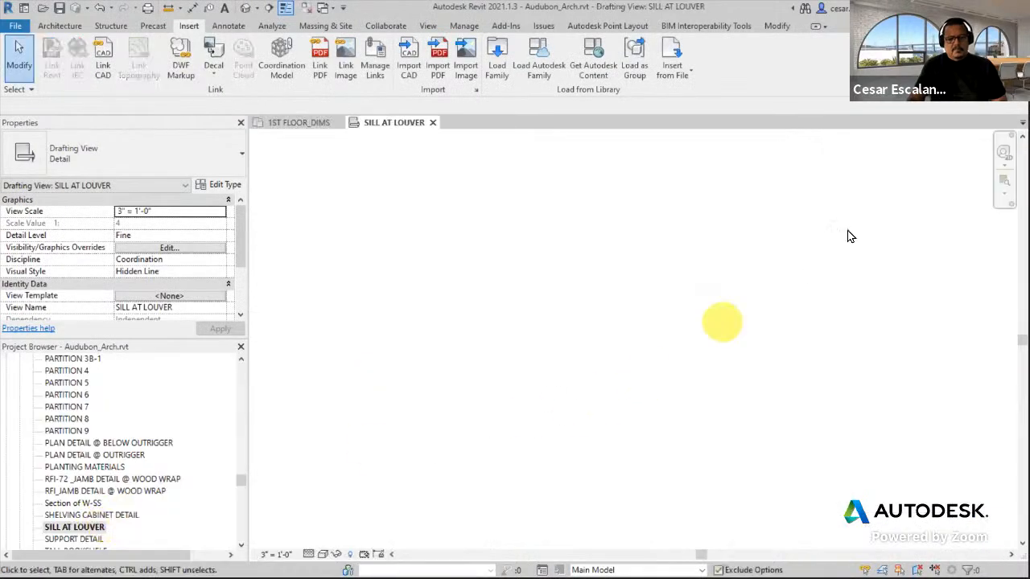
Step: Load the saved Sill-Louver.rfa from the RAC_Summer2021 folder into the project again
drag(850, 203, 407, 471)
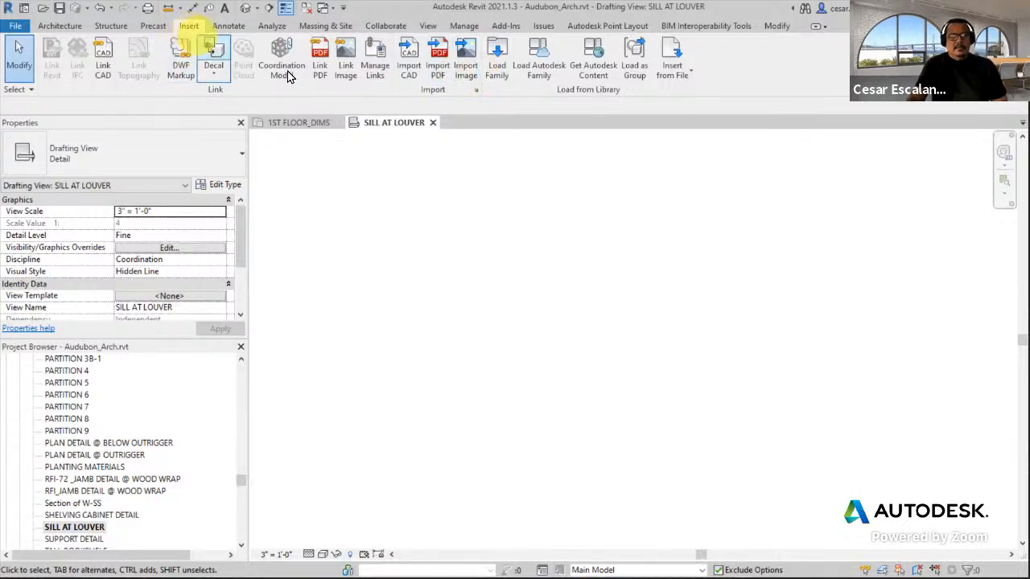
click(496, 65)
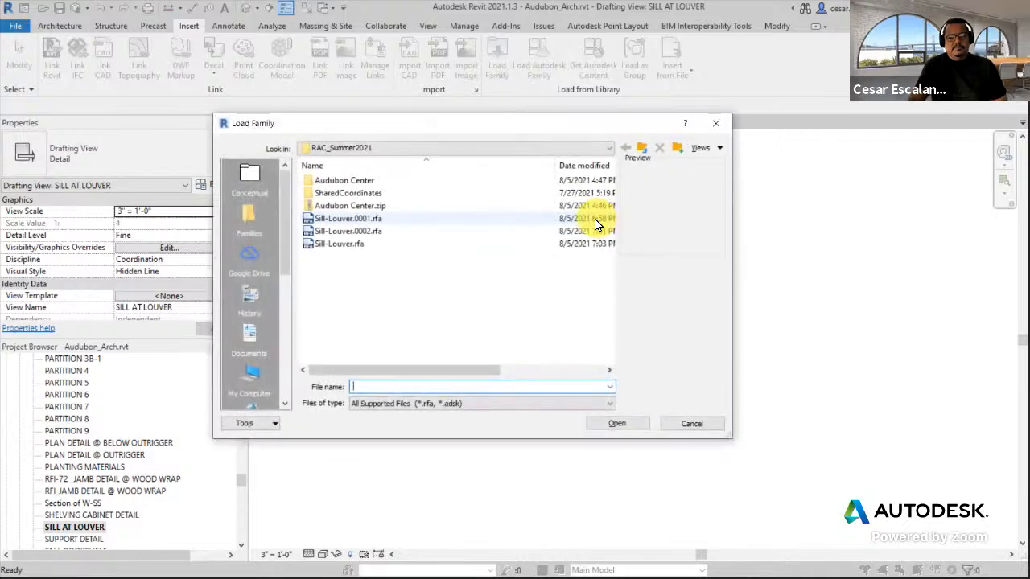
click(344, 244)
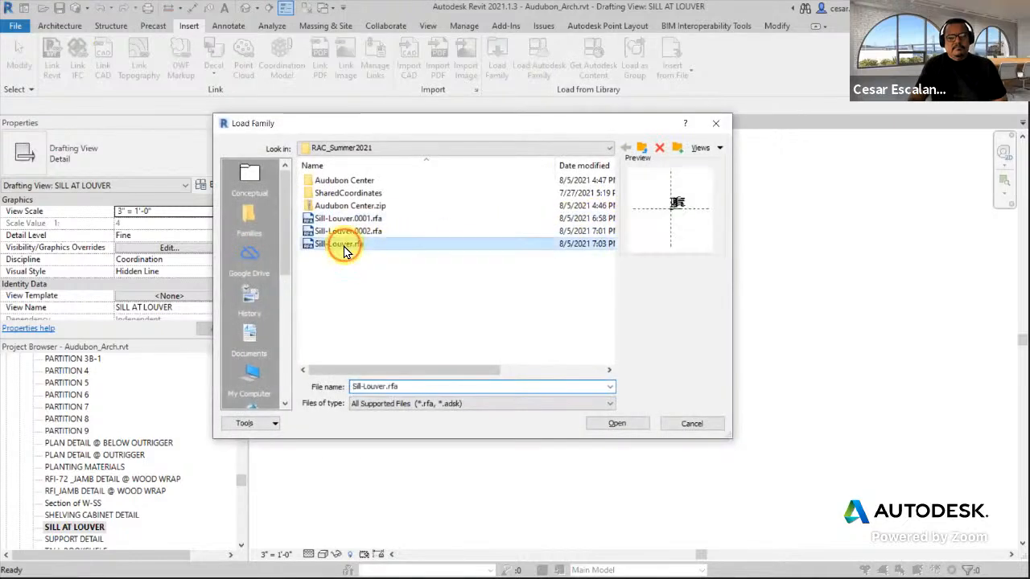
click(605, 423)
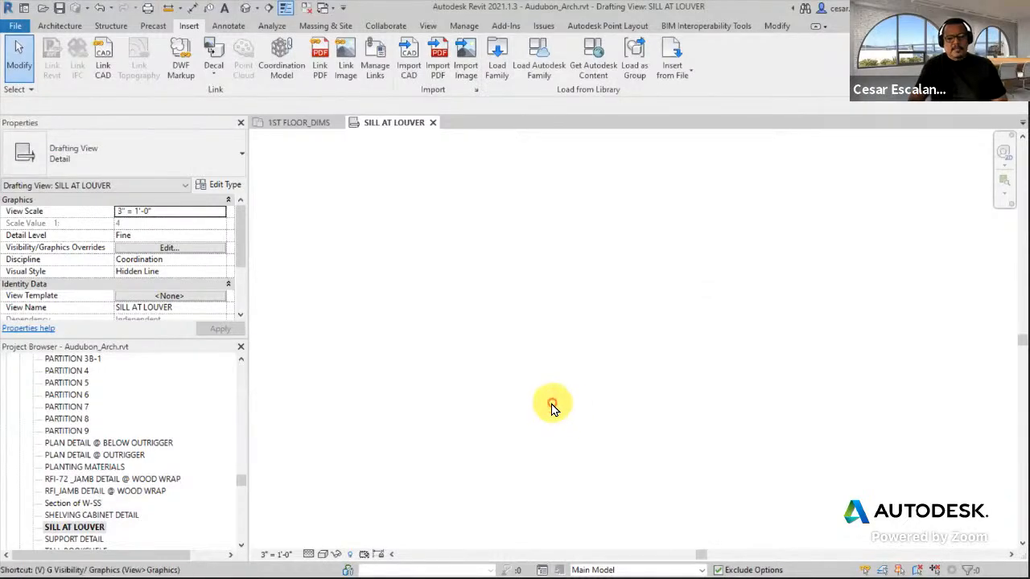
Step: Review the imported categories in the SILL AT LOUVER view's visibility and graphics overrides, leaving the settings as they are
key(v)
key(g)
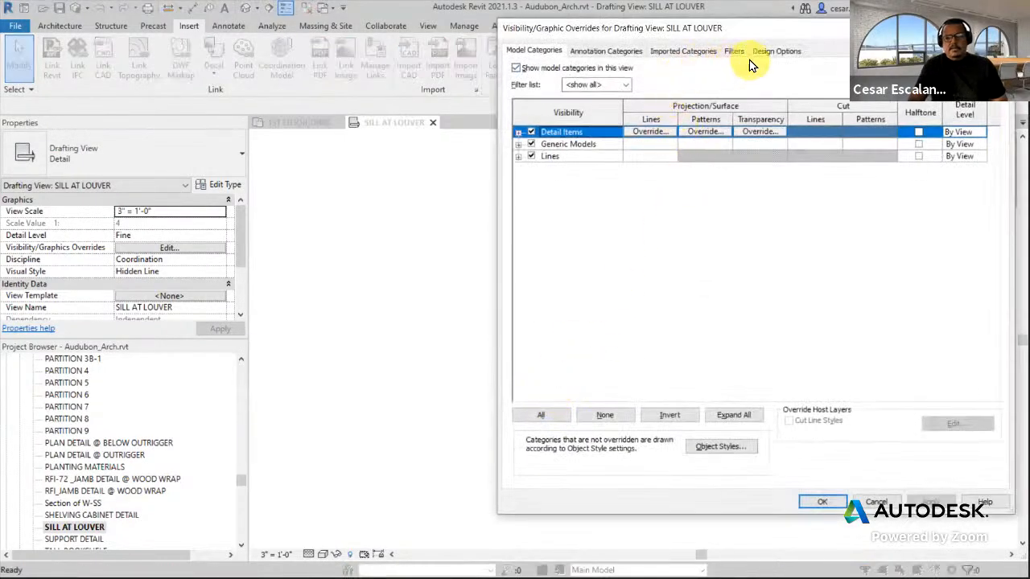
click(690, 50)
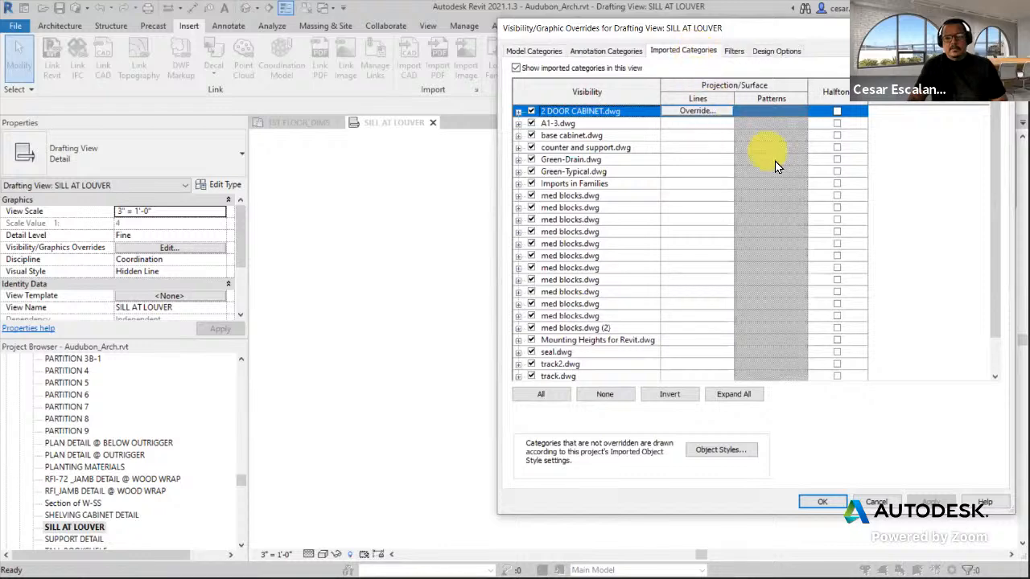
scroll(776, 167, down, 1)
scroll(778, 166, up, 1)
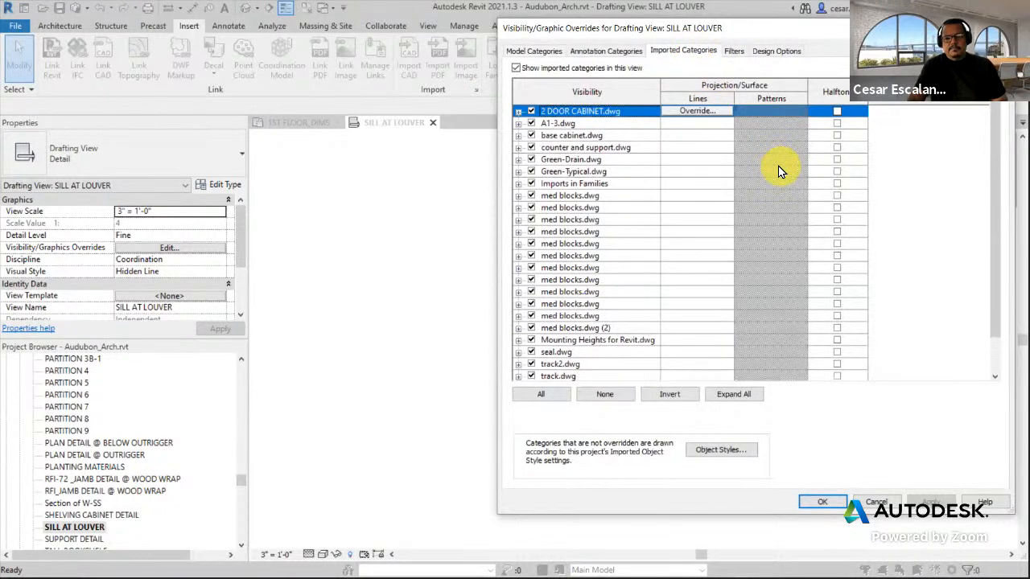
scroll(778, 166, down, 1)
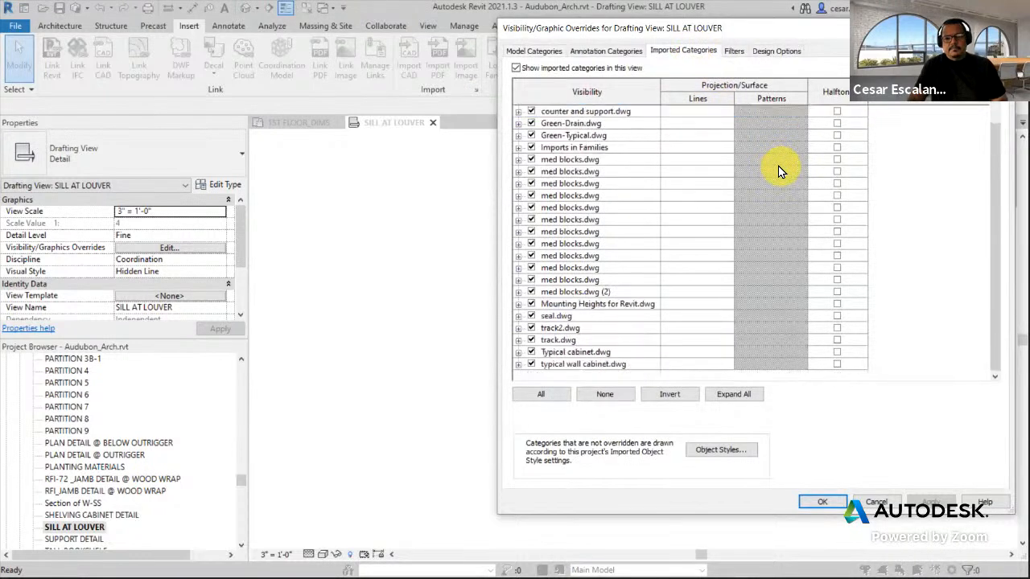
click(885, 500)
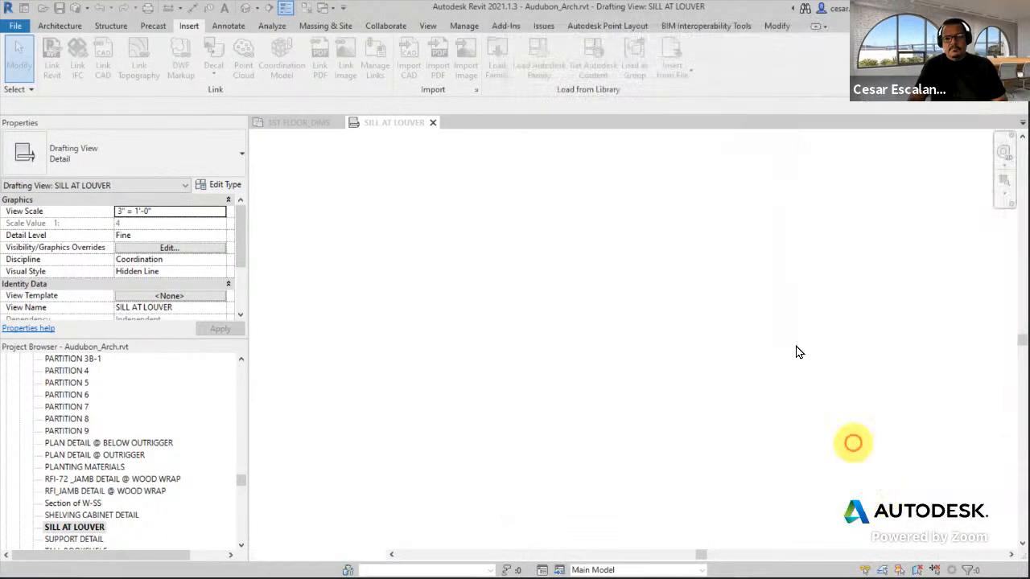
Step: Check the 1ST FLOOR_DIMS plan, return to the SILL AT LOUVER view and reopen the recent Sill-Louver.rfa family
click(317, 127)
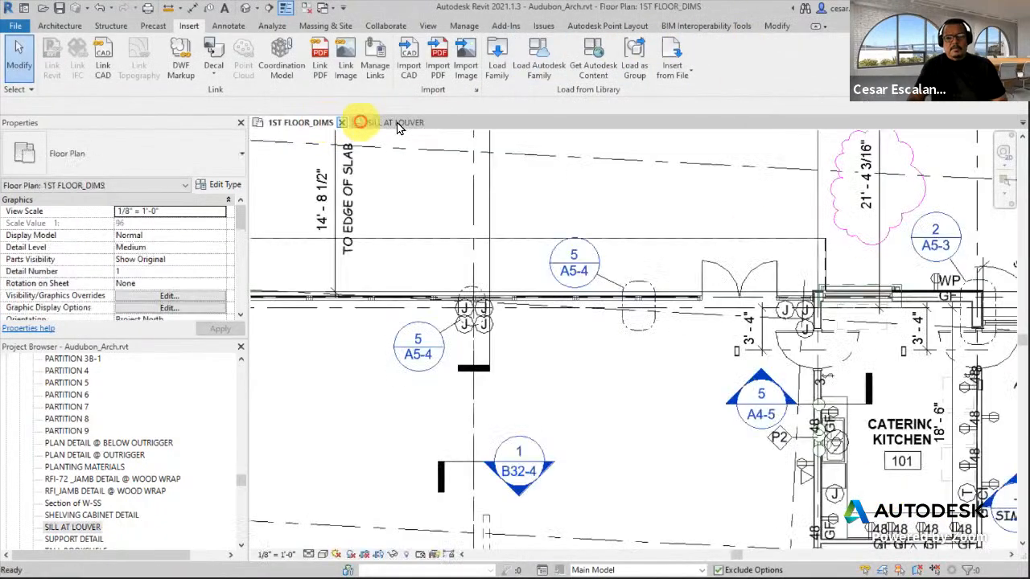
click(392, 121)
click(15, 25)
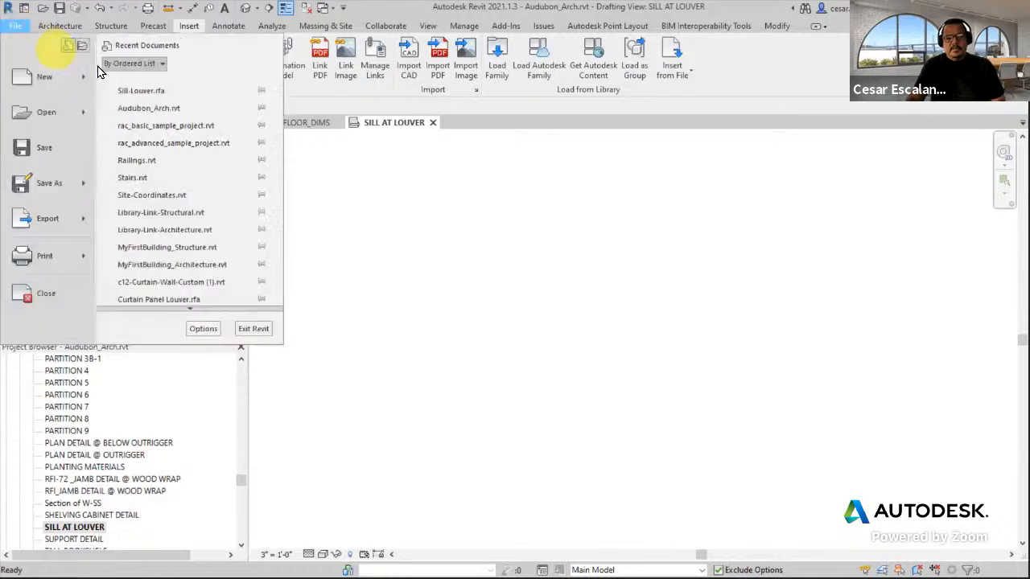
click(155, 90)
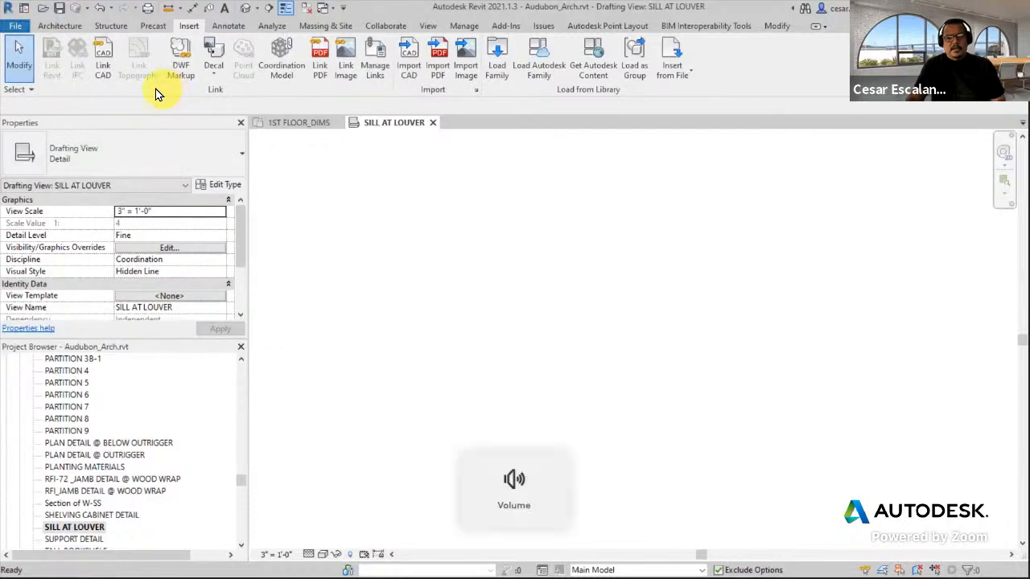
Step: Open the Sill-Louver.rfa family from the recent documents
click(15, 26)
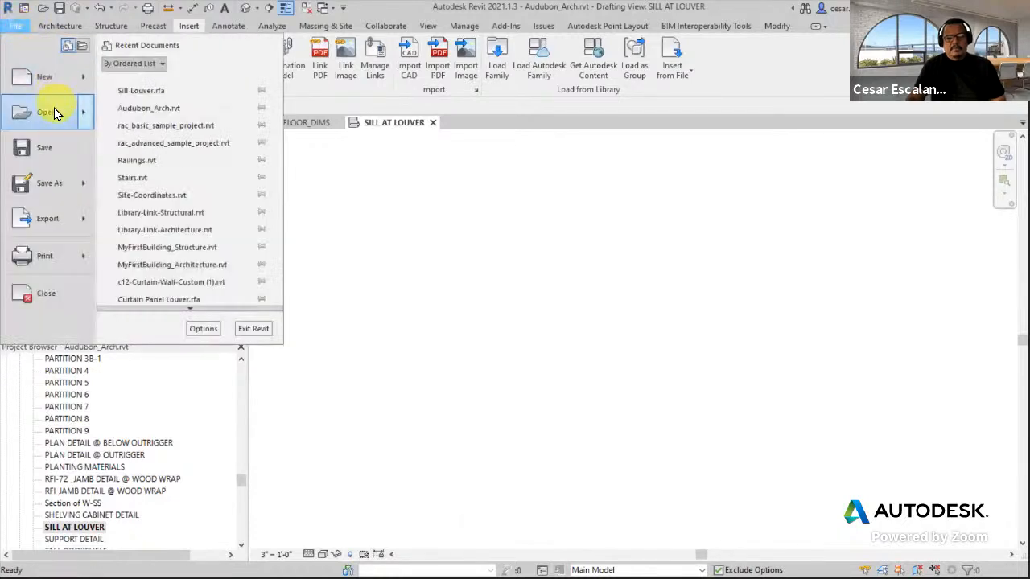
mouse_move(54, 108)
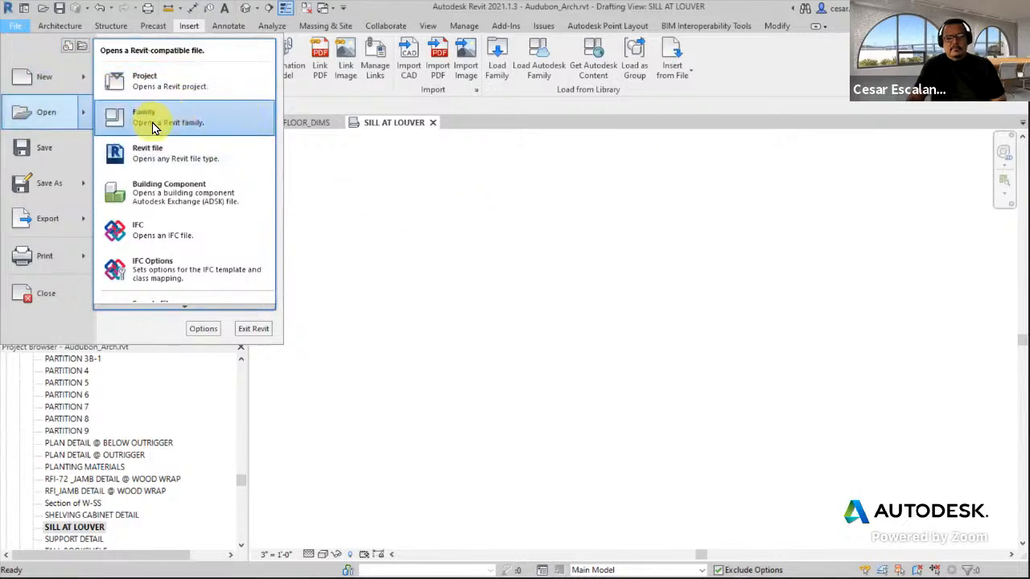
click(410, 202)
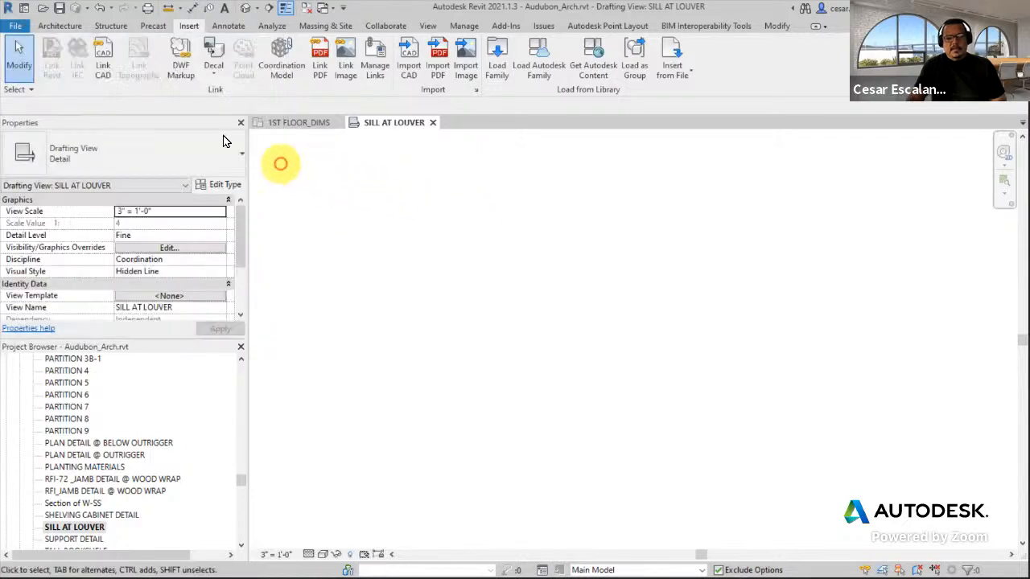
click(14, 28)
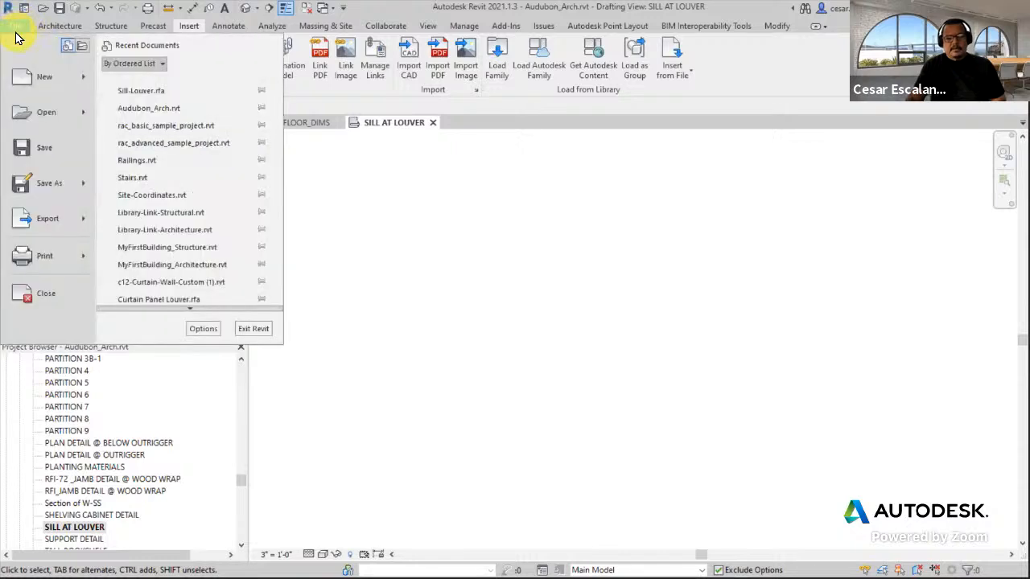
click(142, 90)
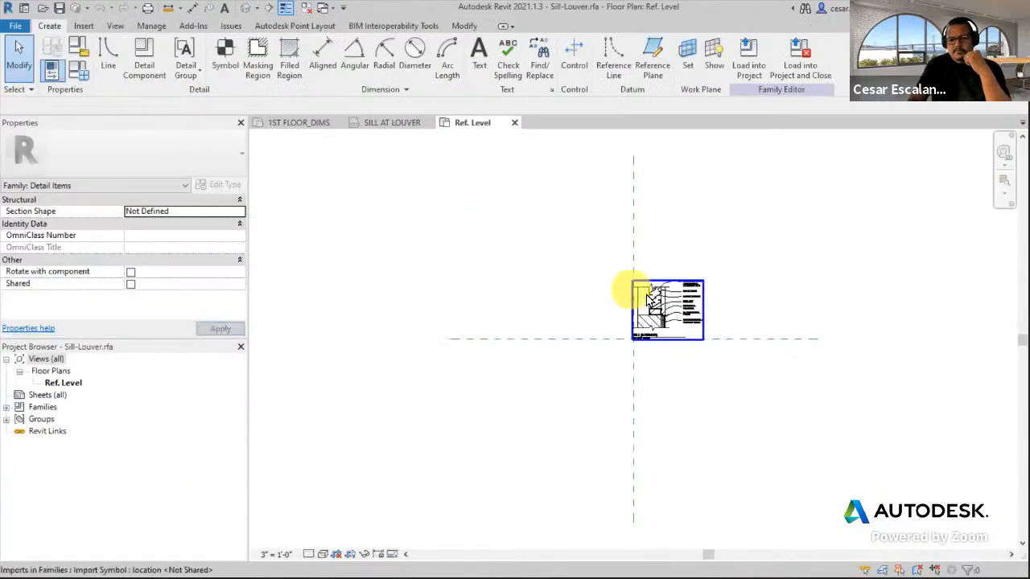
Step: Explode the imported CAD sill detail in the family's Ref. Level view
click(651, 304)
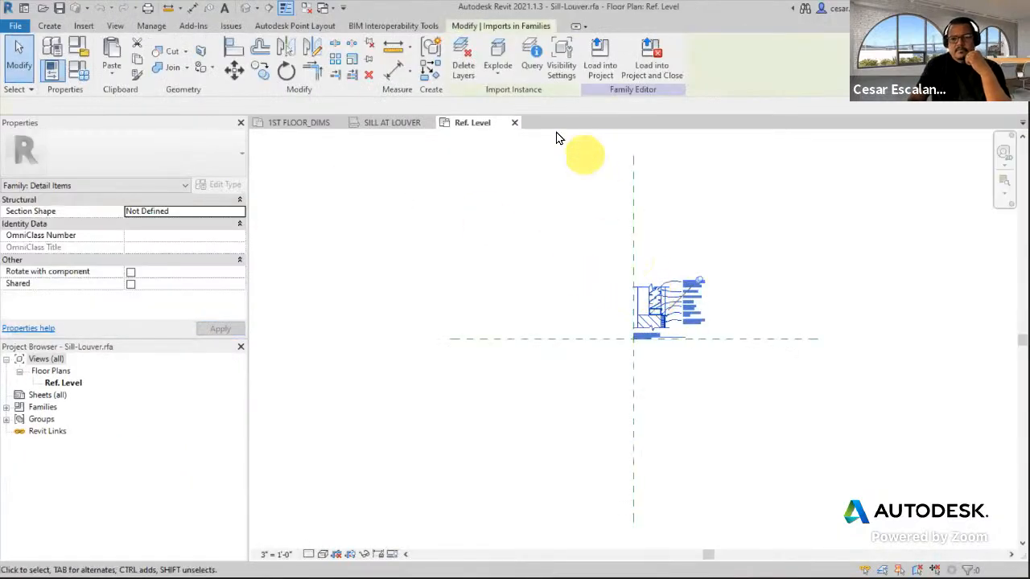
click(503, 75)
click(485, 126)
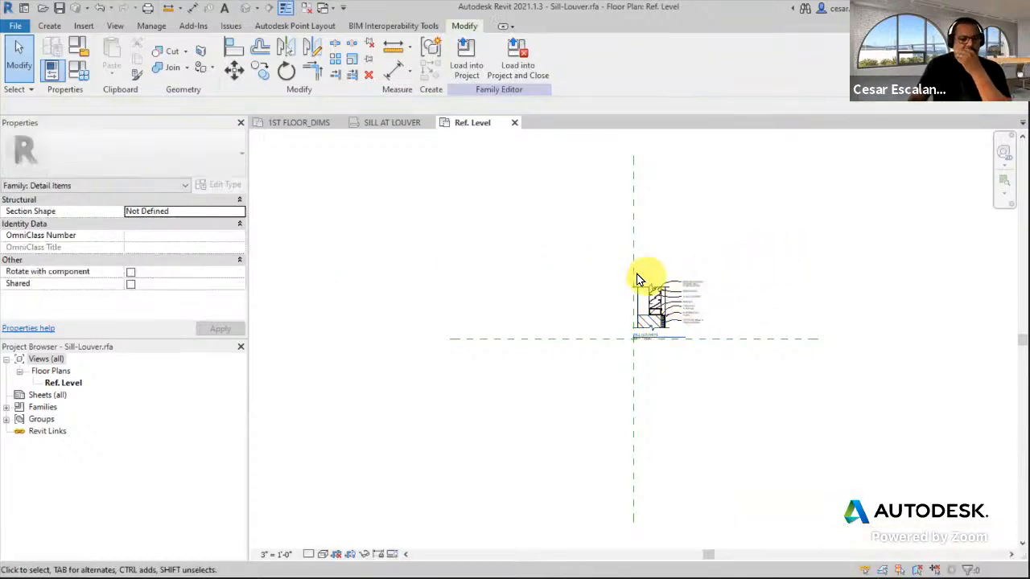
Step: Save the Sill-Louver family and close its Ref. Level view
click(15, 26)
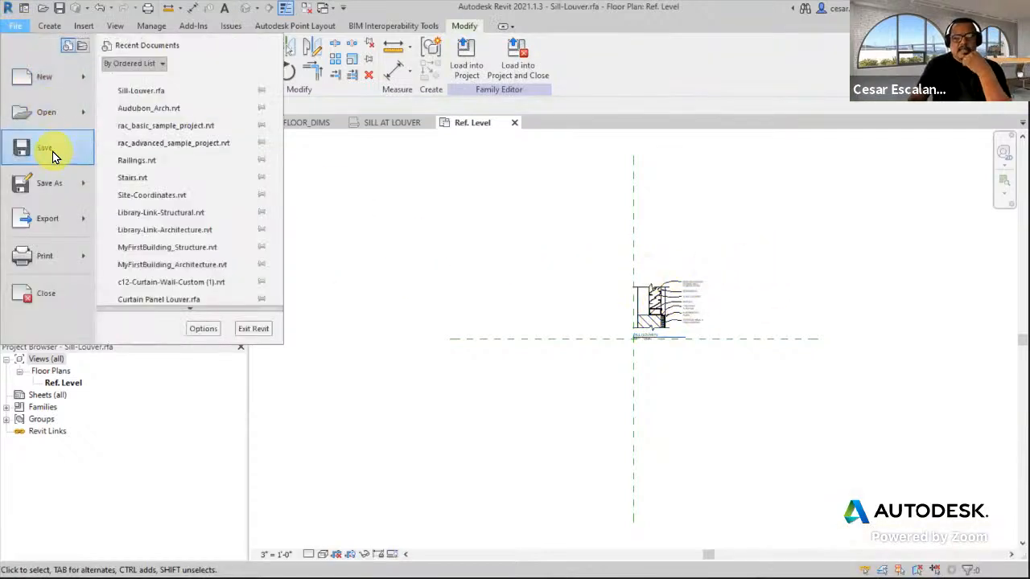
click(51, 151)
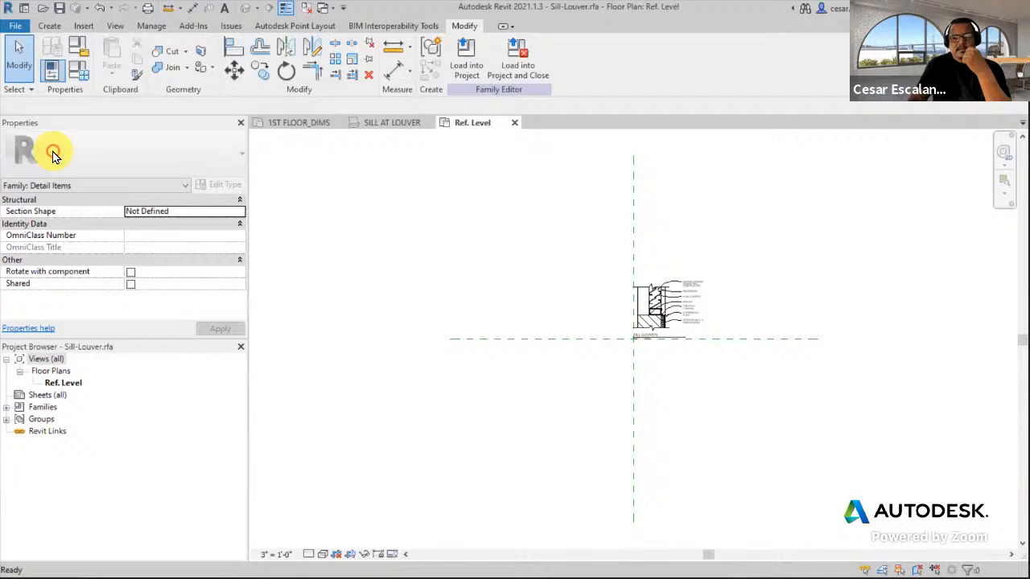
click(514, 129)
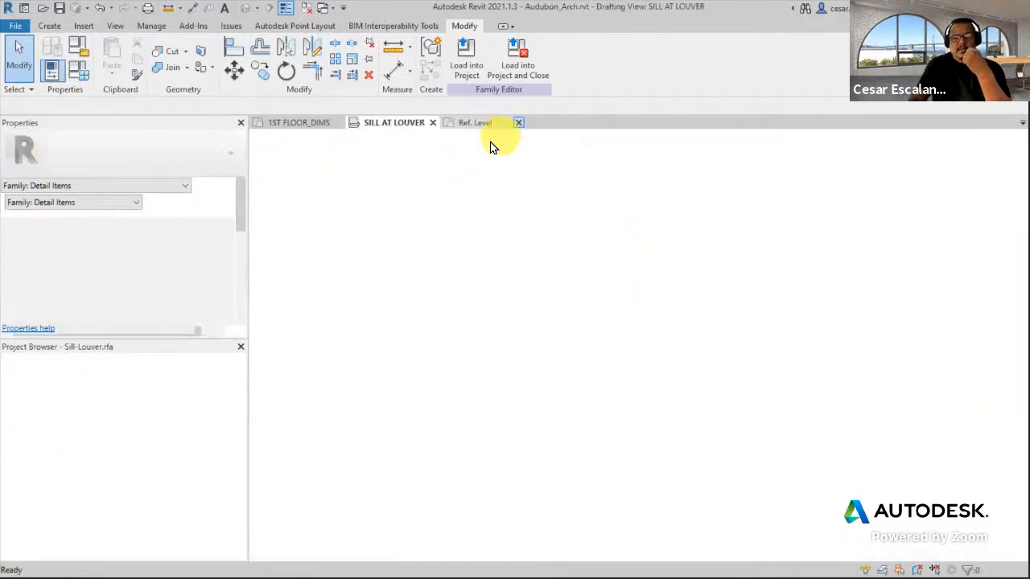
Step: Reload Sill-Louver.rfa from the RAC_Summer2021 folder into the SILL AT LOUVER view's project, overwriting the existing version and its parameter values
click(311, 126)
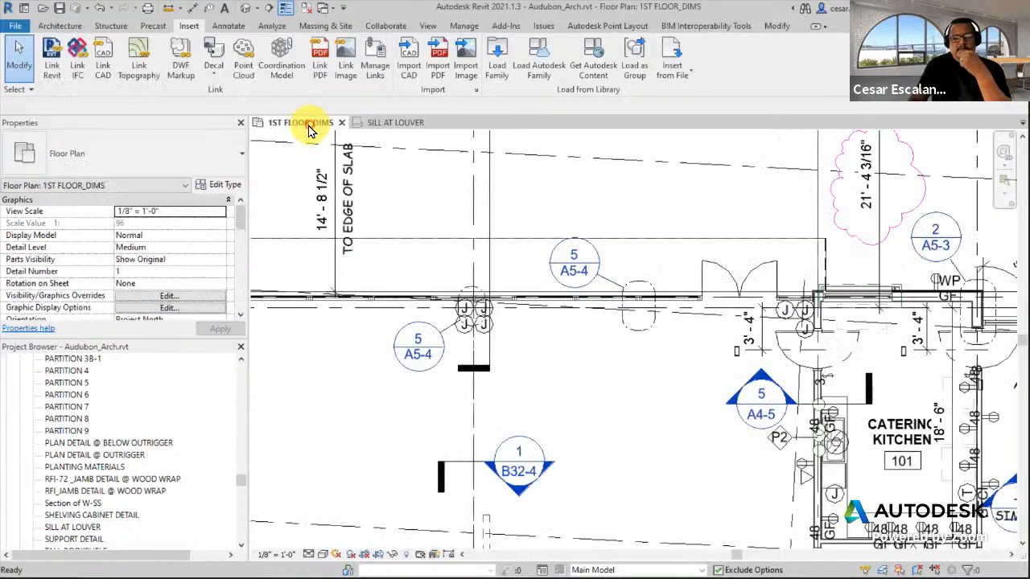
click(380, 123)
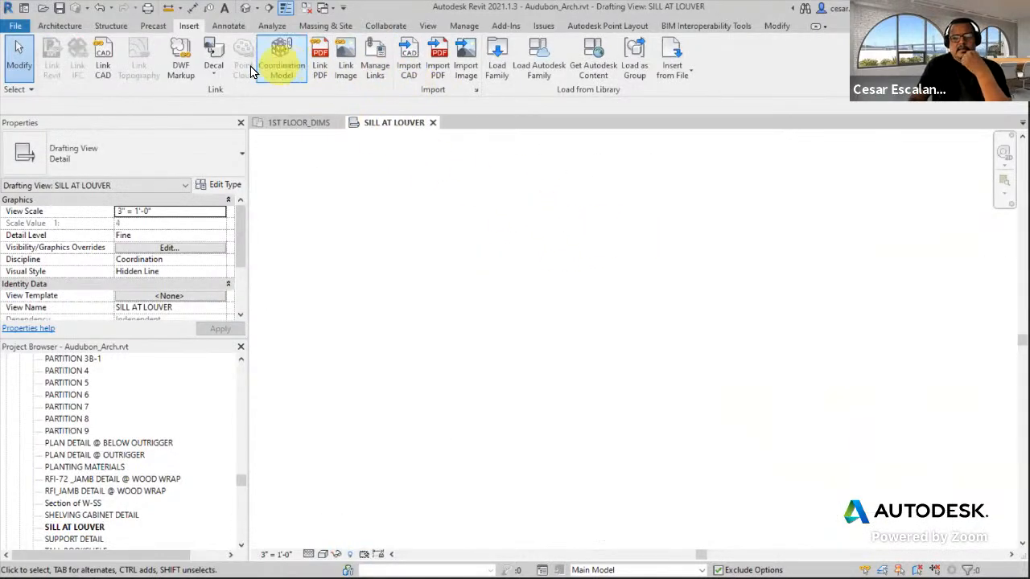
click(498, 71)
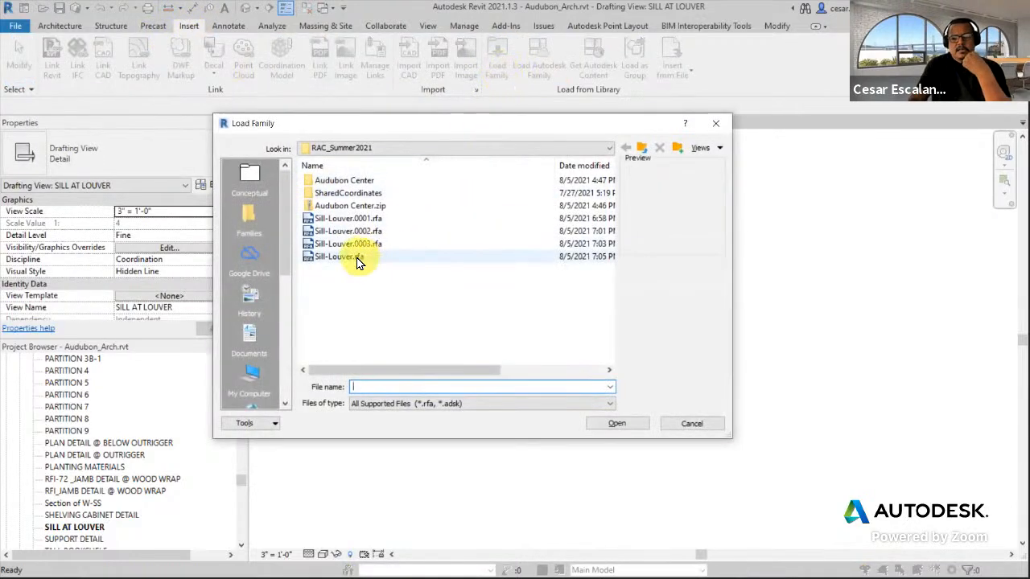
click(363, 262)
click(619, 424)
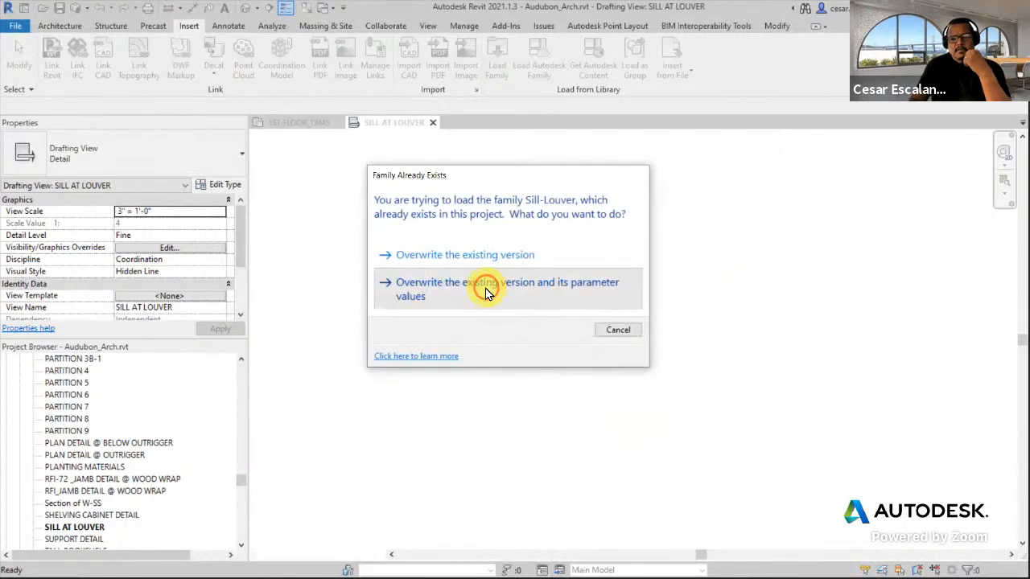
click(485, 288)
click(600, 340)
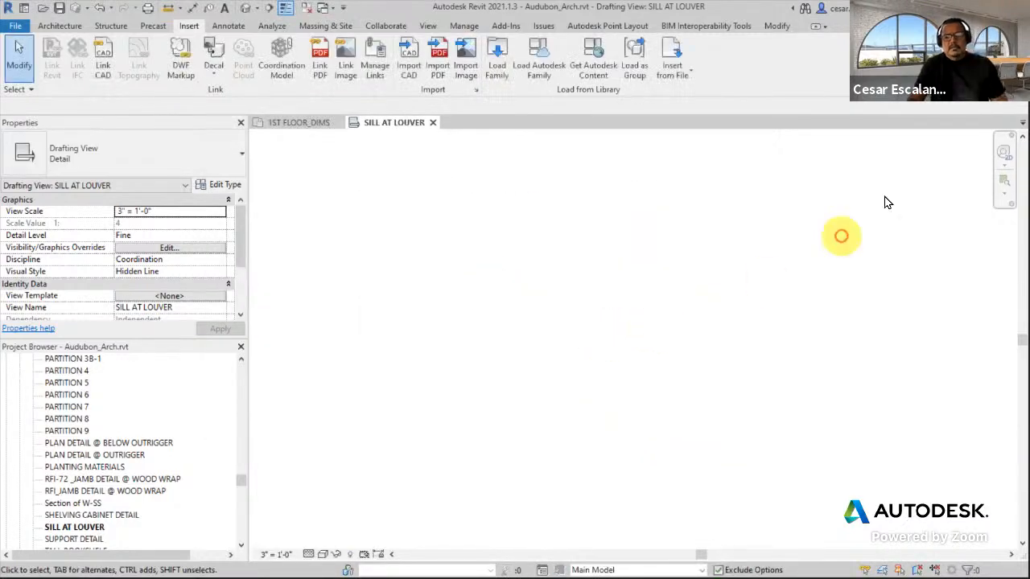
Step: Check the SILL AT LOUVER drafting view for any selectable elements and find its entry among the project's drafting views
drag(901, 174, 281, 509)
click(388, 469)
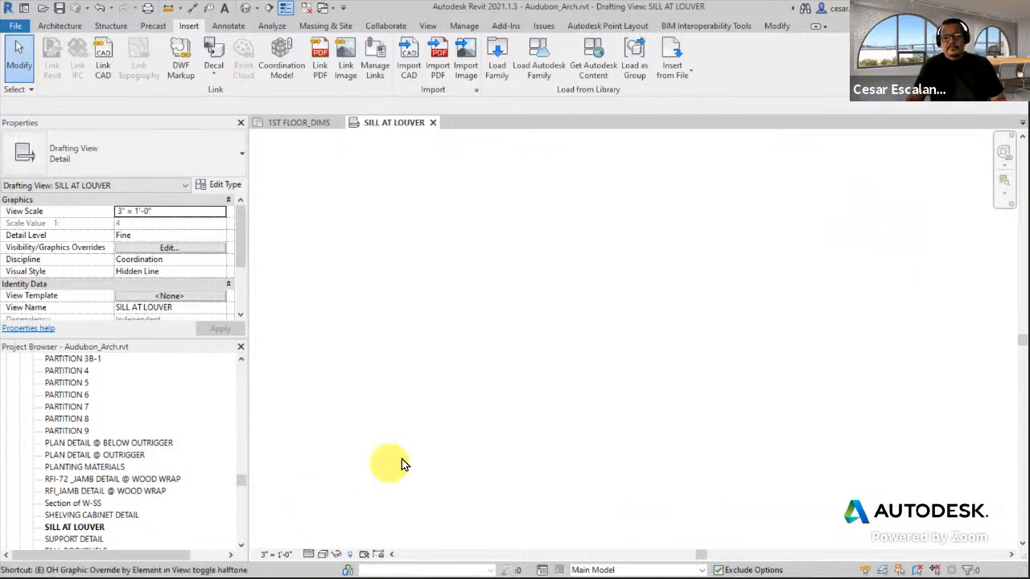
drag(927, 183, 301, 536)
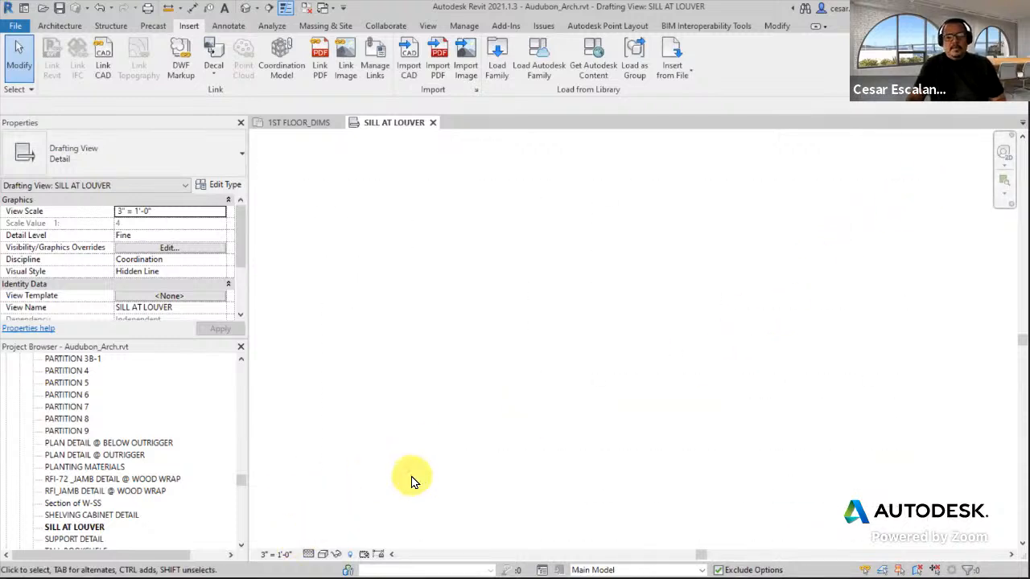
click(411, 480)
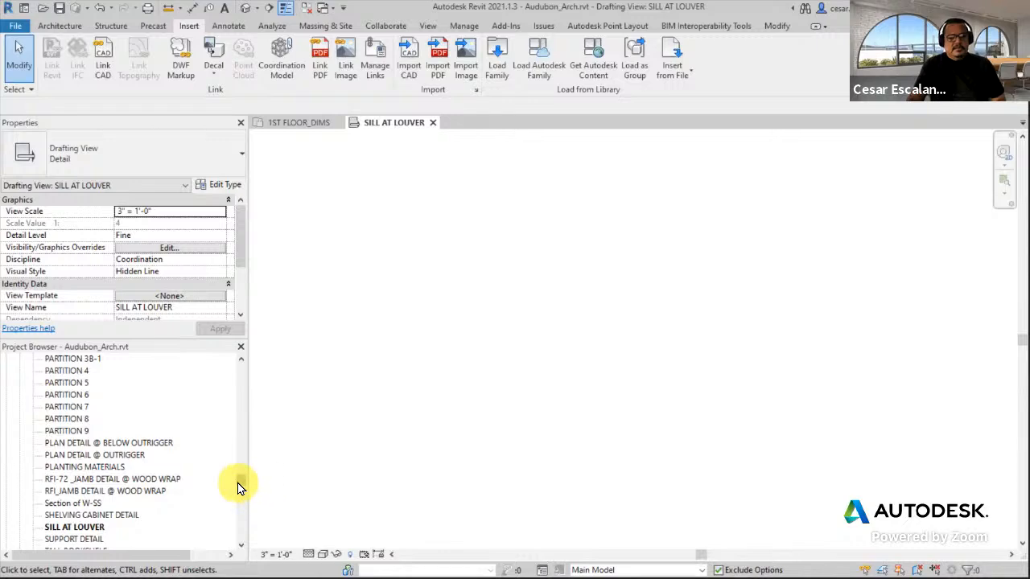
drag(238, 484, 239, 487)
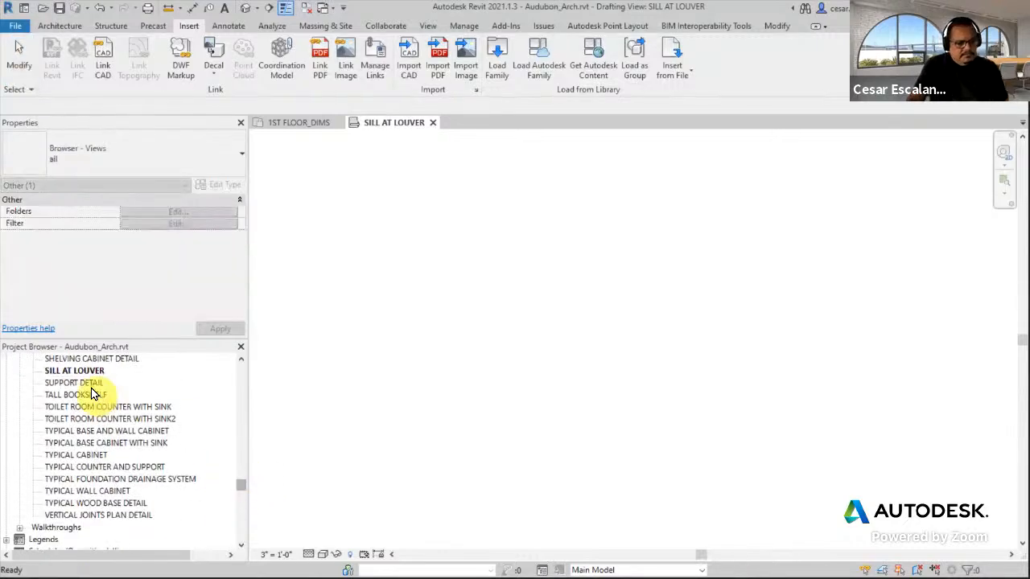
click(74, 370)
click(543, 375)
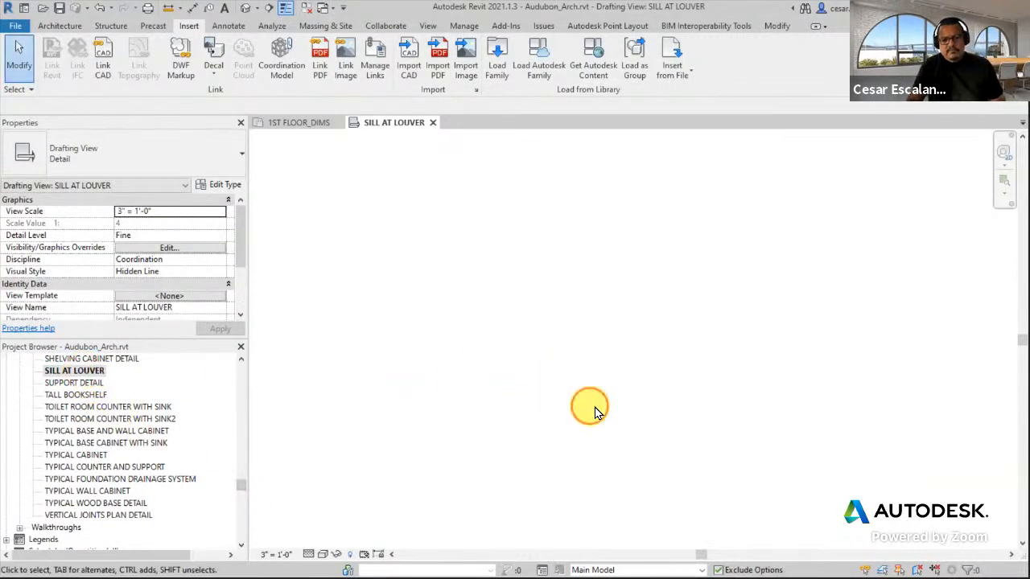
drag(954, 149, 346, 491)
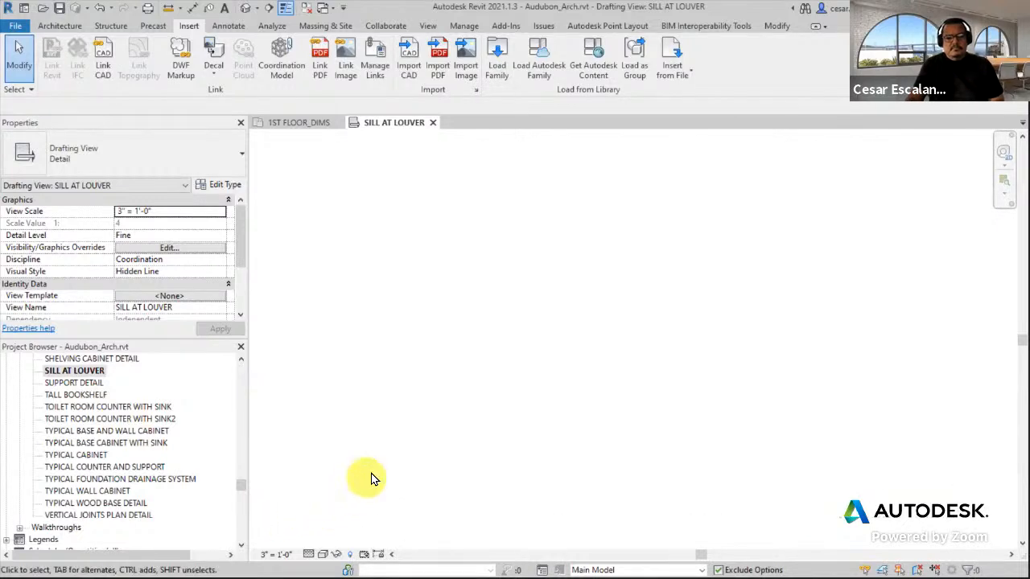
Step: Set the SILL AT LOUVER view's discipline to Architectural and its visual style to Wireframe, and recheck the view for selectable elements
click(218, 259)
click(165, 270)
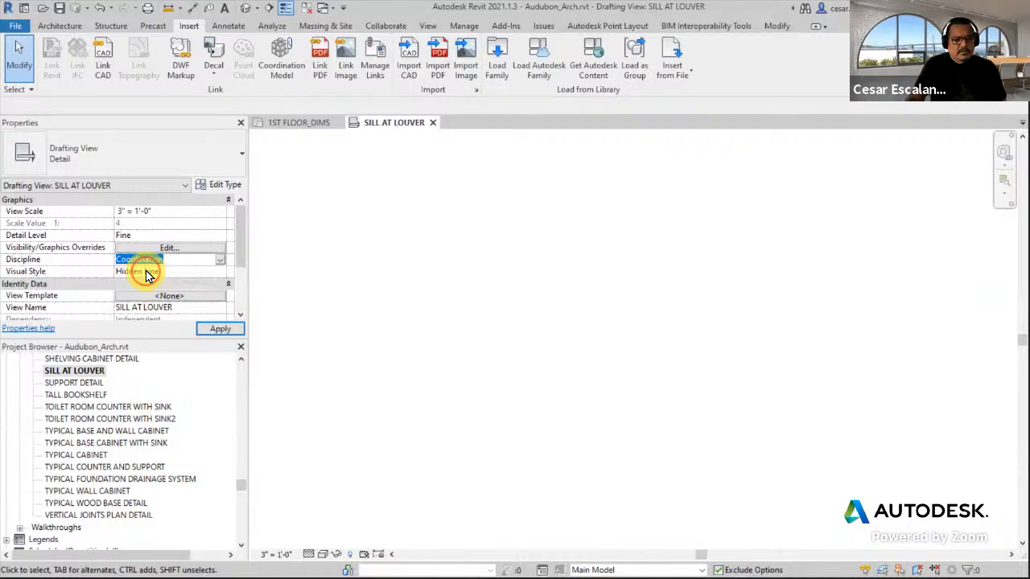
click(216, 274)
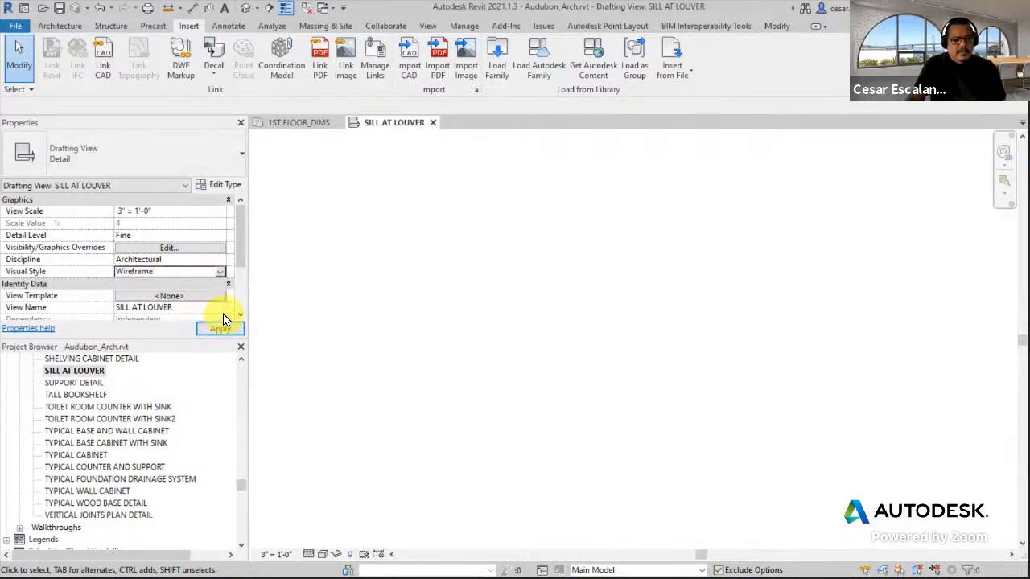
scroll(224, 320, down, 3)
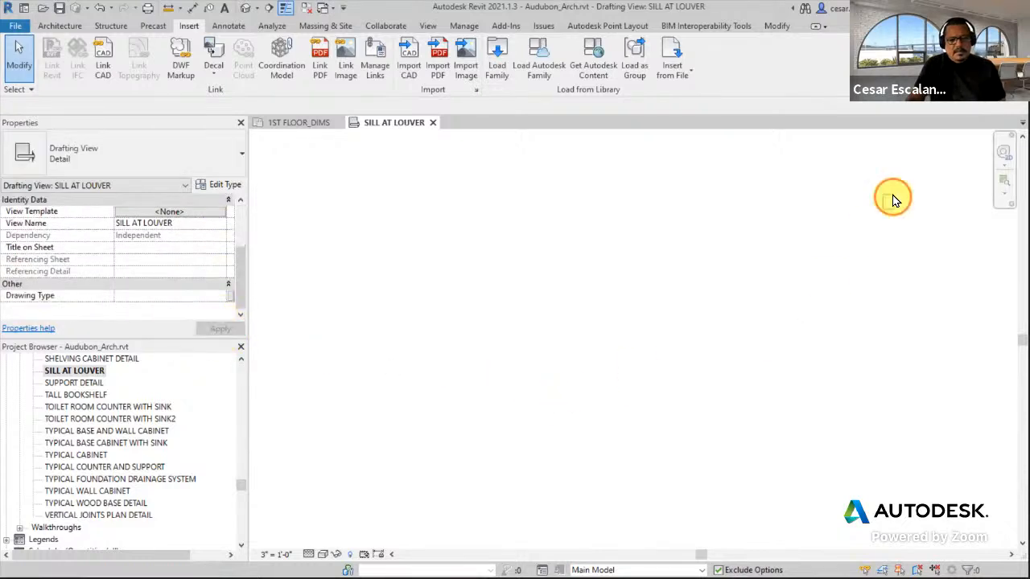
drag(885, 214, 354, 435)
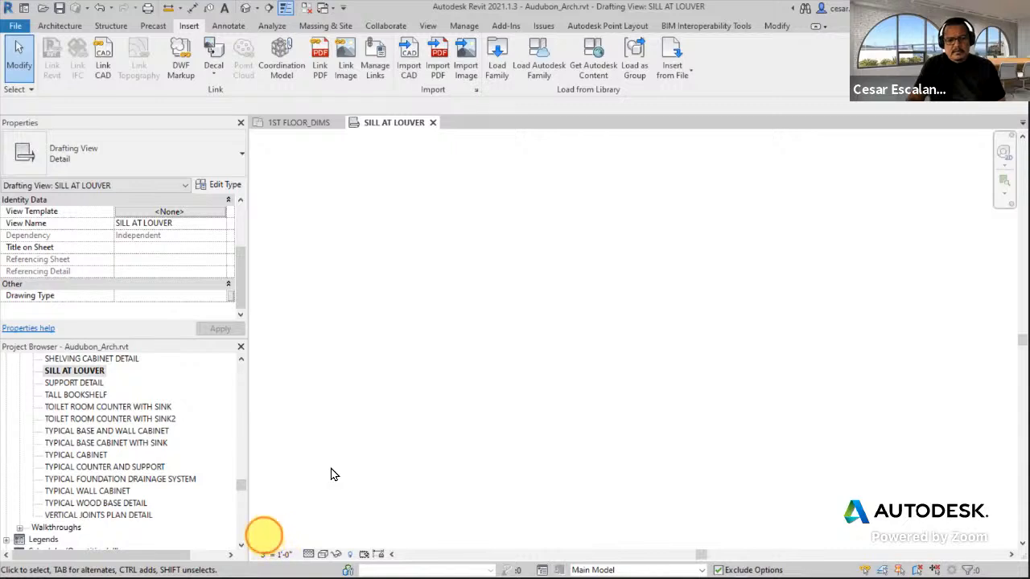
drag(262, 538, 965, 153)
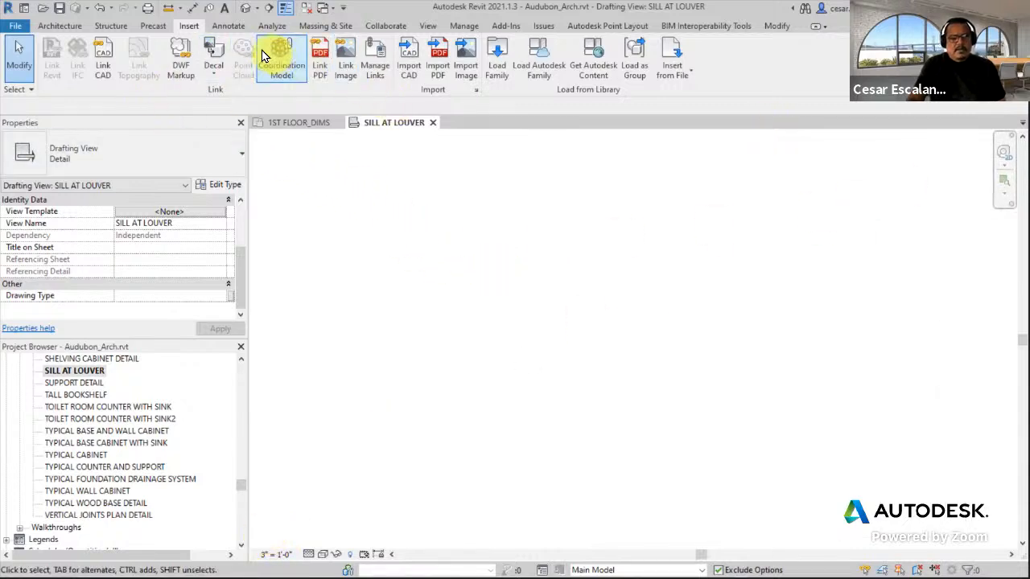
Step: Place one Sill-Louver detail component near the middle of the SILL AT LOUVER drafting view
click(231, 27)
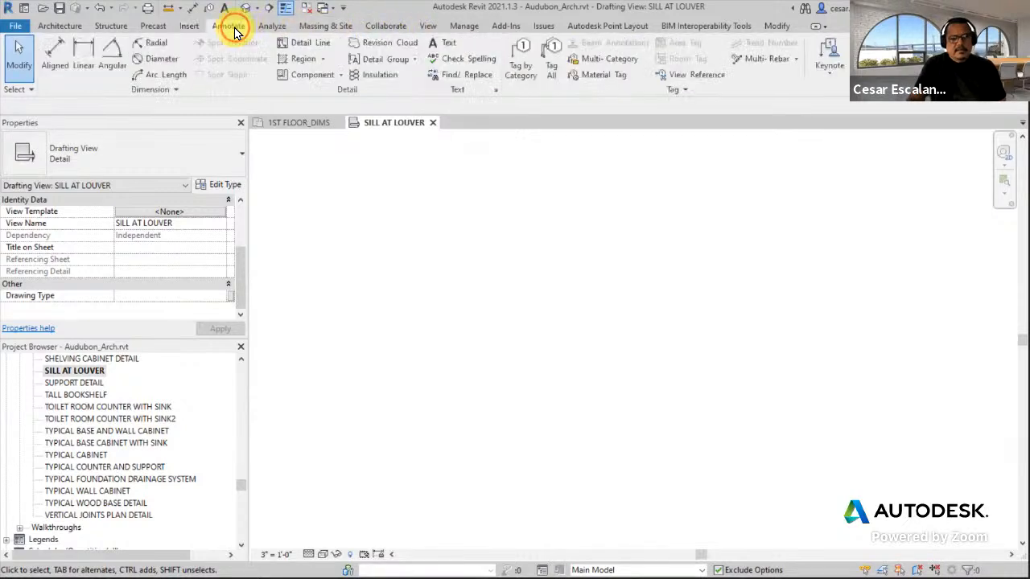
click(308, 77)
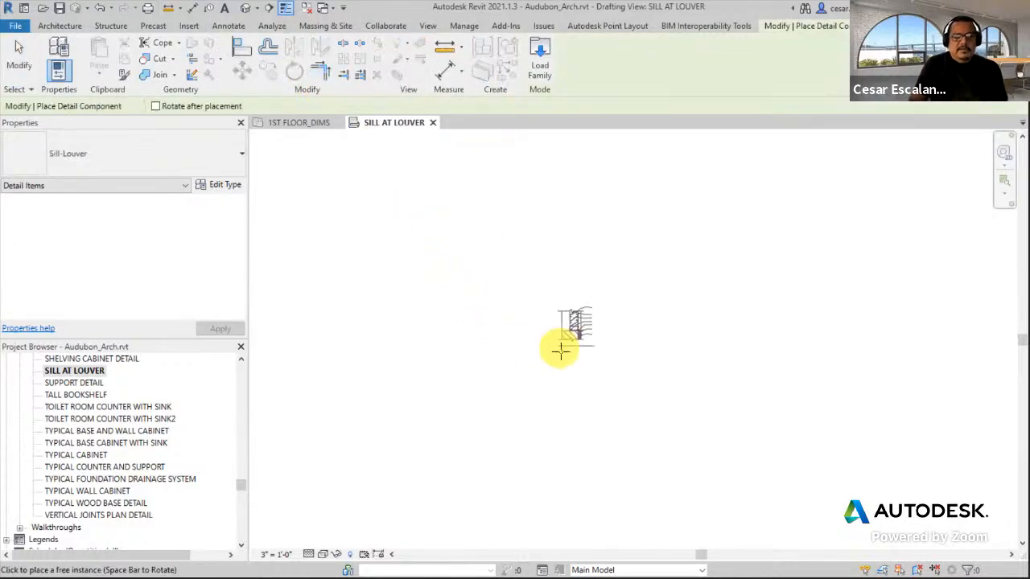
click(560, 351)
scroll(584, 340, up, 5)
key(Escape)
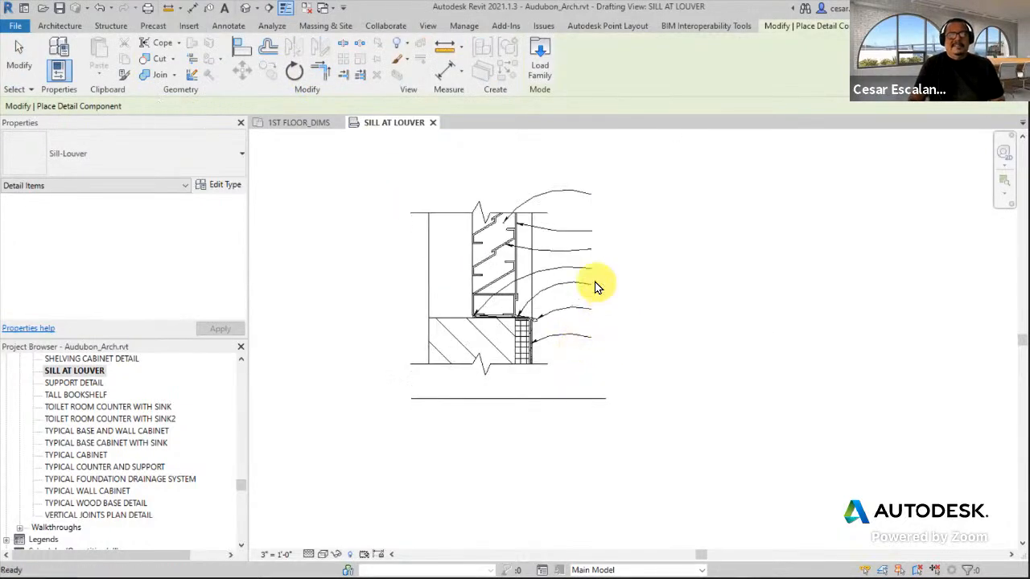
key(Escape)
Step: Examine the linework and the leader ends of the placed Sill-Louver detail item, selecting it as a whole
scroll(595, 287, up, 2)
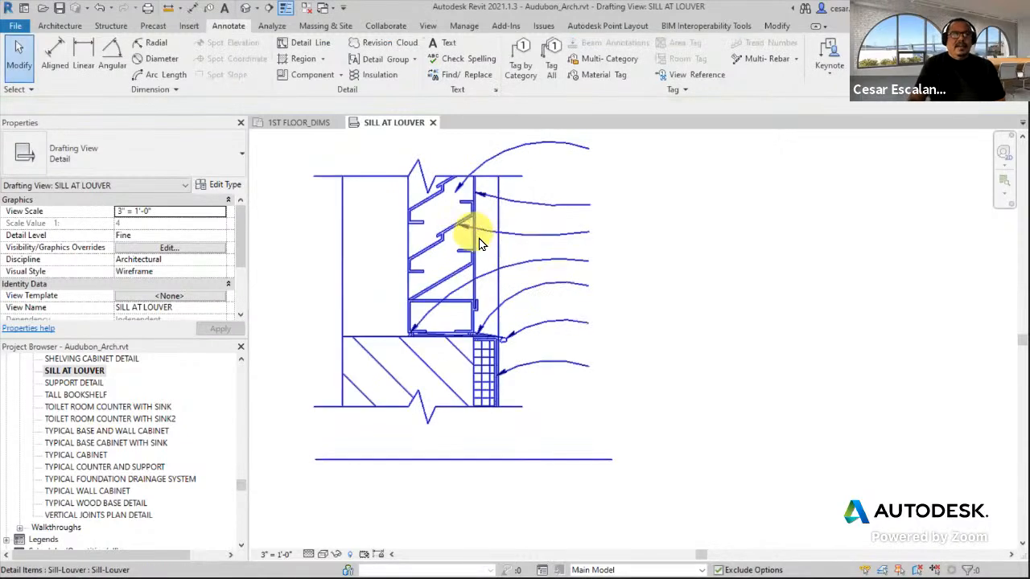
scroll(612, 161, up, 4)
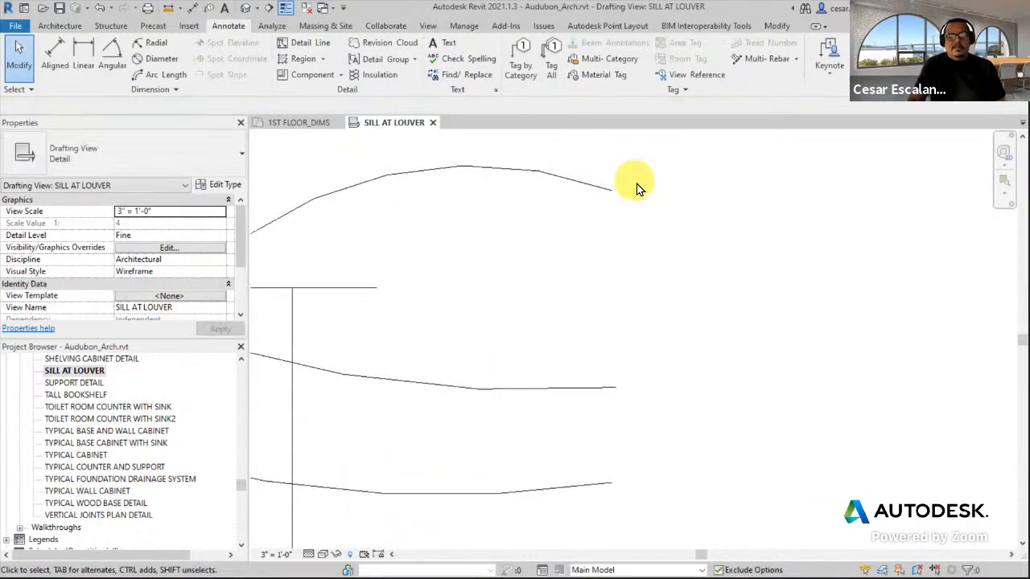
scroll(633, 184, down, 5)
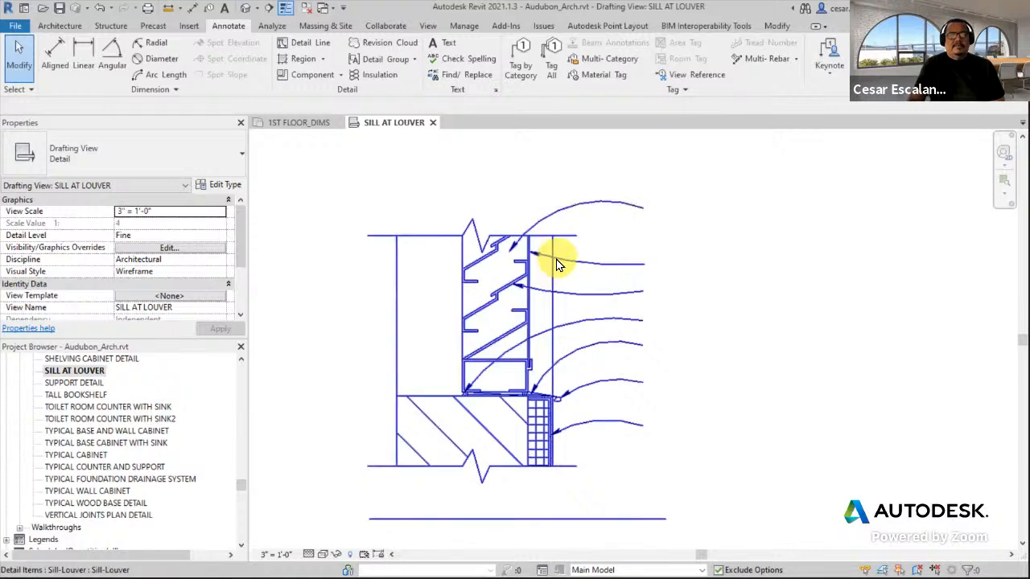
click(559, 259)
scroll(561, 261, down, 2)
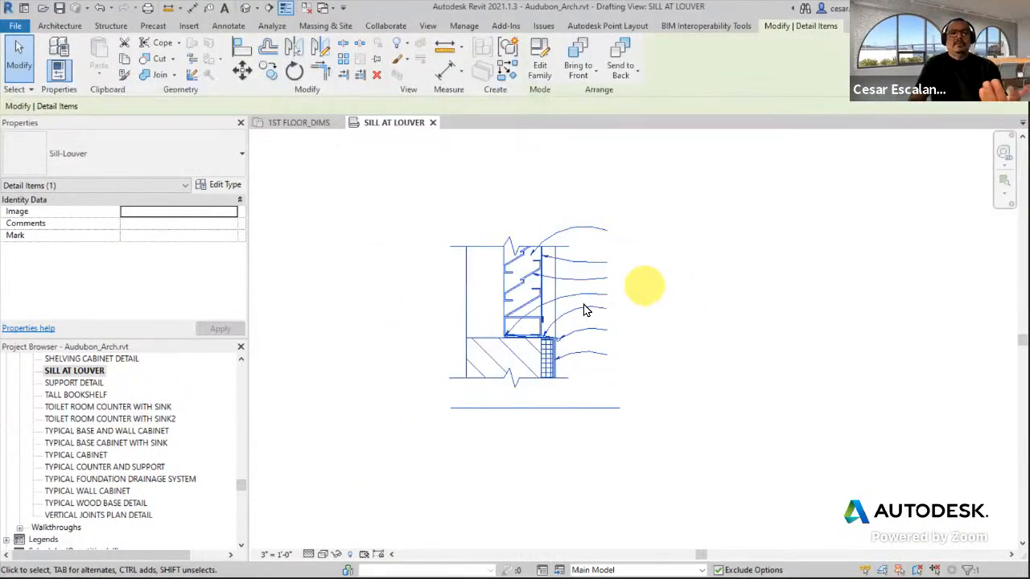
scroll(575, 318, up, 2)
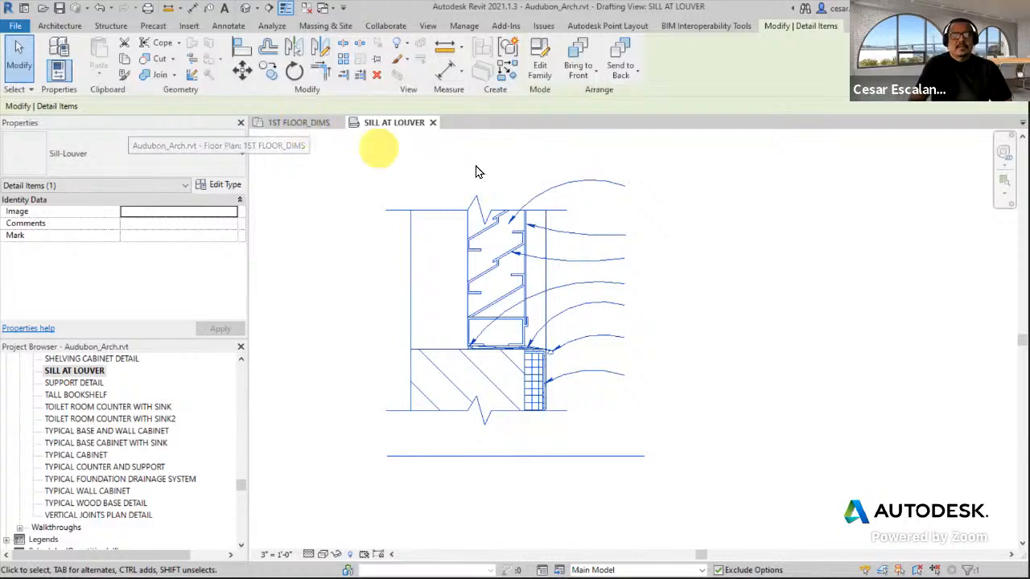
scroll(475, 169, down, 2)
middle_drag(530, 193, 546, 294)
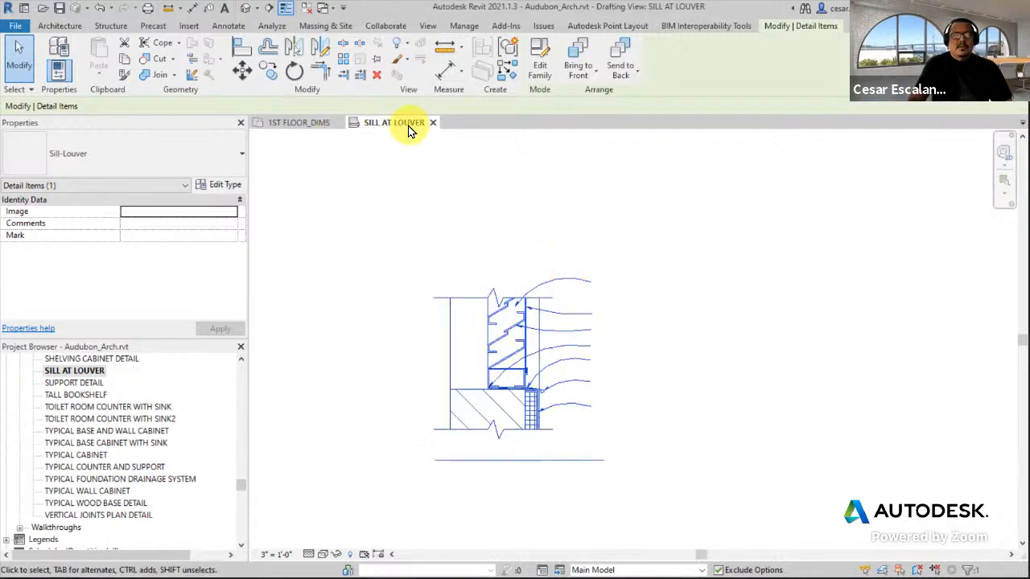
Step: Open the Sill-Louver family for editing, inspect its EXISTING OPENING text note, and close the family
click(447, 233)
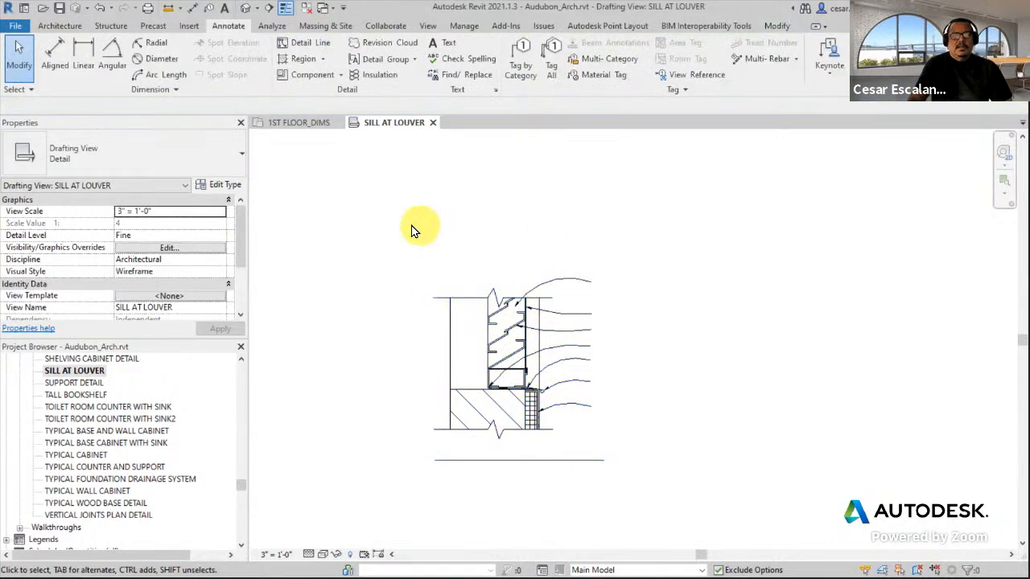
click(465, 302)
click(540, 56)
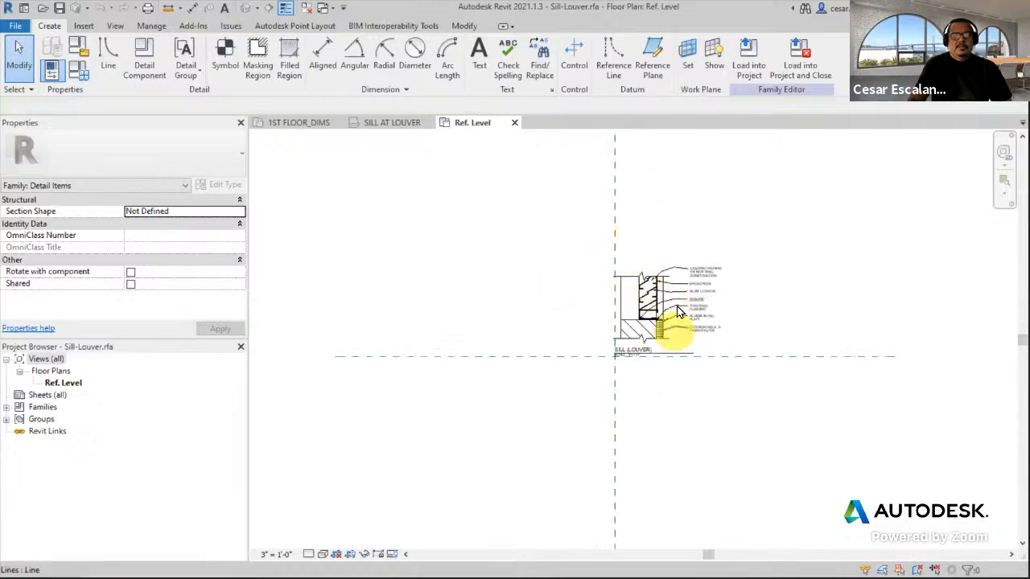
scroll(671, 302, up, 3)
scroll(684, 254, up, 3)
scroll(761, 257, up, 2)
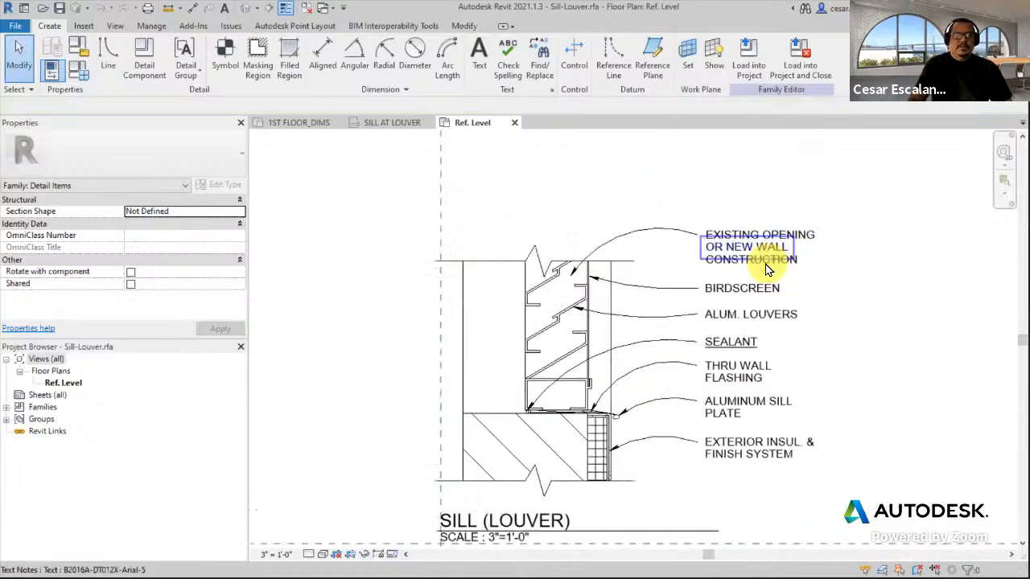
scroll(763, 259, up, 2)
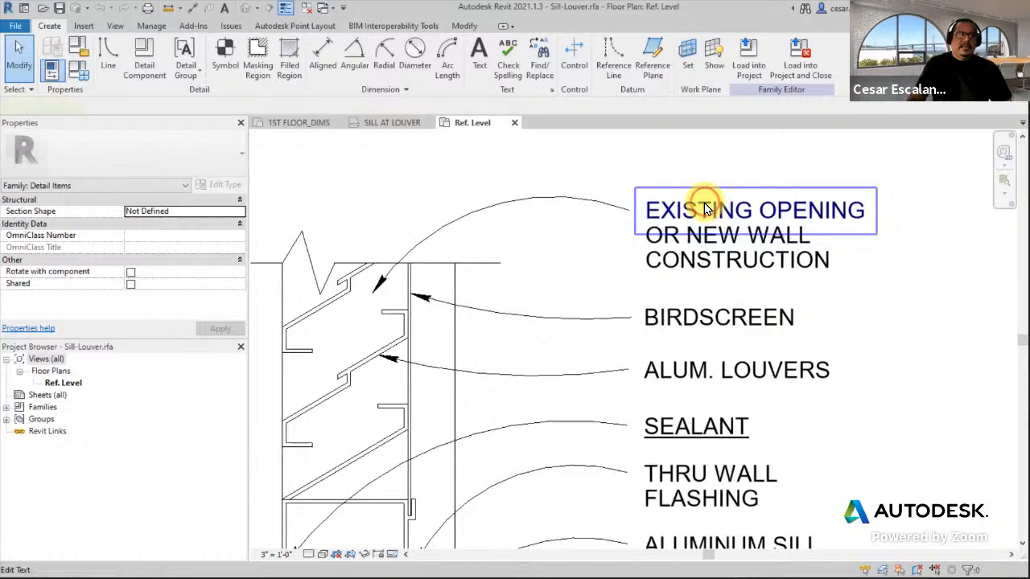
click(706, 211)
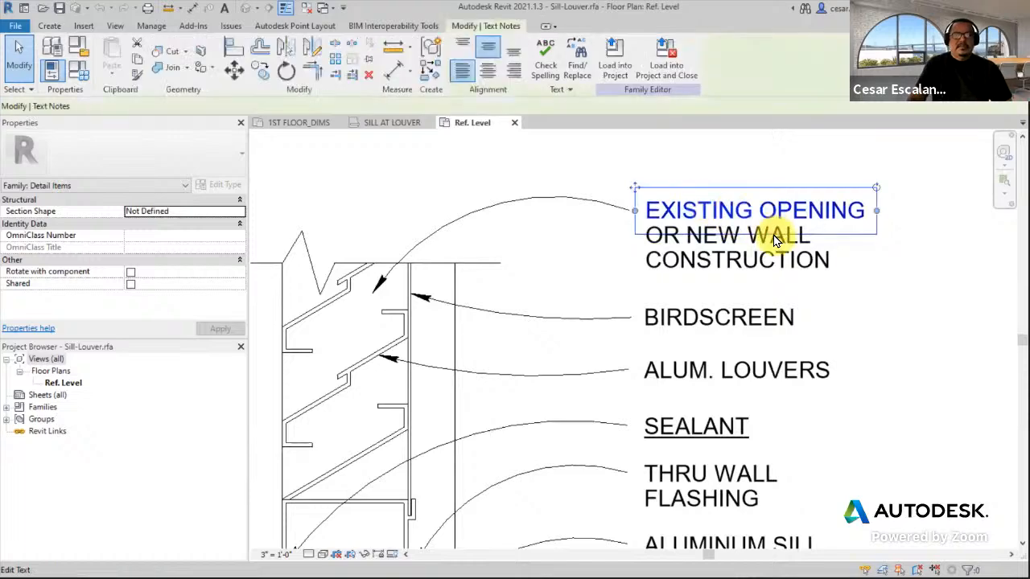
click(514, 123)
click(552, 292)
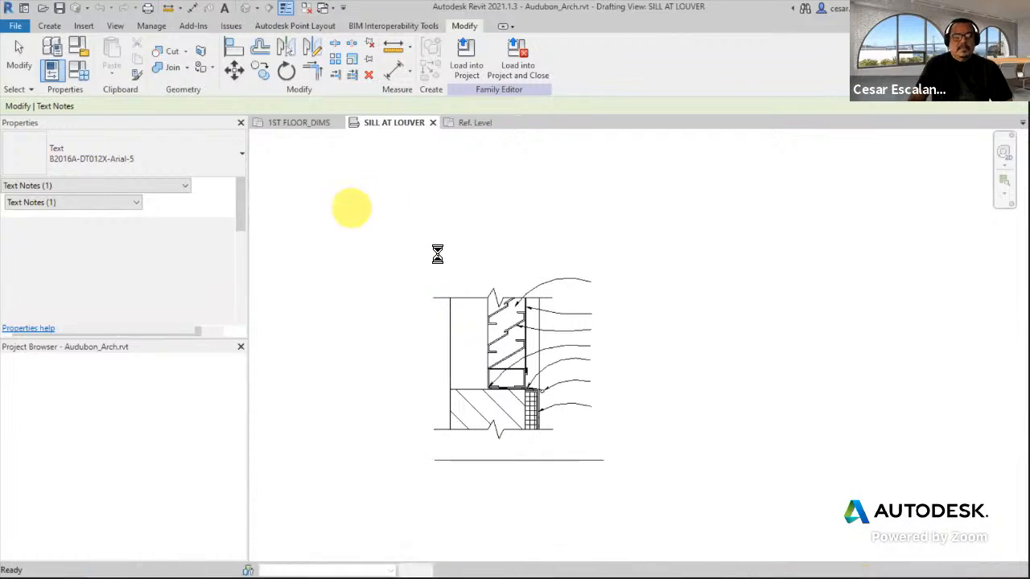
Step: Add a text note without a leader reading CONCRETE over the upper leaders of the sill detail
click(543, 366)
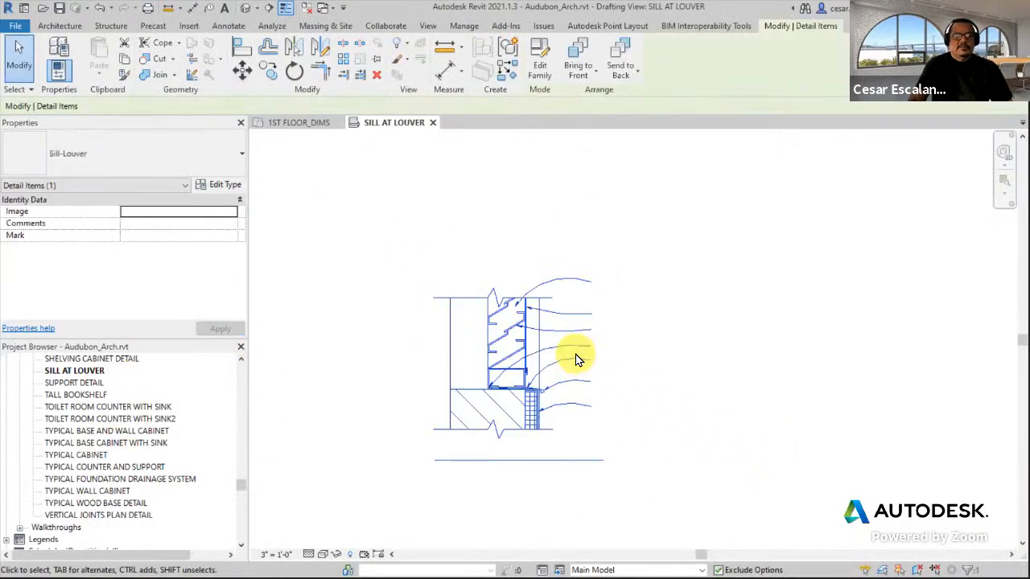
scroll(575, 360, up, 3)
scroll(616, 349, down, 4)
scroll(573, 391, up, 1)
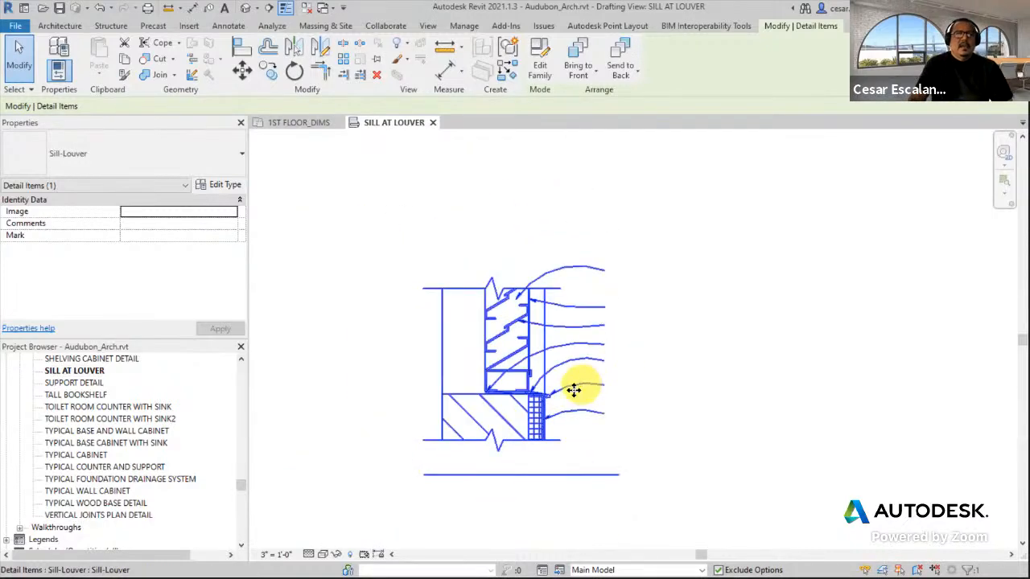
scroll(573, 391, up, 2)
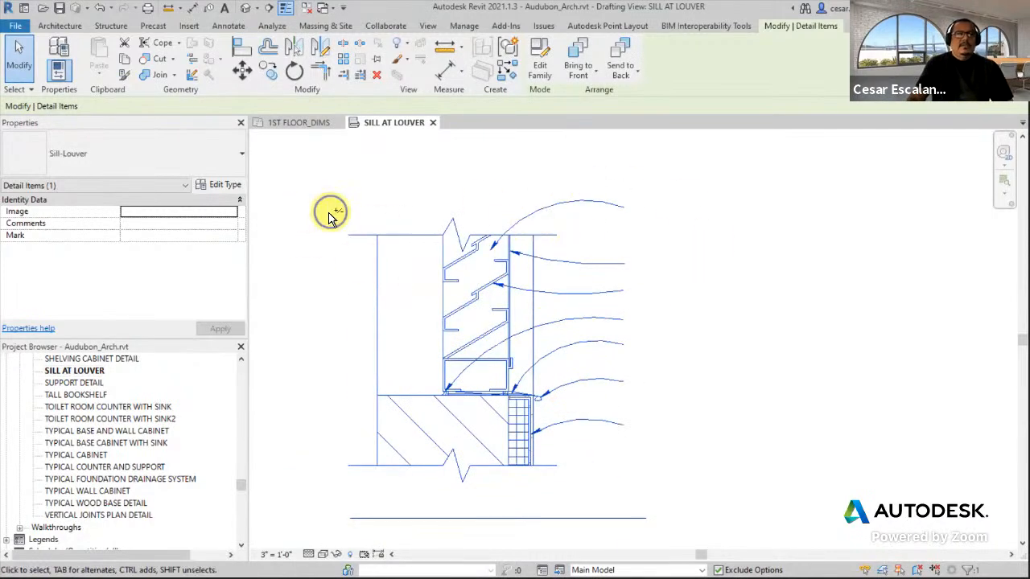
click(62, 27)
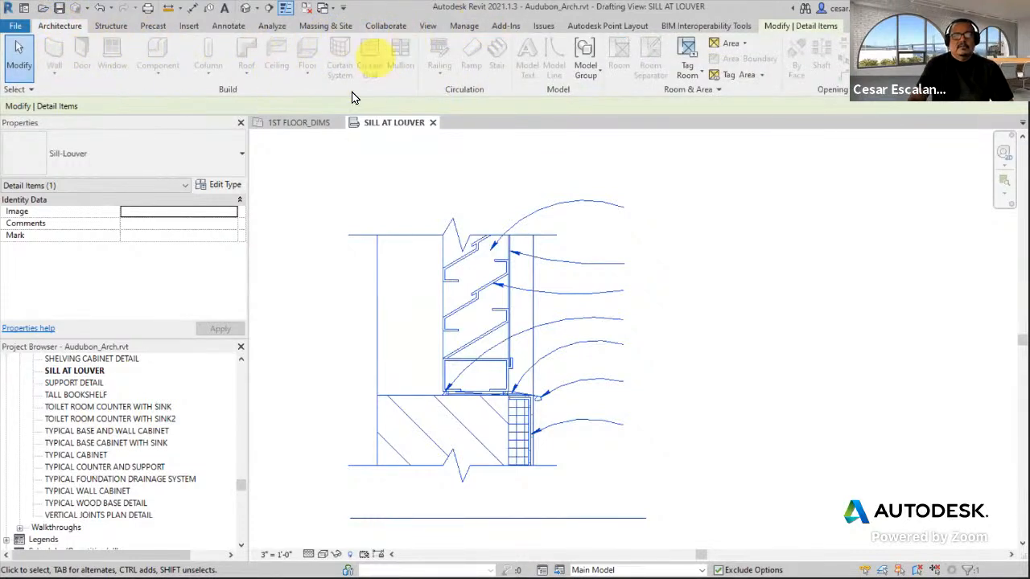
click(229, 26)
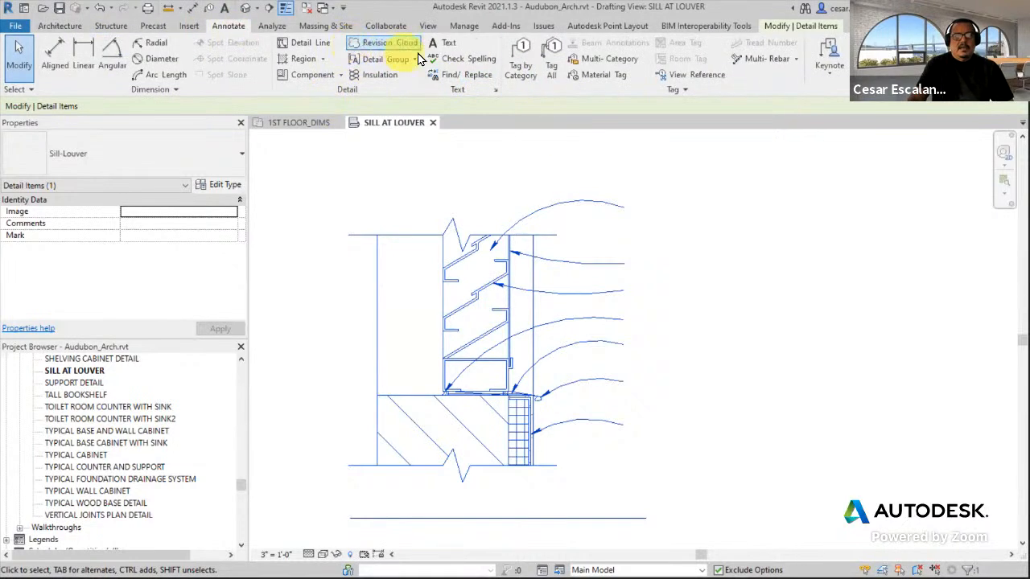
click(448, 42)
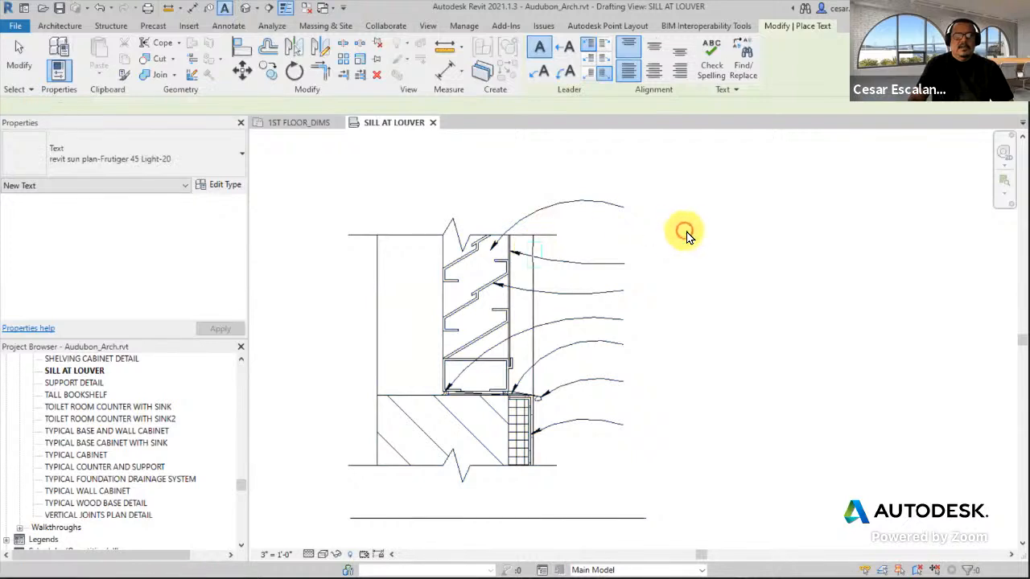
click(685, 233)
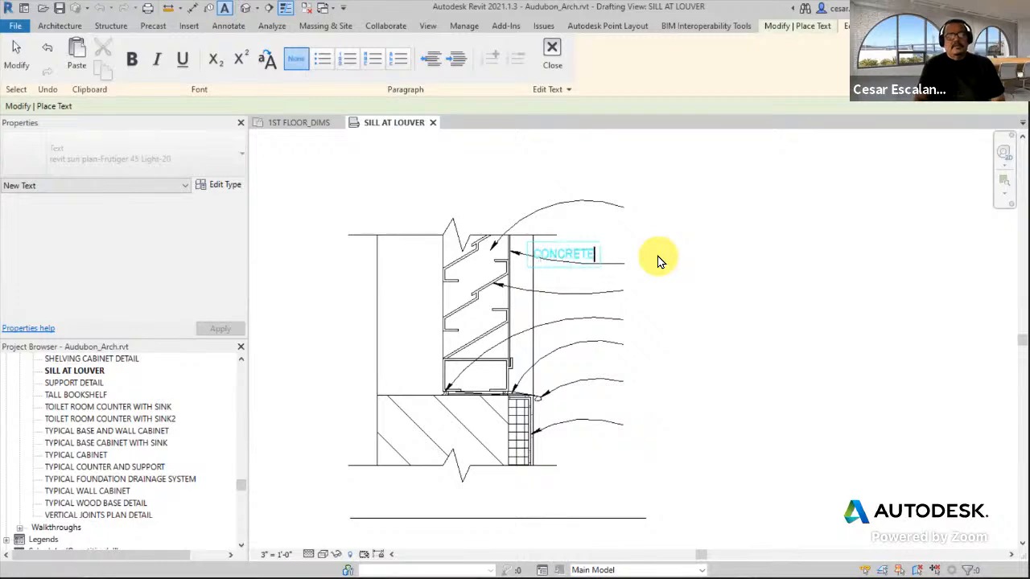
click(821, 437)
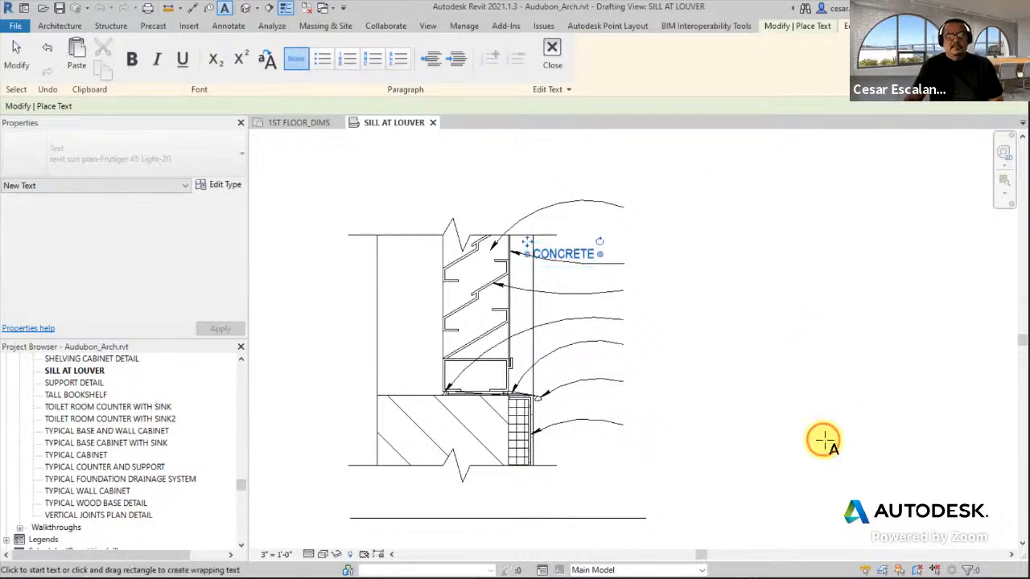
key(Escape)
Step: Change the CONCRETE note's text type to DG_NOTES and move it below the lowest leader of the detail
click(569, 259)
click(136, 152)
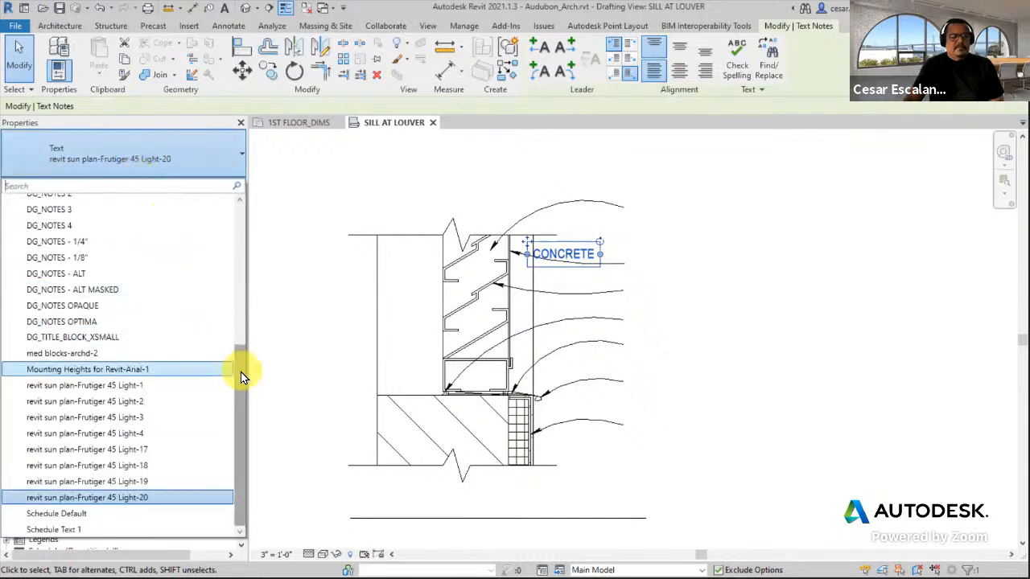
drag(240, 373, 234, 275)
click(111, 360)
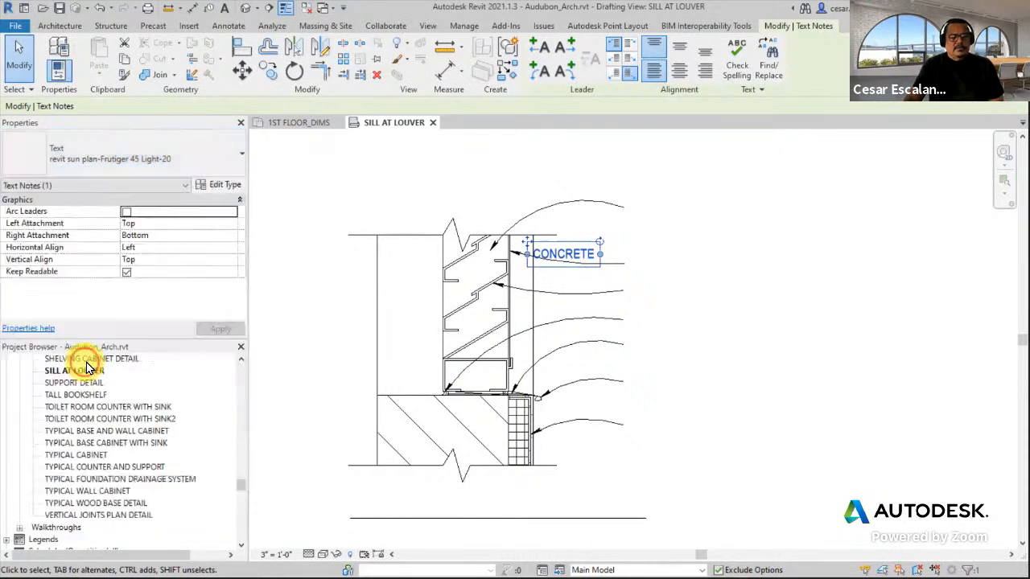
ctrl+drag(528, 243, 622, 473)
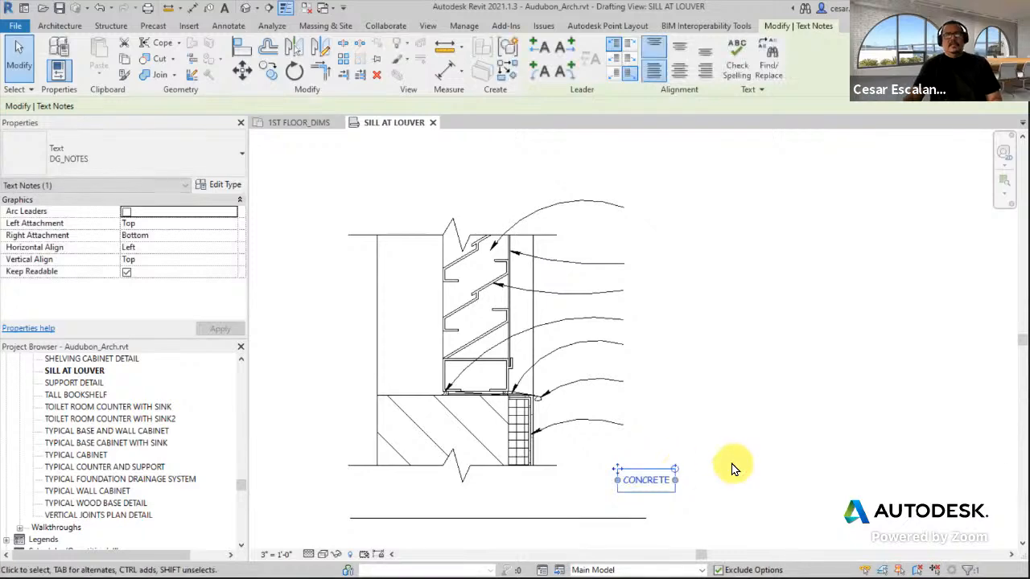
click(730, 472)
scroll(748, 468, down, 1)
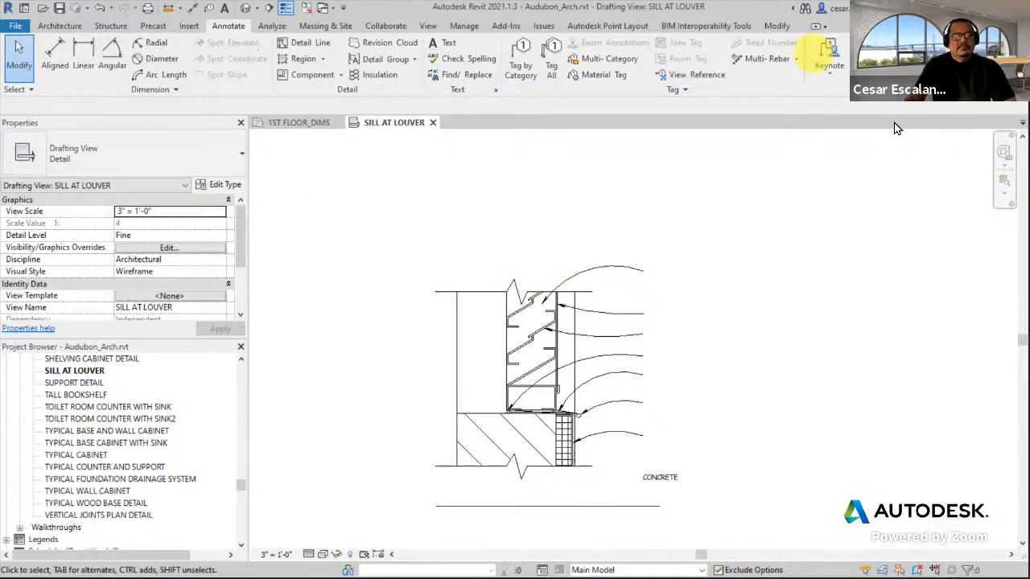
Step: Close the SILL AT LOUVER drafting view and look over the first floor dimension plan and the project's sheets
click(432, 124)
scroll(636, 407, down, 2)
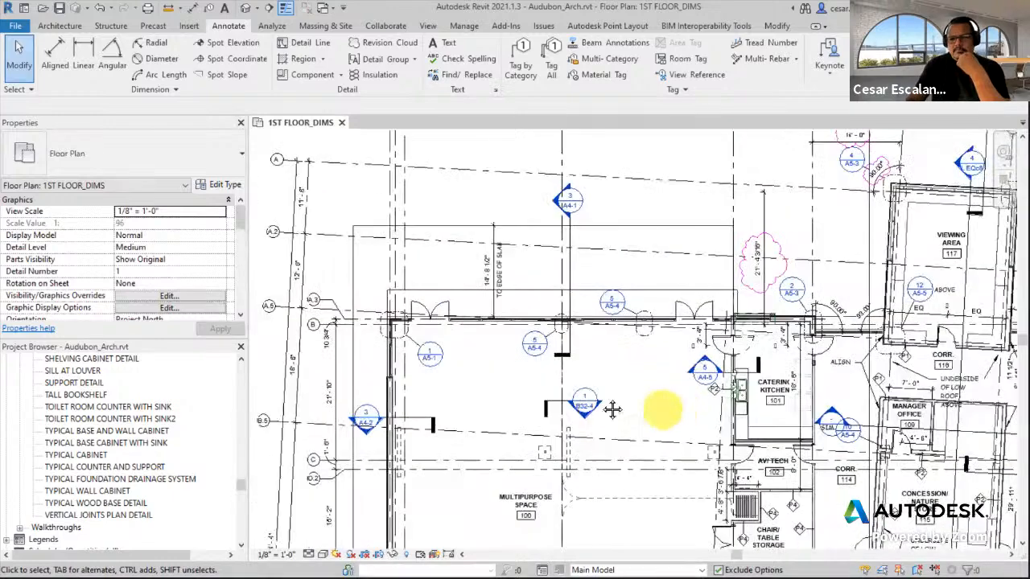
scroll(613, 409, down, 5)
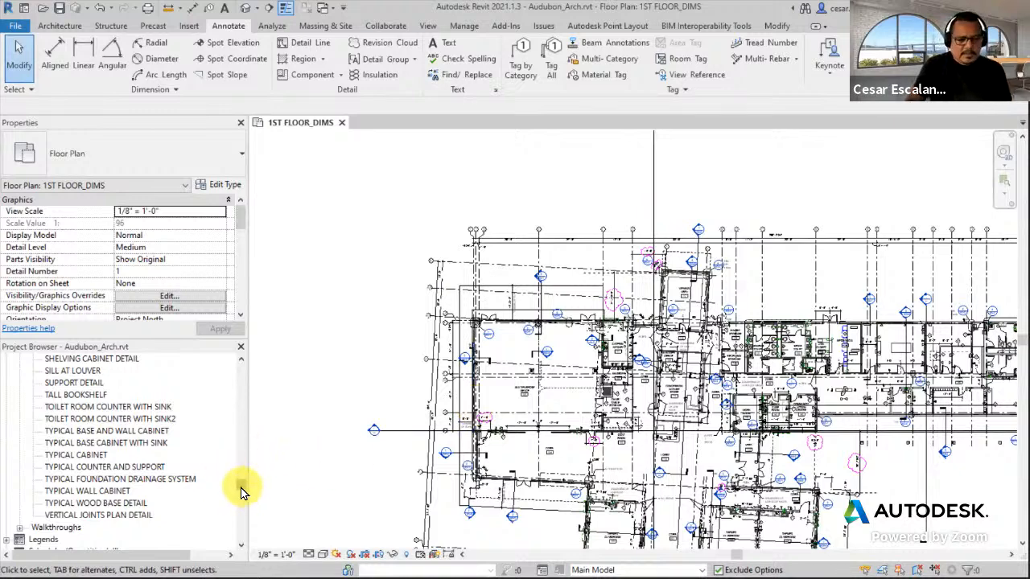
drag(242, 491, 238, 499)
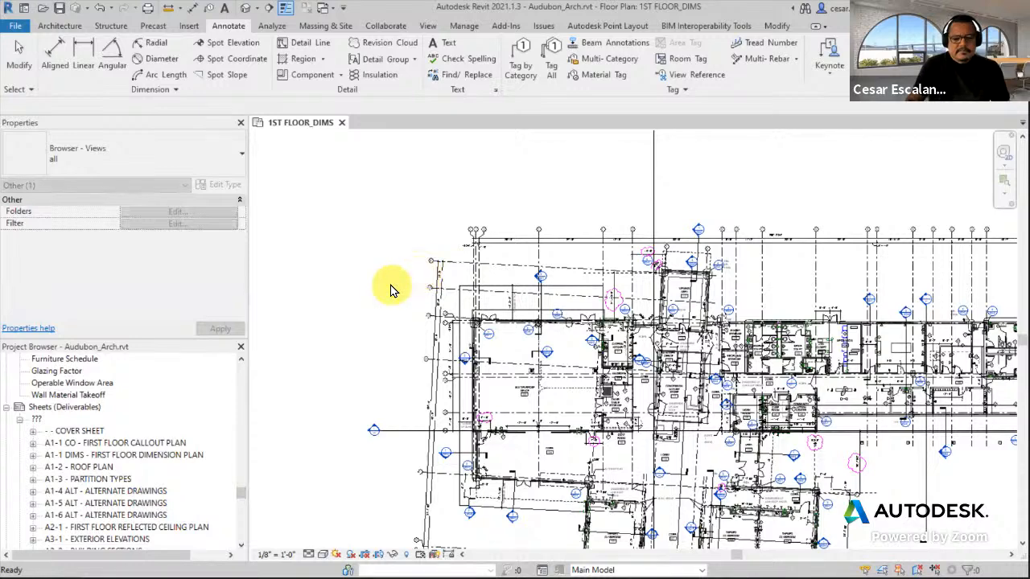
click(350, 321)
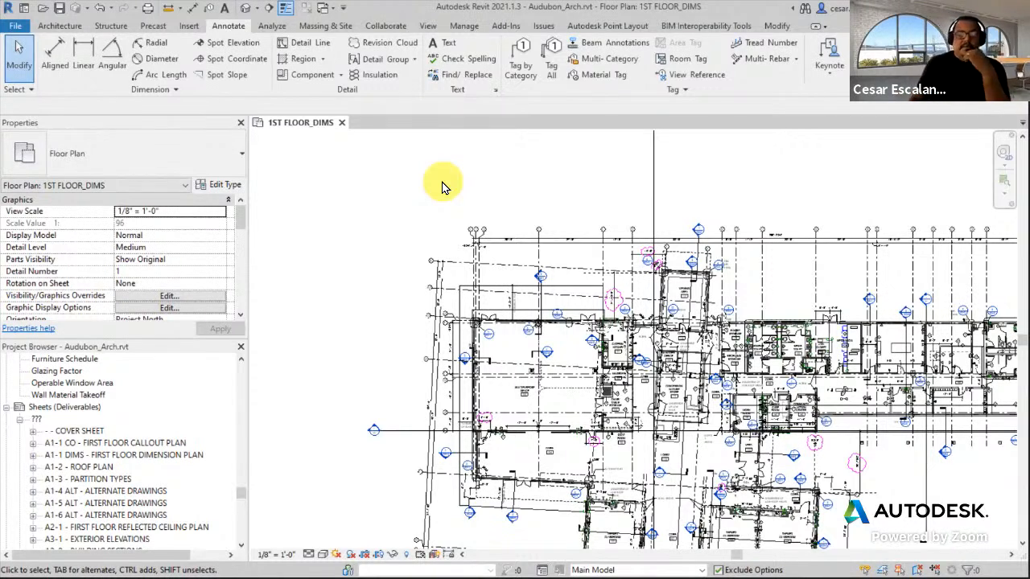
Step: Create a new project from the Imperial-Architectural Template
click(10, 29)
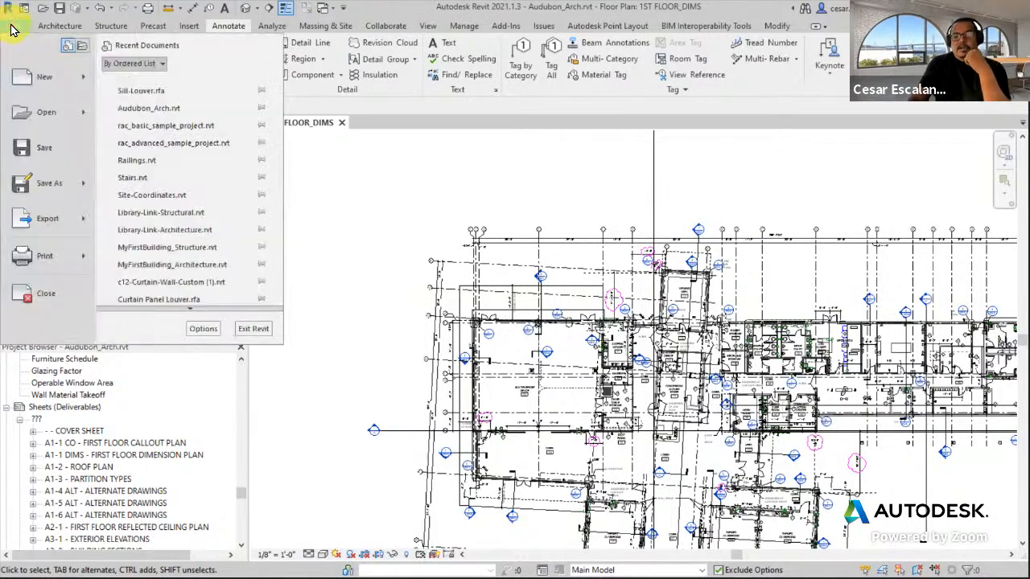
mouse_move(81, 75)
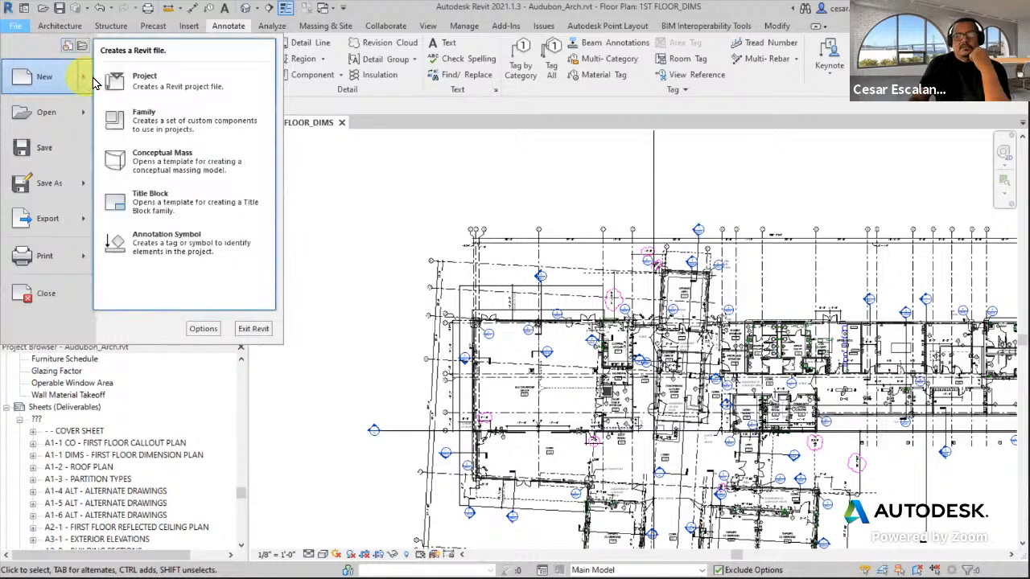
click(177, 80)
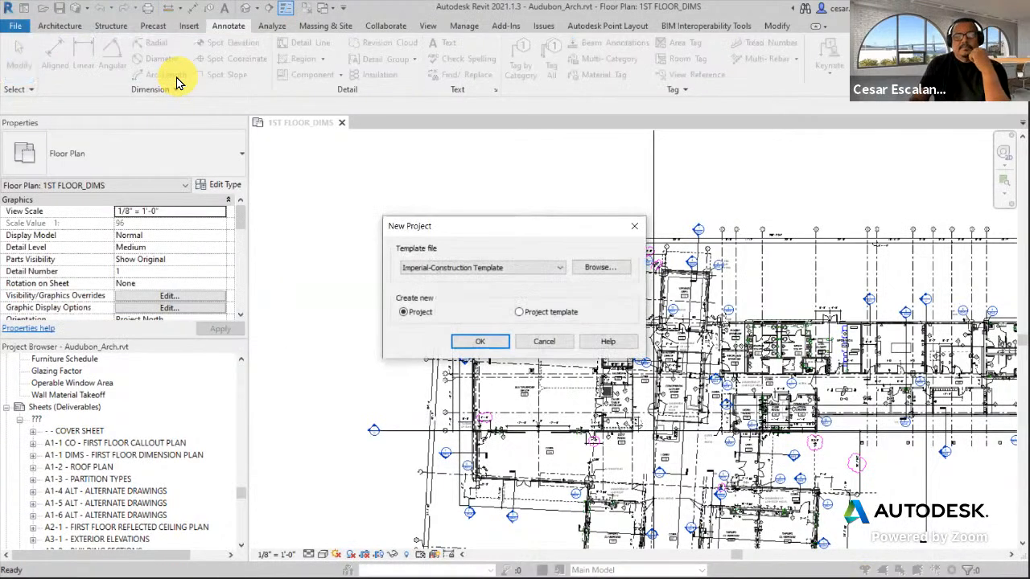
click(483, 269)
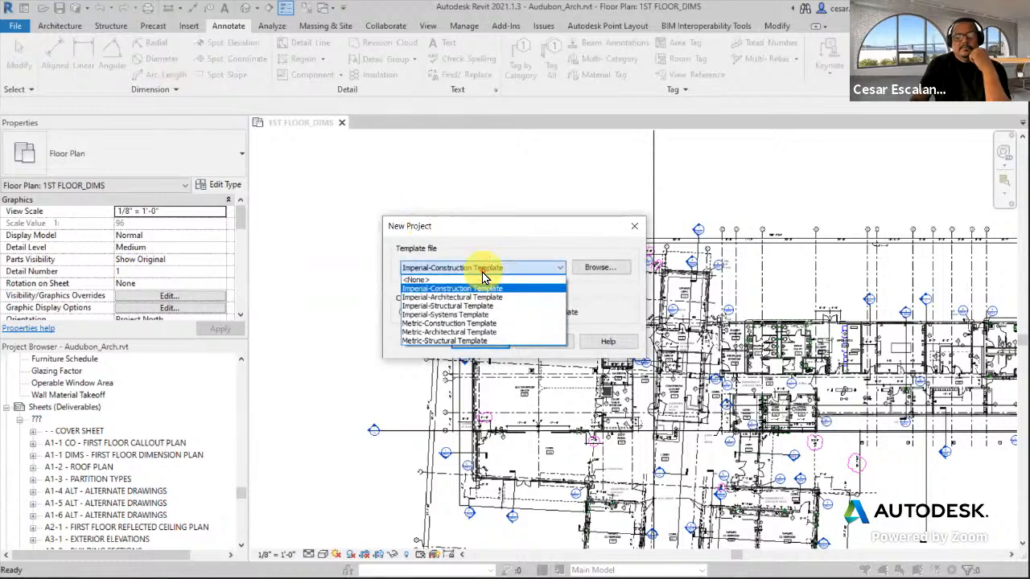
click(478, 306)
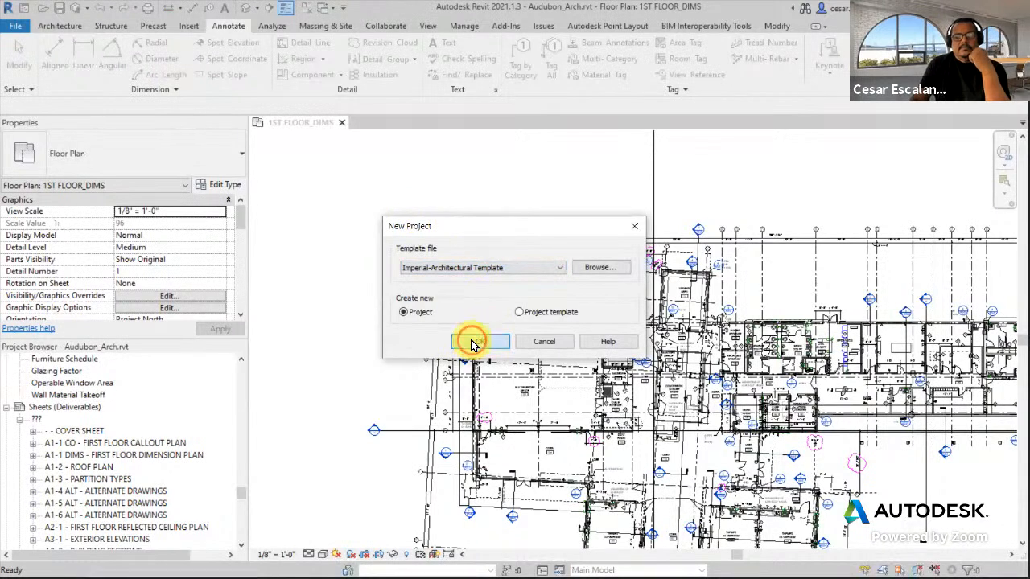
click(477, 342)
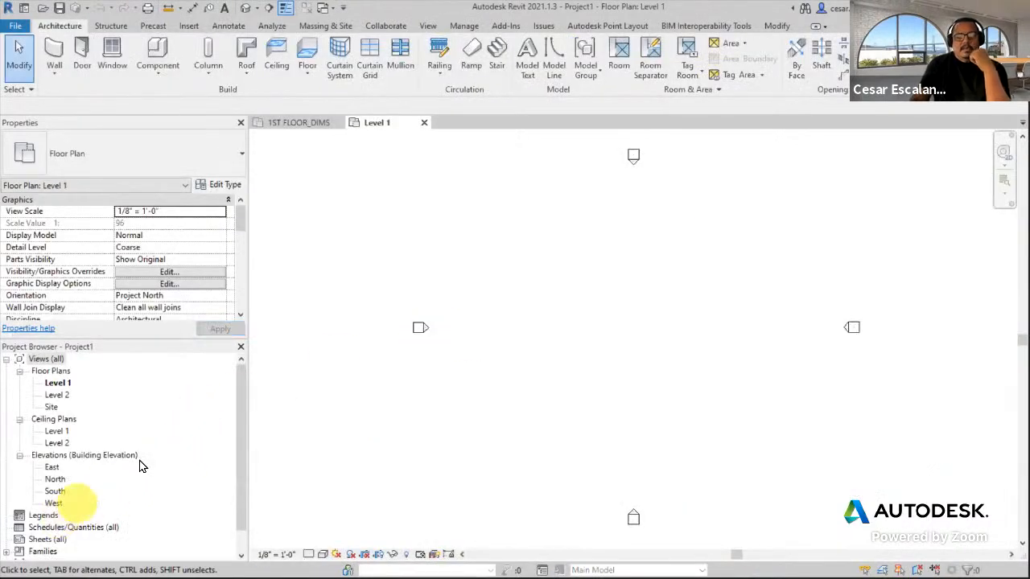
Step: Create a drafting view with the default name at a scale of 1 1/2" = 1'-0"
click(429, 25)
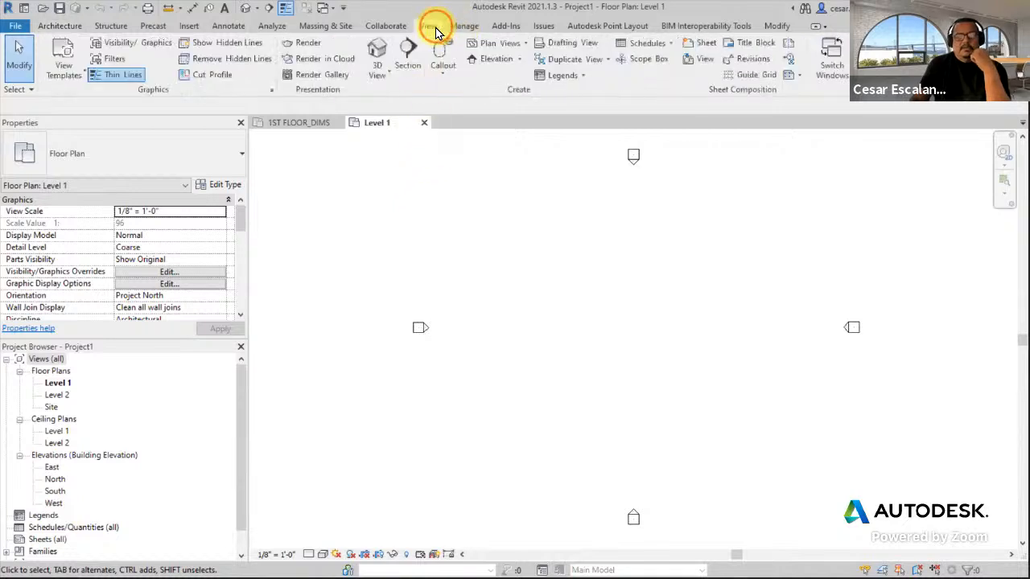
click(559, 43)
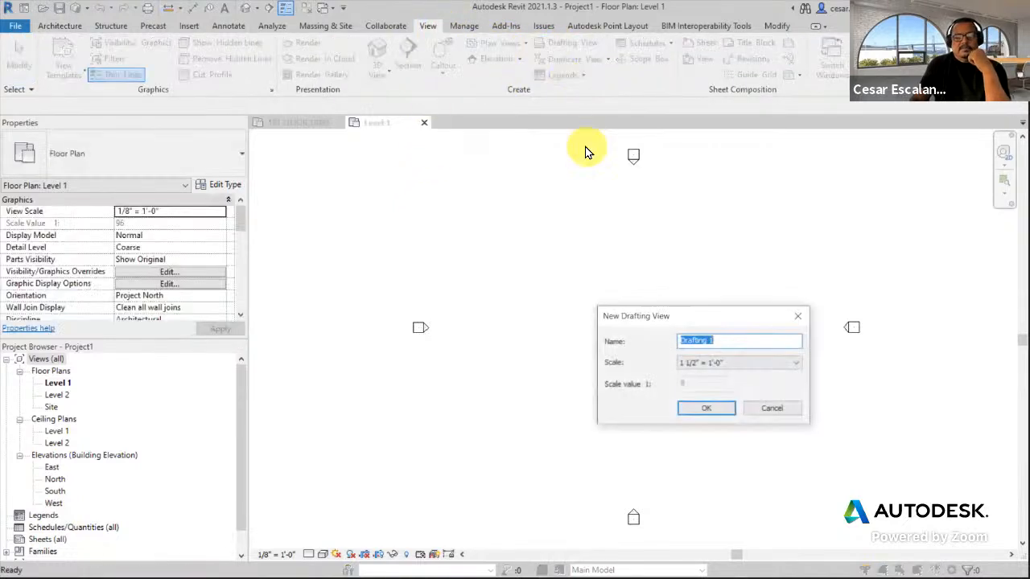
click(709, 410)
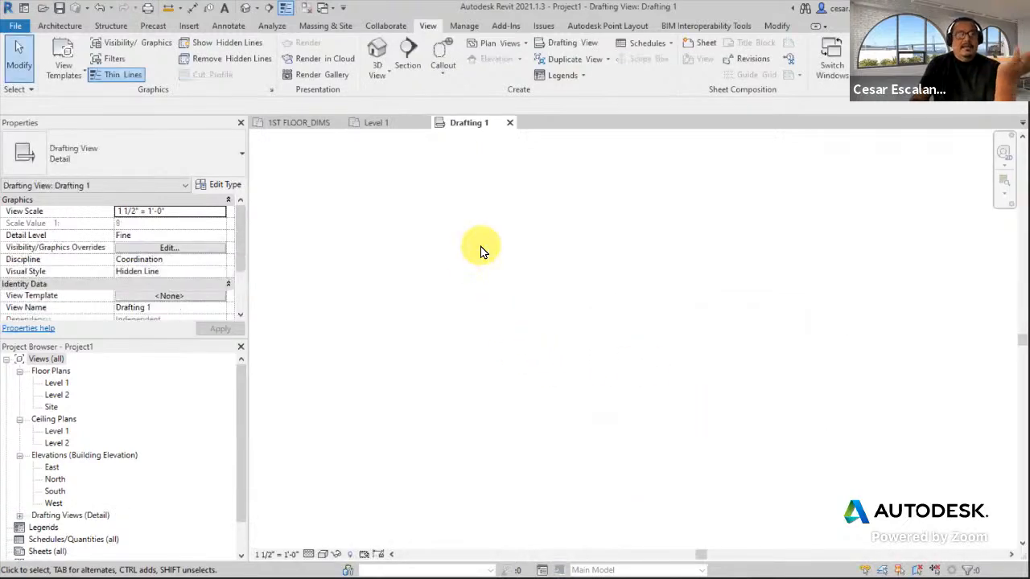
Step: Link the CAD file B2016A-DT012X.dwg into the drafting view through Manage Links, using black and white colors and Auto - Origin to Internal Origin positioning
click(189, 26)
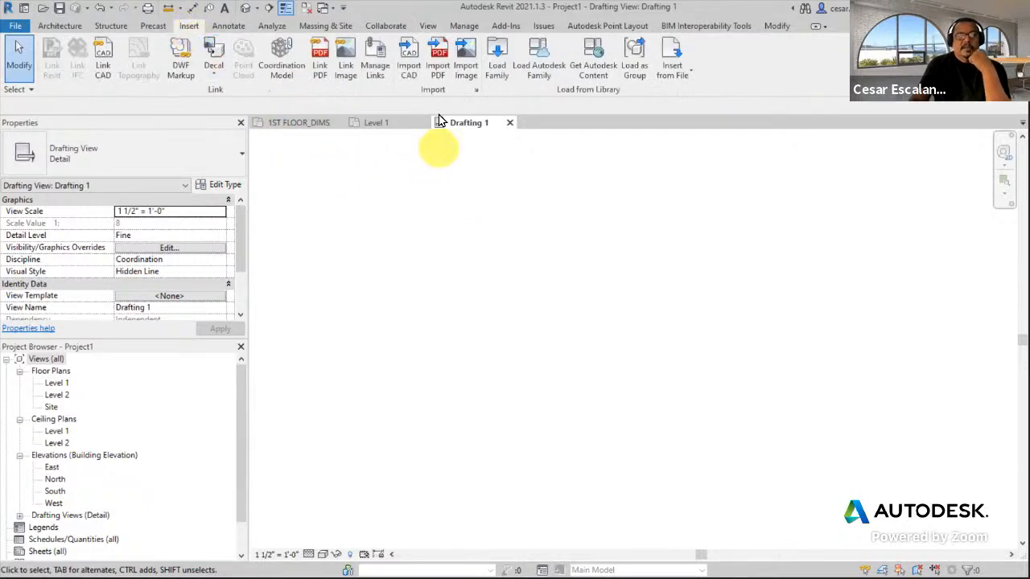
click(380, 66)
click(312, 77)
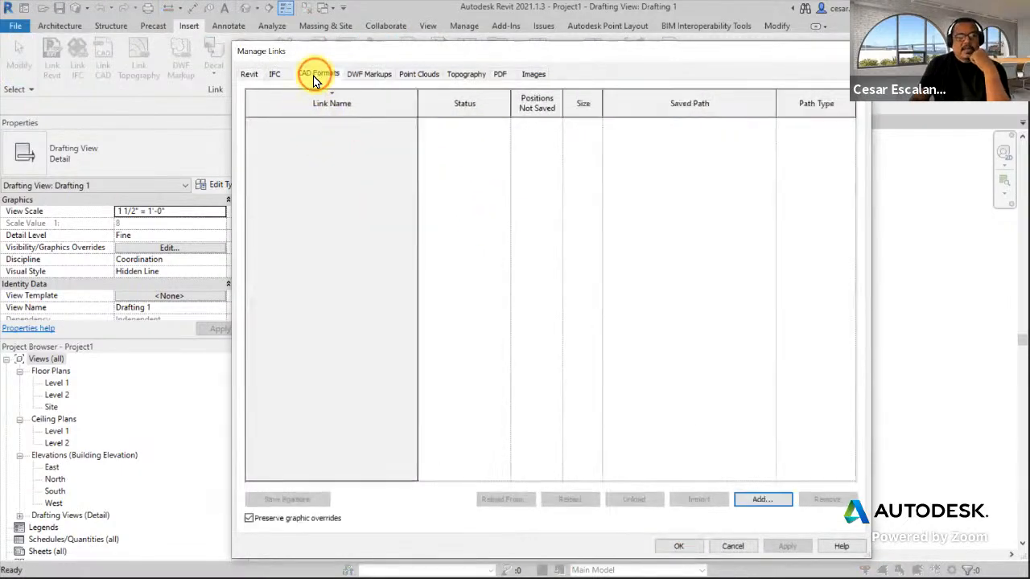
click(758, 501)
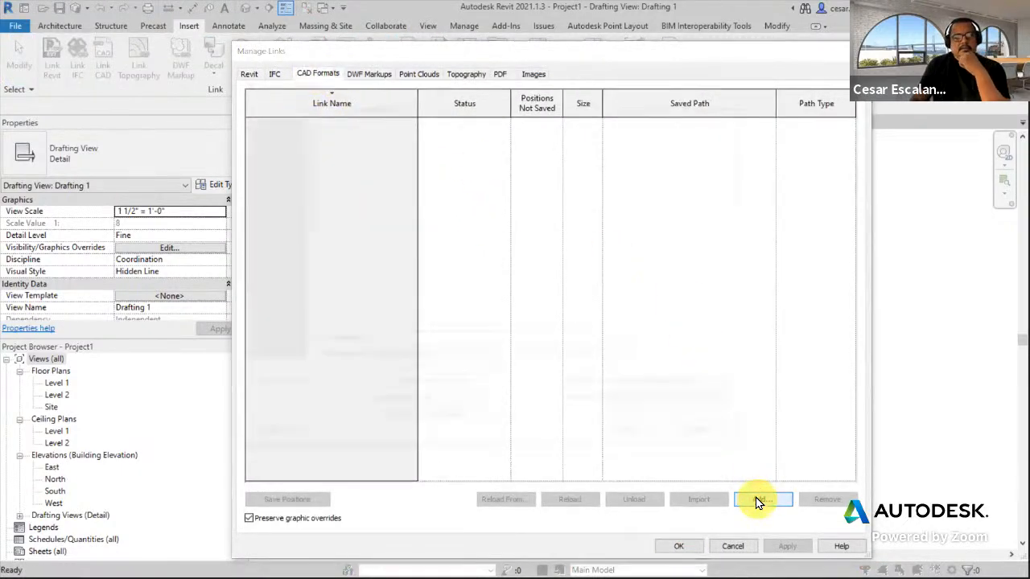
click(371, 137)
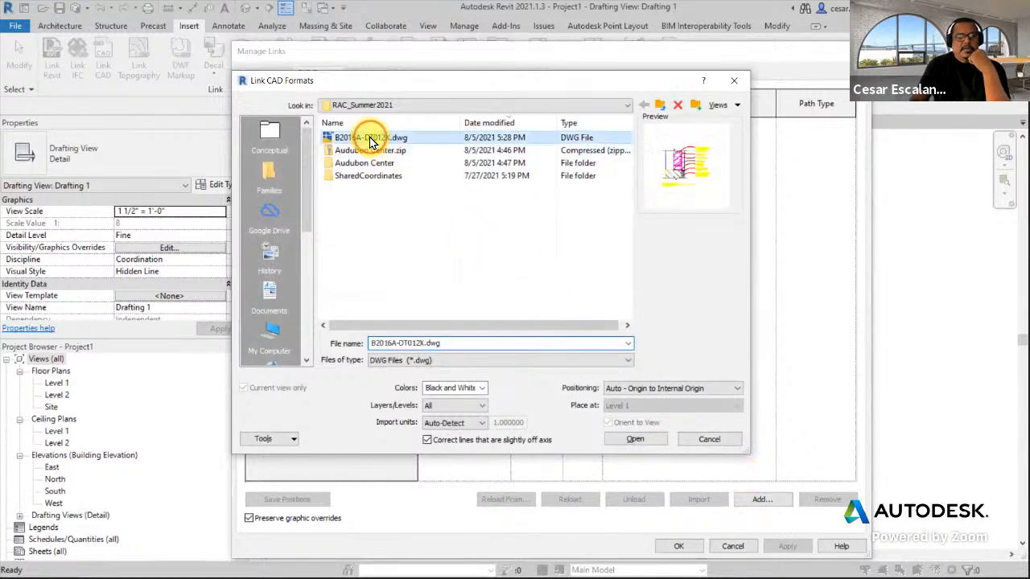
click(636, 439)
click(678, 545)
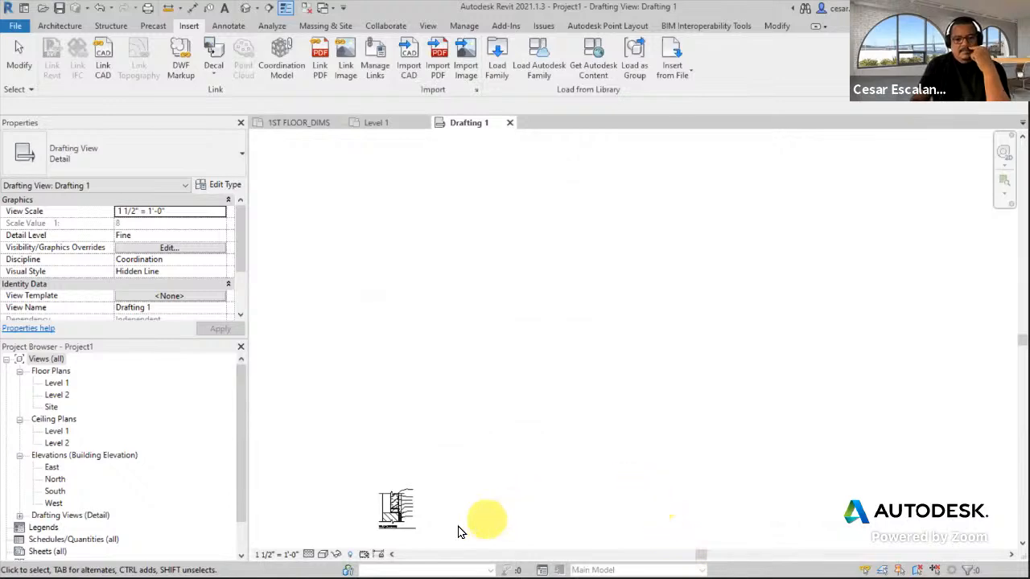
Step: Override the linked B2016A-DT012X.dwg to display as halftone in the Drafting 1 view
key(z)
key(f)
click(676, 360)
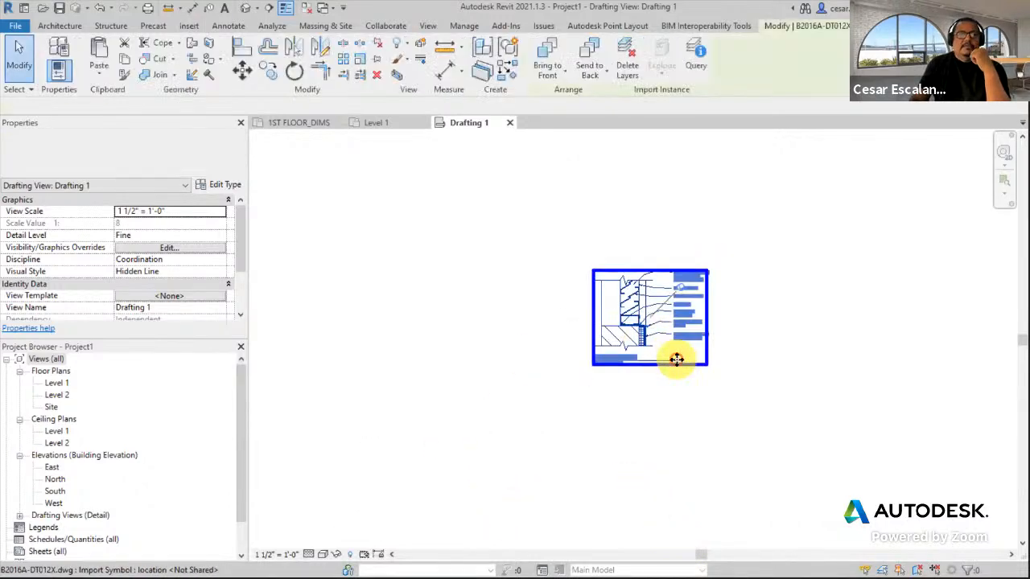
scroll(668, 362, up, 4)
click(642, 398)
middle_drag(660, 367, 616, 473)
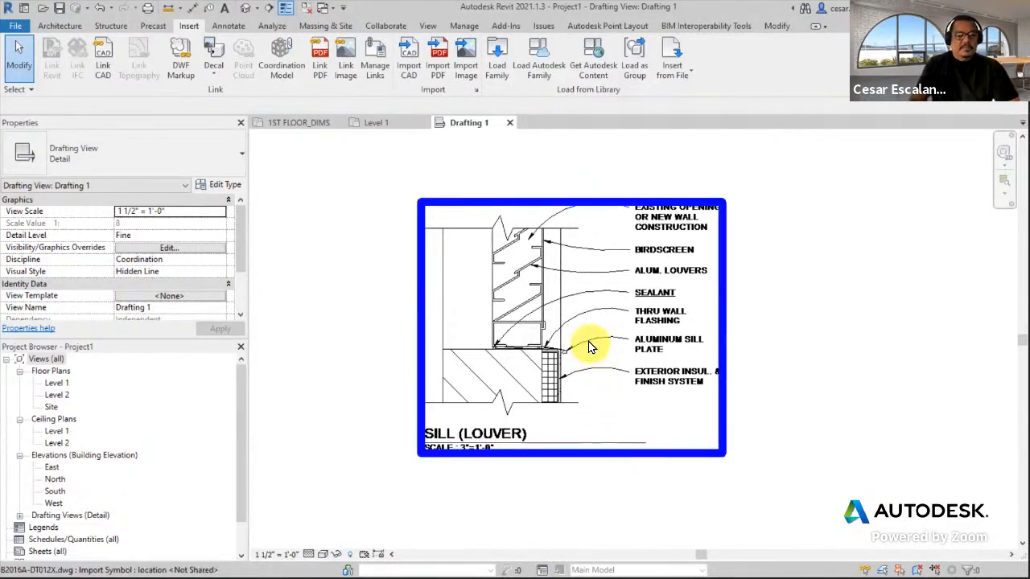
middle_drag(769, 401, 765, 410)
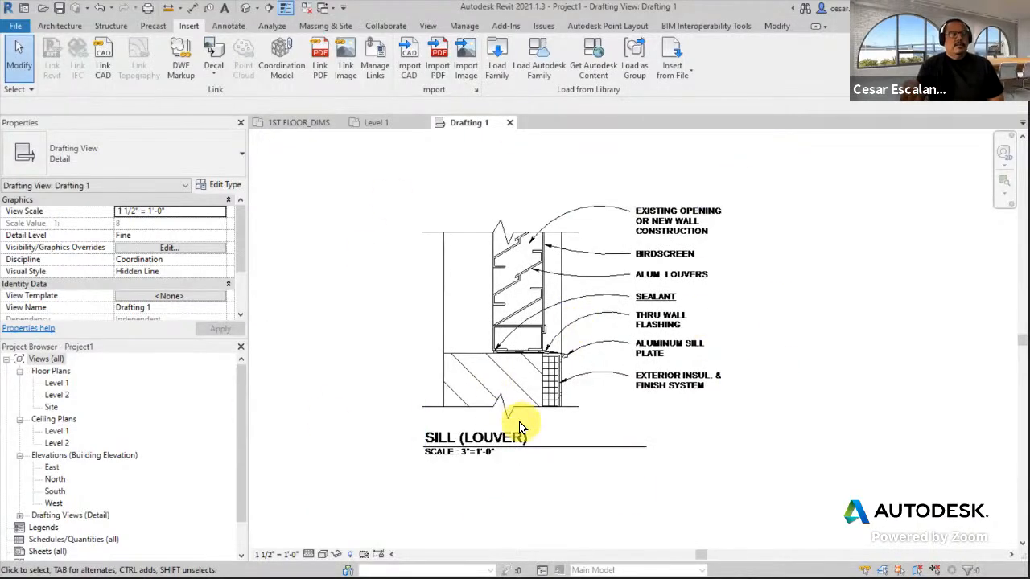
key(v)
key(v)
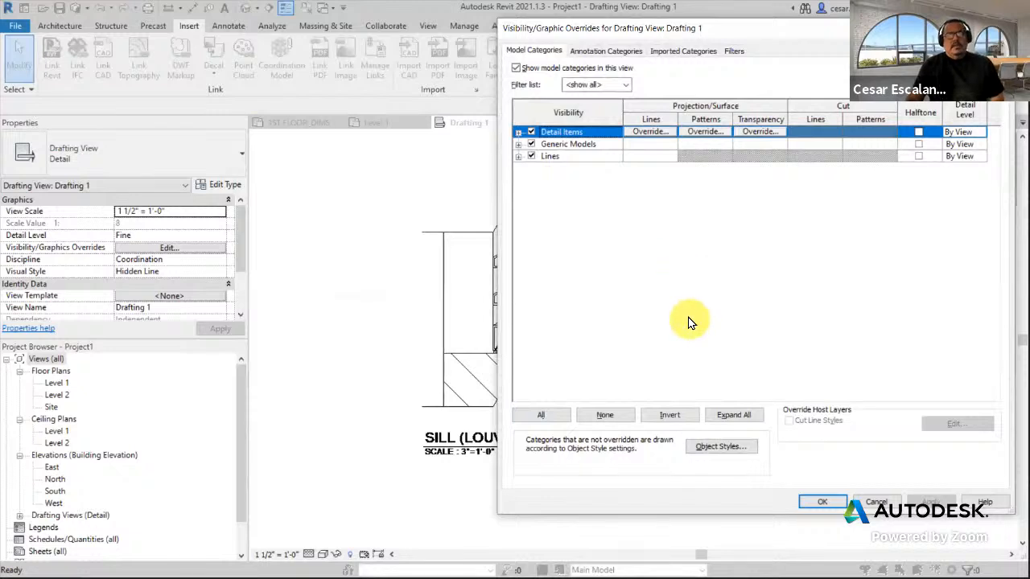
click(682, 51)
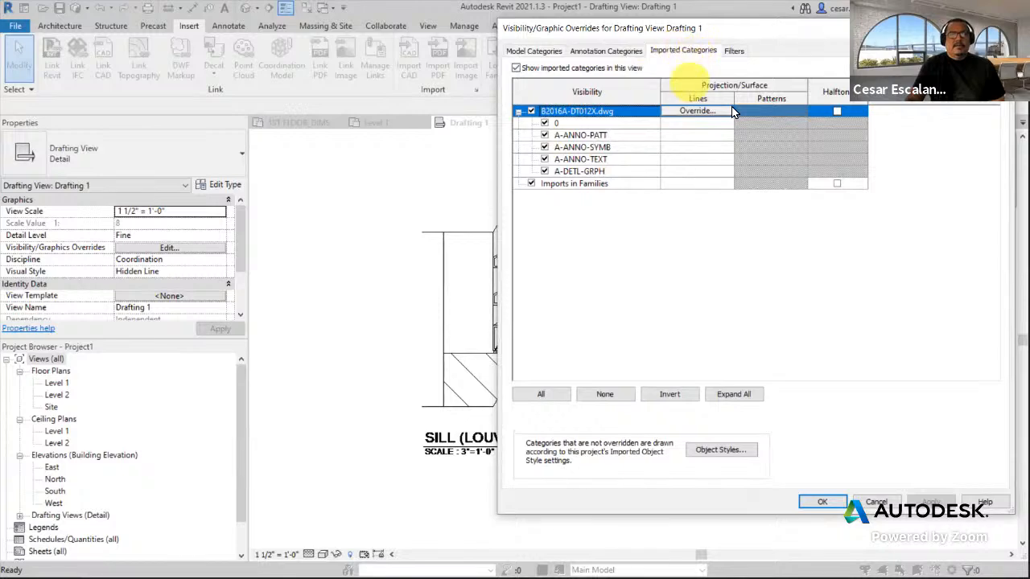
click(837, 111)
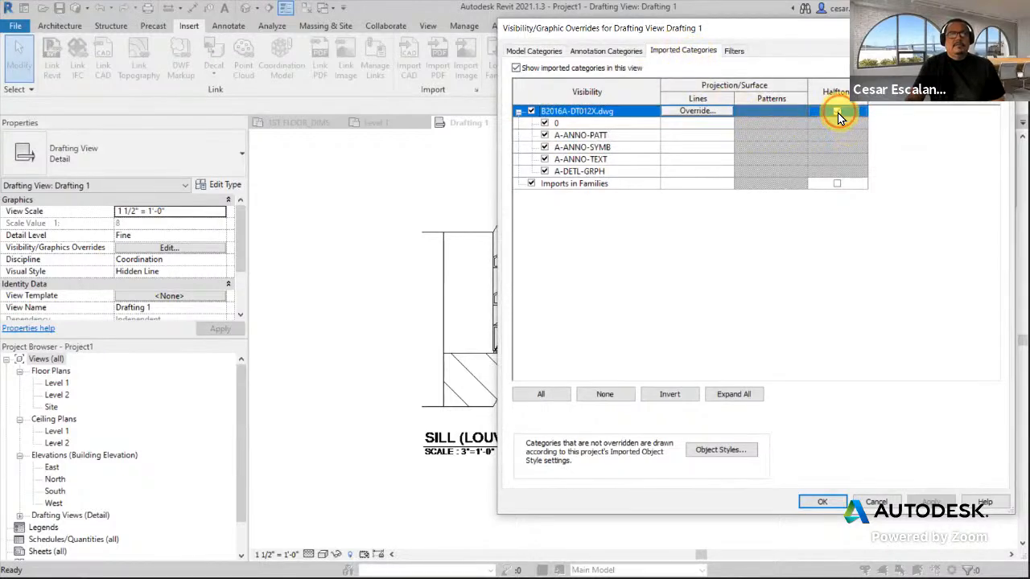
click(934, 502)
click(820, 502)
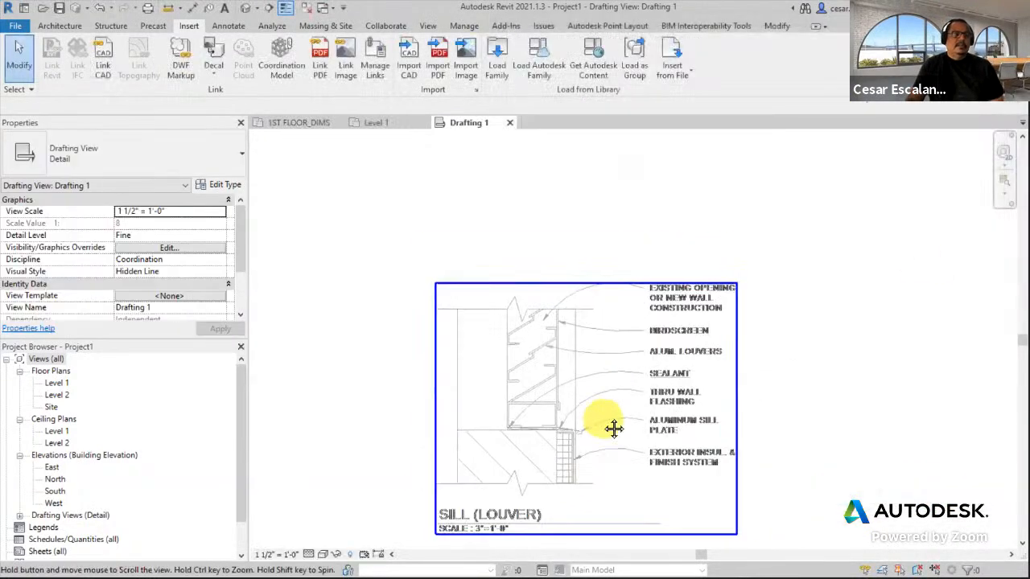
Step: Trace the opening's left, sill and right edges as thin detail lines by picking the linked CAD linework
scroll(593, 468, up, 2)
middle_drag(608, 414, 630, 367)
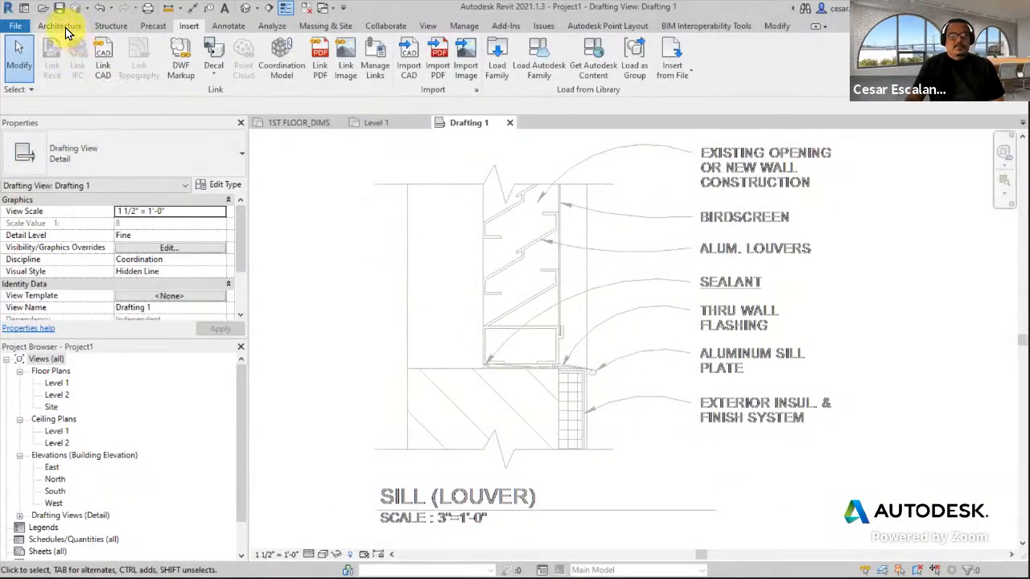
click(225, 25)
click(310, 45)
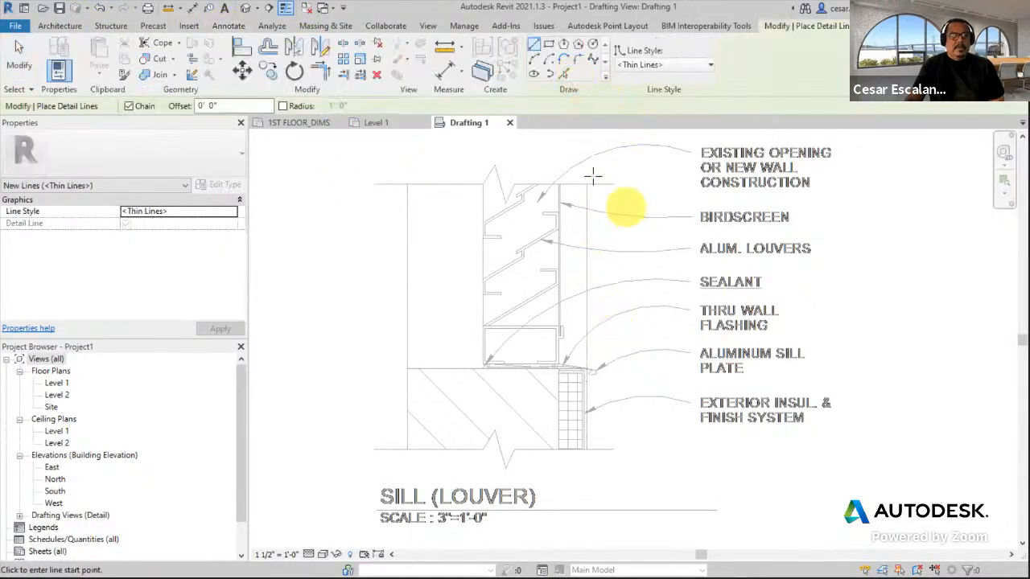
click(564, 75)
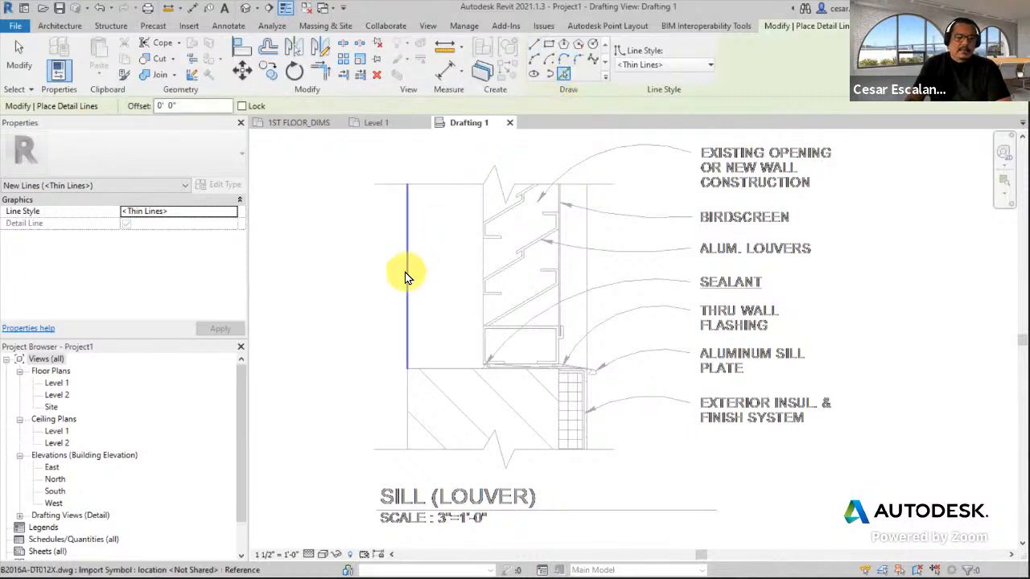
click(197, 212)
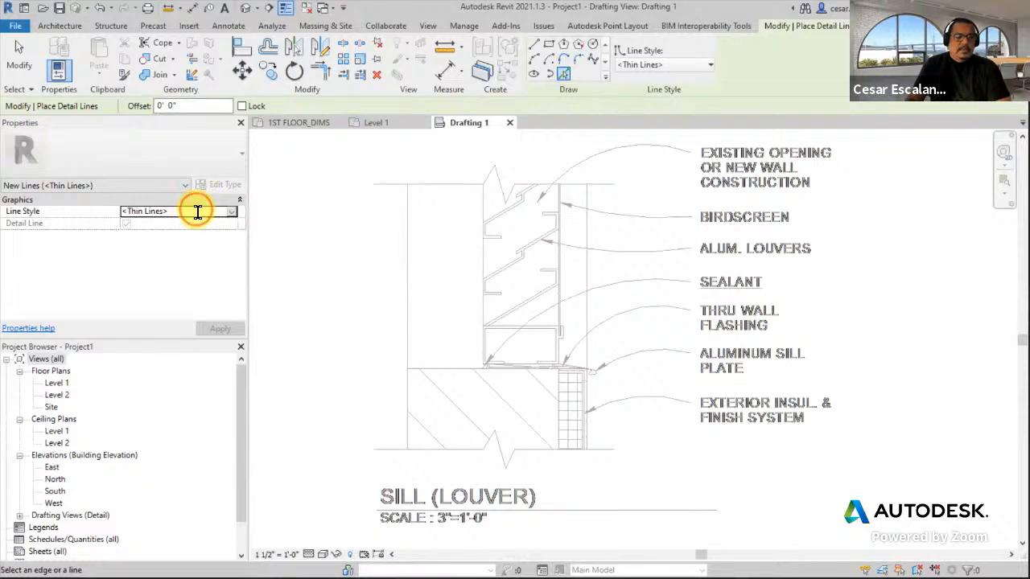
click(230, 211)
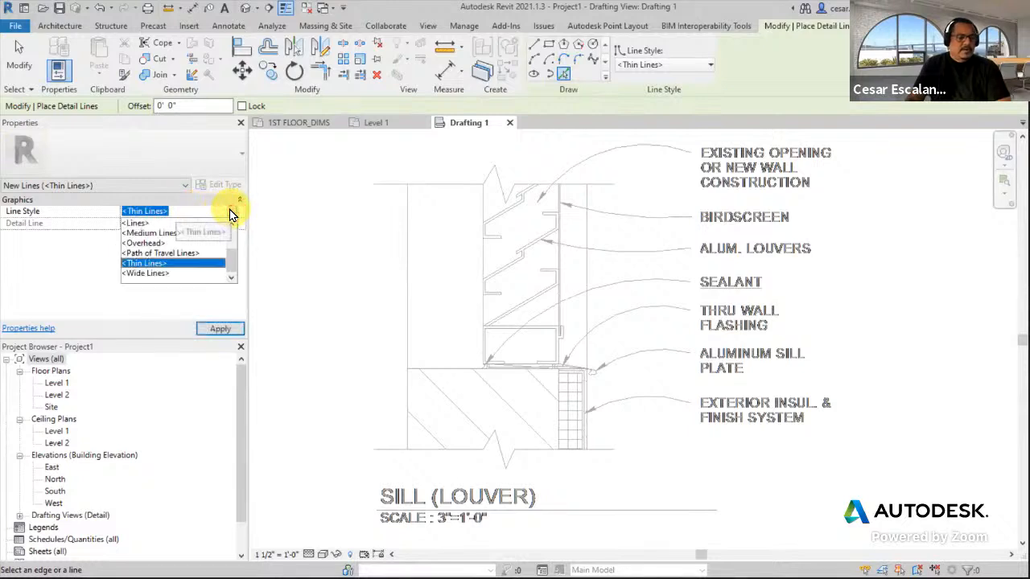
click(229, 211)
click(407, 255)
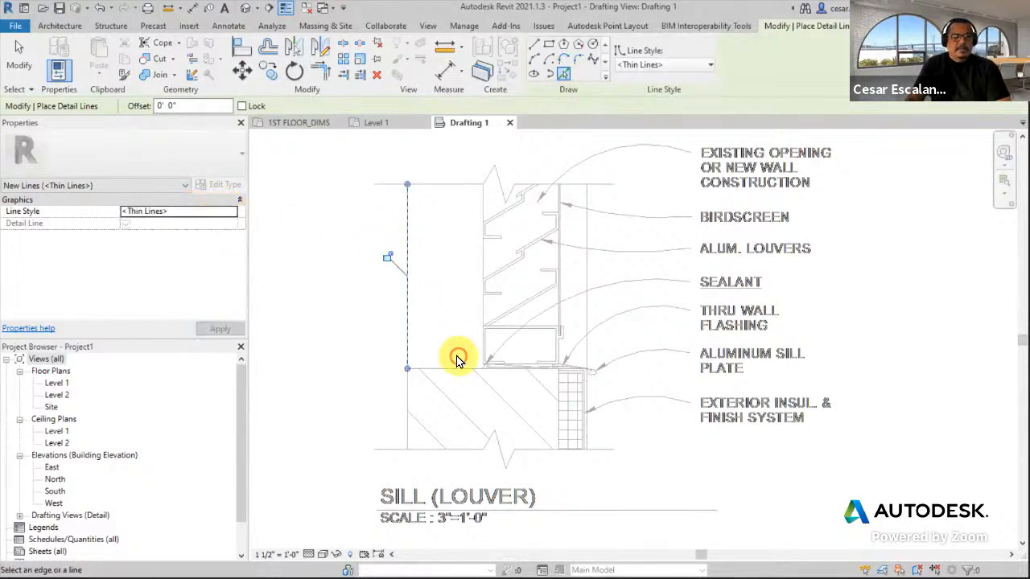
click(459, 368)
click(587, 285)
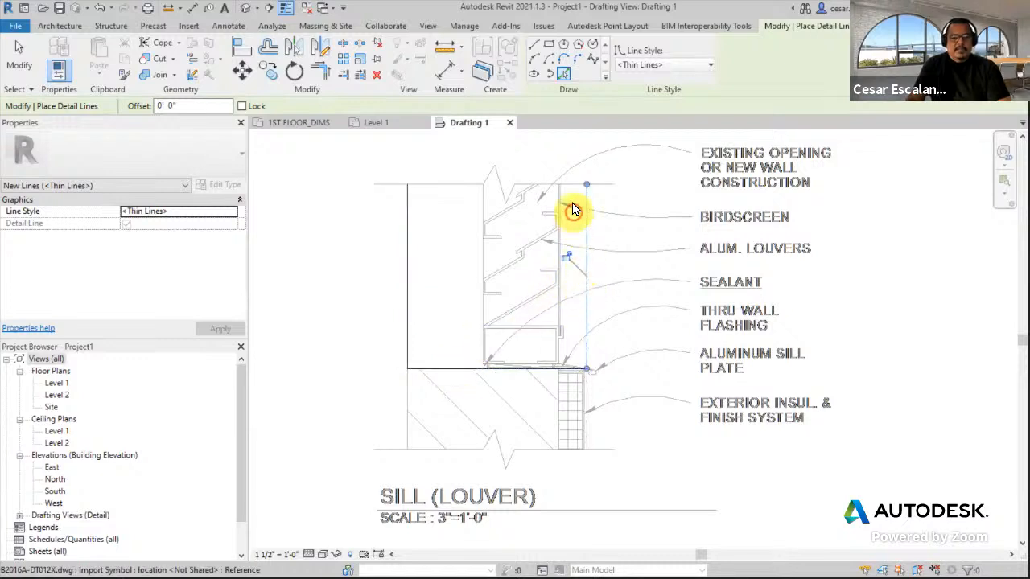
Step: Trace the upper horizontal boundary of the sill detail, including its zigzag break symbol, with picked detail lines
click(572, 186)
scroll(505, 189, up, 2)
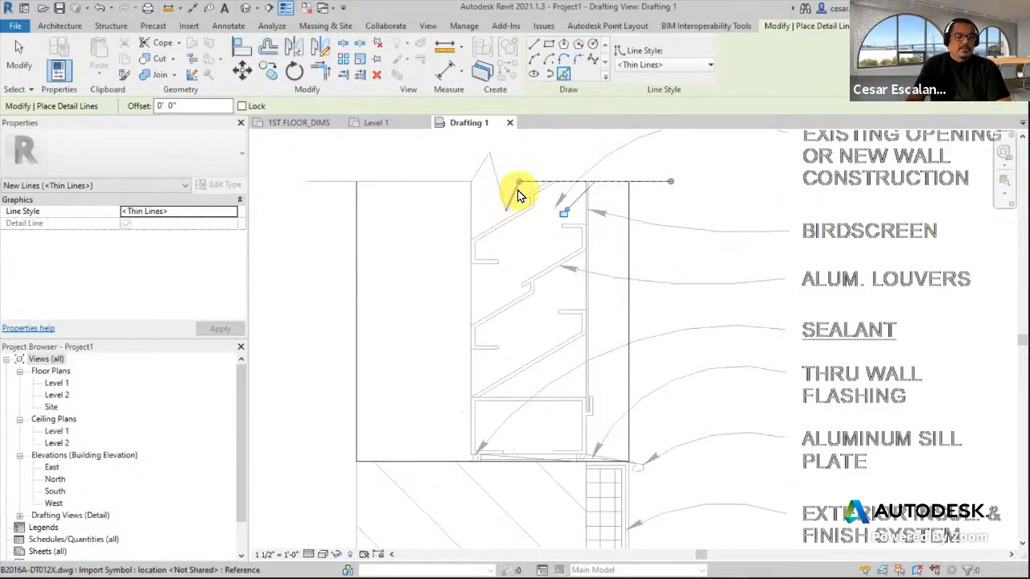
click(487, 154)
scroll(473, 177, up, 3)
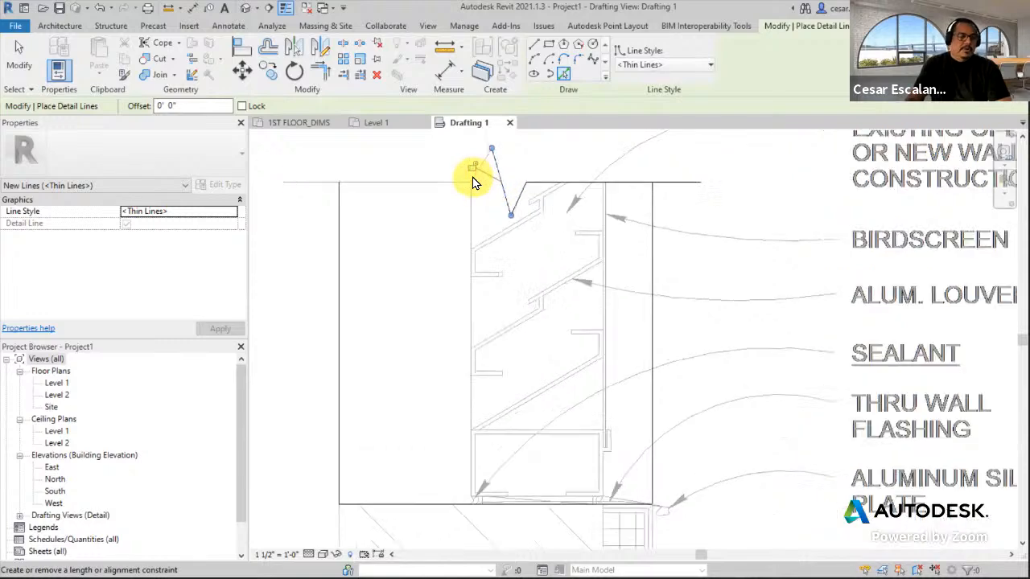
click(473, 177)
click(421, 186)
Step: Trace the vertical line at the louver's left edge and the birdscreen's vertical line with picked detail lines
scroll(457, 211, down, 1)
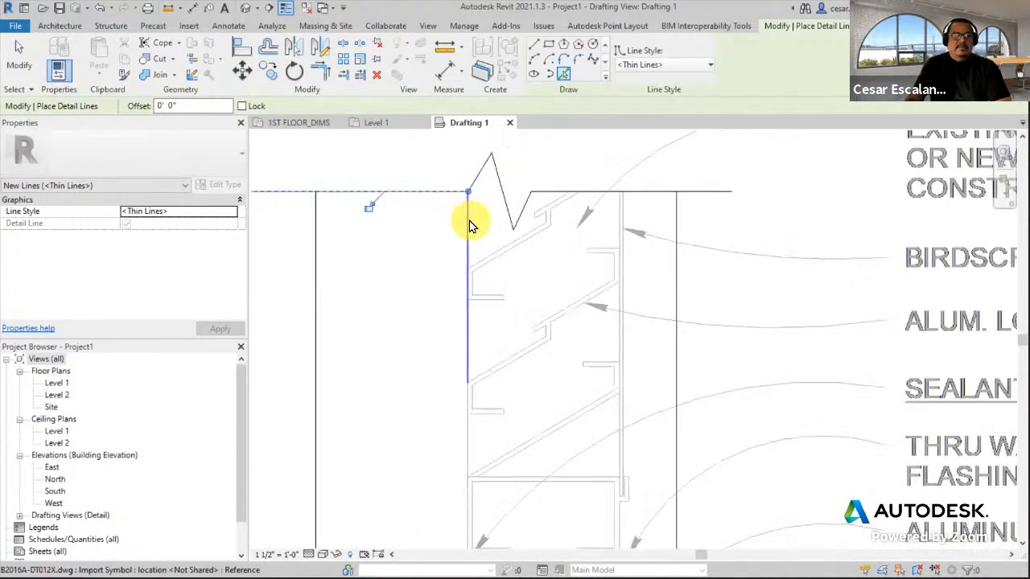
click(470, 224)
scroll(592, 271, down, 1)
scroll(592, 274, down, 1)
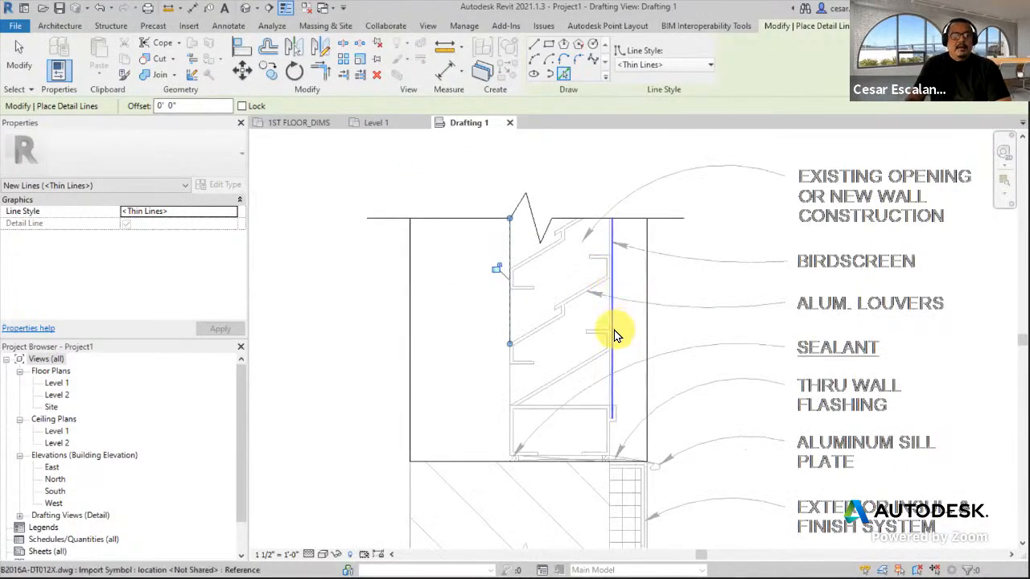
click(613, 334)
Step: Trace the left edge of the wall below the sill and the lower boundary with its break symbol
middle_drag(646, 361, 644, 226)
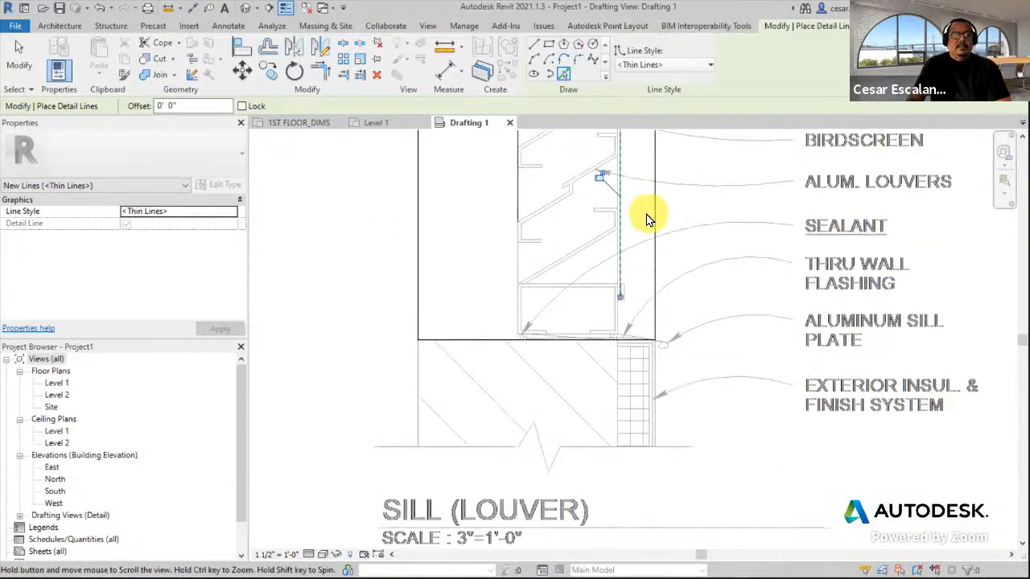
click(417, 394)
click(453, 449)
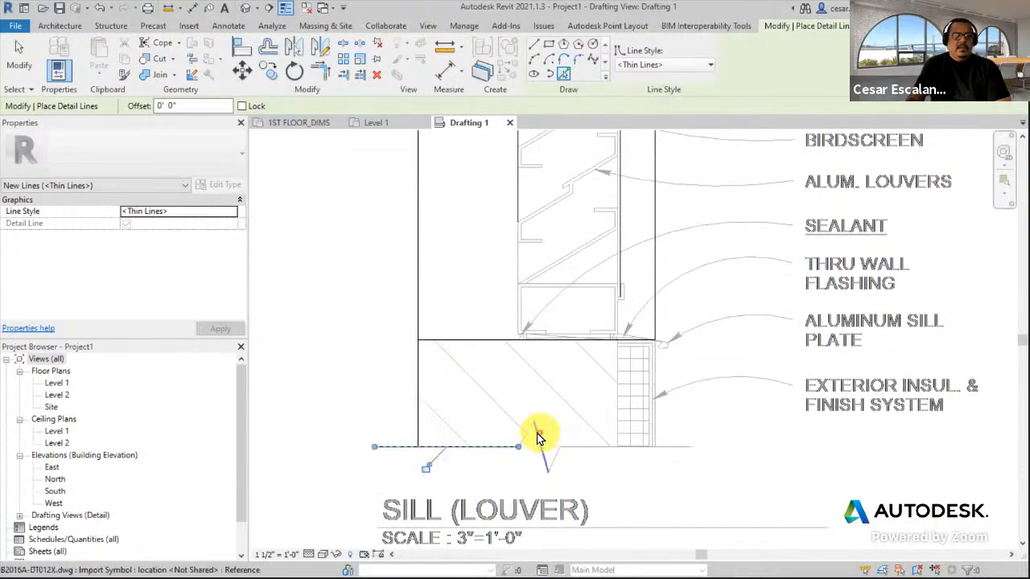
click(524, 441)
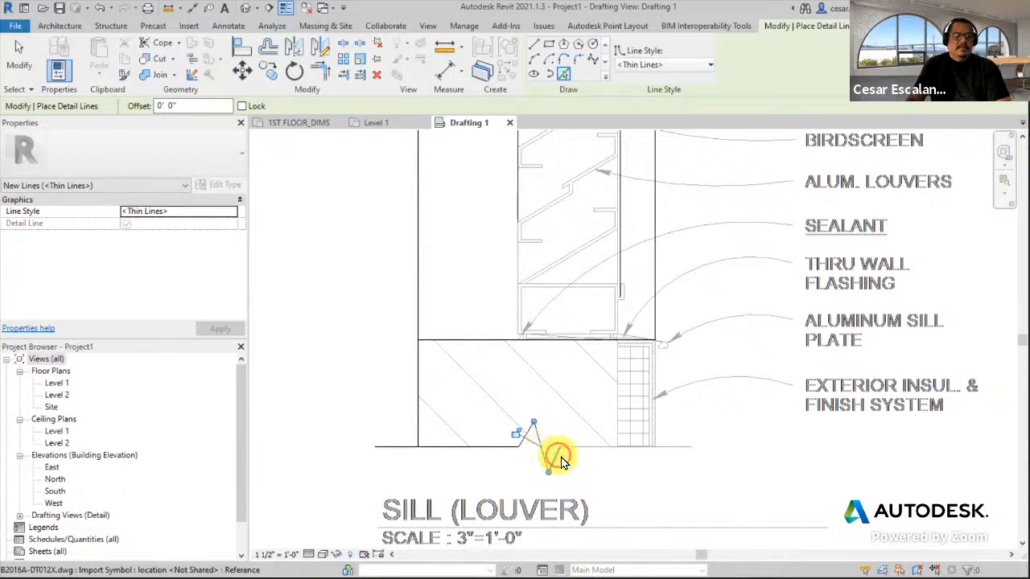
click(587, 446)
middle_drag(720, 435, 600, 493)
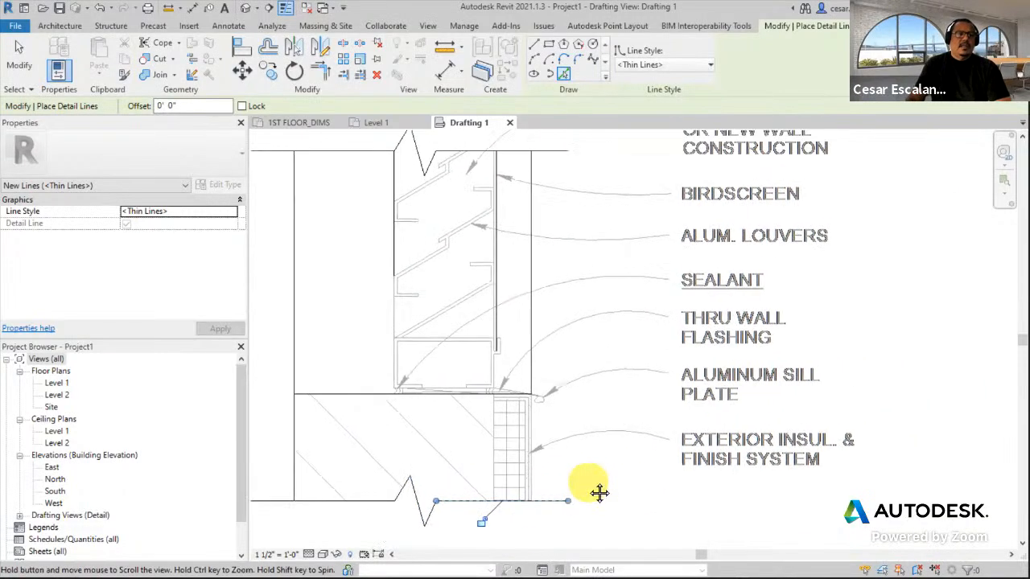
Step: Trace the diagonal hatch lines inside the wall below the sill with picked detail lines
scroll(599, 493, down, 3)
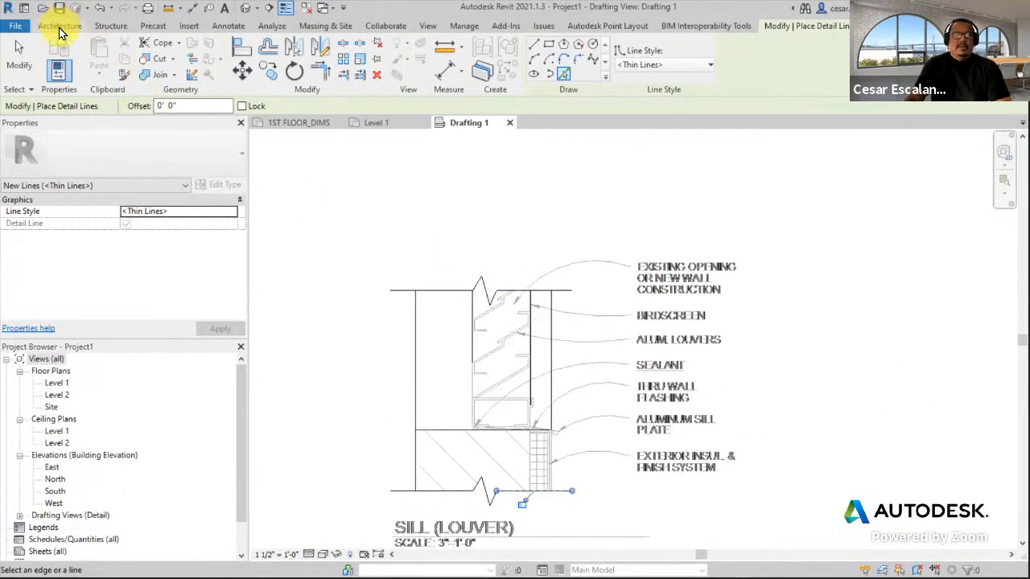
click(432, 481)
click(460, 461)
click(478, 449)
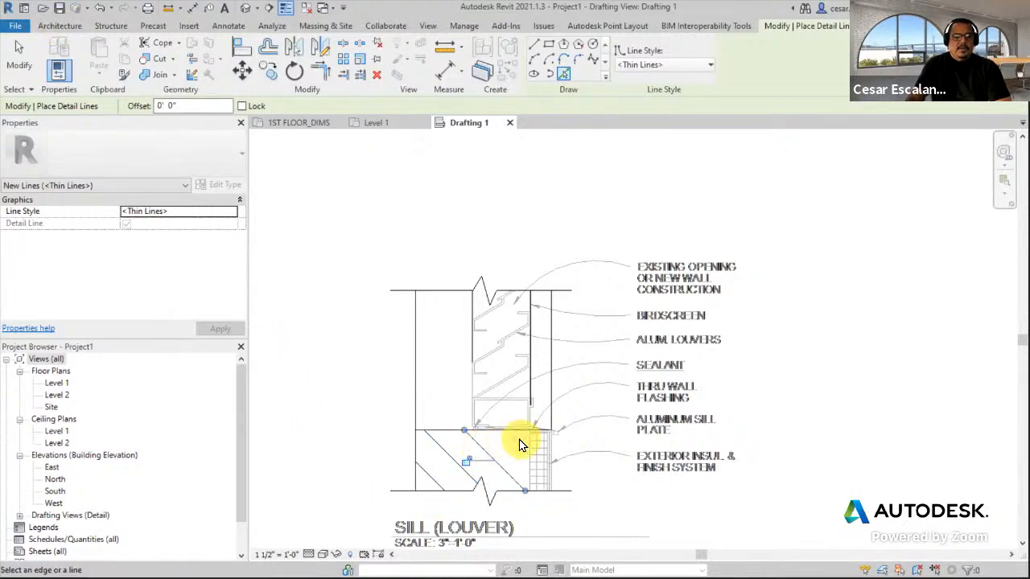
click(516, 448)
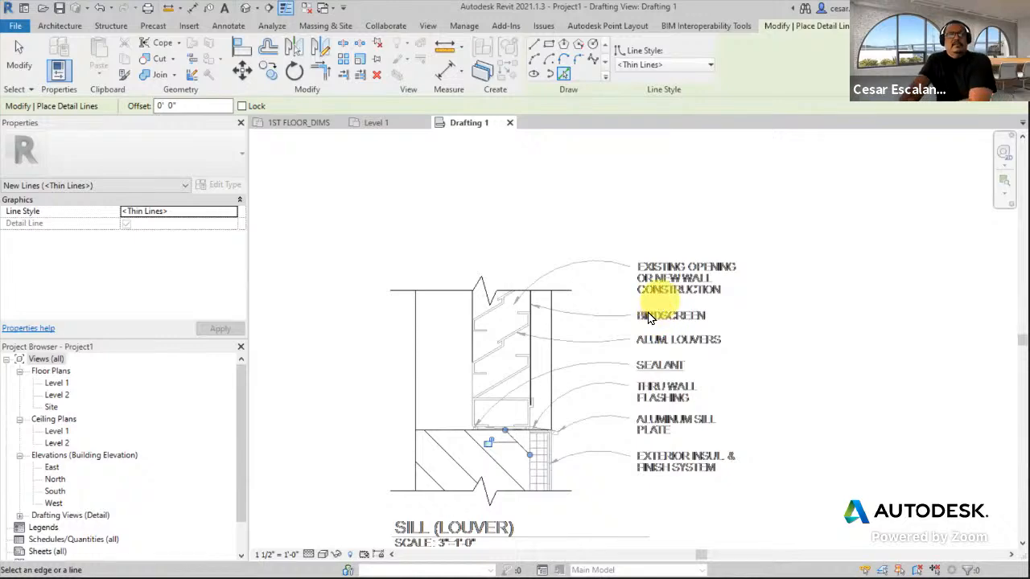
scroll(527, 342, up, 5)
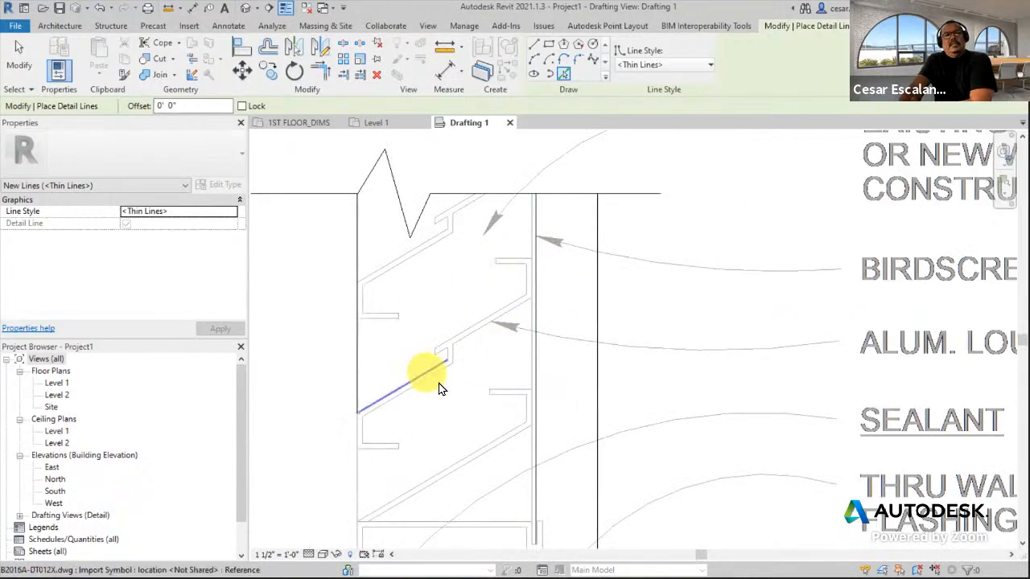
scroll(421, 384, down, 2)
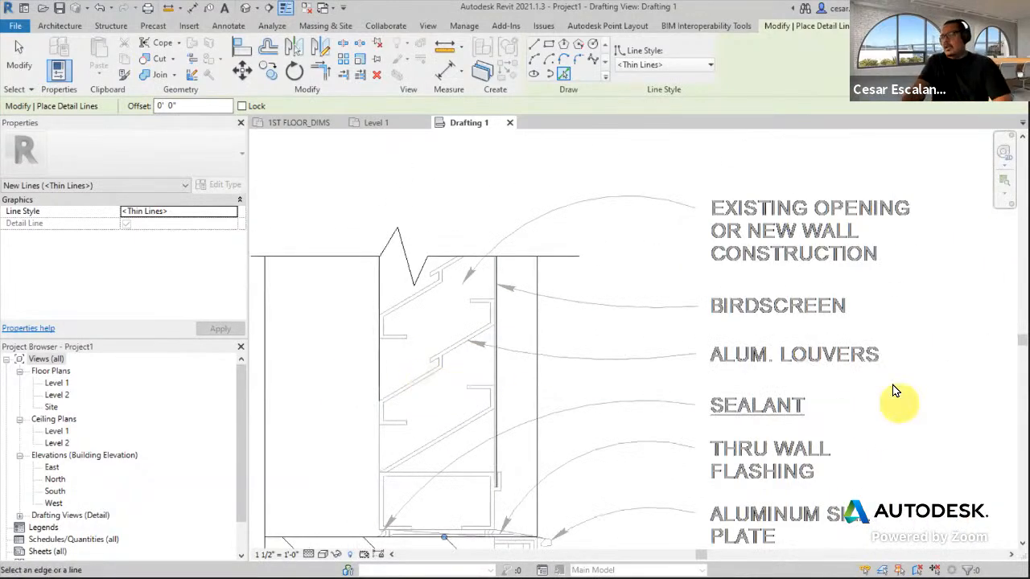
scroll(494, 410, up, 1)
scroll(394, 403, up, 2)
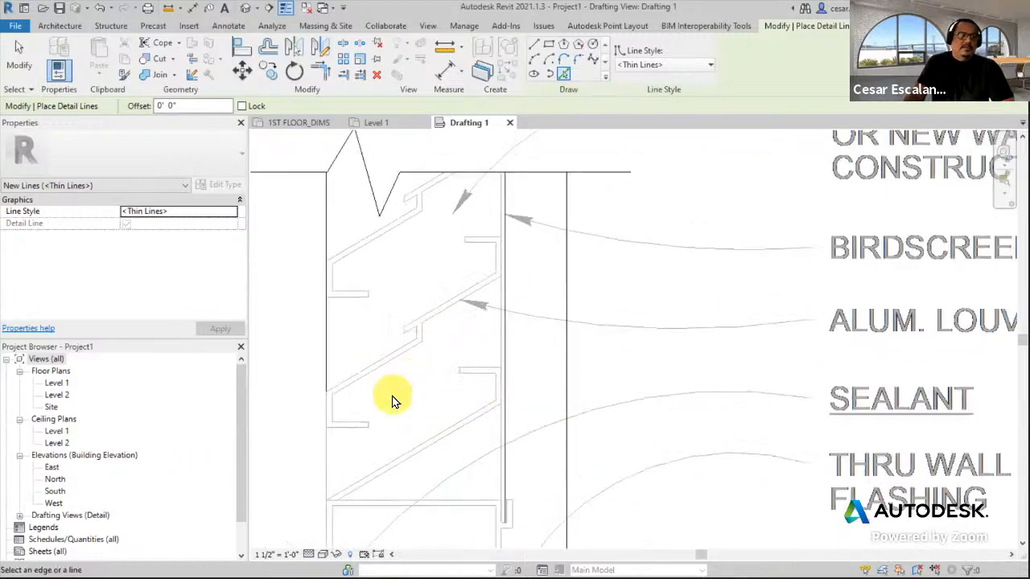
scroll(394, 403, up, 1)
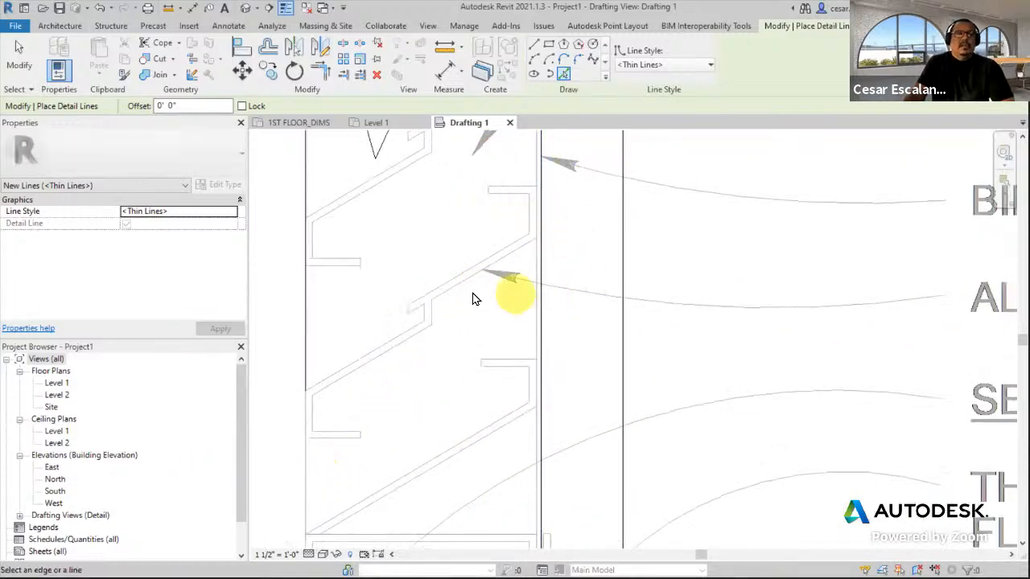
scroll(575, 338, down, 2)
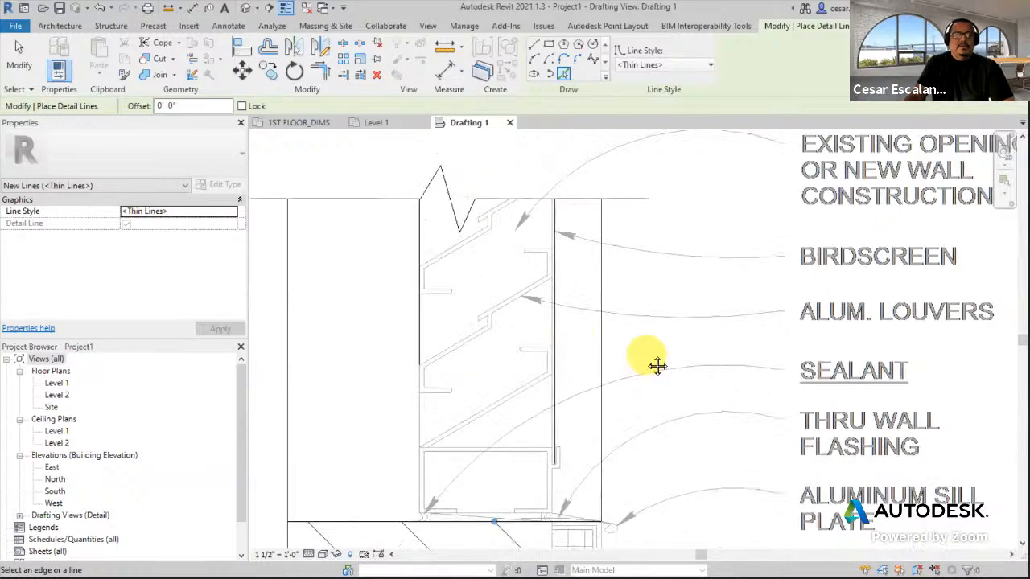
Step: Place a text note reading BIRDSCEEN over the imported birdscreen label beside the sill detail
scroll(596, 357, down, 2)
scroll(524, 427, up, 2)
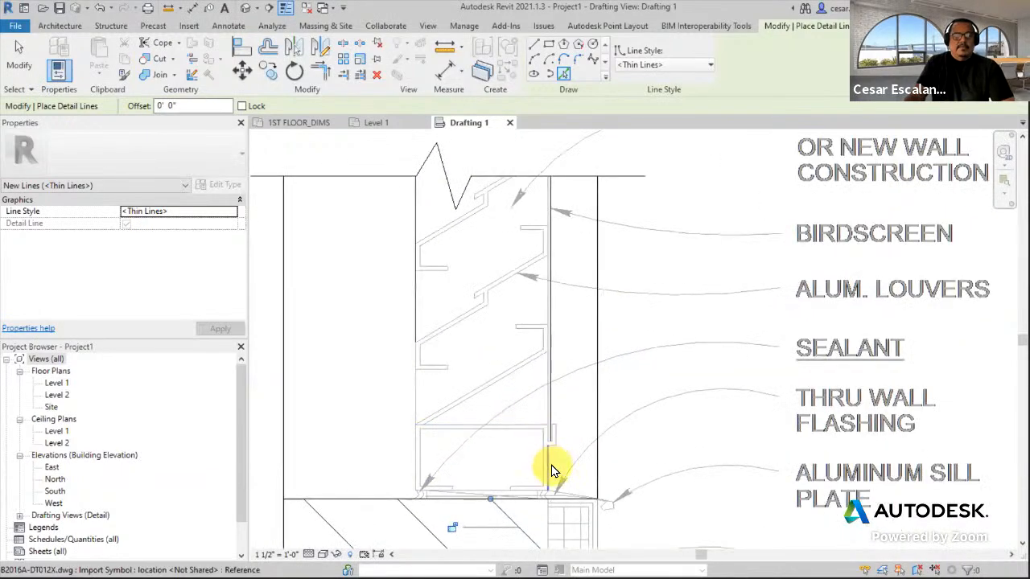
middle_drag(616, 417, 470, 468)
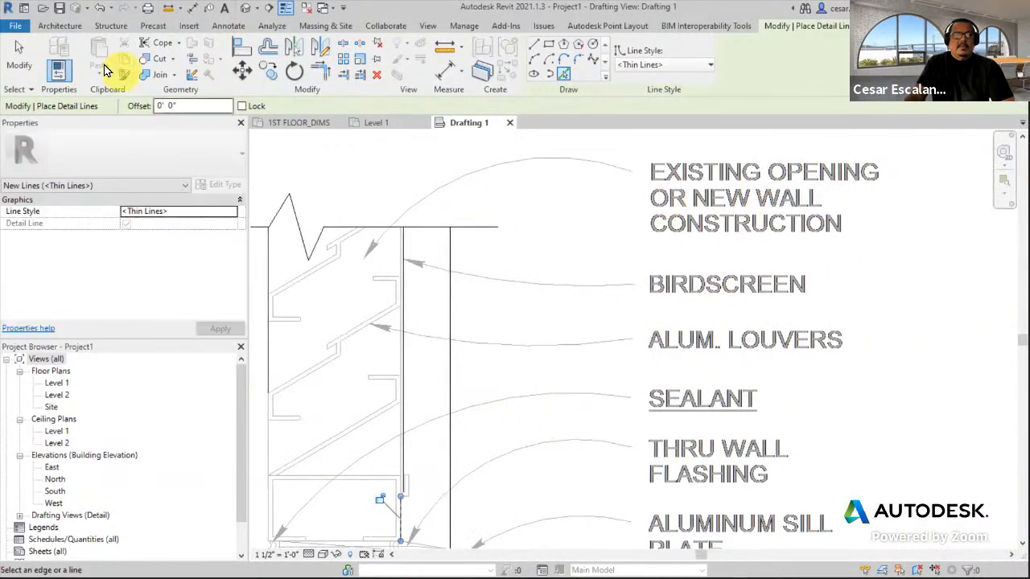
click(73, 31)
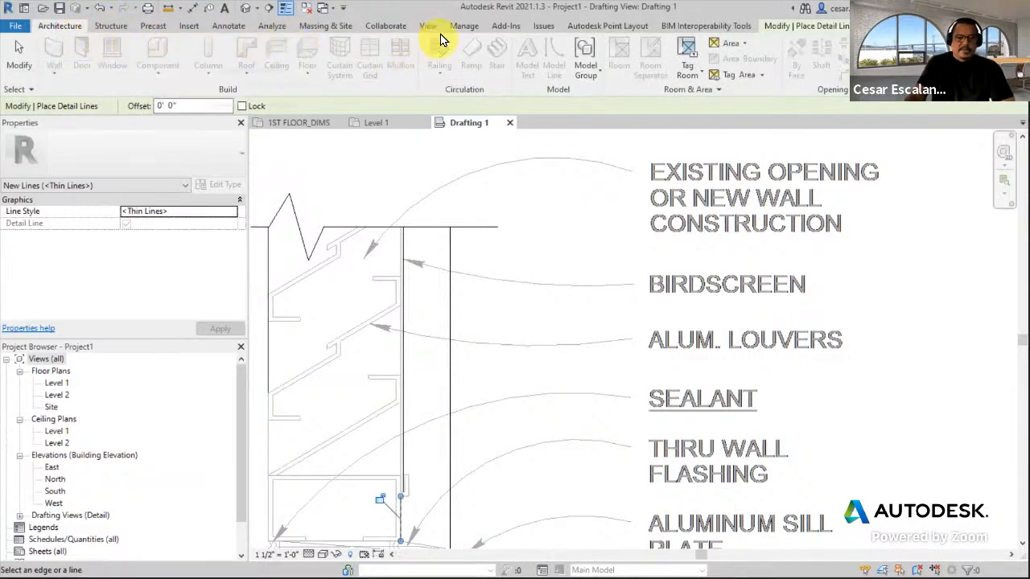
click(230, 26)
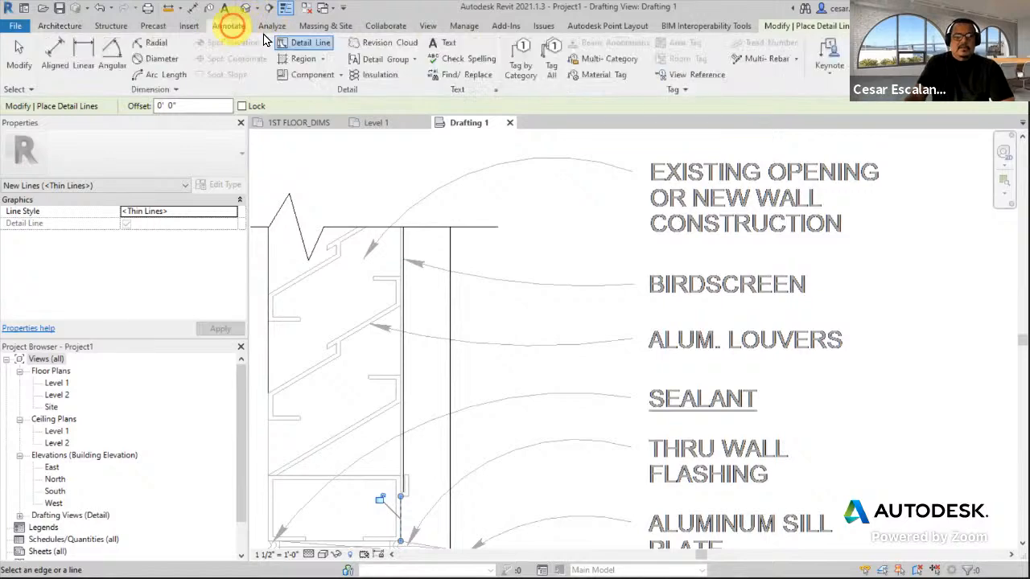
click(439, 42)
scroll(711, 217, down, 3)
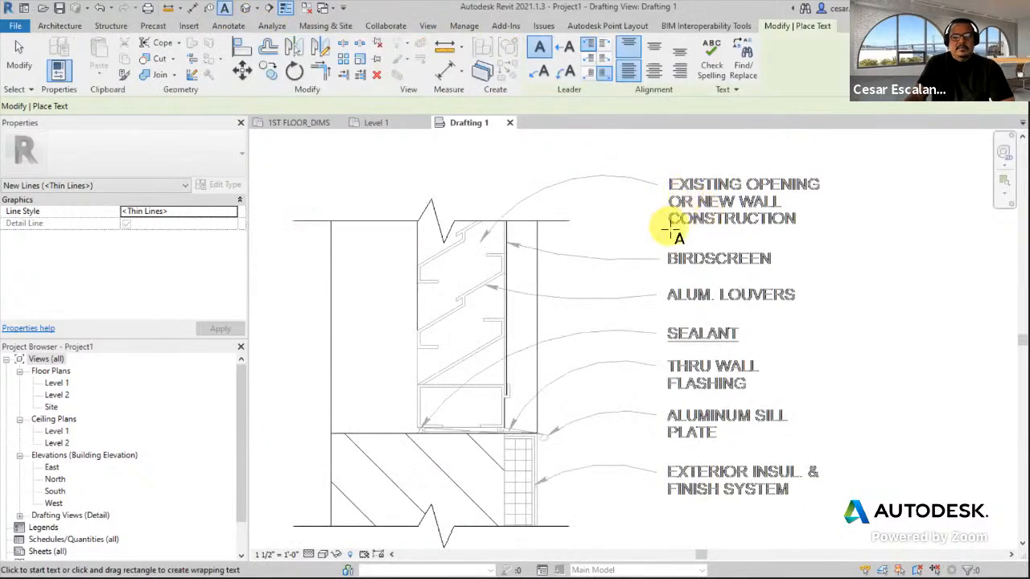
drag(657, 233, 811, 272)
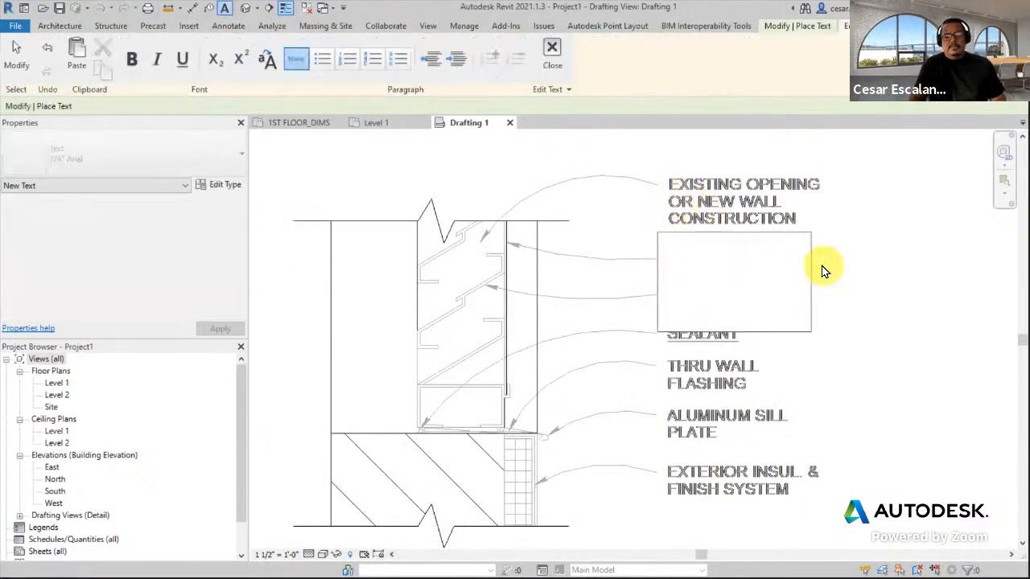
text(BIRDS)
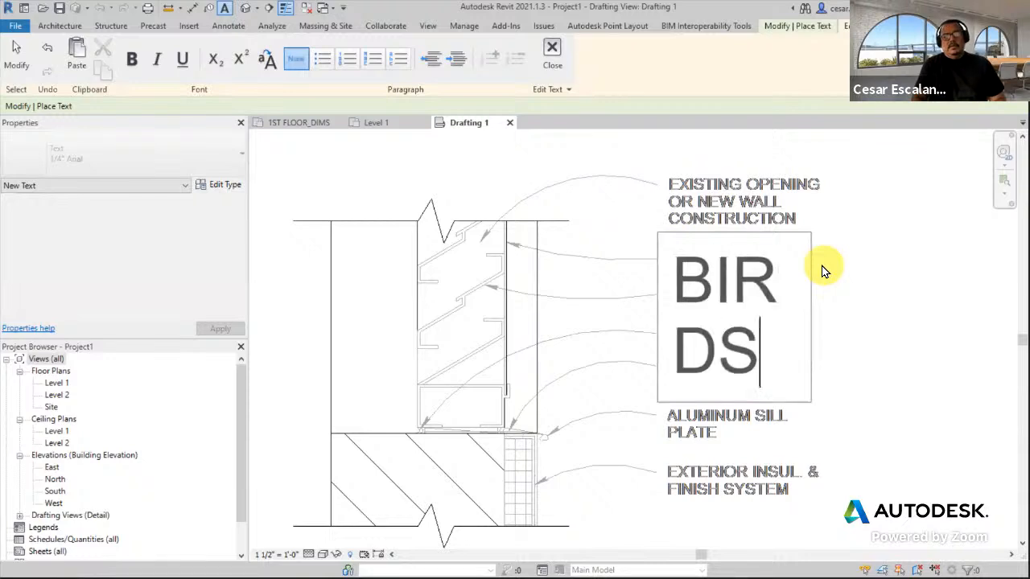
text(CEEN)
click(839, 276)
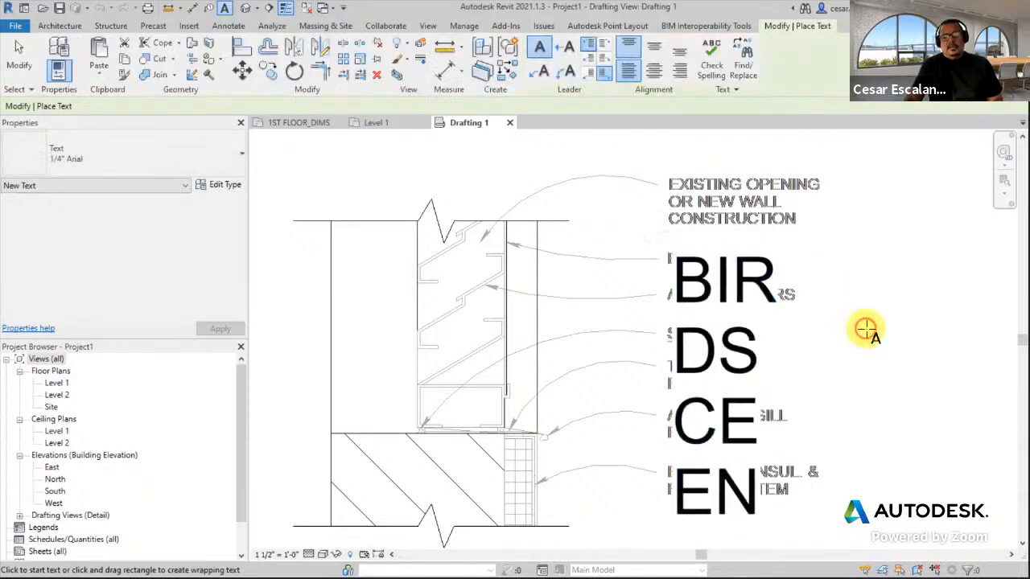
key(Escape)
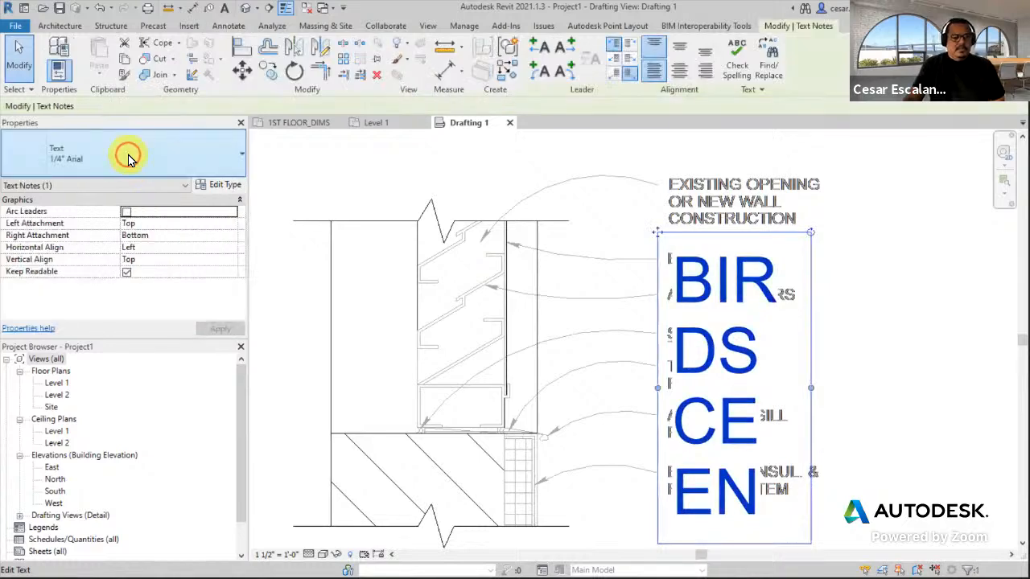
Step: Change the BIRDSCEEN note to the 3/32" Arial type and widen its box so the word fits on one line
click(128, 155)
click(62, 236)
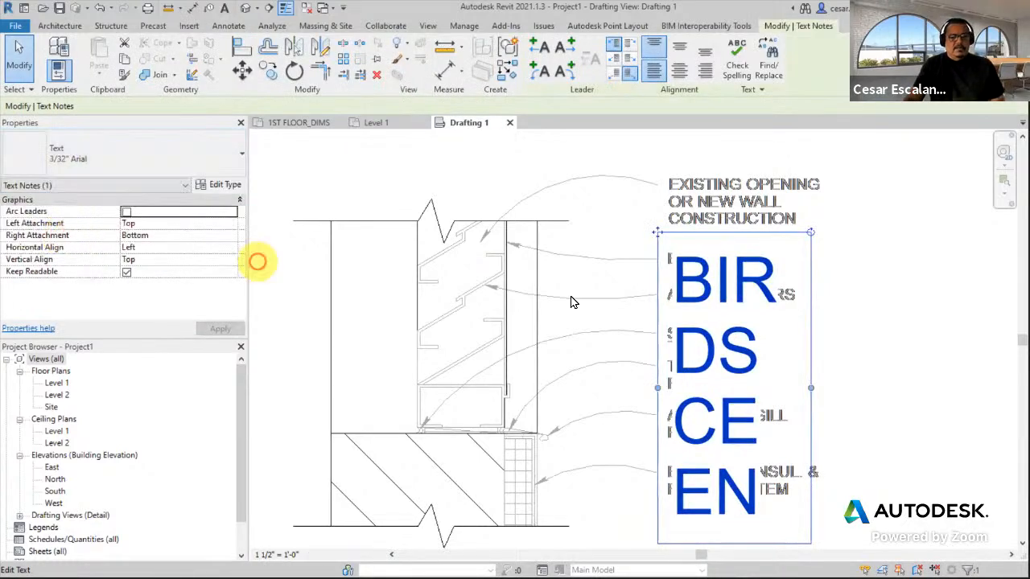
drag(814, 274, 921, 266)
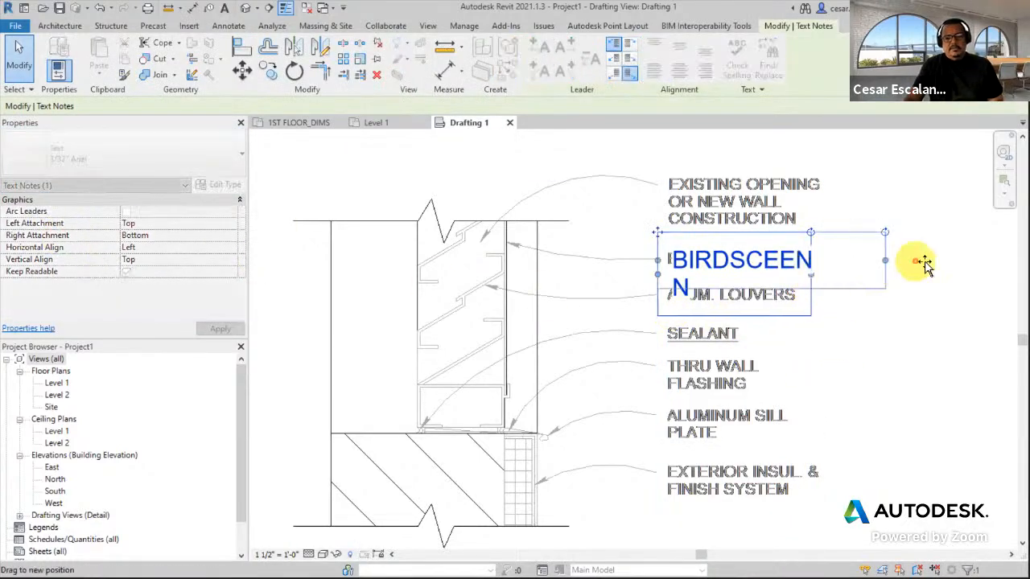
Step: Set the drafting view's scale to 3" = 1'-0"
click(274, 554)
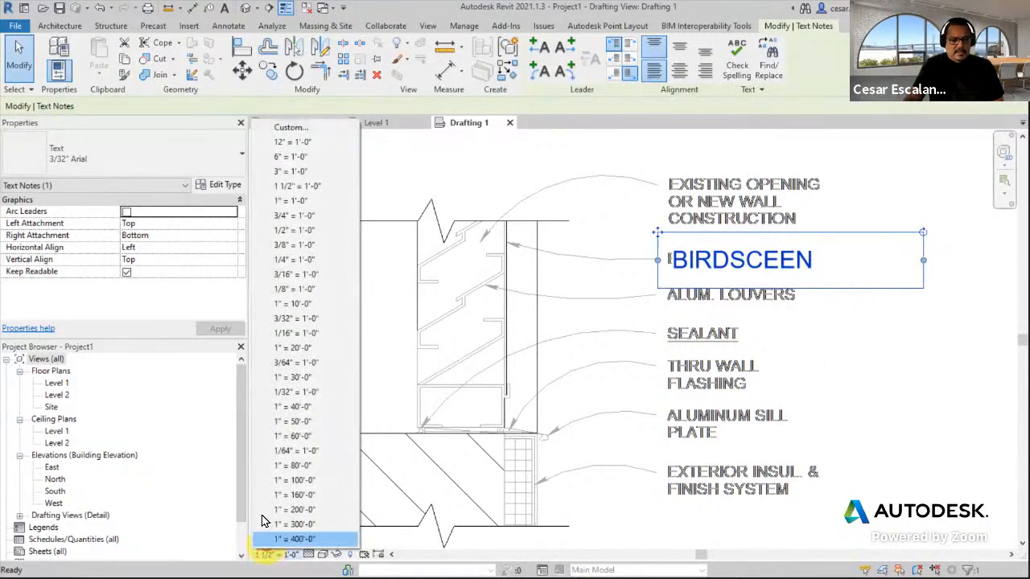
click(310, 171)
scroll(735, 283, up, 3)
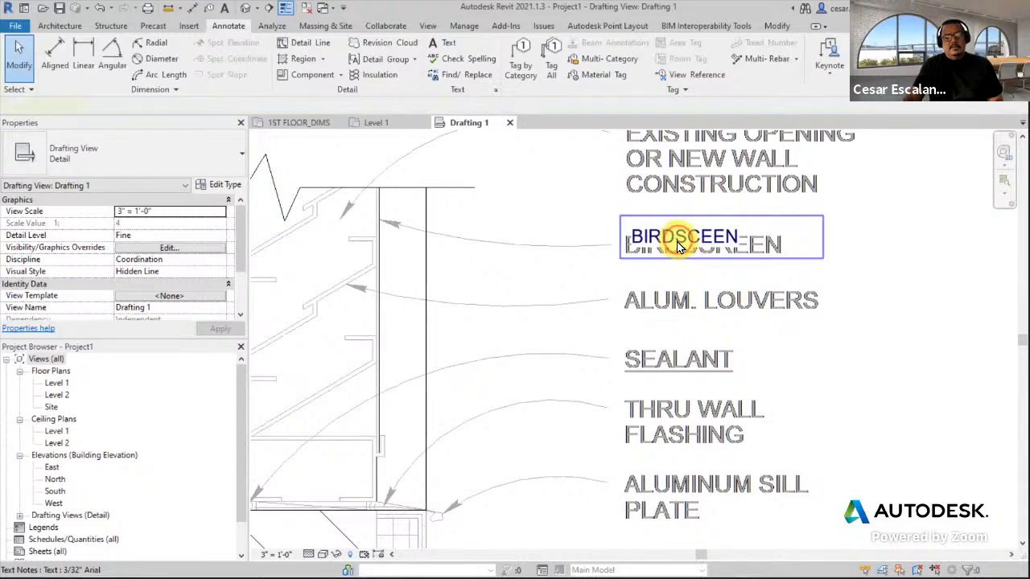
double_click(650, 232)
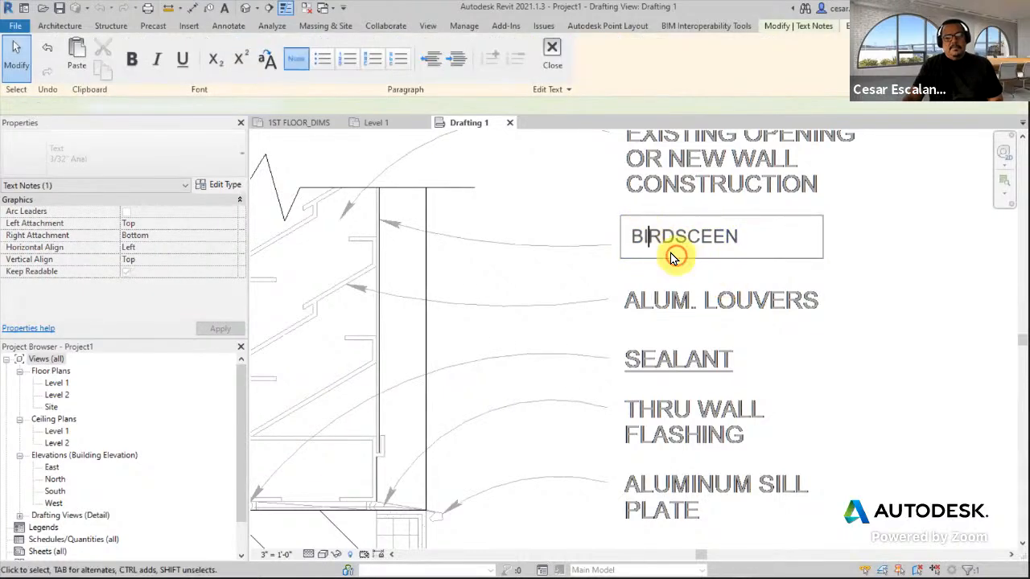
key(Escape)
Step: Add an arc leader to the BIRDSCEEN note, pointing at the birdscreen line and curved to match the imported leader
click(655, 241)
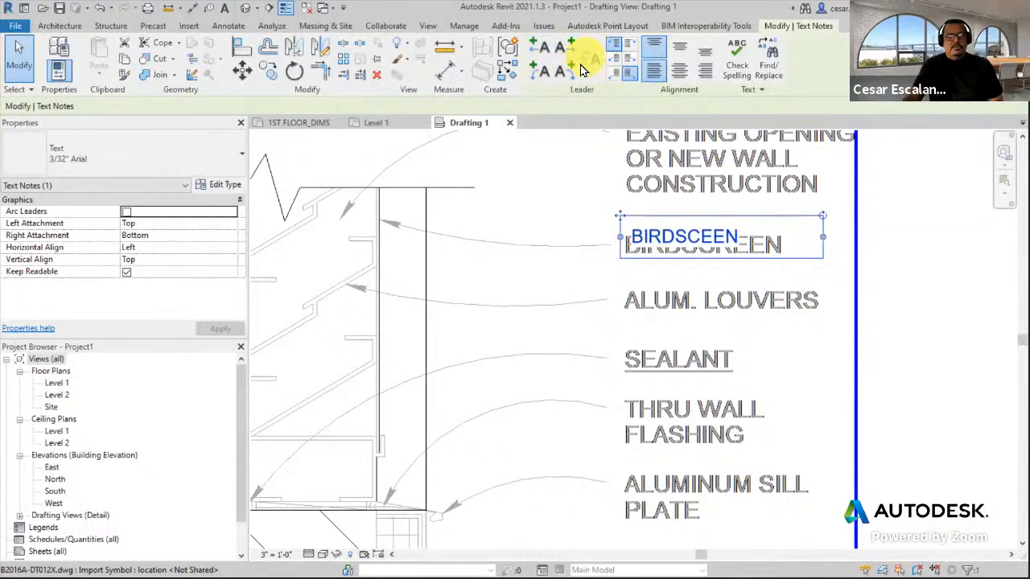
click(539, 54)
drag(490, 251, 395, 227)
scroll(391, 232, up, 4)
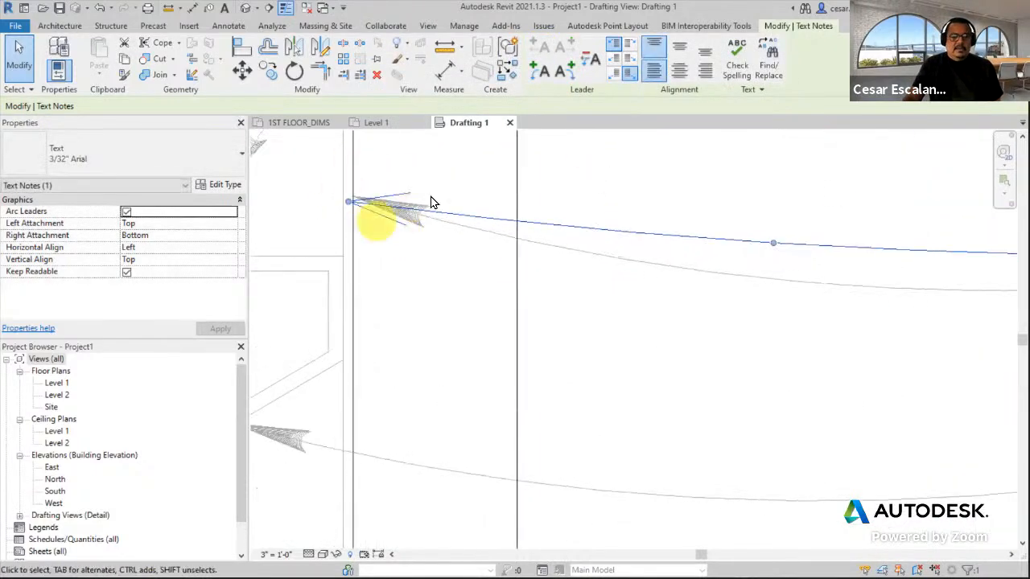
scroll(391, 202, up, 2)
scroll(397, 205, up, 1)
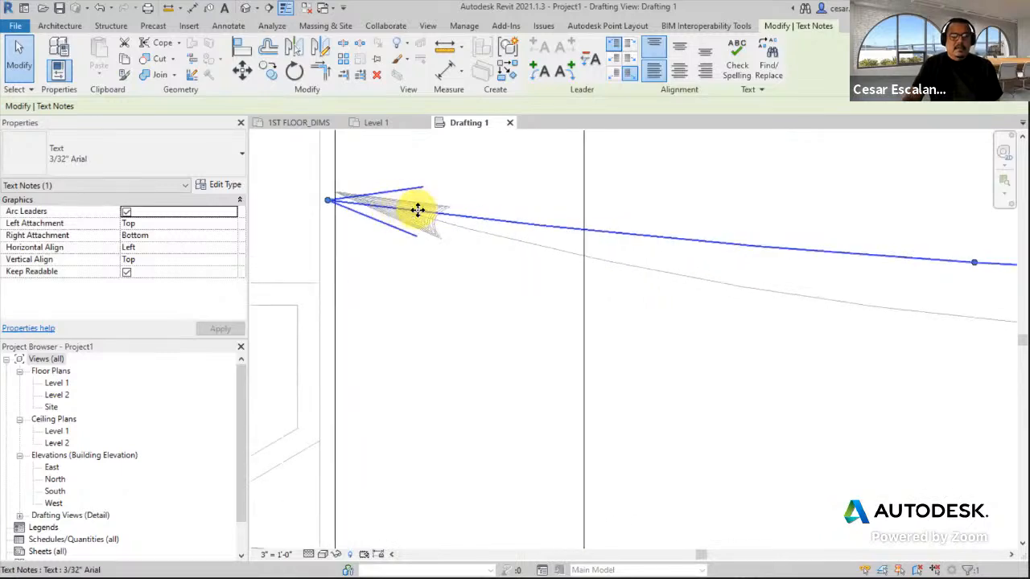
scroll(432, 209, down, 3)
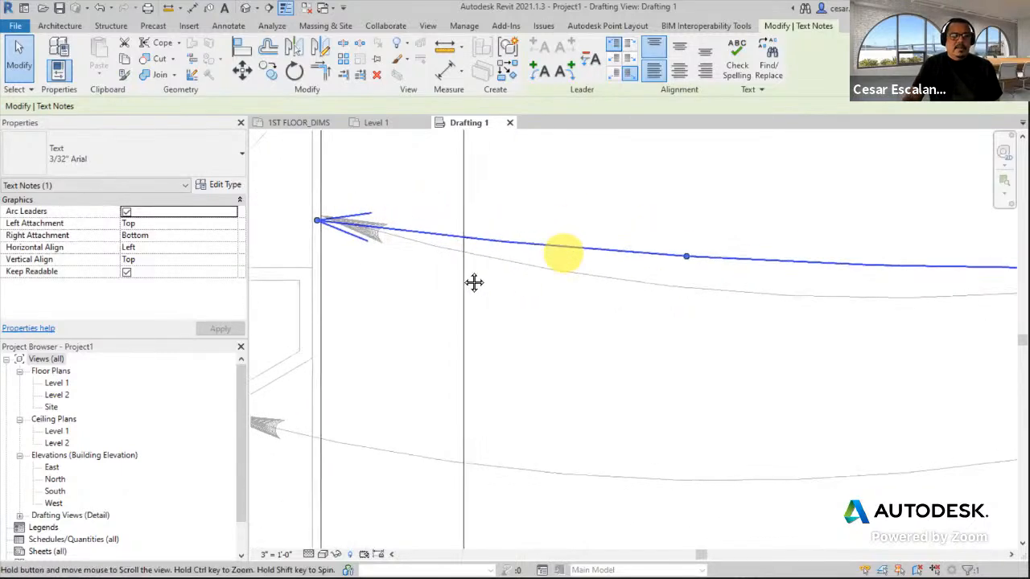
scroll(472, 281, down, 2)
drag(518, 280, 523, 297)
scroll(692, 359, down, 2)
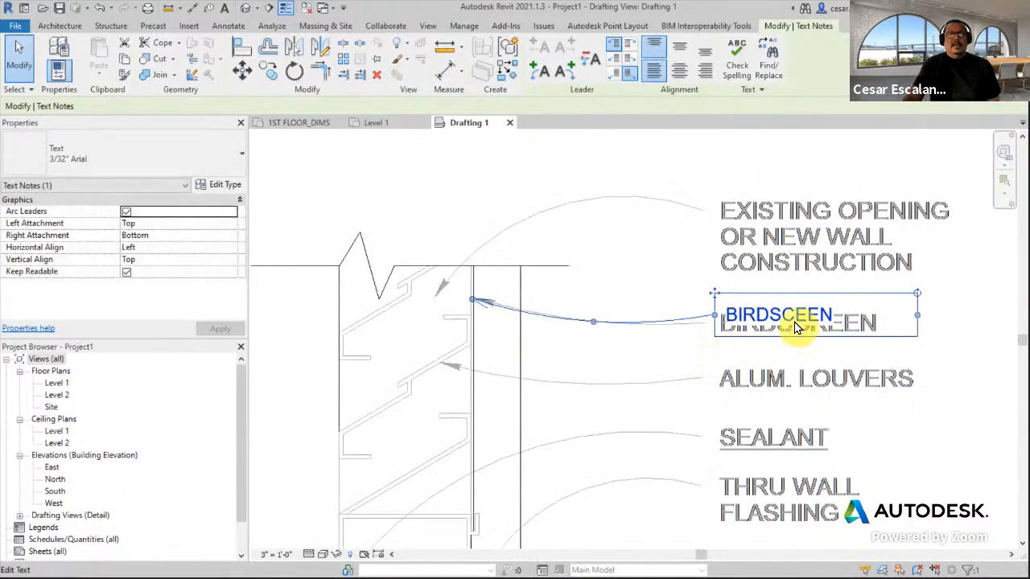
Step: Copy the BIRDSCEEN note with its leader straight up onto the existing opening label
click(269, 71)
click(719, 302)
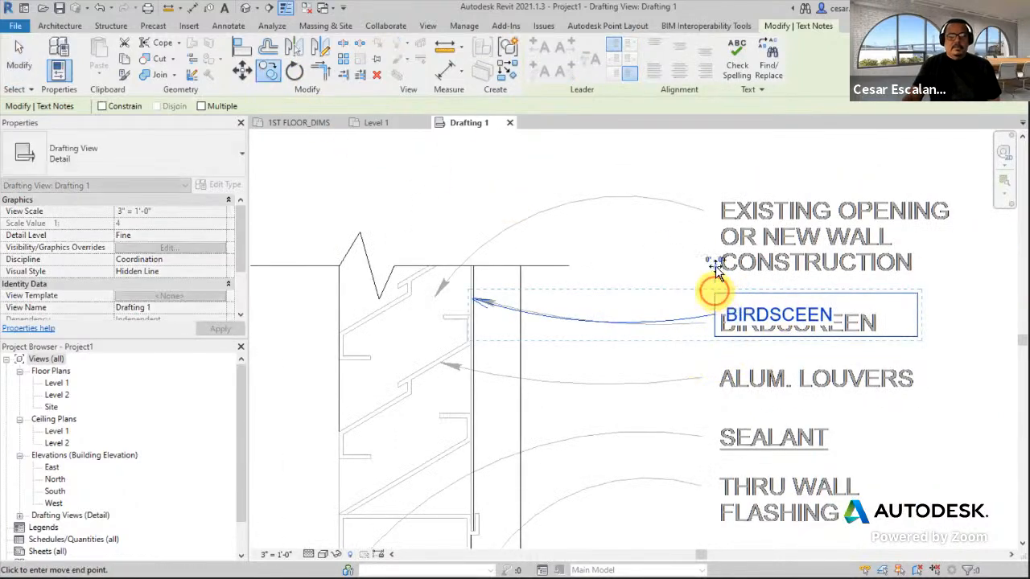
click(715, 207)
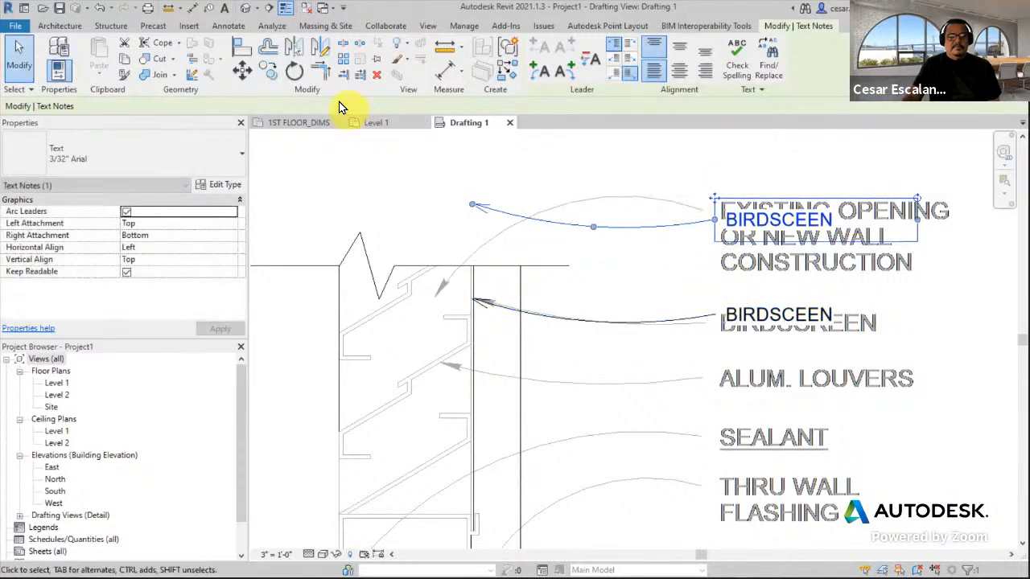
Step: Make multiple constrained copies of the BIRDSCEEN note straight down, near the sealant and exterior insulation labels
click(272, 80)
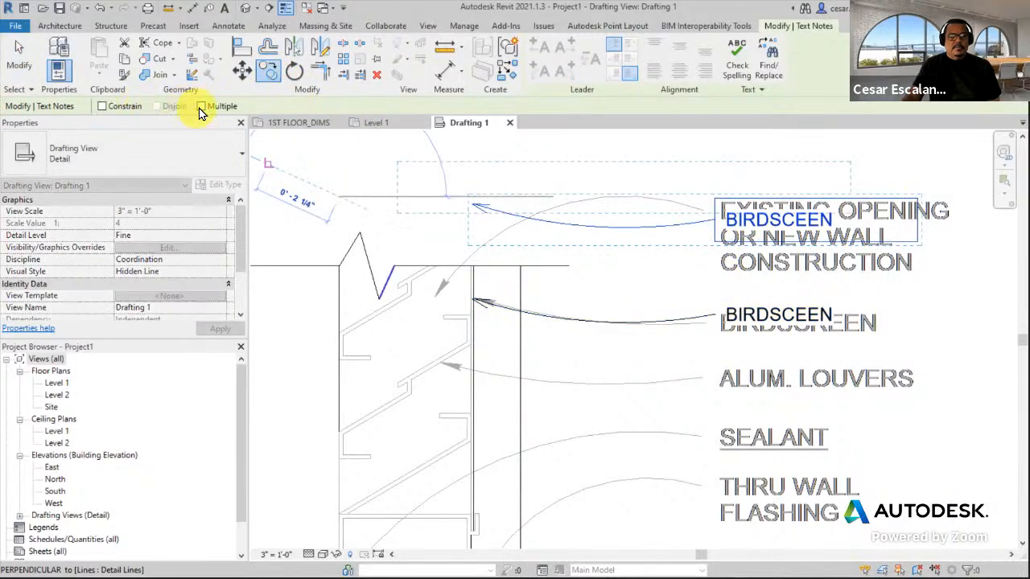
click(202, 106)
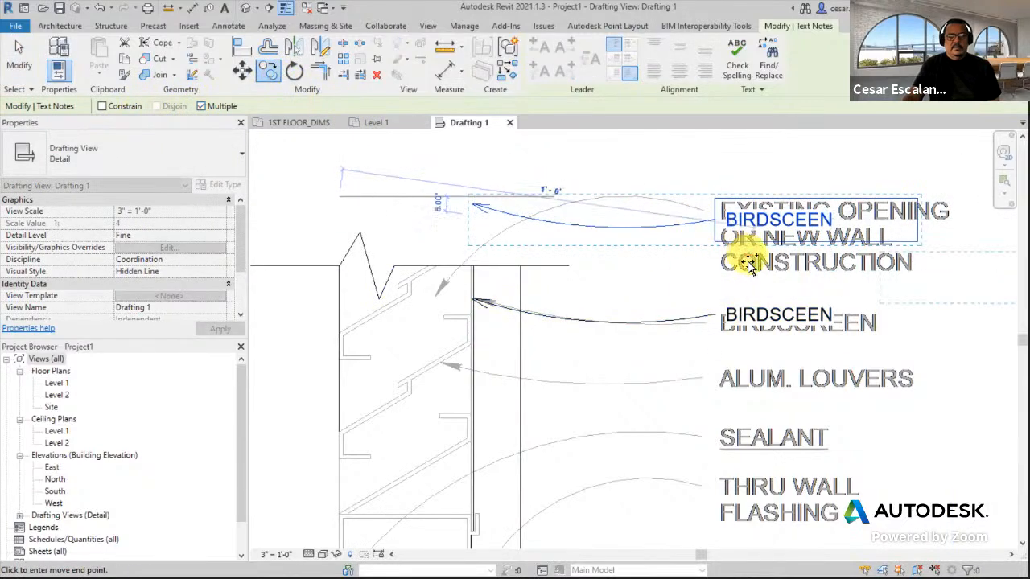
click(102, 106)
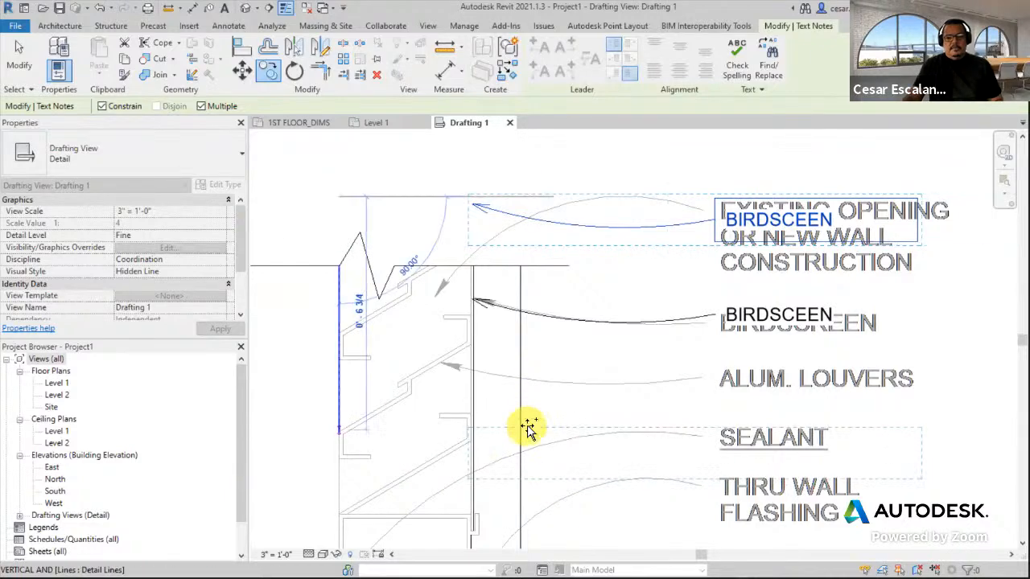
middle_drag(536, 494, 540, 340)
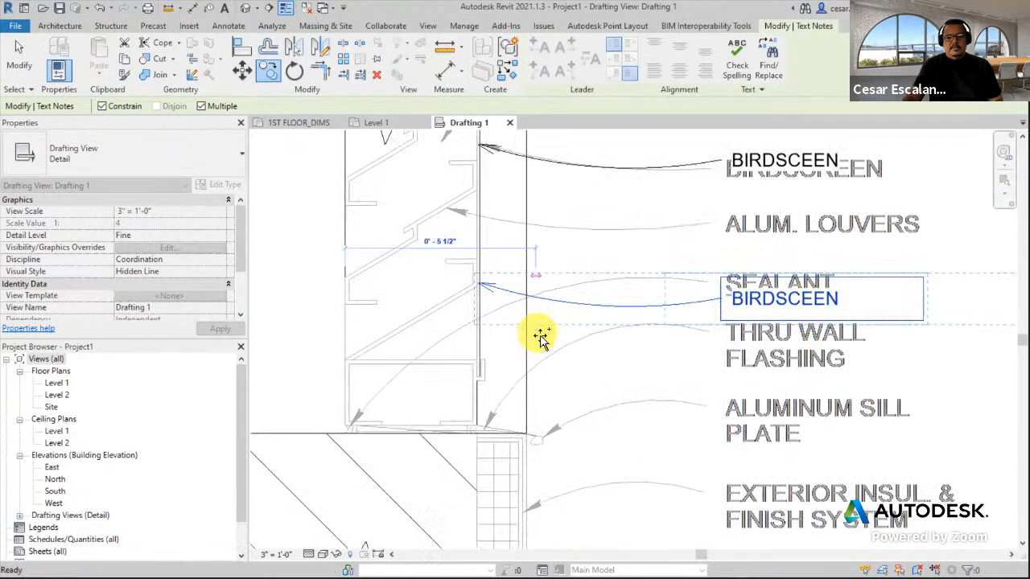
click(486, 484)
key(Escape)
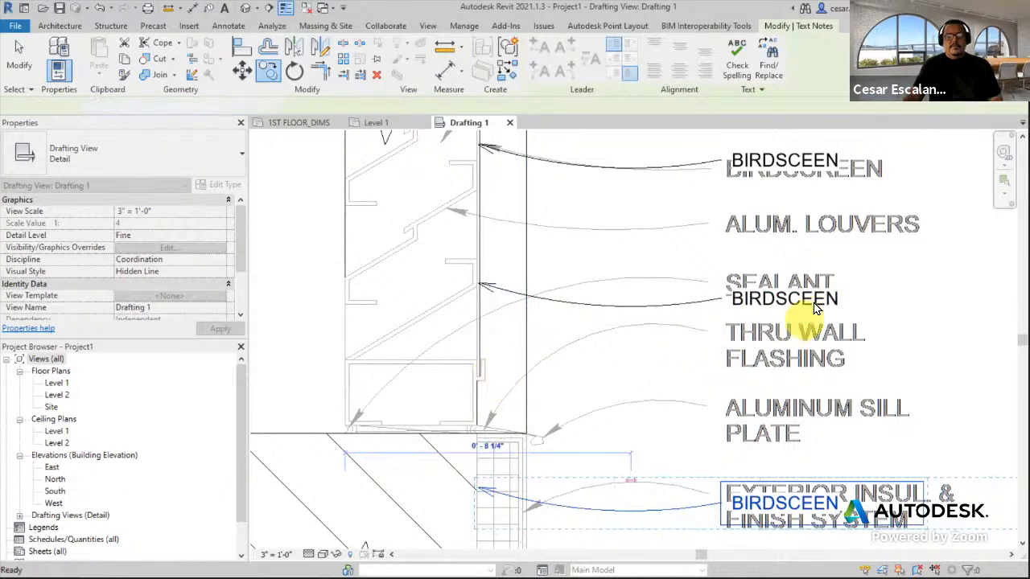
key(Escape)
scroll(770, 451, down, 4)
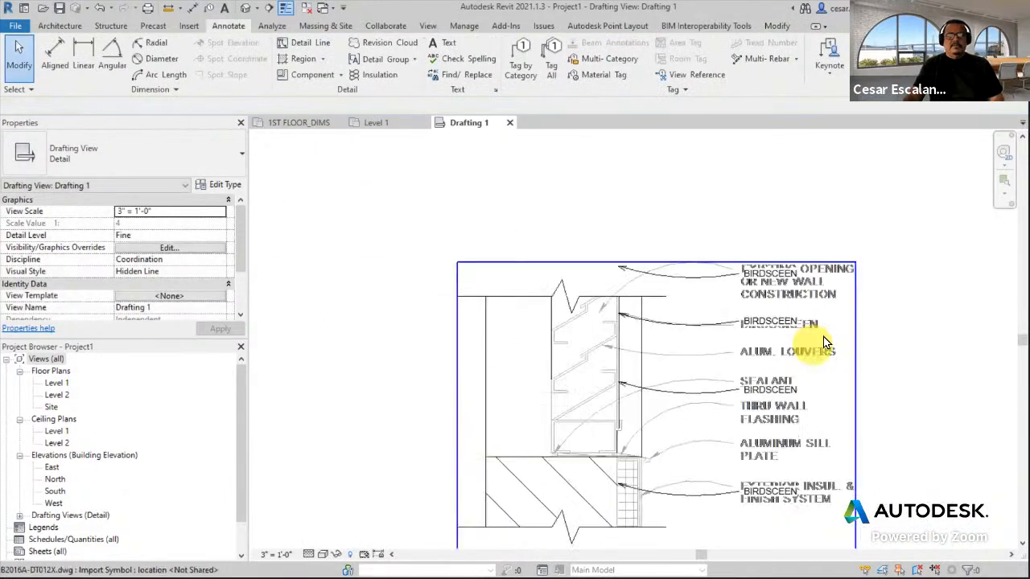
scroll(823, 342, down, 1)
click(825, 477)
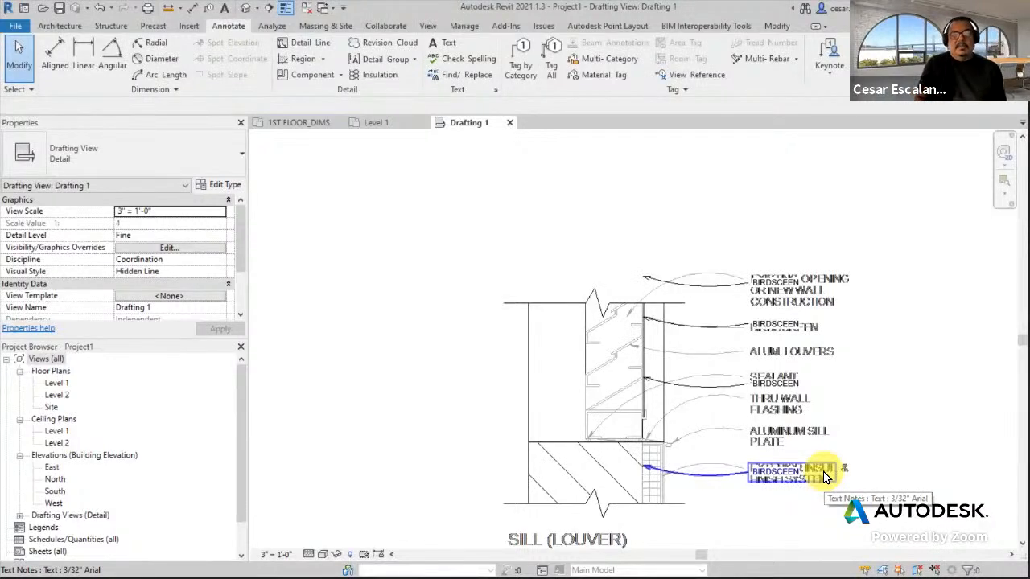
key(Escape)
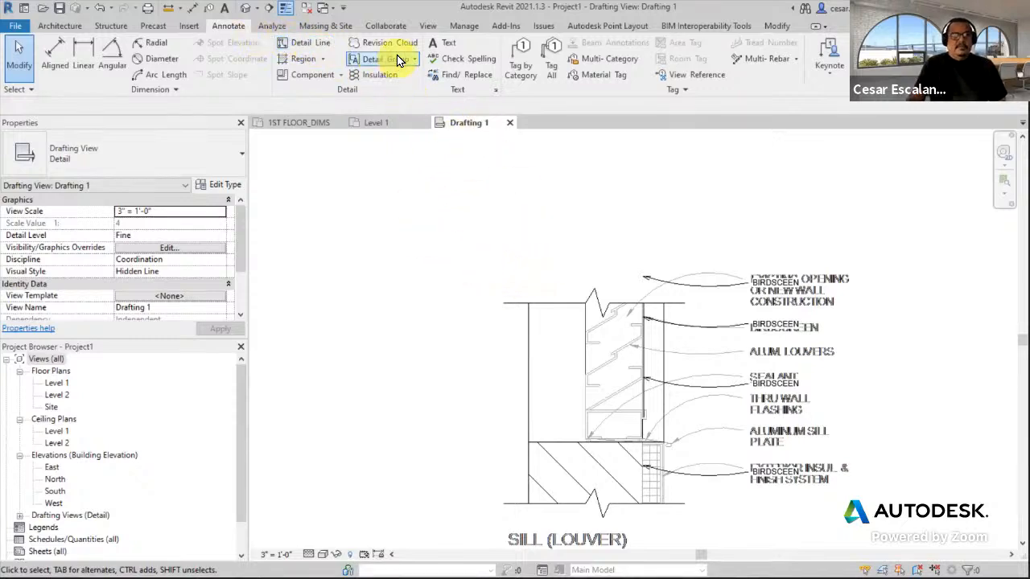
Step: Review the CAD link B2016A-DT012X.dwg among the project's managed links
click(462, 29)
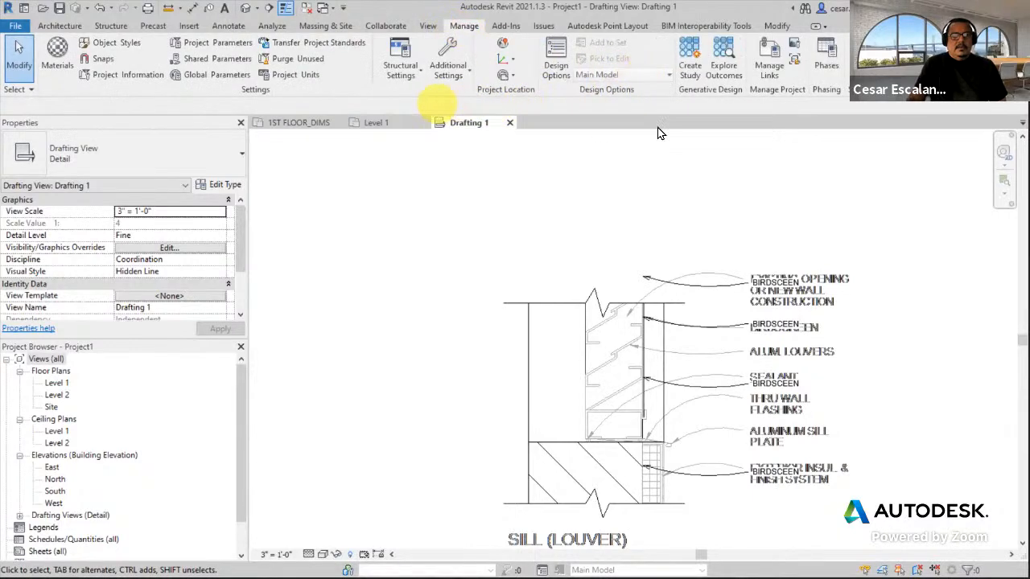
click(769, 64)
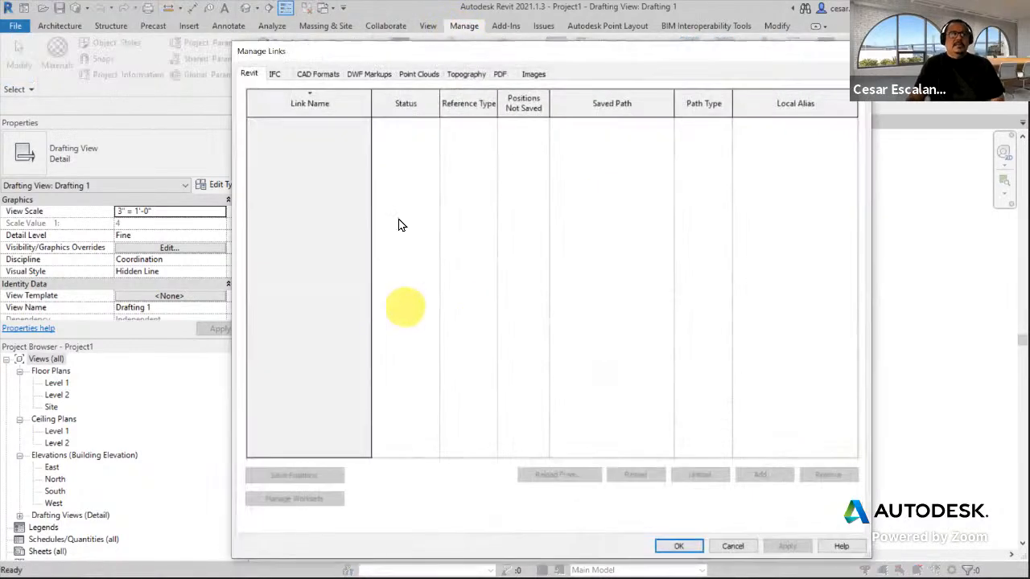
click(315, 74)
click(304, 125)
click(680, 547)
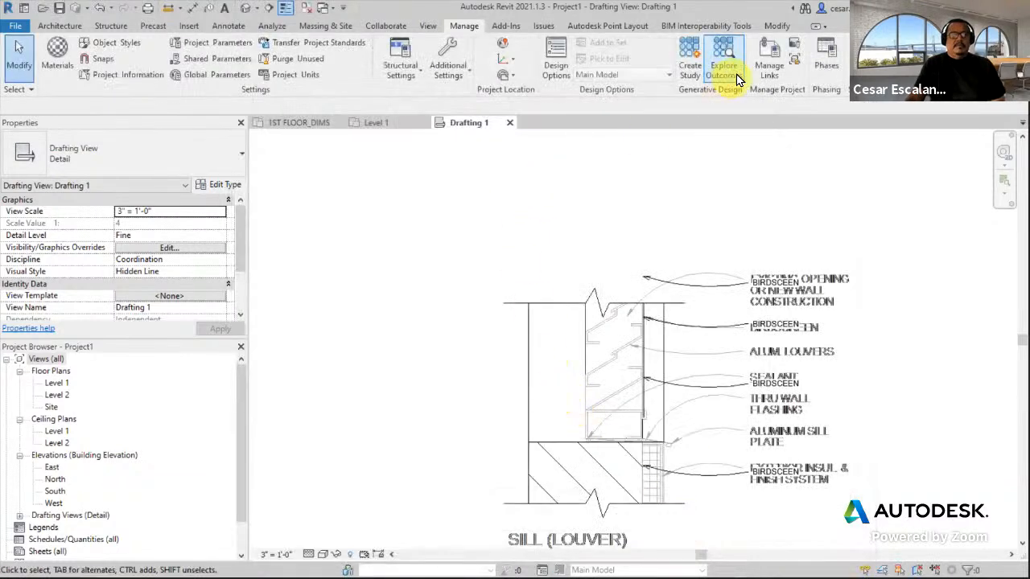
Step: Remove the linked CAD file B2016A-DT012X.dwg from the project, keeping the traced lines and notes
click(771, 61)
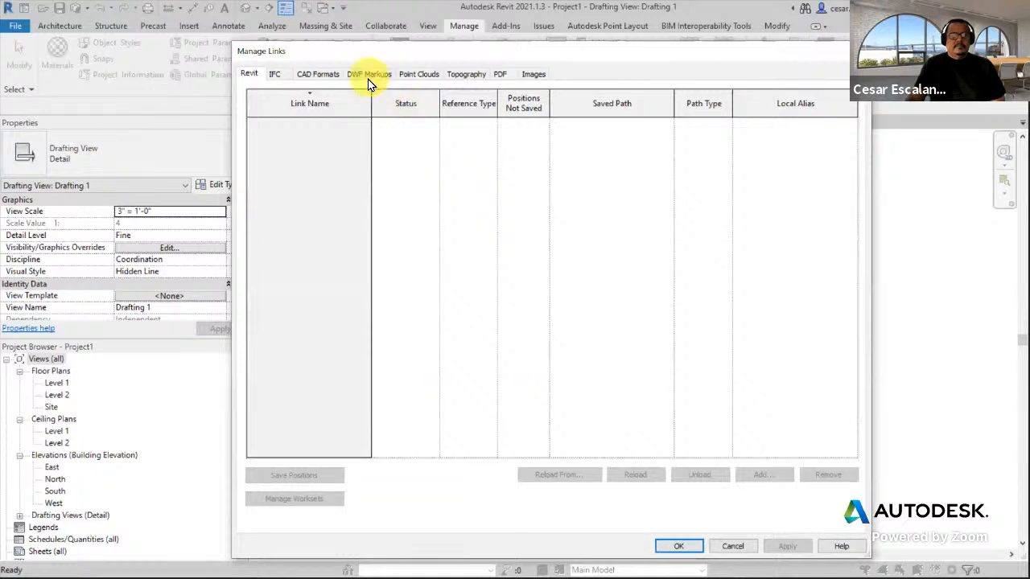
click(315, 74)
click(287, 125)
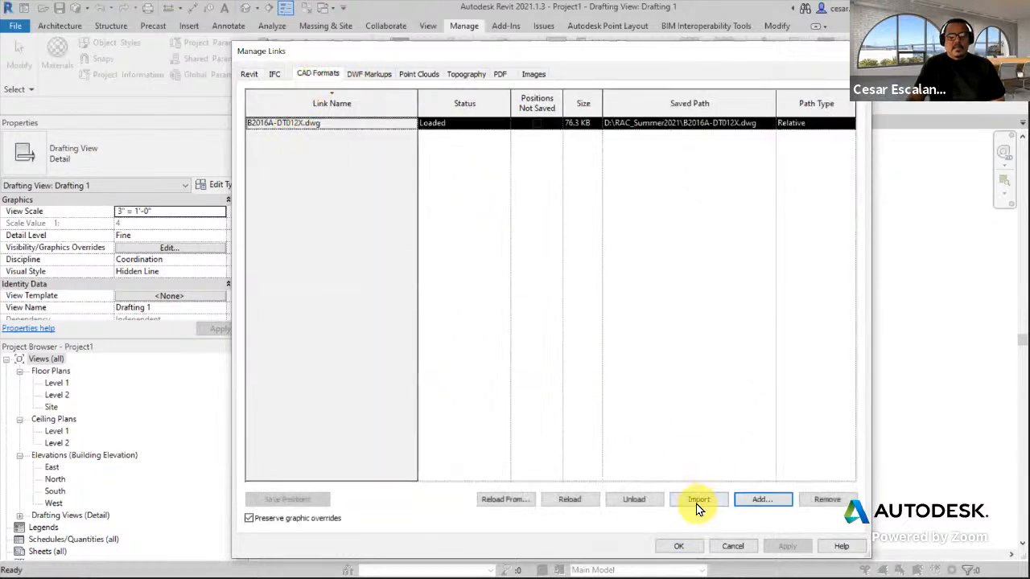
click(698, 500)
click(682, 546)
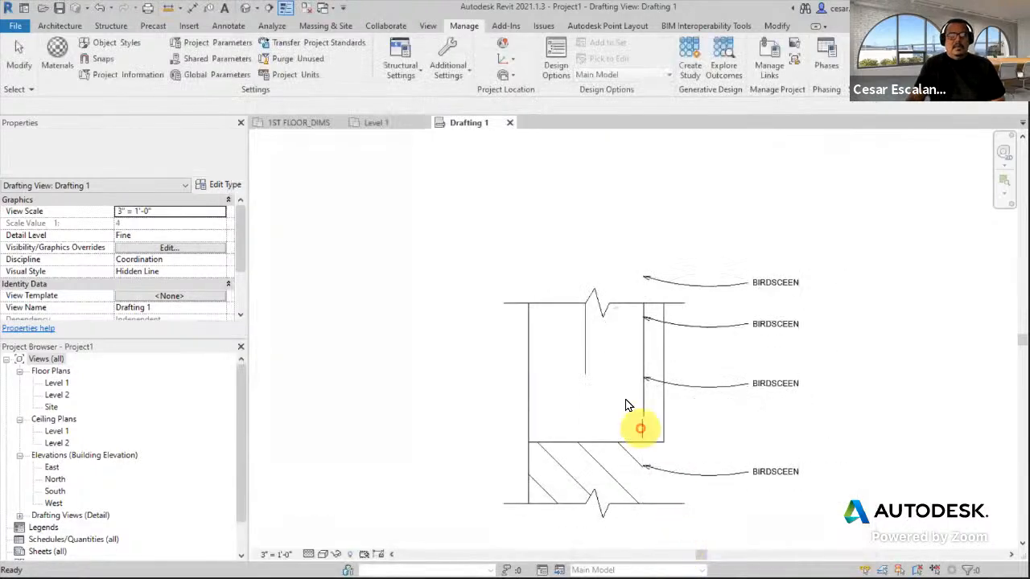
scroll(580, 345, down, 2)
drag(491, 219, 780, 519)
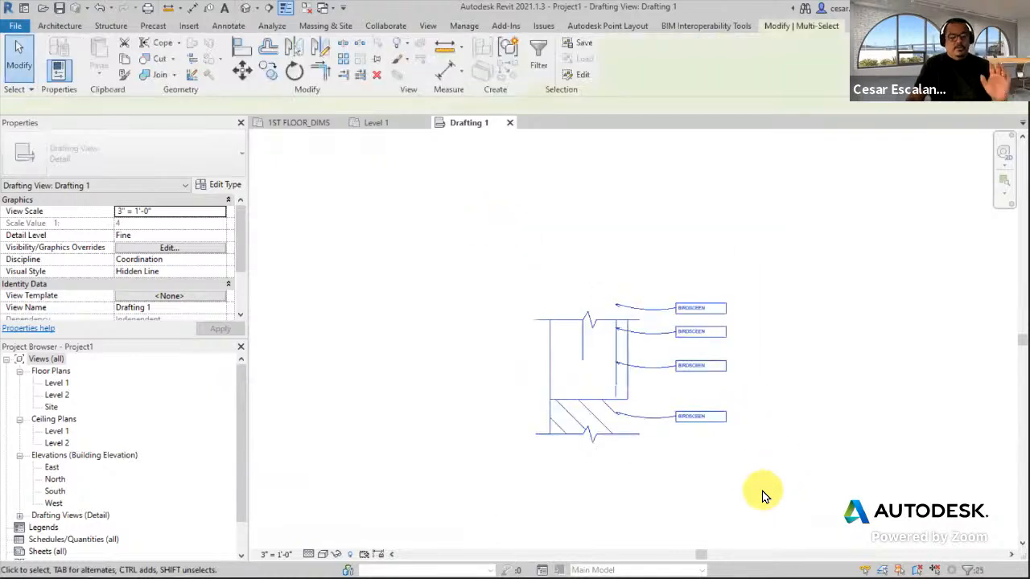
click(276, 73)
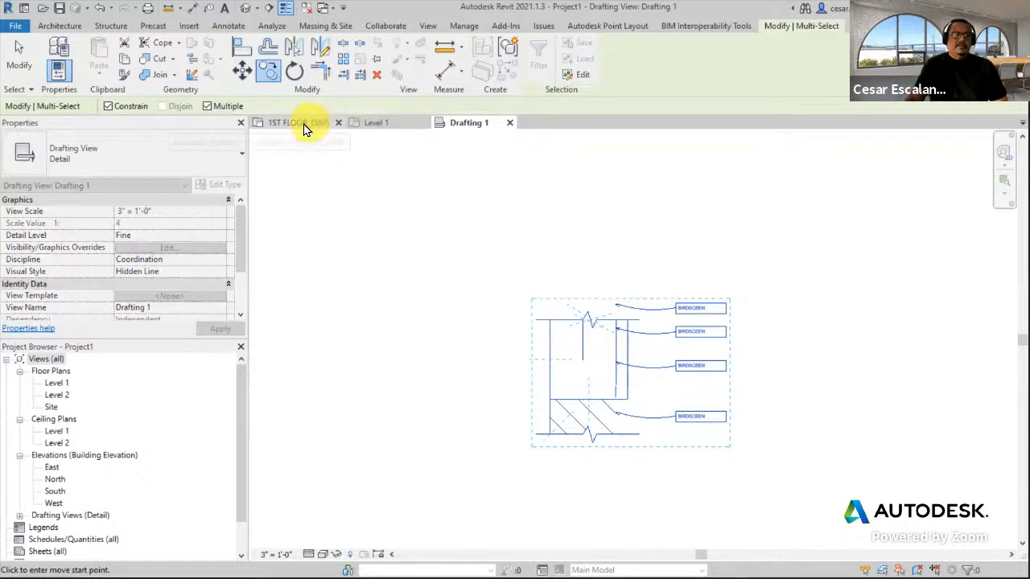
Step: Open the 1ST FLOOR_DIMS plan of Audubon_Arch.rvt and search its Project Browser from the top for SILL
click(306, 127)
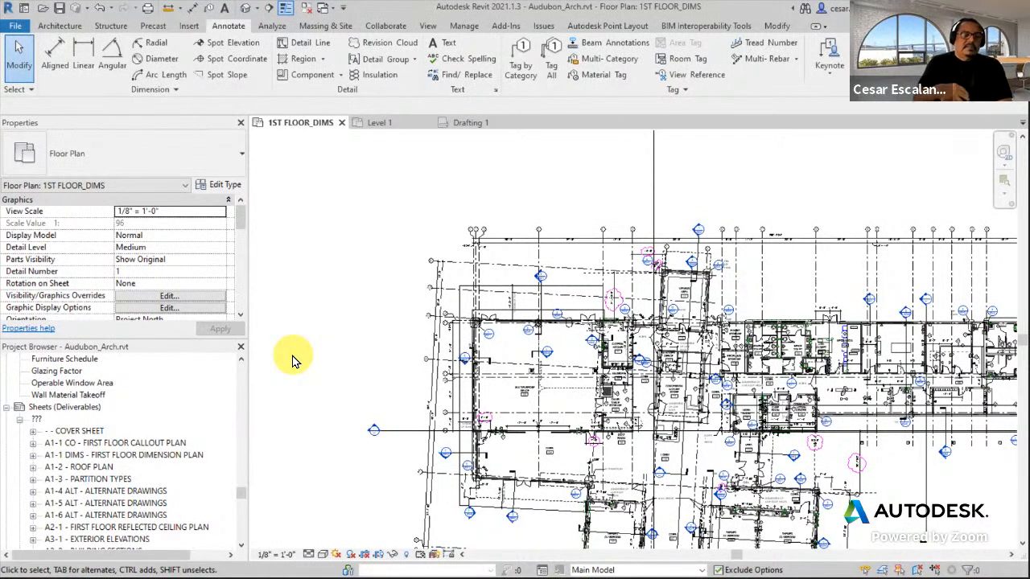
drag(238, 493, 237, 367)
click(34, 359)
right_click(38, 360)
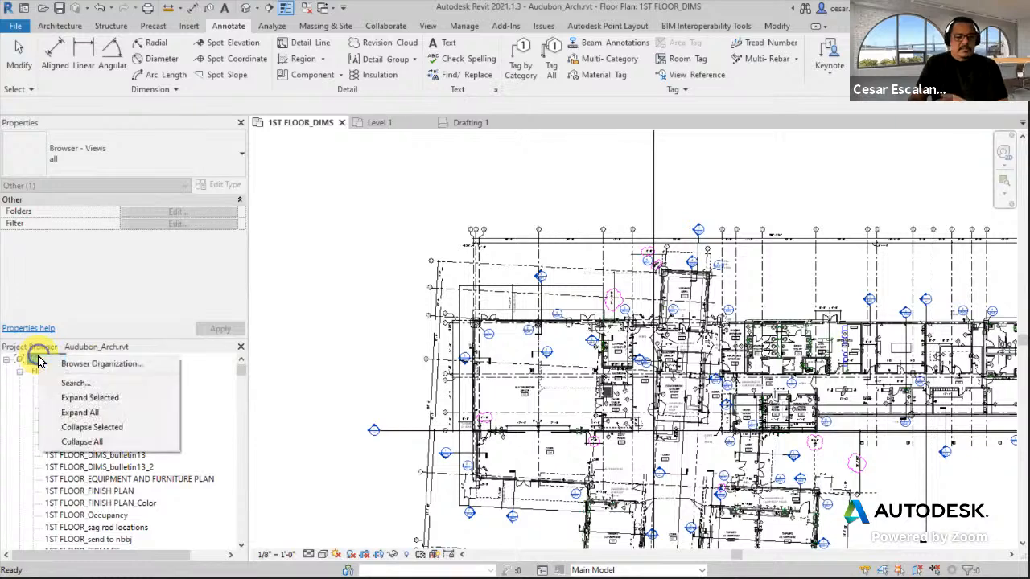
click(76, 383)
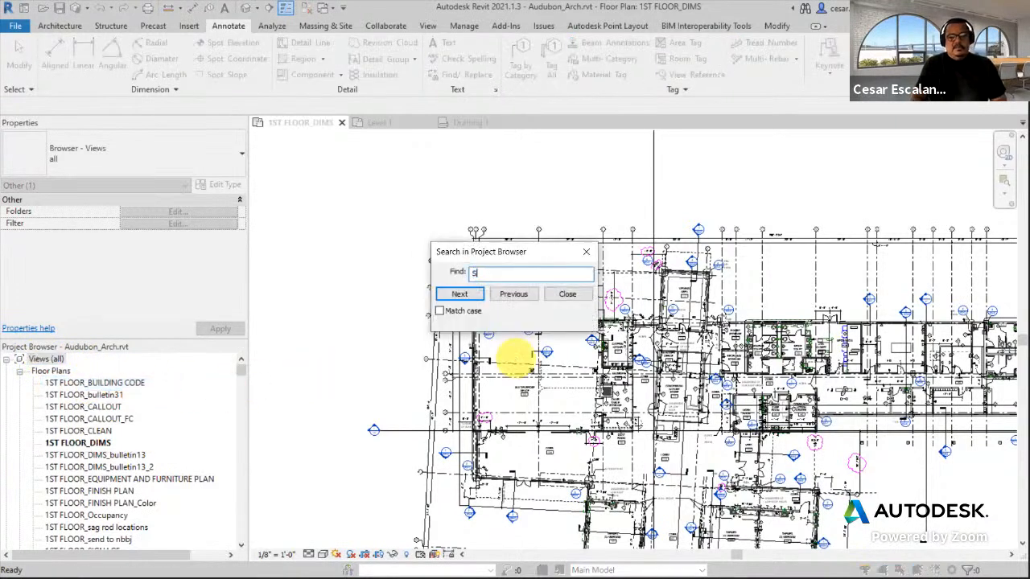
click(460, 295)
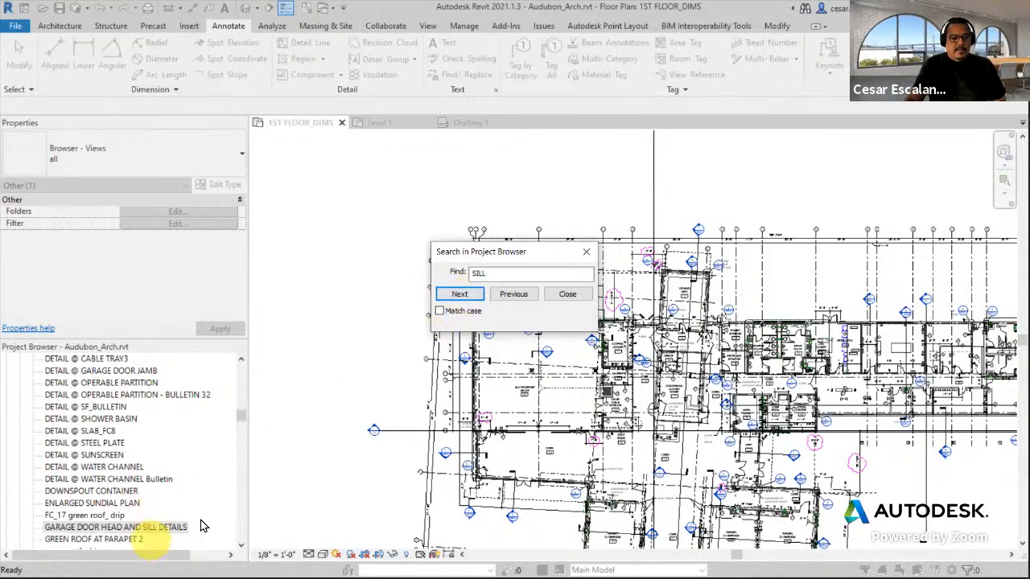
Step: Step through the further SILL matches among the project's detail and drafting views, then end the search
click(461, 296)
click(461, 296)
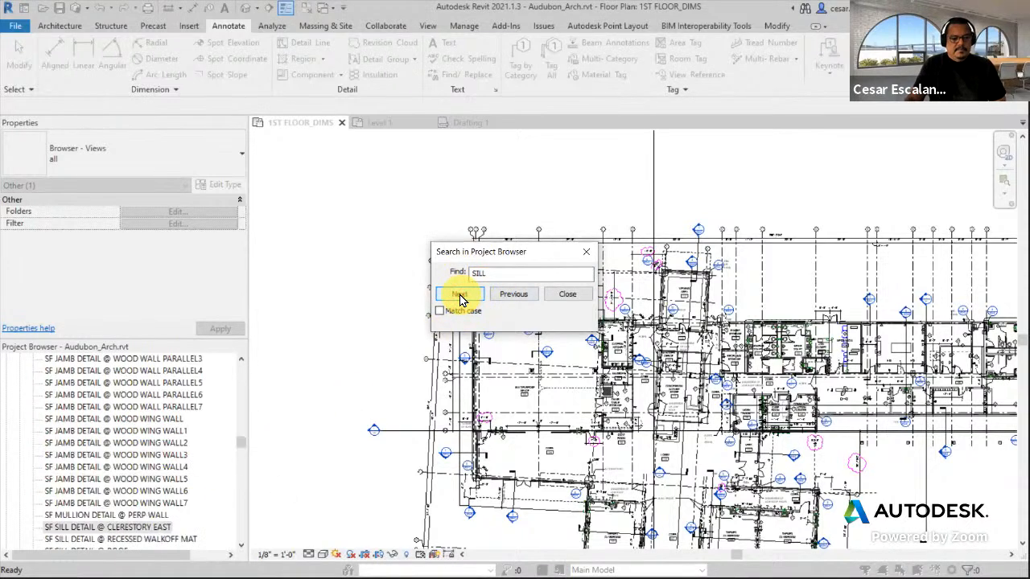
click(461, 296)
click(461, 296)
click(461, 296)
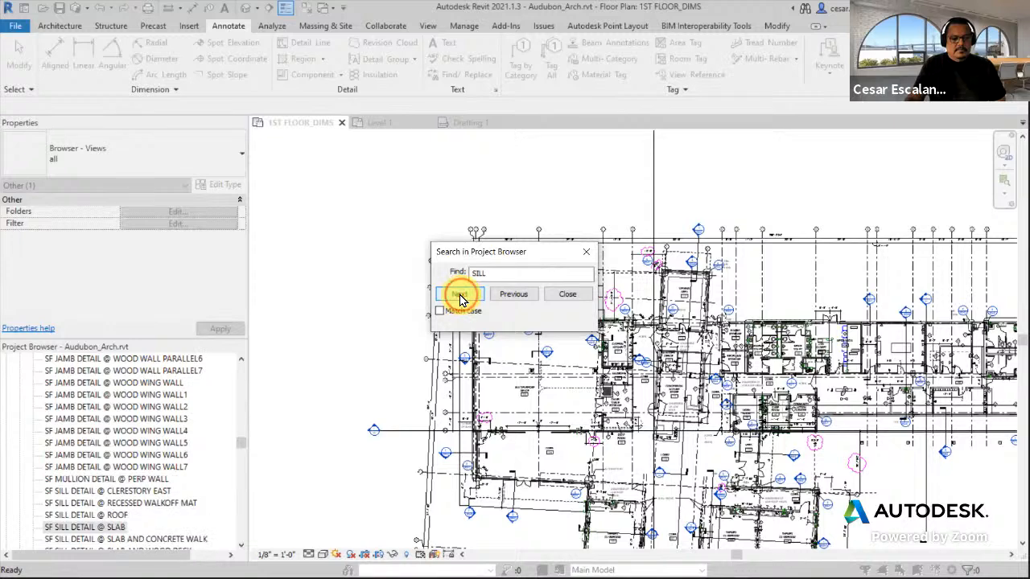
click(461, 296)
click(122, 503)
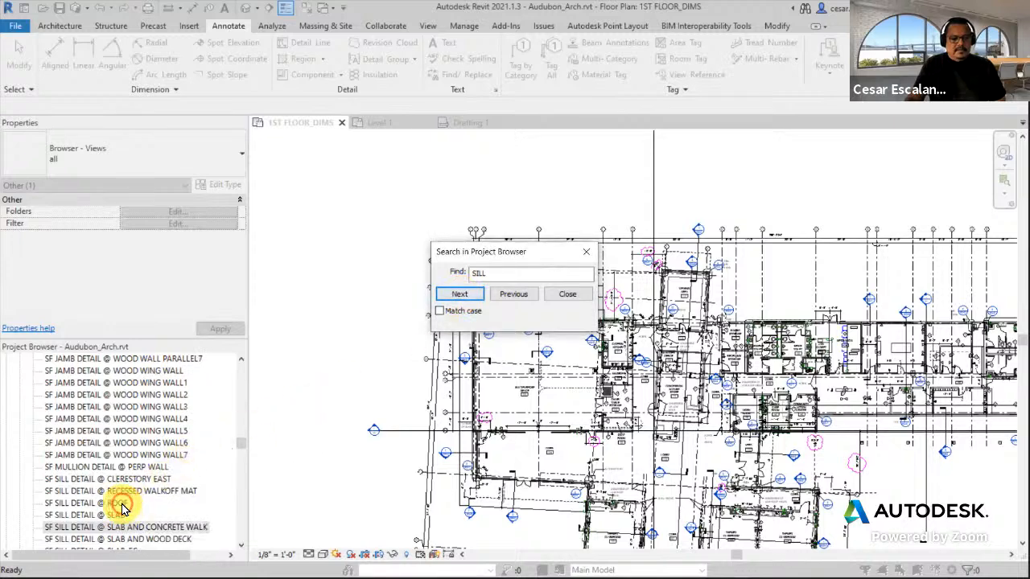
click(473, 294)
click(473, 294)
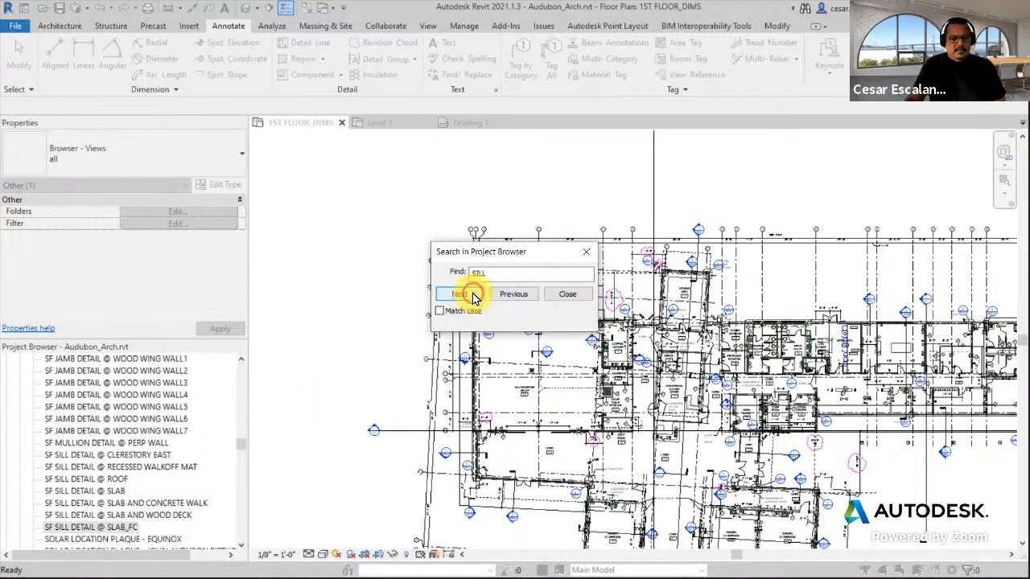
click(566, 295)
Step: Collapse the Floor Plans category in the Project Browser and look through the list of views under Detail Views (Detail)
mouse_move(241, 452)
mouse_down()
mouse_move(239, 497)
mouse_move(244, 444)
mouse_up()
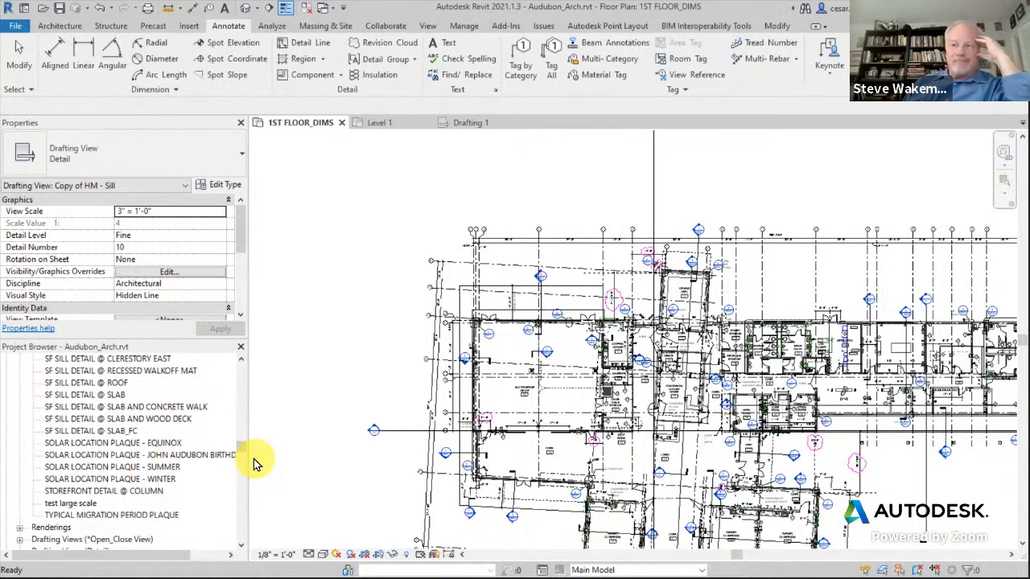
drag(241, 446, 247, 386)
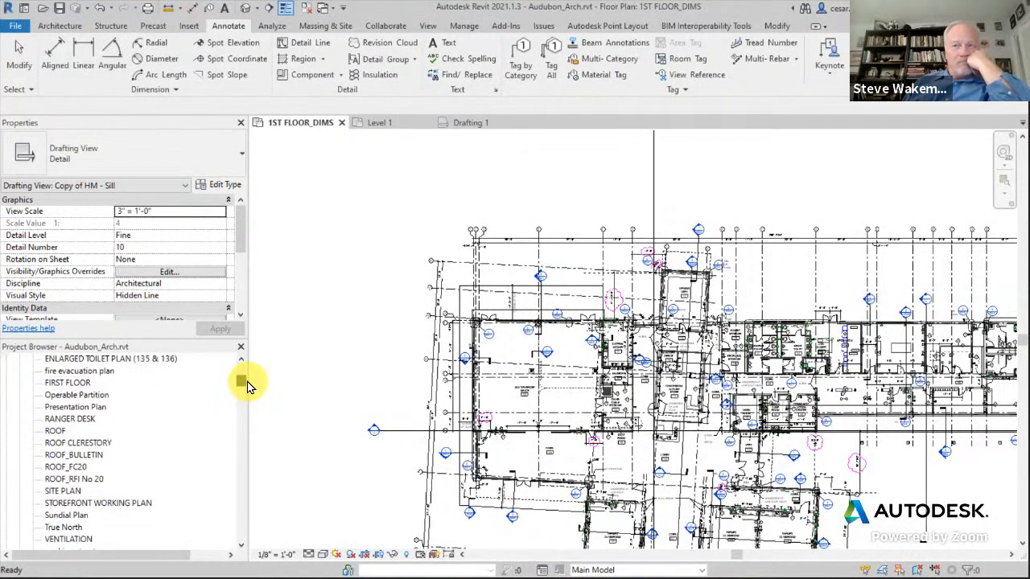
drag(248, 386, 244, 354)
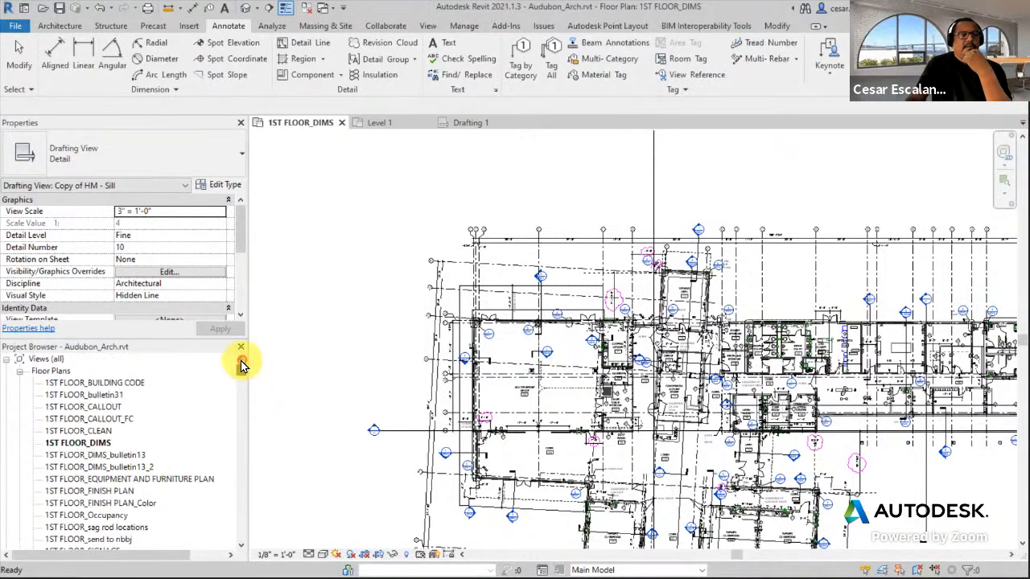
click(19, 372)
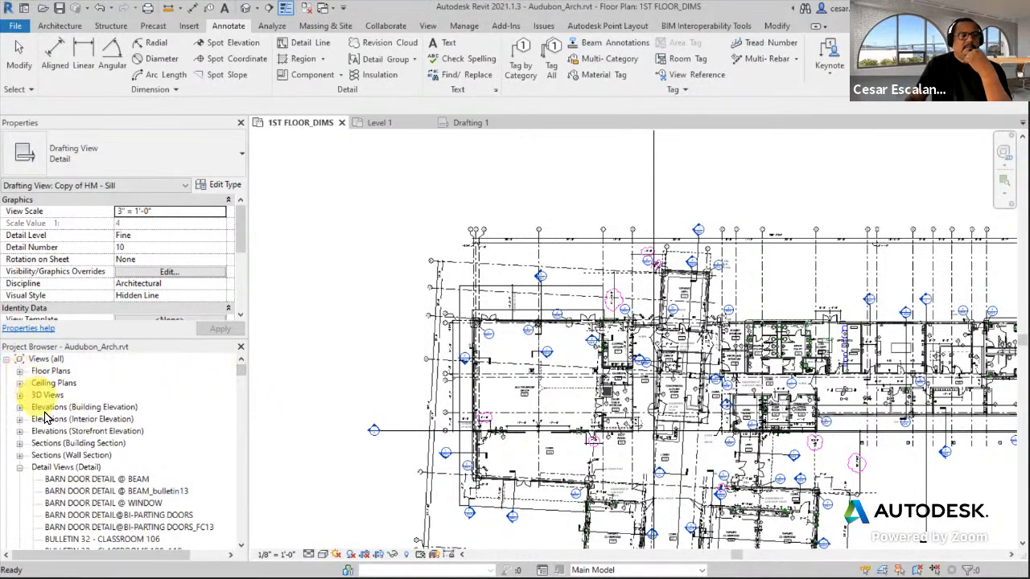
click(20, 467)
click(19, 468)
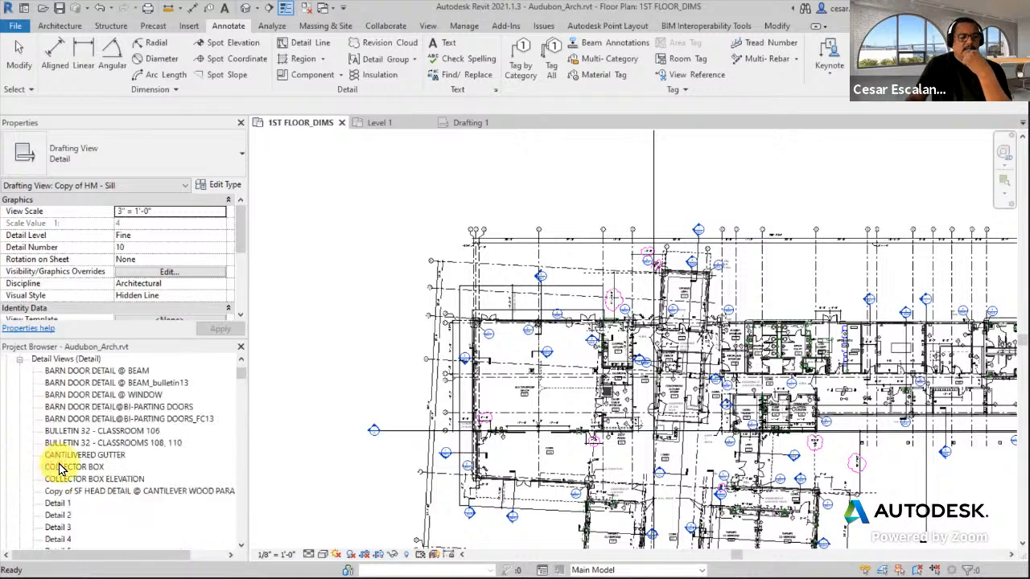
scroll(61, 469, down, 7)
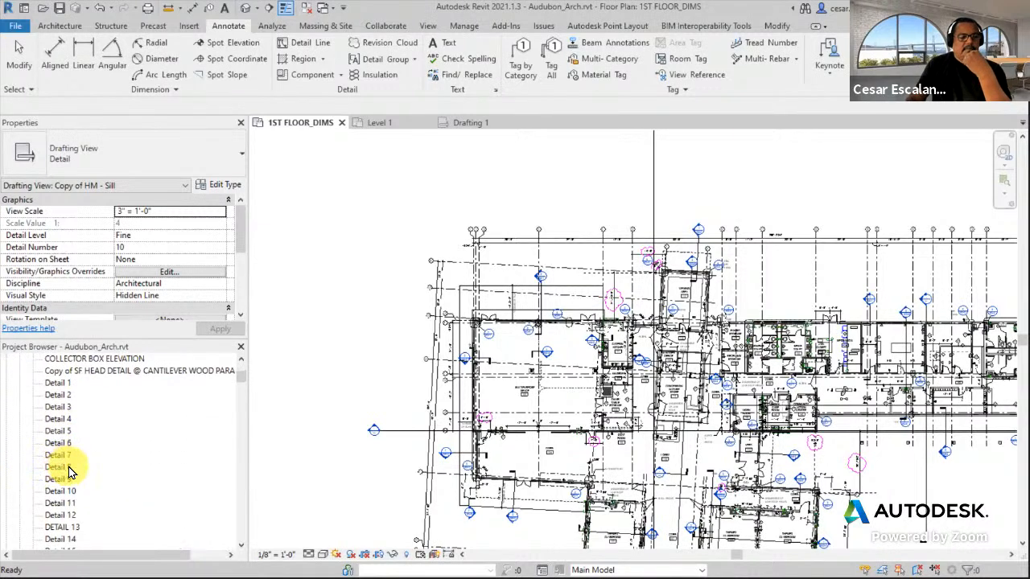
drag(242, 387, 236, 417)
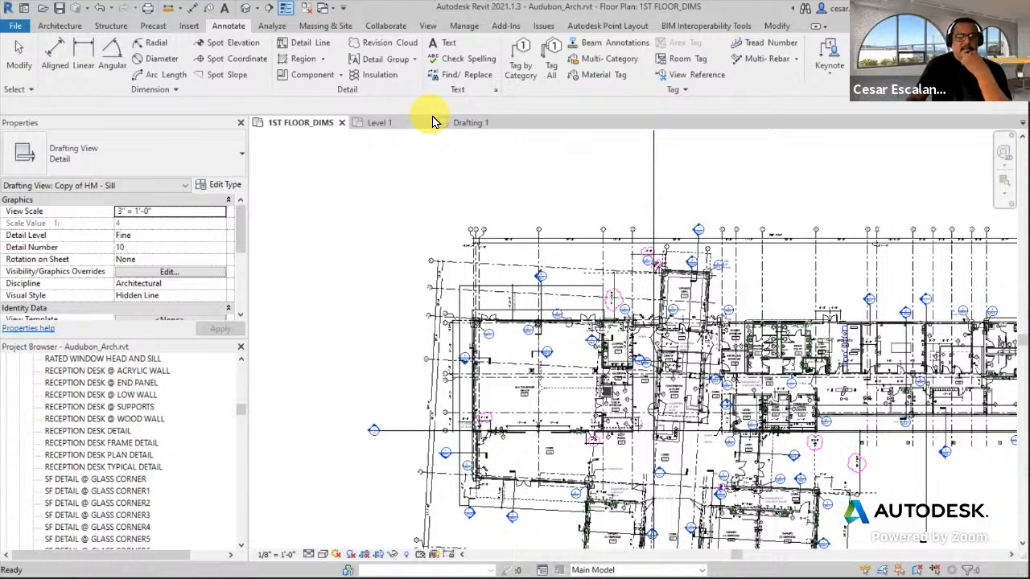
Step: Create a new drafting view in Audubon_Arch.rvt with the default name and a scale of 3" = 1'-0"
click(478, 128)
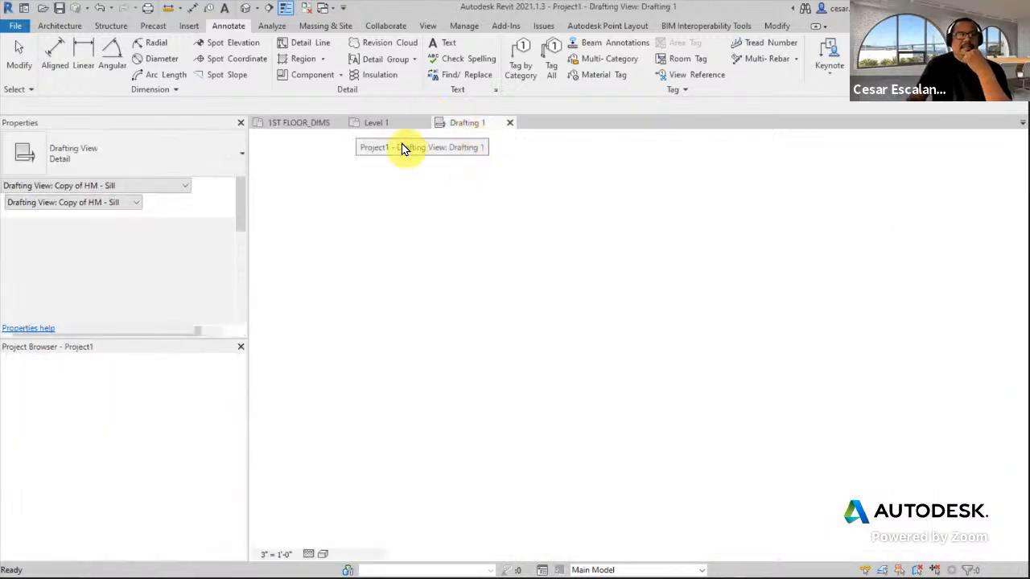
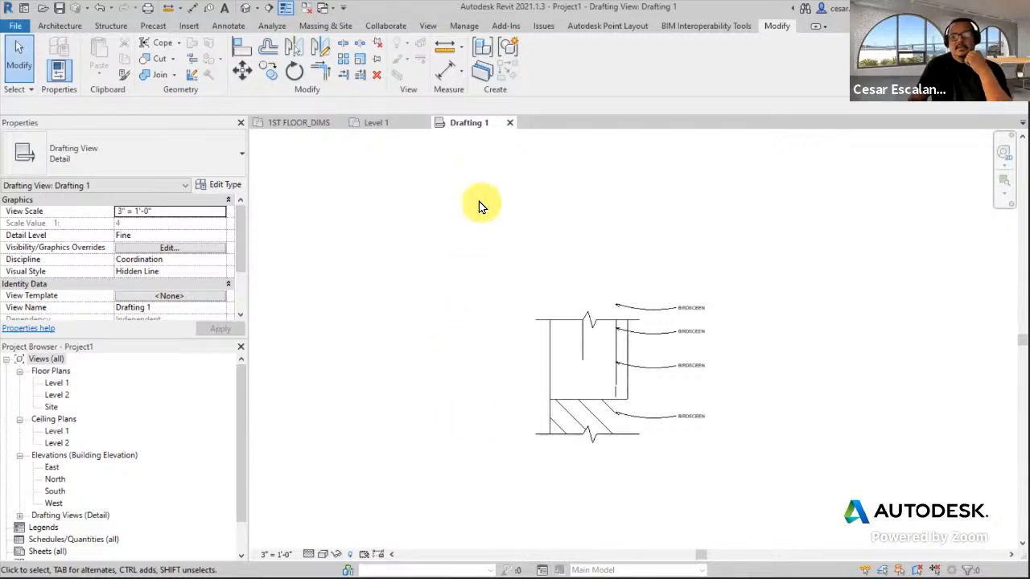
click(378, 122)
click(320, 122)
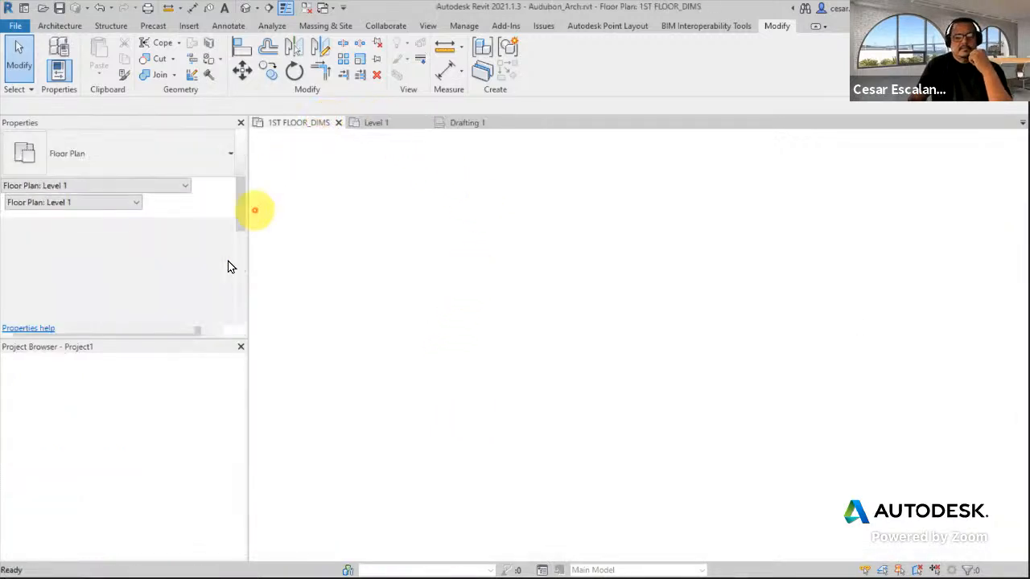
click(428, 26)
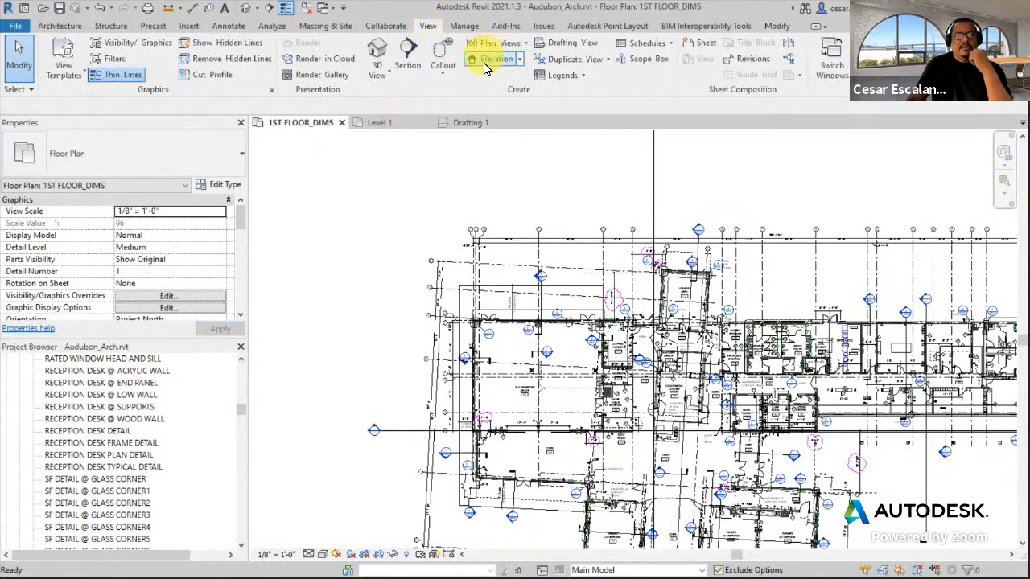
click(563, 42)
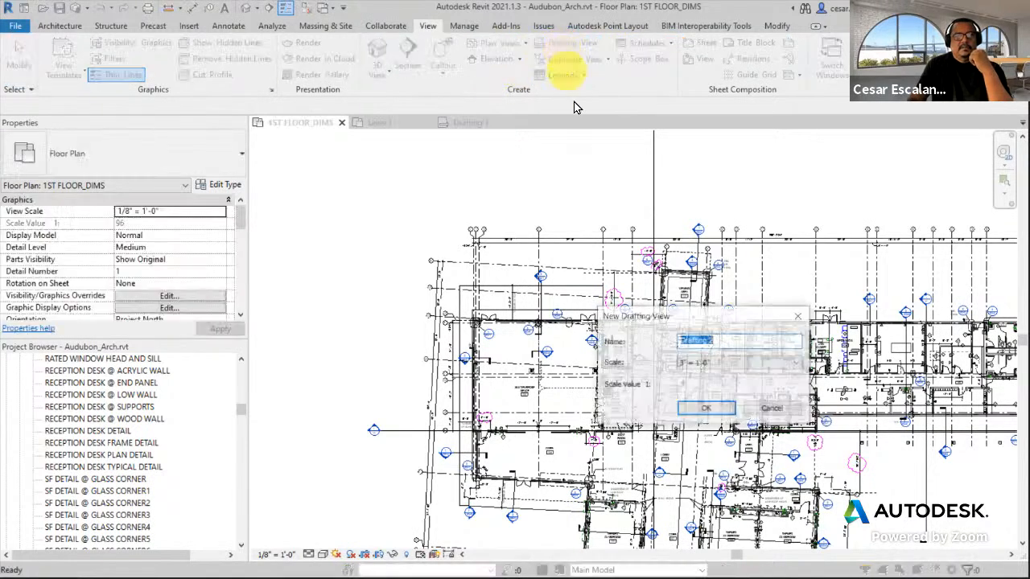
click(704, 410)
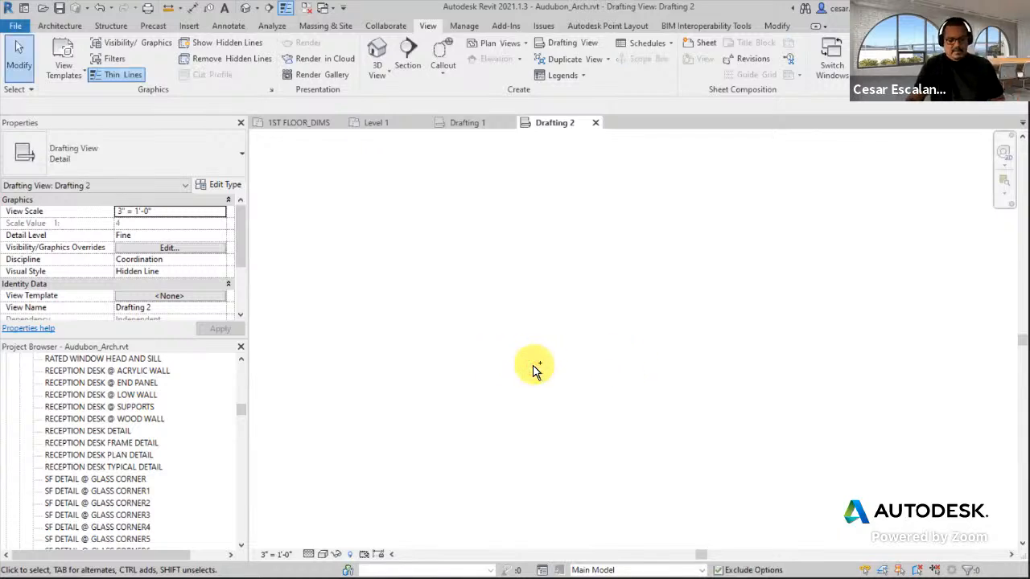
Step: Copy the whole detail with its BIRDSCEEN notes from Drafting 1 of Project1 and paste it into Drafting 2 of Audubon_Arch.rvt
click(469, 122)
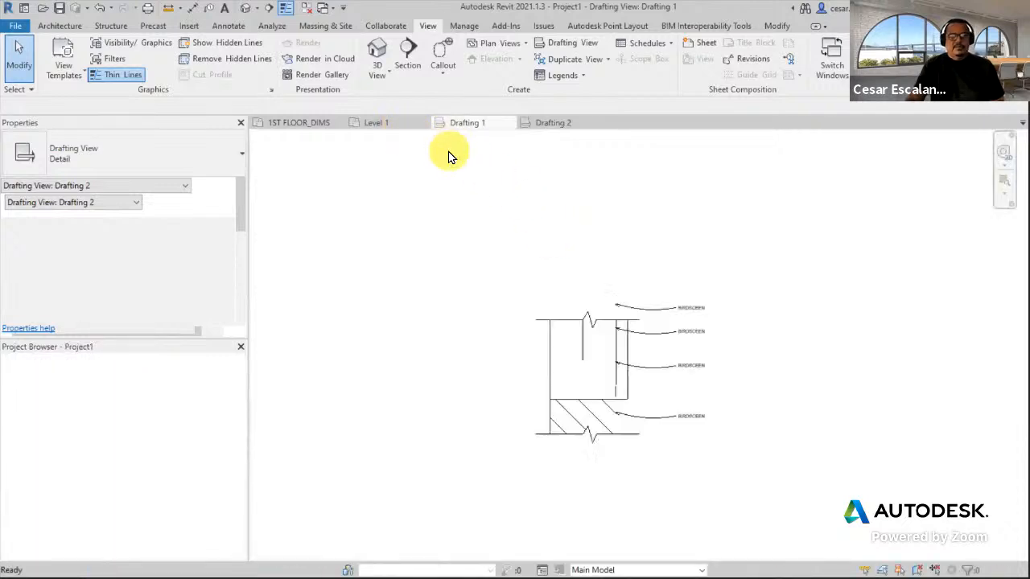
drag(470, 248, 739, 472)
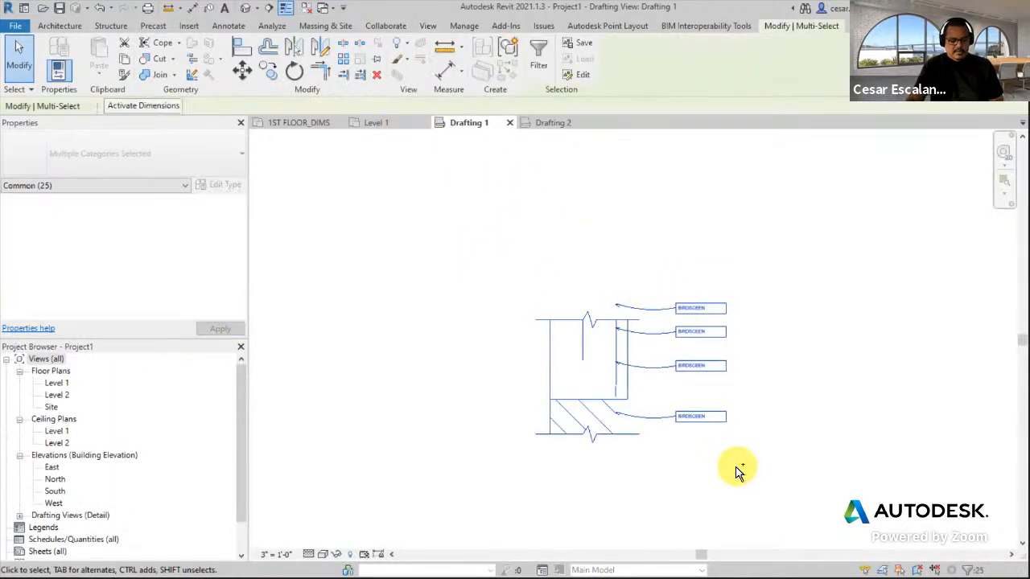
click(550, 123)
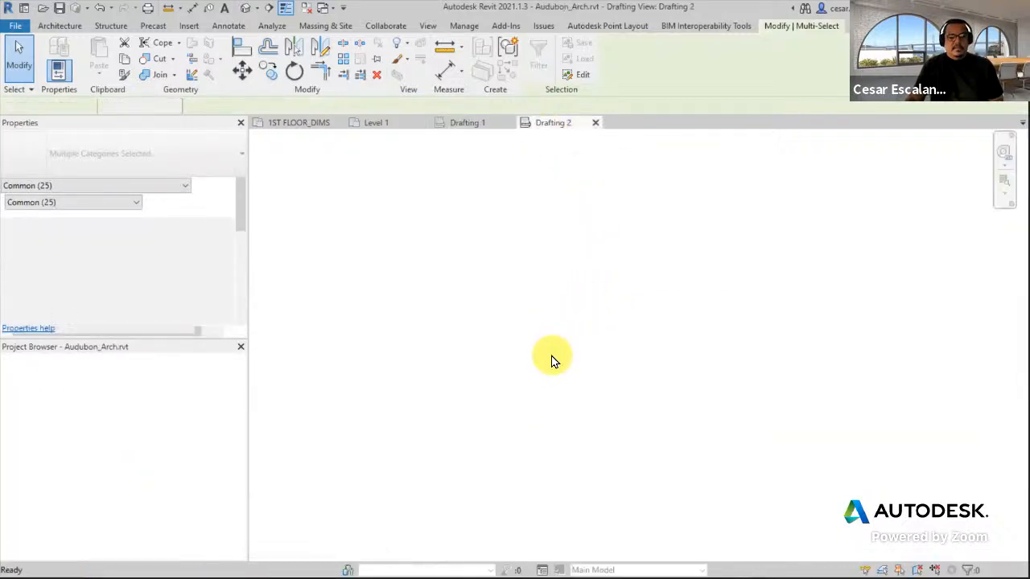
click(531, 380)
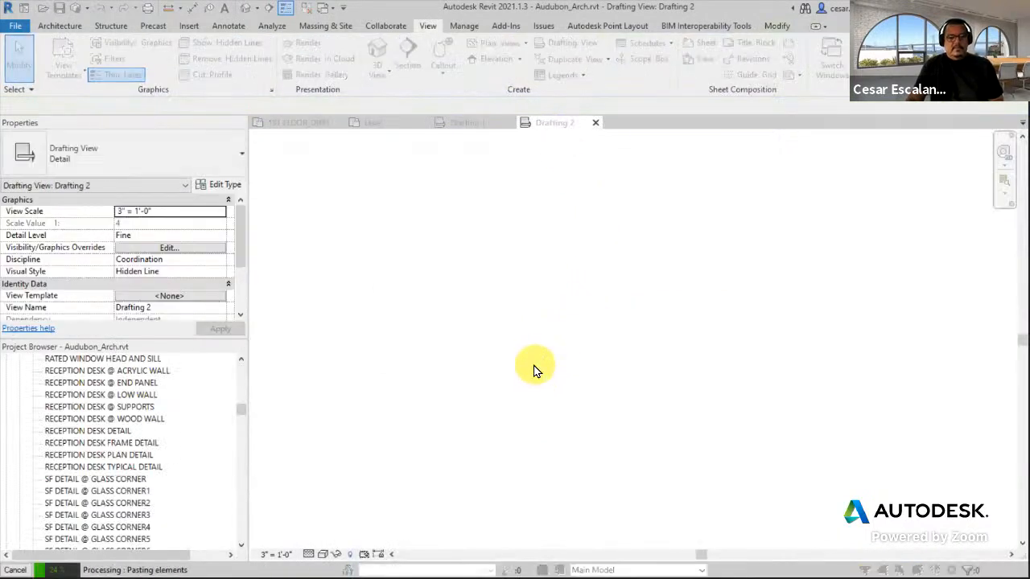
click(546, 354)
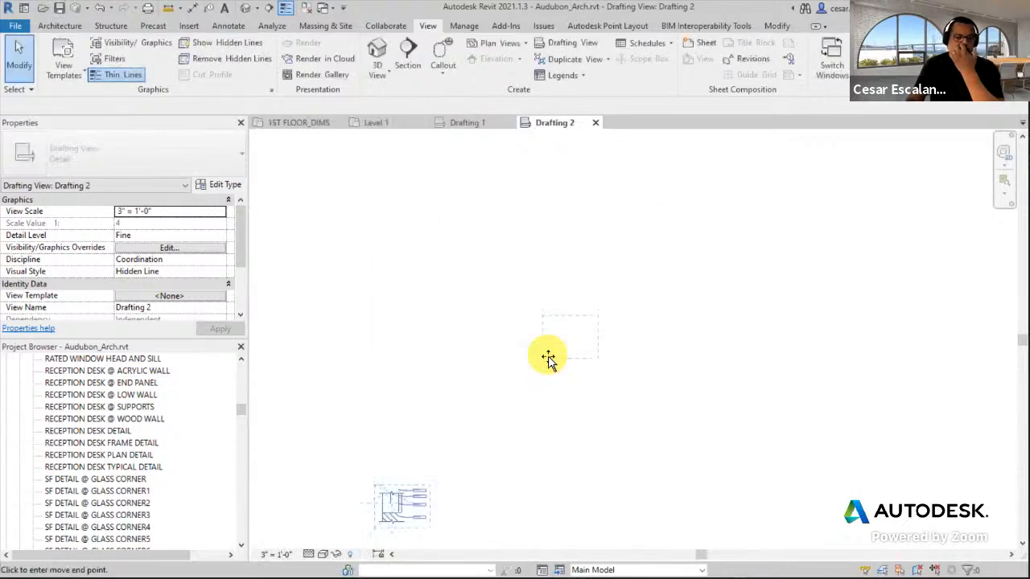
click(537, 403)
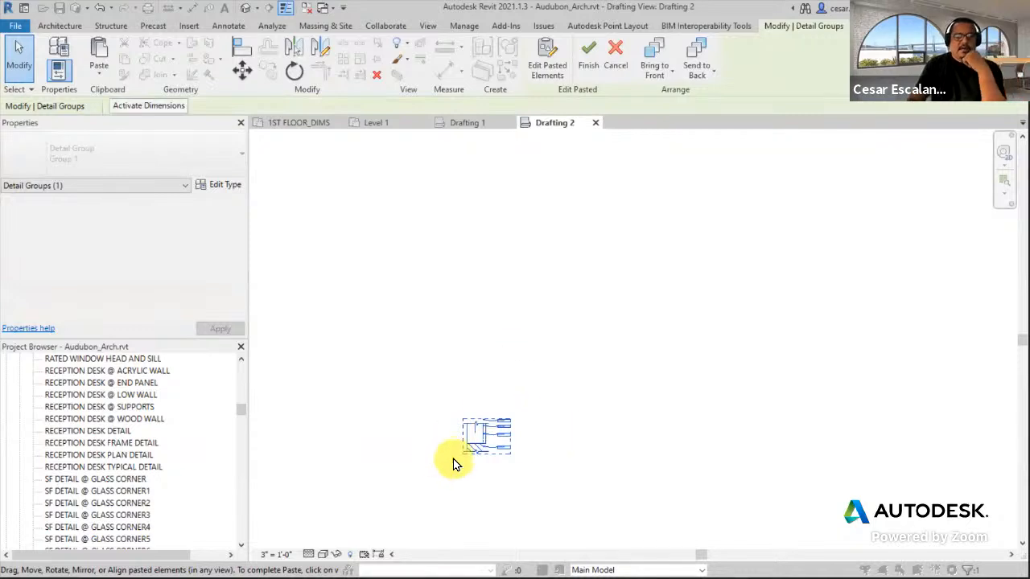
scroll(454, 460, up, 3)
click(531, 392)
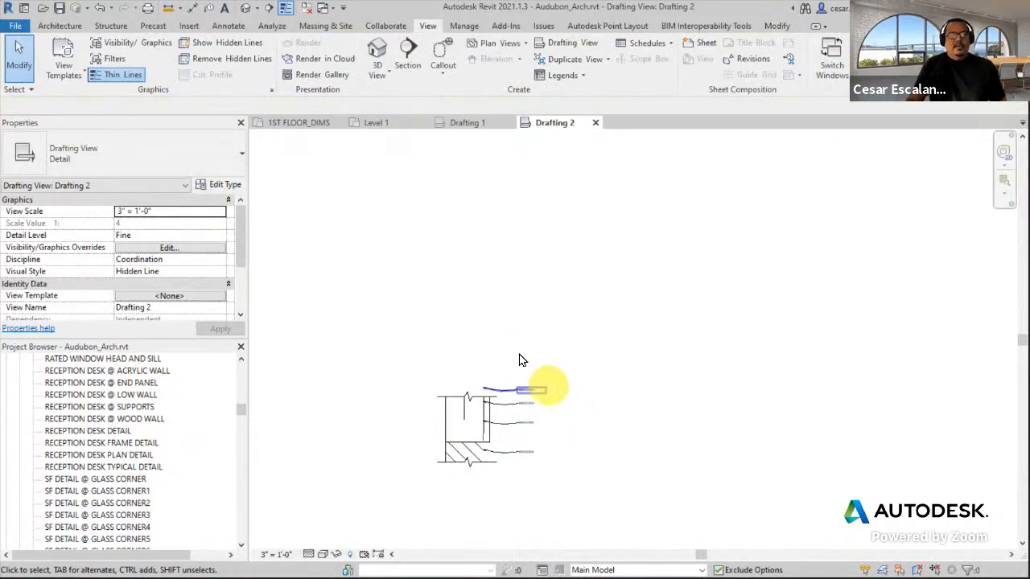
Step: Start a section of the Detail View: Detail type in the 1ST FLOOR_DIMS floor plan, near the Multipurpose Space's exterior wall
click(306, 120)
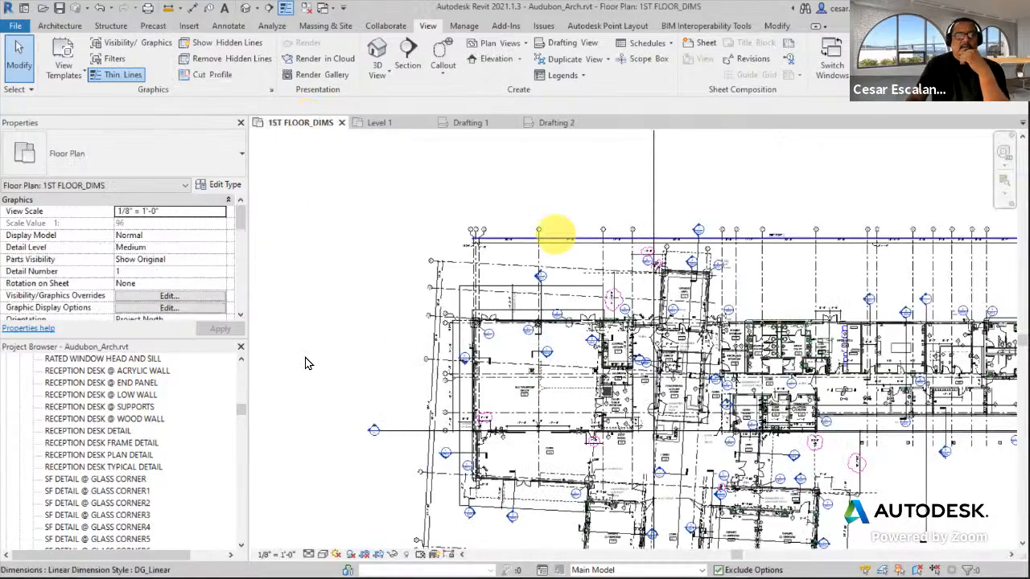
scroll(489, 328, up, 4)
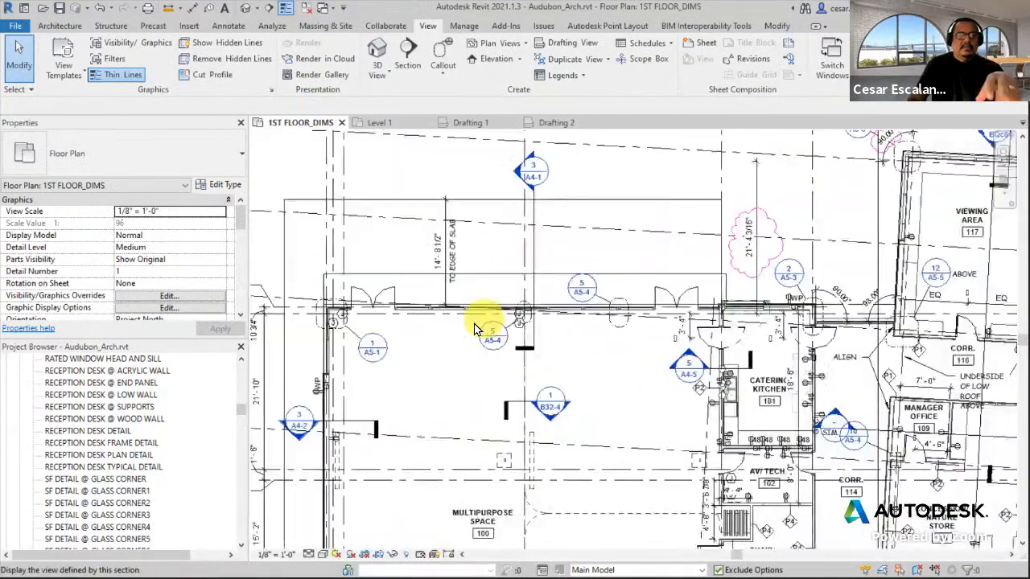
scroll(471, 322, up, 5)
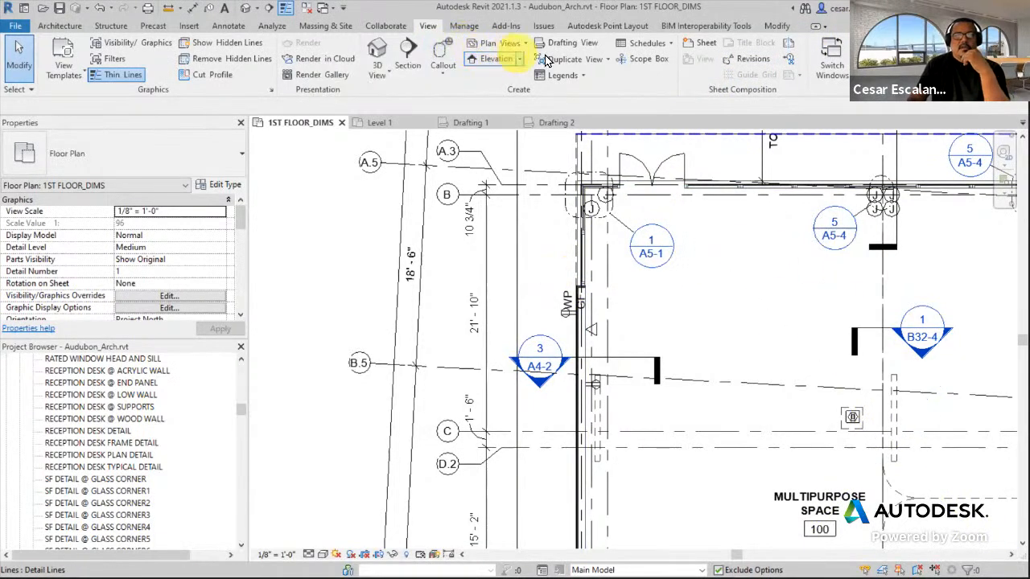
click(410, 71)
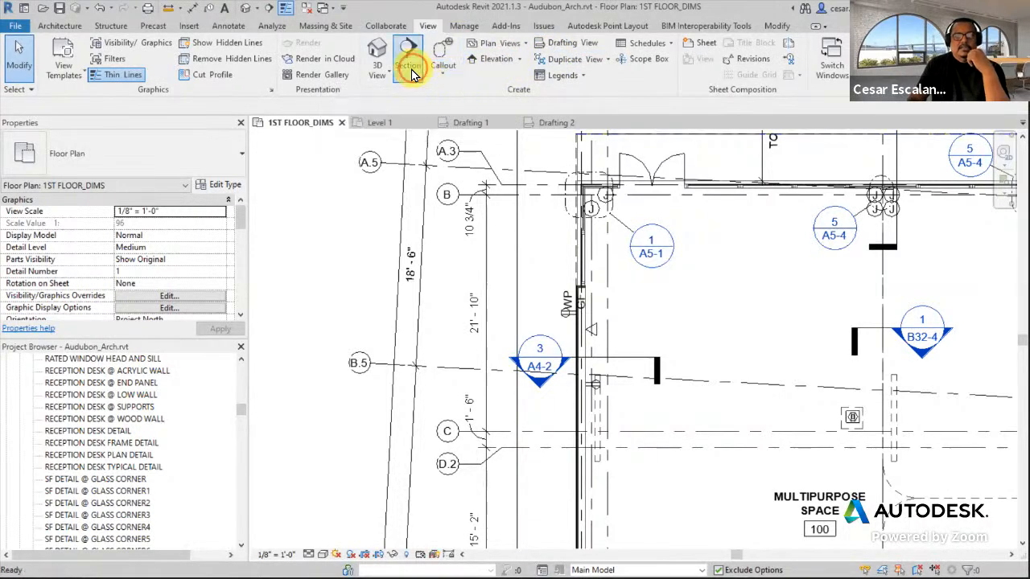
click(172, 157)
click(173, 159)
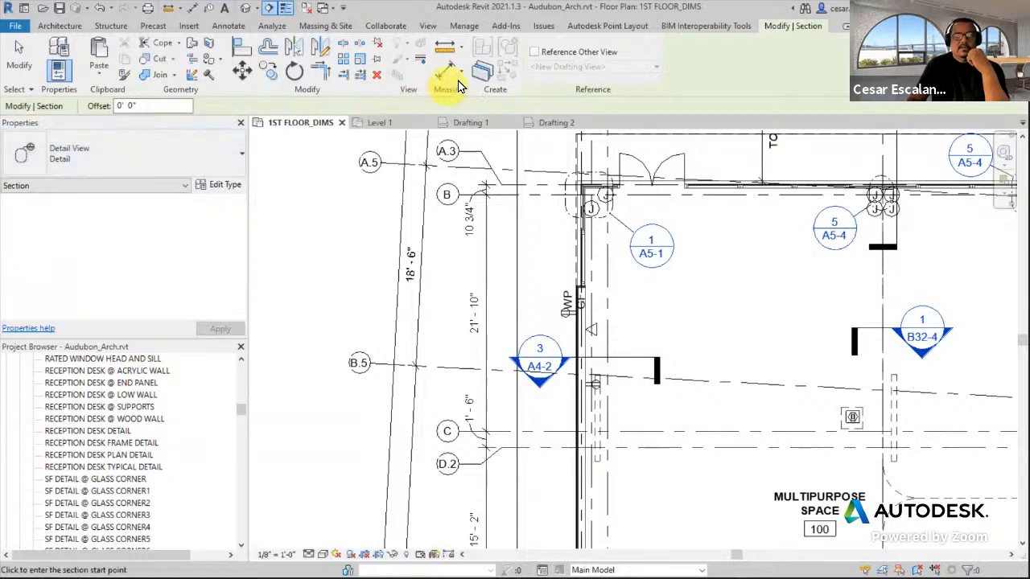
Step: Place the section across the Multipurpose Space's exterior wall between grids B and B.5, referencing the existing view Drafting View: Drafting 1
click(535, 53)
click(601, 68)
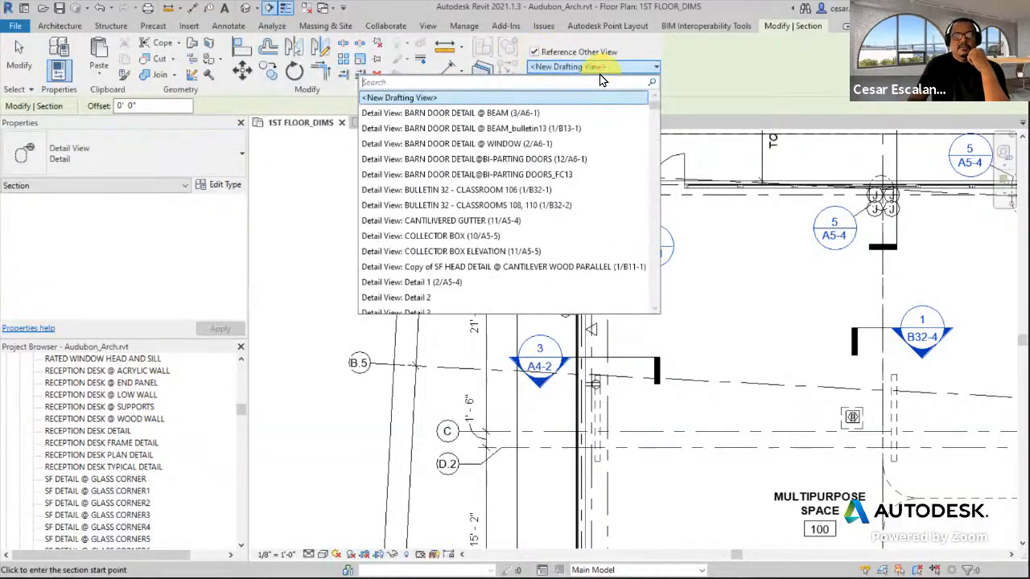
text(dRA)
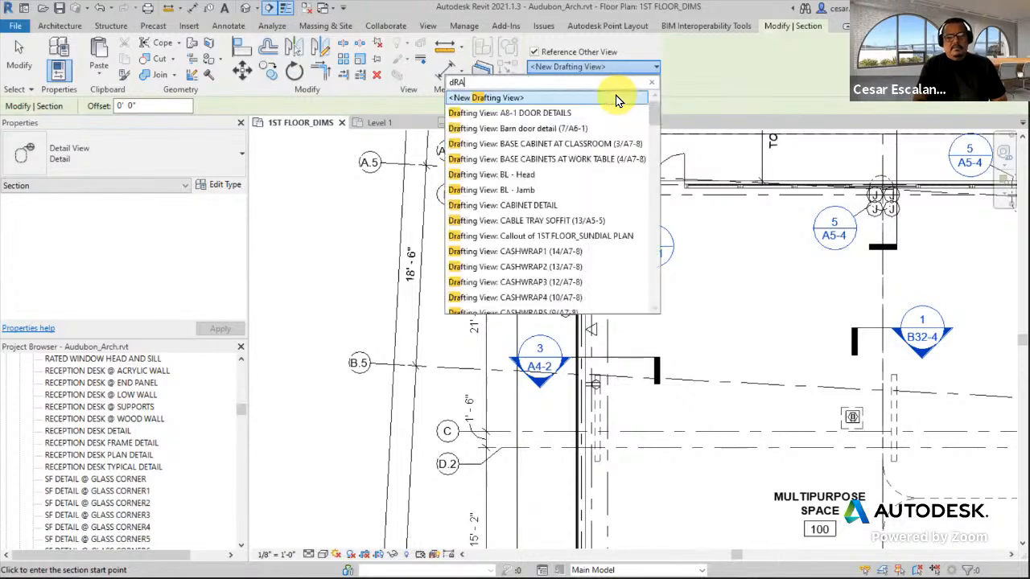
text(FTING)
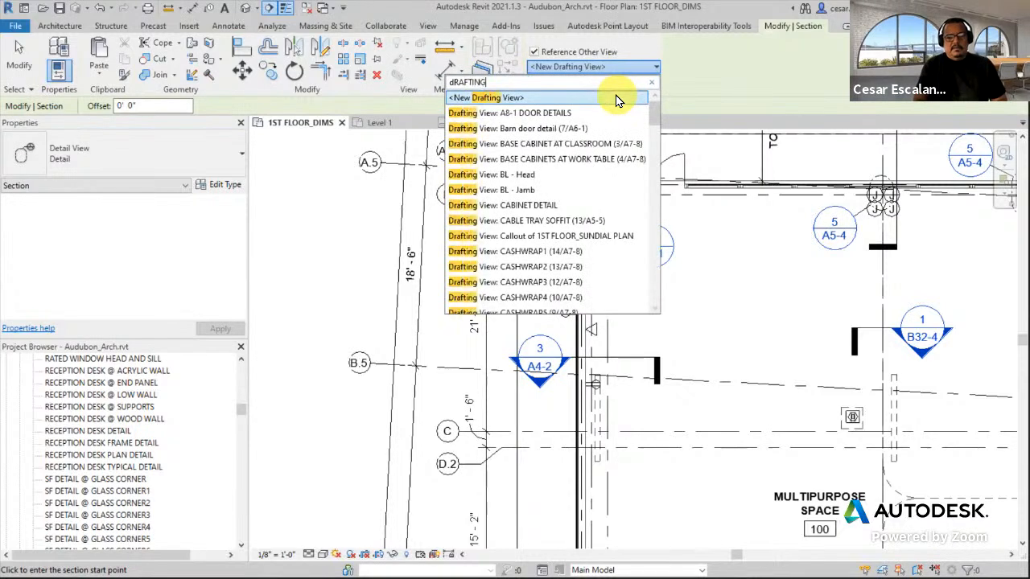
text( 1)
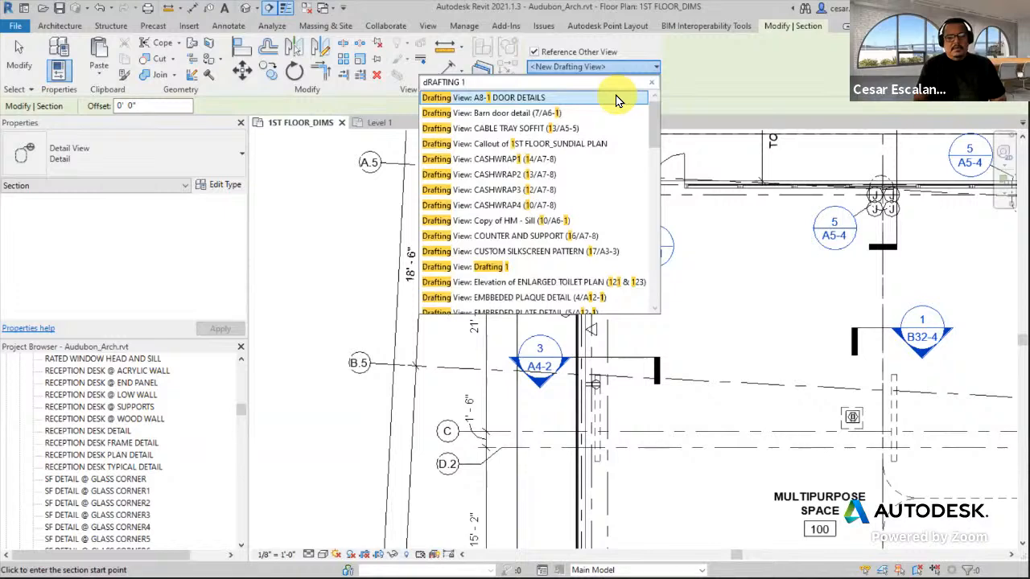
click(489, 266)
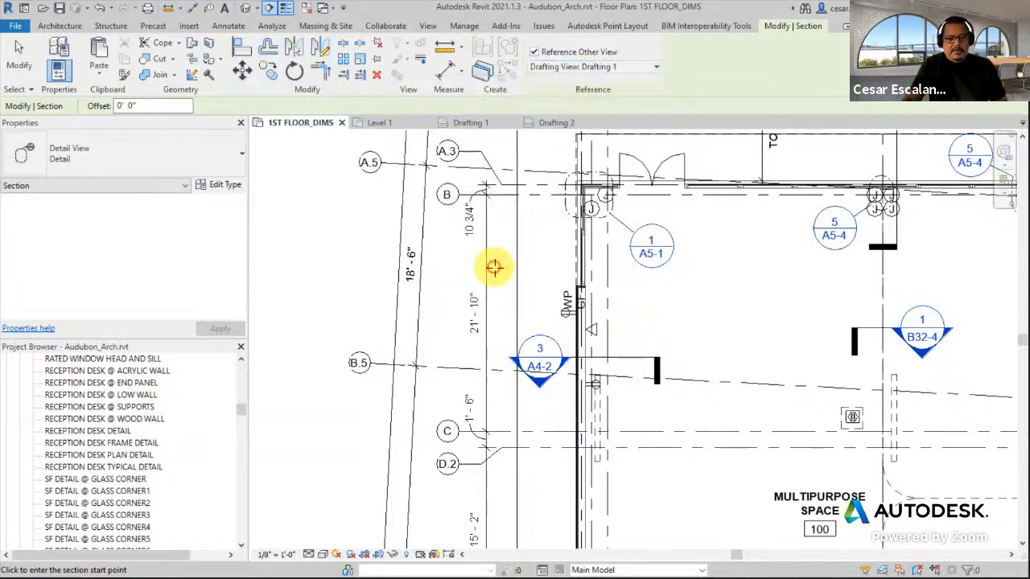
click(603, 256)
click(541, 256)
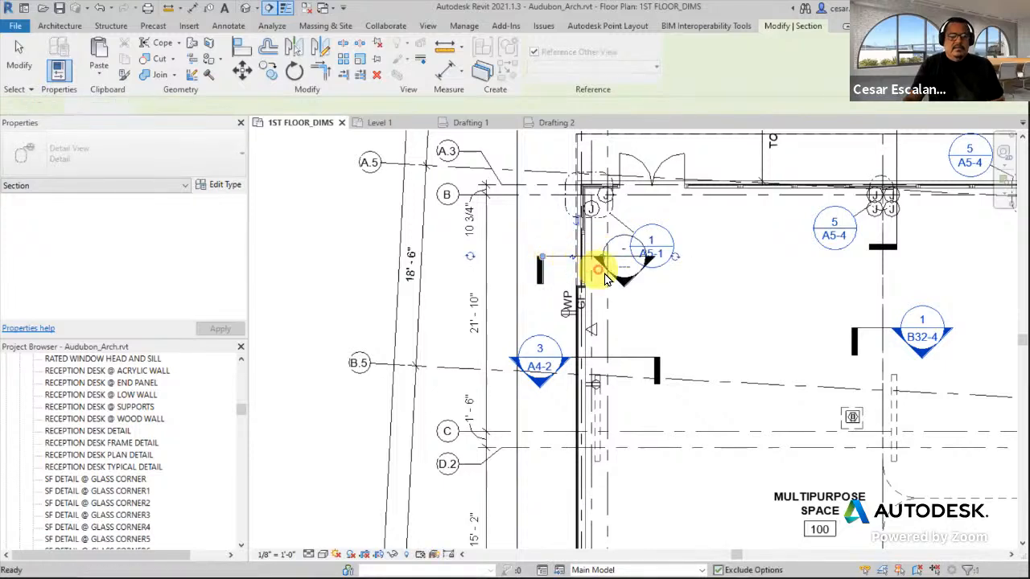
key(Escape)
scroll(628, 290, up, 2)
key(Escape)
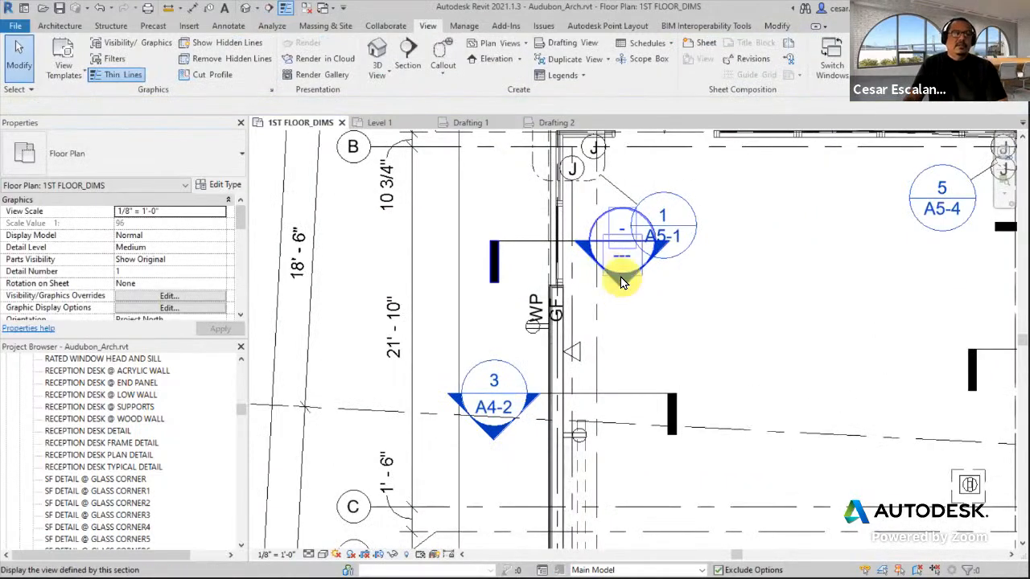
Step: Open the view referenced by the new section marker to check its content, and close it again
double_click(620, 280)
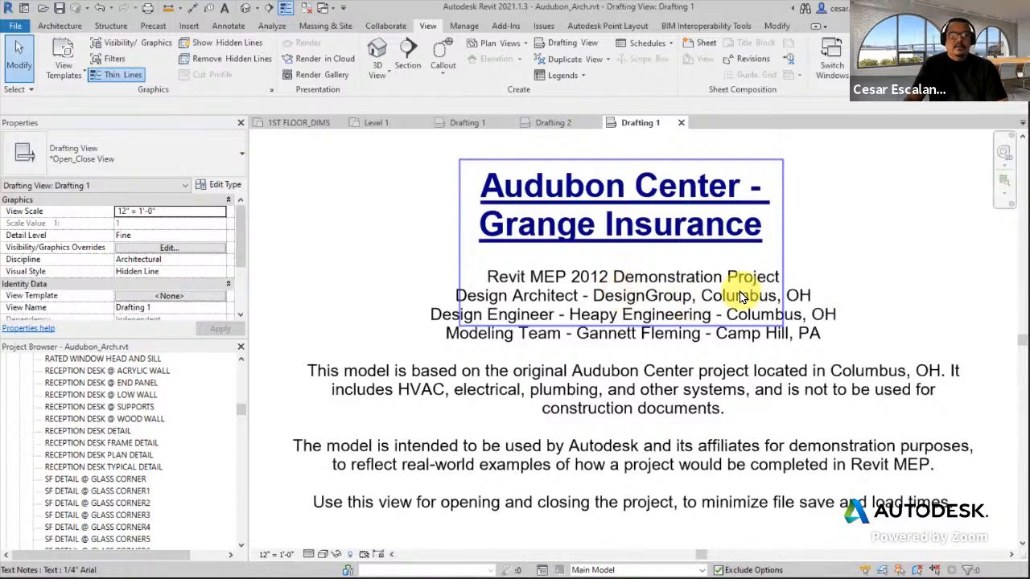
scroll(687, 254, down, 3)
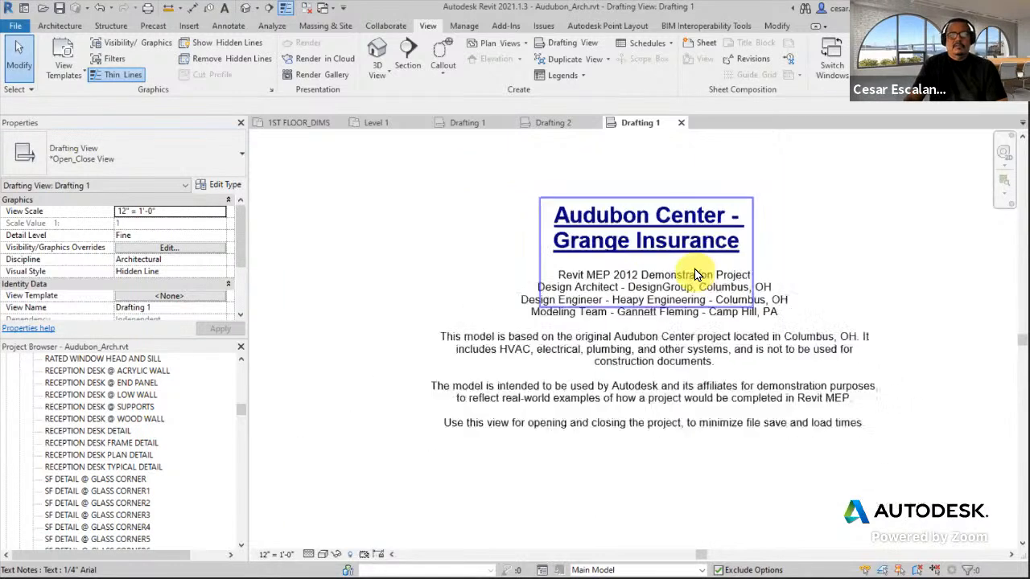
click(680, 123)
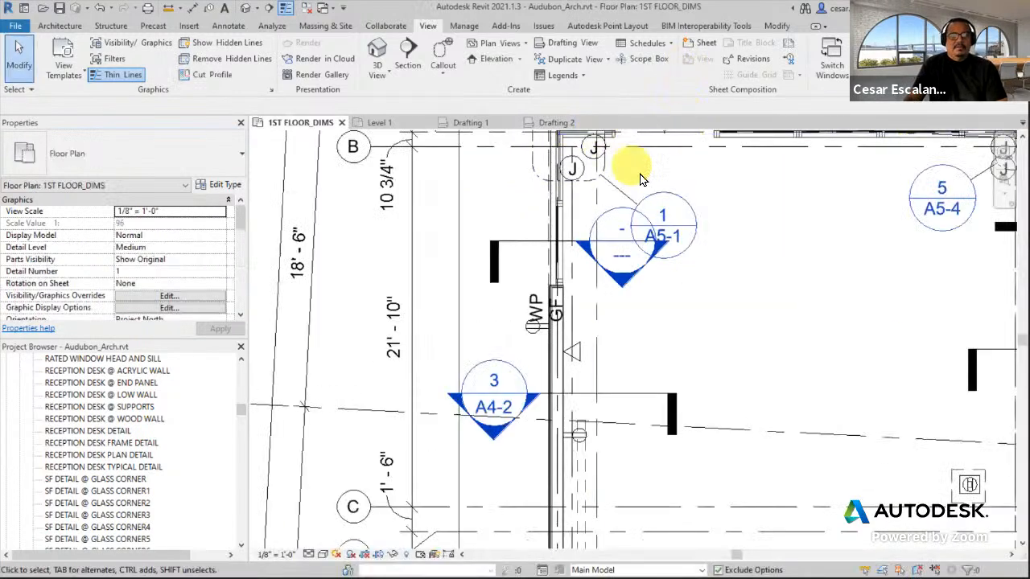
Step: Change the new section marker's referenced view to Drafting View: Drafting 2 and open that view from the marker
click(532, 241)
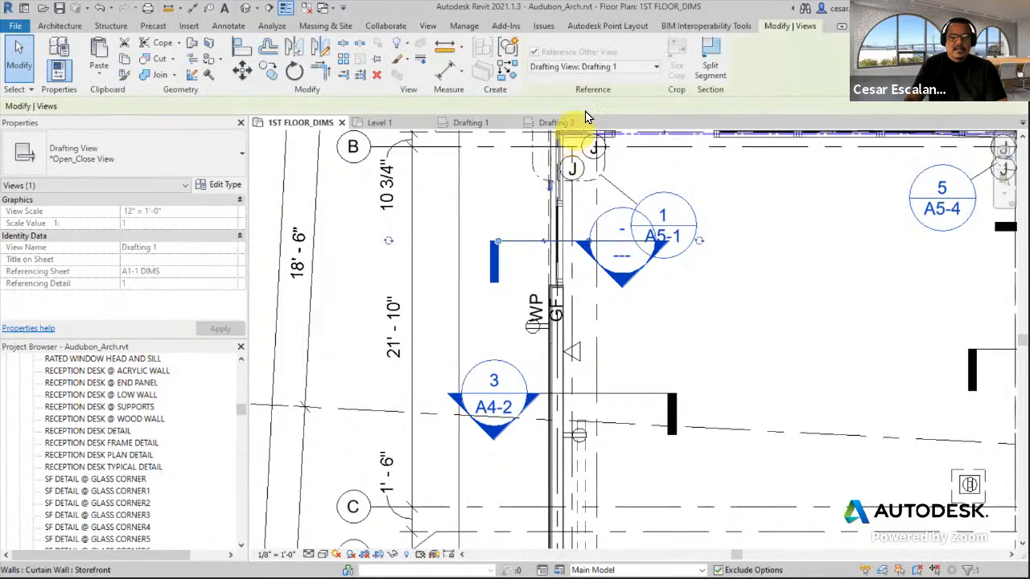
click(601, 67)
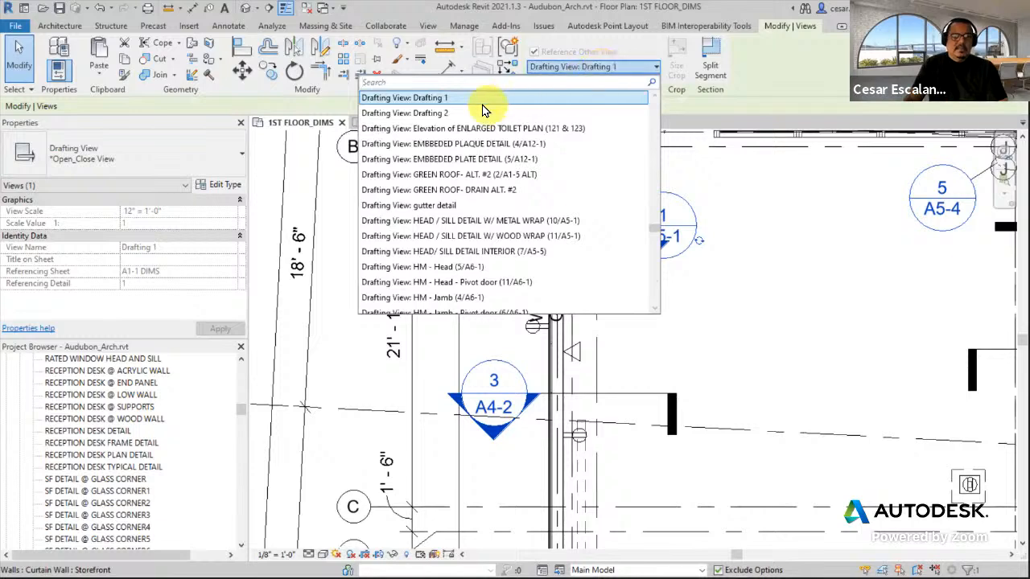
click(442, 114)
click(720, 309)
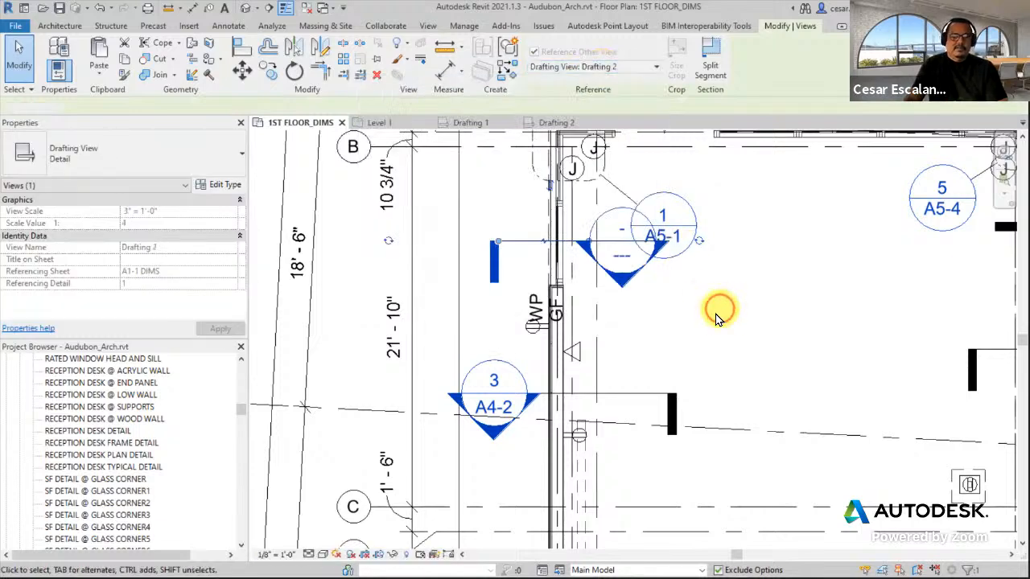
double_click(624, 285)
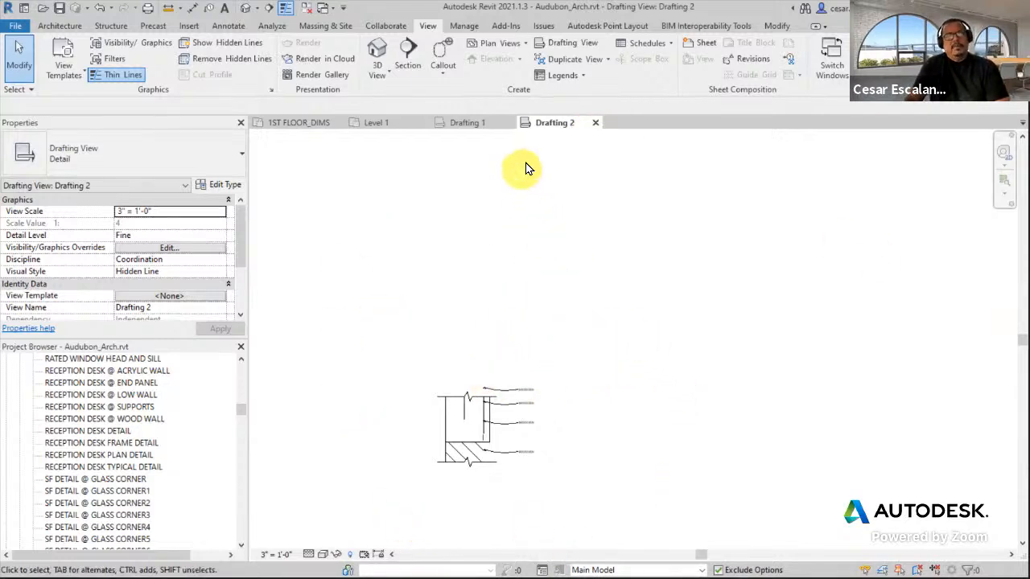
Step: Close the Drafting 2 view of Audubon_Arch.rvt and the Drafting 1 view of Project1
click(499, 128)
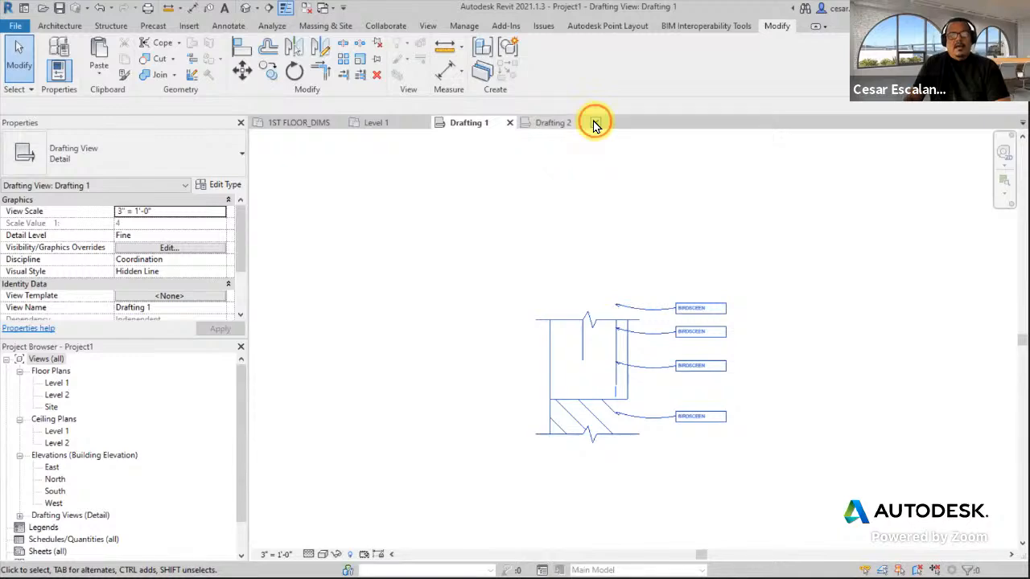
click(595, 123)
click(509, 123)
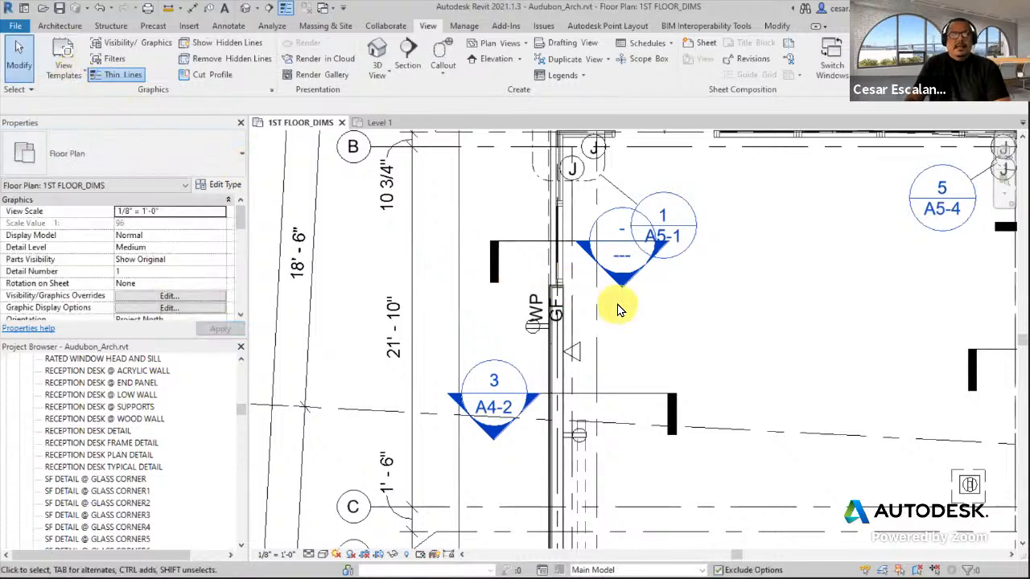
Step: Switch from the 1ST FLOOR_DIMS plan to the Level 1 floor plan of Project1
scroll(745, 321, down, 2)
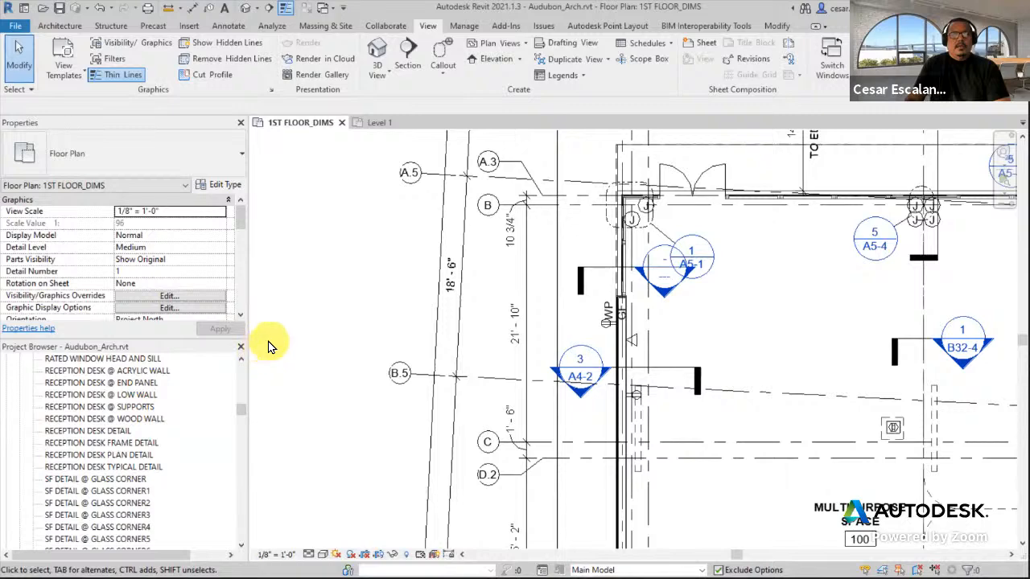
scroll(271, 345, down, 1)
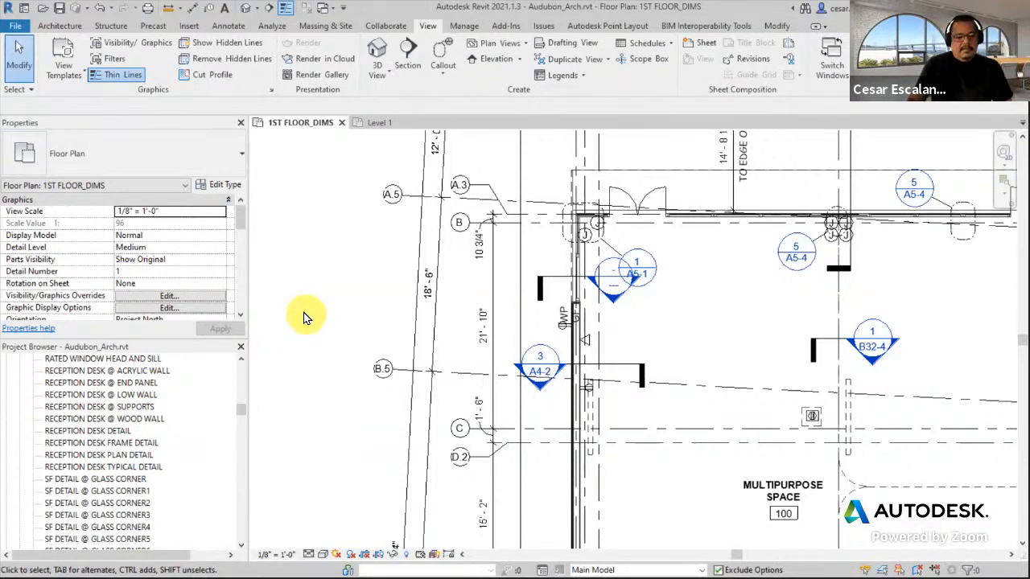
drag(241, 409, 244, 394)
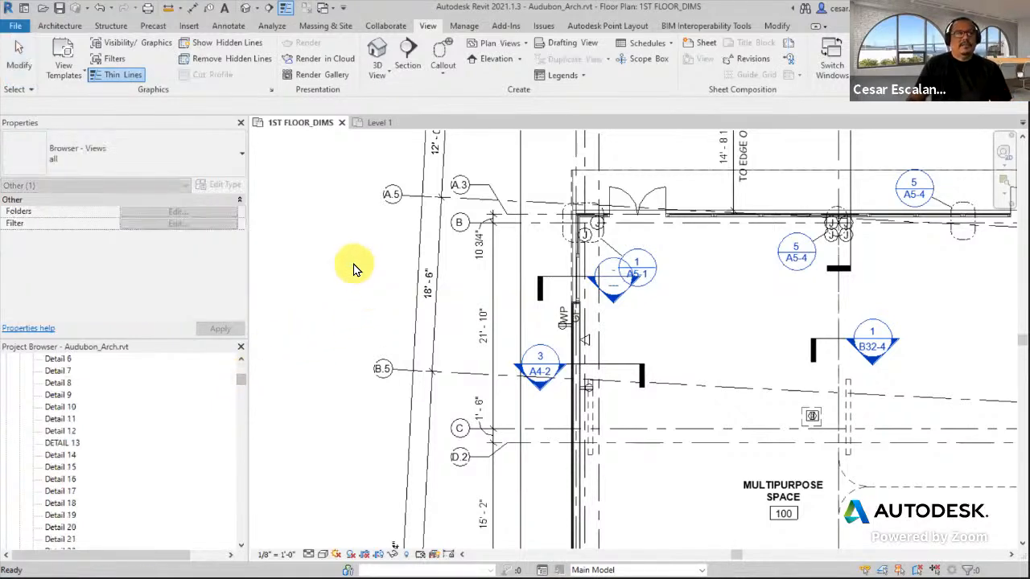
click(366, 123)
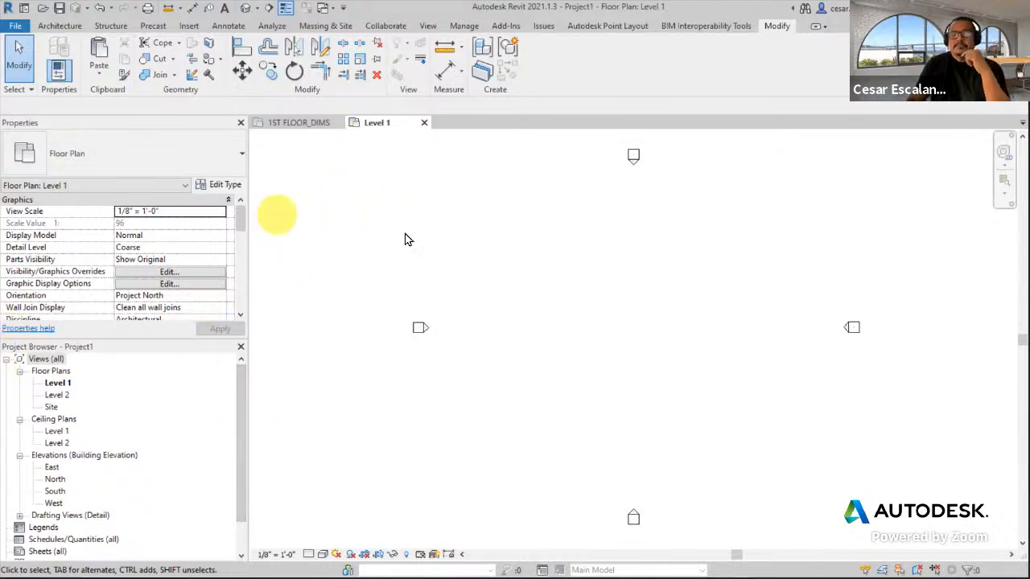
click(192, 29)
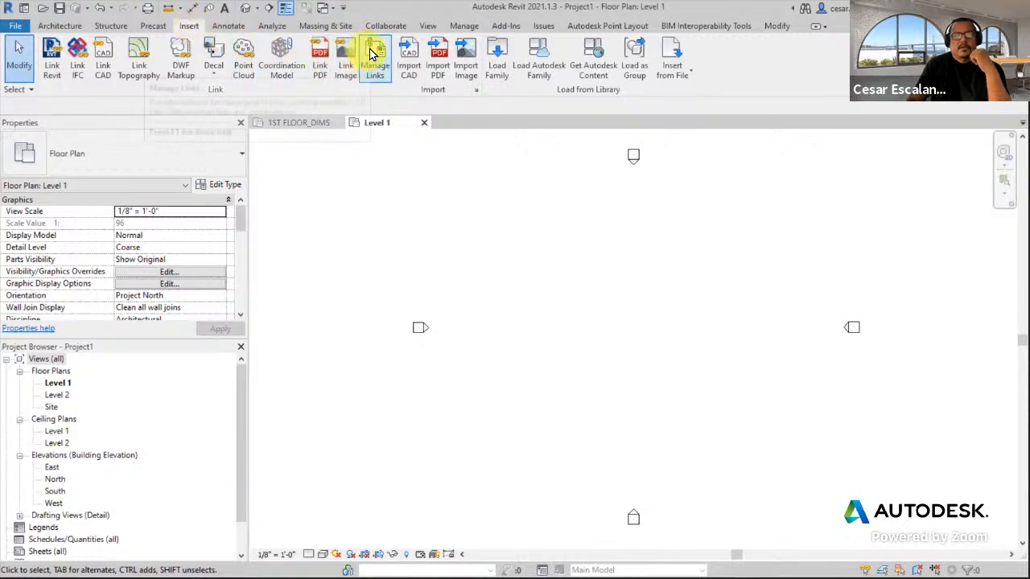
click(429, 27)
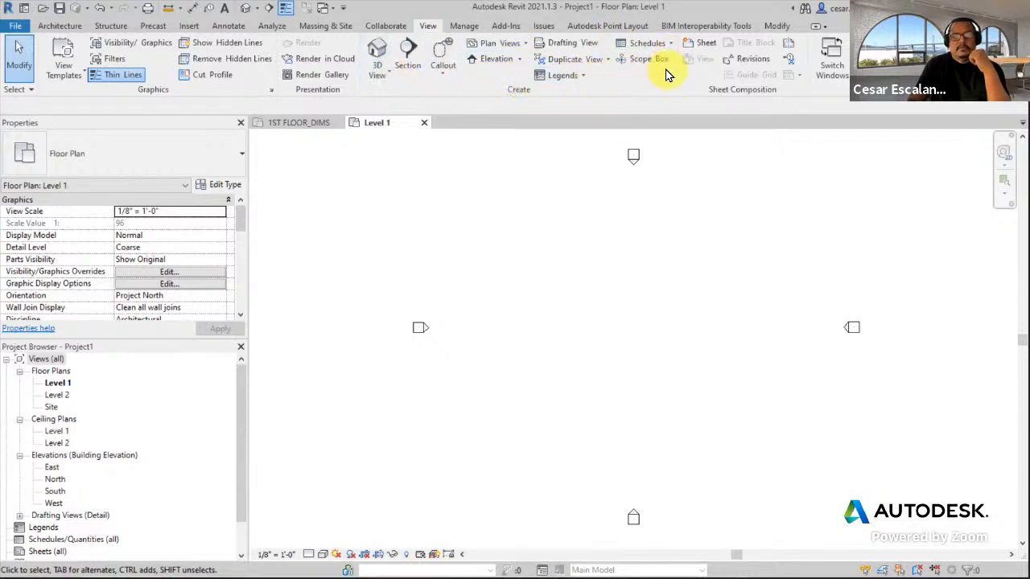
click(605, 61)
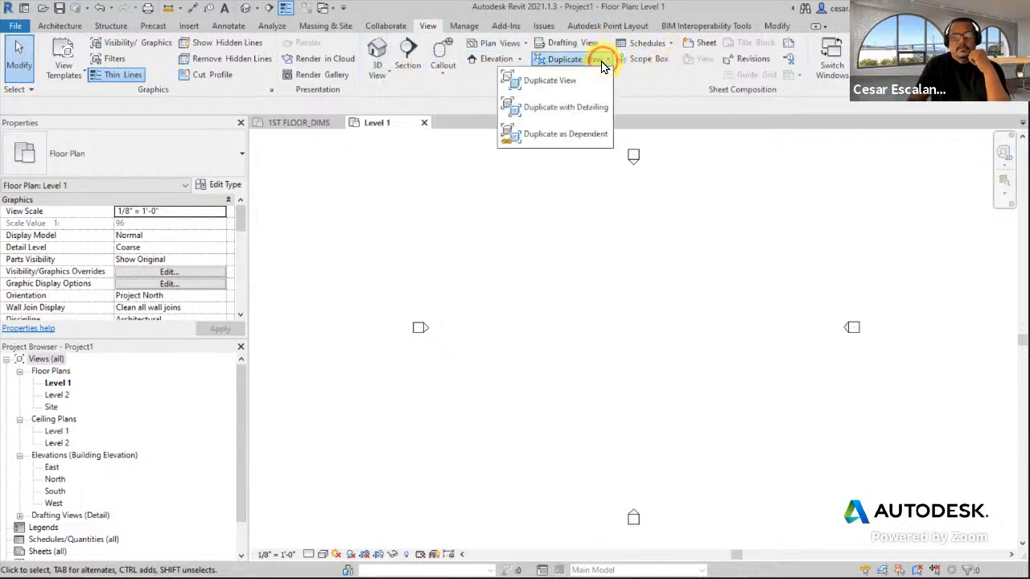
click(630, 96)
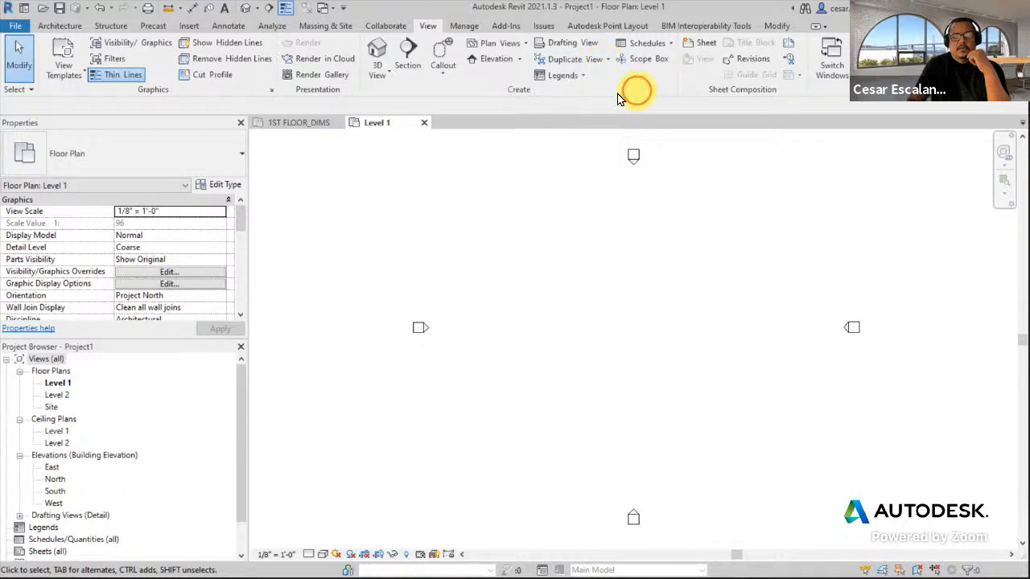
click(190, 25)
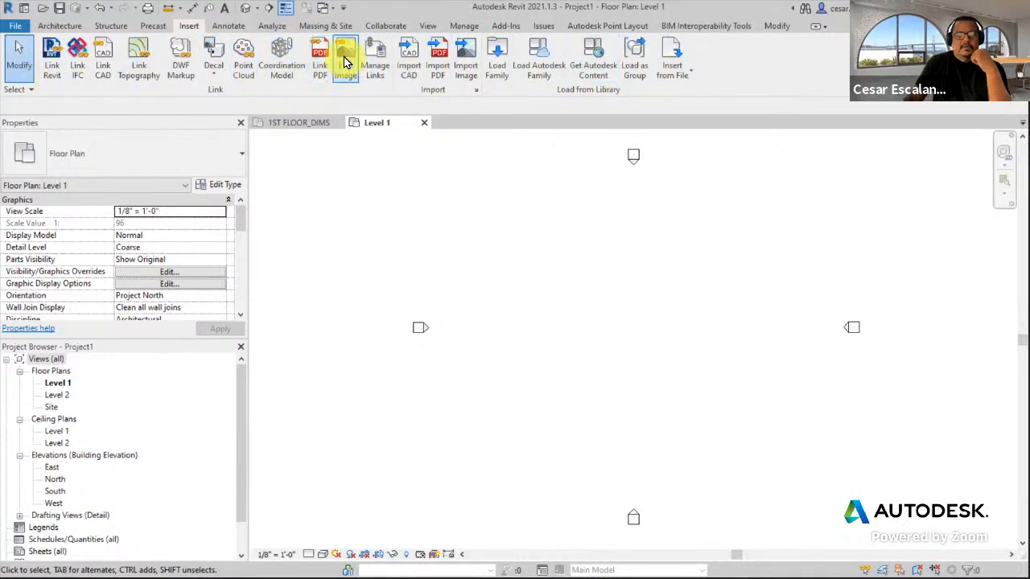
click(426, 28)
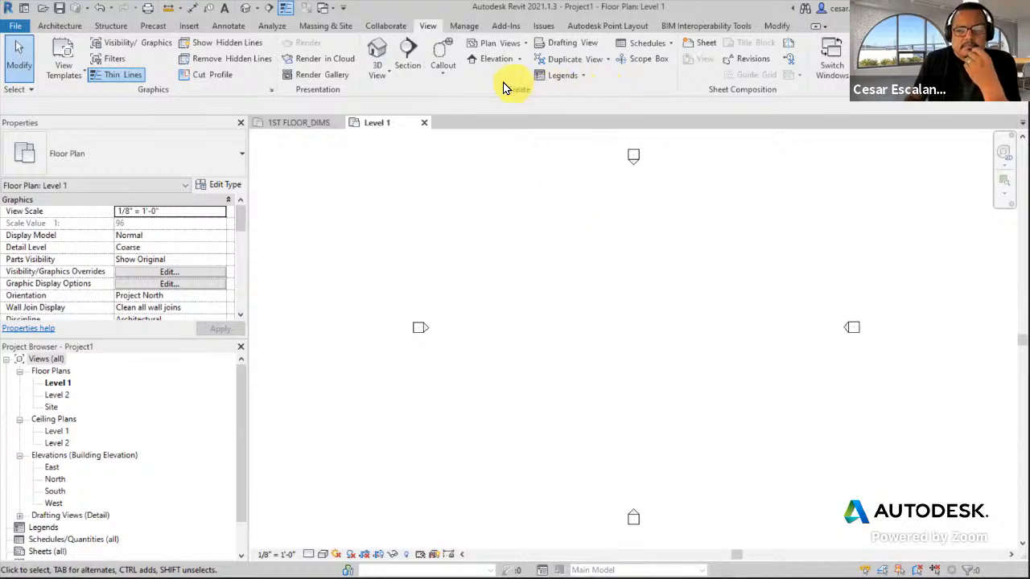
click(584, 76)
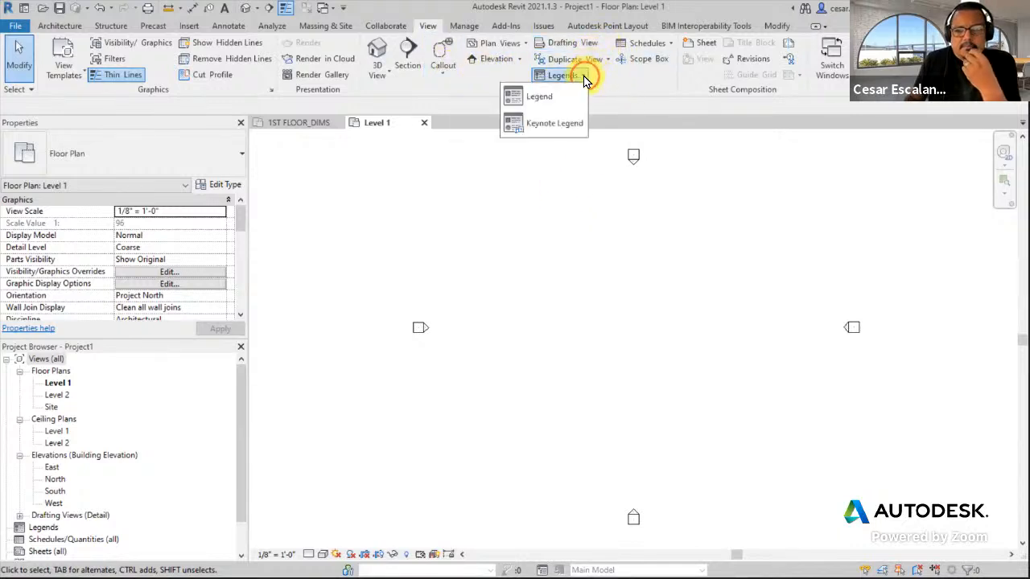
click(661, 46)
click(386, 81)
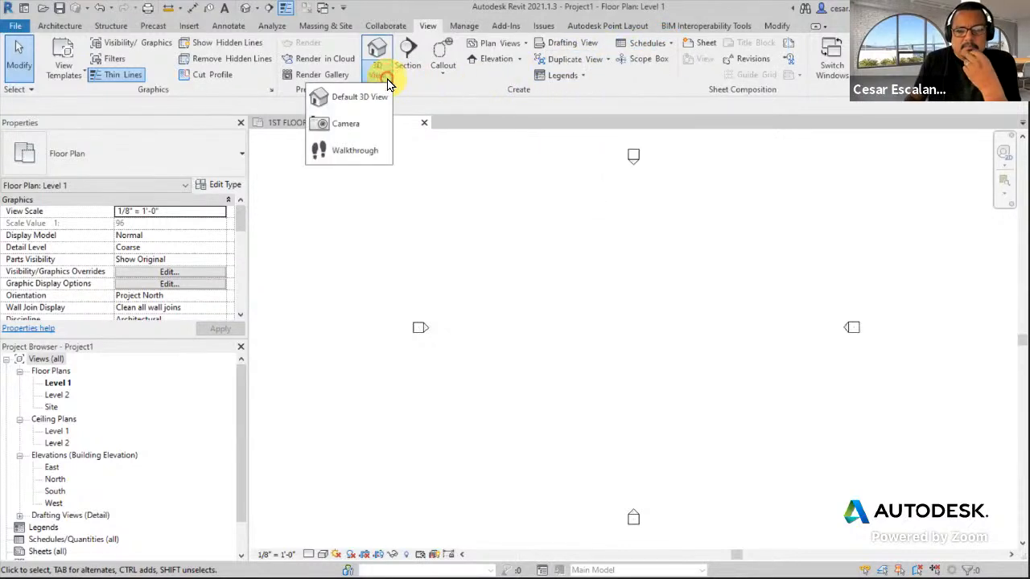
click(440, 80)
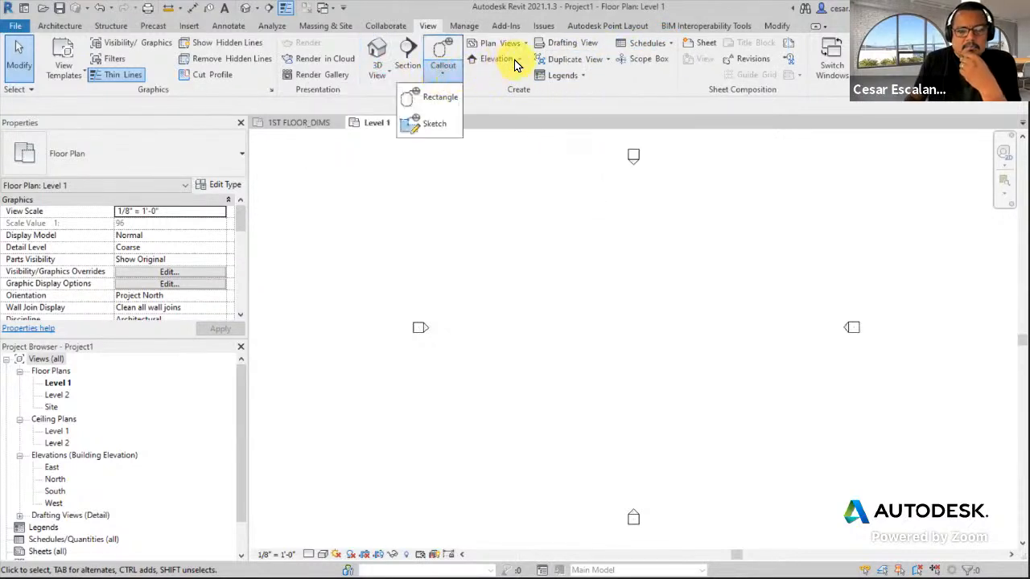
click(52, 29)
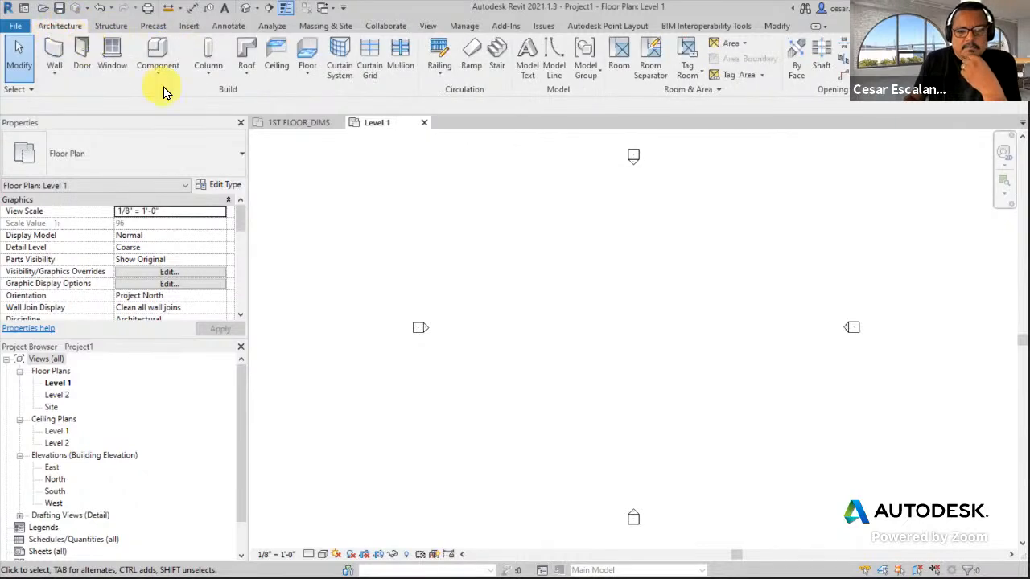
click(431, 29)
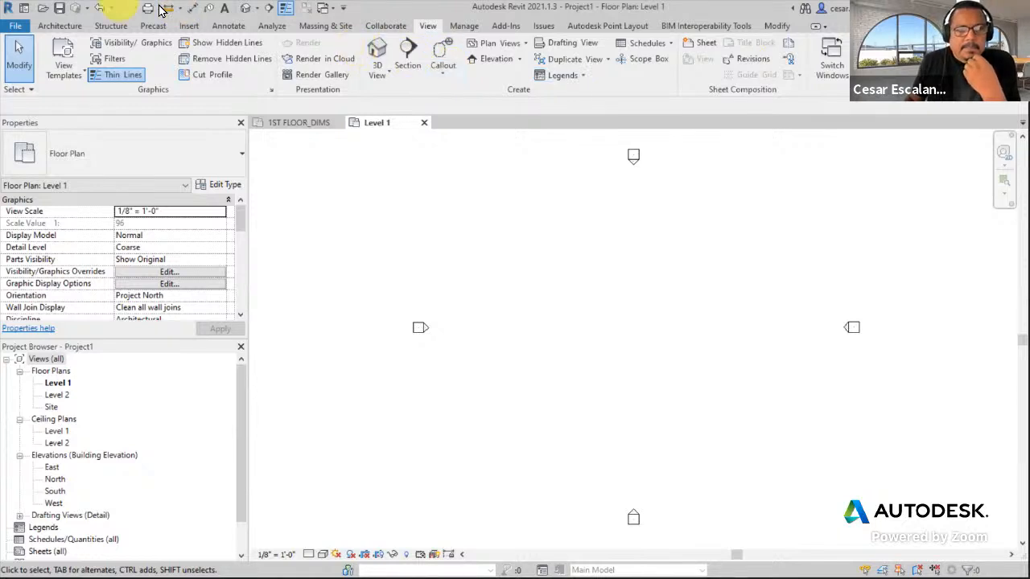
click(188, 26)
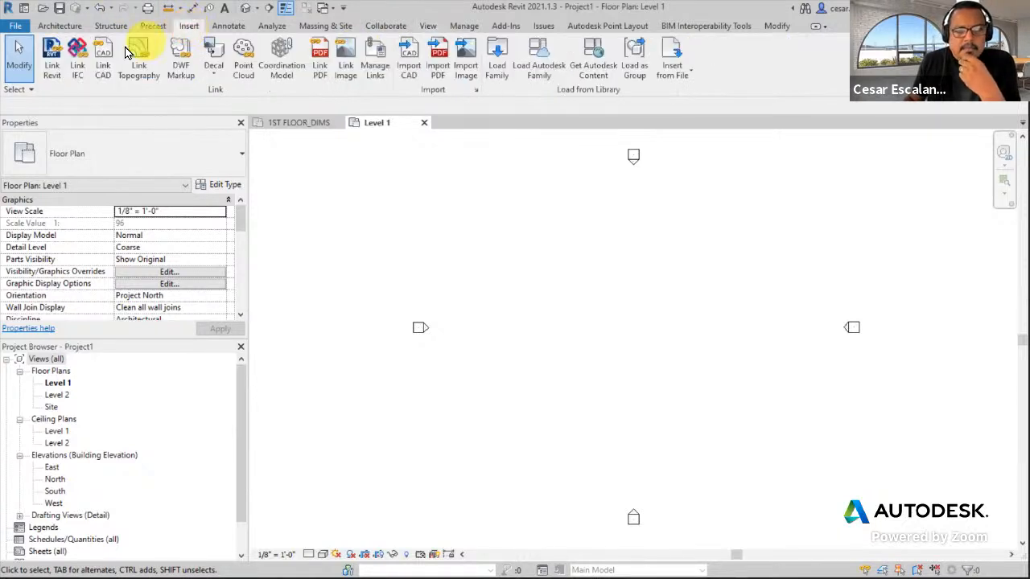
click(476, 89)
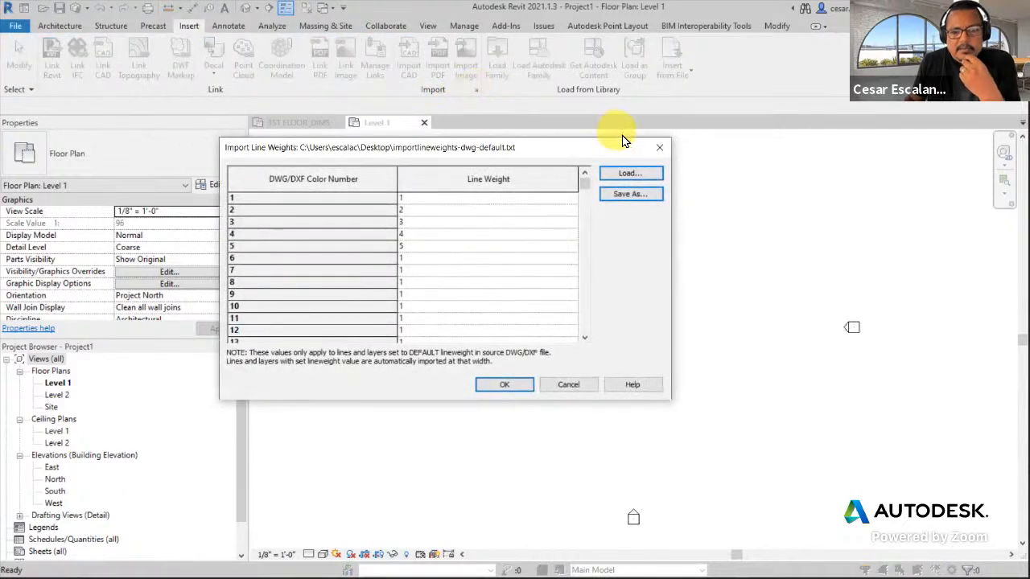
click(661, 149)
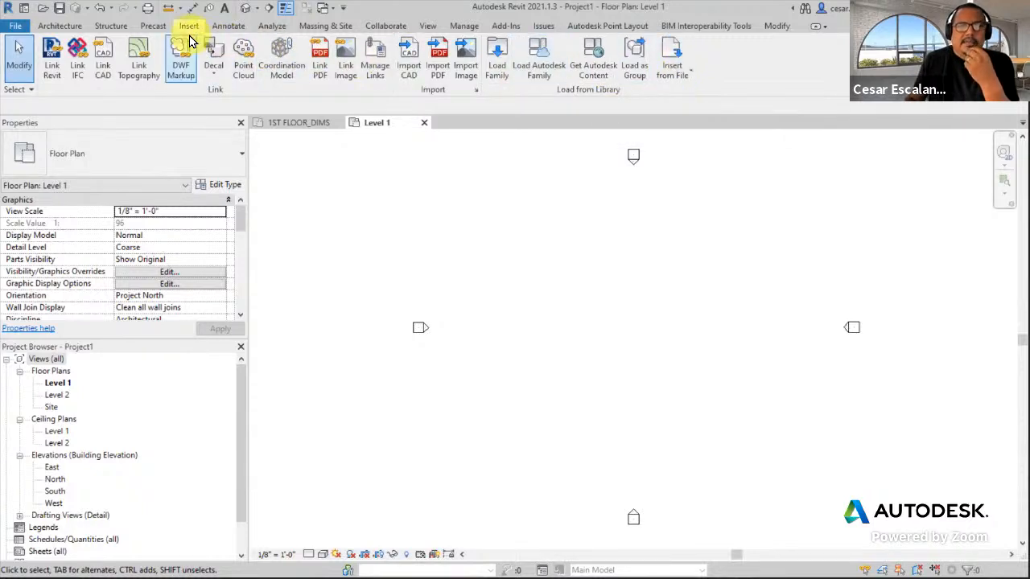
Step: Start inserting views from a file, choosing Audubon_Arch.rvt from the inner Audubon Center folder under RAC_Summer2021 on the D: drive
click(677, 74)
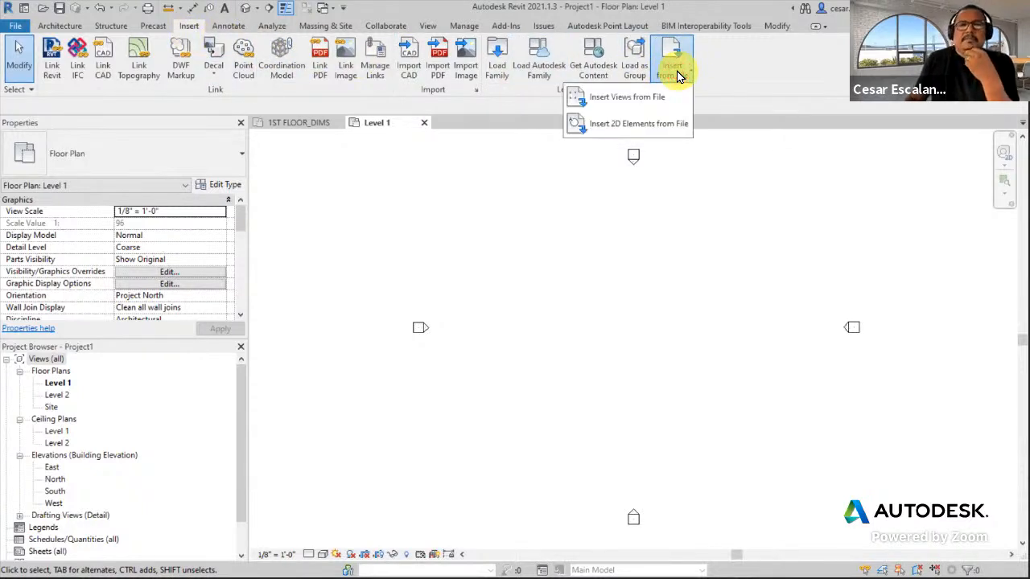
click(624, 101)
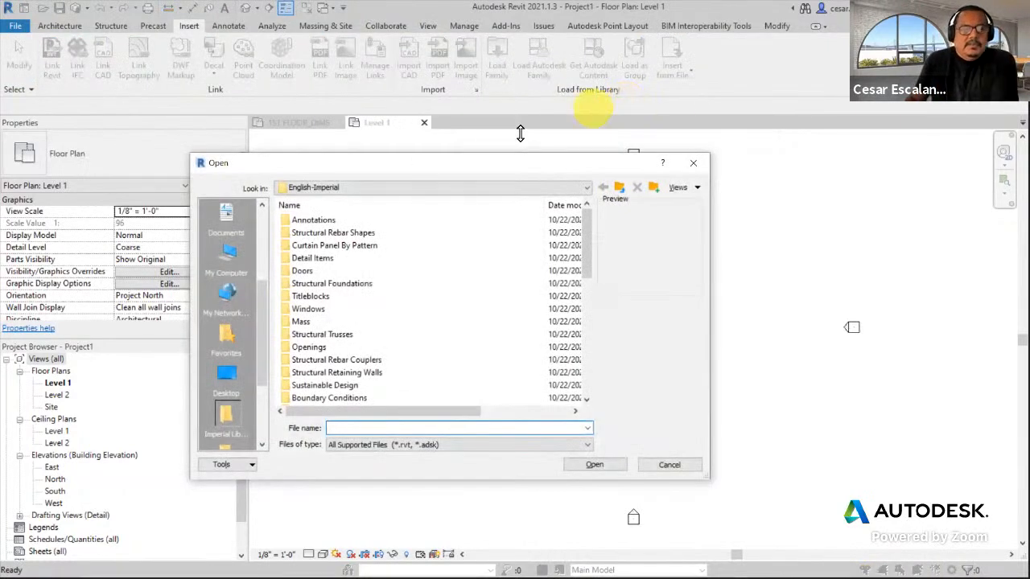
click(487, 190)
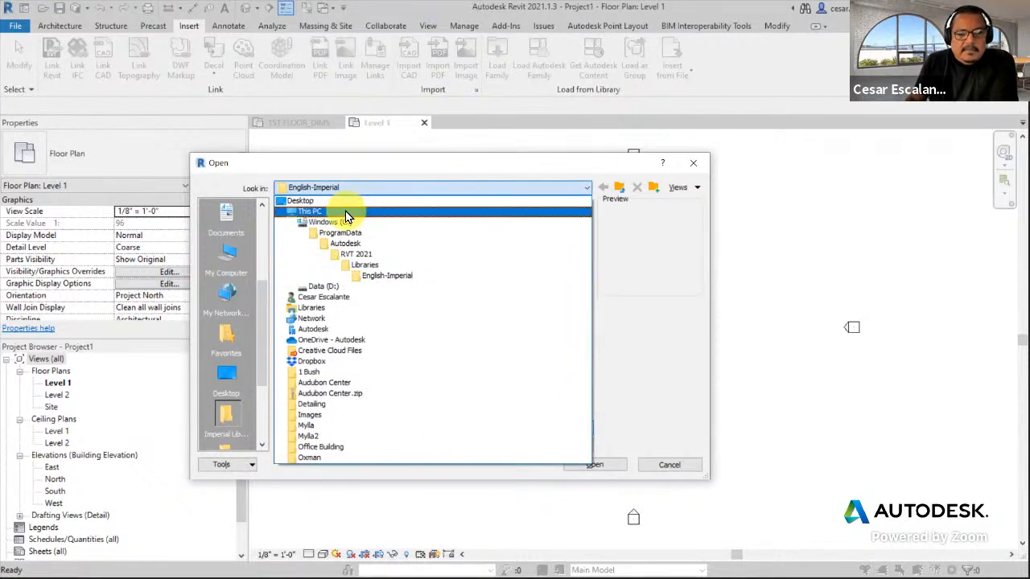
click(324, 210)
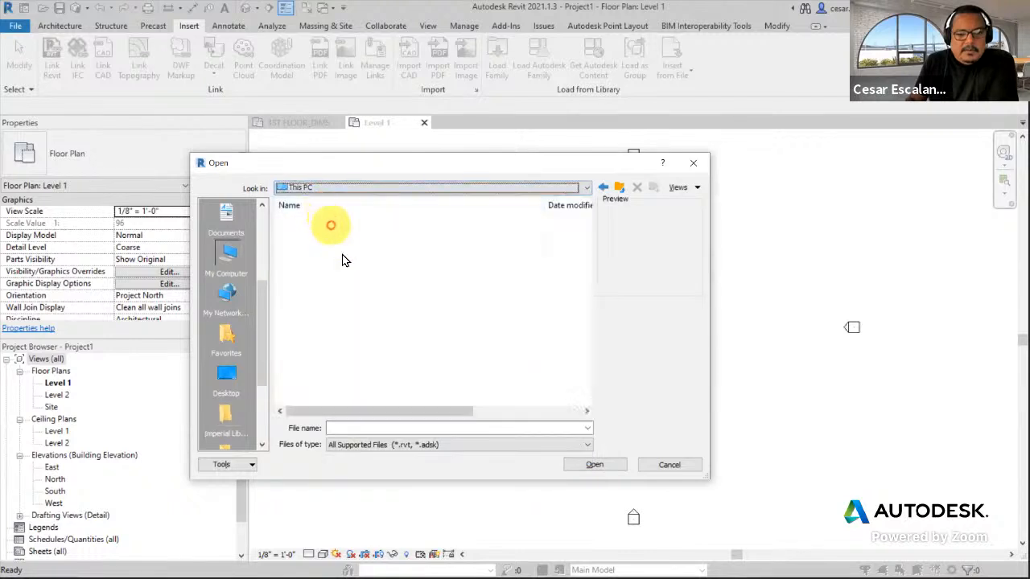
double_click(316, 372)
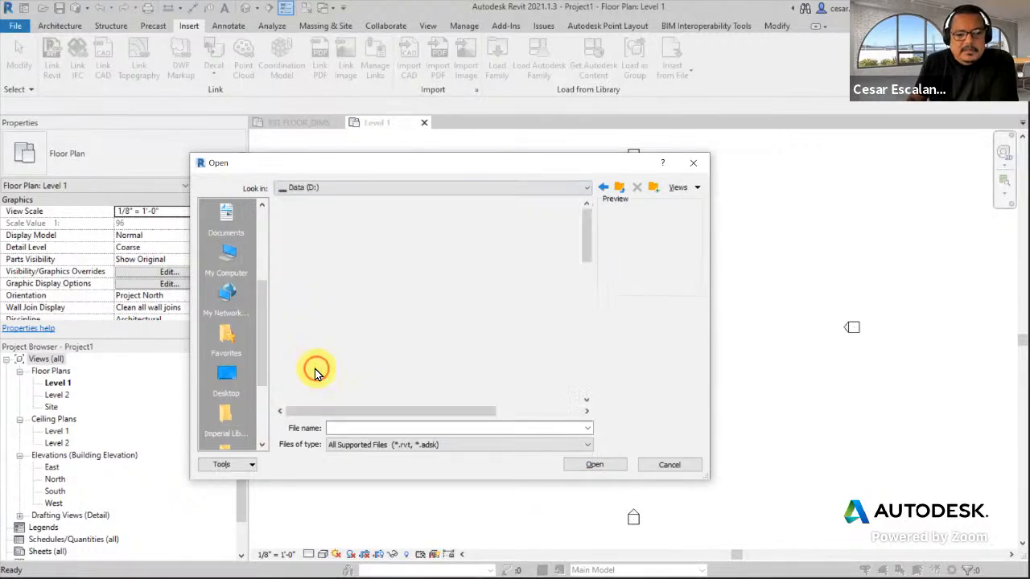
drag(583, 243, 579, 348)
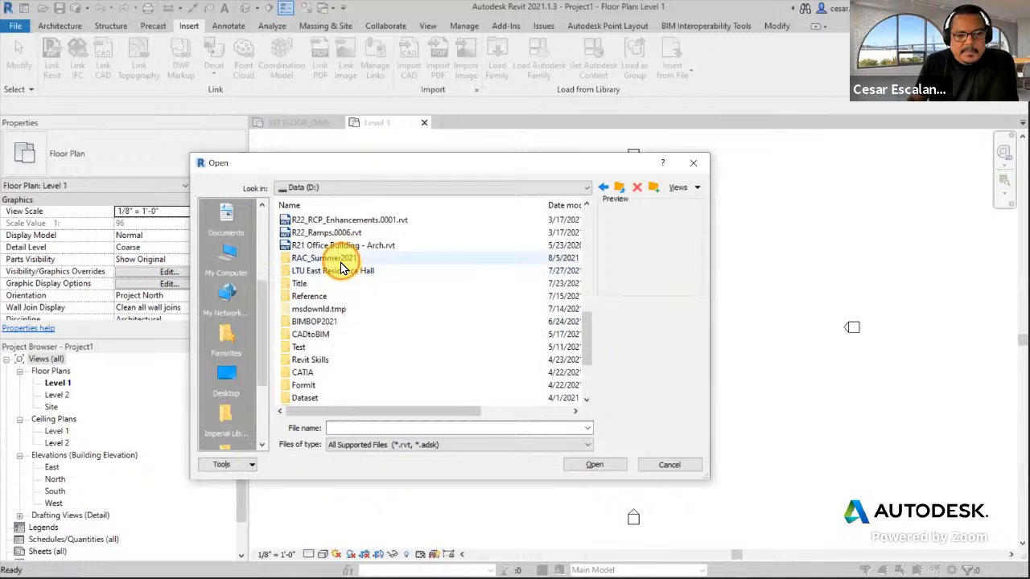
double_click(340, 259)
scroll(413, 265, down, 3)
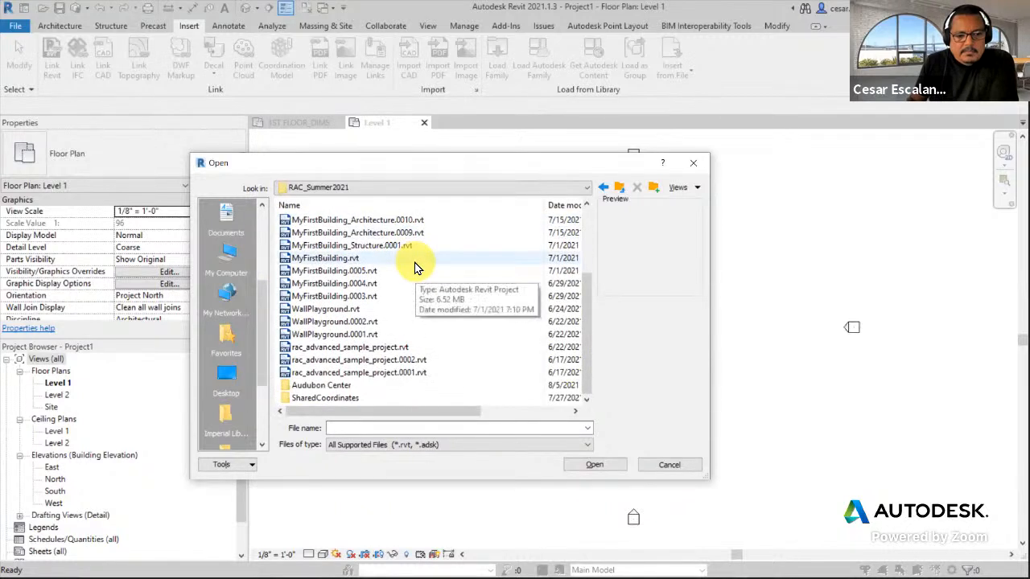
double_click(315, 385)
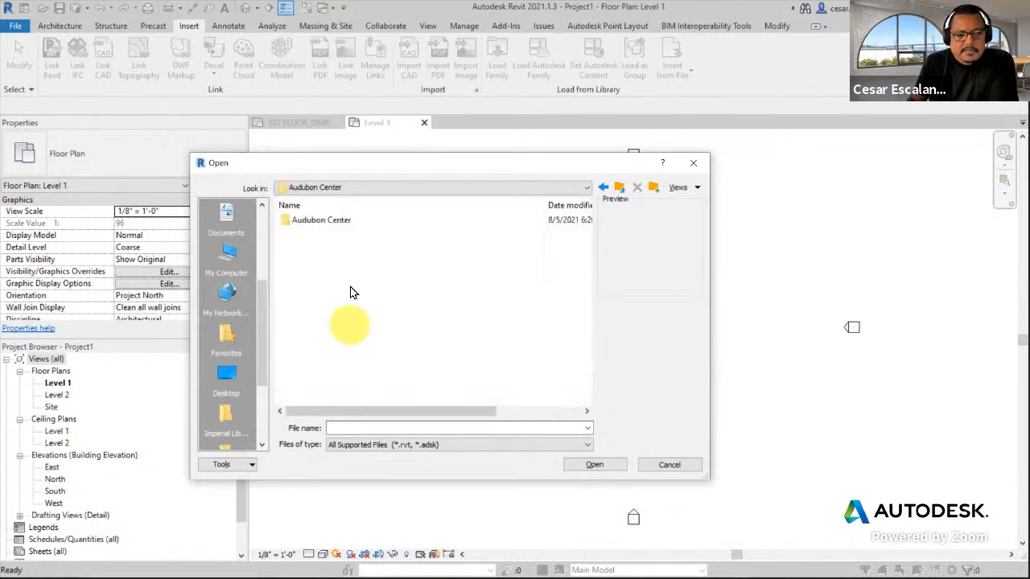
double_click(342, 226)
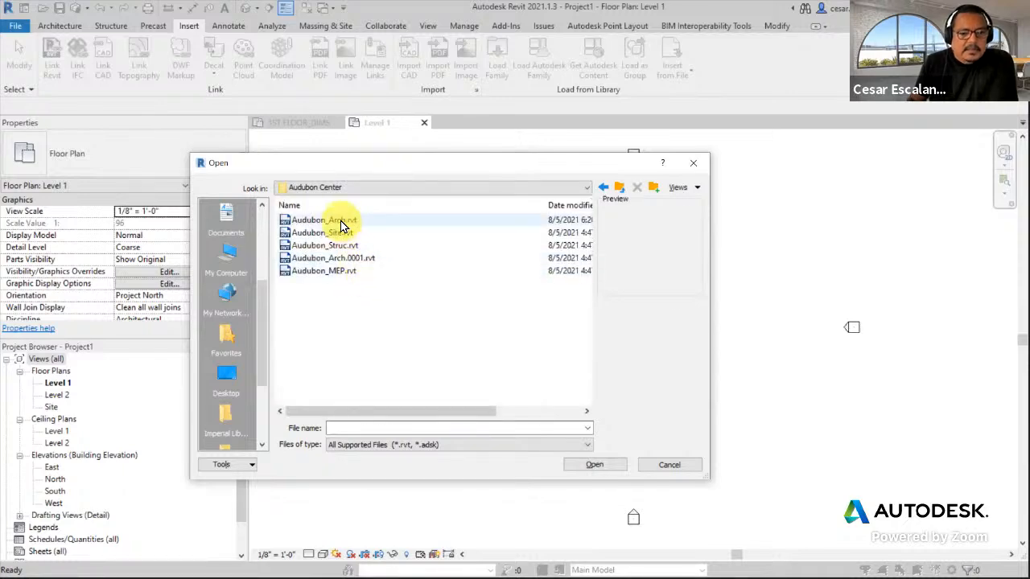
click(344, 221)
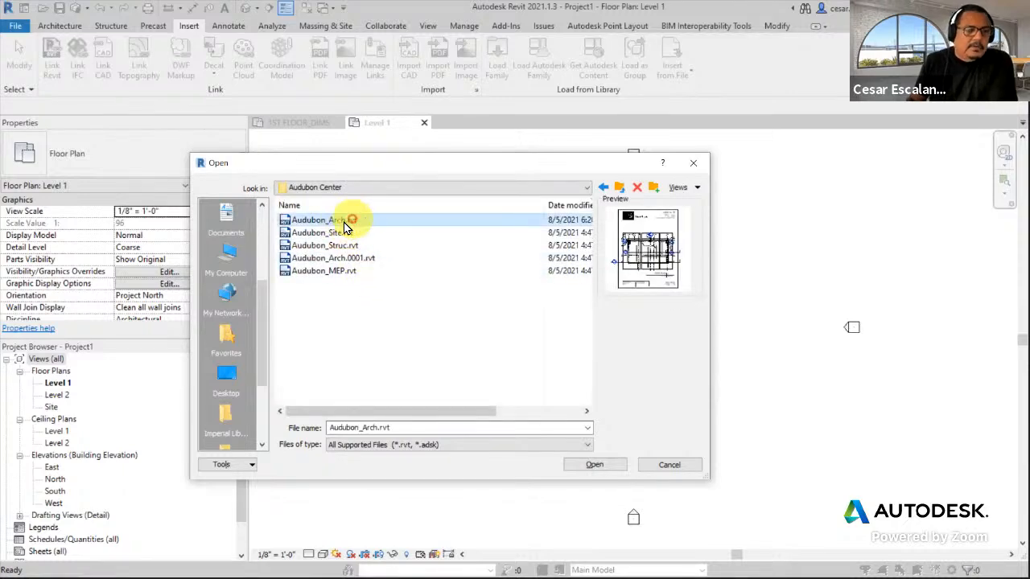
click(595, 465)
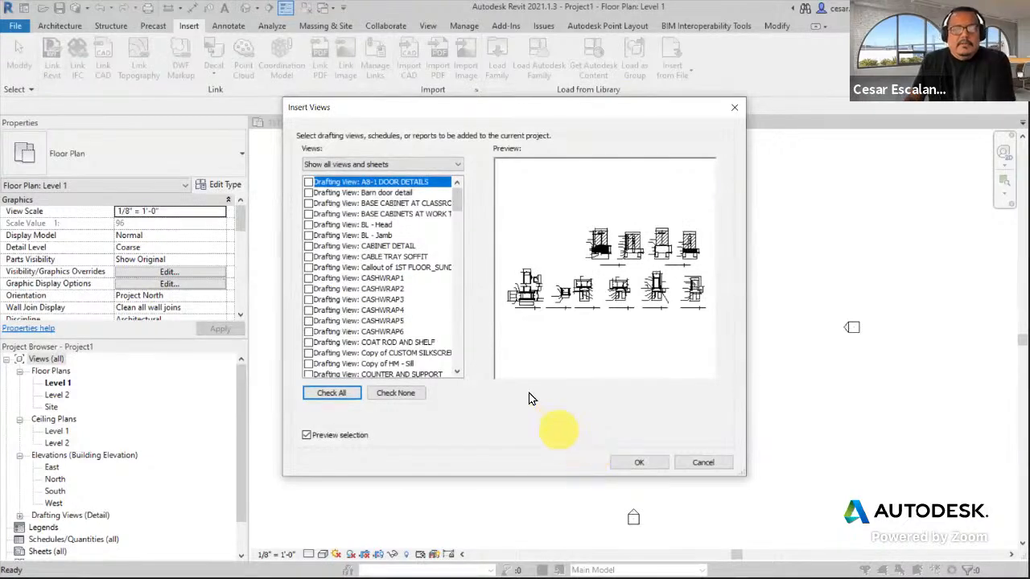
Step: Mark the nine drafting views from PARTITION 1A-1 through PARTITION 3B-1 for insertion
drag(457, 201, 463, 297)
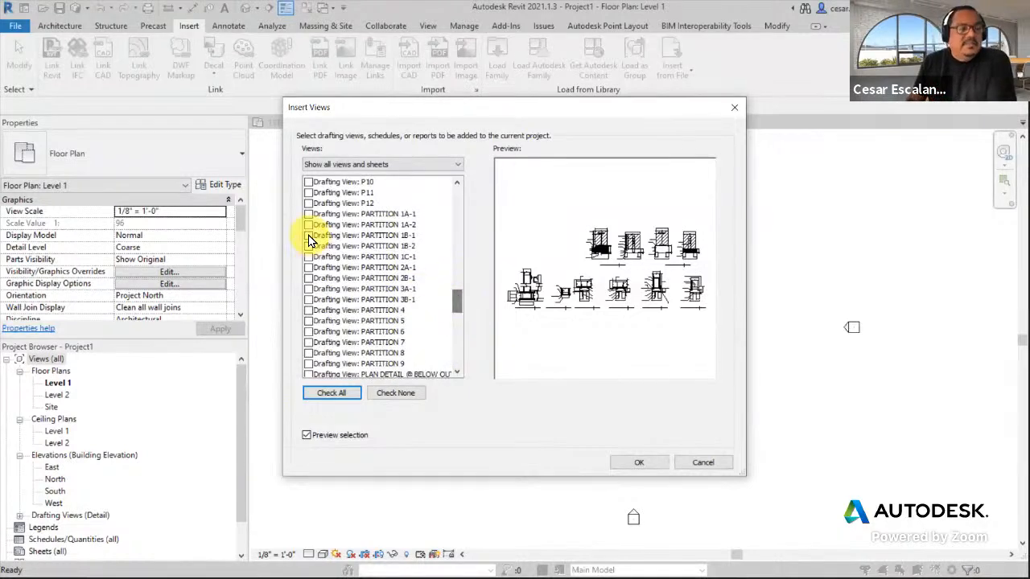
click(309, 214)
click(309, 225)
click(309, 235)
click(309, 245)
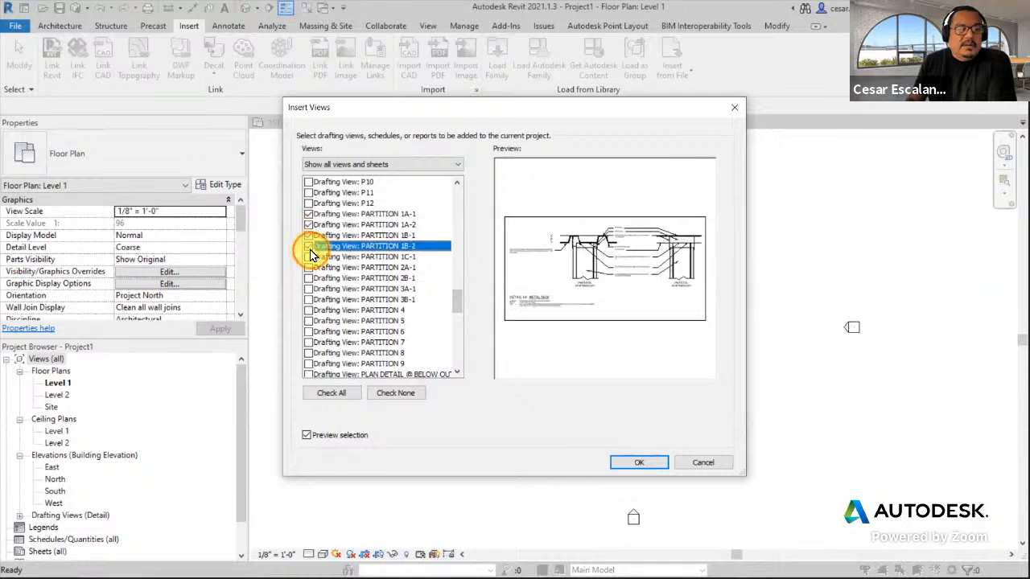
click(309, 257)
click(308, 267)
click(309, 278)
click(309, 288)
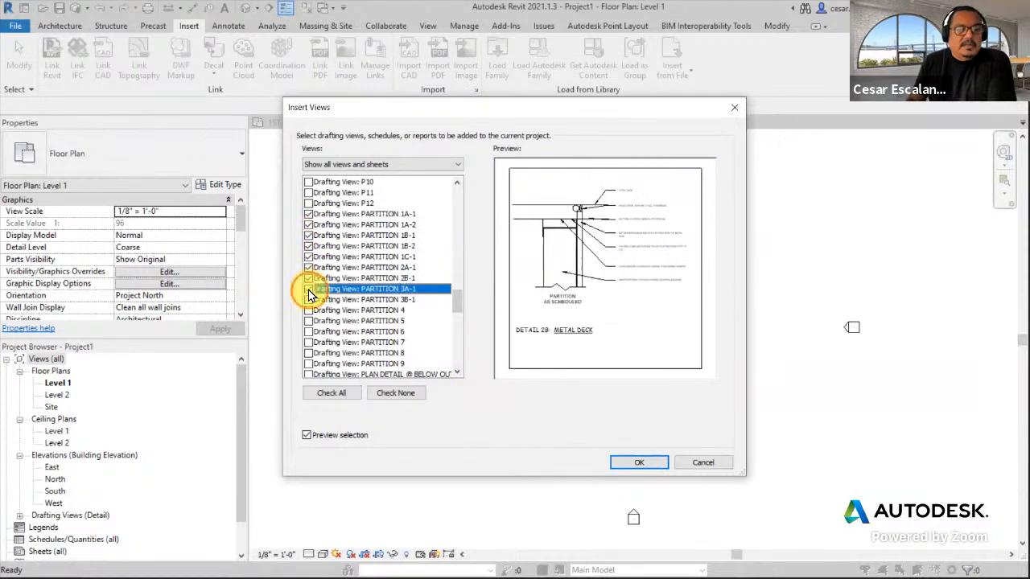
click(309, 300)
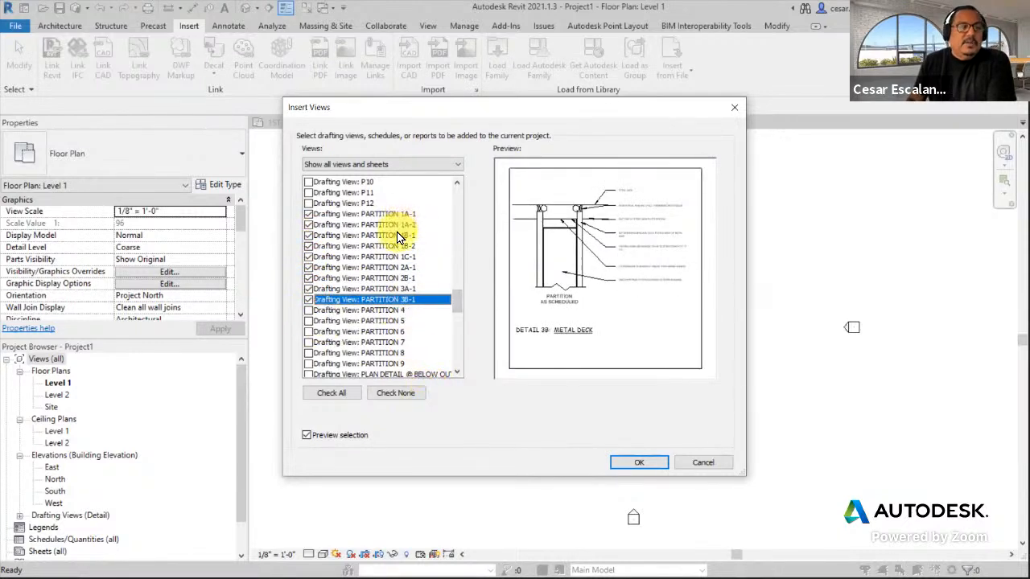
Step: Look through the other insertable views, then insert the marked drafting views and accept the current project's types for the duplicates
drag(458, 301, 455, 370)
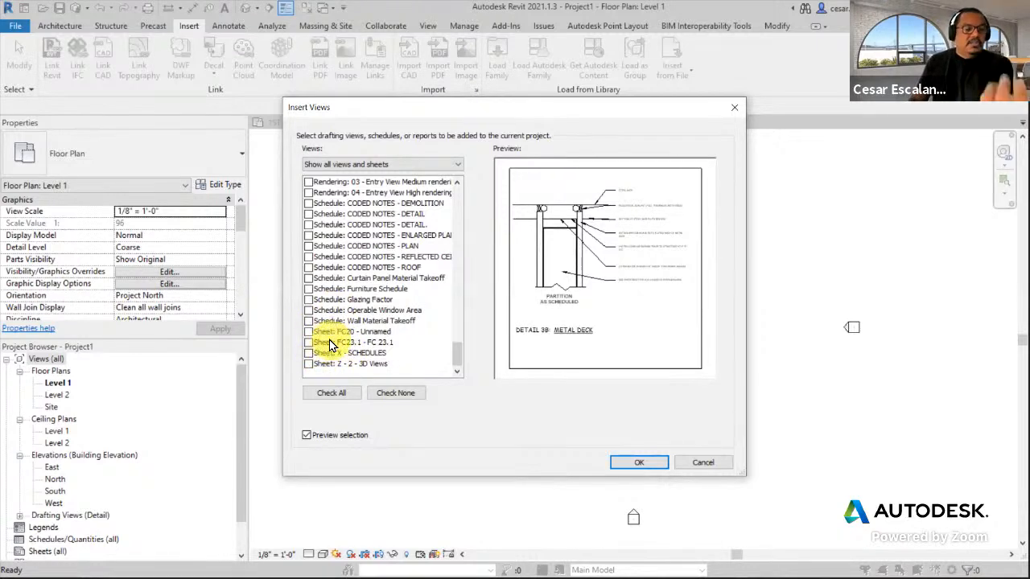
drag(457, 350, 458, 288)
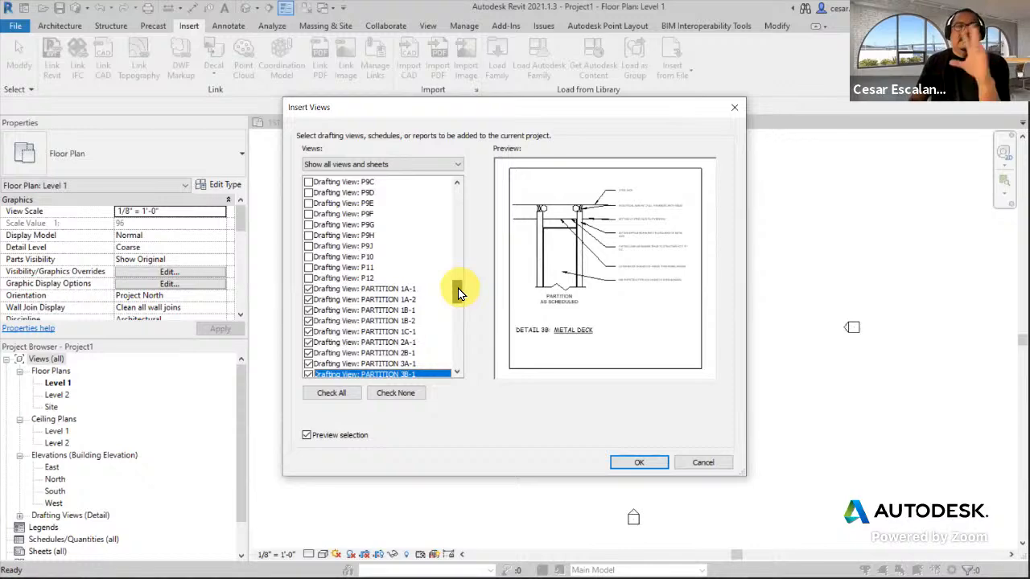
mouse_move(458, 285)
mouse_down()
mouse_move(459, 186)
mouse_move(445, 299)
mouse_up()
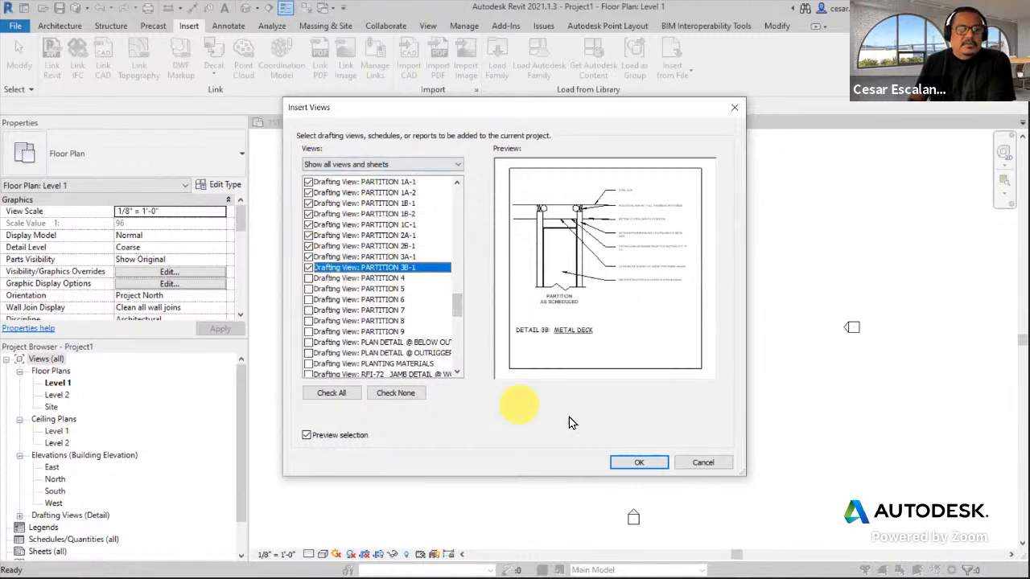
click(638, 462)
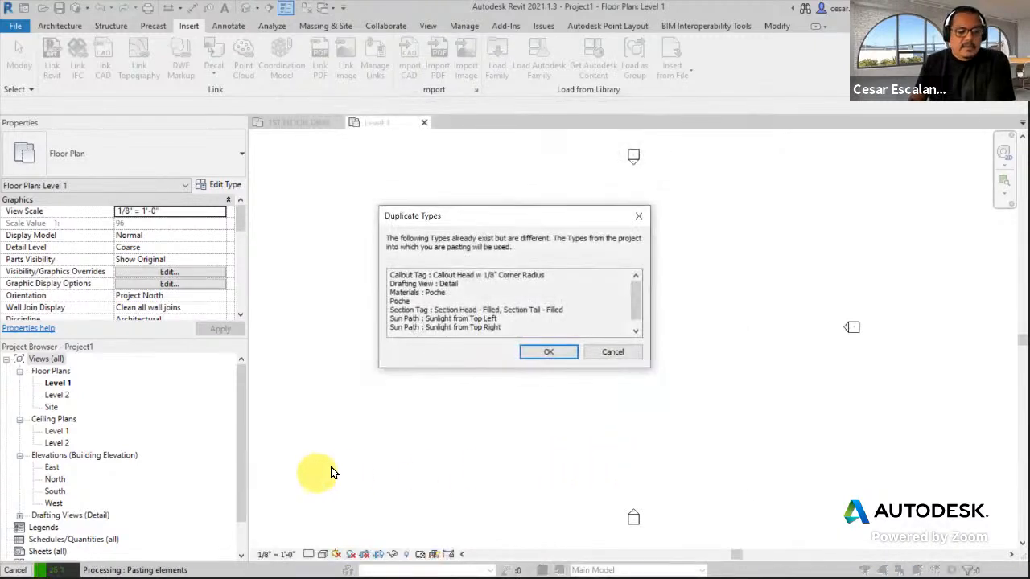
click(532, 355)
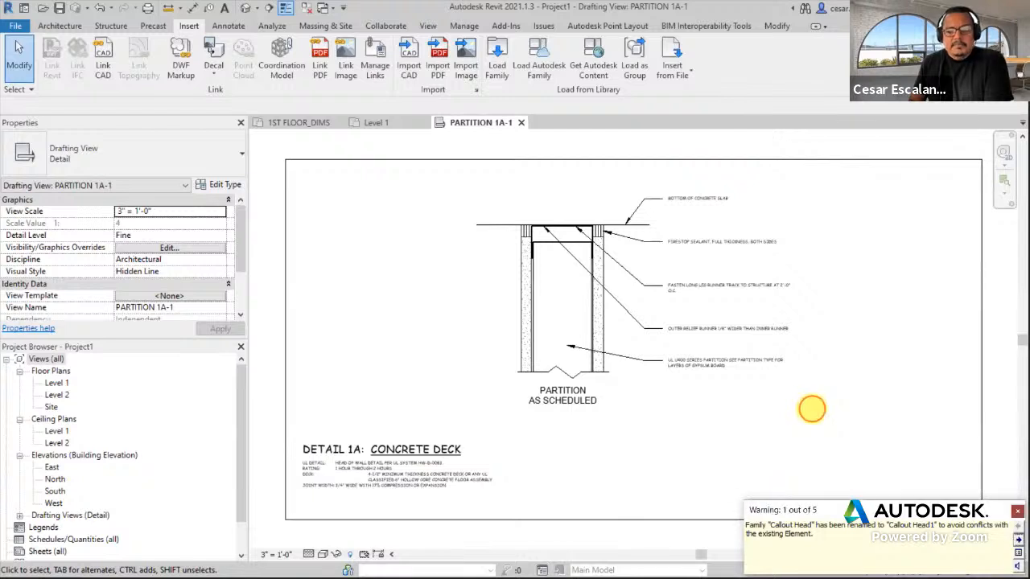
Step: Expand the project's drafting views and open PARTITION 1A-2, PARTITION 1B-1 and PARTITION 1B-2 to check the inserted details
scroll(135, 497, down, 1)
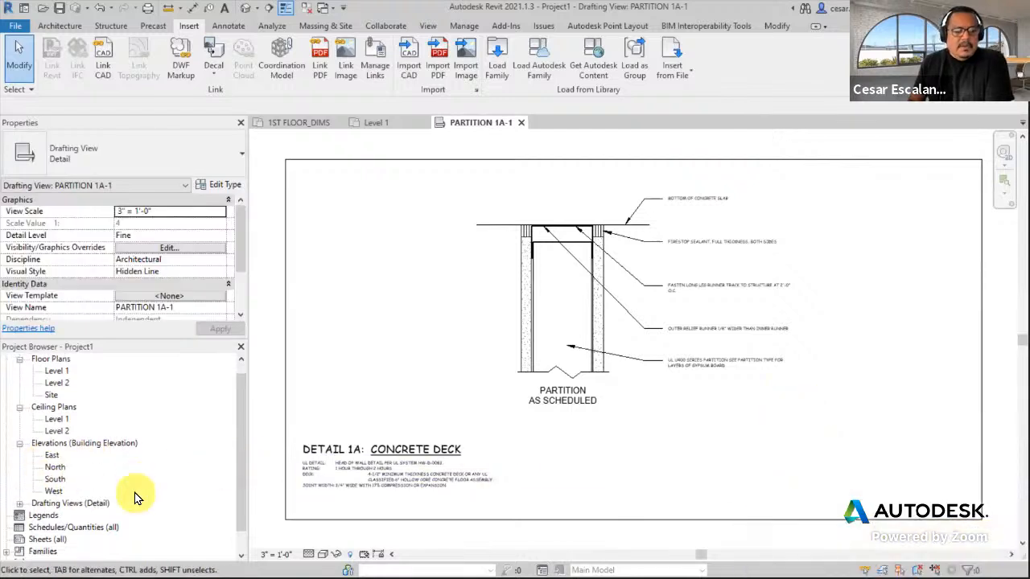
click(19, 504)
double_click(74, 467)
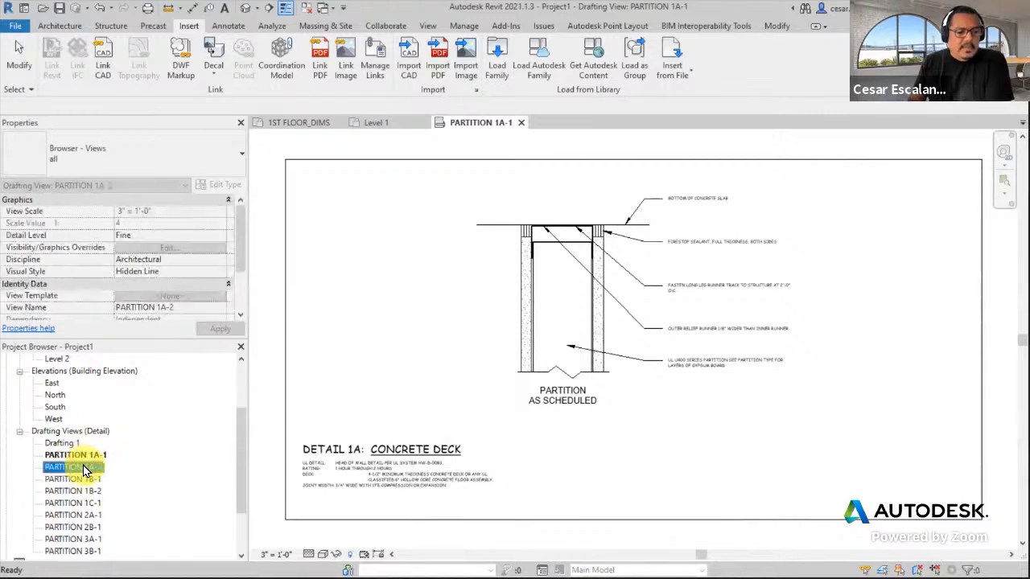
double_click(82, 480)
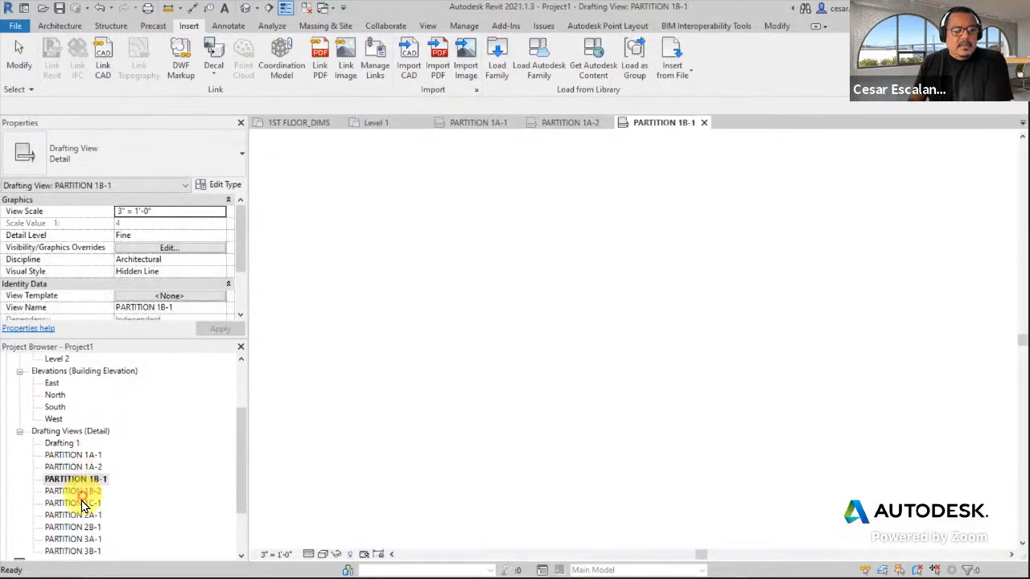
double_click(77, 491)
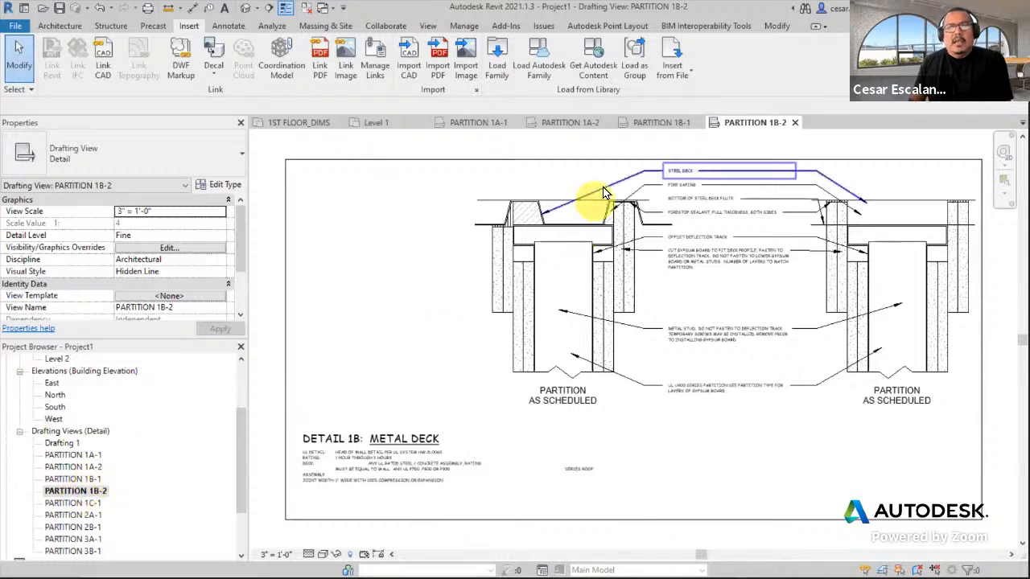
click(675, 87)
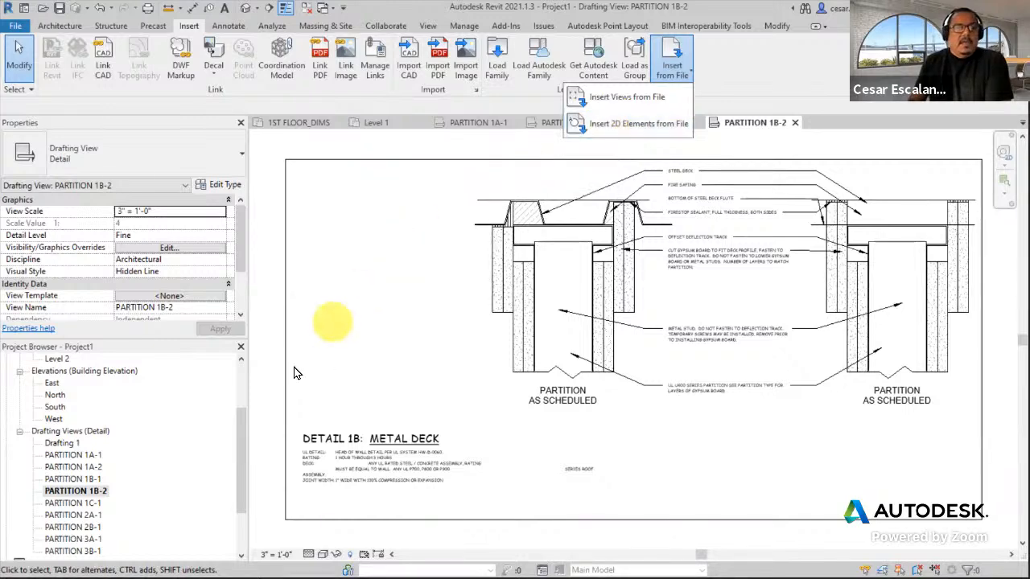
Step: Return to the Level 1 floor plan and draw a short vertical section of type Detail between the four elevation markers
click(241, 441)
drag(235, 489, 247, 357)
double_click(58, 384)
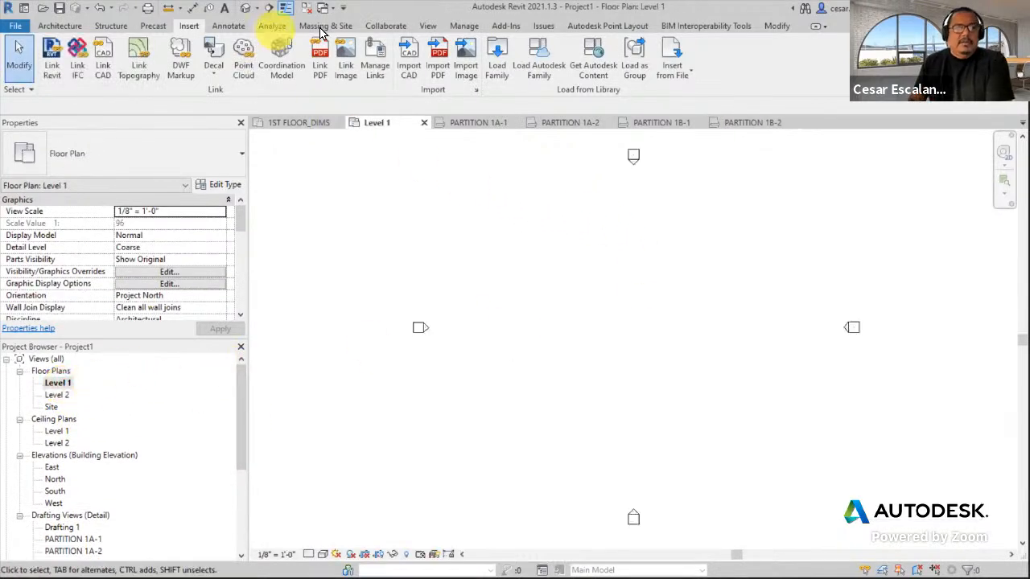
click(429, 27)
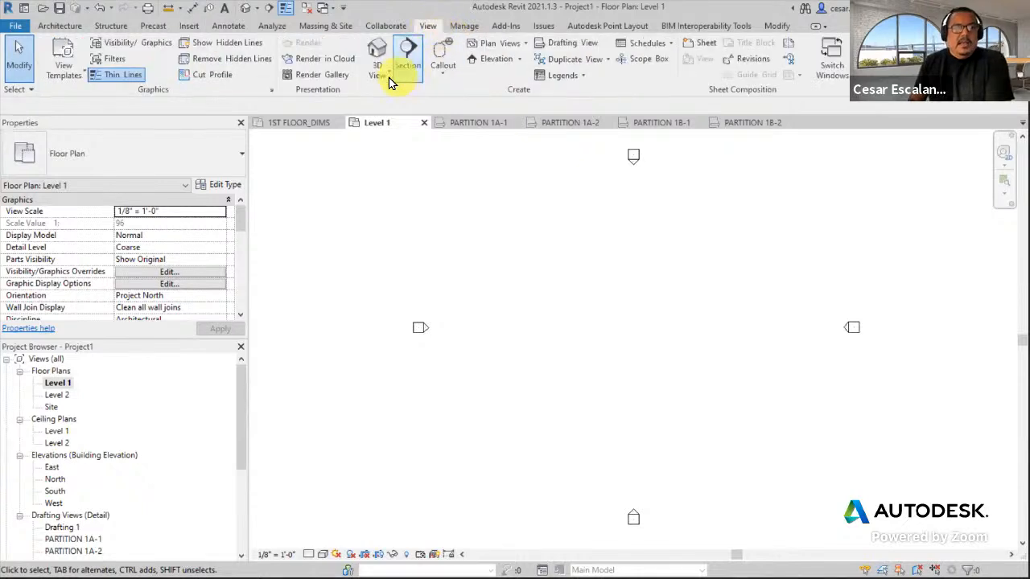
click(408, 54)
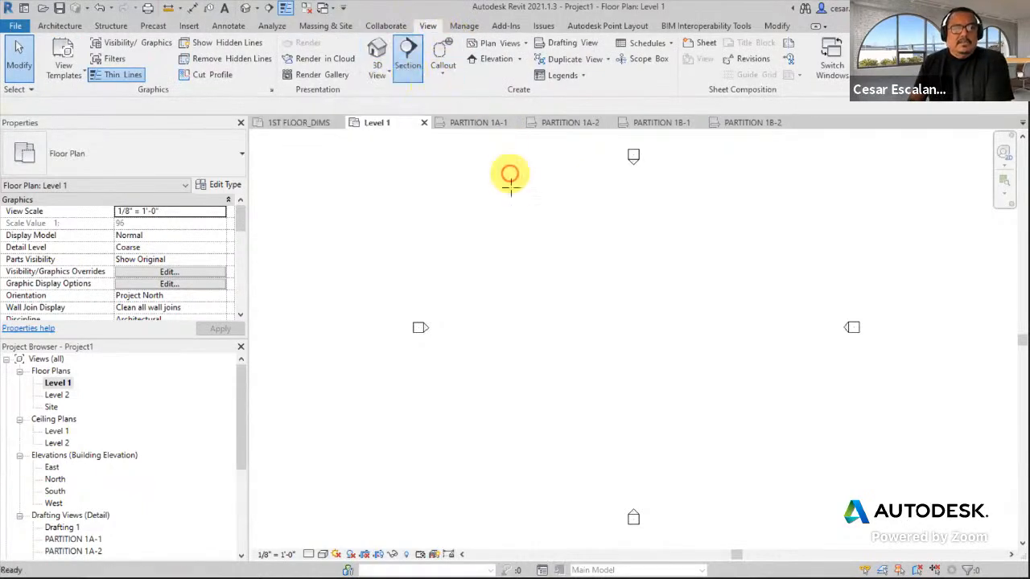
click(166, 161)
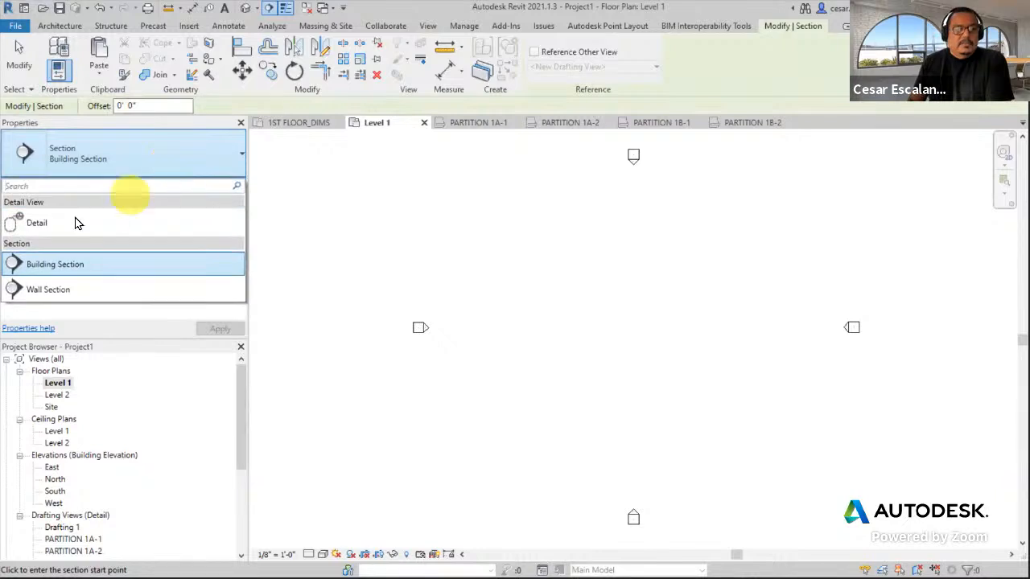
click(136, 223)
click(535, 317)
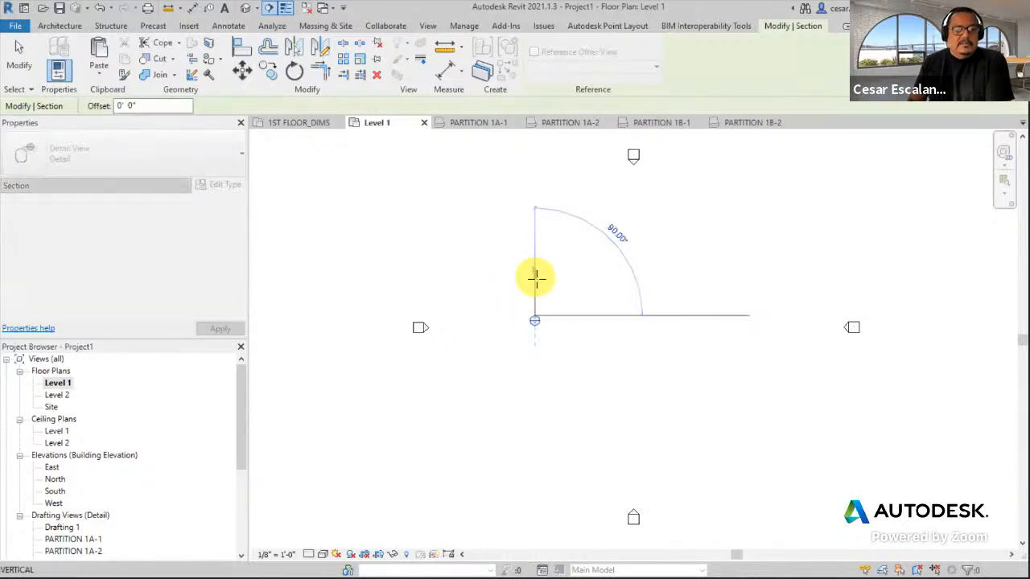
click(535, 293)
click(14, 58)
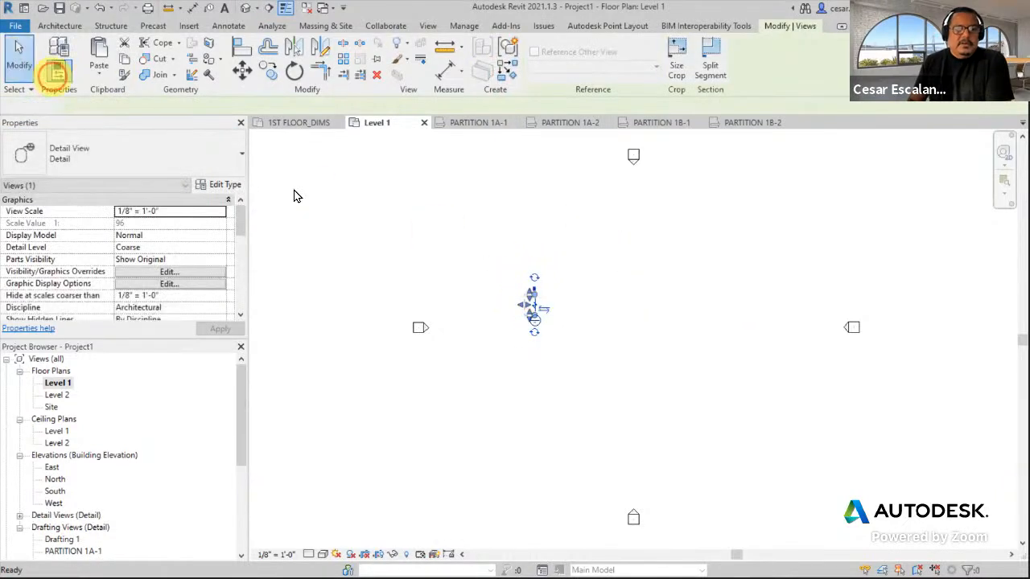
Step: Open the detail view of the newly drawn section from its marker in the Level 1 floor plan
scroll(538, 325, up, 3)
scroll(537, 325, up, 2)
click(548, 260)
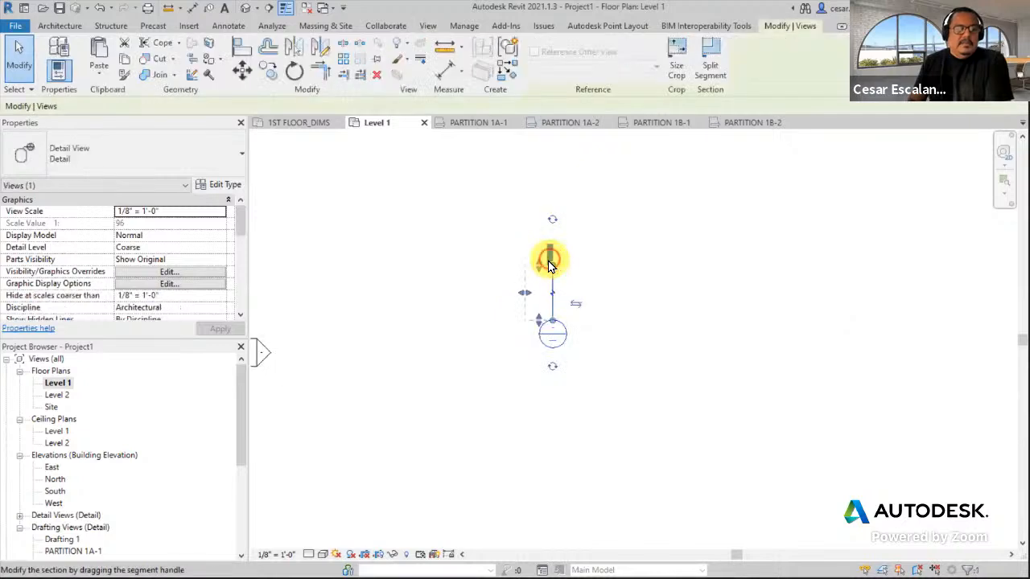
drag(548, 261, 563, 356)
double_click(552, 340)
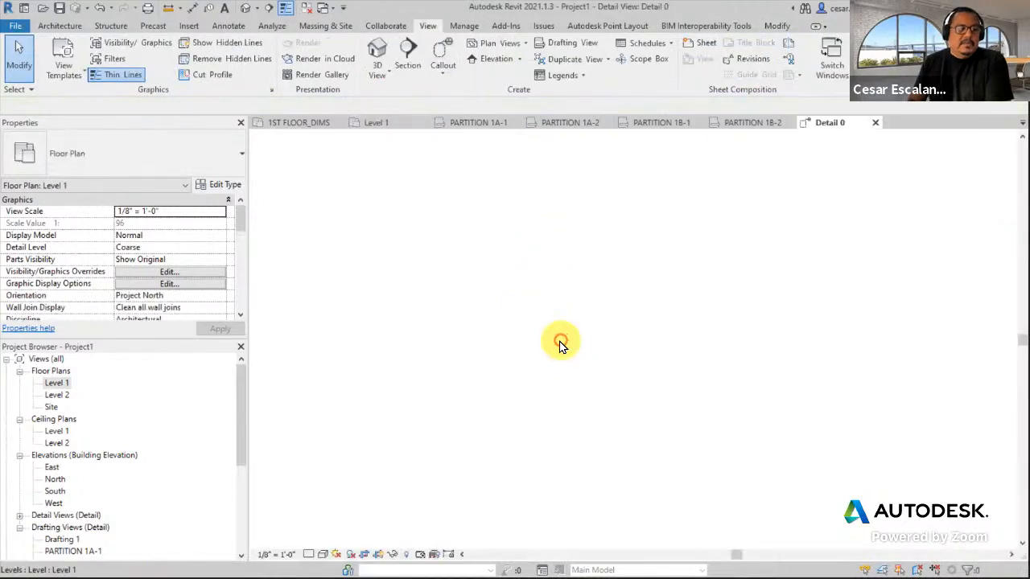
scroll(706, 361, down, 3)
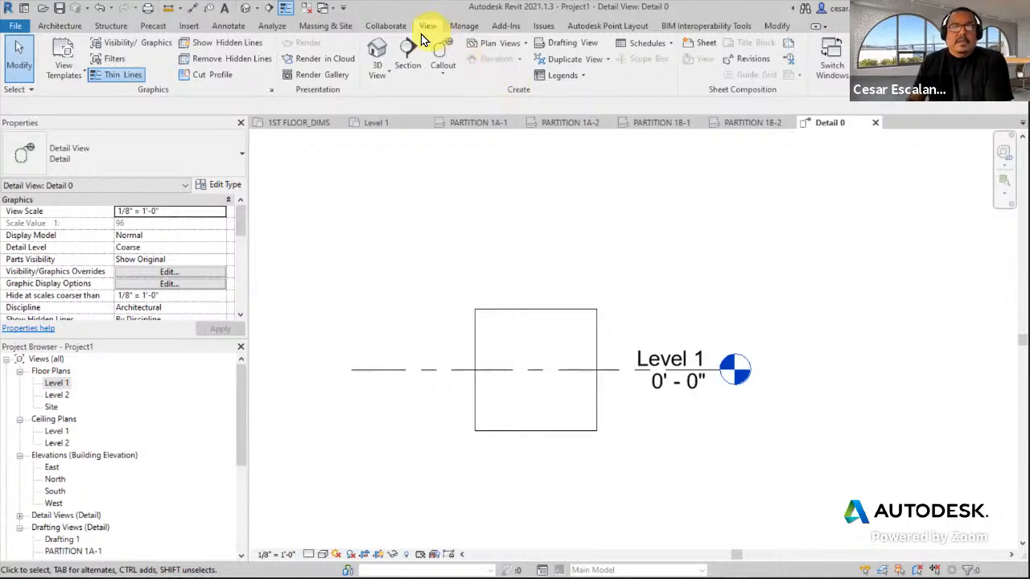
Step: Start inserting 2D elements from a file and browse to the RAC_Summer2021 folder on the Data (D:) drive
click(187, 25)
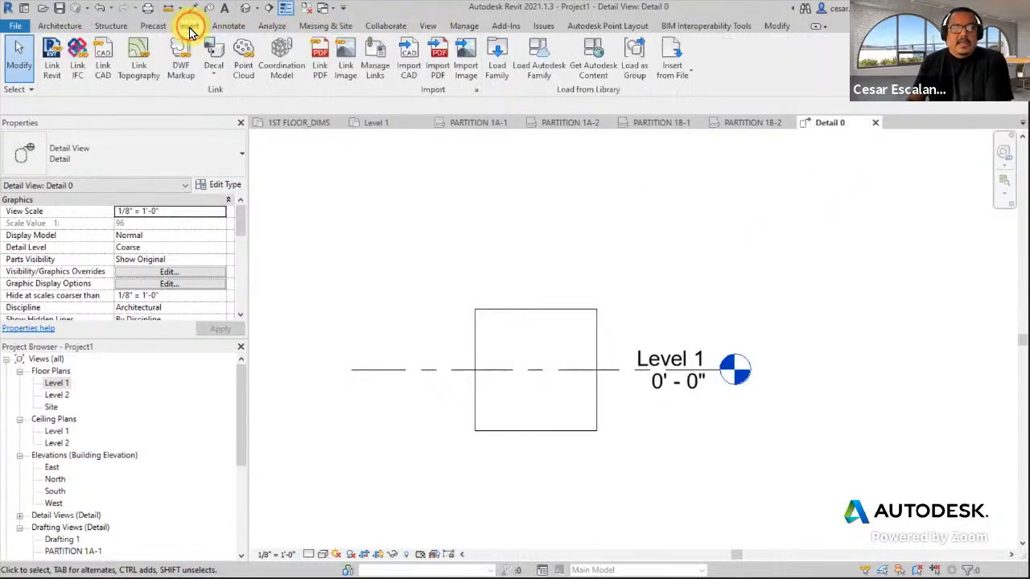
click(677, 75)
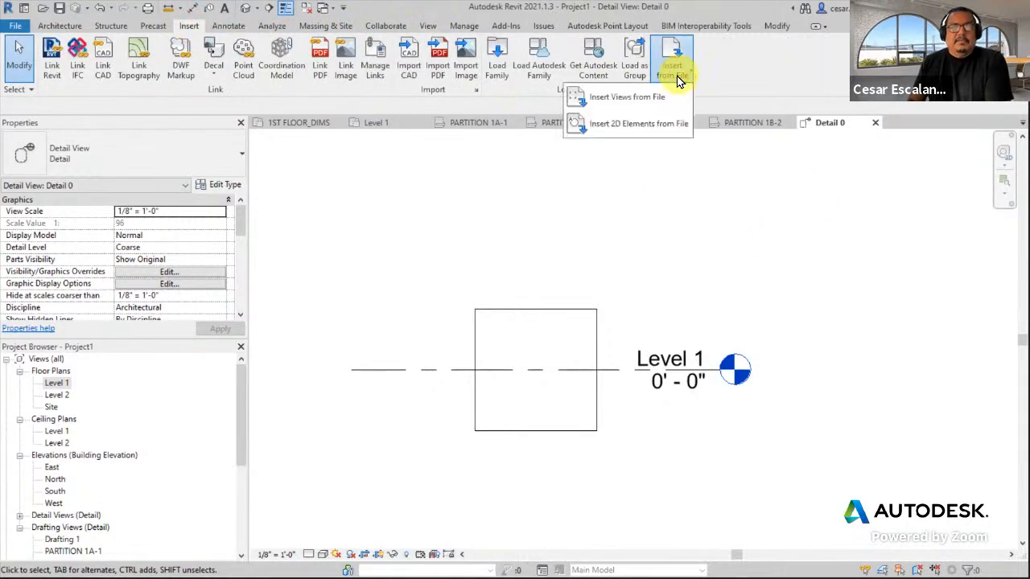
click(642, 128)
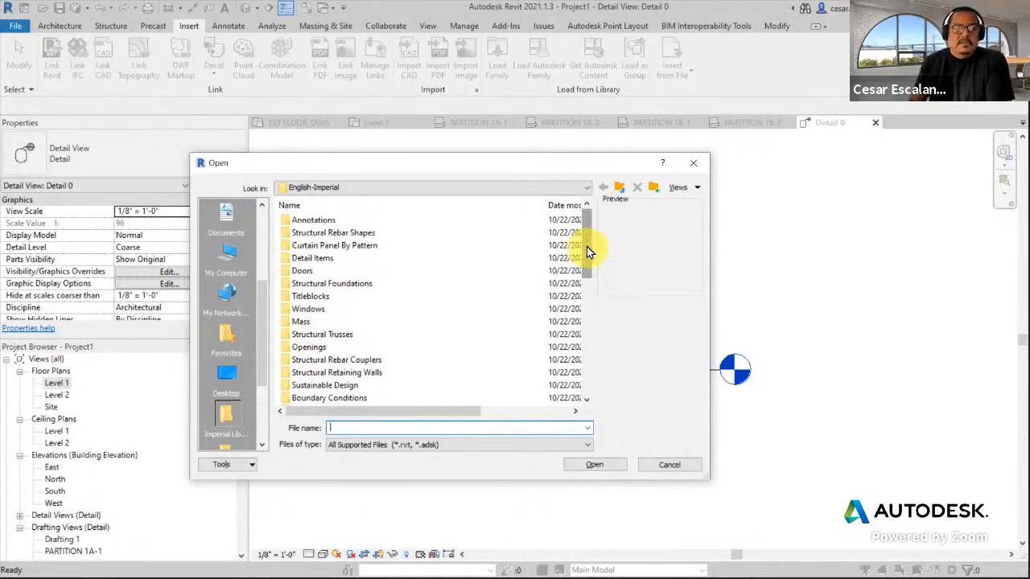
click(539, 190)
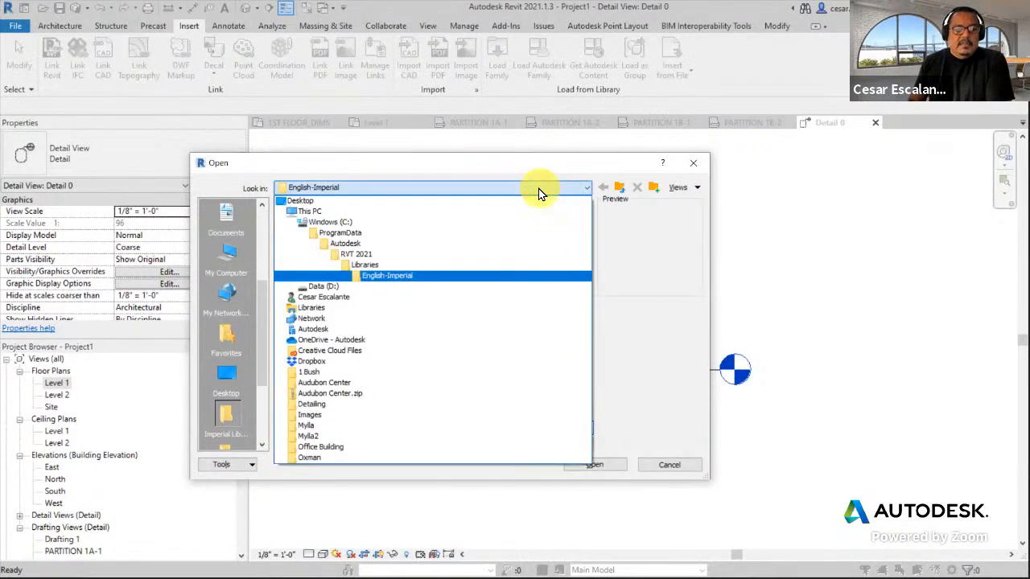
click(342, 285)
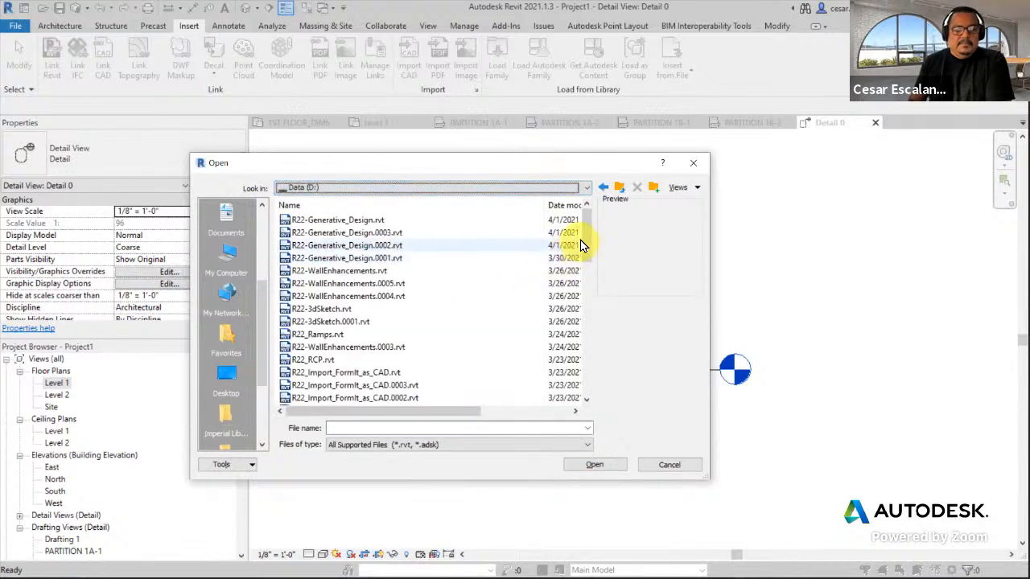
drag(588, 236, 576, 342)
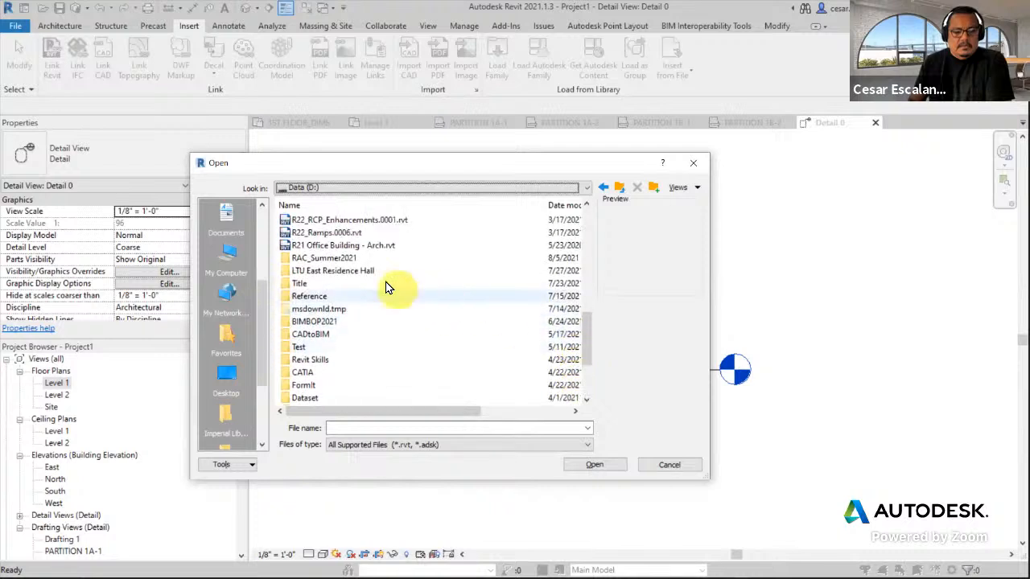
double_click(336, 261)
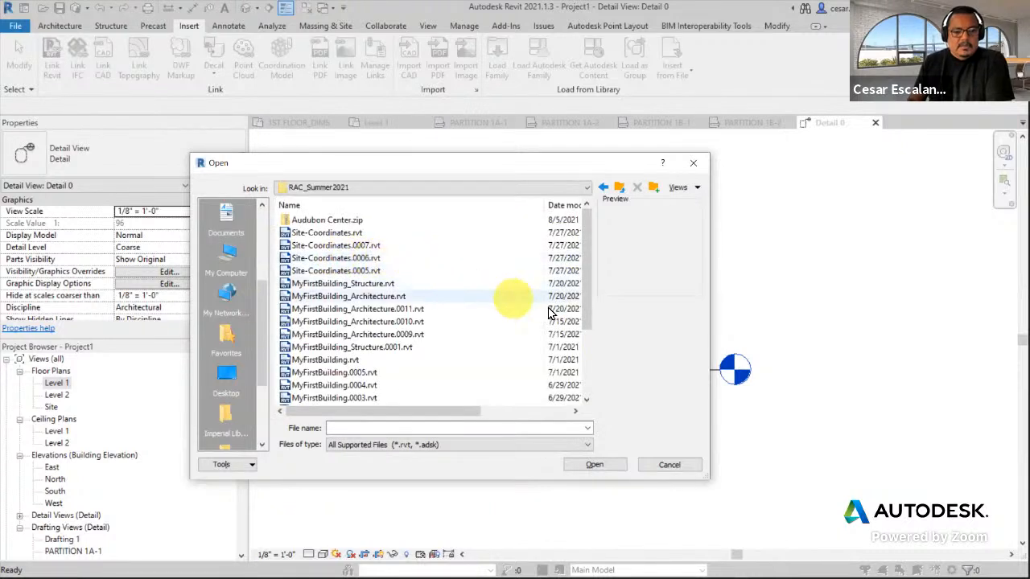
Step: Open Audubon_Arch.rvt from the Audubon Center folder as the source of the 2D elements
drag(585, 306, 578, 386)
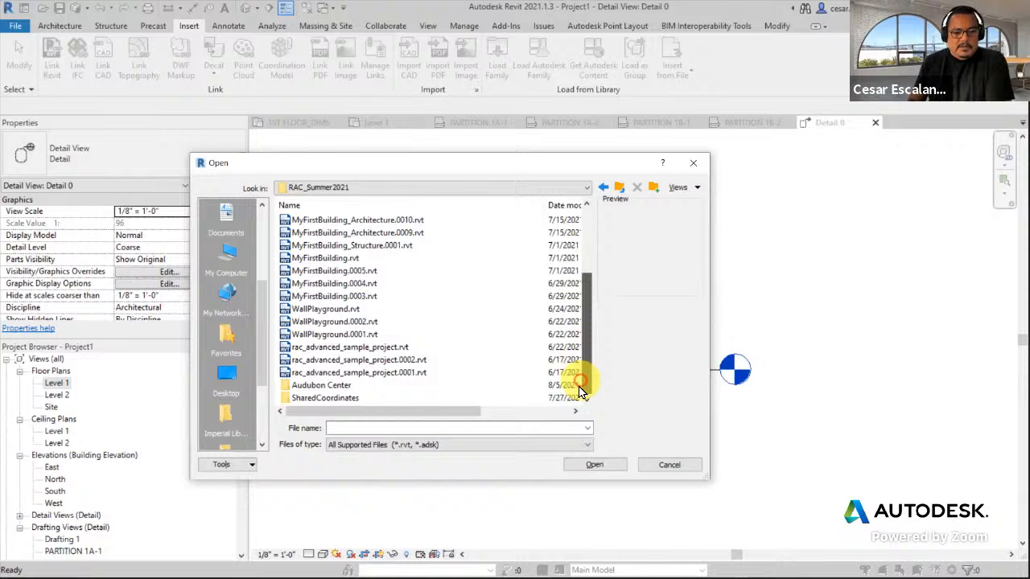
click(344, 388)
double_click(344, 387)
double_click(336, 222)
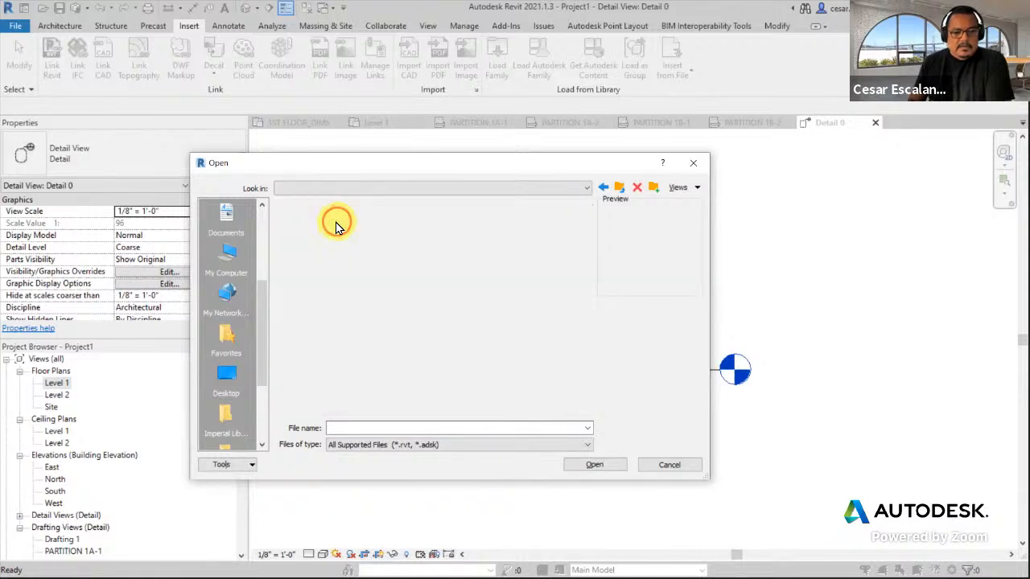
click(339, 220)
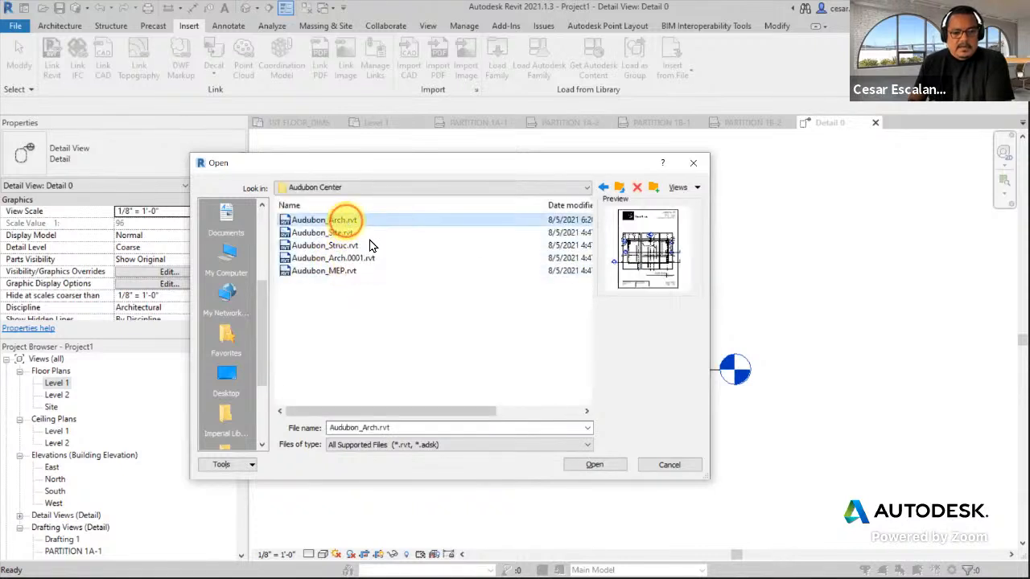
click(601, 465)
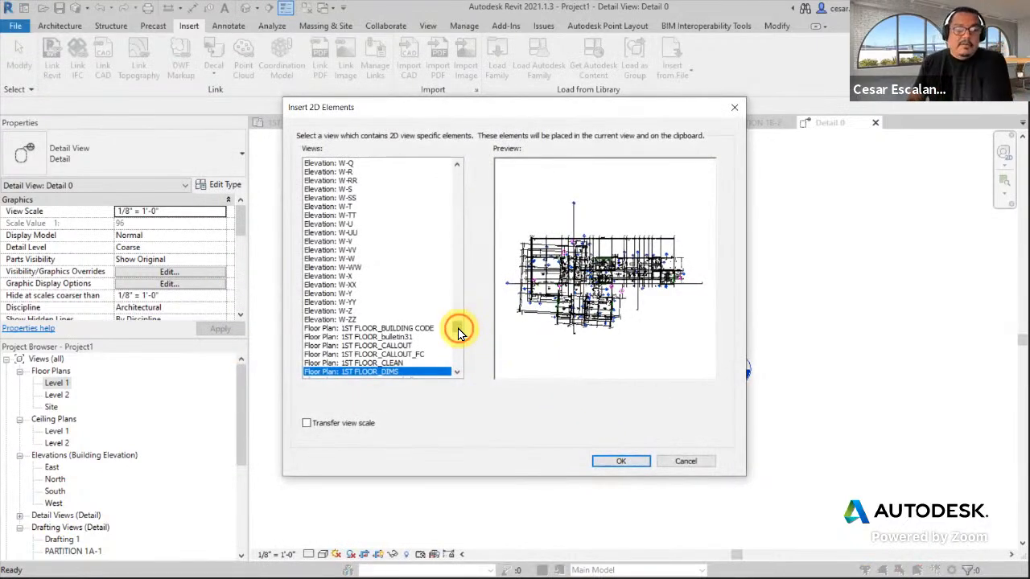
Step: Insert the 2D elements of Section: SKYLIGHT DETAIL - SECTION, place them above the crop region, and accept the warnings
drag(458, 329, 458, 308)
drag(456, 291, 456, 364)
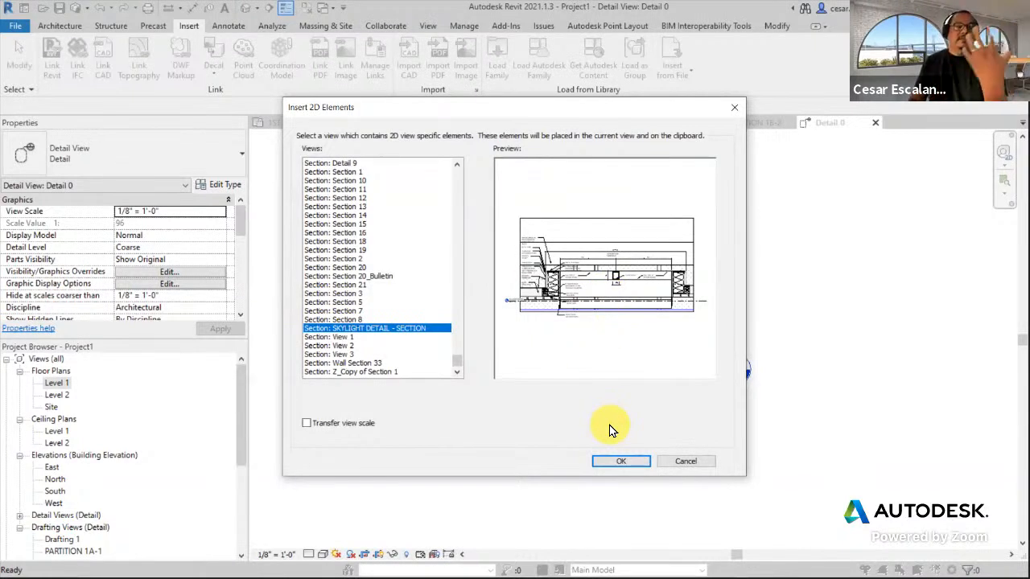
click(620, 461)
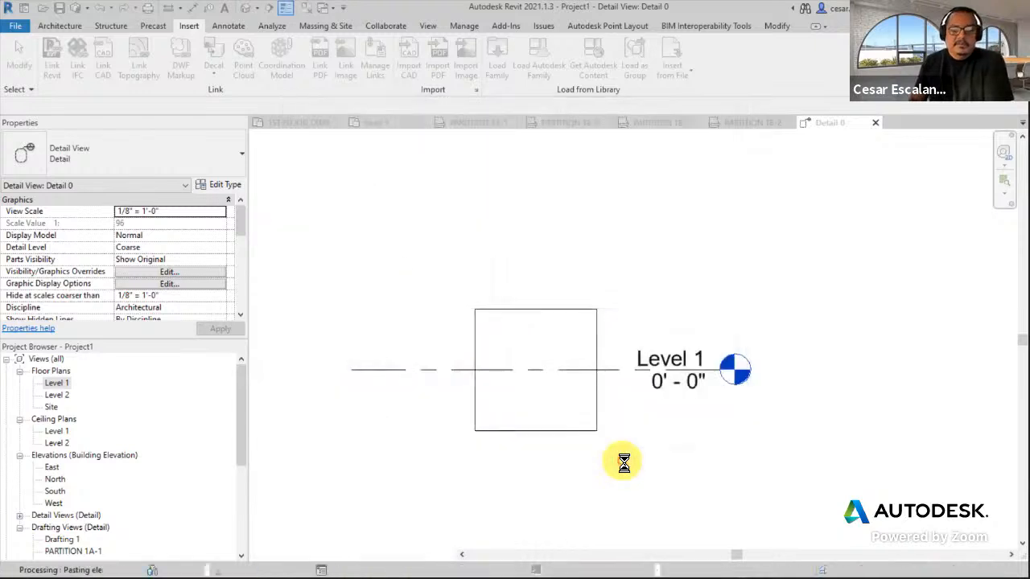
click(550, 353)
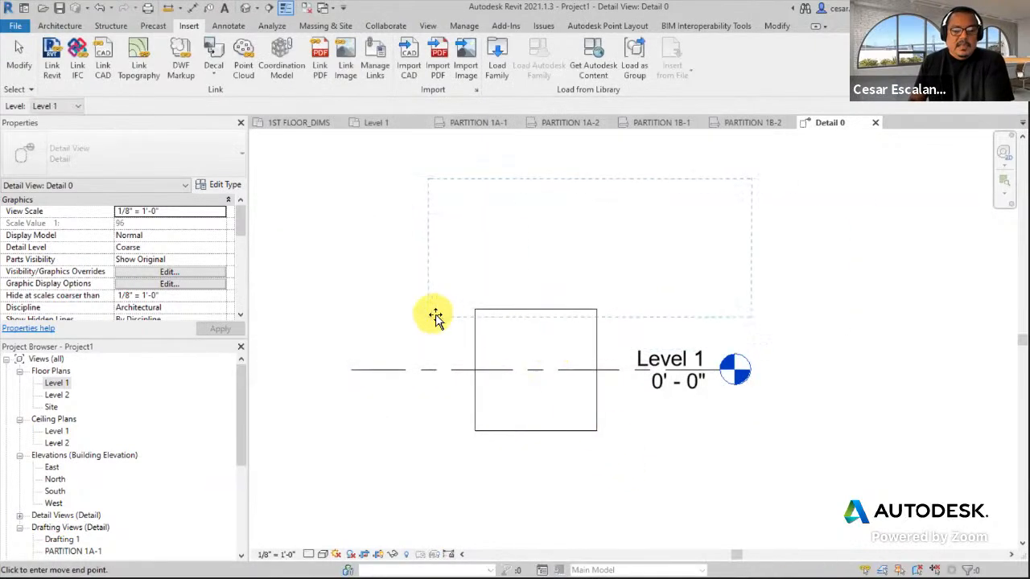
click(414, 314)
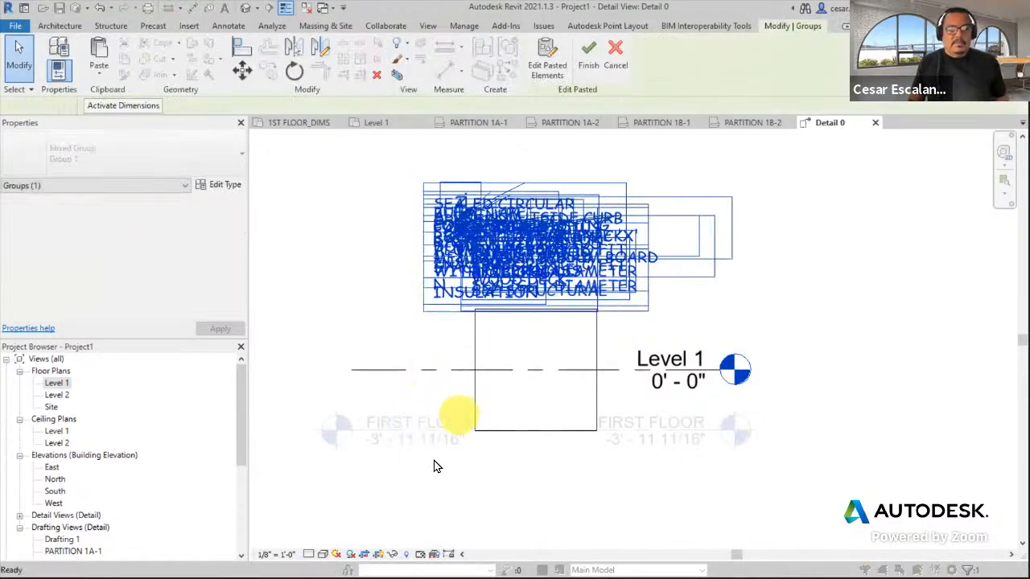
click(372, 503)
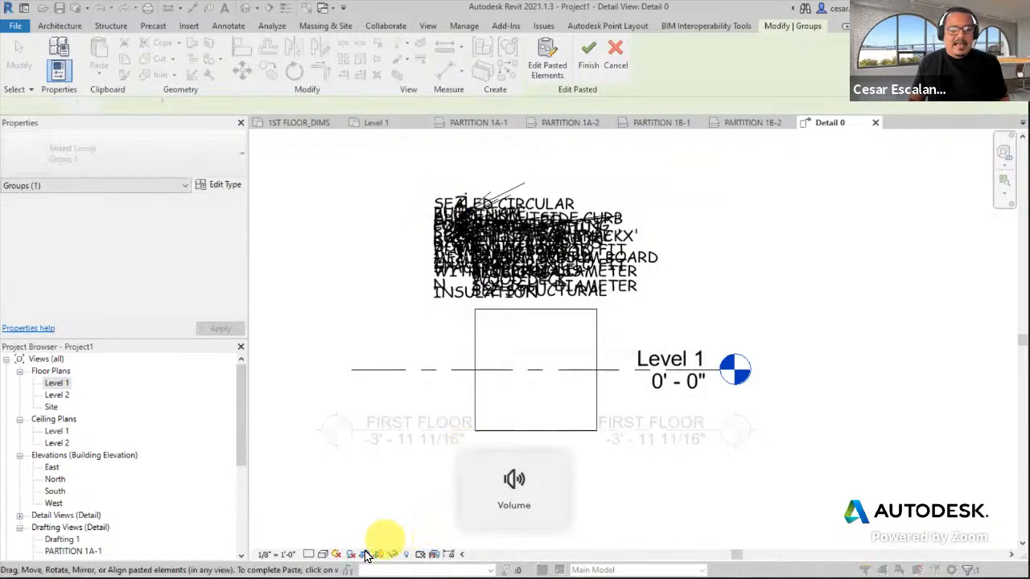
click(281, 555)
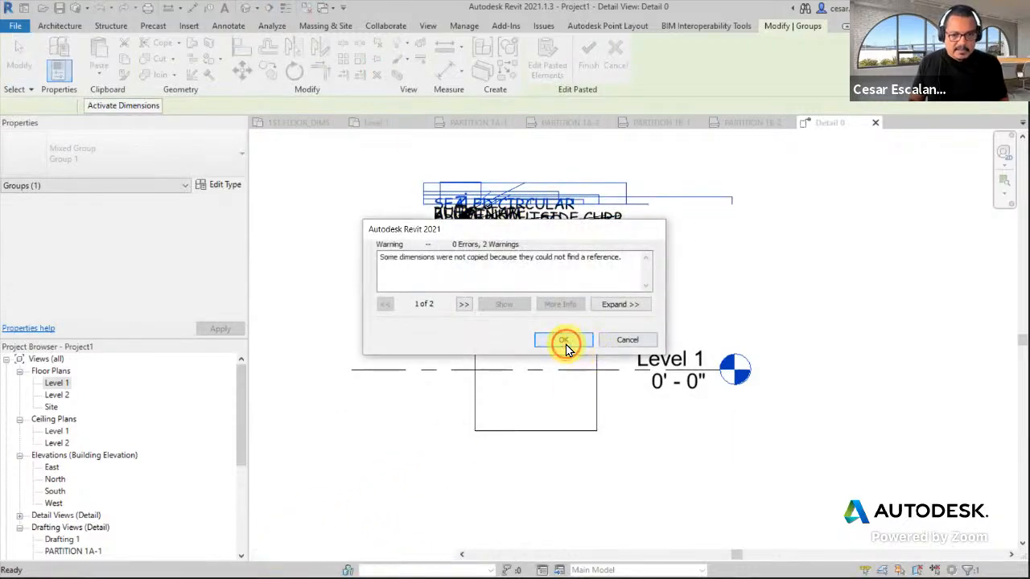
click(565, 341)
Step: Try a view scale of 3" = 1'-0" for the detail view and examine the inserted notes
click(281, 555)
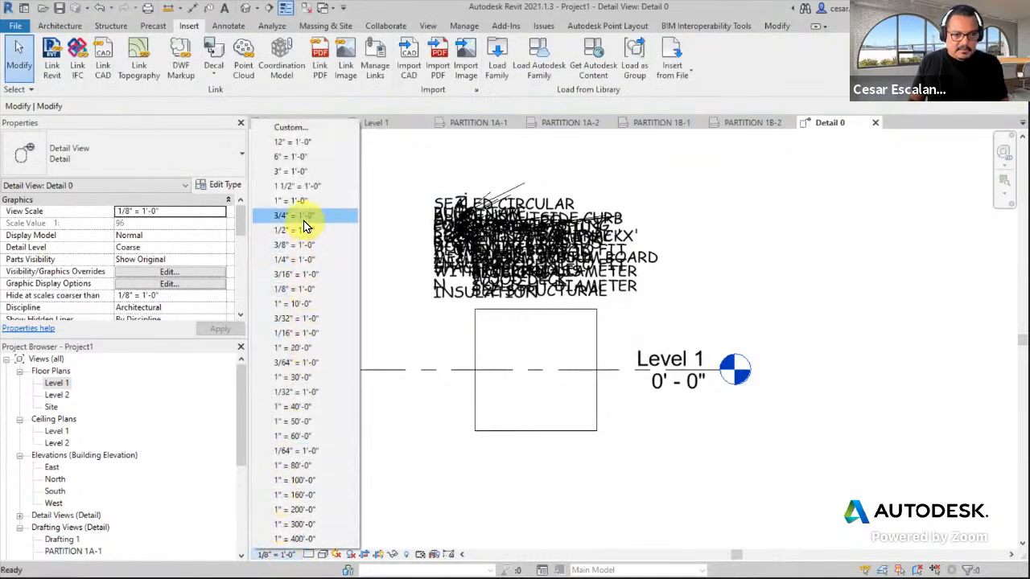
click(305, 172)
scroll(466, 221, up, 2)
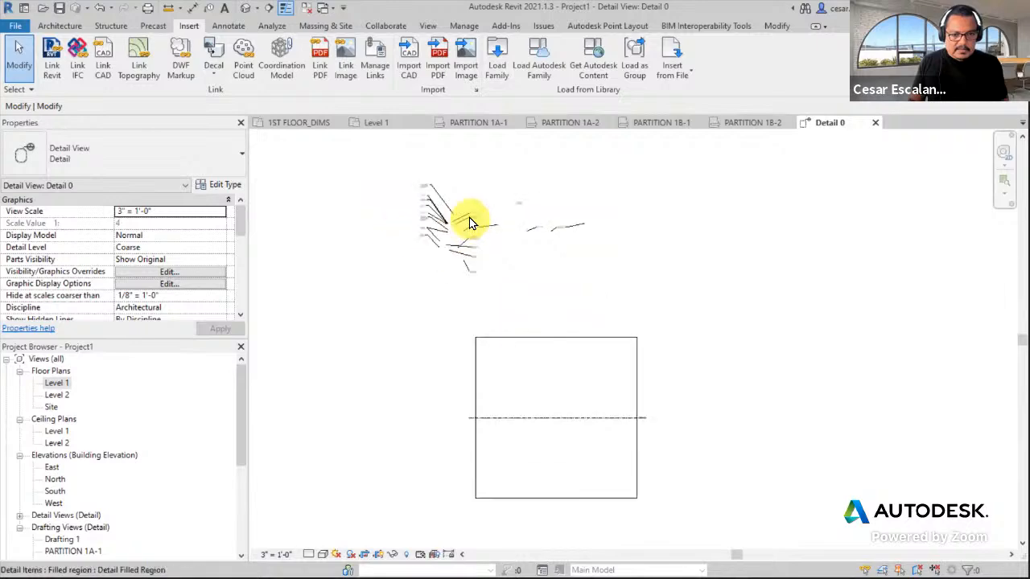
scroll(555, 314, up, 3)
scroll(541, 348, up, 4)
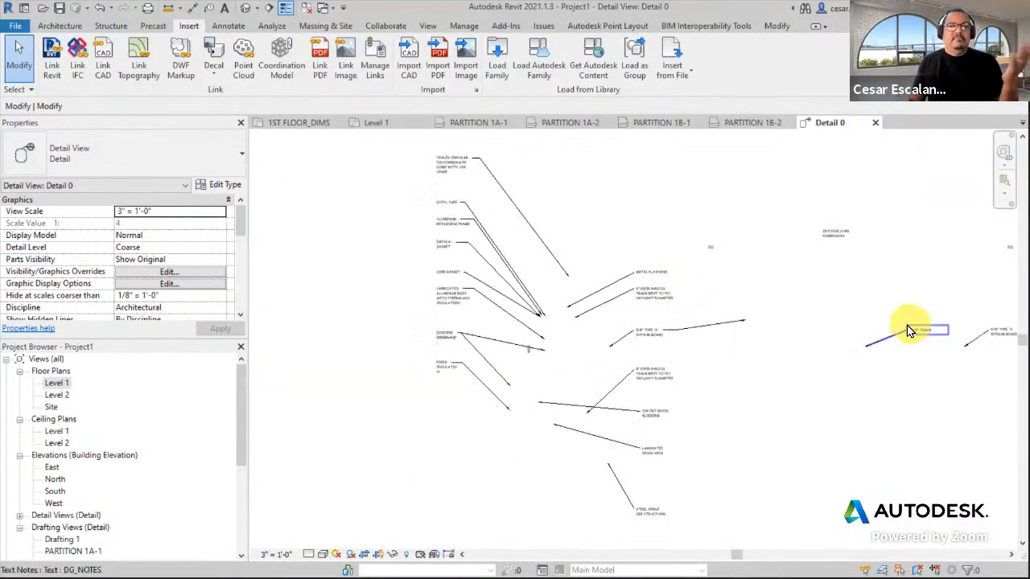
middle_drag(908, 329, 775, 335)
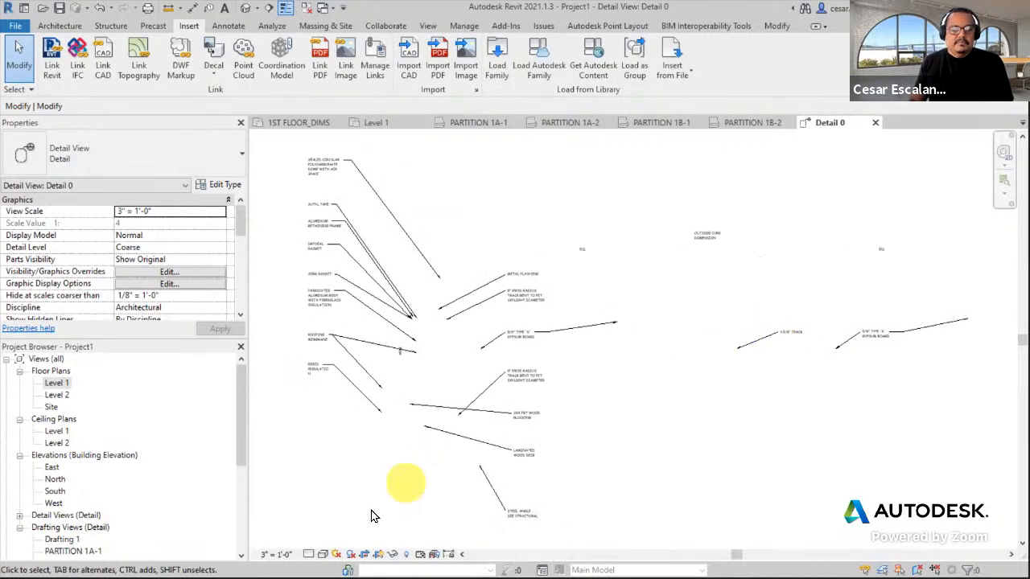
Step: Set the detail view's scale to 1/2" = 1'-0"
click(277, 555)
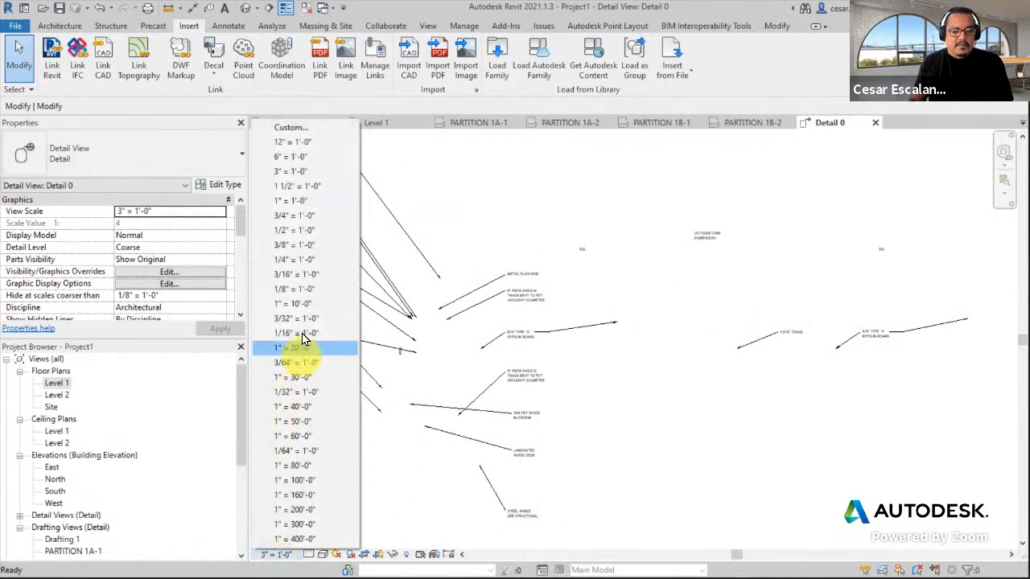
click(305, 230)
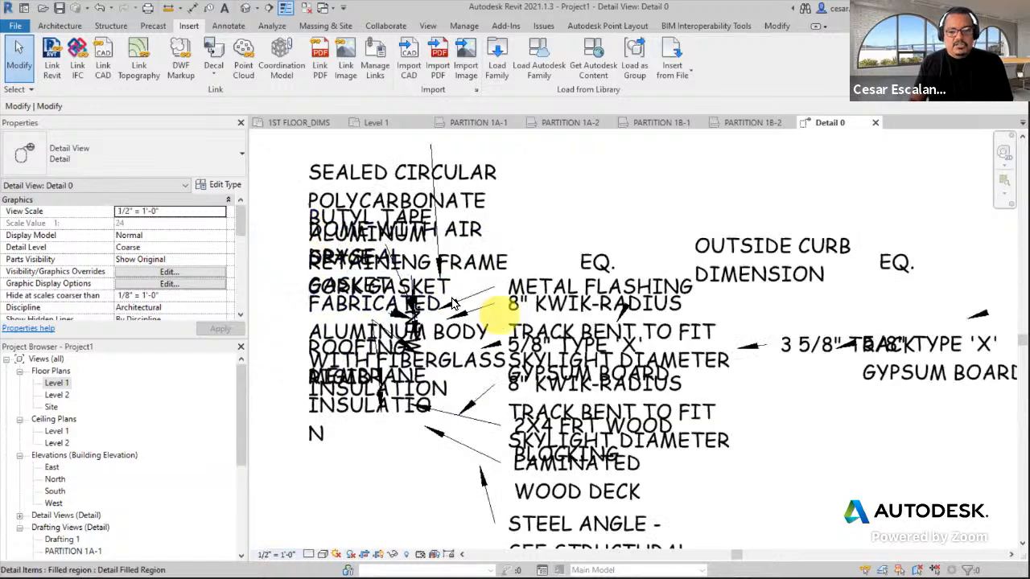
click(289, 555)
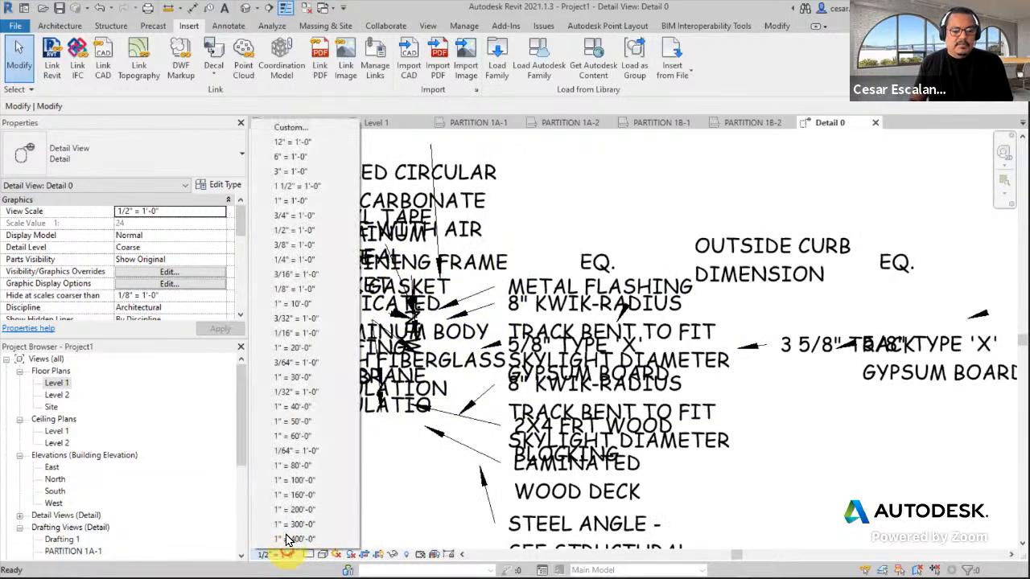
click(302, 229)
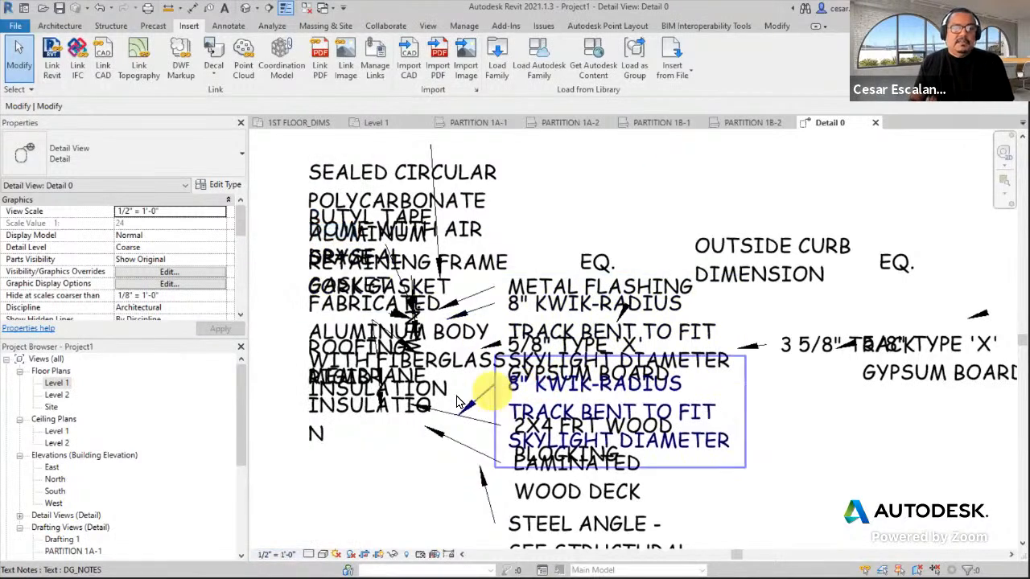
scroll(395, 430, down, 3)
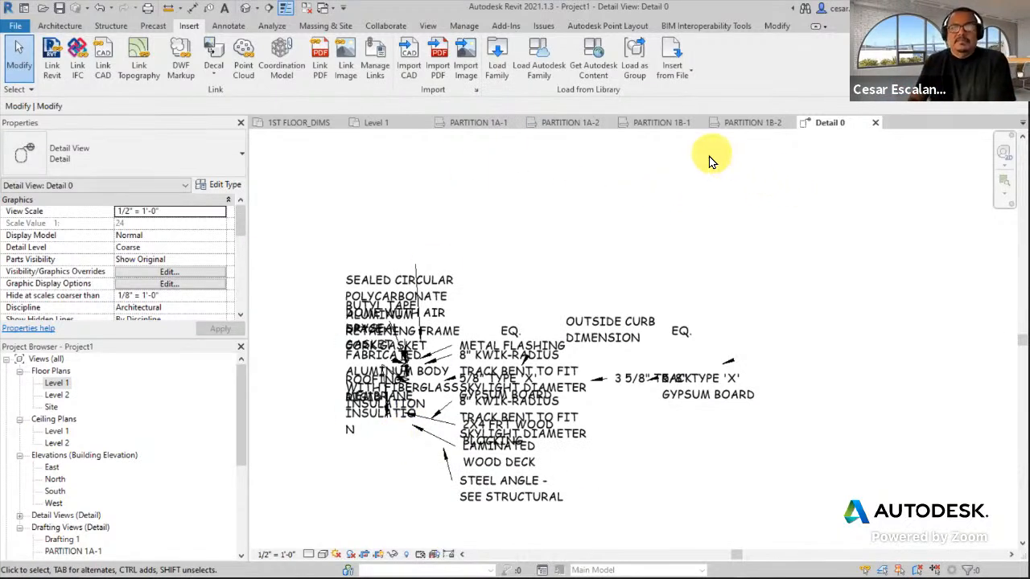
scroll(697, 200, down, 4)
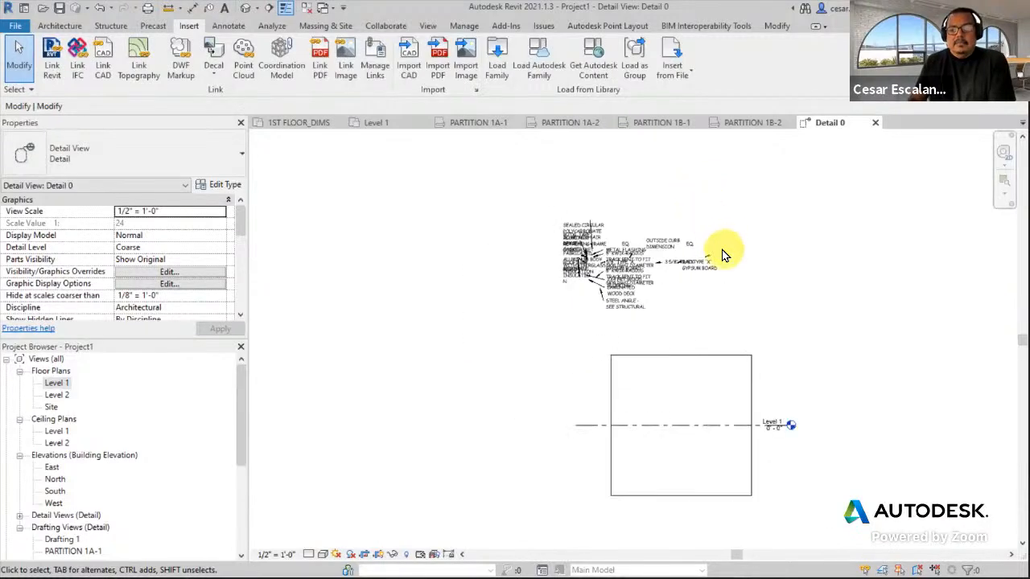
Step: Enlarge the detail view's crop region upward and to both sides so that it encloses the inserted skylight detail
drag(529, 206, 777, 332)
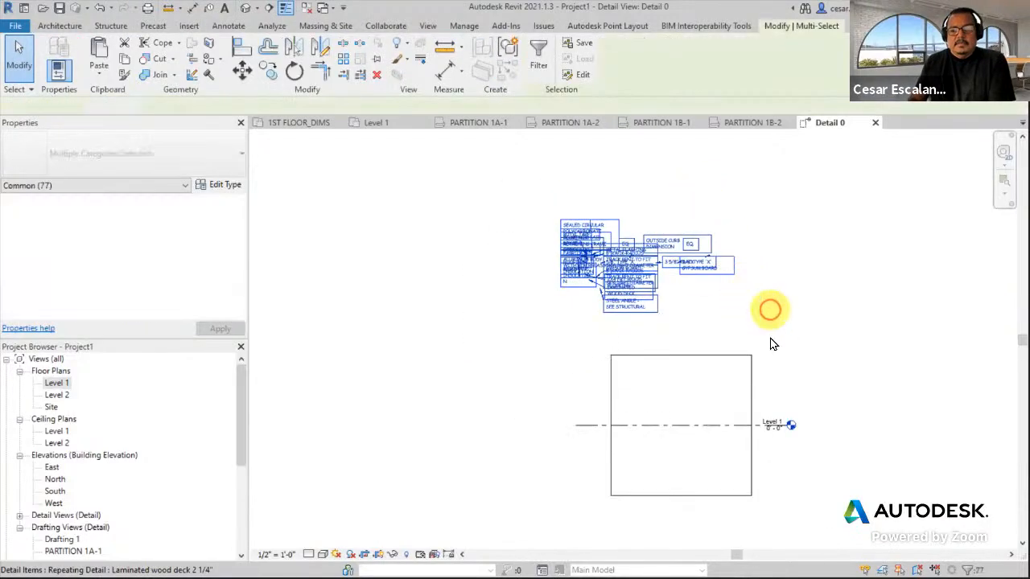
click(722, 358)
click(720, 358)
drag(680, 357, 636, 203)
drag(610, 348, 520, 342)
drag(751, 342, 850, 338)
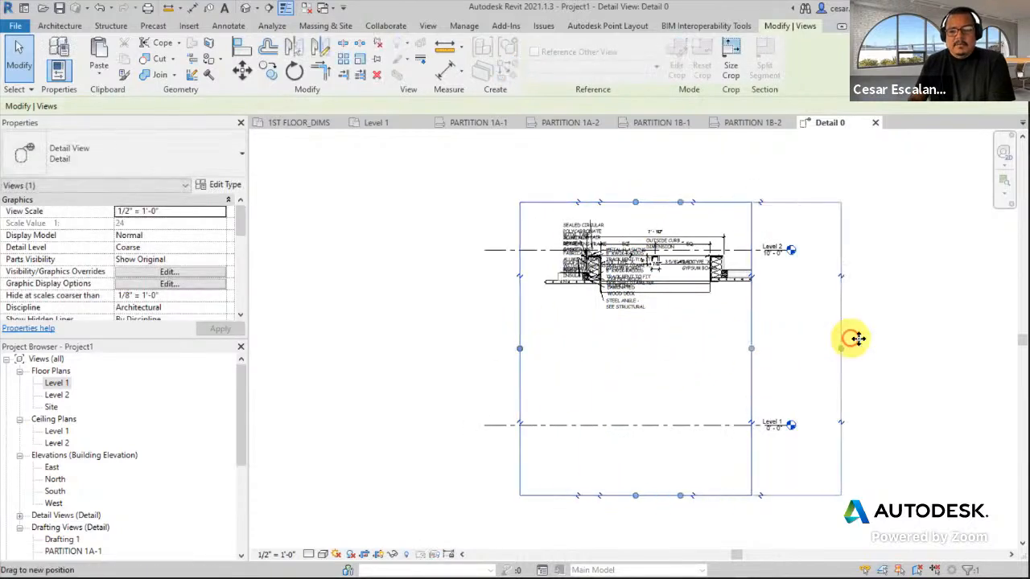
scroll(738, 314, up, 2)
middle_drag(735, 311, 667, 381)
click(940, 356)
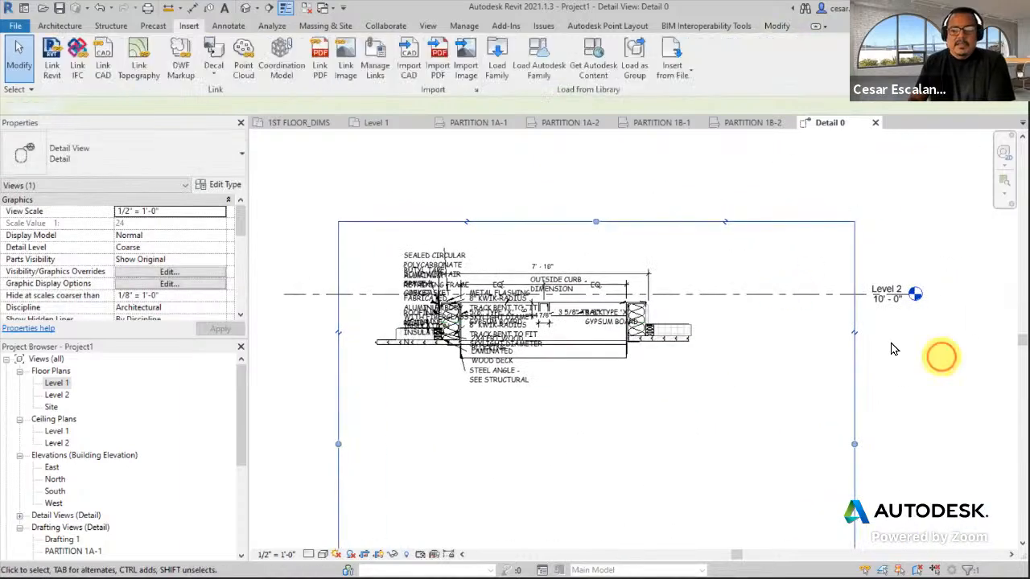
scroll(705, 332, up, 2)
scroll(684, 340, down, 2)
scroll(685, 342, up, 3)
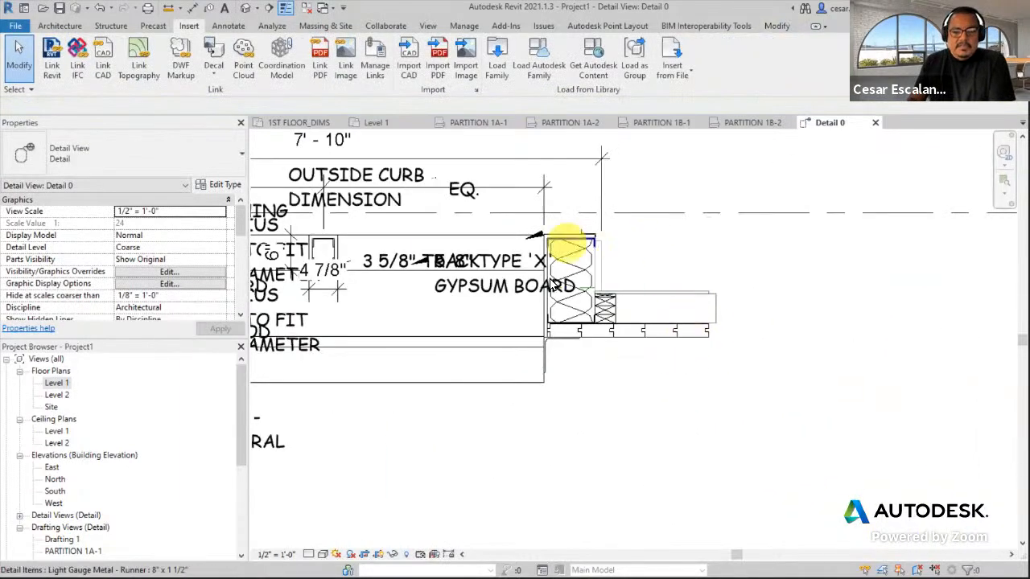
scroll(657, 332, down, 2)
scroll(661, 346, down, 3)
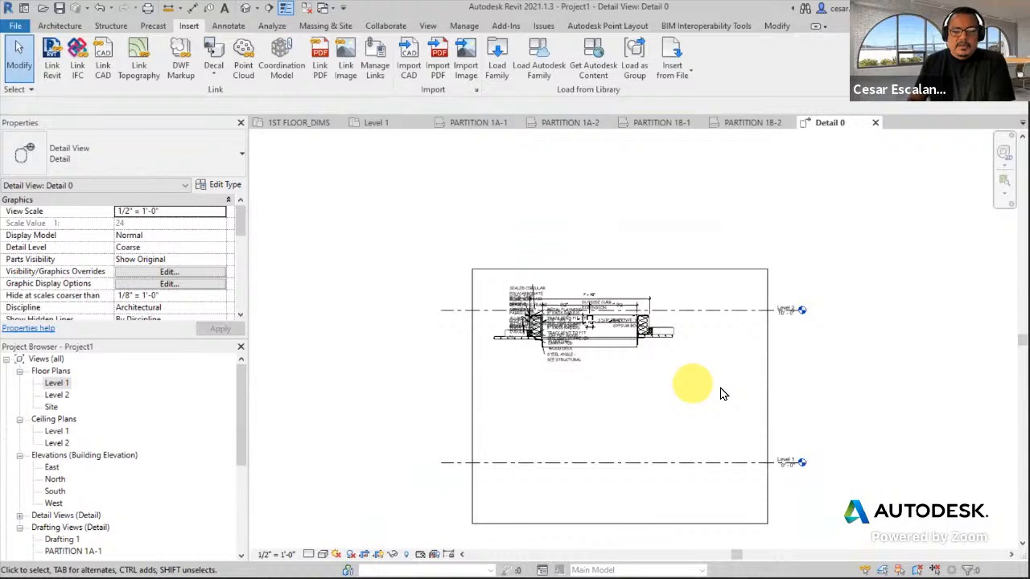
Step: Narrow the crop region past the skylight detail, widen it back leftward, and raise its upper edge to enclose the detail
click(764, 396)
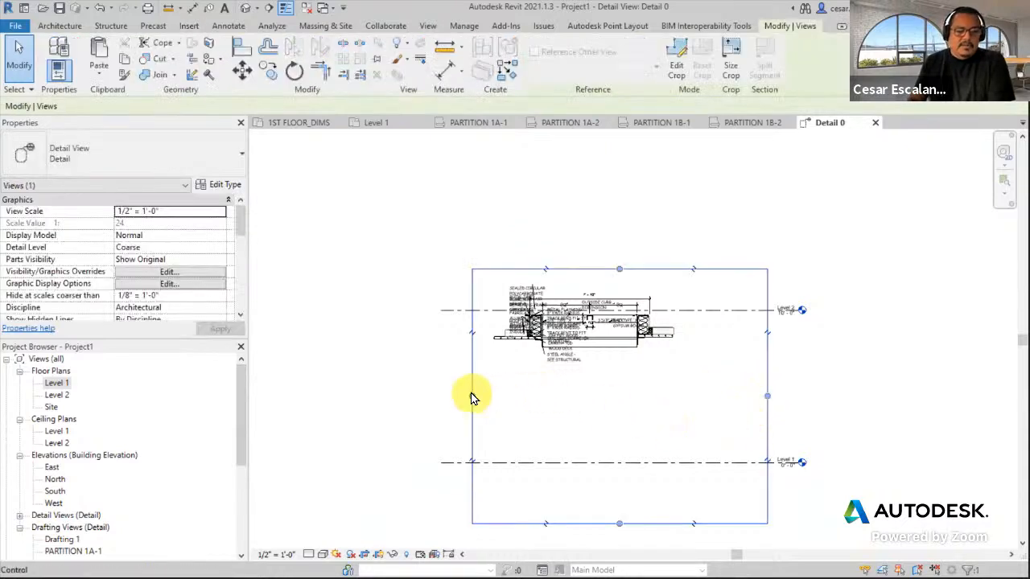
drag(472, 395, 693, 384)
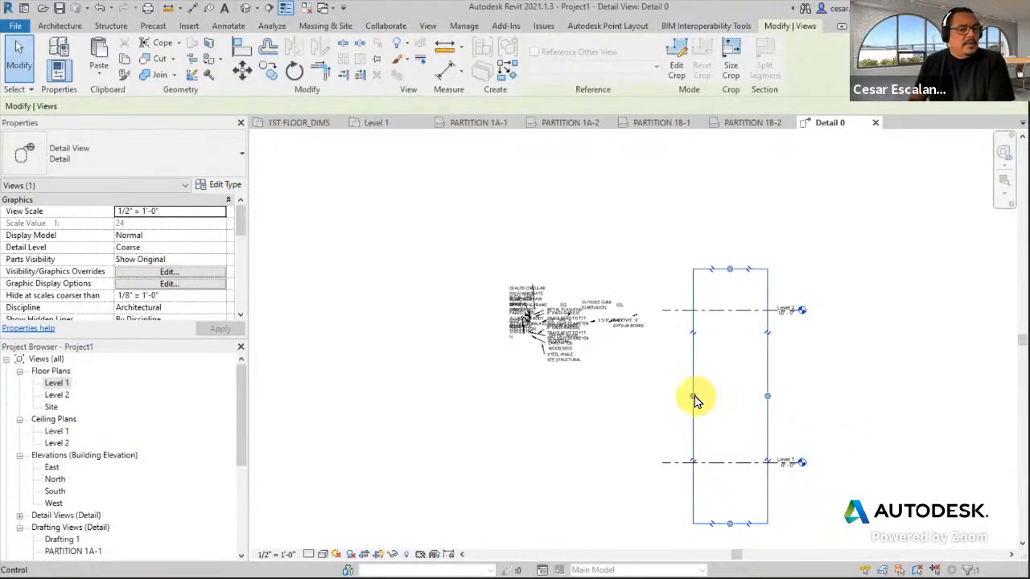
drag(696, 401, 450, 386)
scroll(594, 274, up, 2)
drag(617, 271, 616, 240)
scroll(617, 392, up, 4)
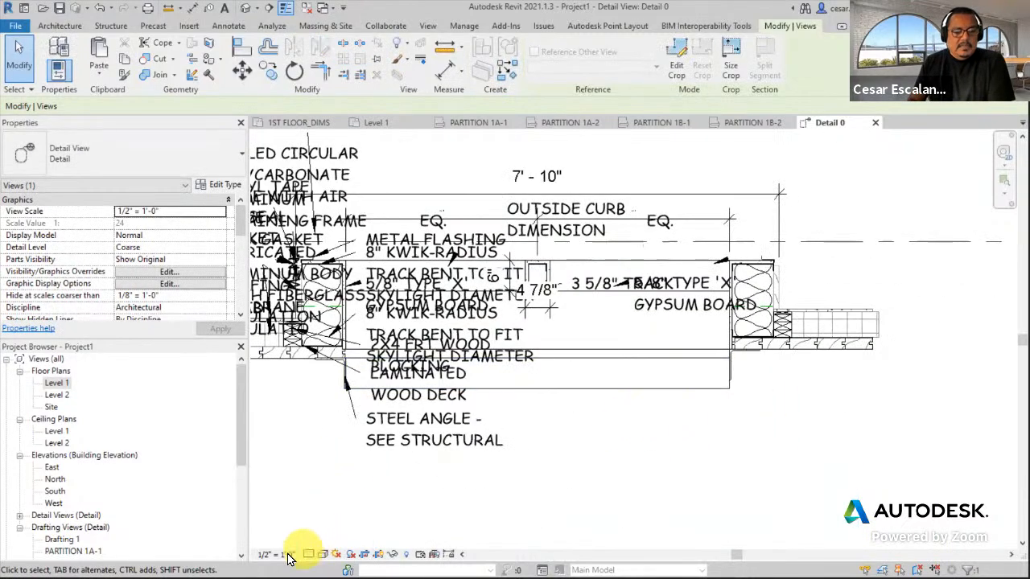
Step: Try view scales of 3/8" = 1'-0" and 1/8" = 1'-0", set the detail view to 1" = 1'-0", and review the notes
click(286, 554)
click(295, 244)
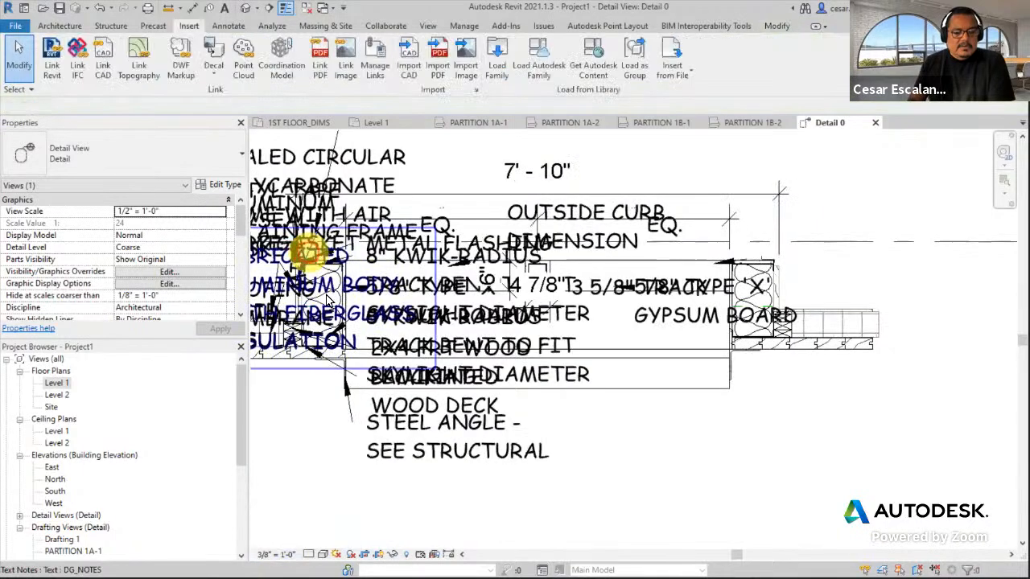
click(298, 550)
click(312, 298)
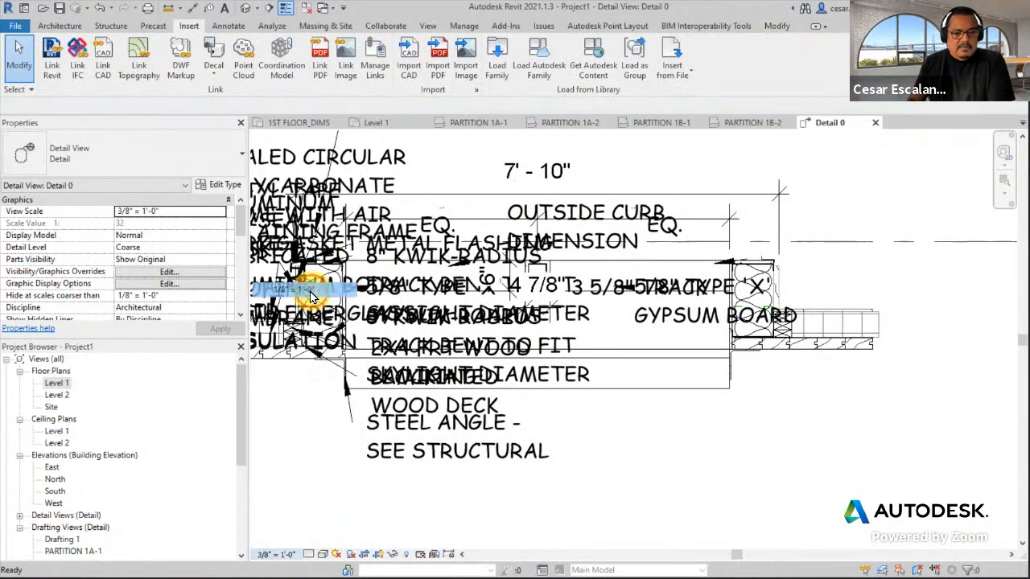
click(276, 554)
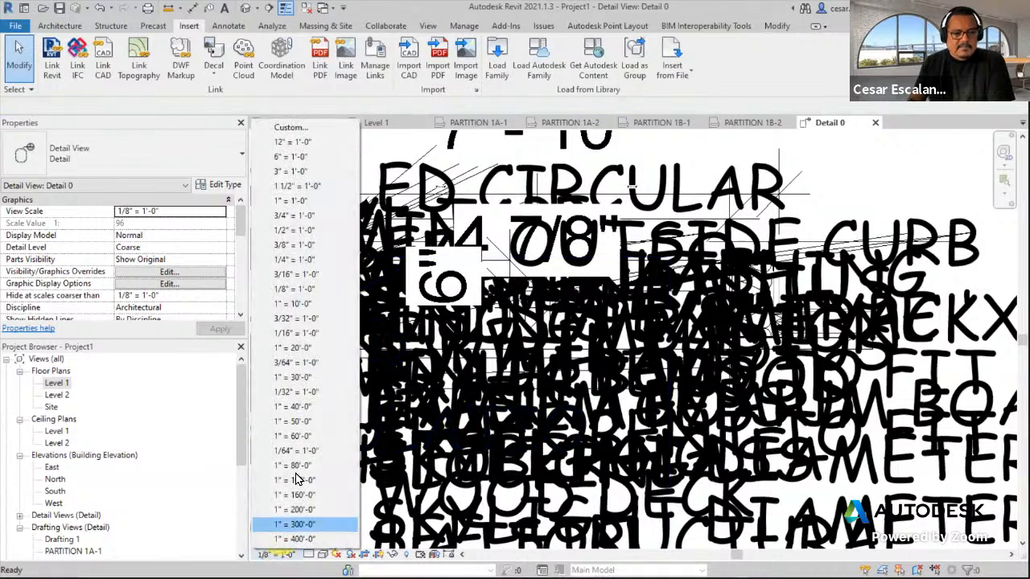
click(307, 202)
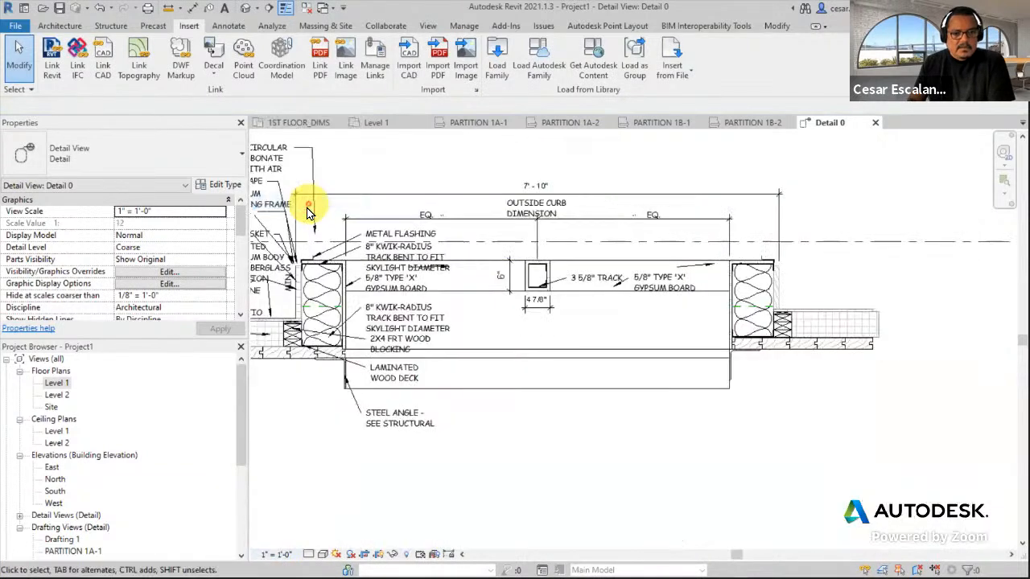
scroll(713, 416, up, 1)
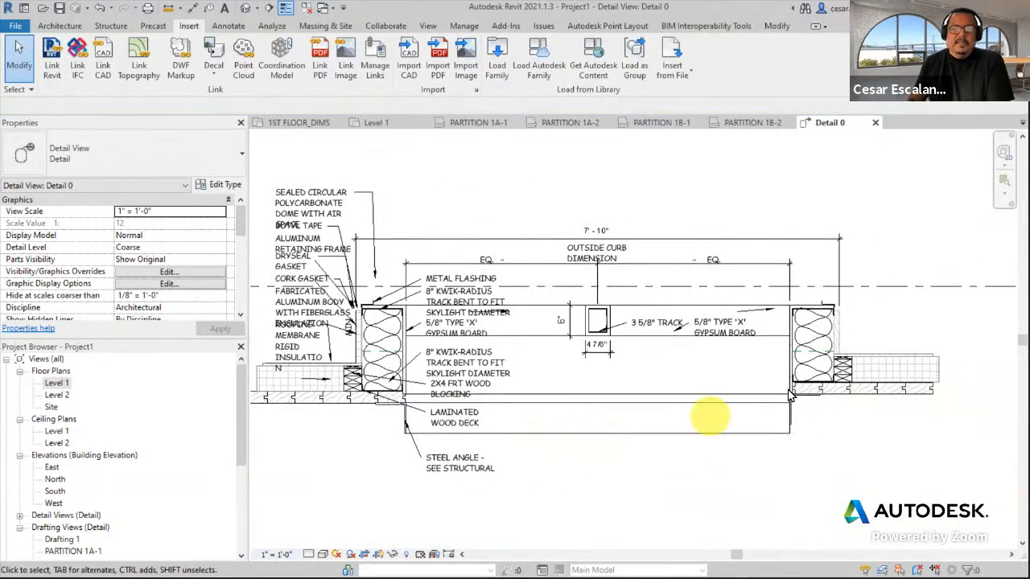
scroll(901, 409, up, 2)
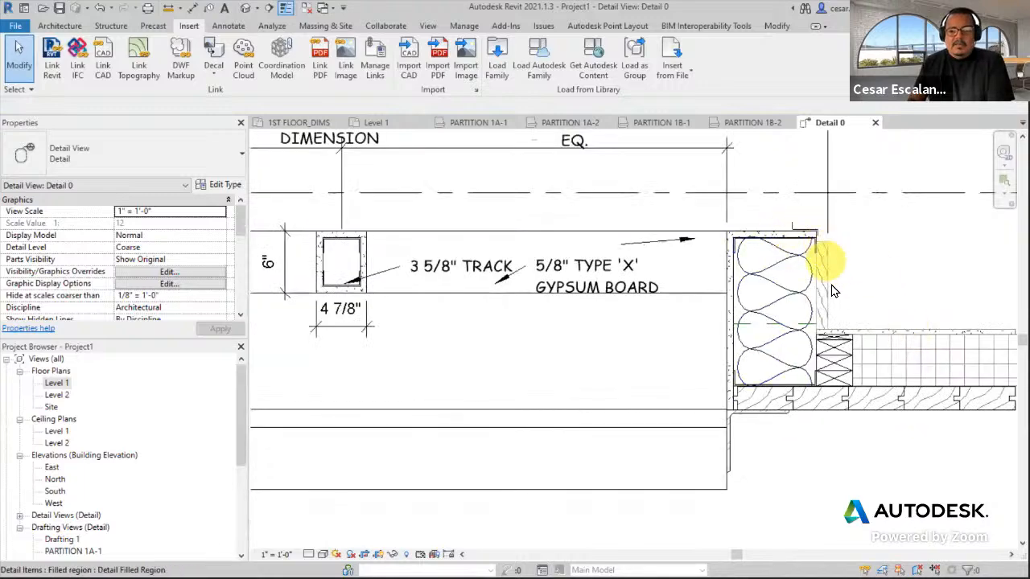
scroll(897, 364, down, 2)
scroll(898, 364, down, 3)
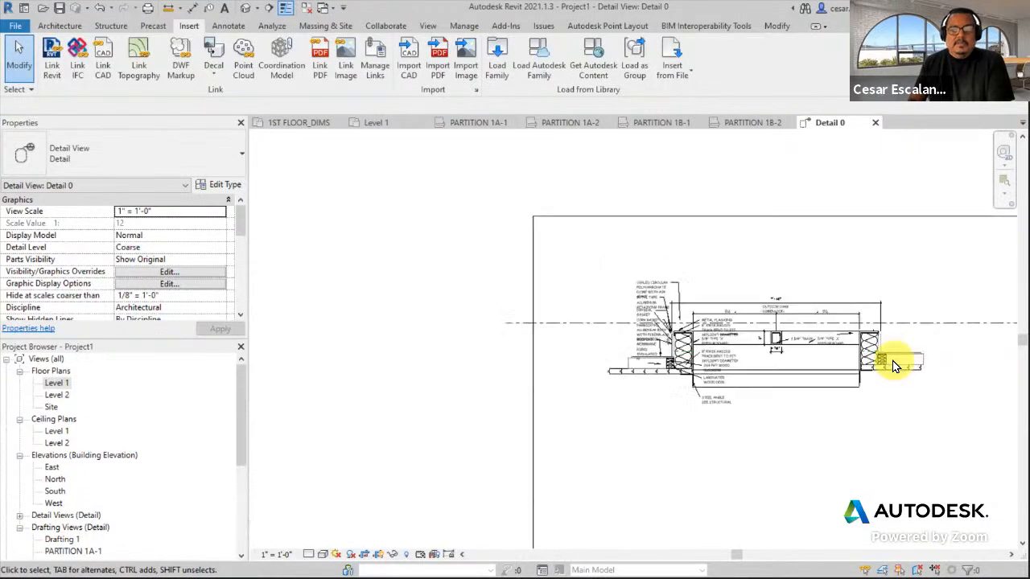
middle_drag(892, 362, 706, 317)
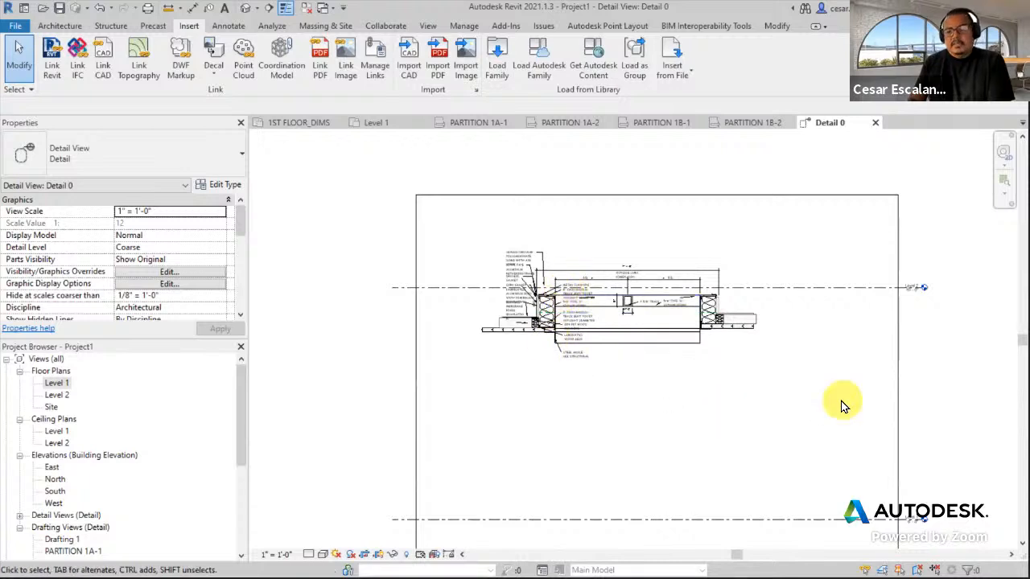
Step: Try turning off Crop Region Visible for the detail view and restore the setting
click(424, 362)
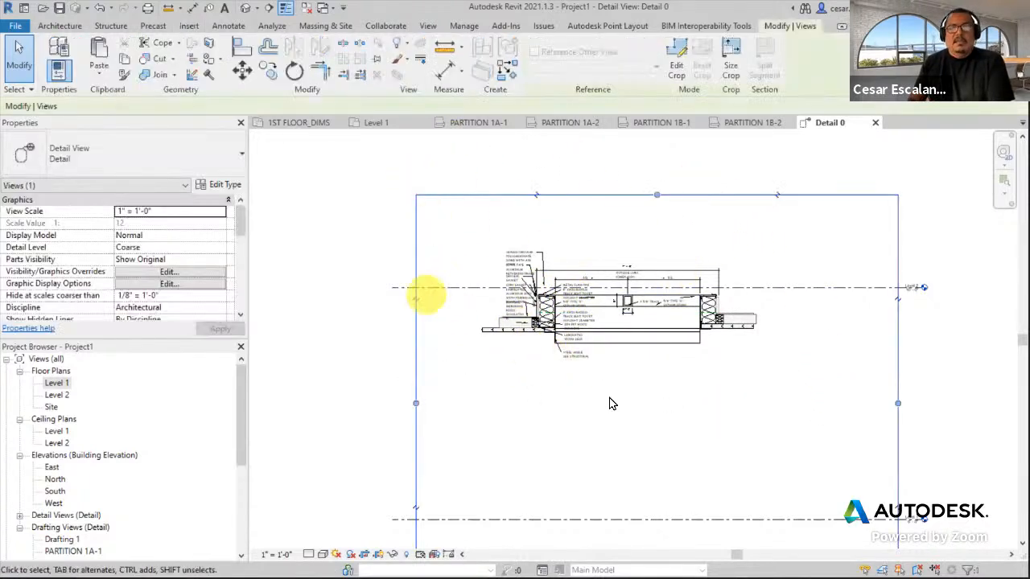
middle_drag(732, 347, 727, 276)
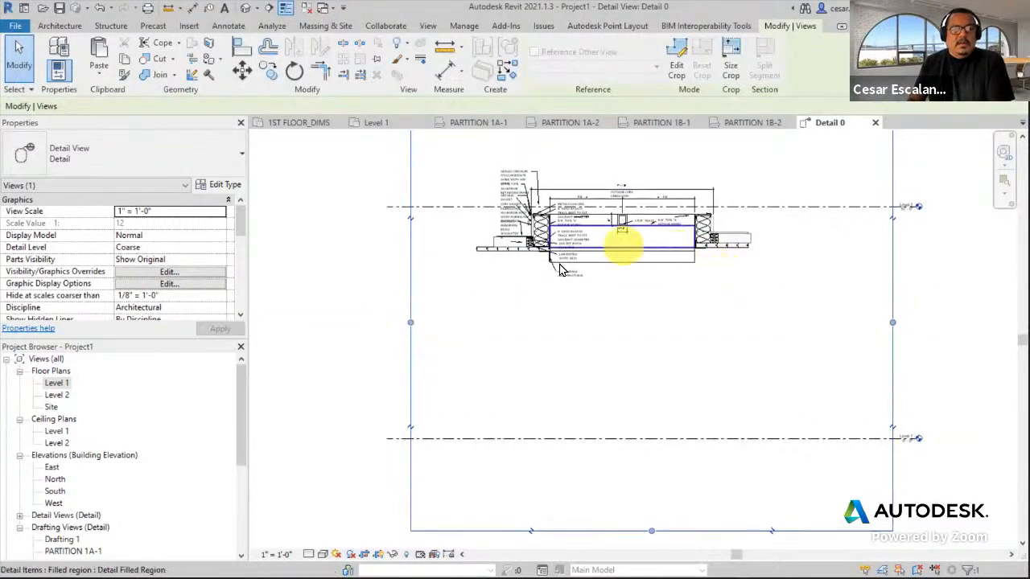
middle_drag(526, 311, 492, 407)
scroll(240, 228, down, 1)
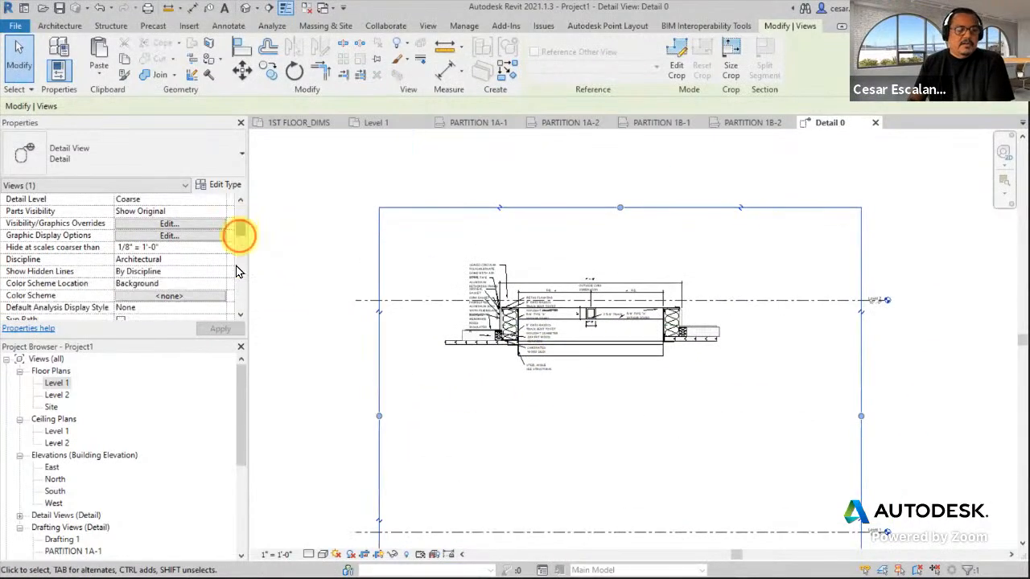
drag(240, 235, 234, 260)
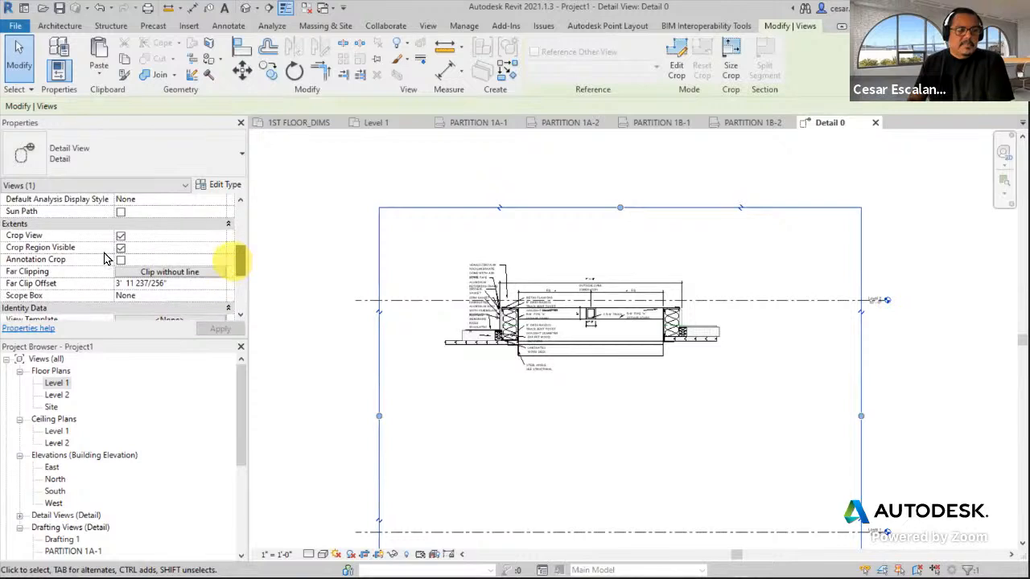
click(121, 248)
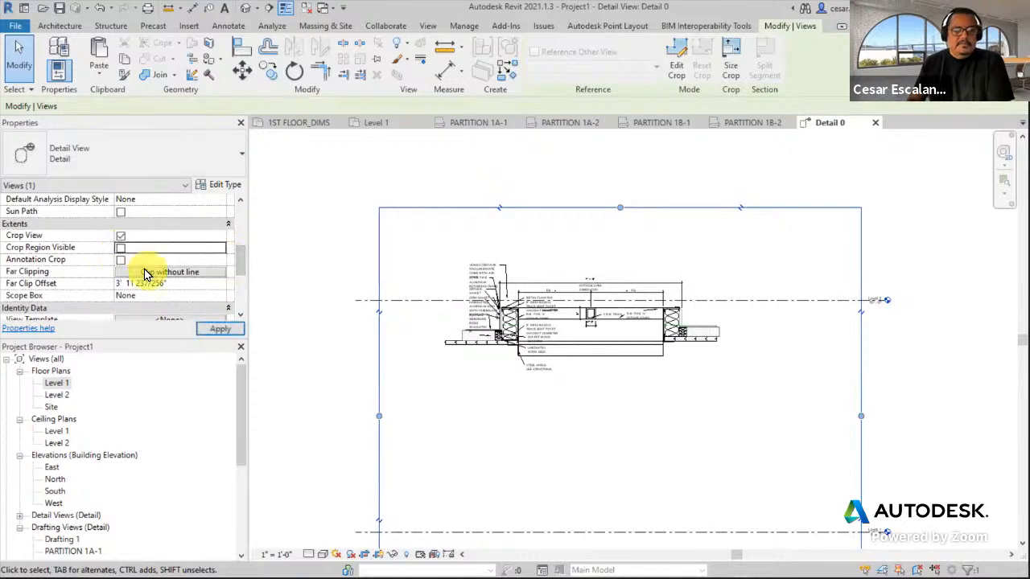
click(120, 248)
click(321, 368)
scroll(346, 370, down, 3)
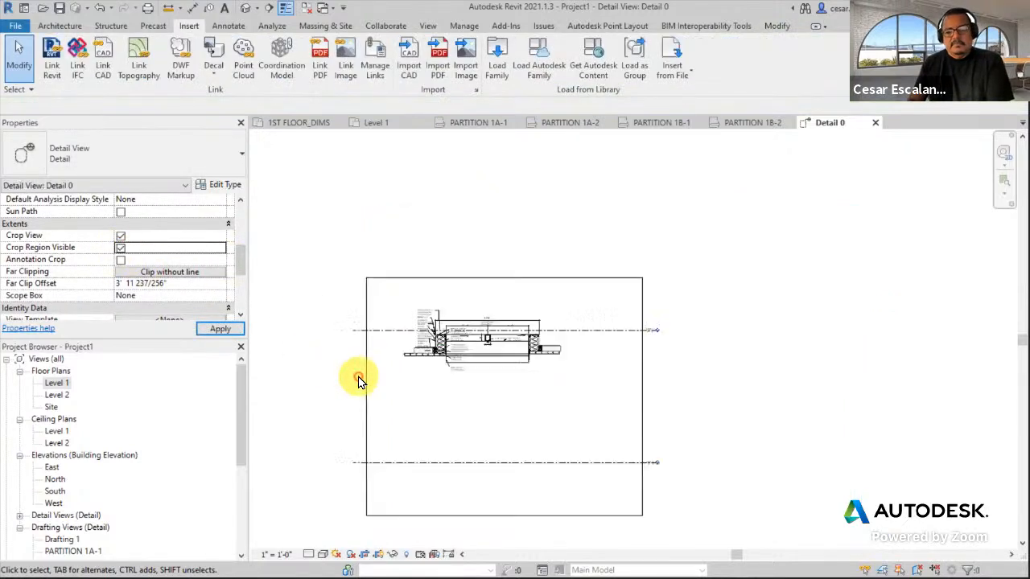
middle_drag(678, 384, 733, 358)
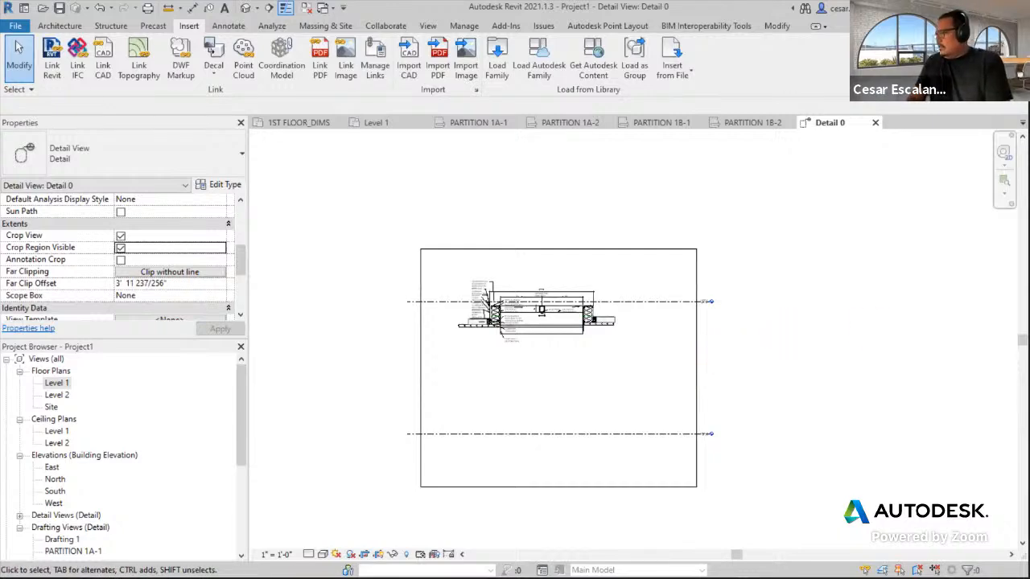
Step: Switch to the F+M Detailing.ppt presentation in PowerPoint and display slide 13 about saving a detail as an RVT file
key(alt+Tab)
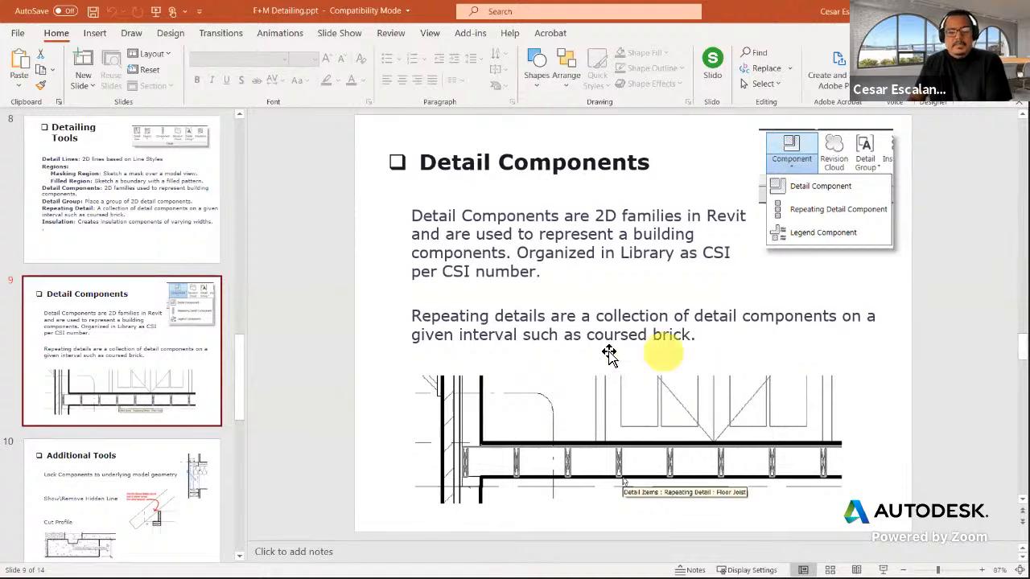
scroll(184, 456, down, 5)
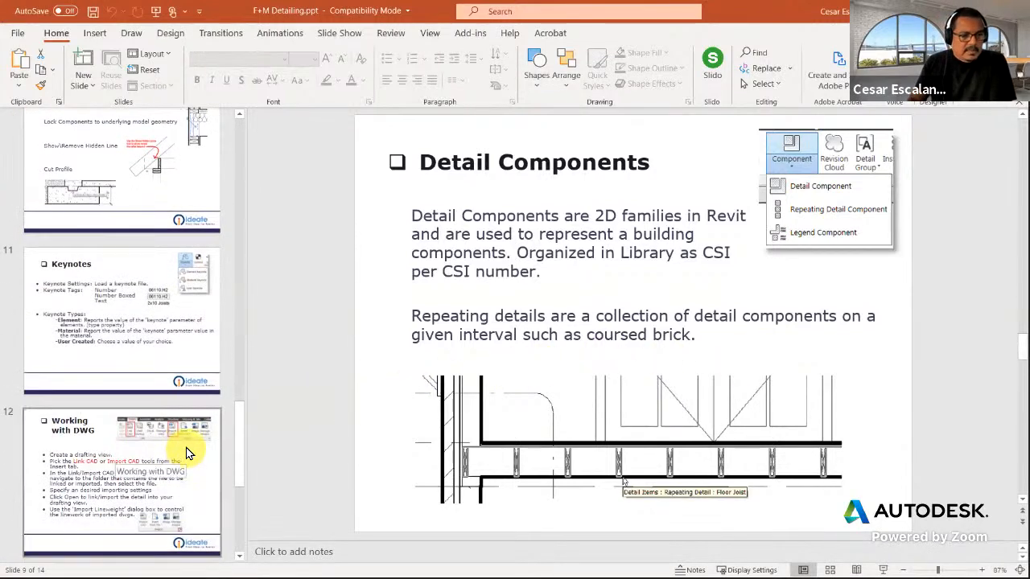
scroll(169, 354, down, 5)
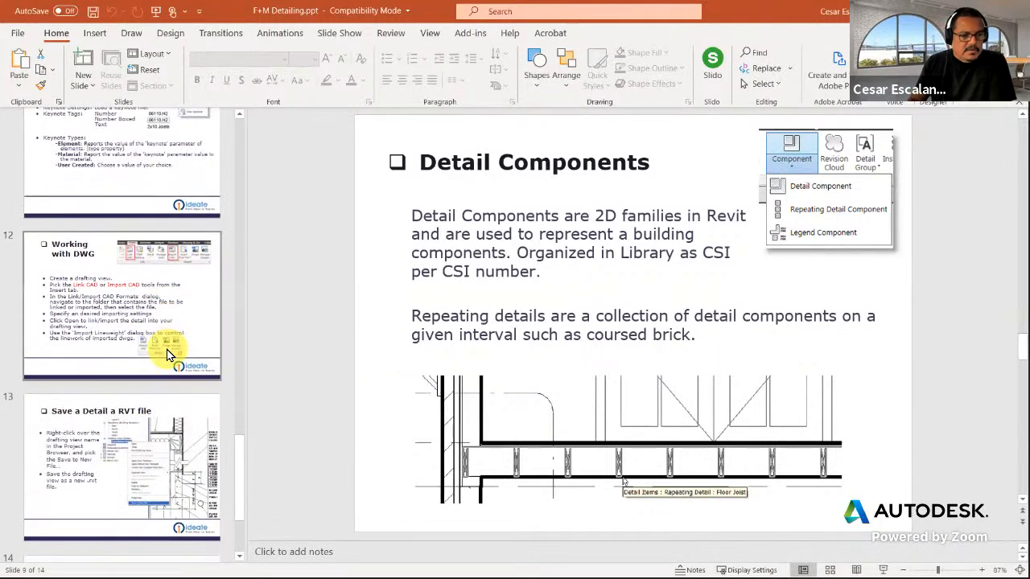
scroll(169, 354, down, 1)
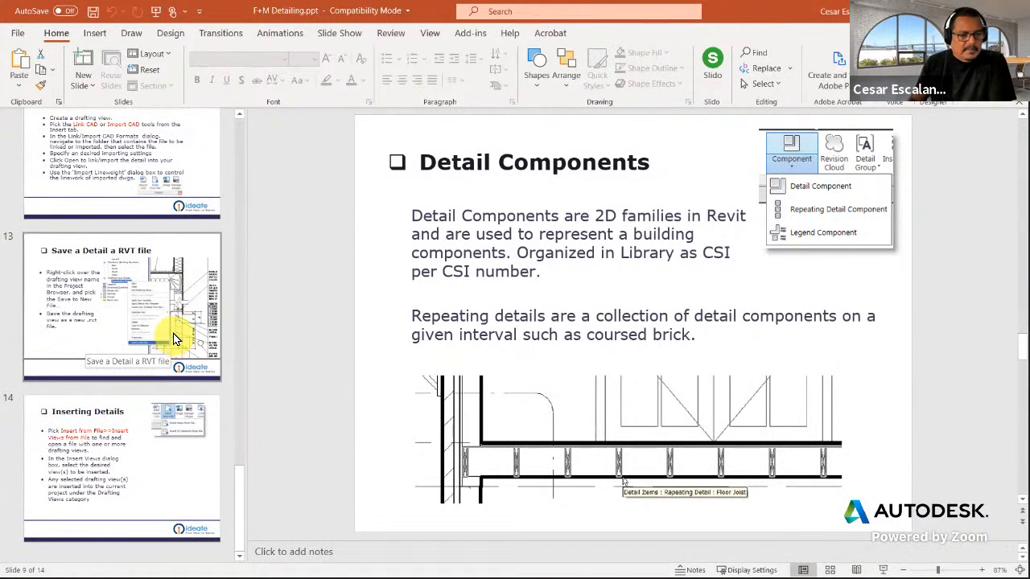
click(176, 339)
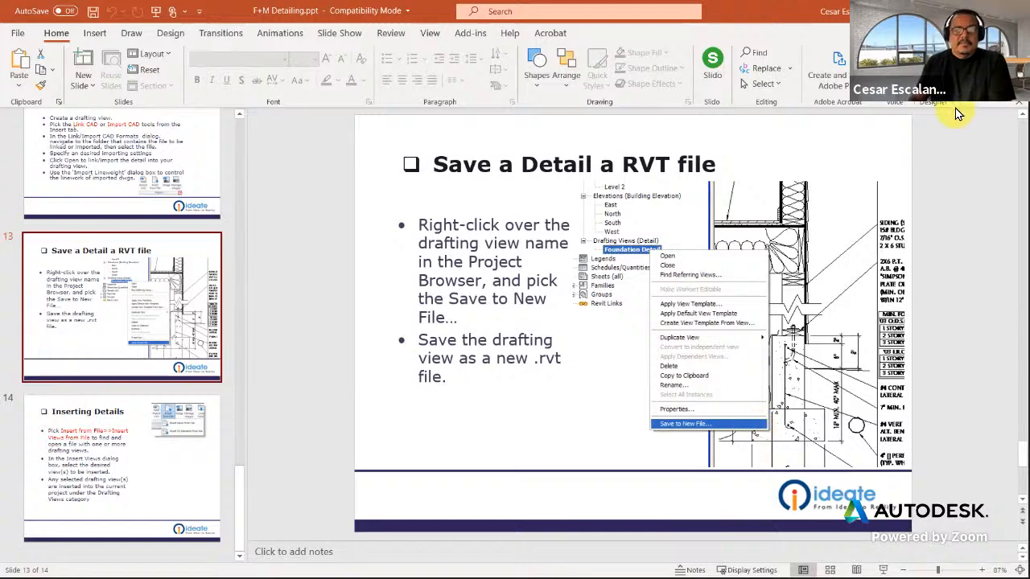
Step: Switch back to Revit and check the commands available for the drafting view PARTITION 3B-1
key(alt+Tab)
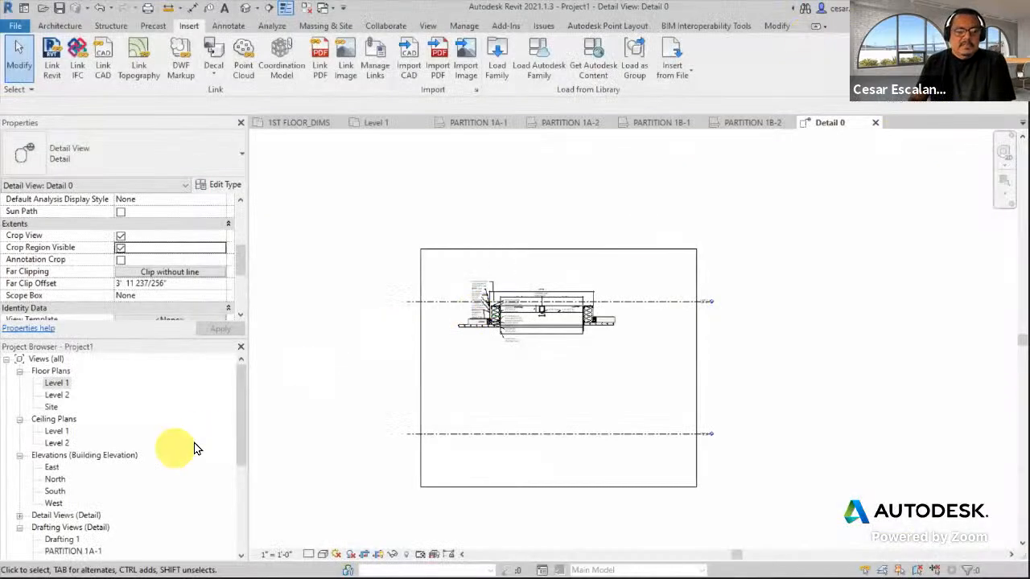
drag(237, 435, 238, 519)
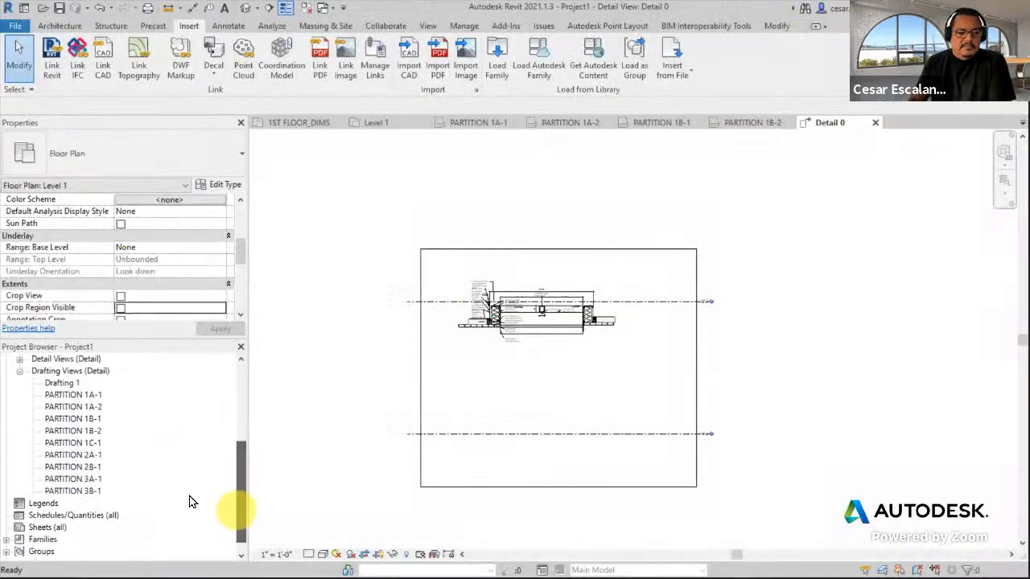
click(93, 492)
right_click(95, 496)
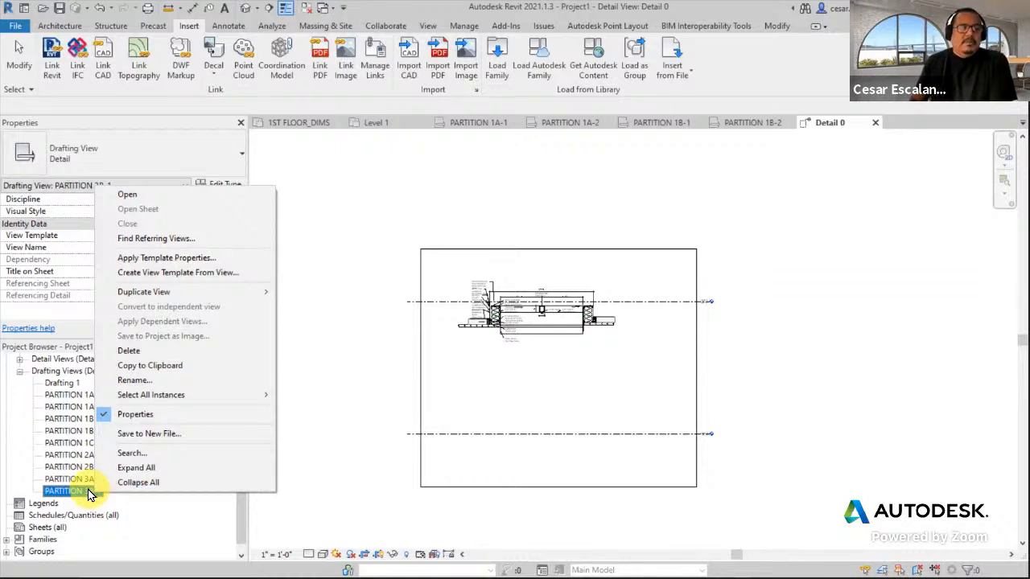
click(344, 433)
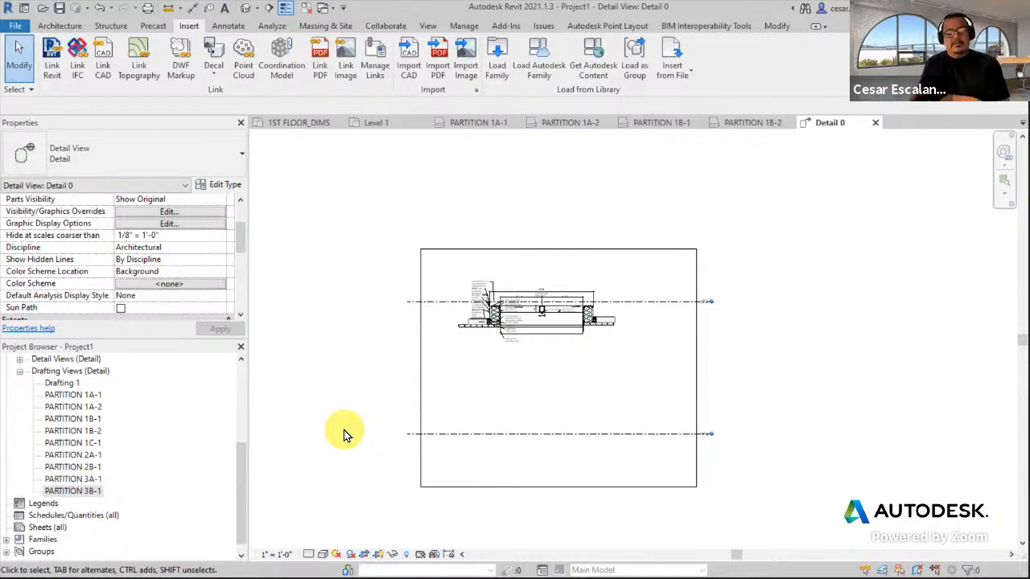
Step: Select the drafting views PARTITION 1C-1 through PARTITION 3B-1 and start saving them to a new file
click(89, 443)
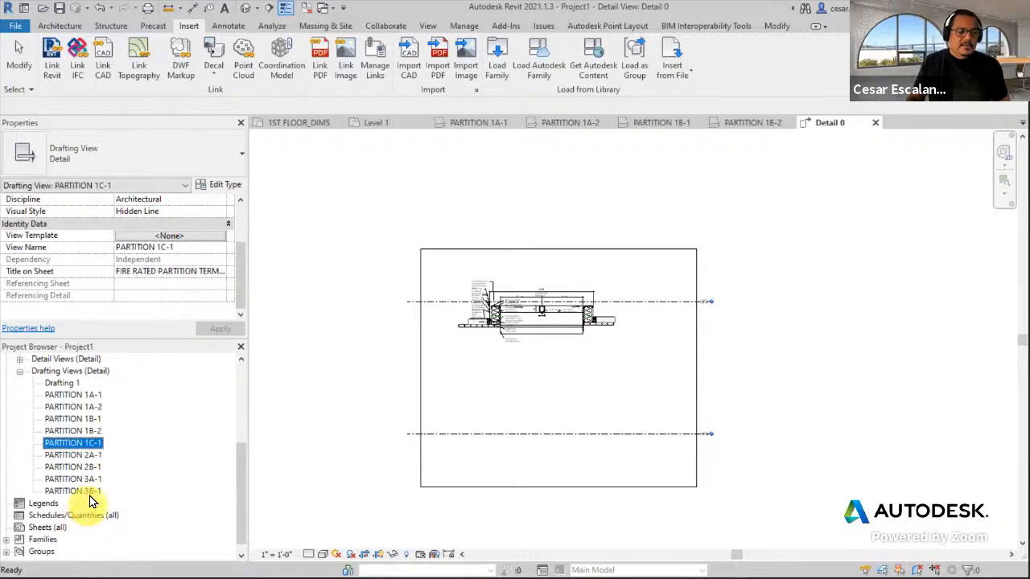
ctrl+click(88, 491)
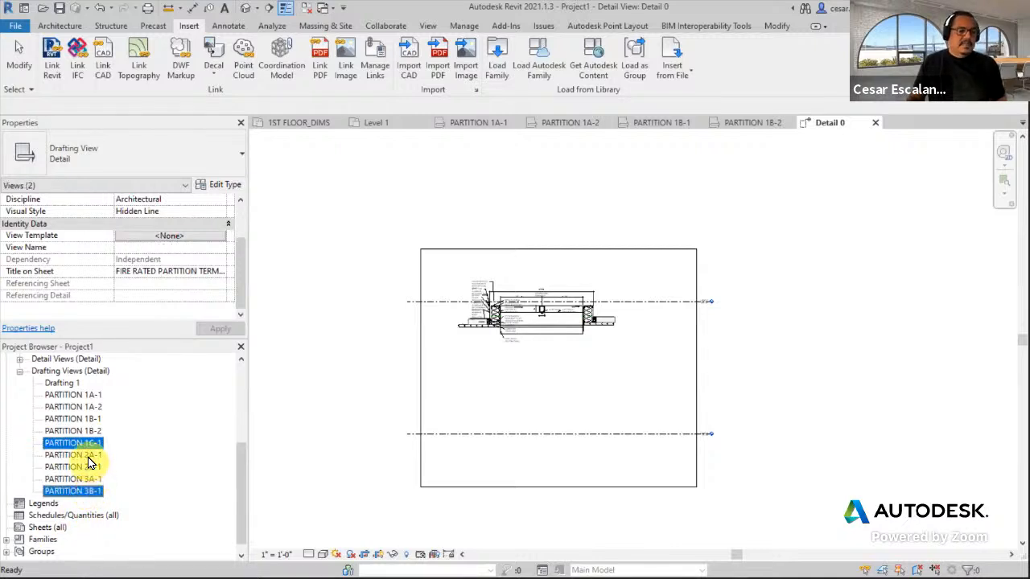
shift+click(89, 463)
right_click(94, 450)
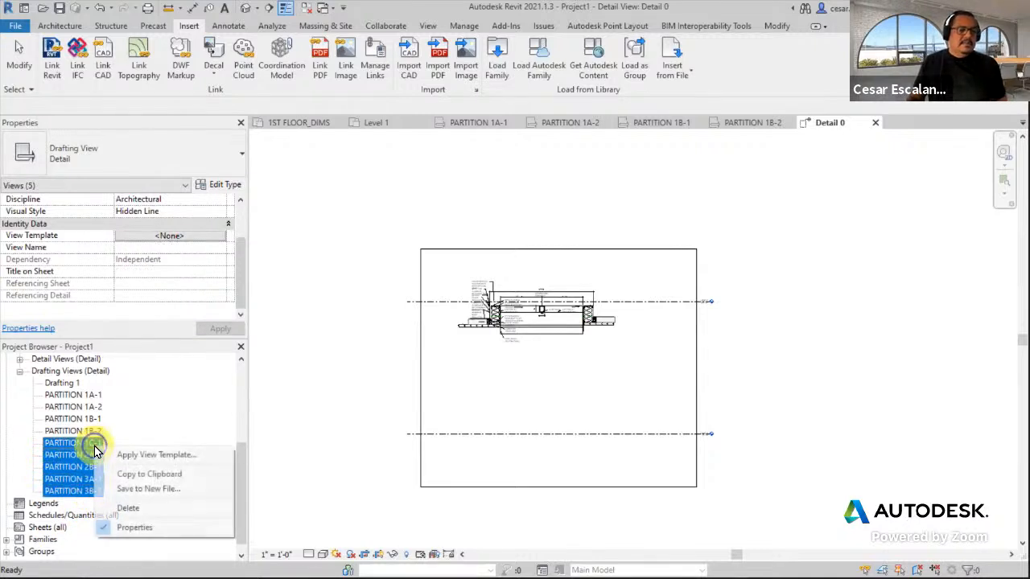
click(141, 489)
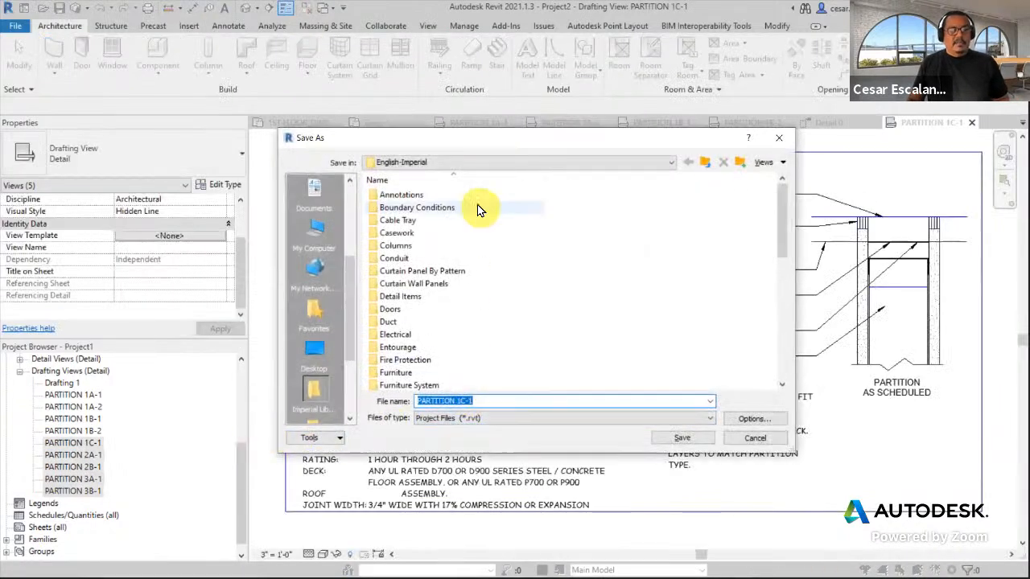
Step: Choose the RAC_Summer2021 folder on the Data (D:) drive as the location for the new project file
click(457, 167)
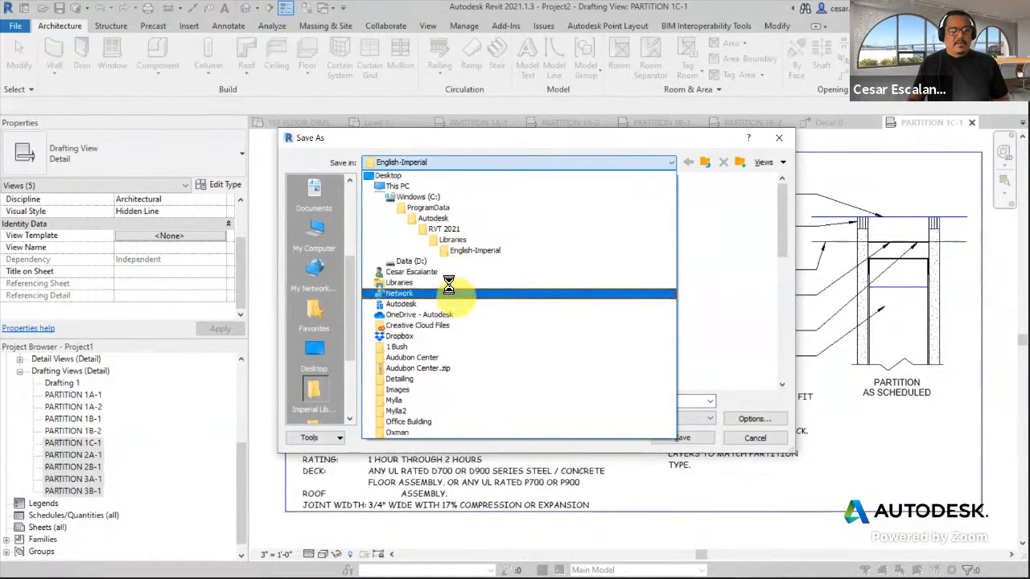
click(412, 260)
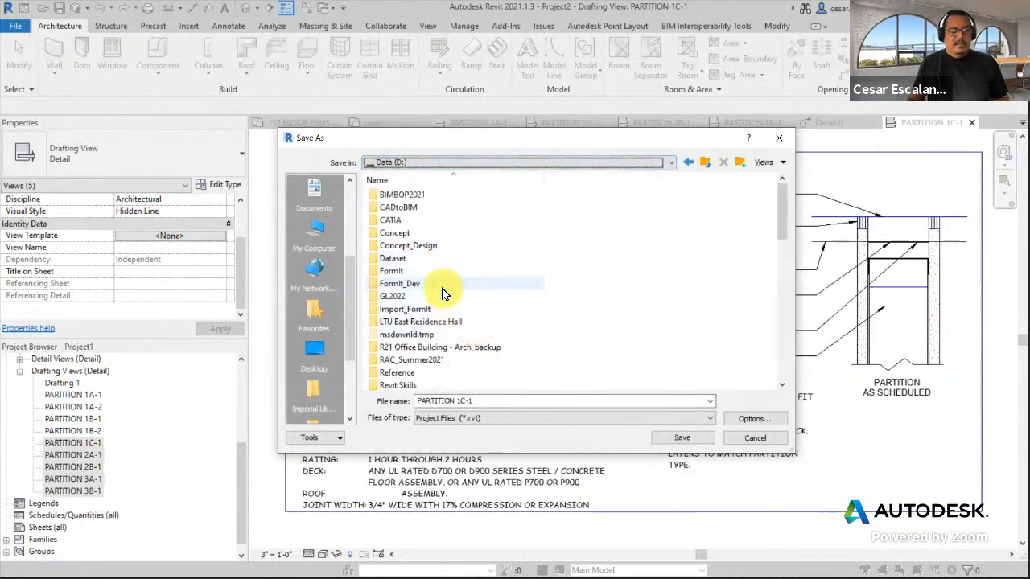
scroll(439, 278, down, 3)
scroll(442, 294, up, 1)
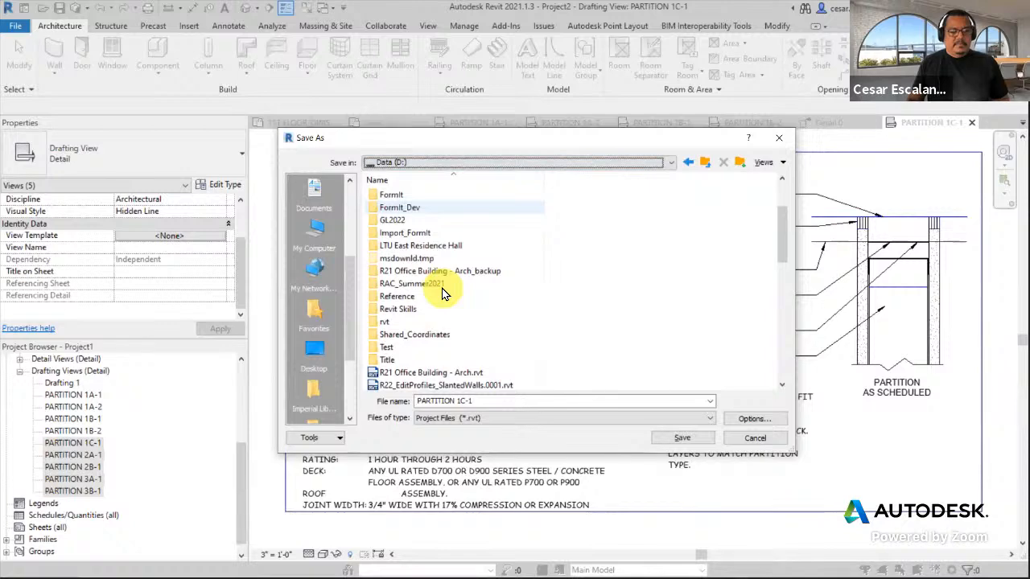
double_click(434, 283)
Step: Name the new project file Typ Partitions and save the selected drafting views to it
triple_click(498, 402)
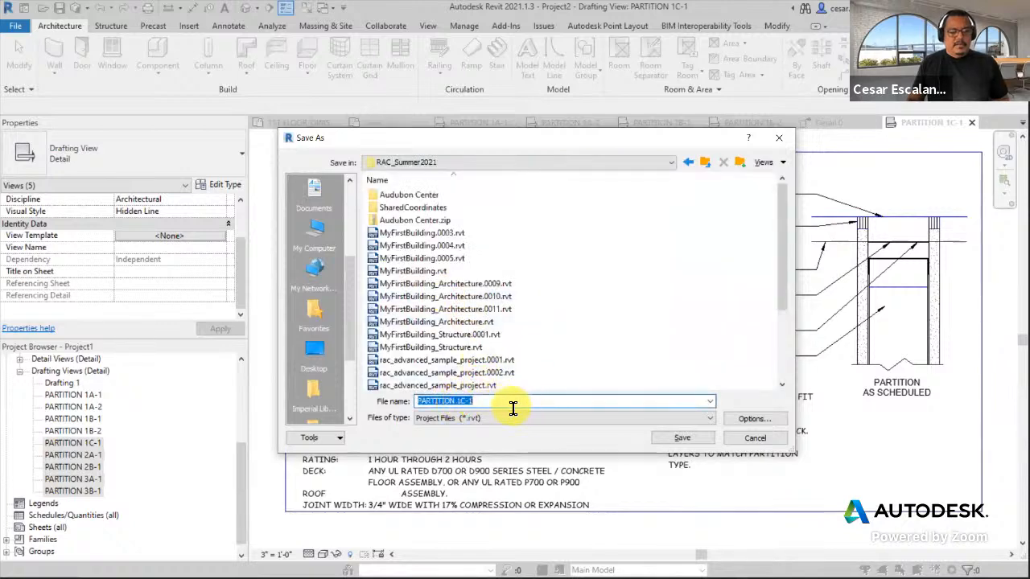
text(T)
key(BackSpace)
key(BackSpace)
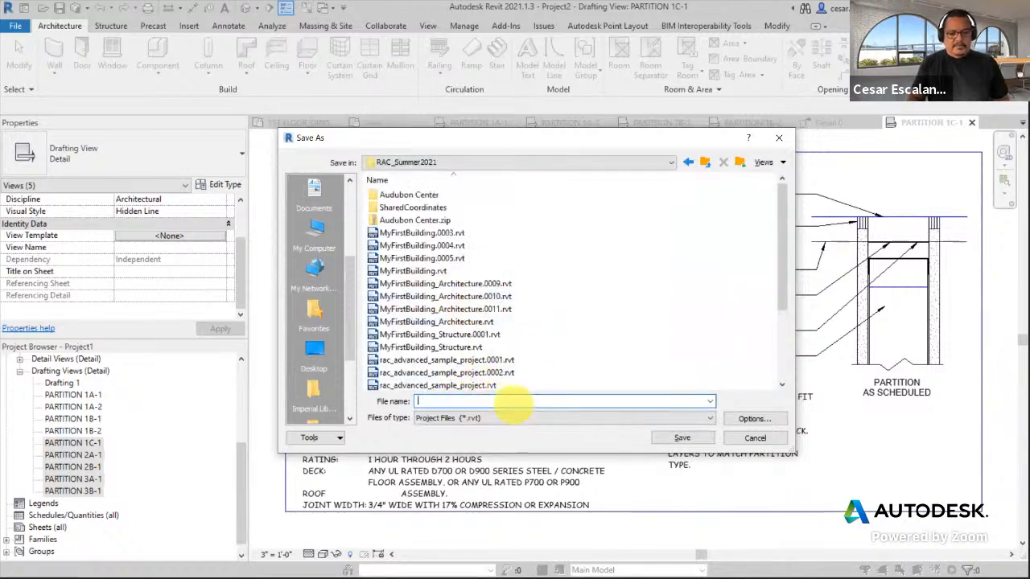
text(Typ Partitions)
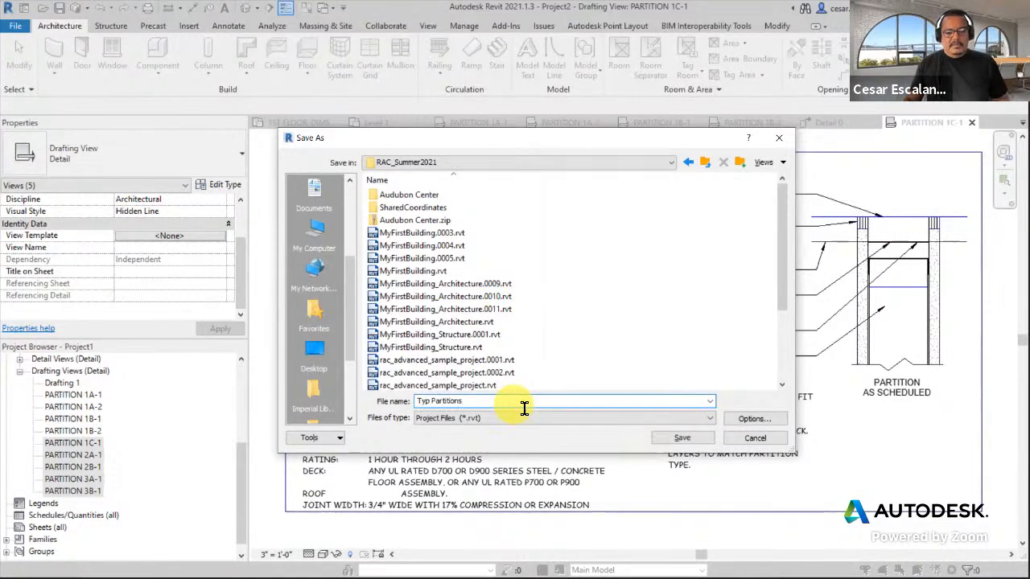
click(695, 444)
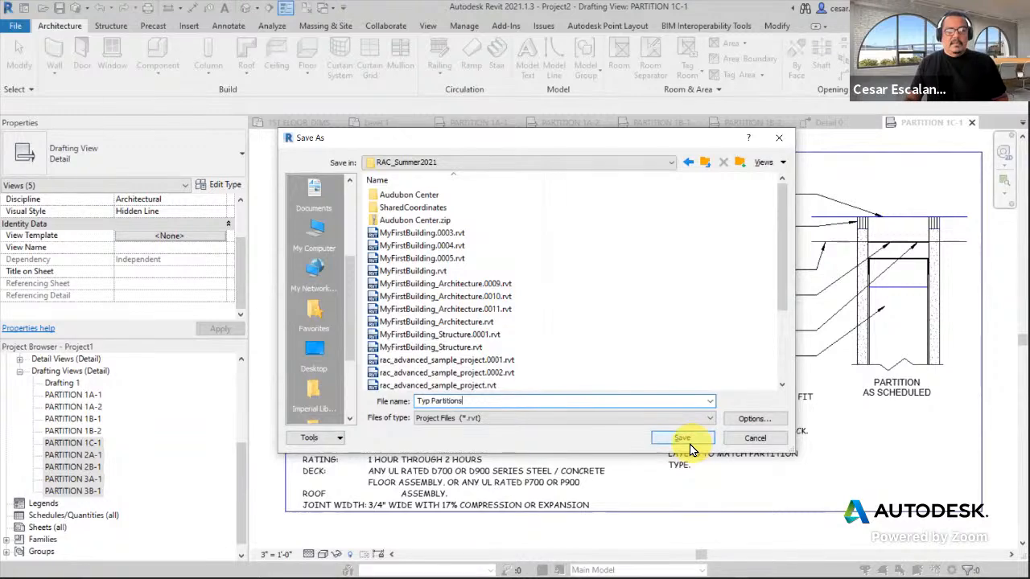
click(690, 439)
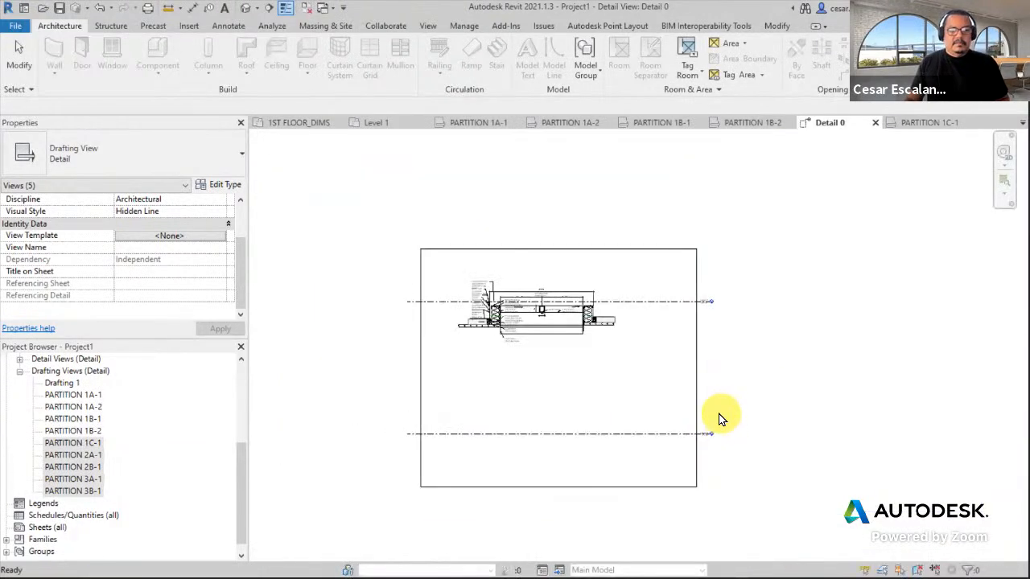
Step: Open Typ Partitions.rvt from the RAC_Summer2021 folder
click(15, 26)
click(36, 114)
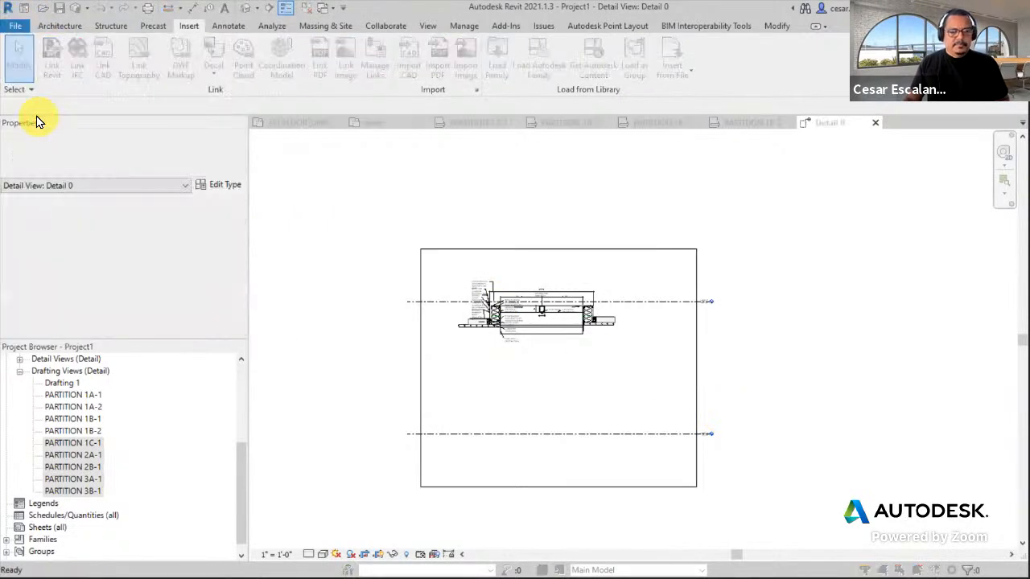
click(465, 192)
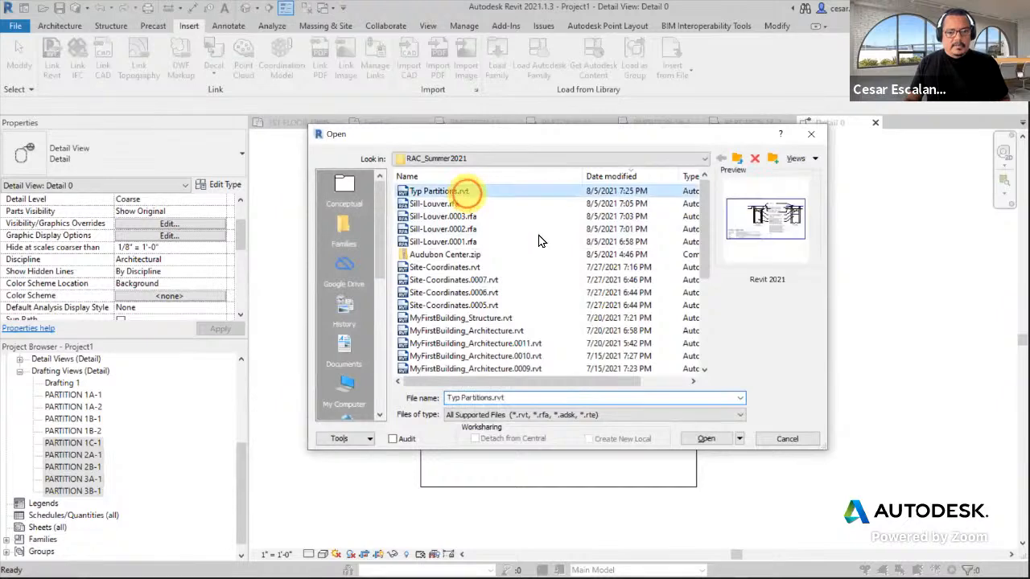
click(717, 439)
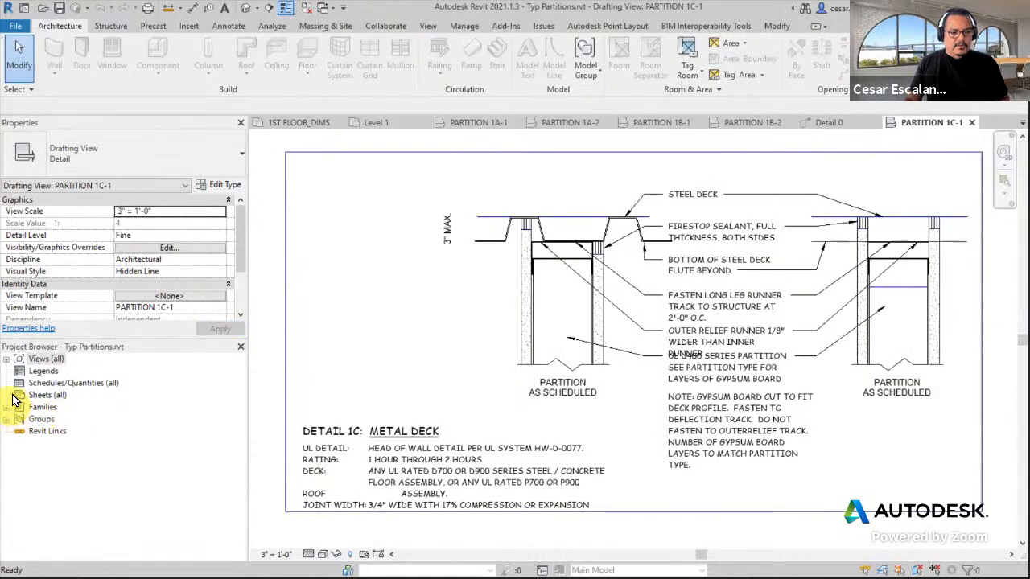
Step: List the drafting views in Typ Partitions.rvt and open PARTITION 2A-1, PARTITION 2B-1 and PARTITION 3B-1 to check the saved details
click(6, 359)
click(7, 359)
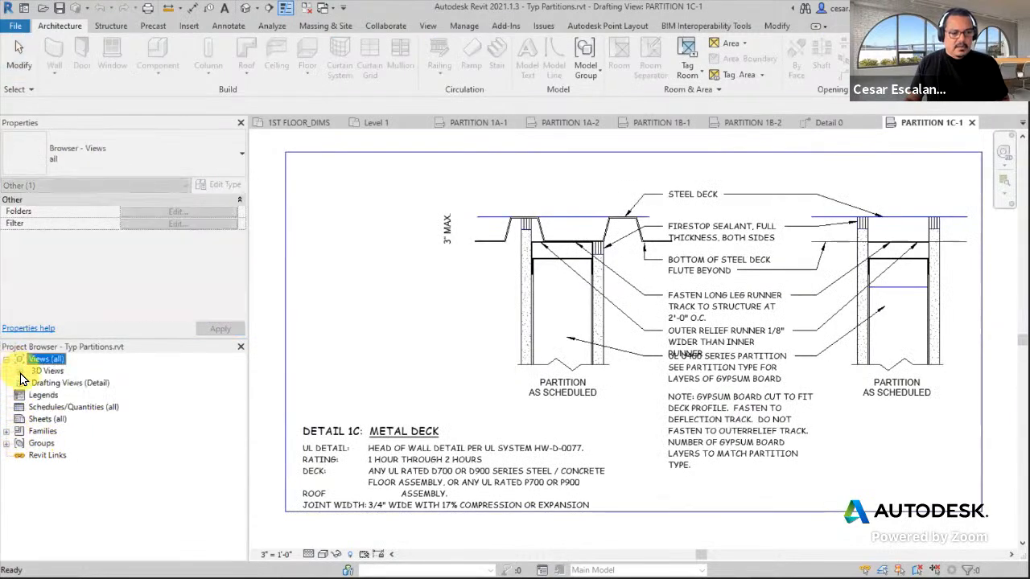
click(19, 383)
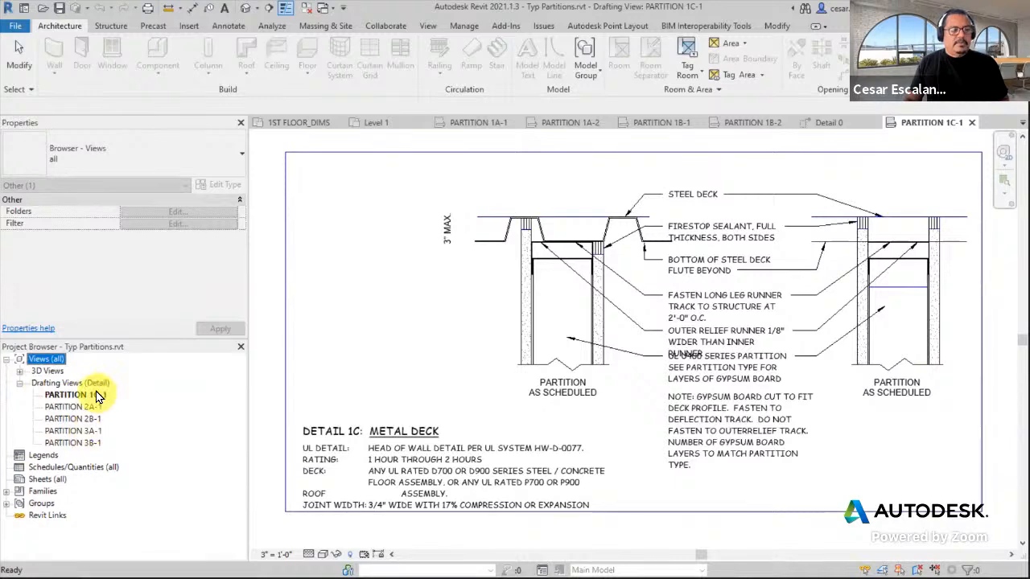
click(95, 395)
double_click(89, 406)
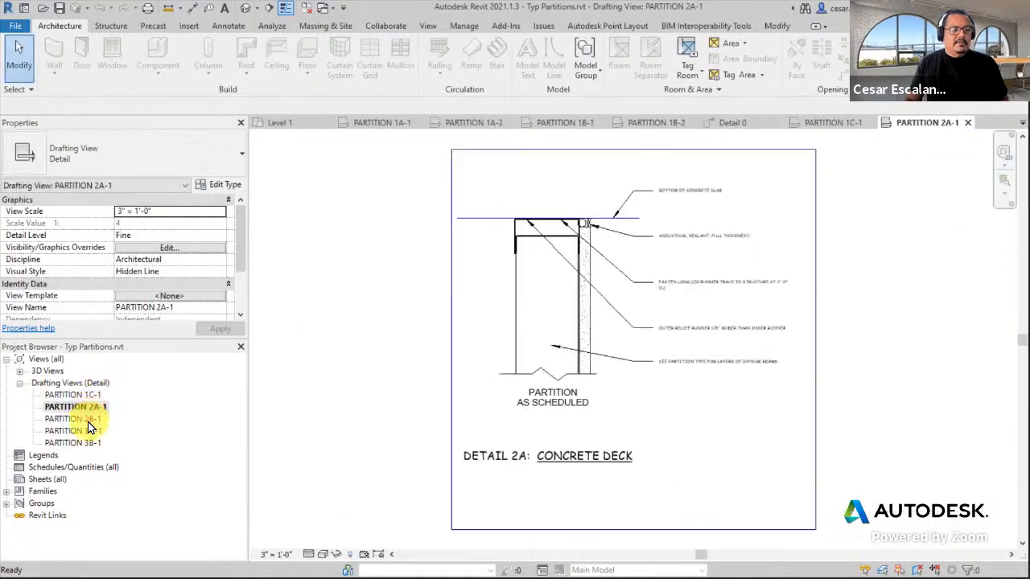
click(89, 420)
double_click(89, 424)
double_click(79, 442)
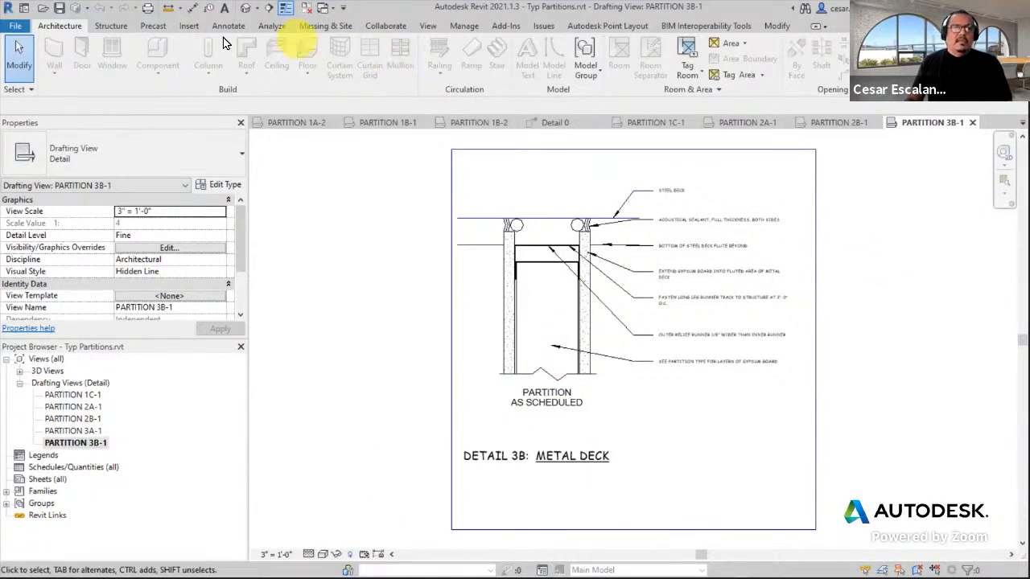
Step: Check the Insert from File options and the commands available for the drafting view PARTITION 1C-1
click(187, 26)
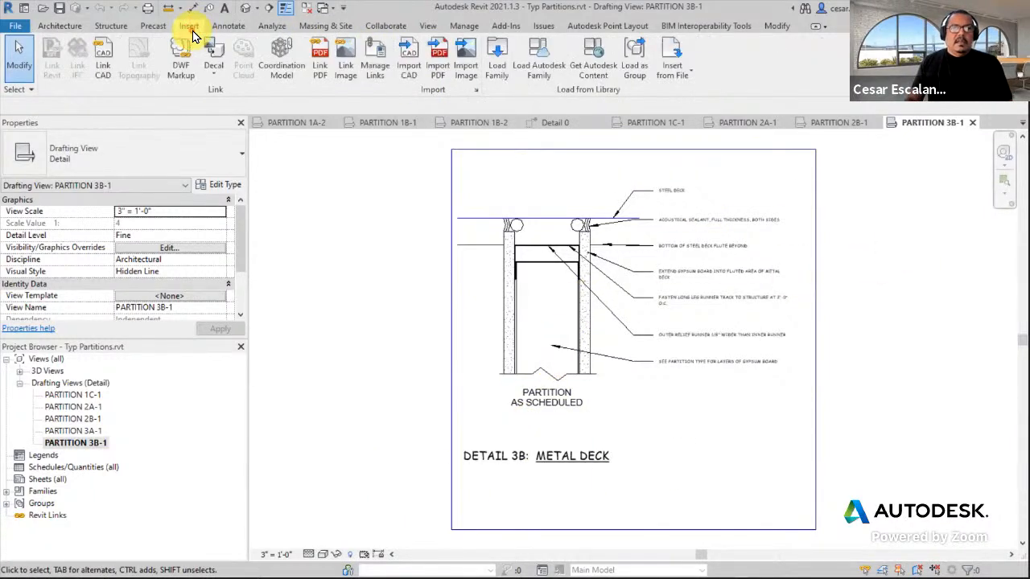
click(671, 69)
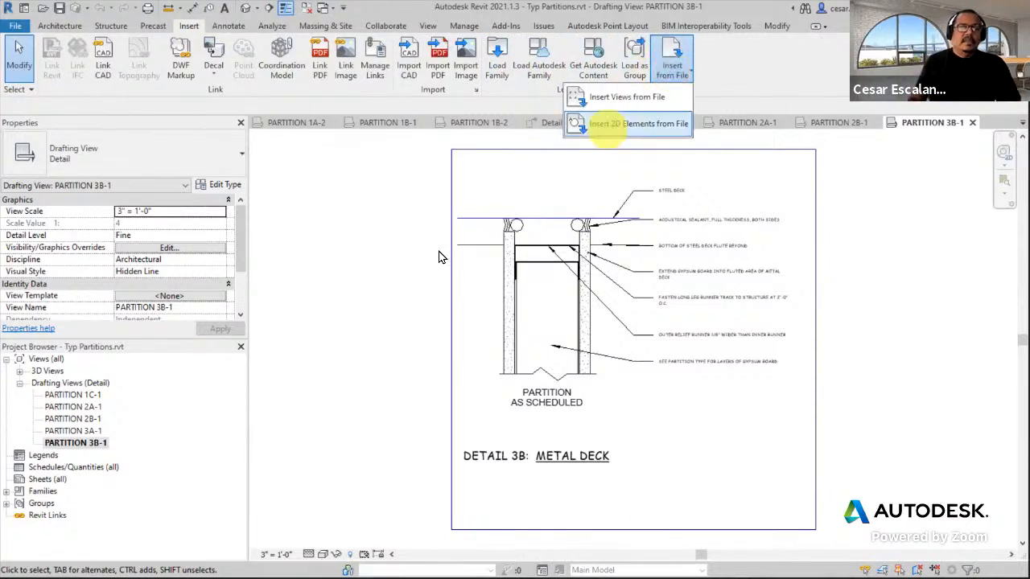
right_click(84, 395)
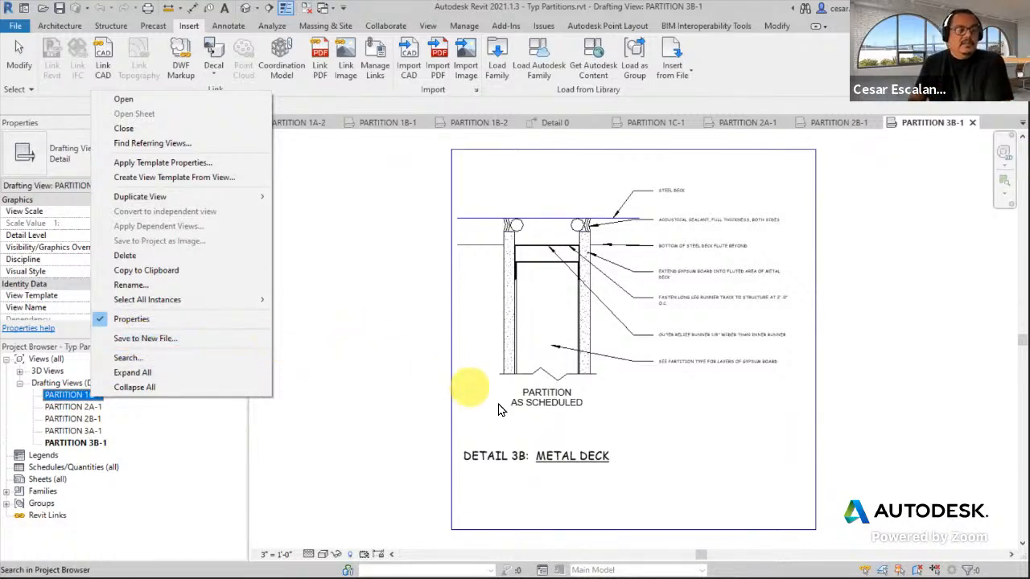
click(880, 433)
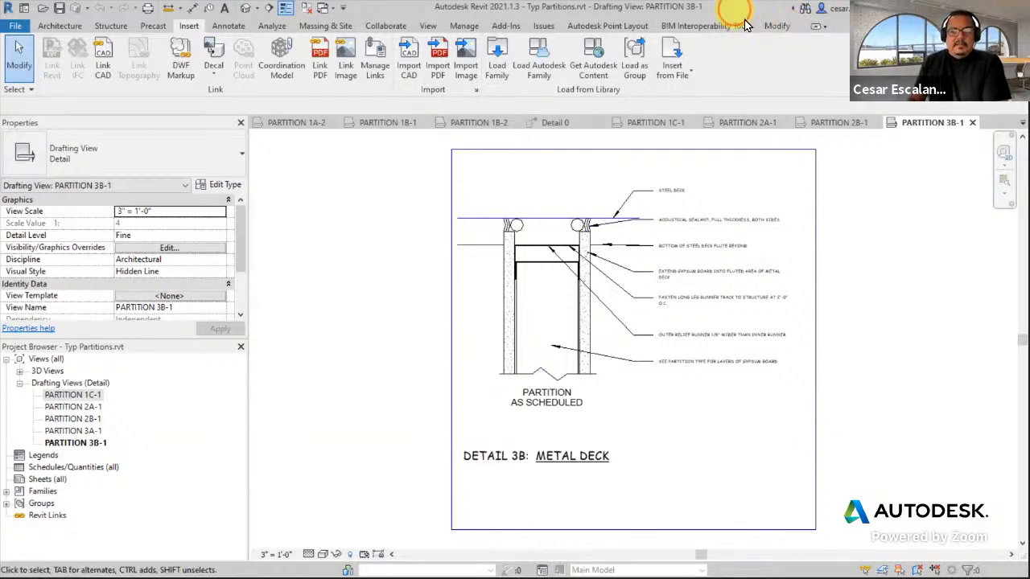
Step: Move the Revit window aside and switch to the Revit Fundamentals syllabus document in the browser
drag(742, 14, 744, 137)
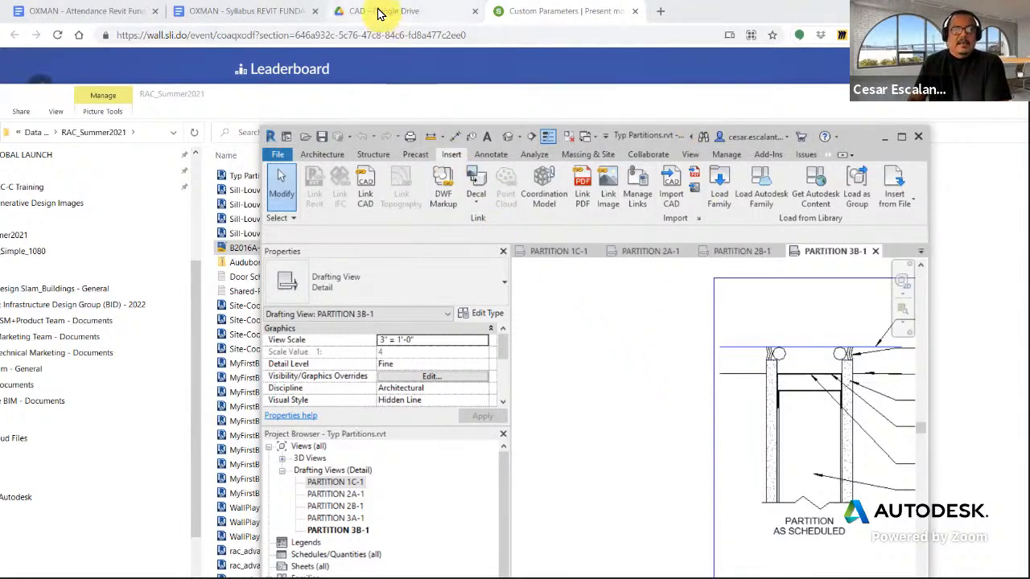
click(272, 14)
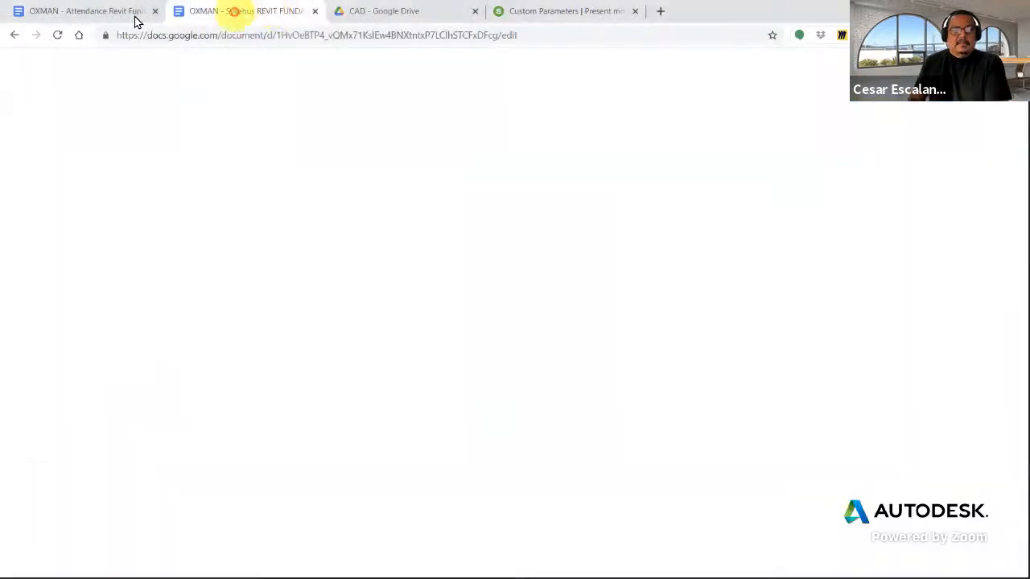
click(110, 13)
click(197, 16)
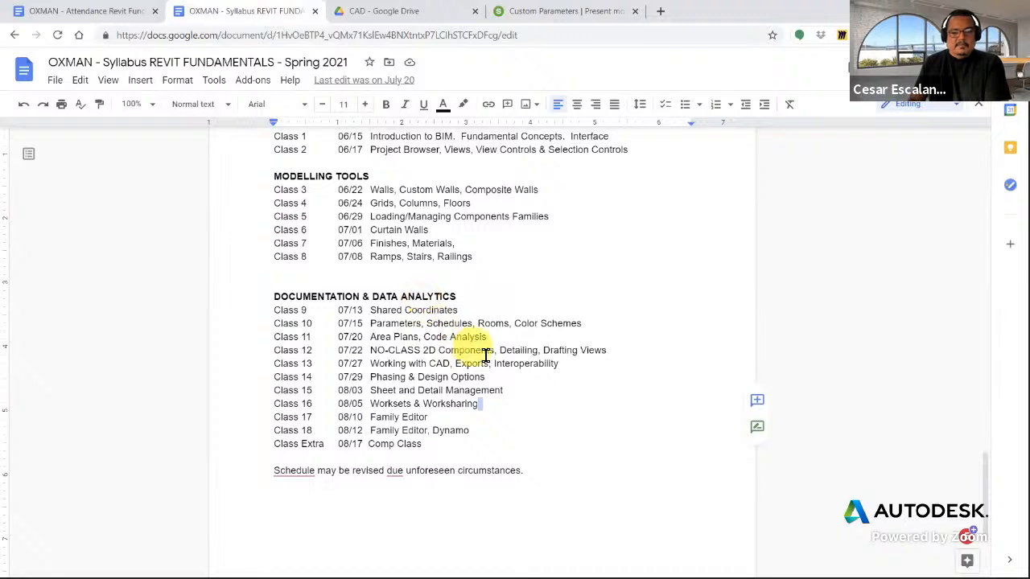
Step: Review the syllabus schedule for Classes 12 to 16, highlighting the detailing, CAD, phasing, sheet management and worksharing topics
drag(506, 392, 361, 391)
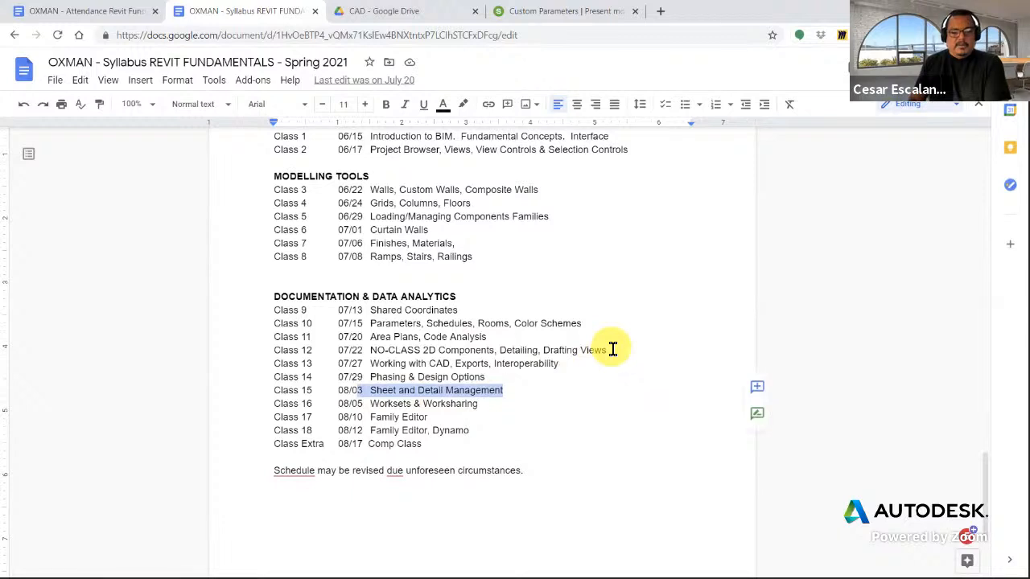
drag(610, 350, 364, 350)
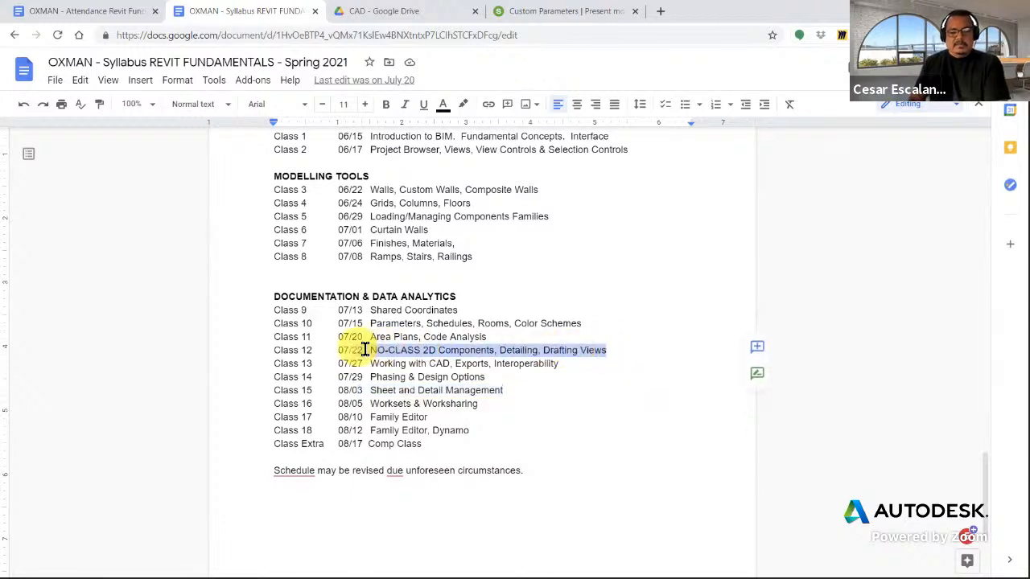
drag(450, 362, 342, 361)
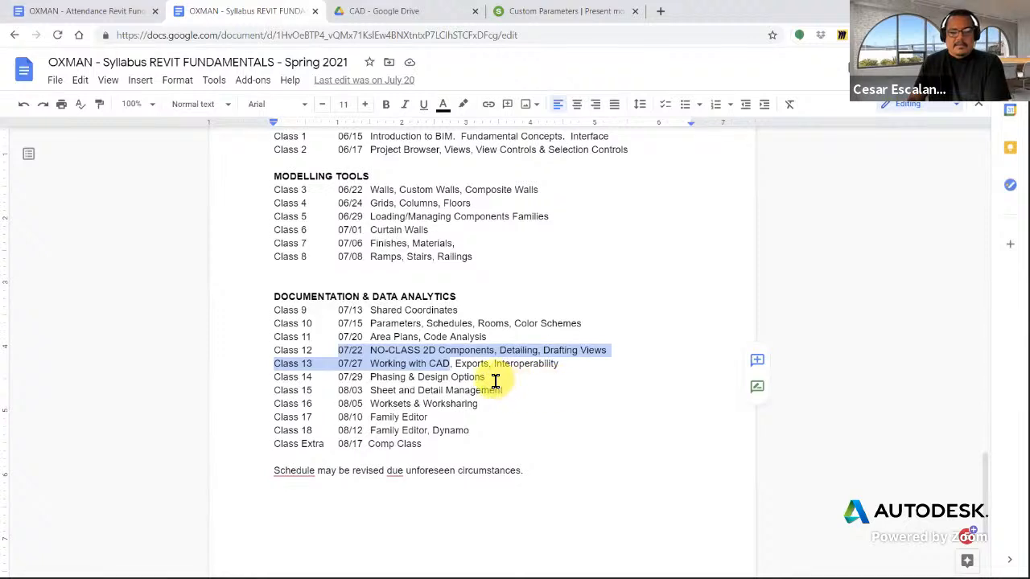
drag(486, 378, 319, 379)
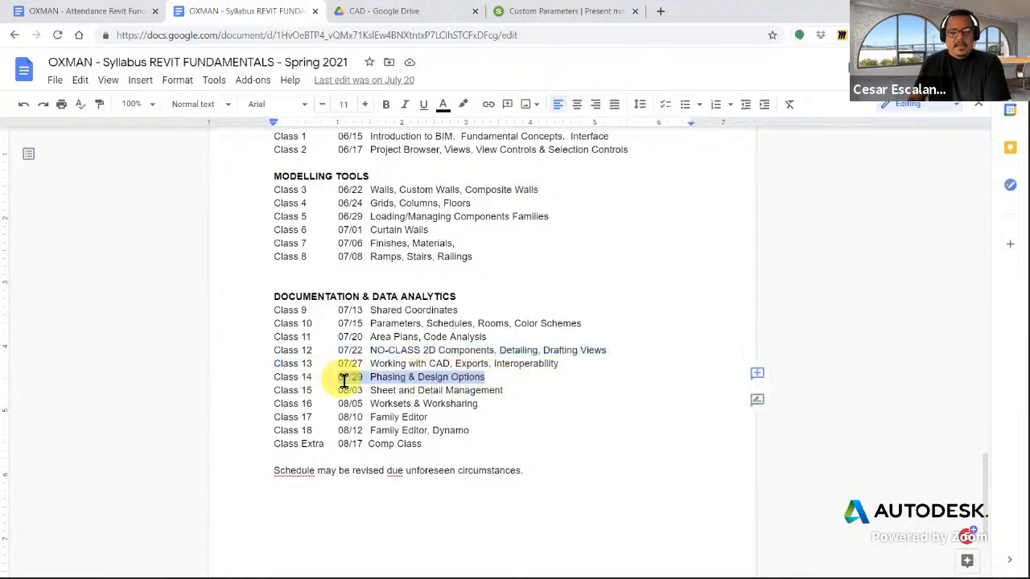
drag(480, 405, 363, 410)
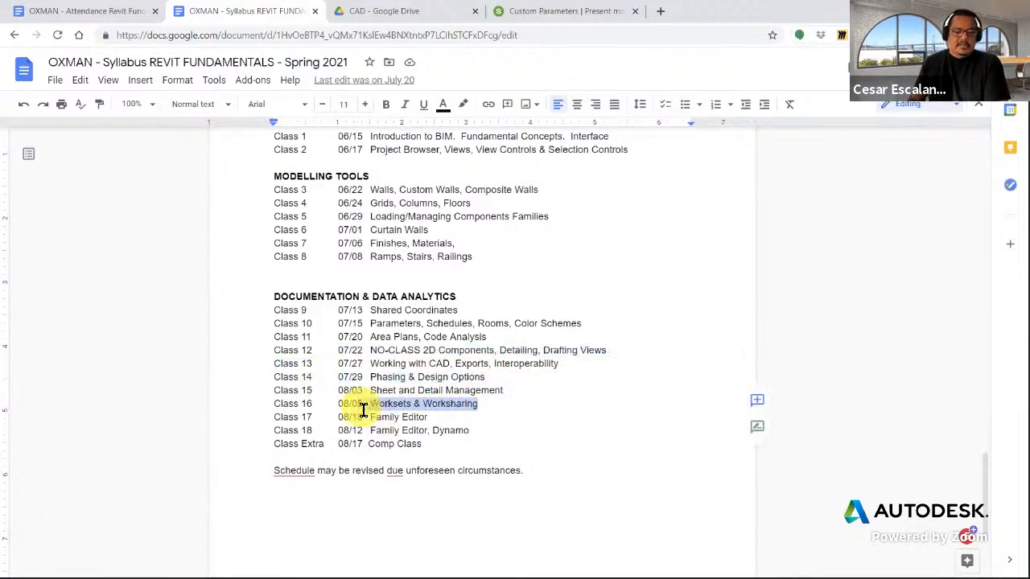
drag(485, 377, 349, 382)
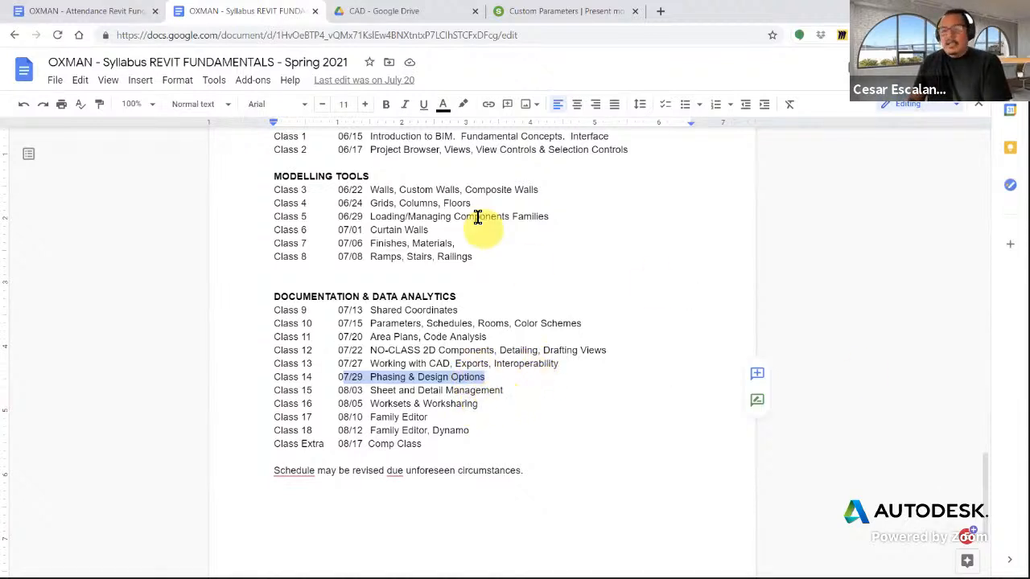
Step: Switch to the Revit Fundamentals attendance document and examine the Week 9 and Week 10 columns
click(127, 18)
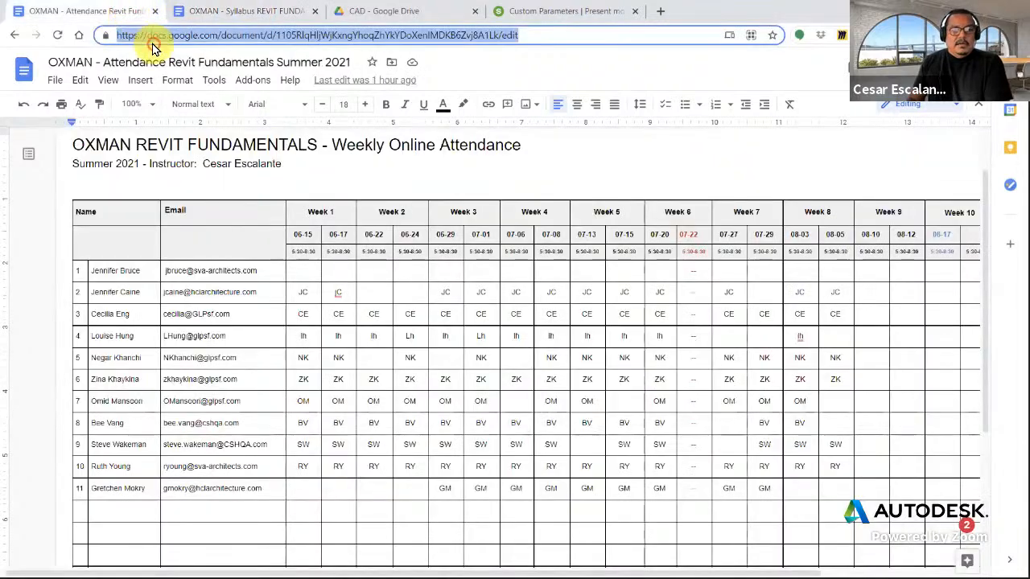
drag(801, 571, 919, 571)
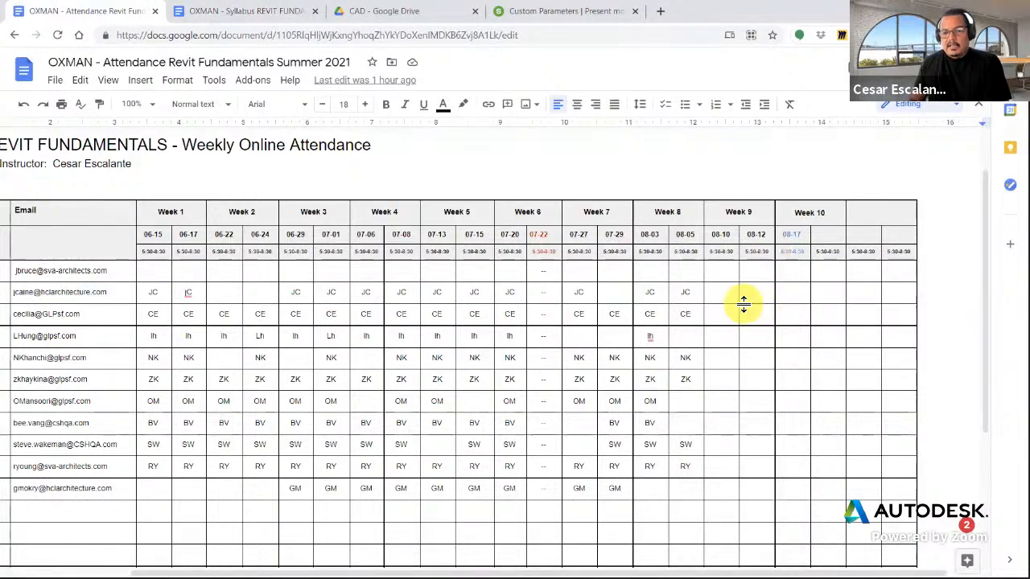